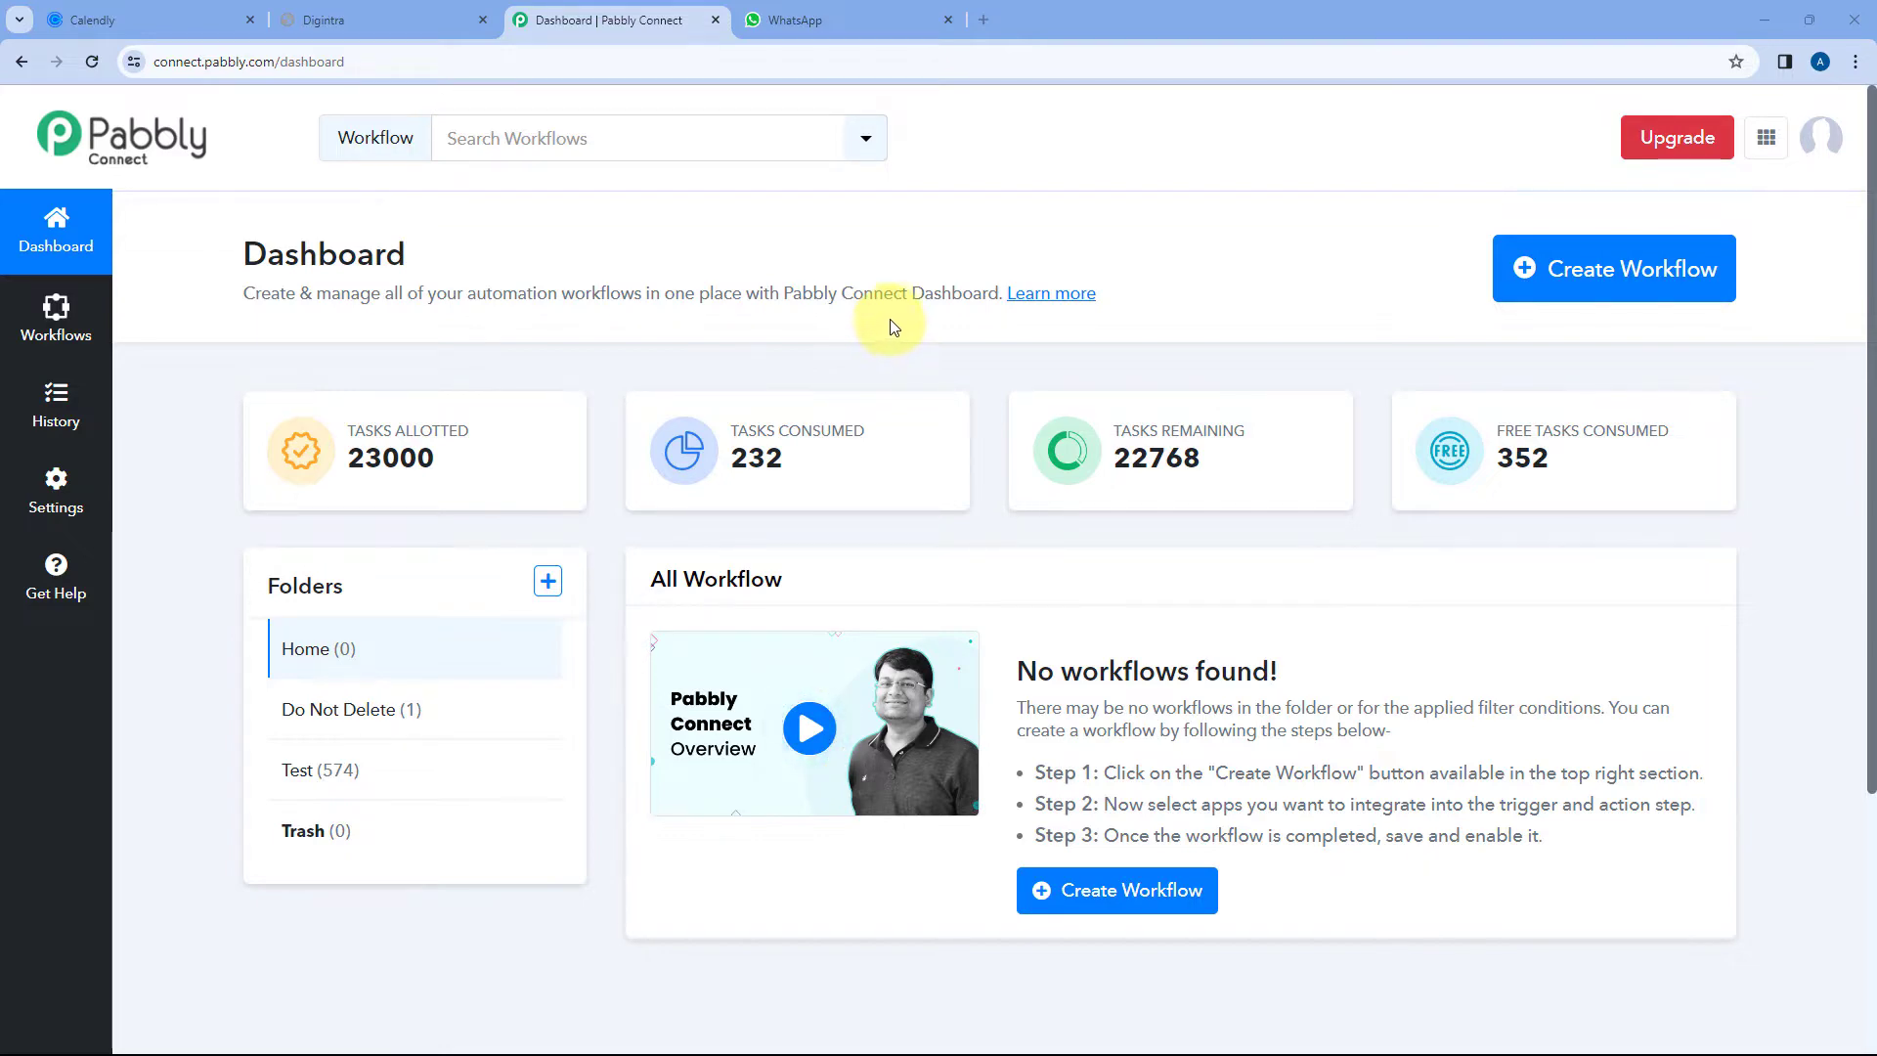
- Create a new workflow named 'Calendly to MSG24x7', keeping it in the Home folder
click(1615, 276)
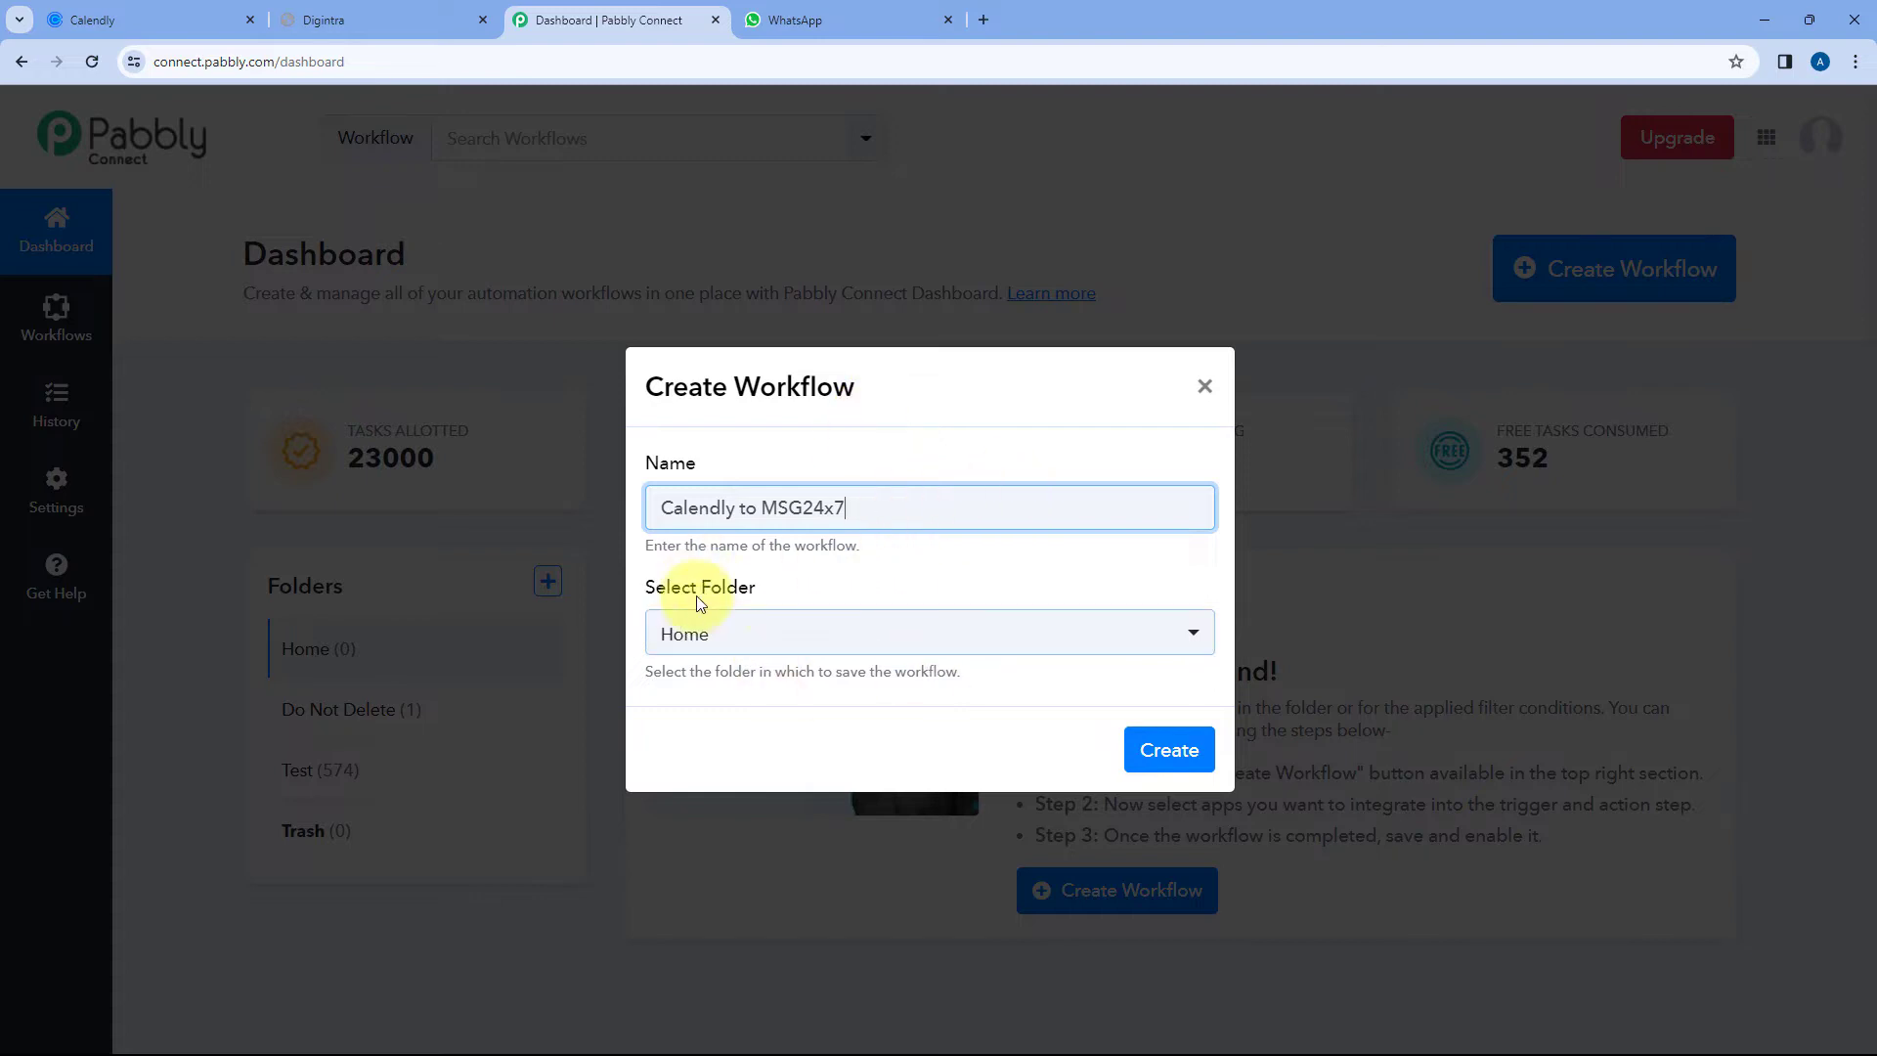
click(888, 630)
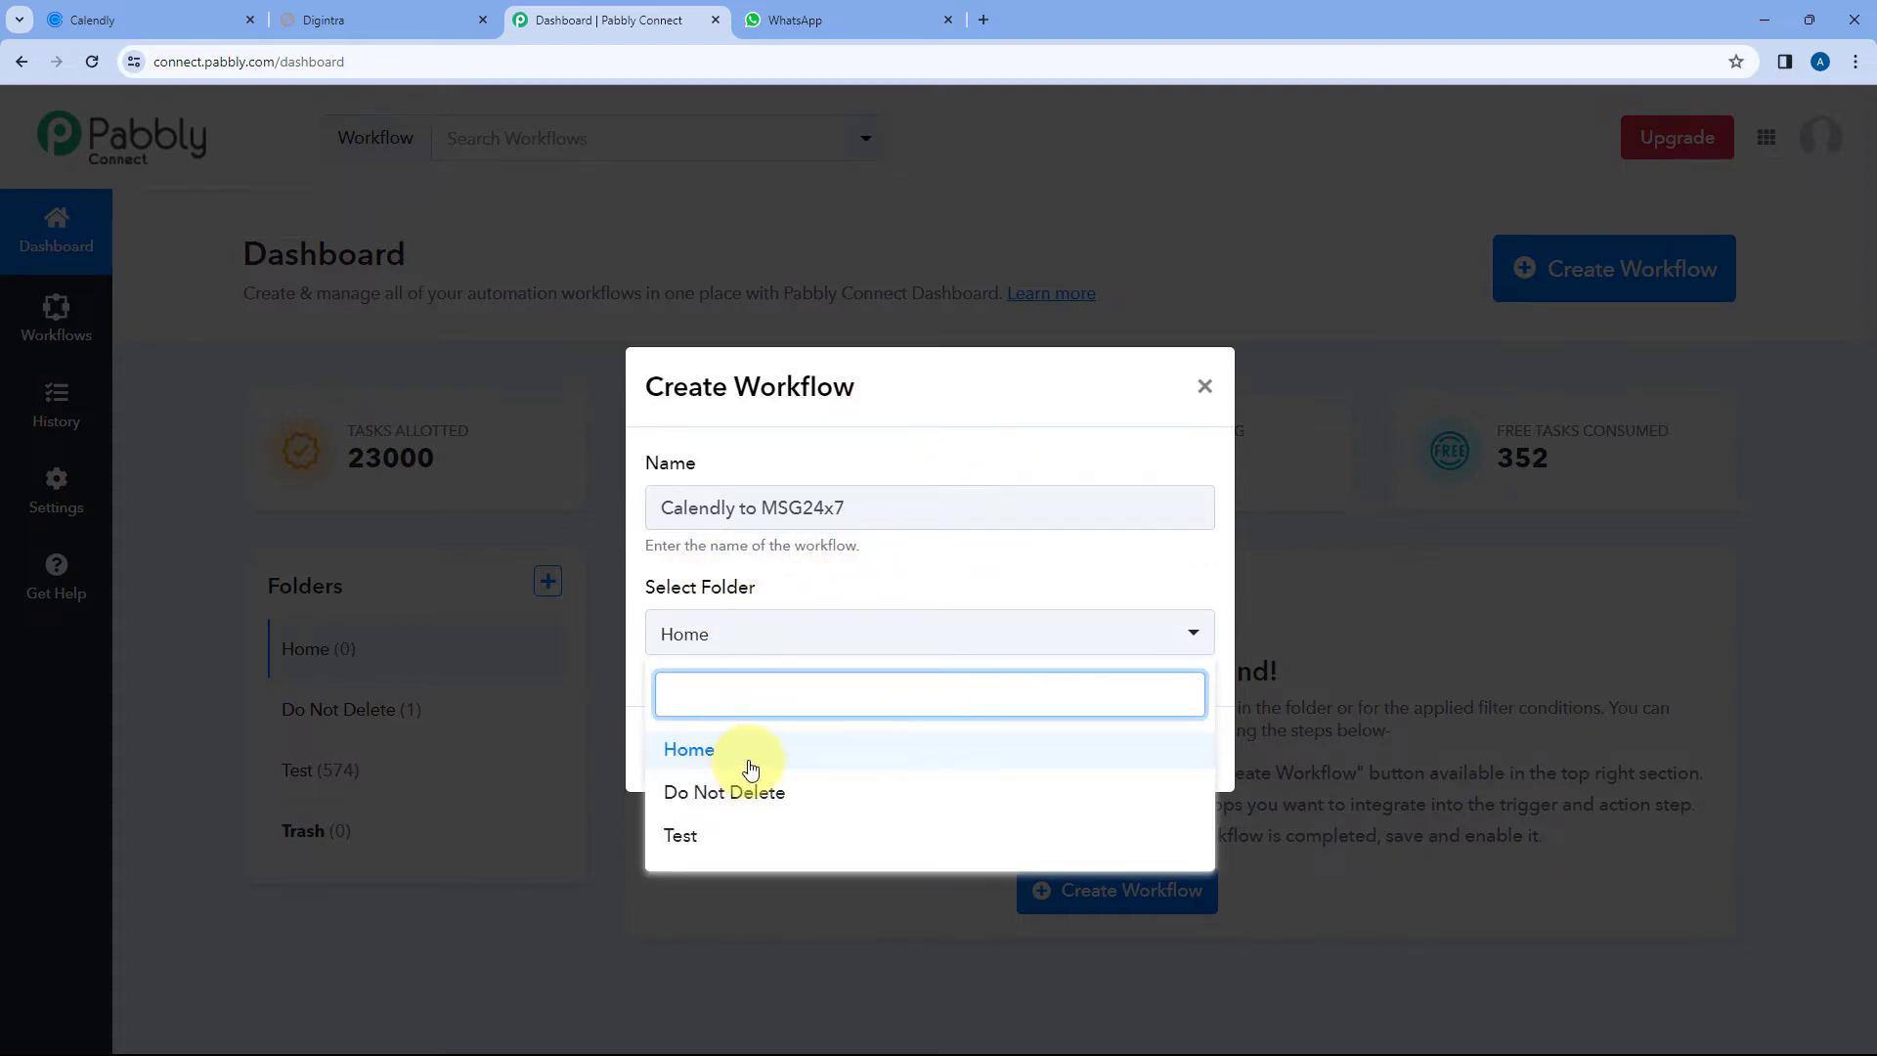
click(751, 761)
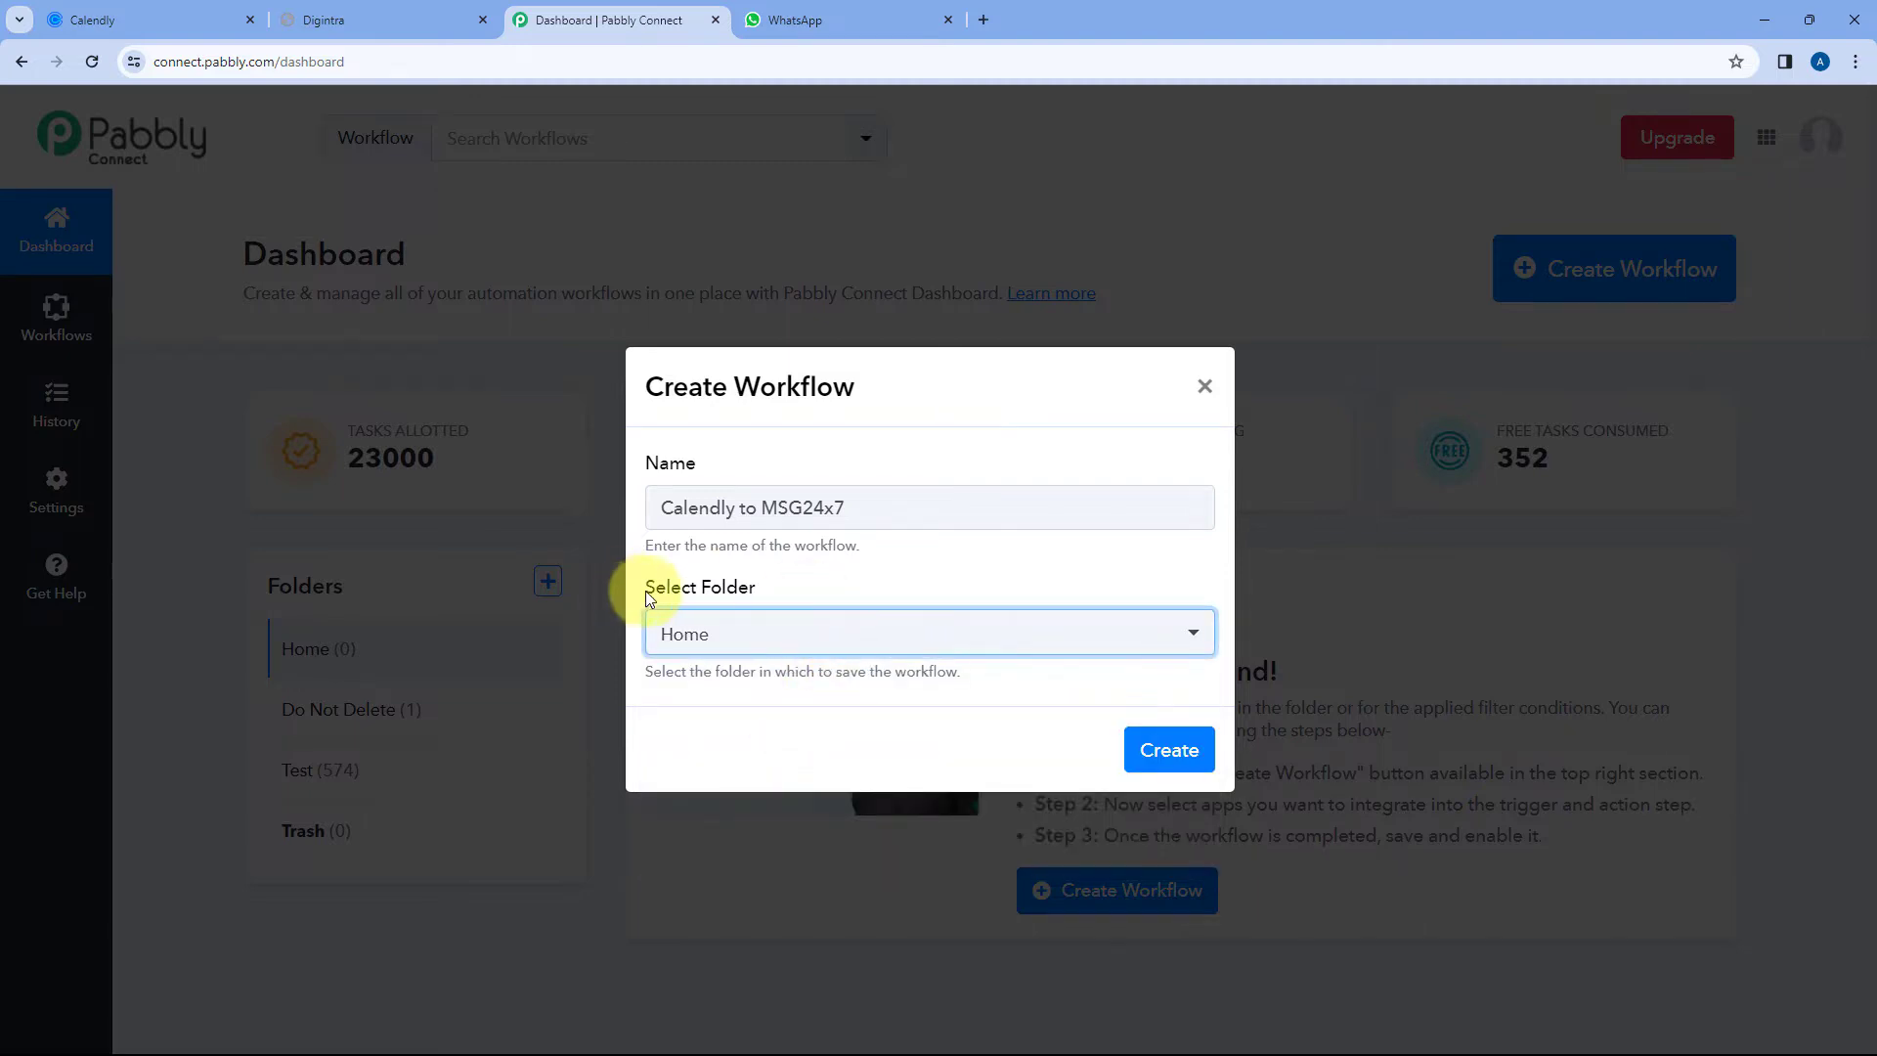
click(1169, 751)
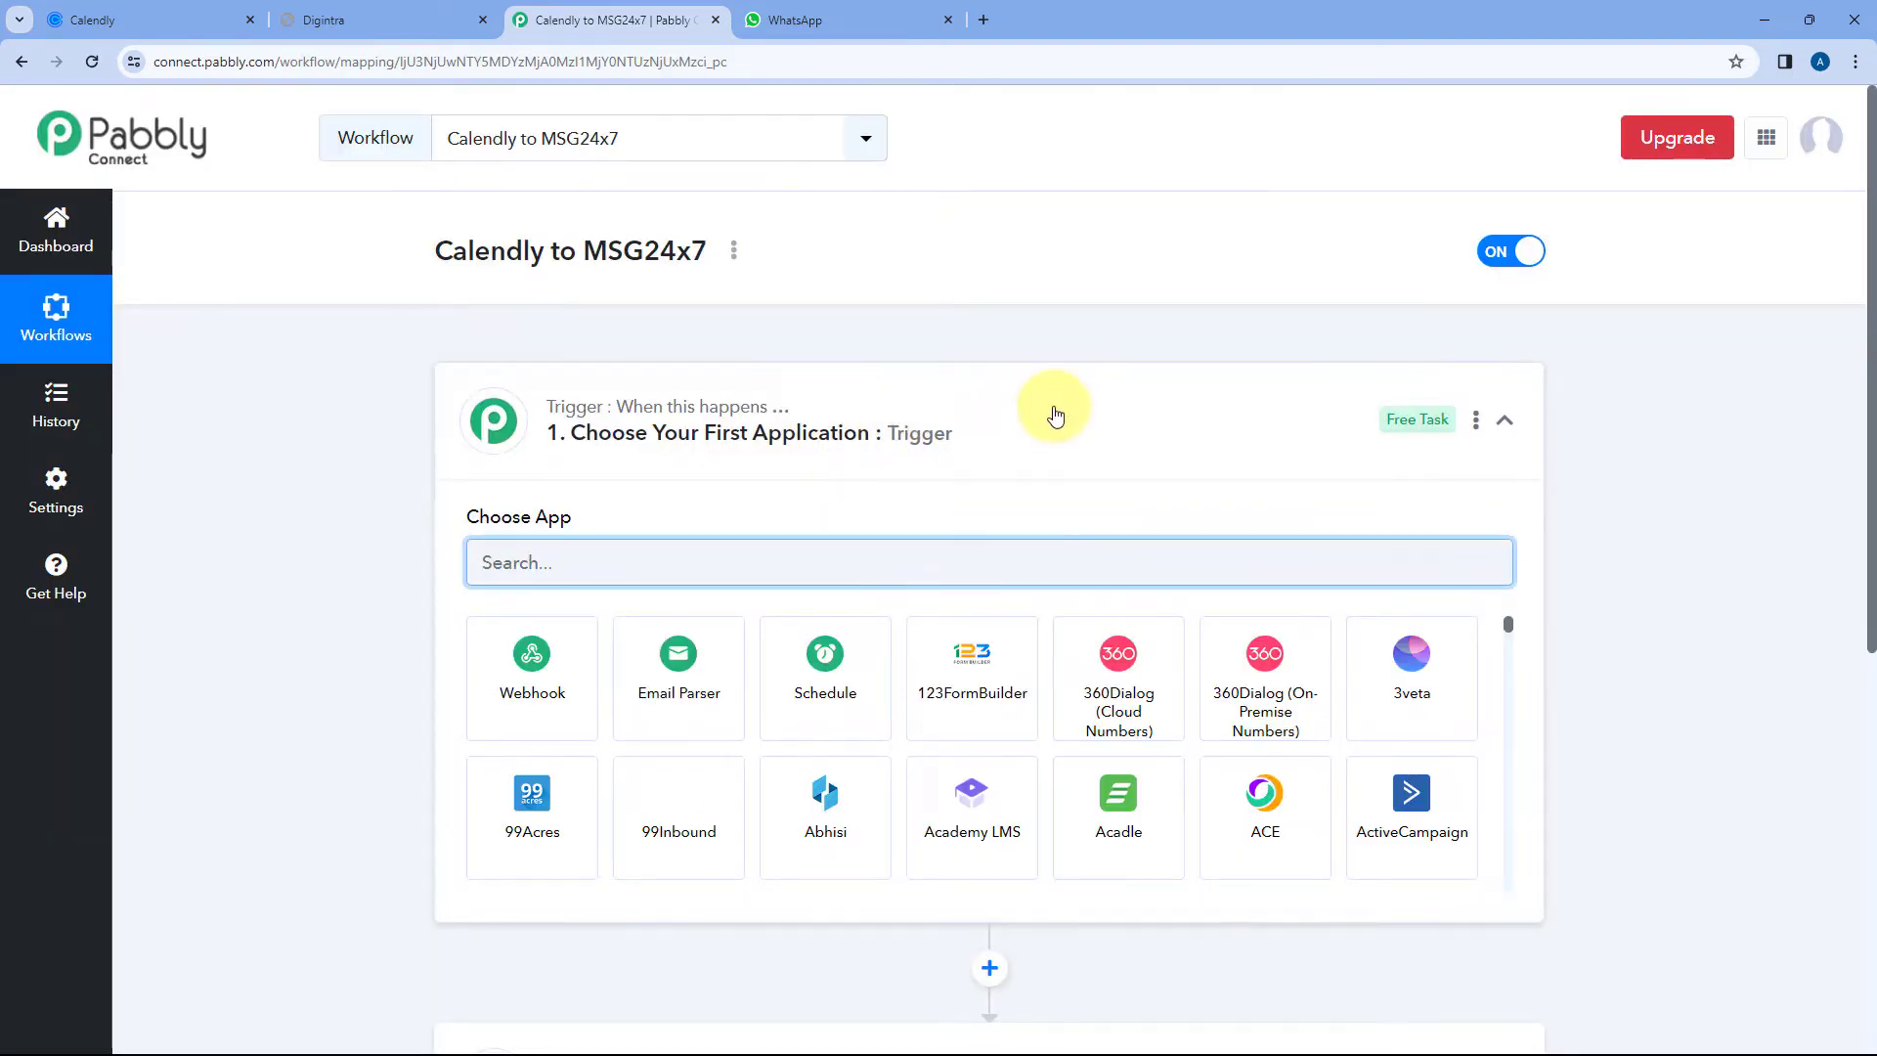
click(1052, 407)
scroll(386, 383, down, 1)
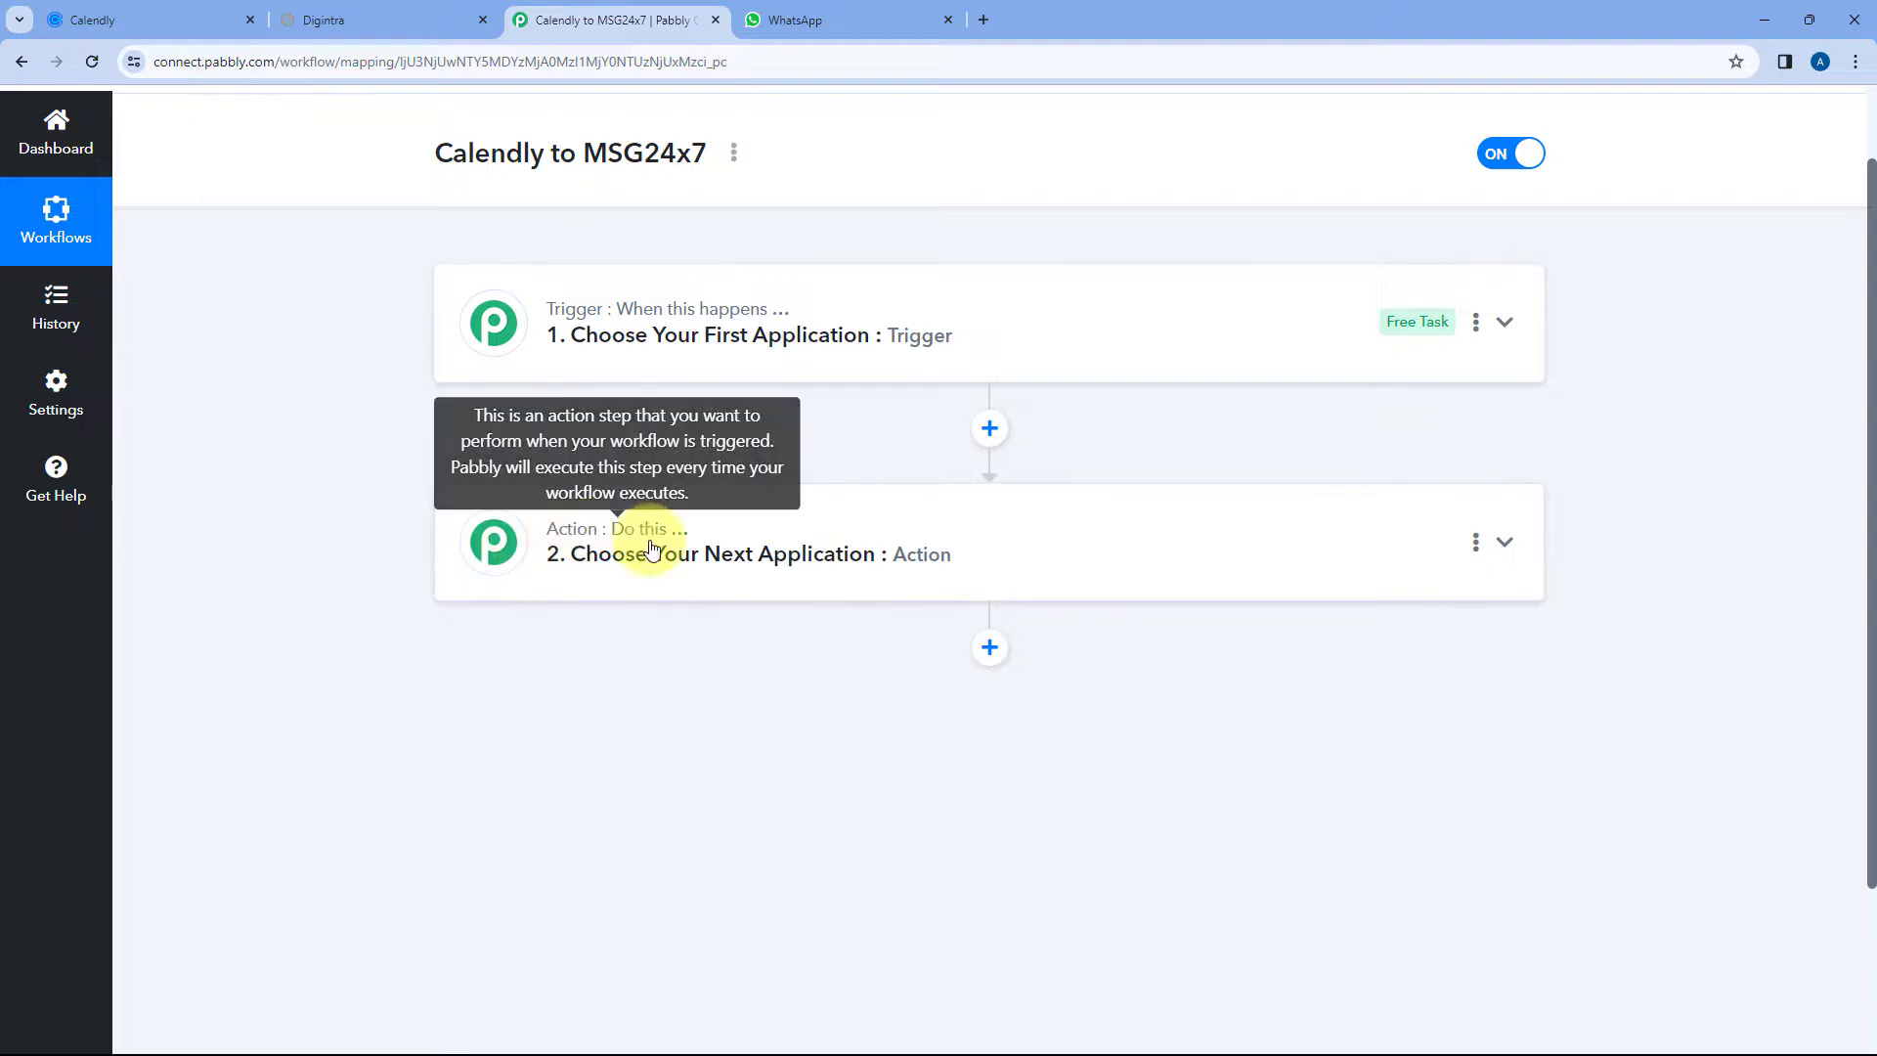
click(930, 302)
scroll(422, 460, up, 1)
scroll(423, 467, down, 2)
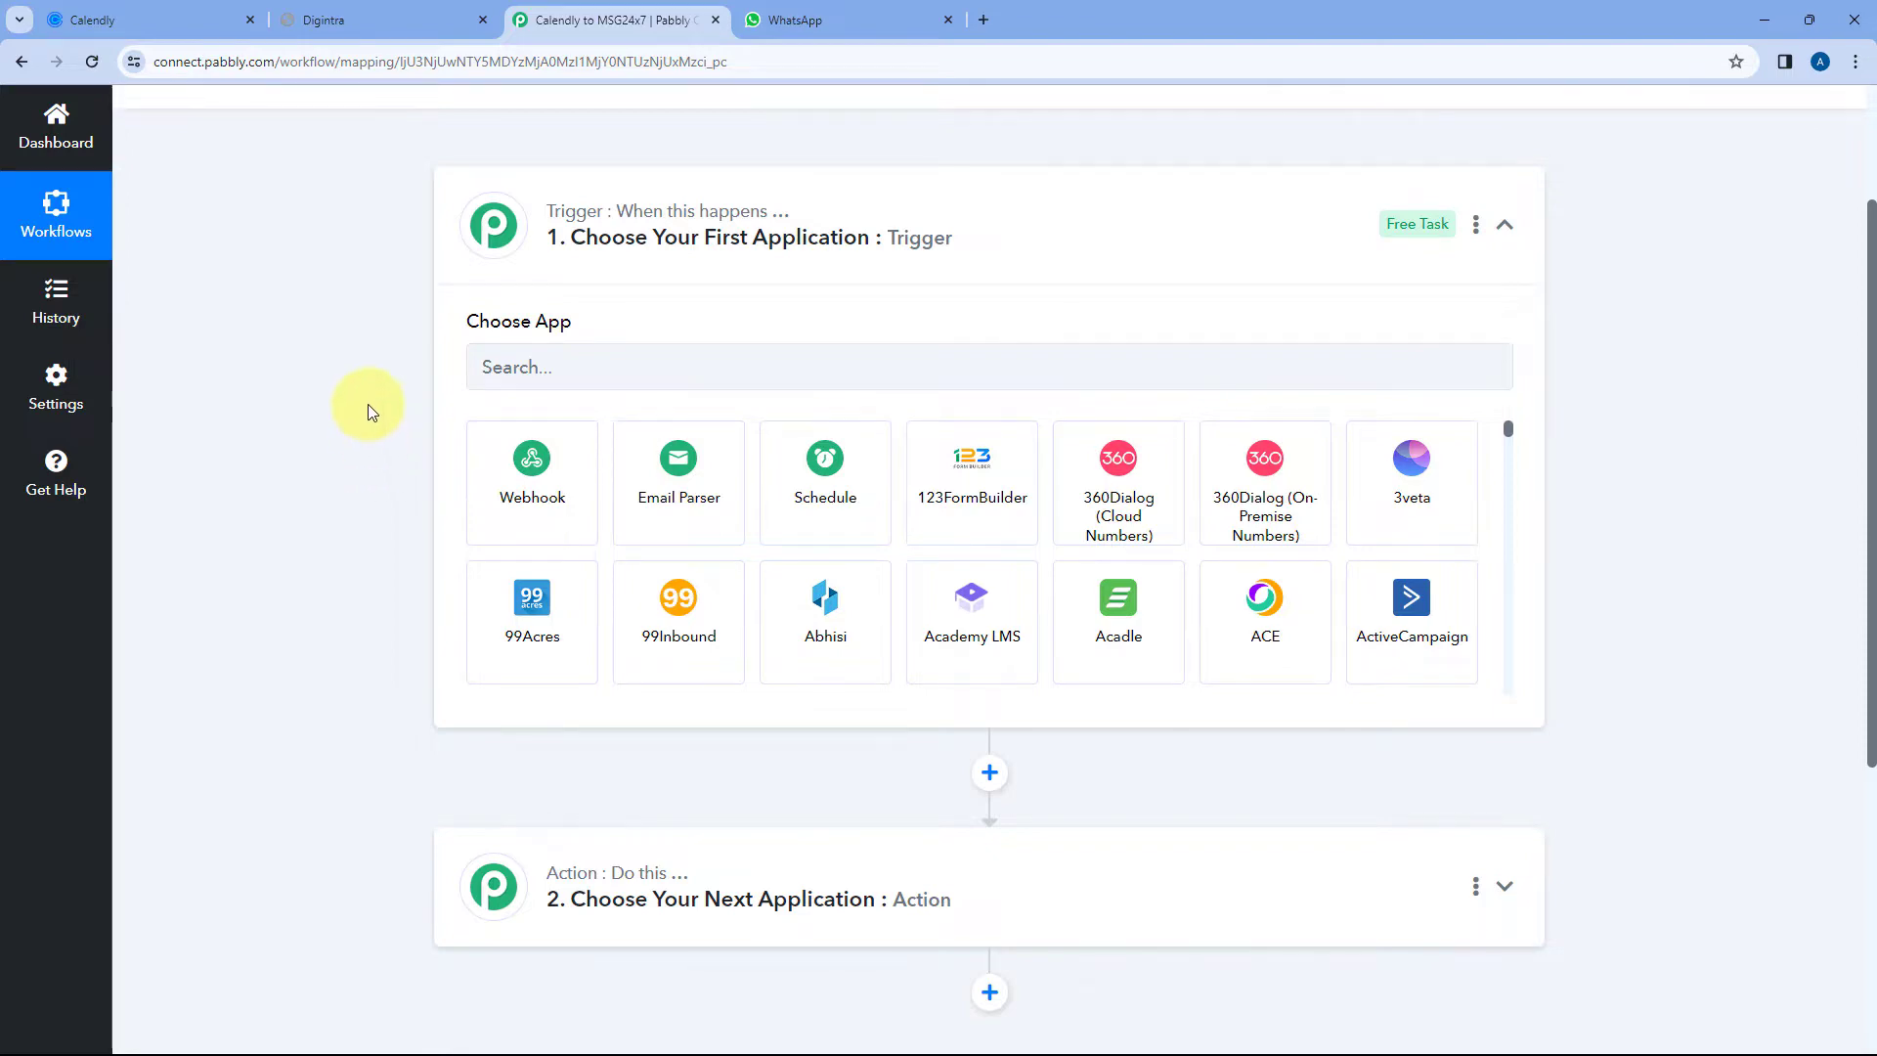
click(156, 18)
click(606, 19)
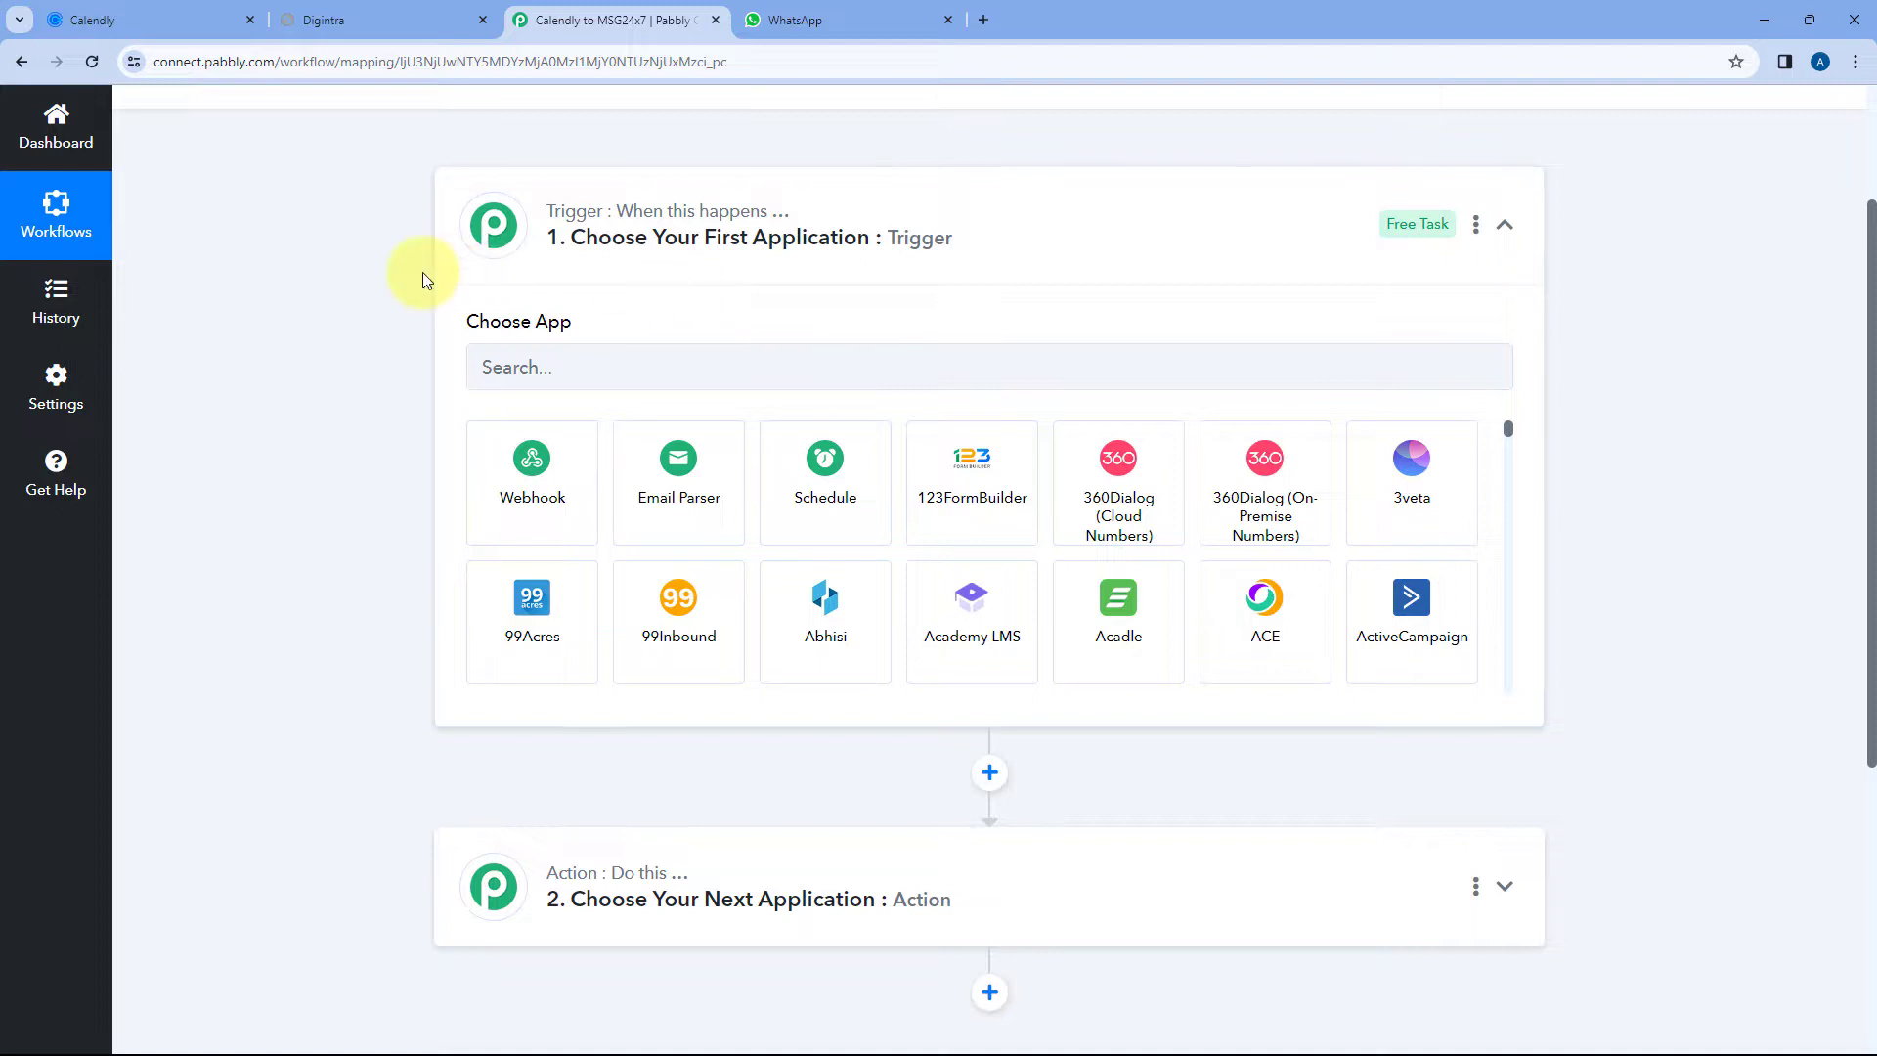
click(146, 20)
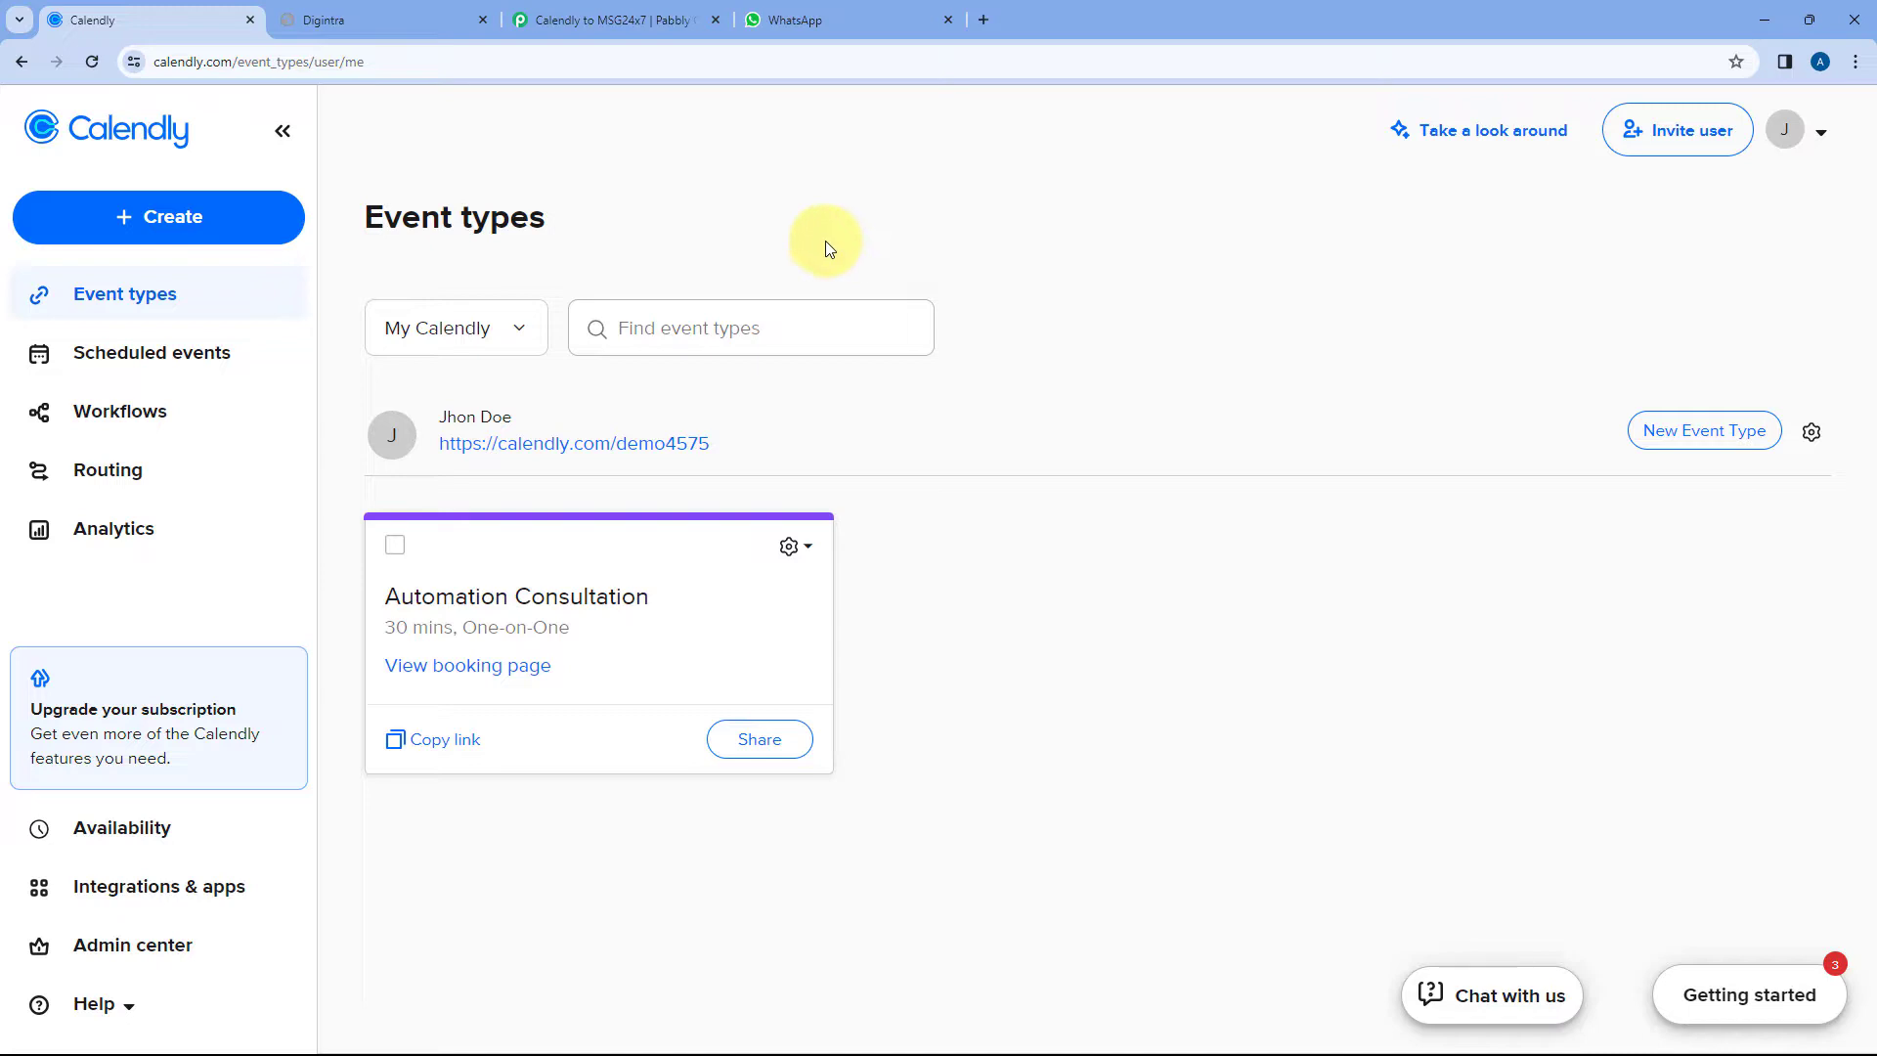
click(641, 14)
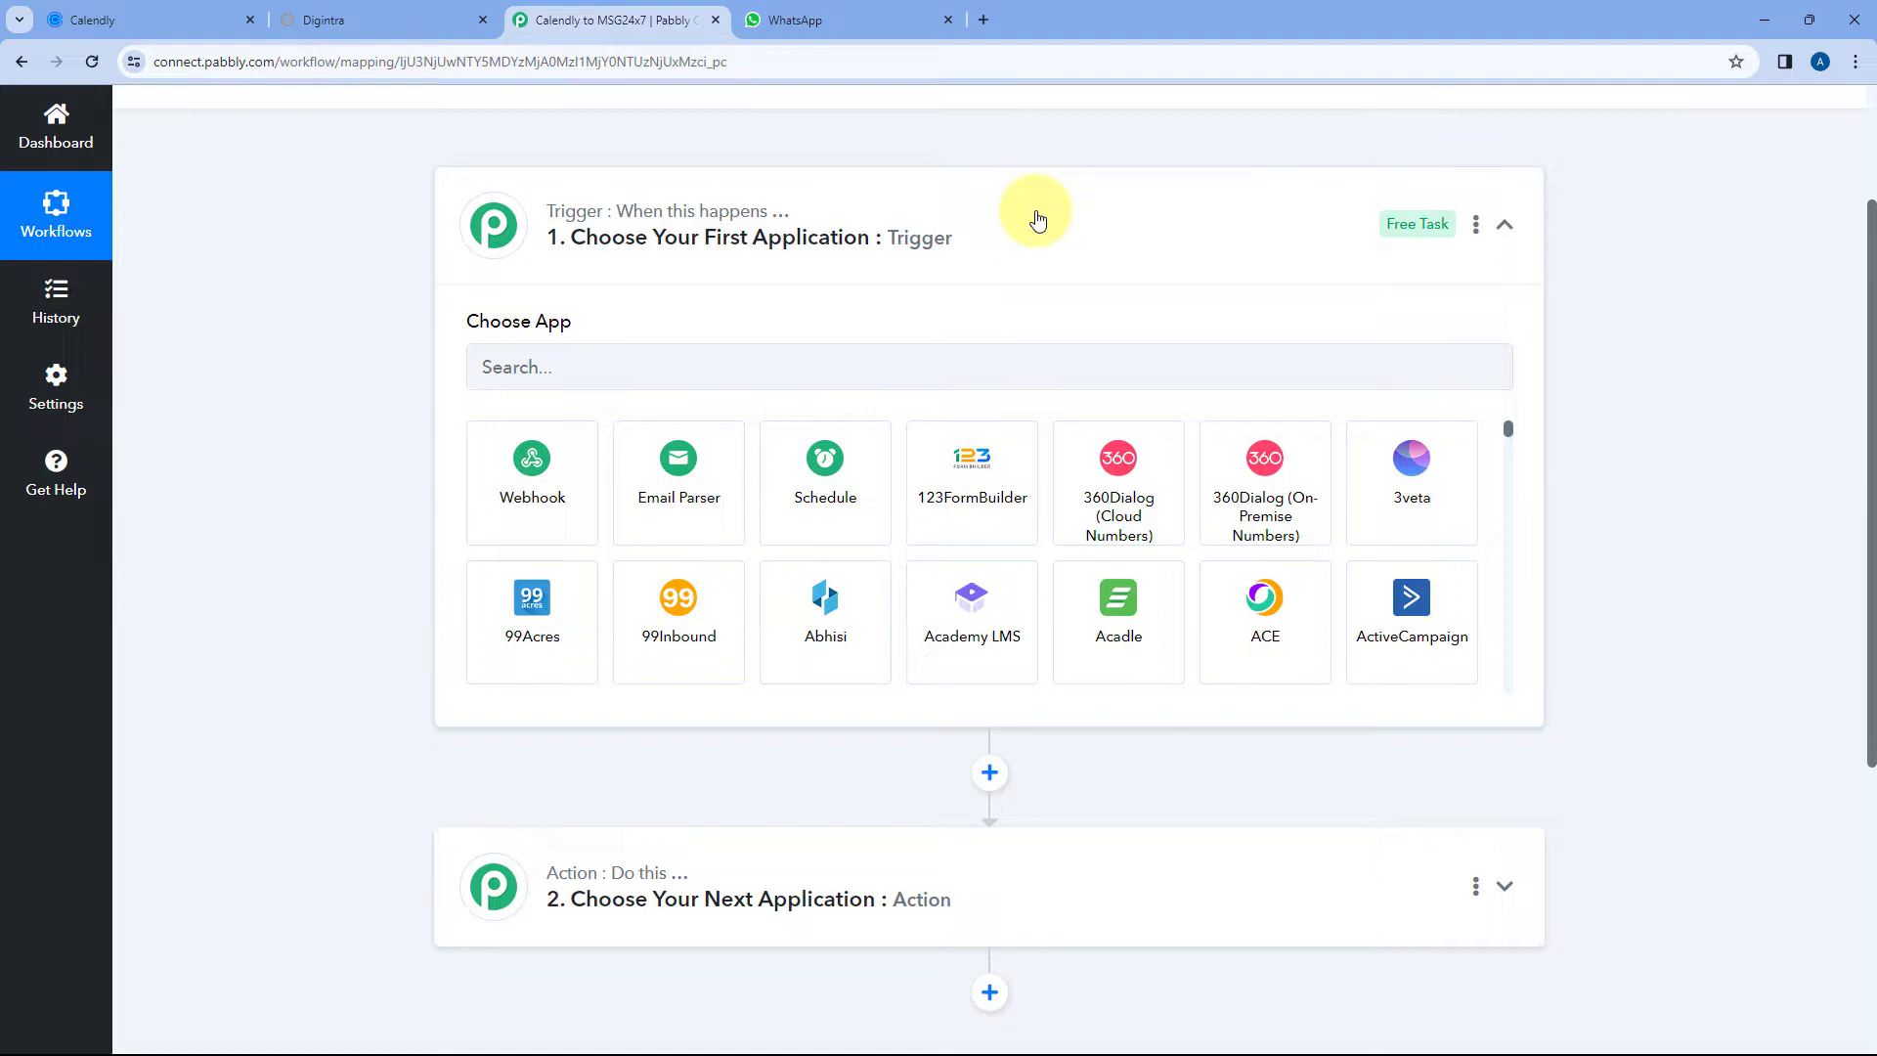
click(1038, 219)
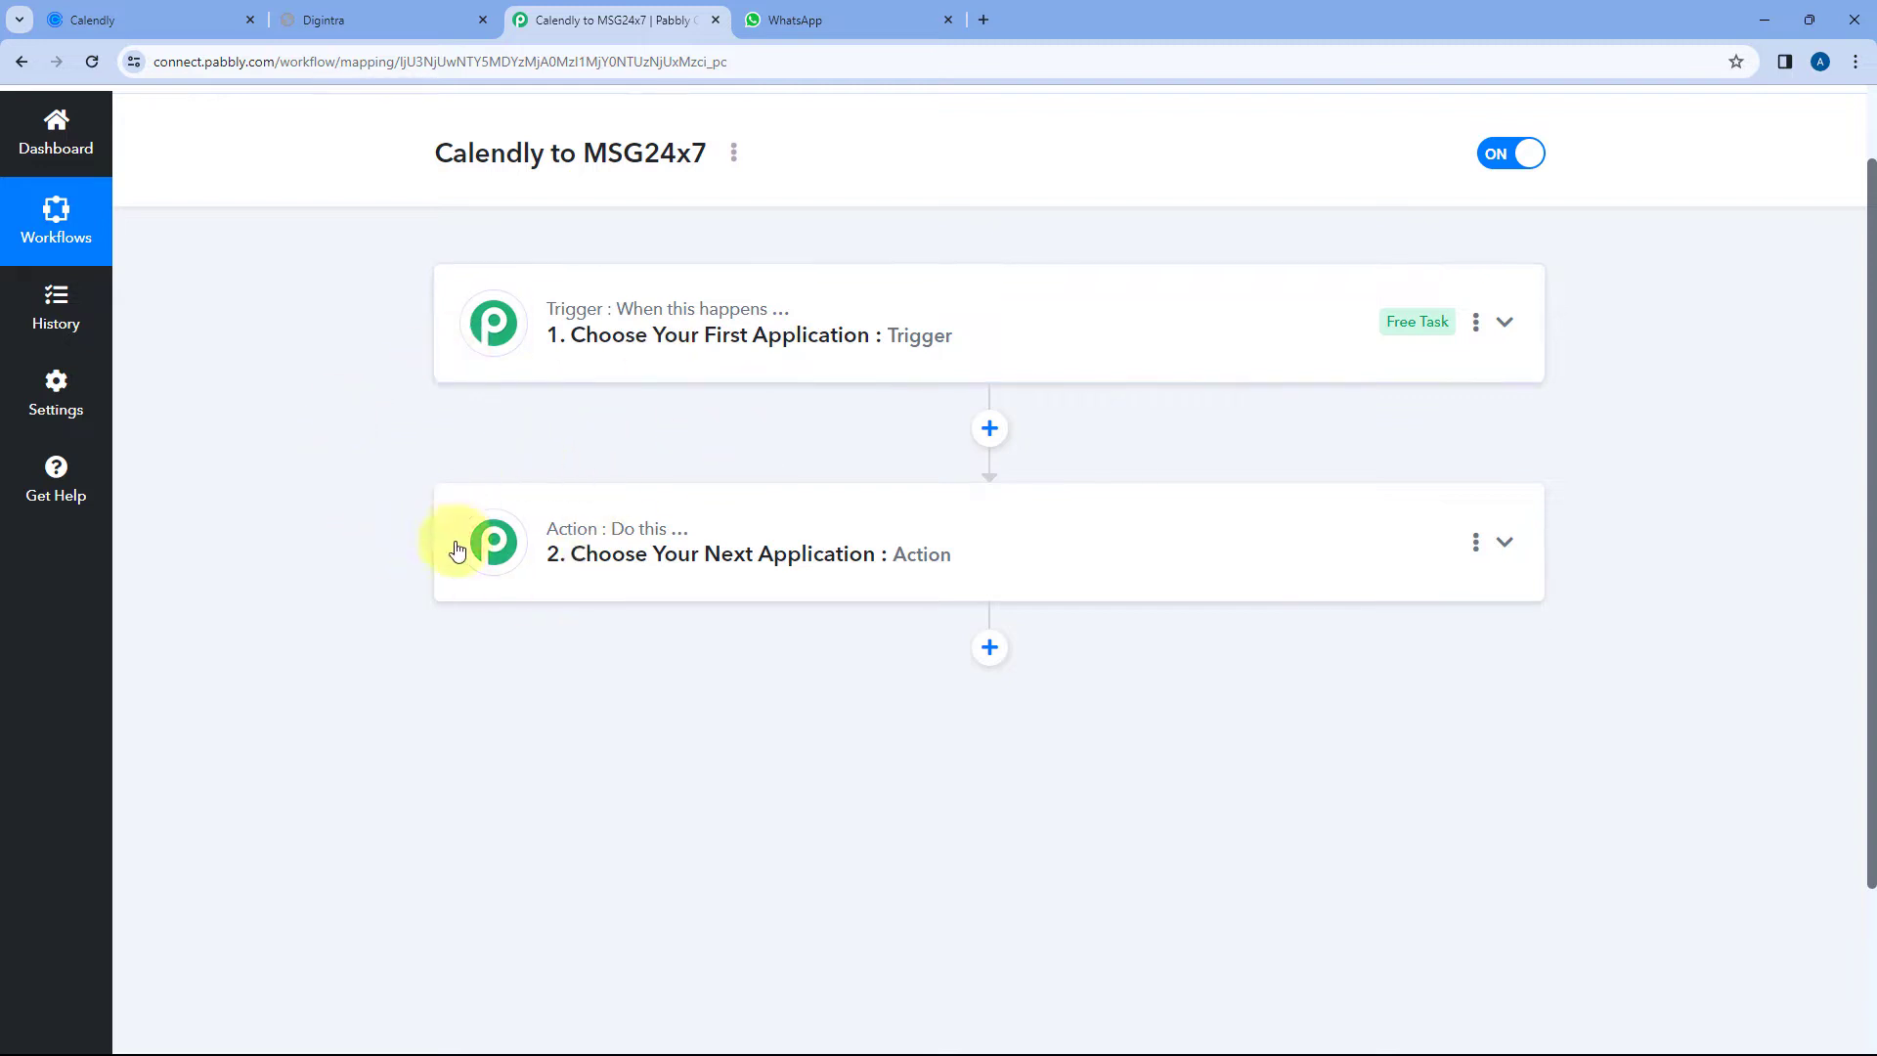
click(455, 12)
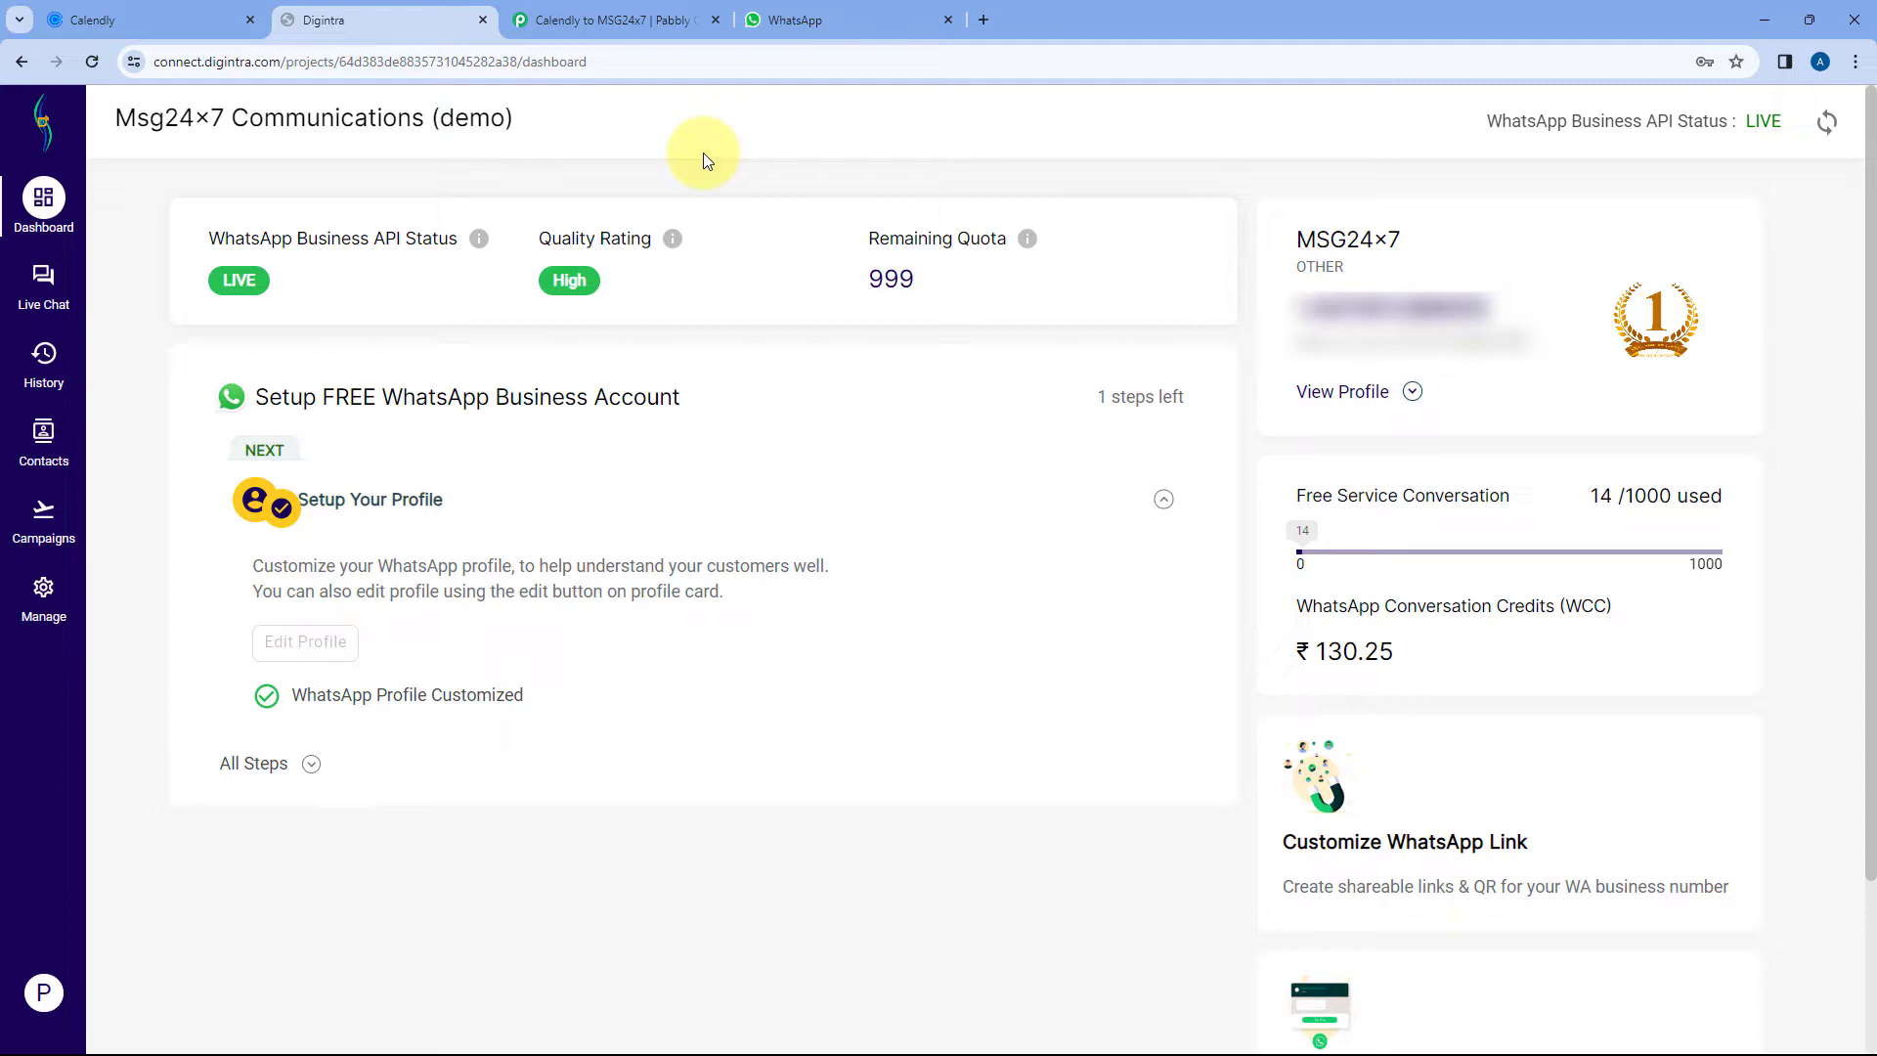
click(226, 14)
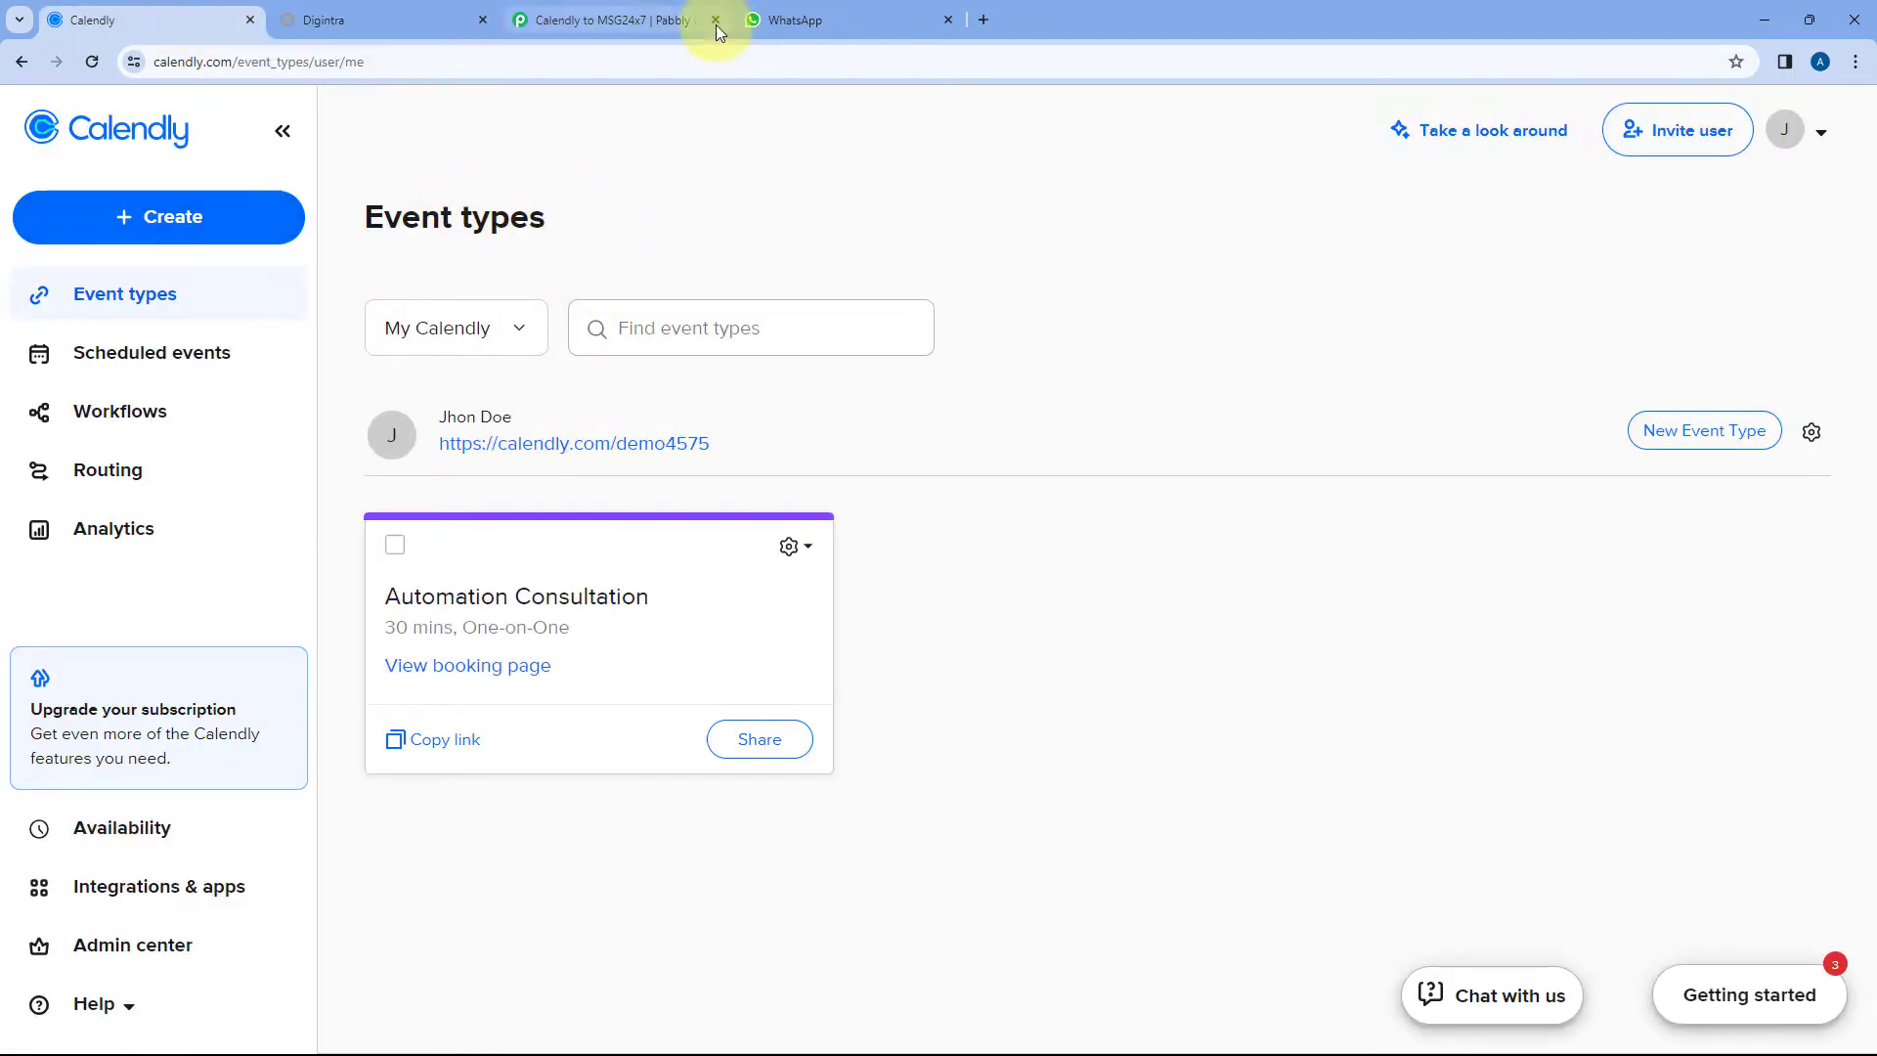
click(669, 19)
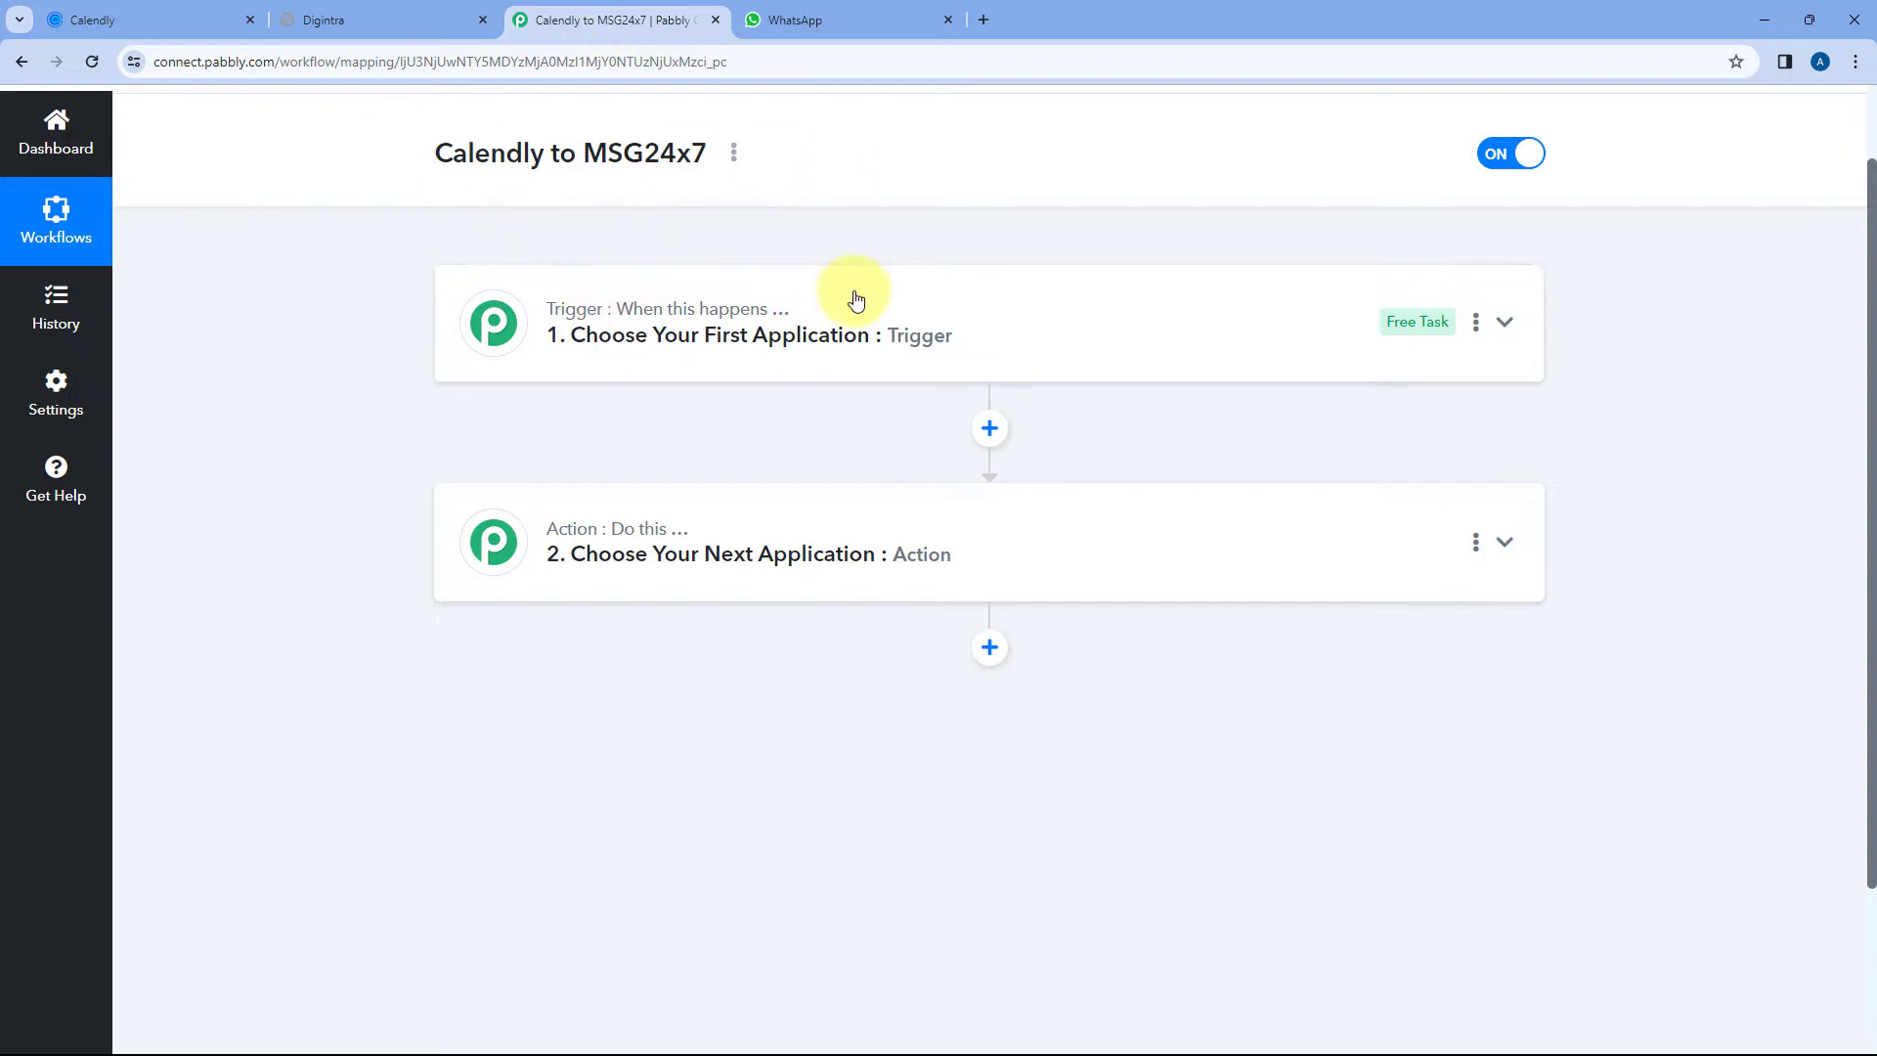
click(901, 366)
scroll(406, 406, up, 1)
scroll(406, 407, down, 2)
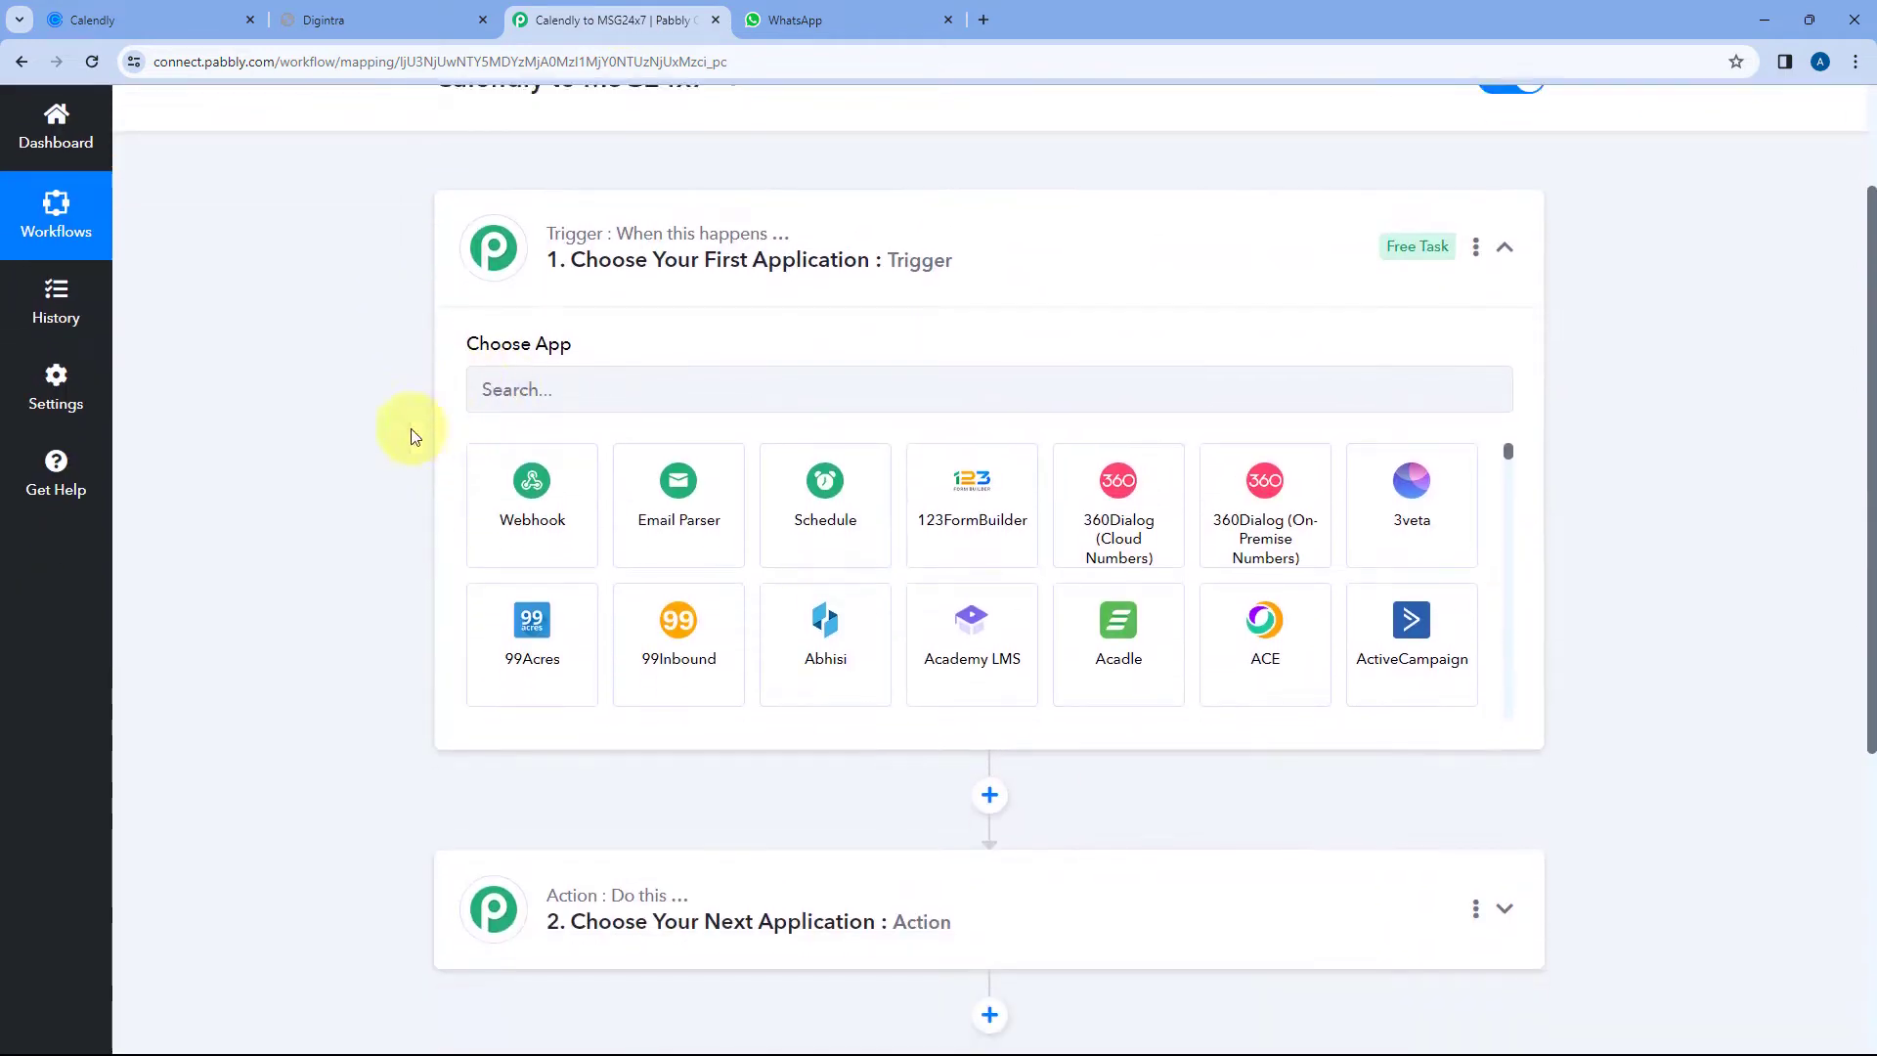
- Search for and choose Calendly as the trigger app
click(559, 361)
text(CAlen)
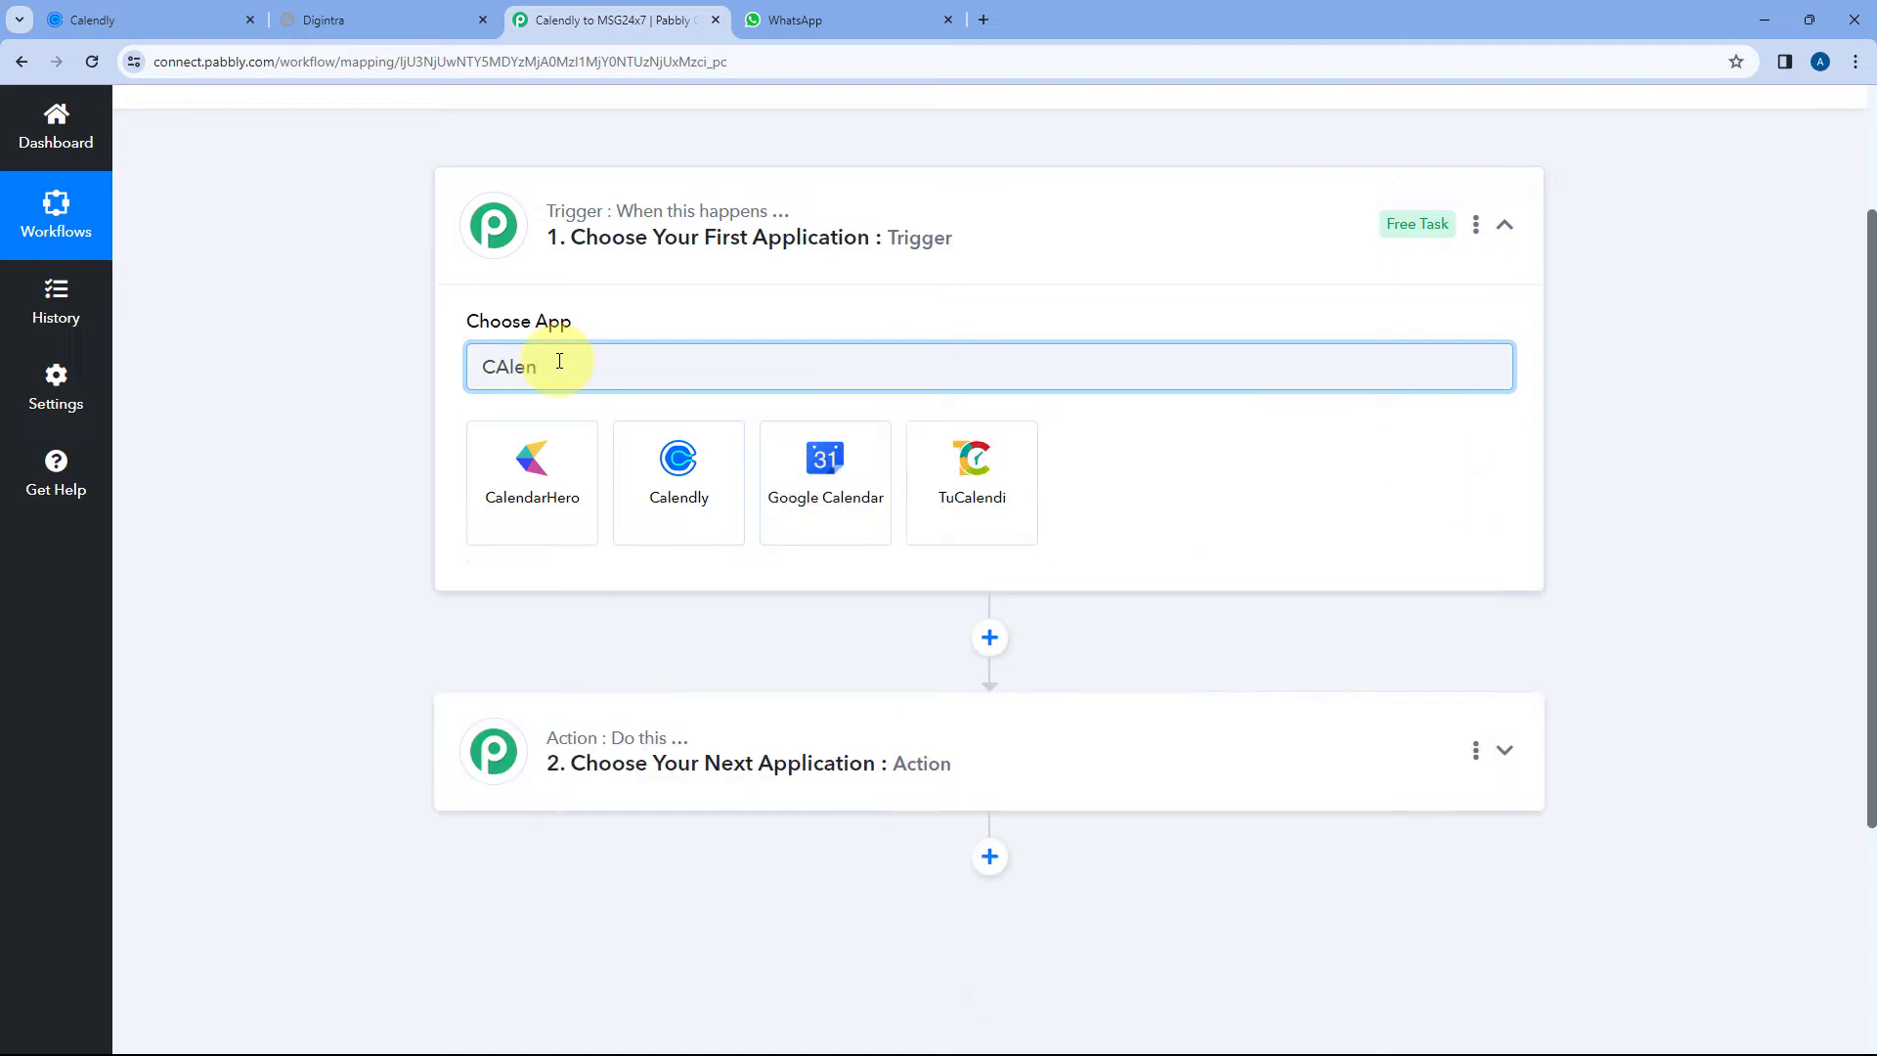
click(684, 479)
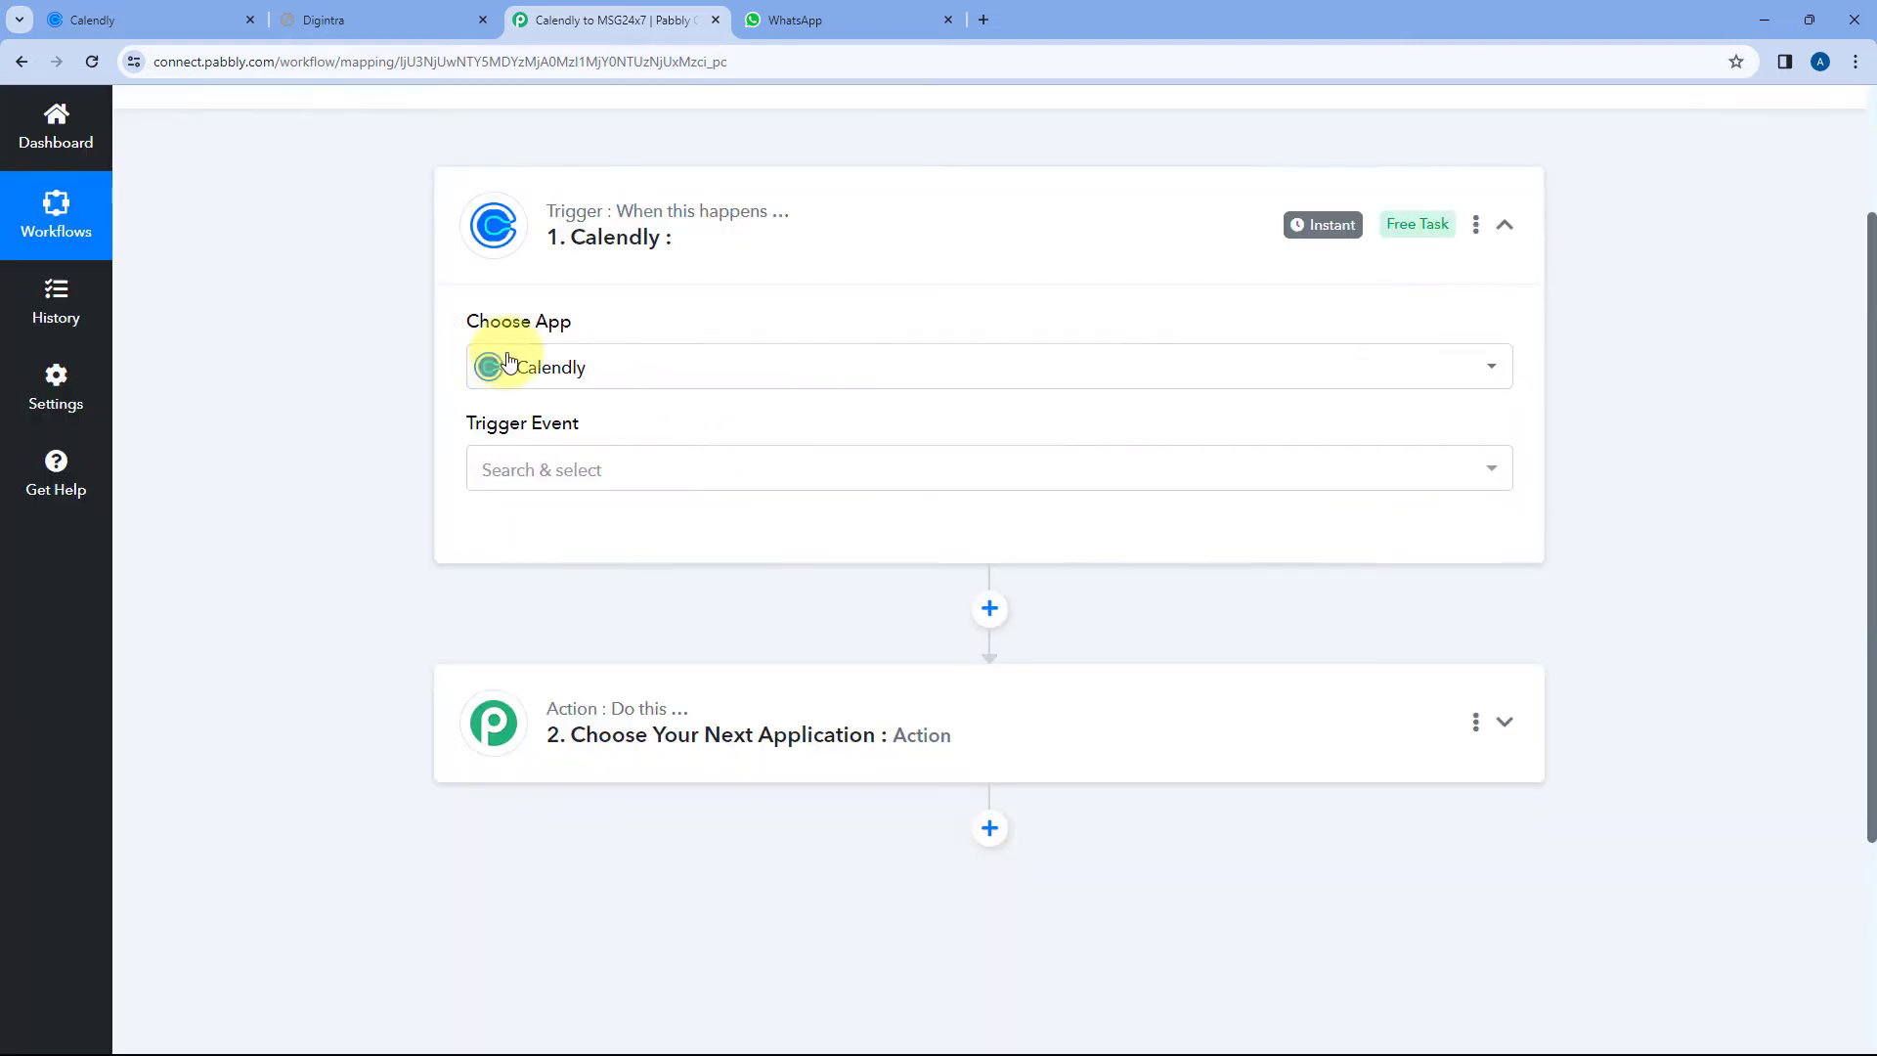
- Select Invitee Created (User) as the trigger event and begin connecting a Calendly account
scroll(444, 422, down, 2)
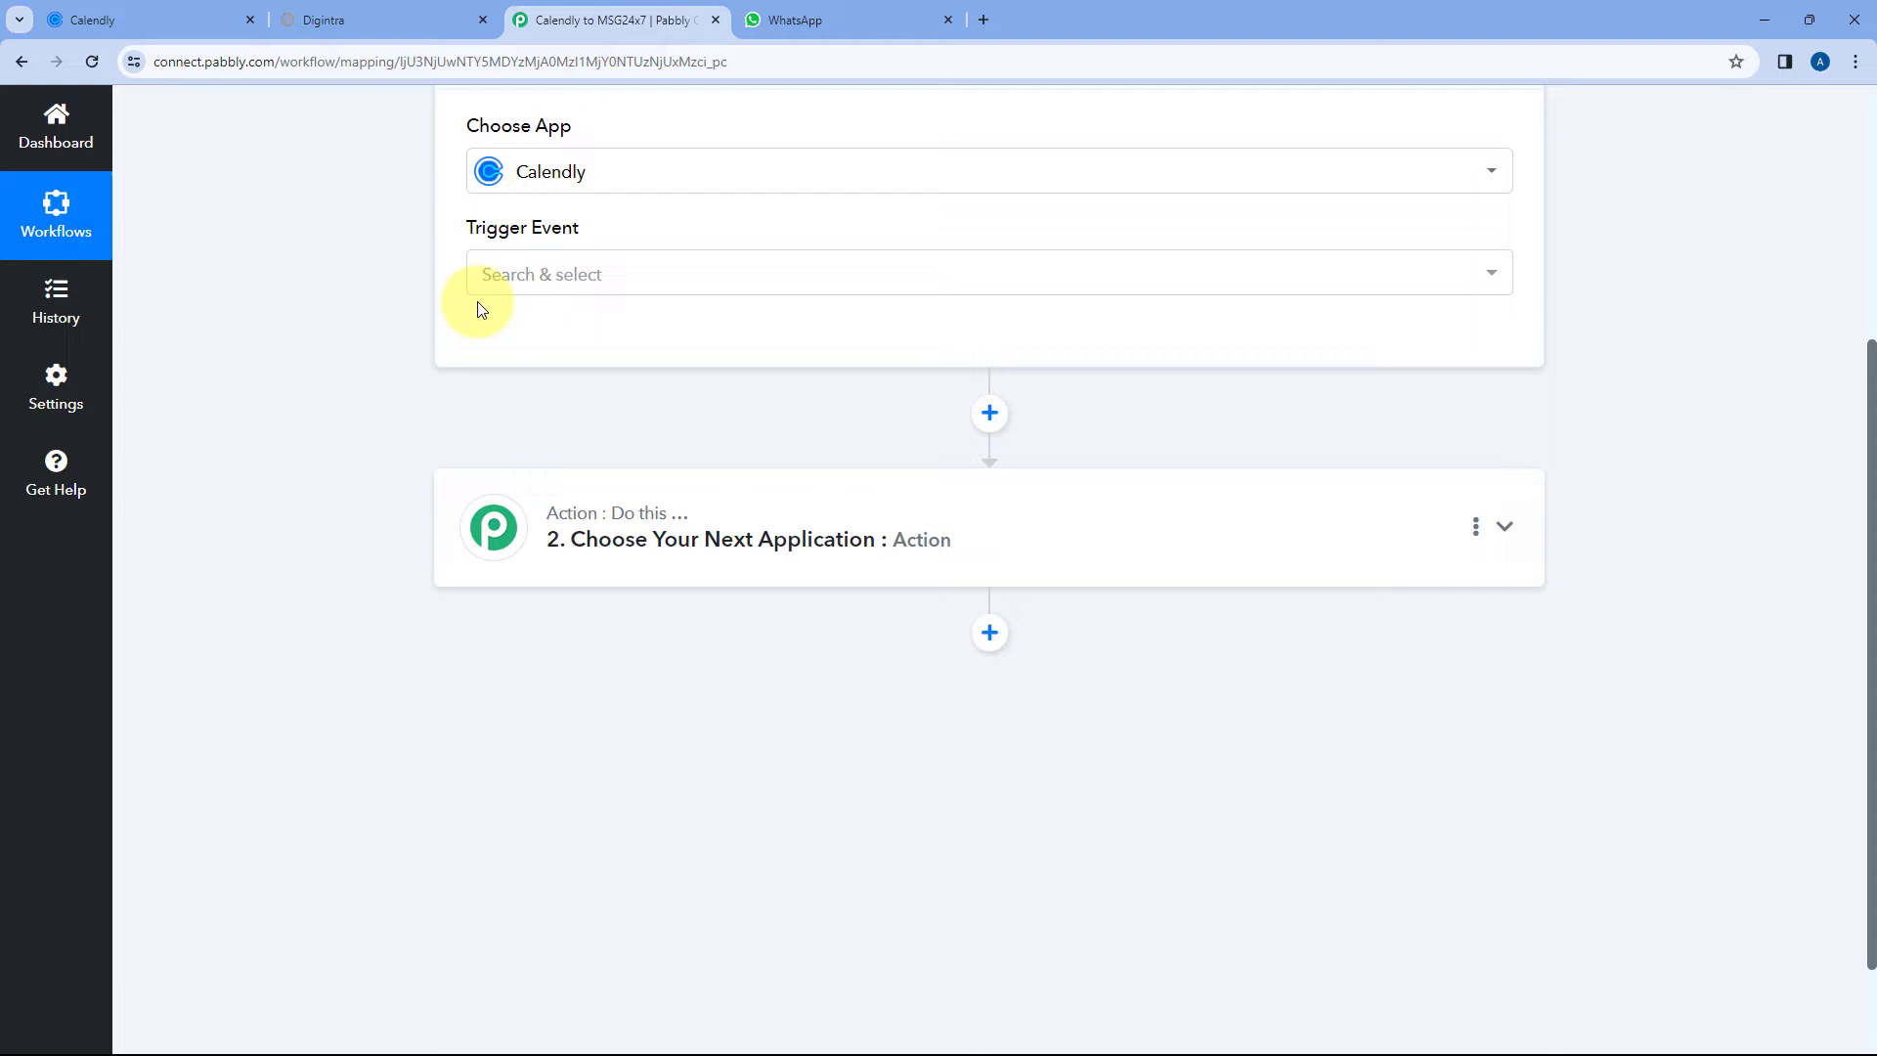
click(620, 276)
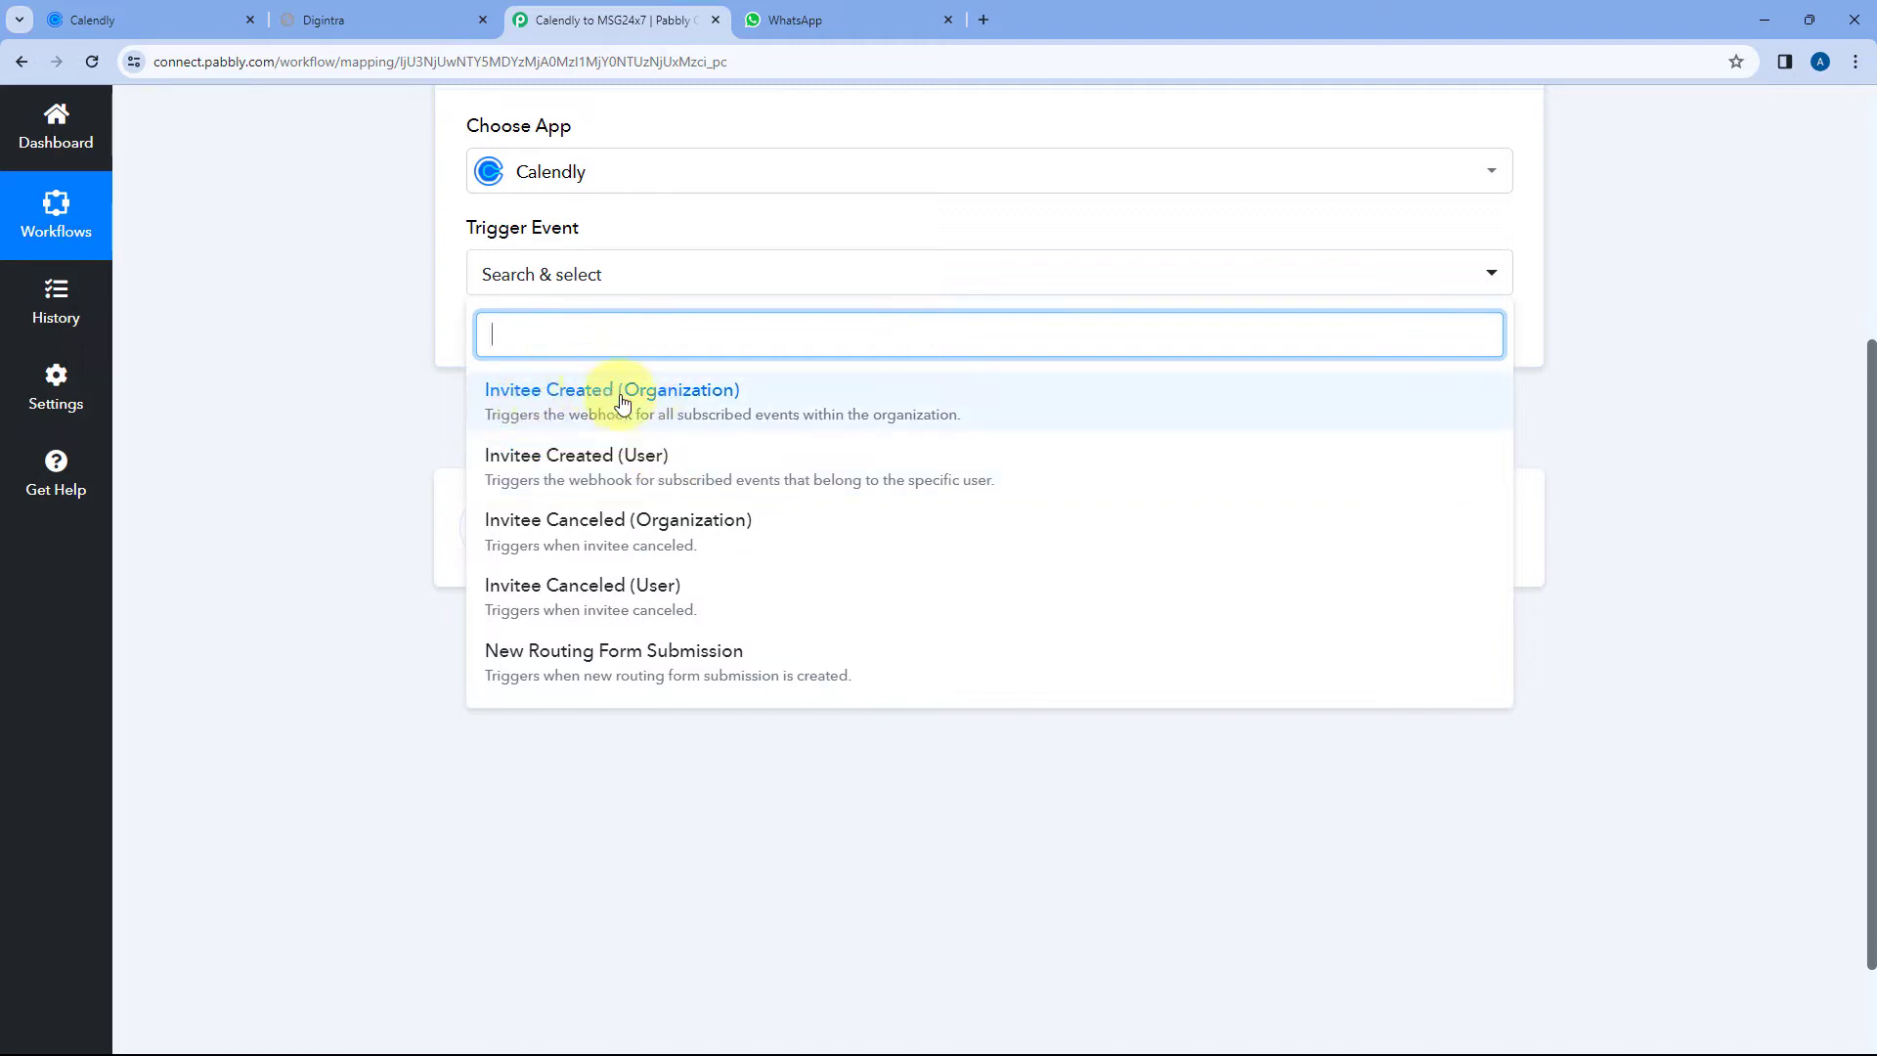
click(598, 464)
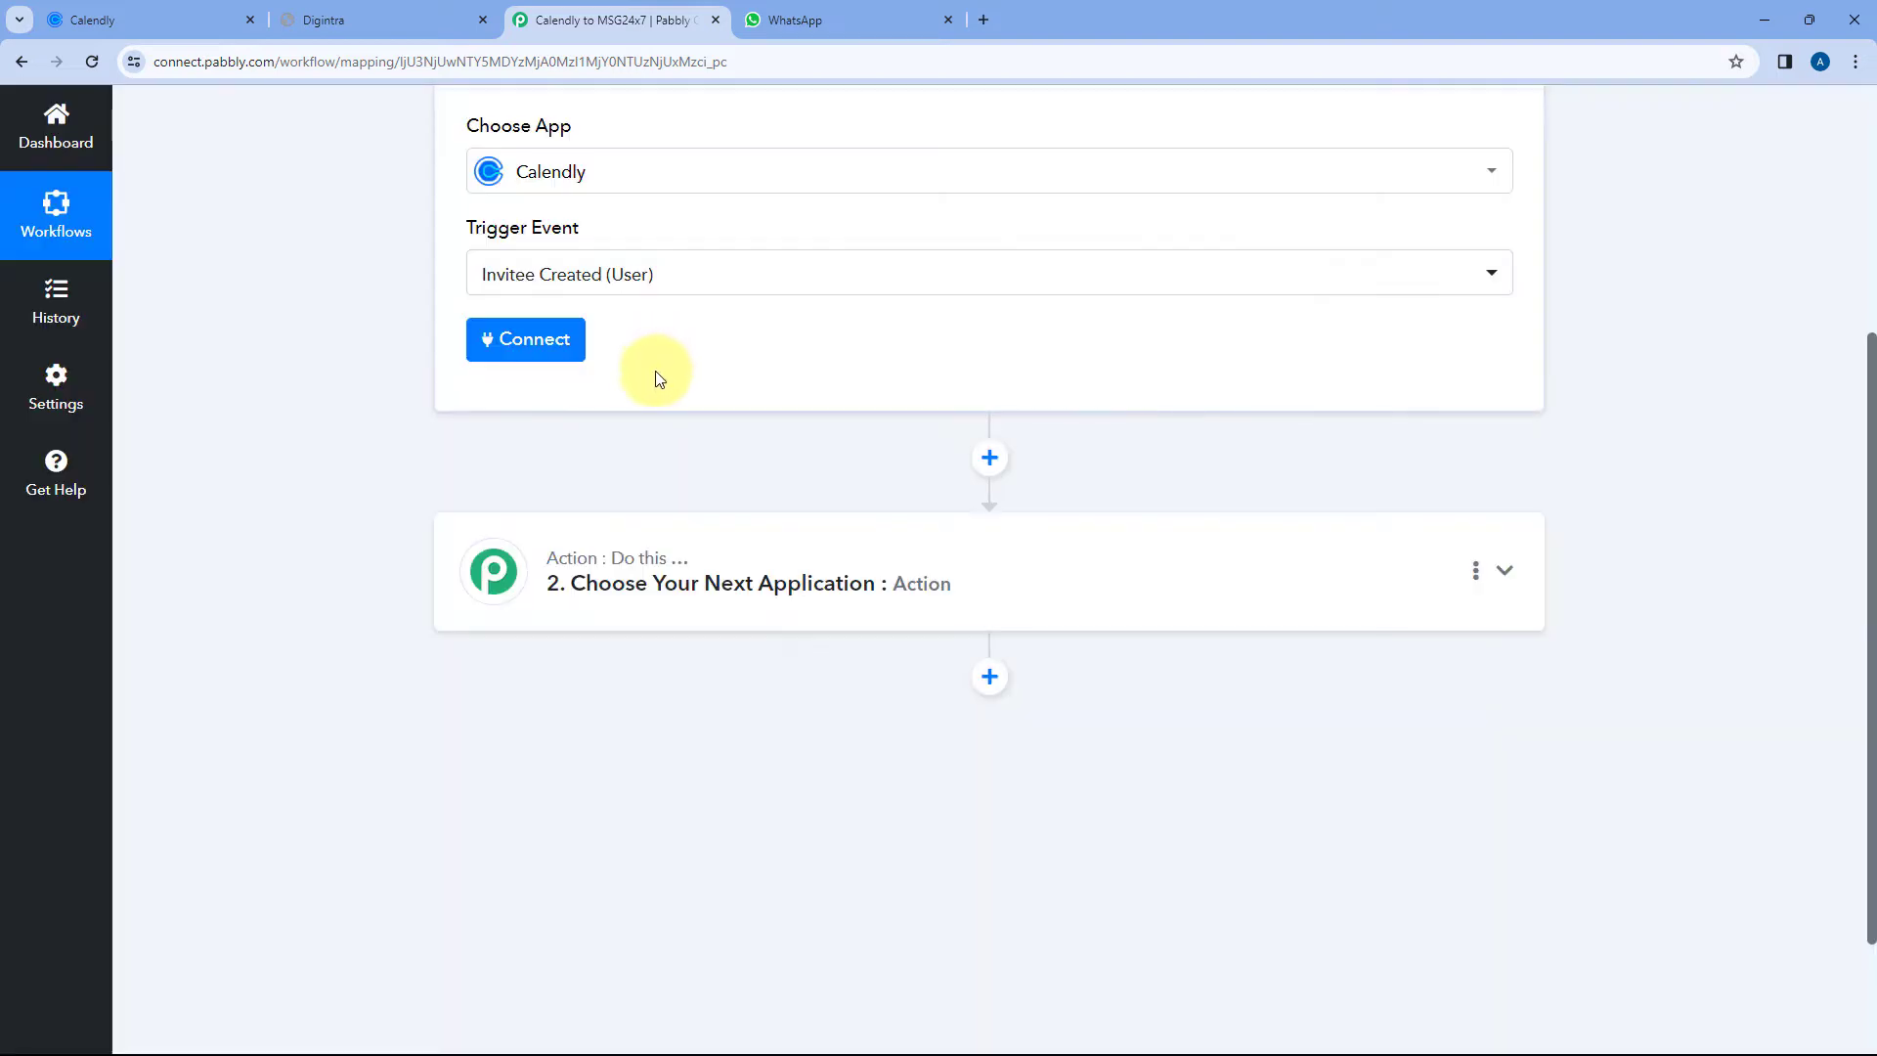
scroll(655, 372, up, 2)
click(541, 534)
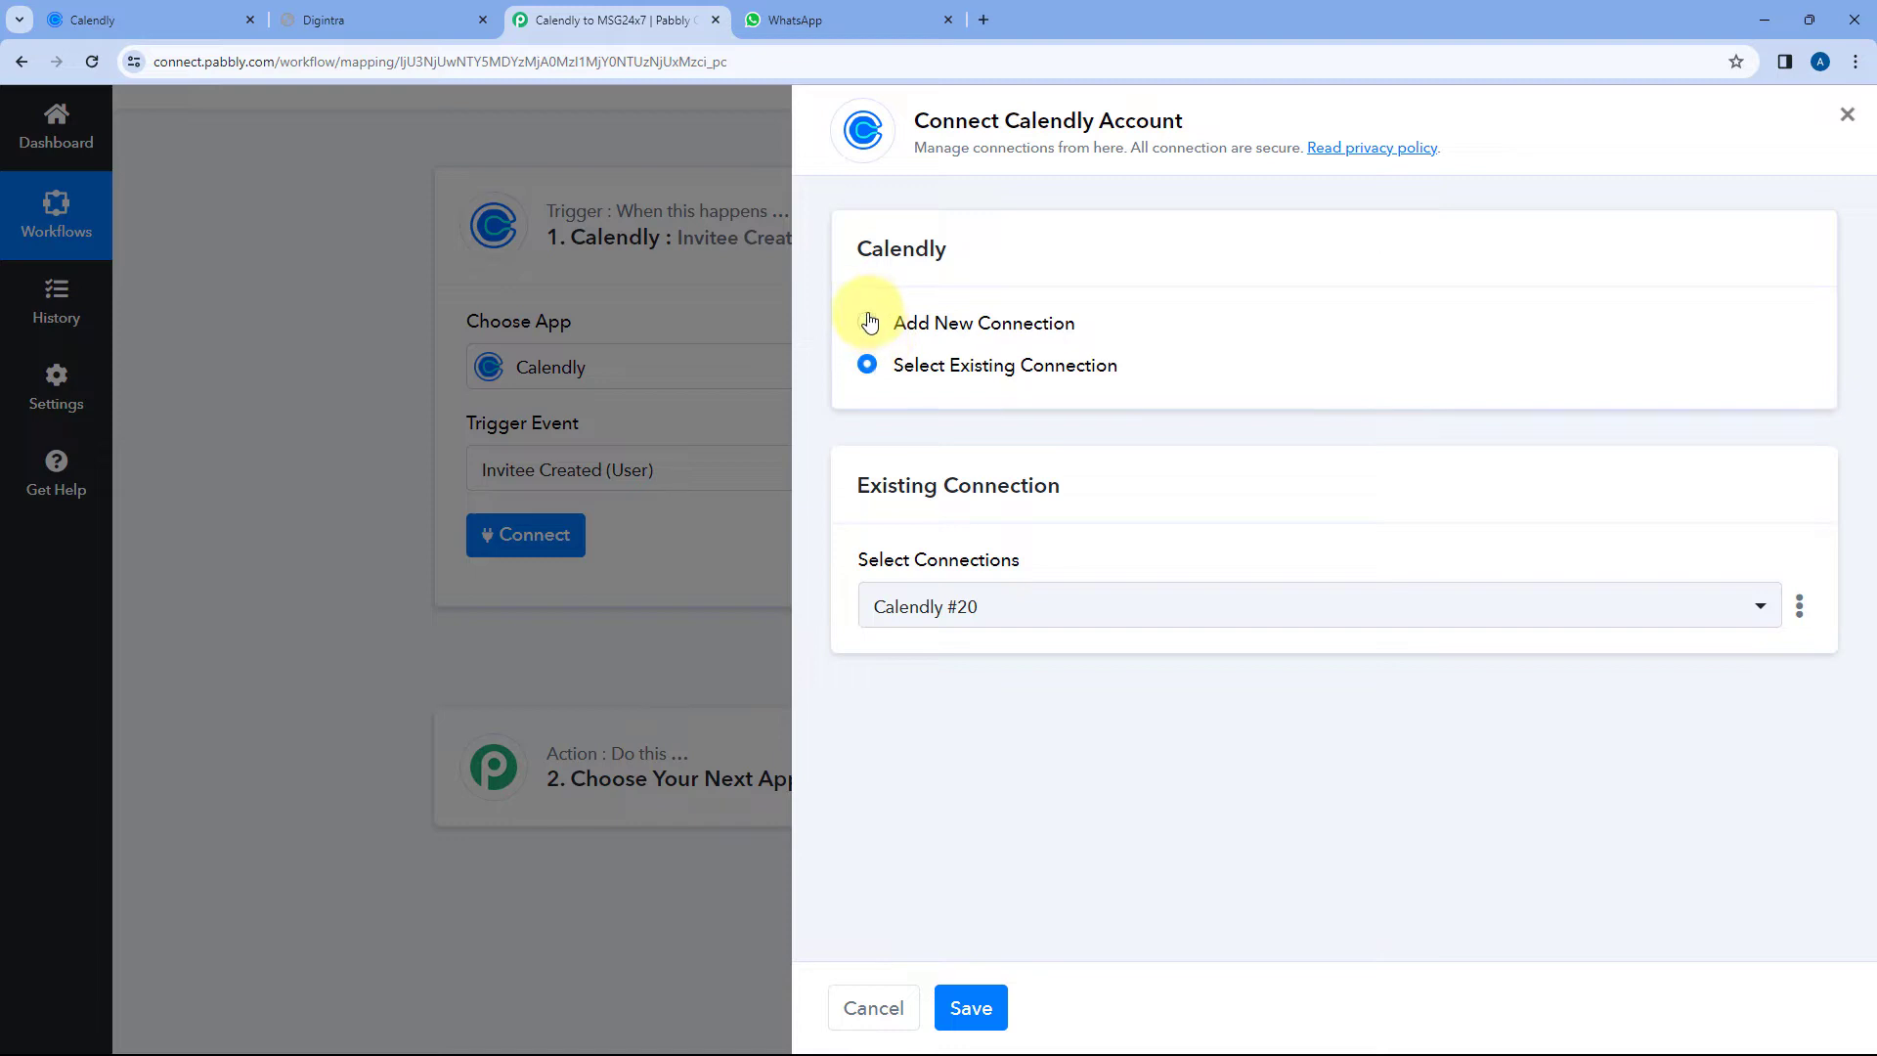
- Add a new Calendly connection and authorize Pabbly to access the Calendly account
click(867, 323)
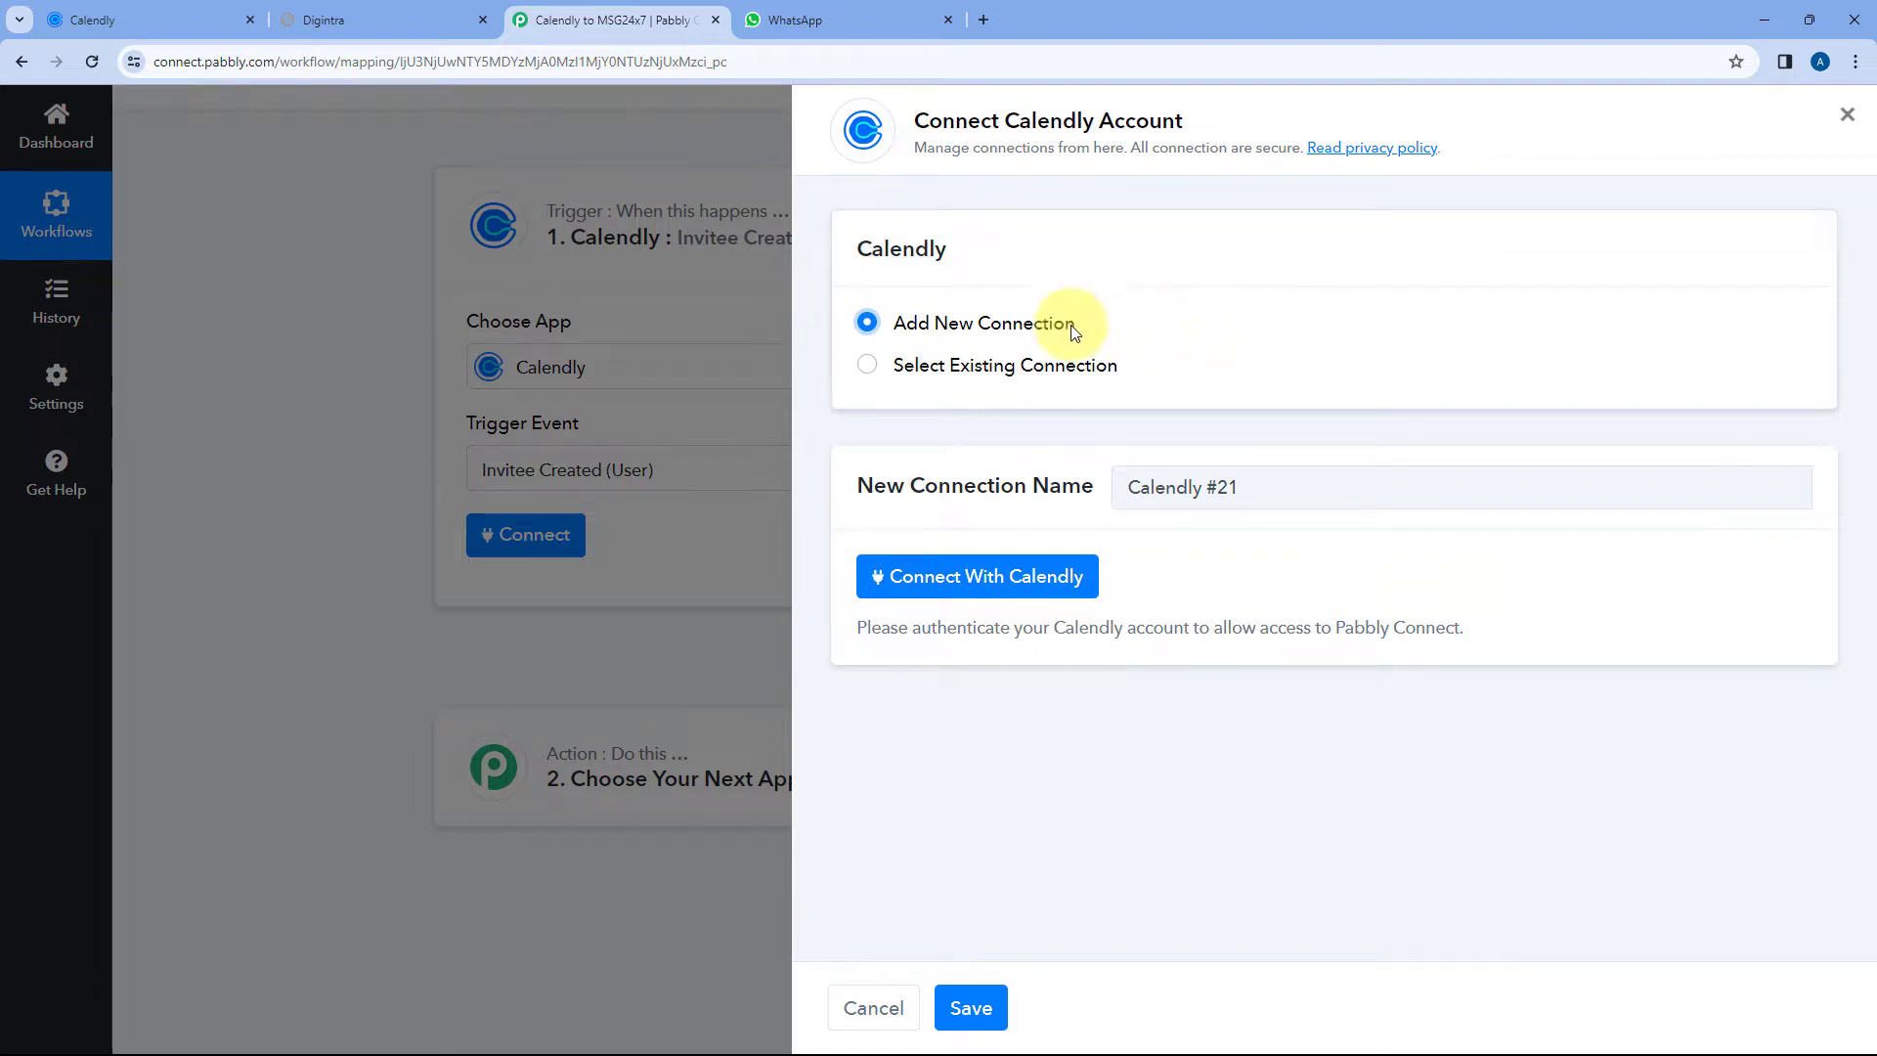
click(990, 587)
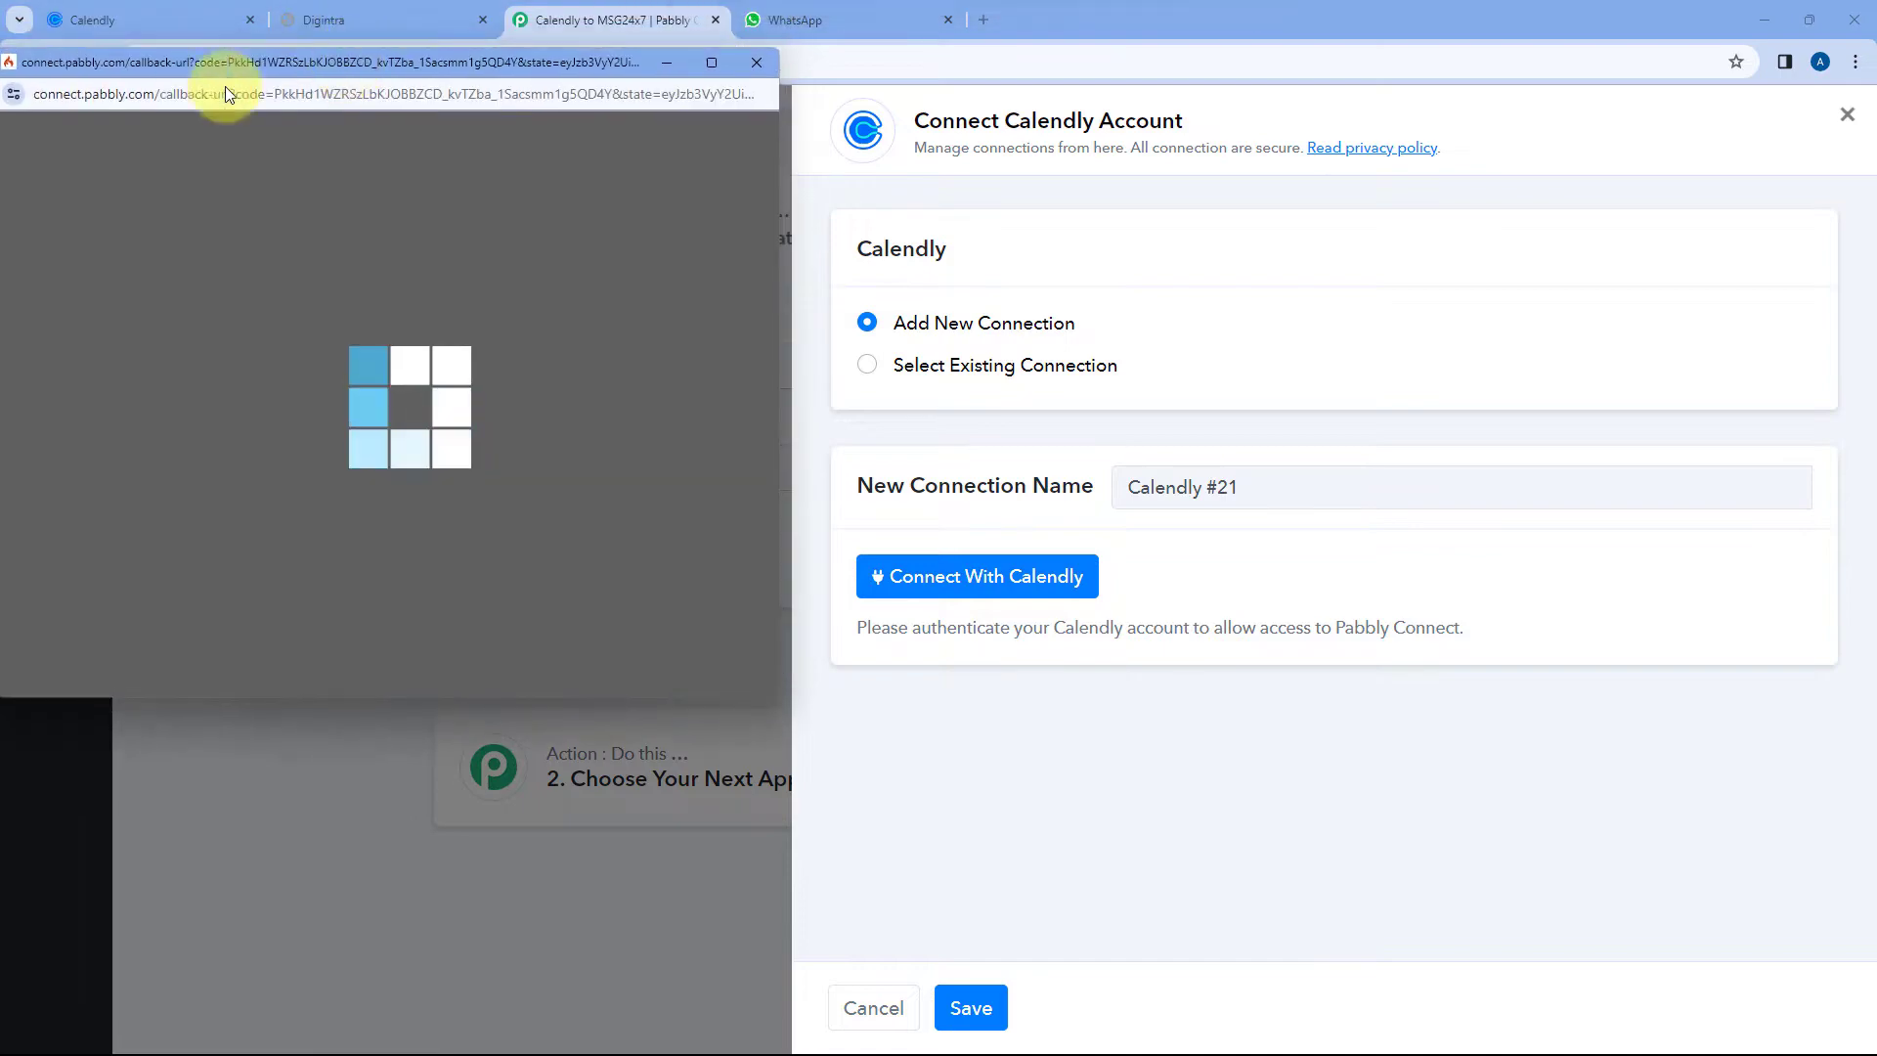
click(203, 20)
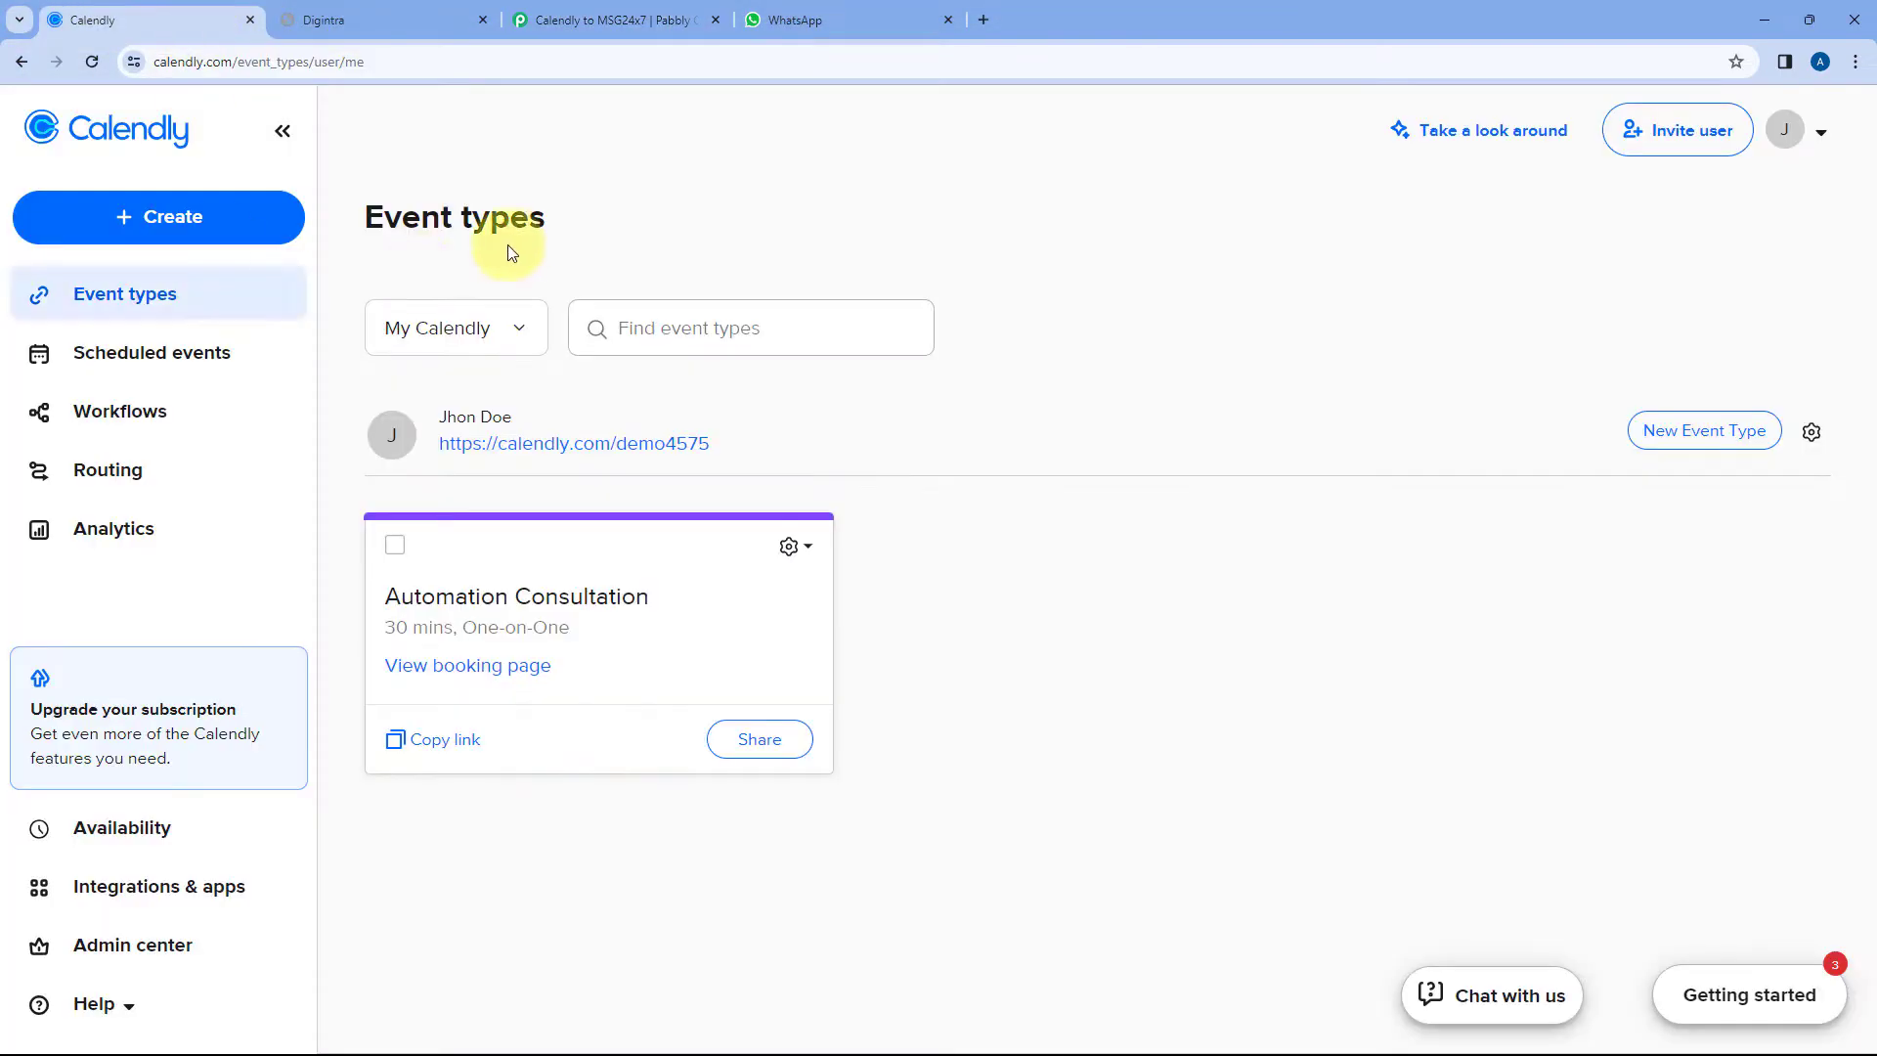
click(618, 16)
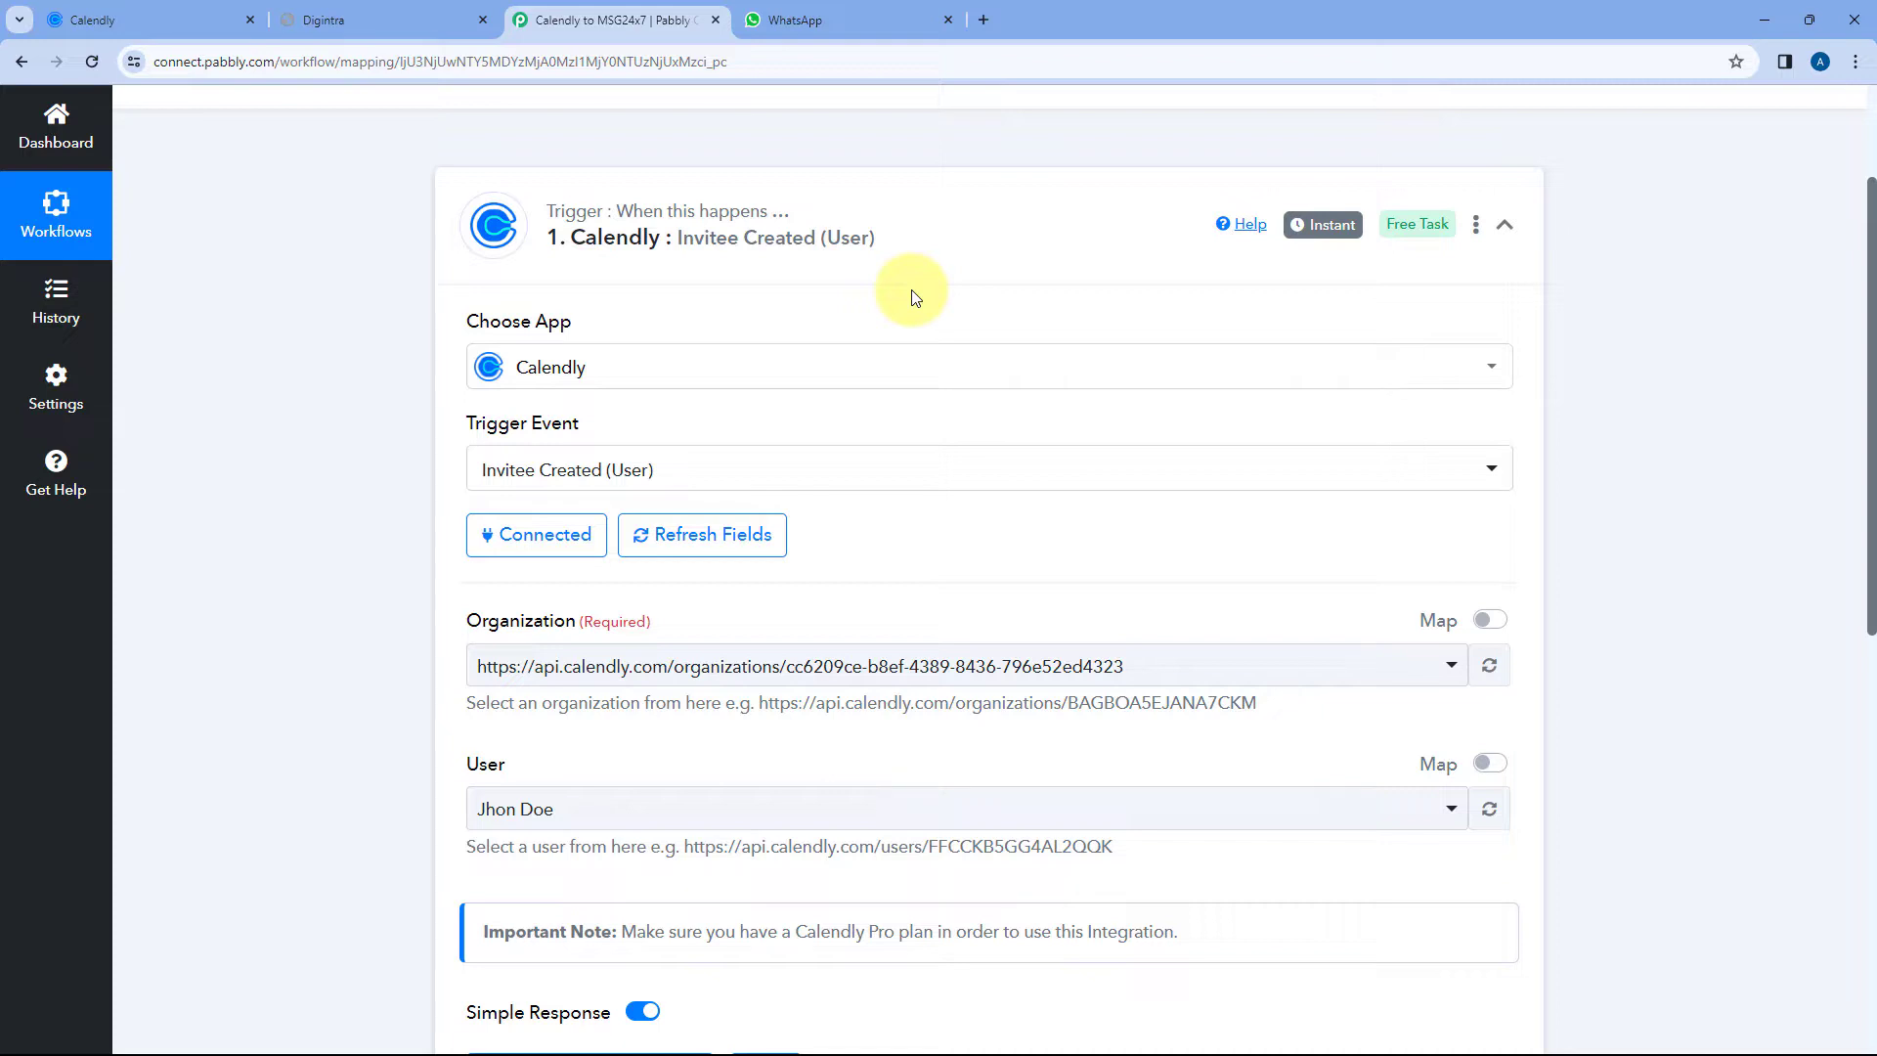
- Select the only organization and the existing user for the Calendly trigger
scroll(913, 294, down, 3)
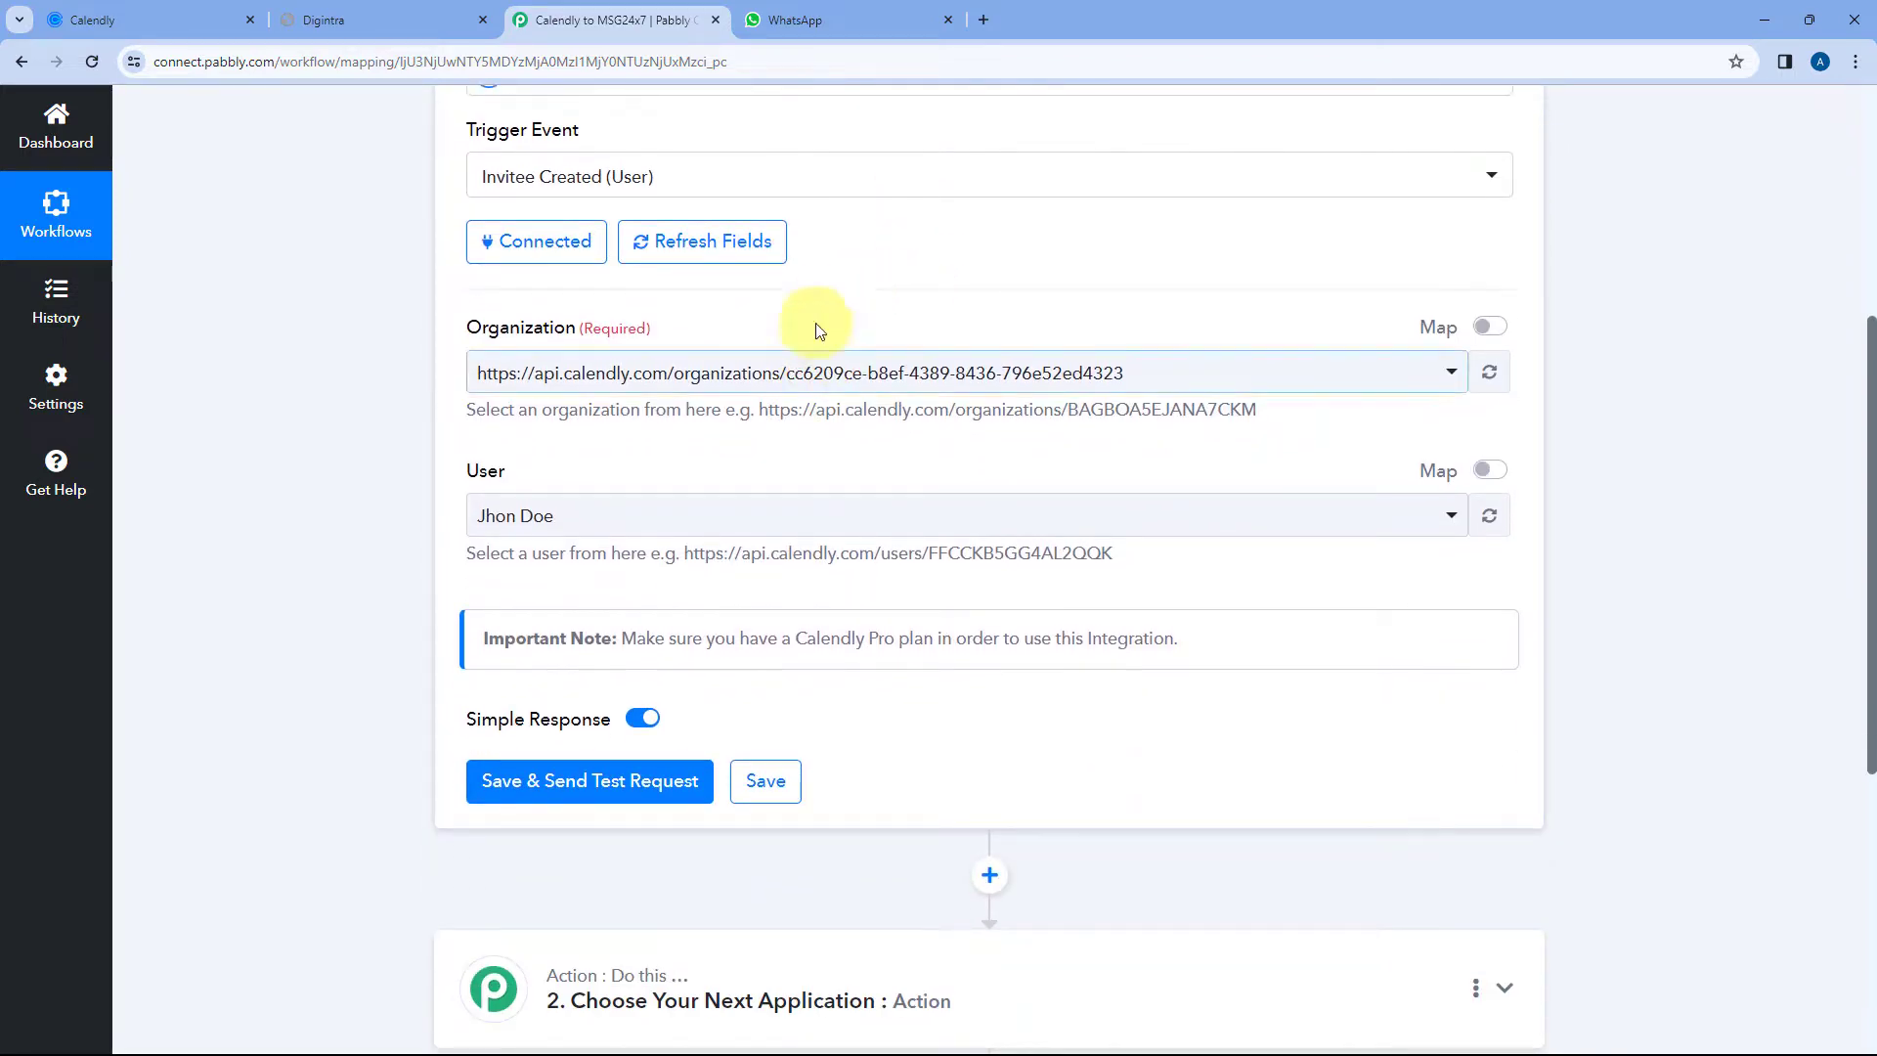
click(899, 373)
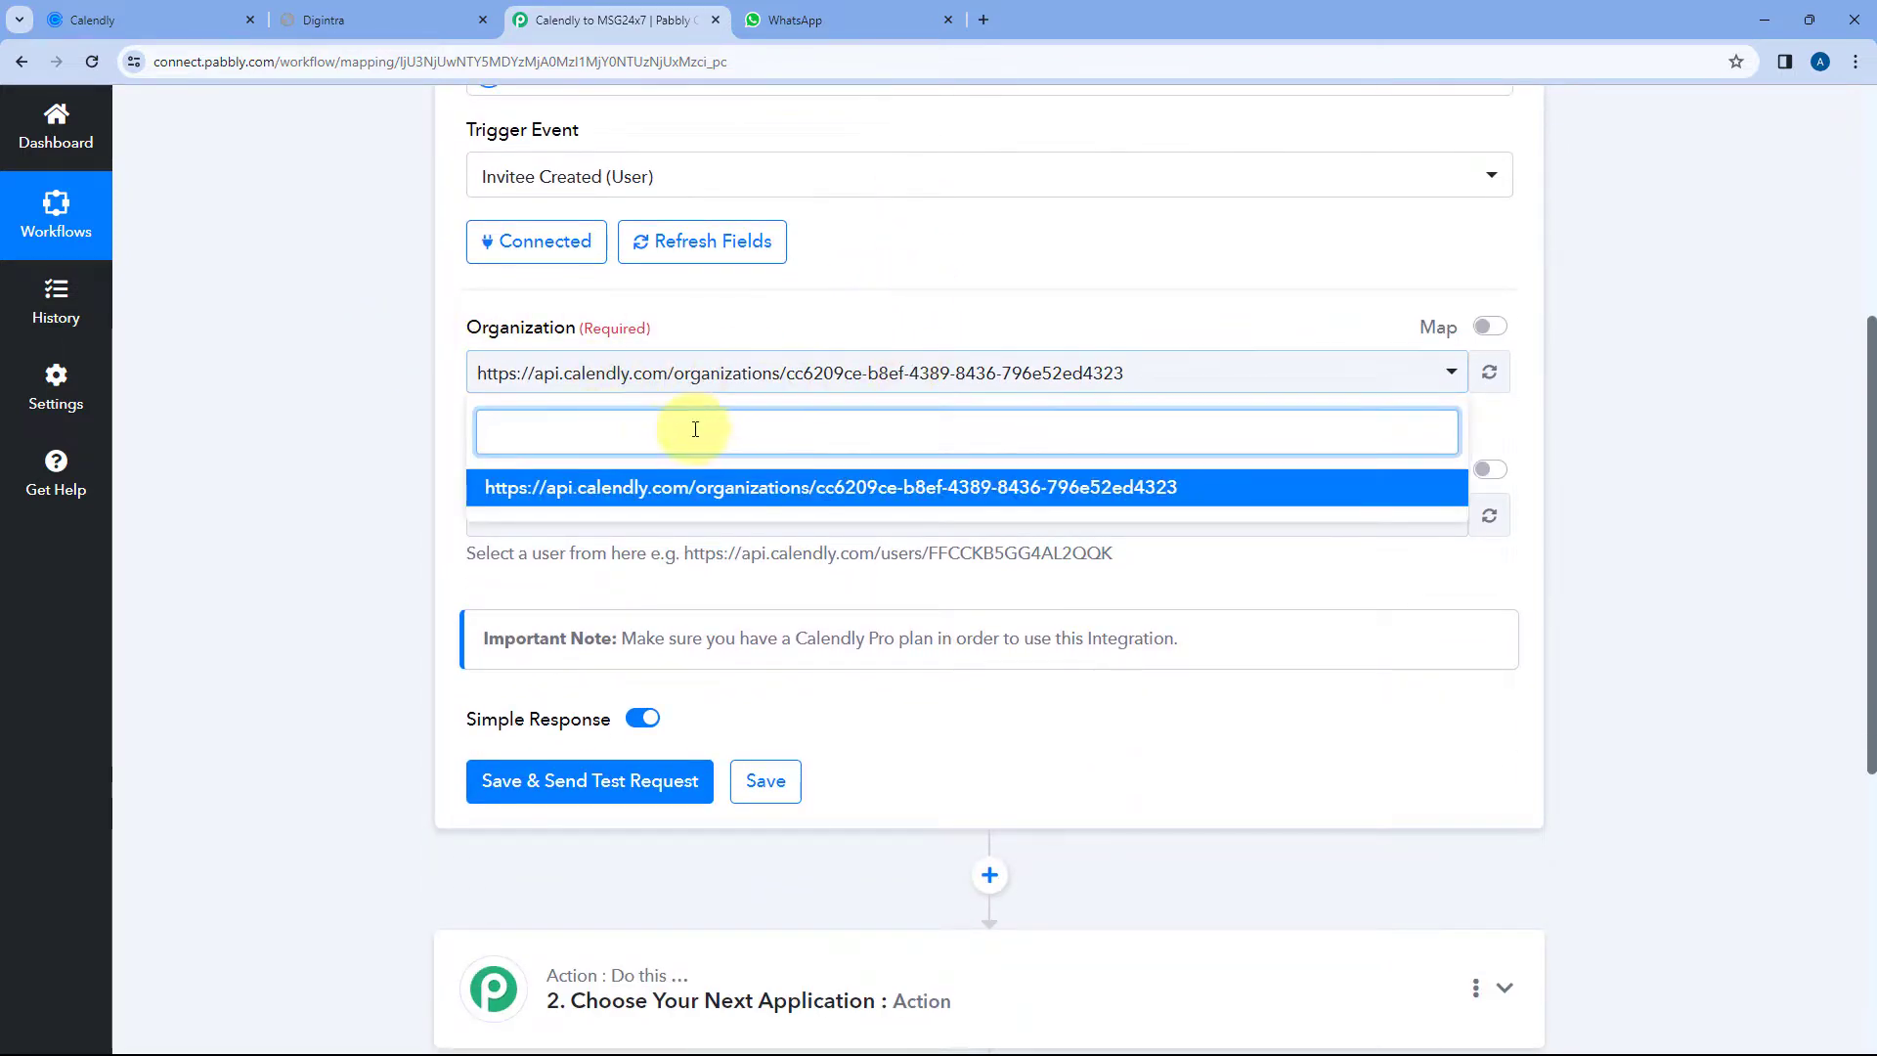
click(737, 306)
scroll(715, 306, down, 1)
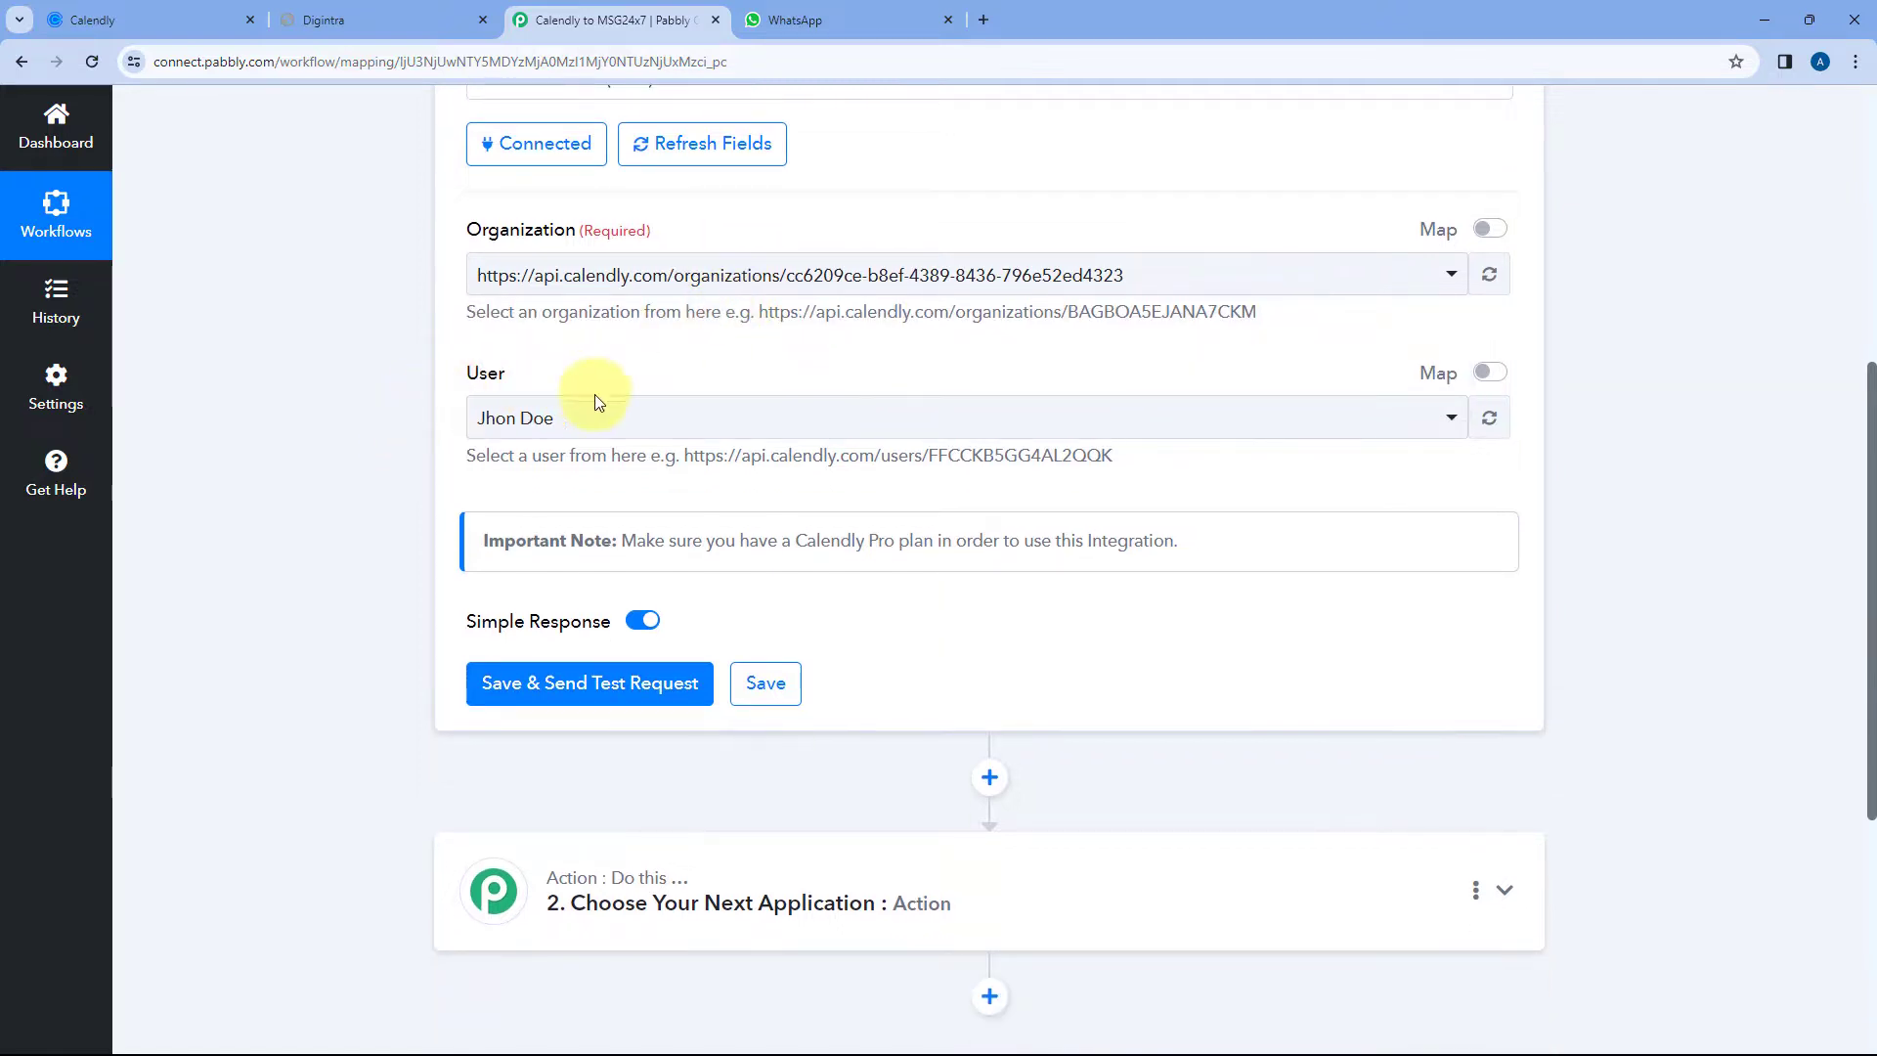
click(587, 417)
click(683, 367)
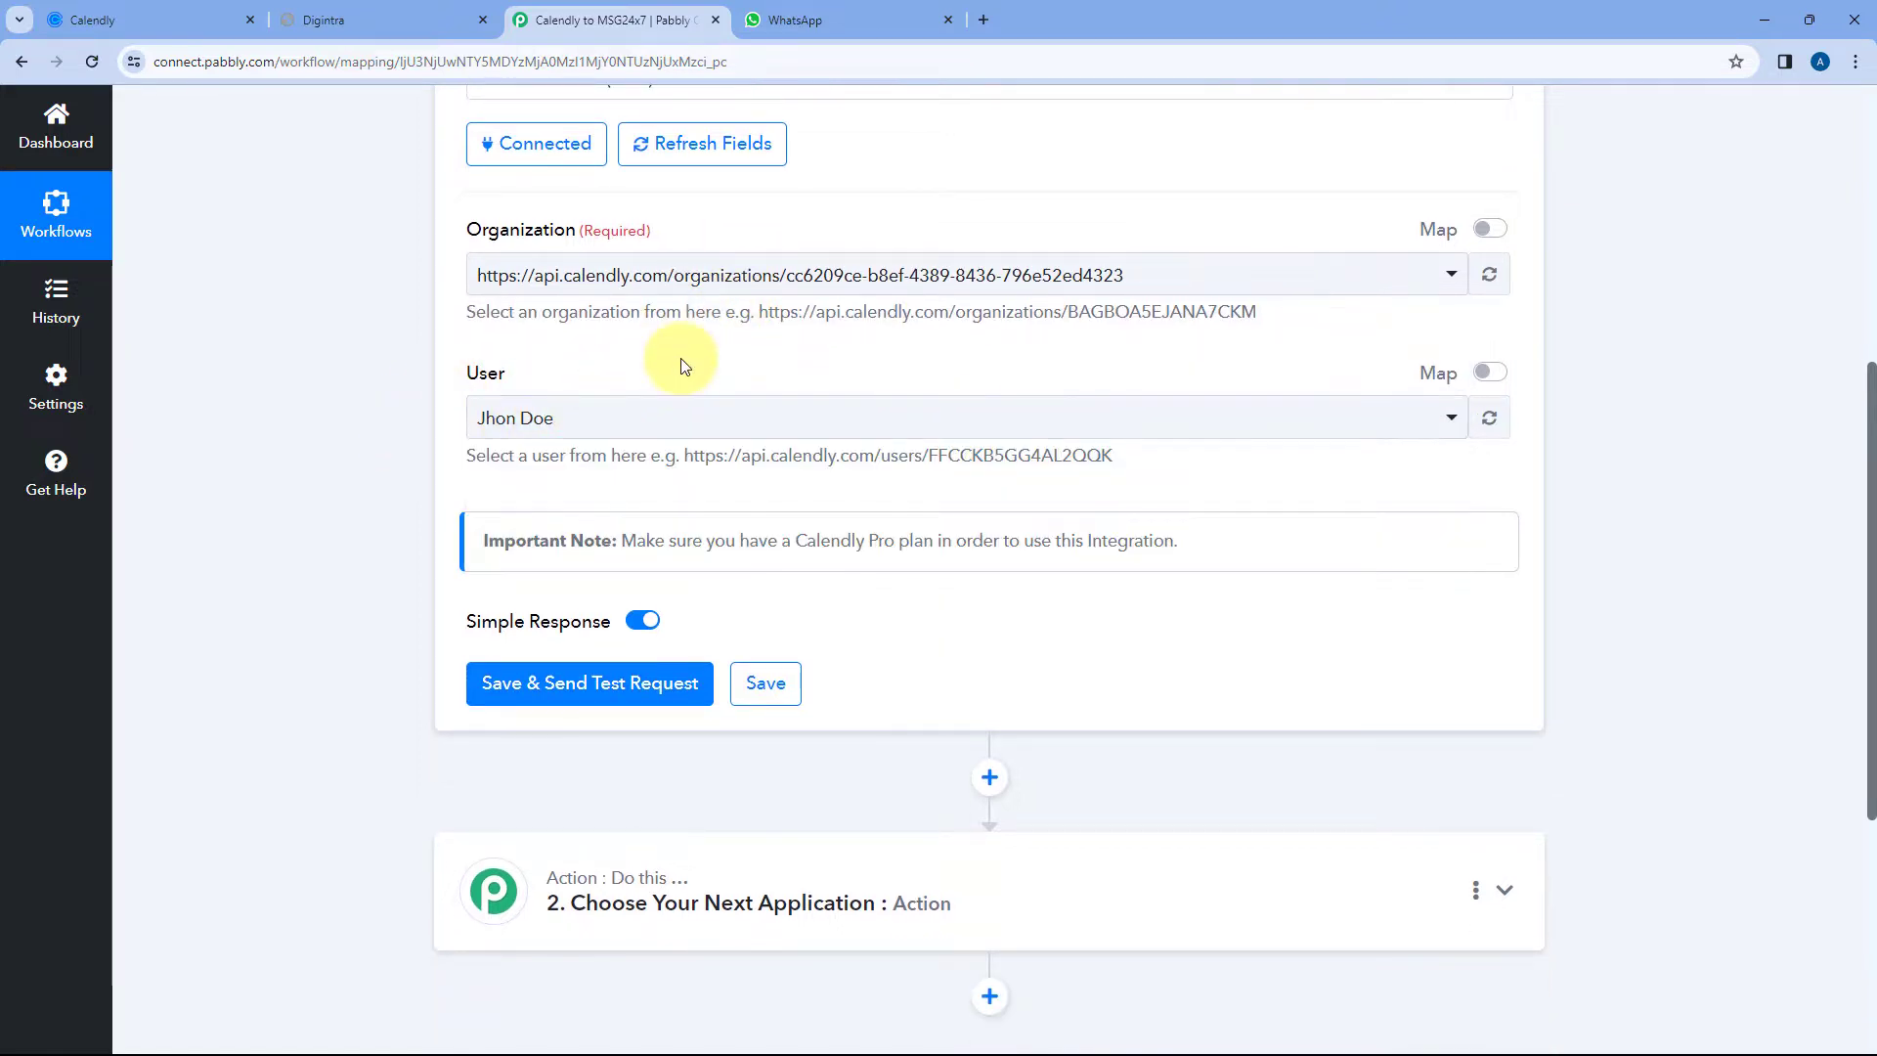
- Save the Calendly trigger and send a test request to await webhook data
click(128, 20)
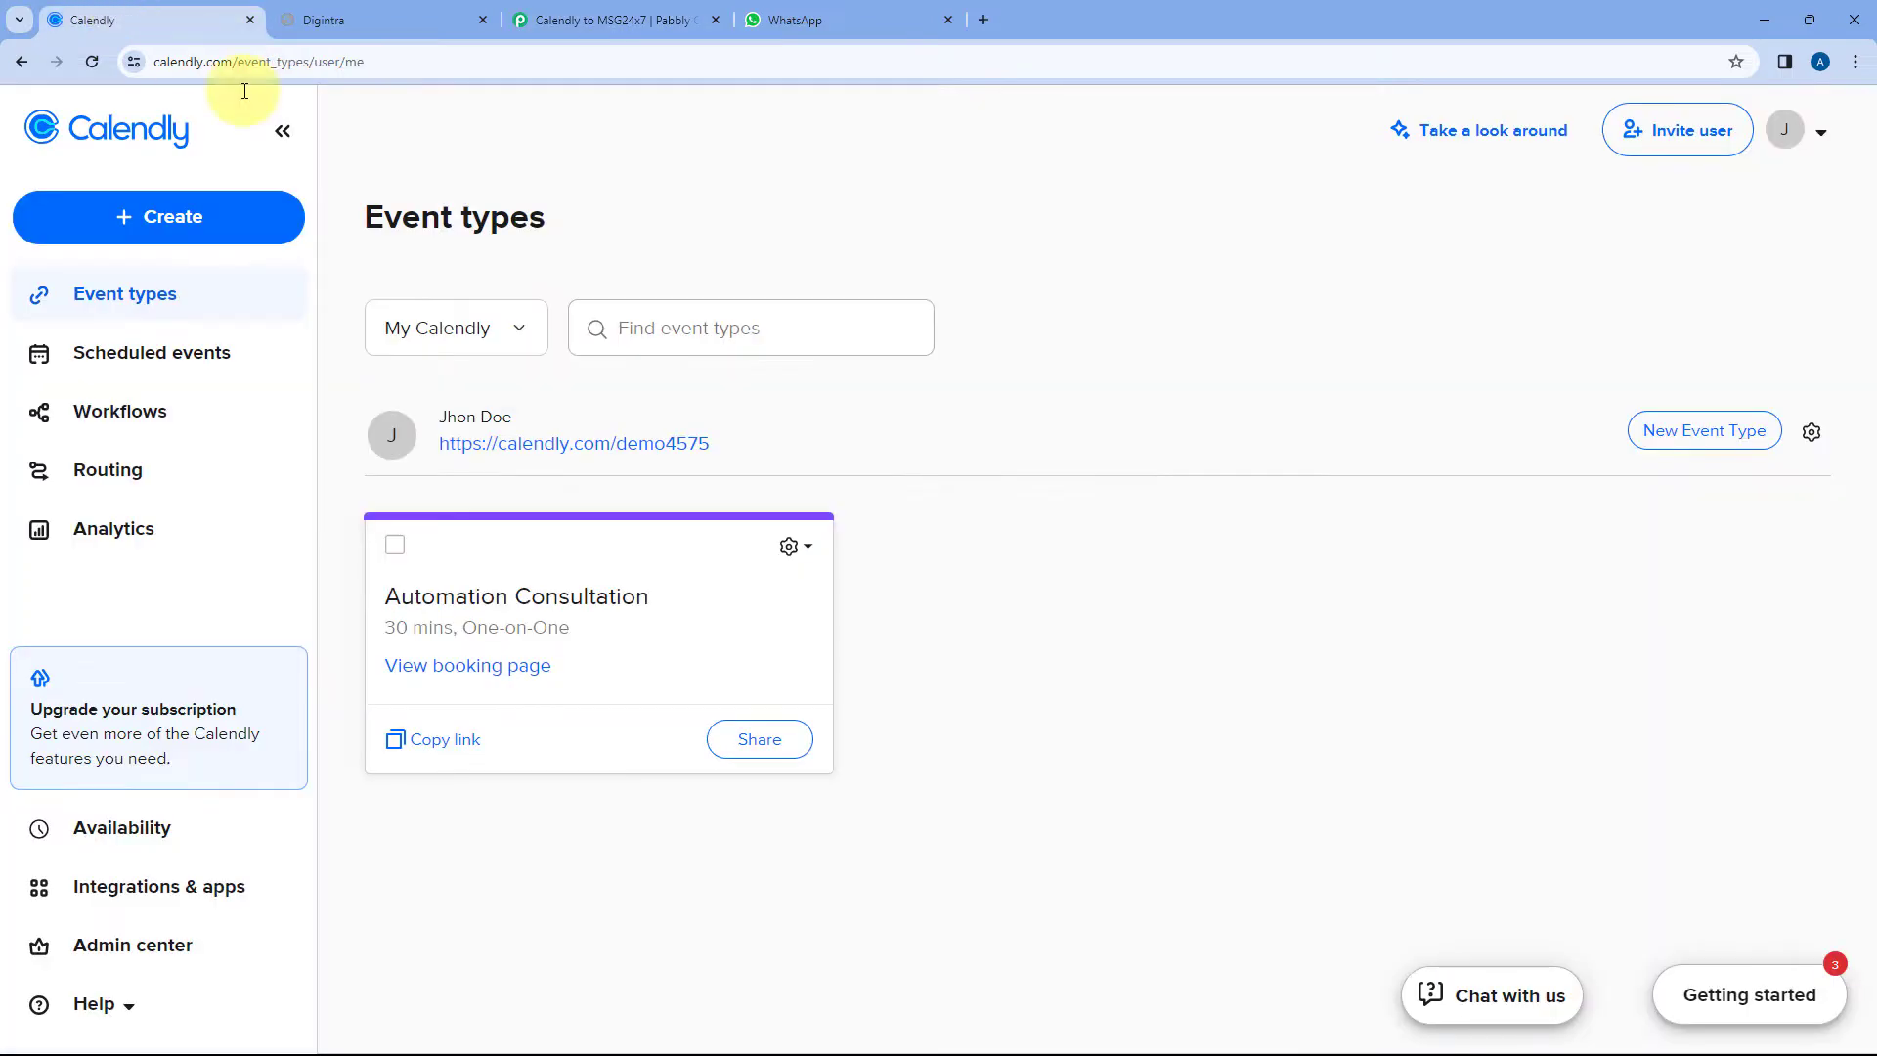
click(626, 20)
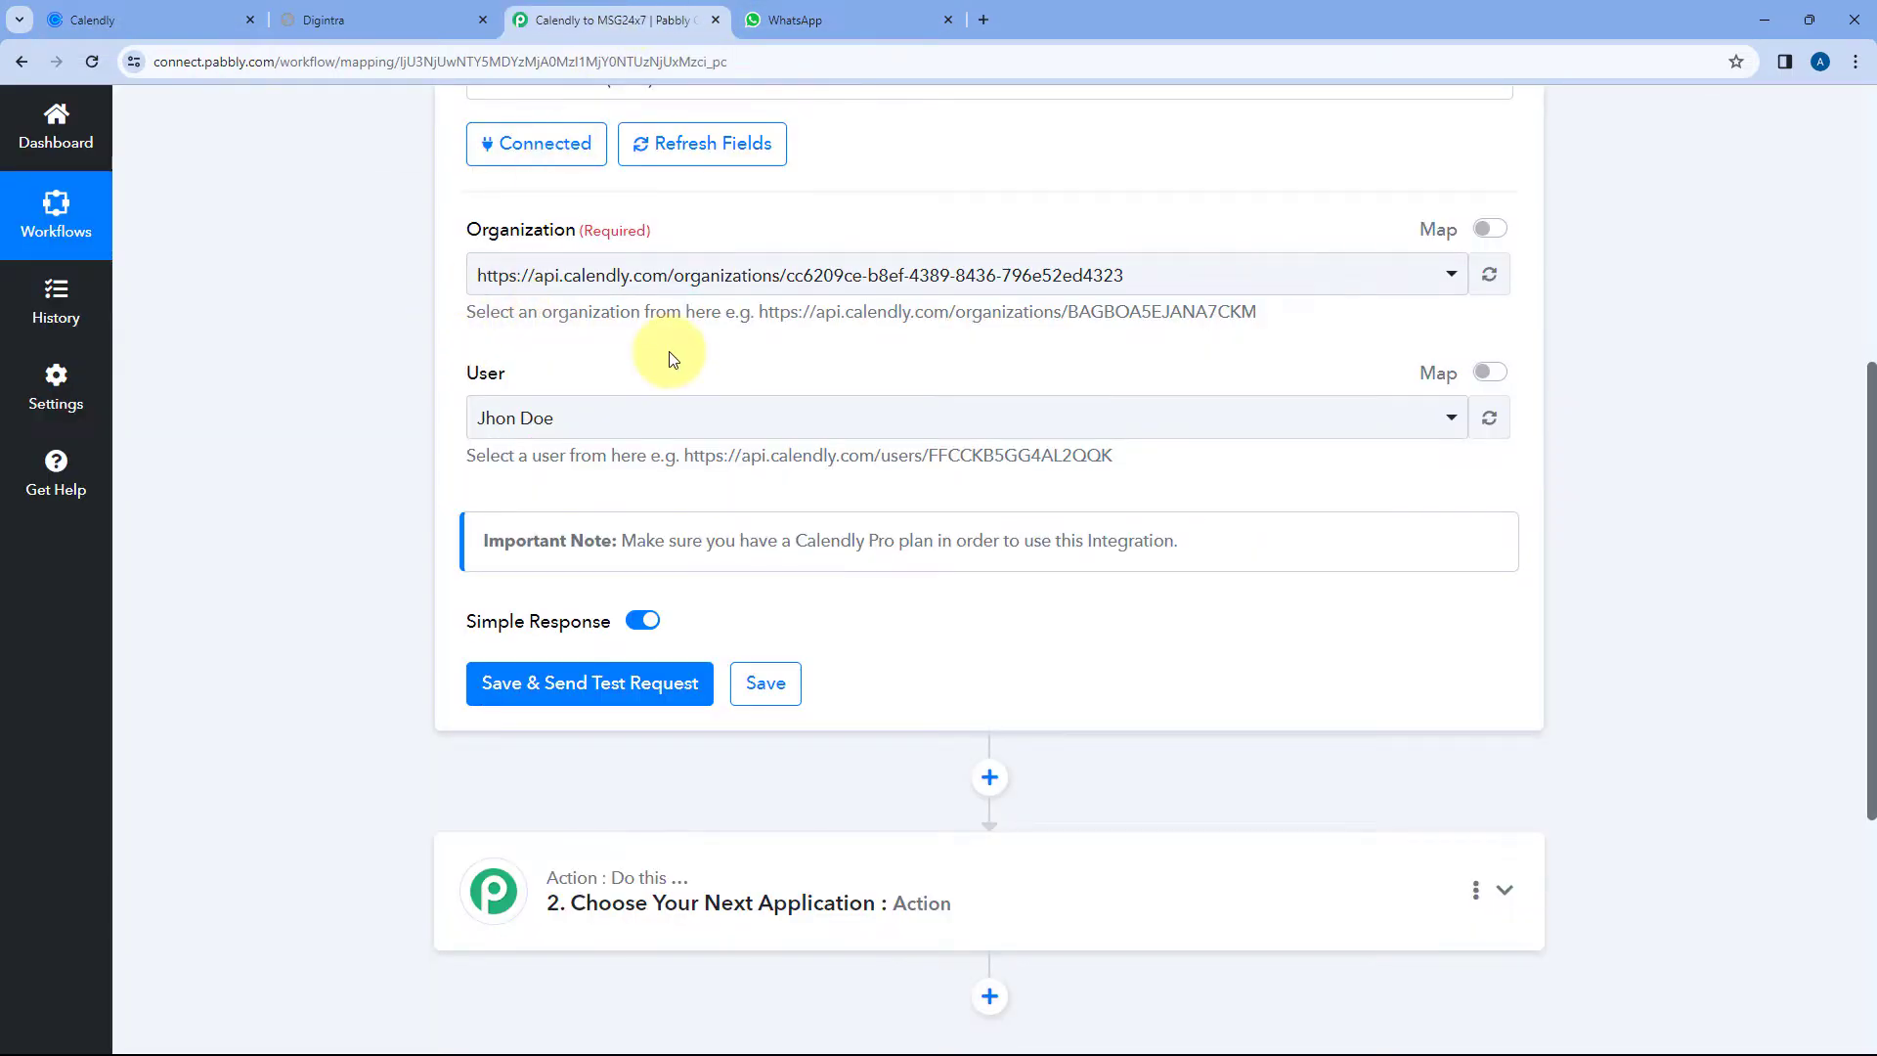
scroll(419, 390, down, 1)
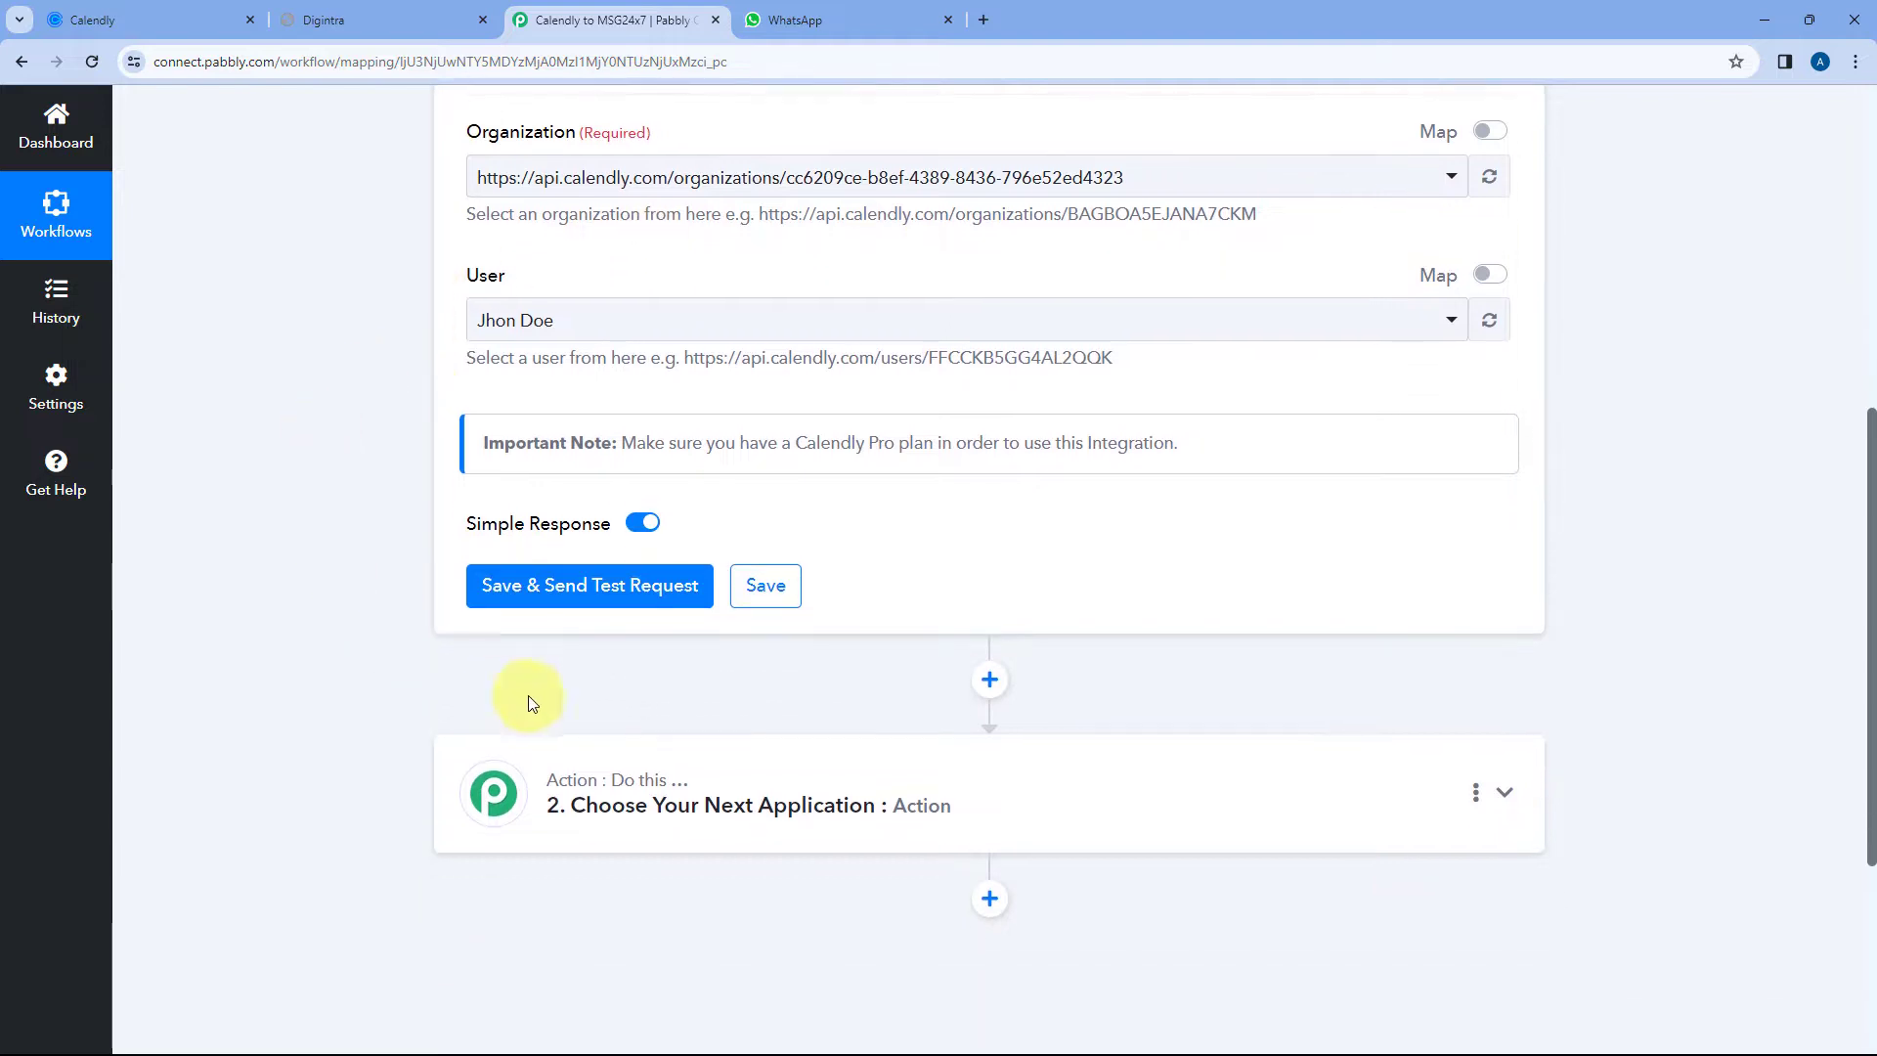
click(588, 599)
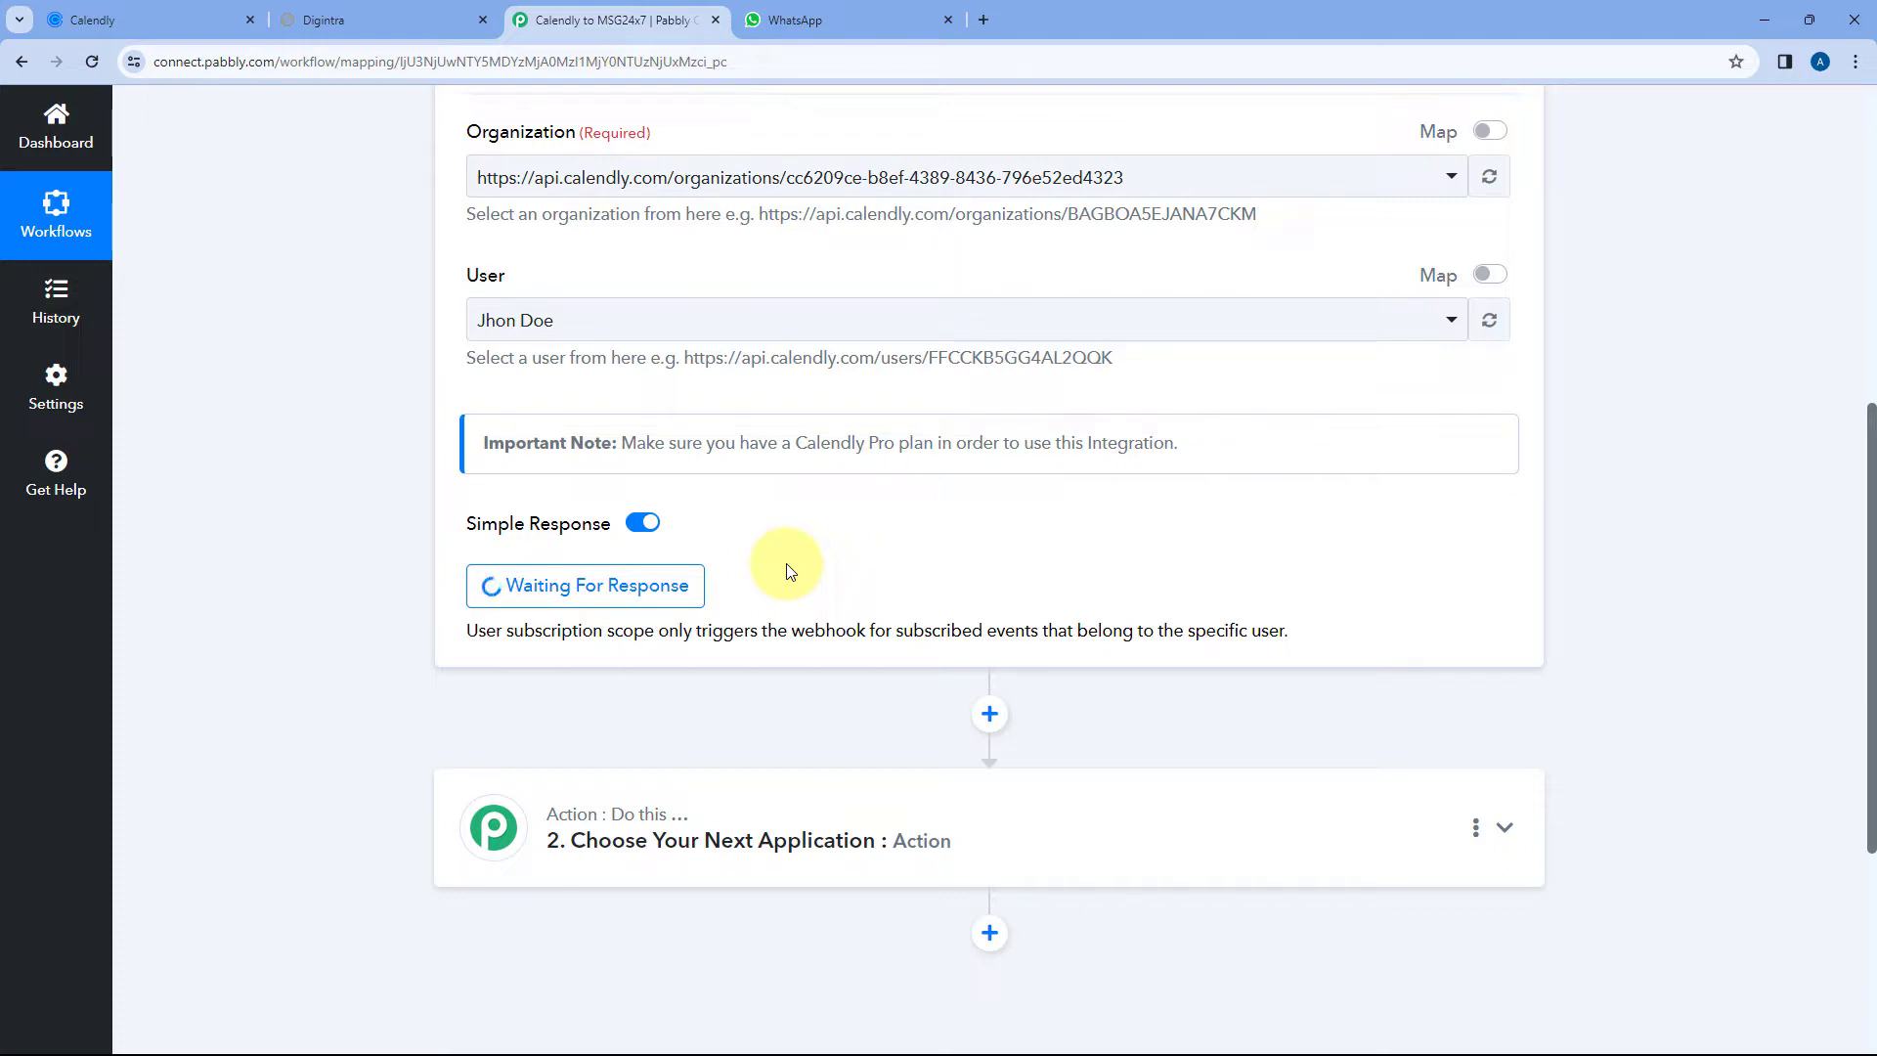
- Copy the Automation Consultation booking link from Calendly's Event types page
scroll(790, 571, up, 3)
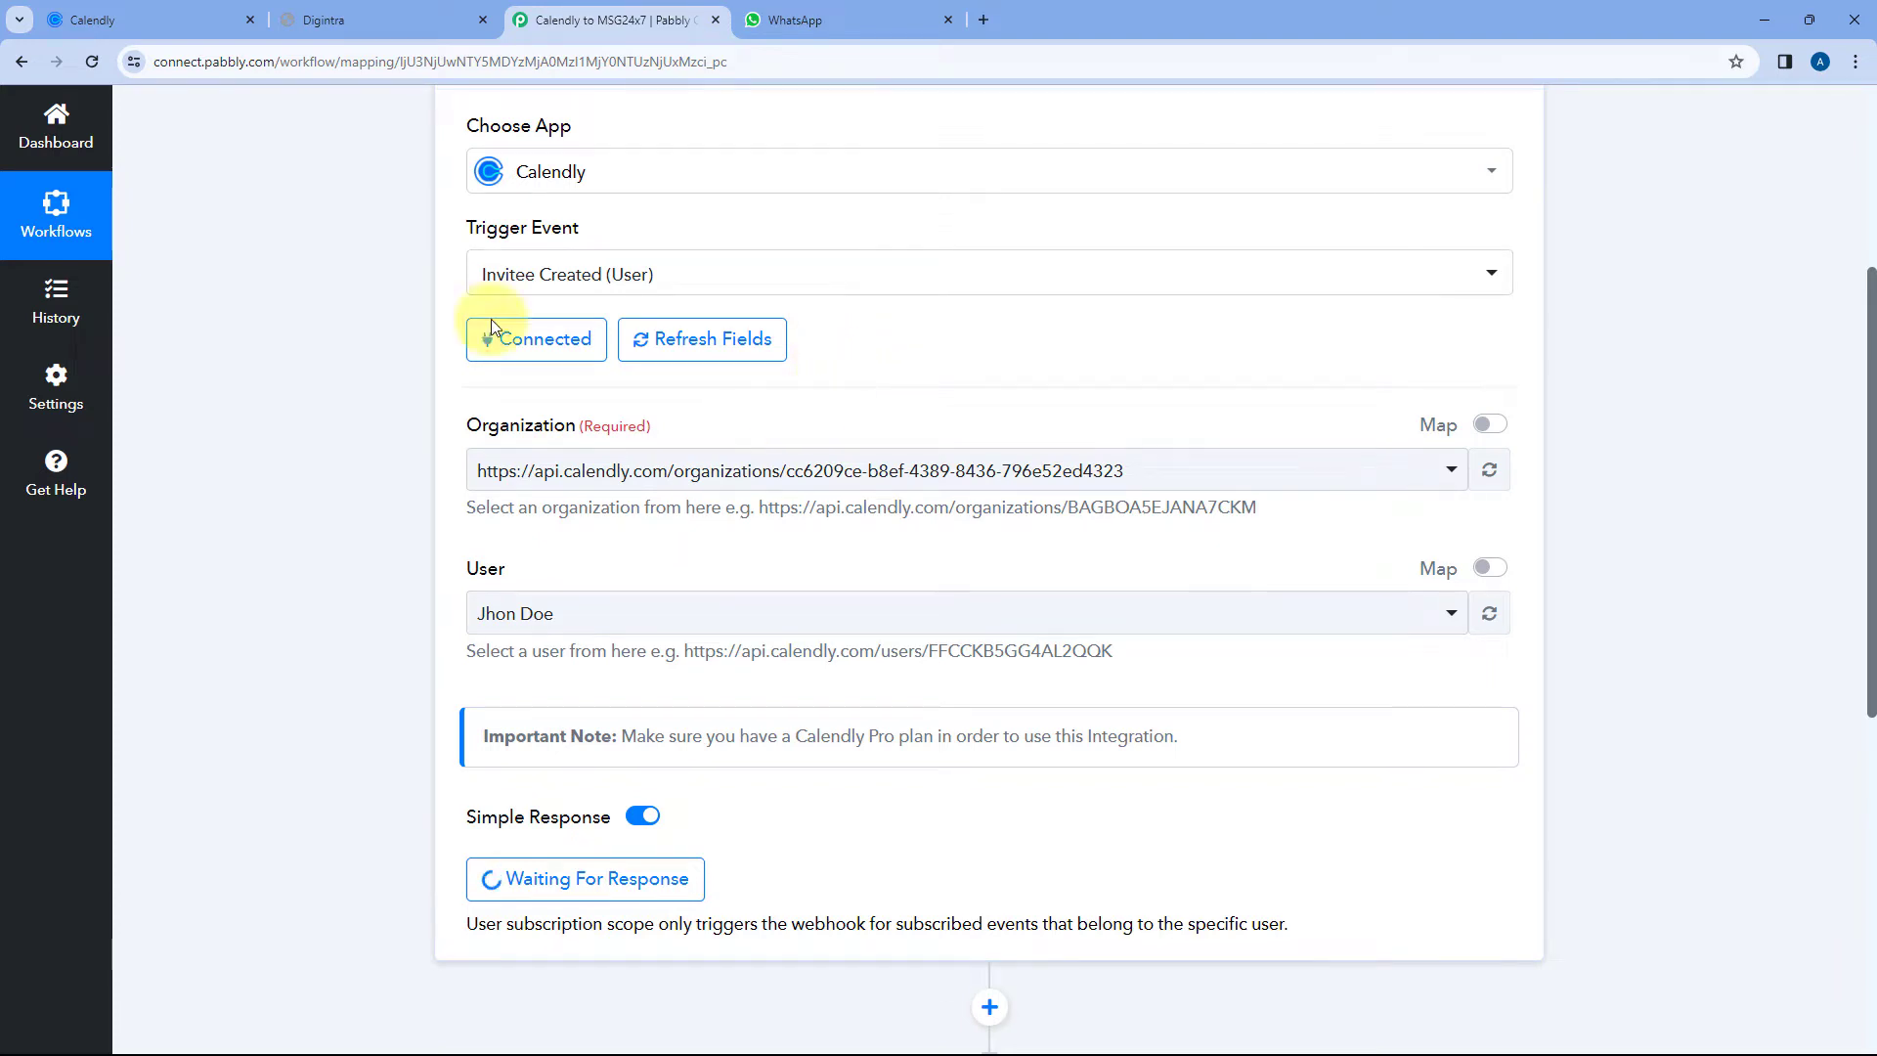
click(197, 19)
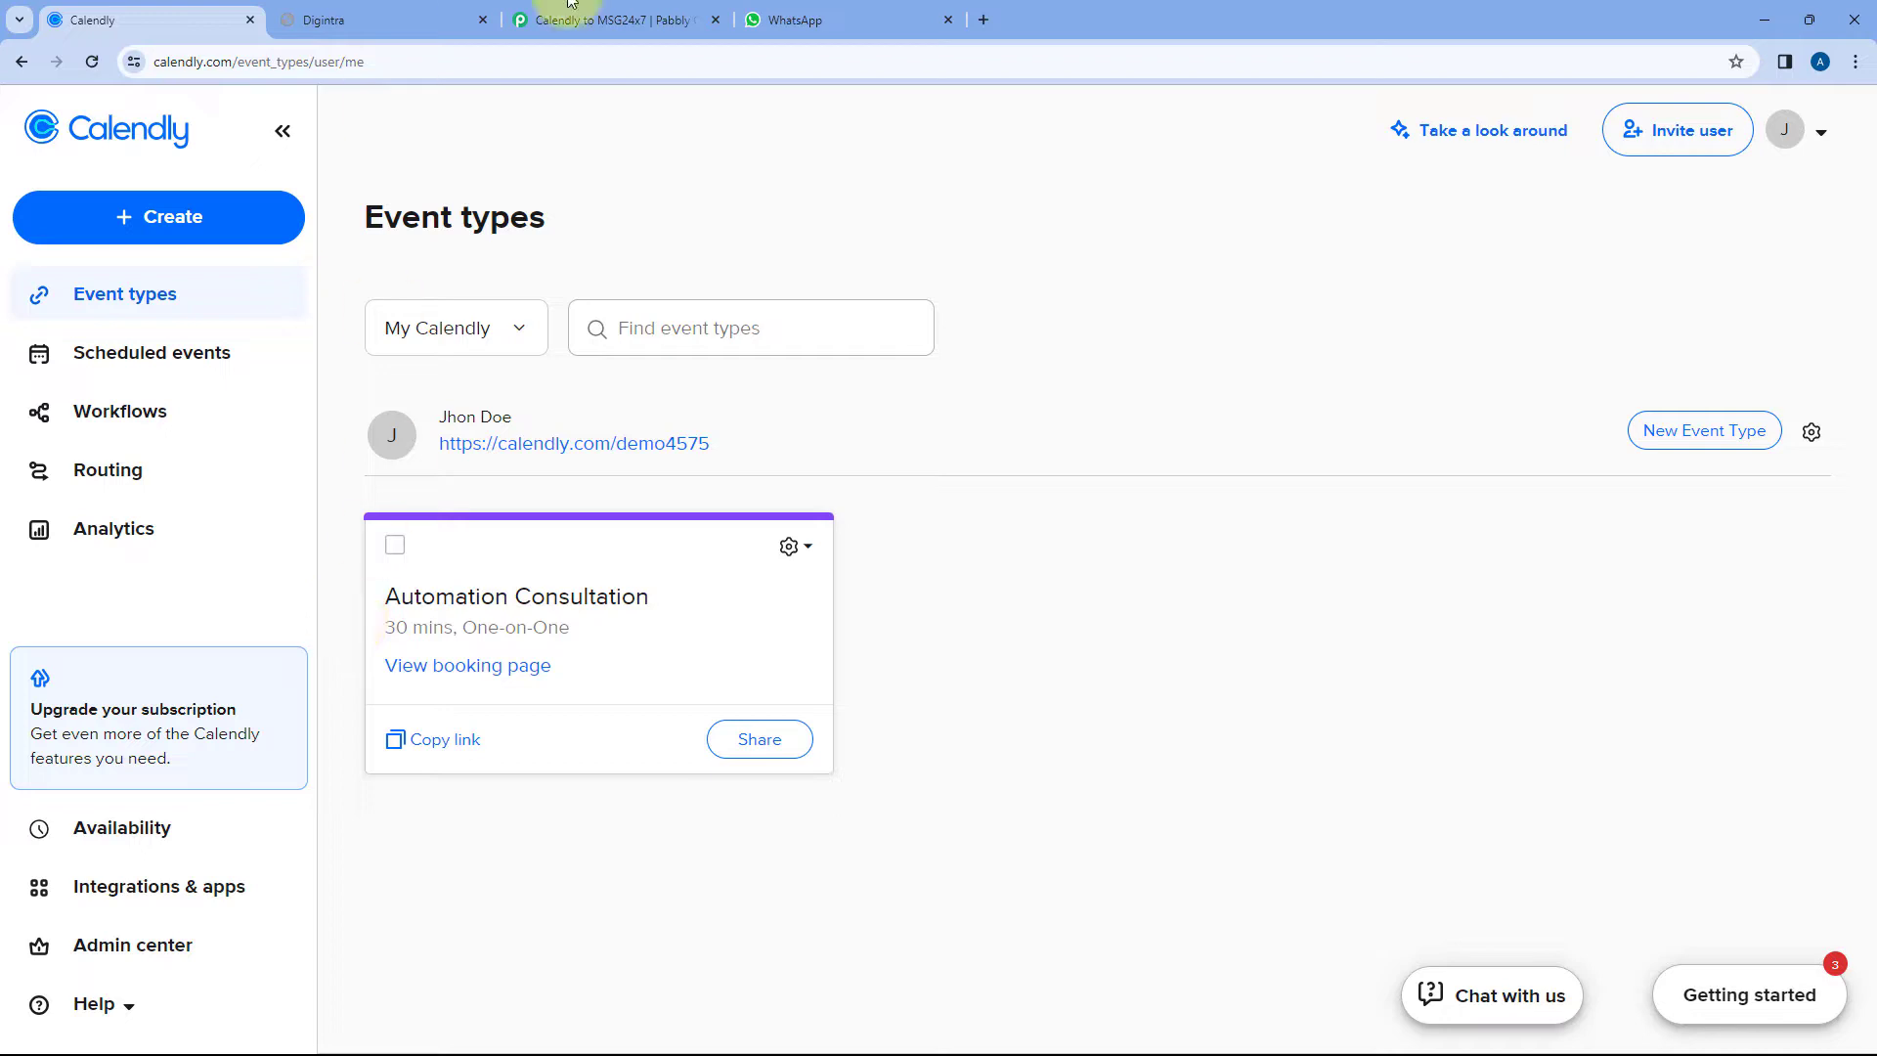
click(681, 13)
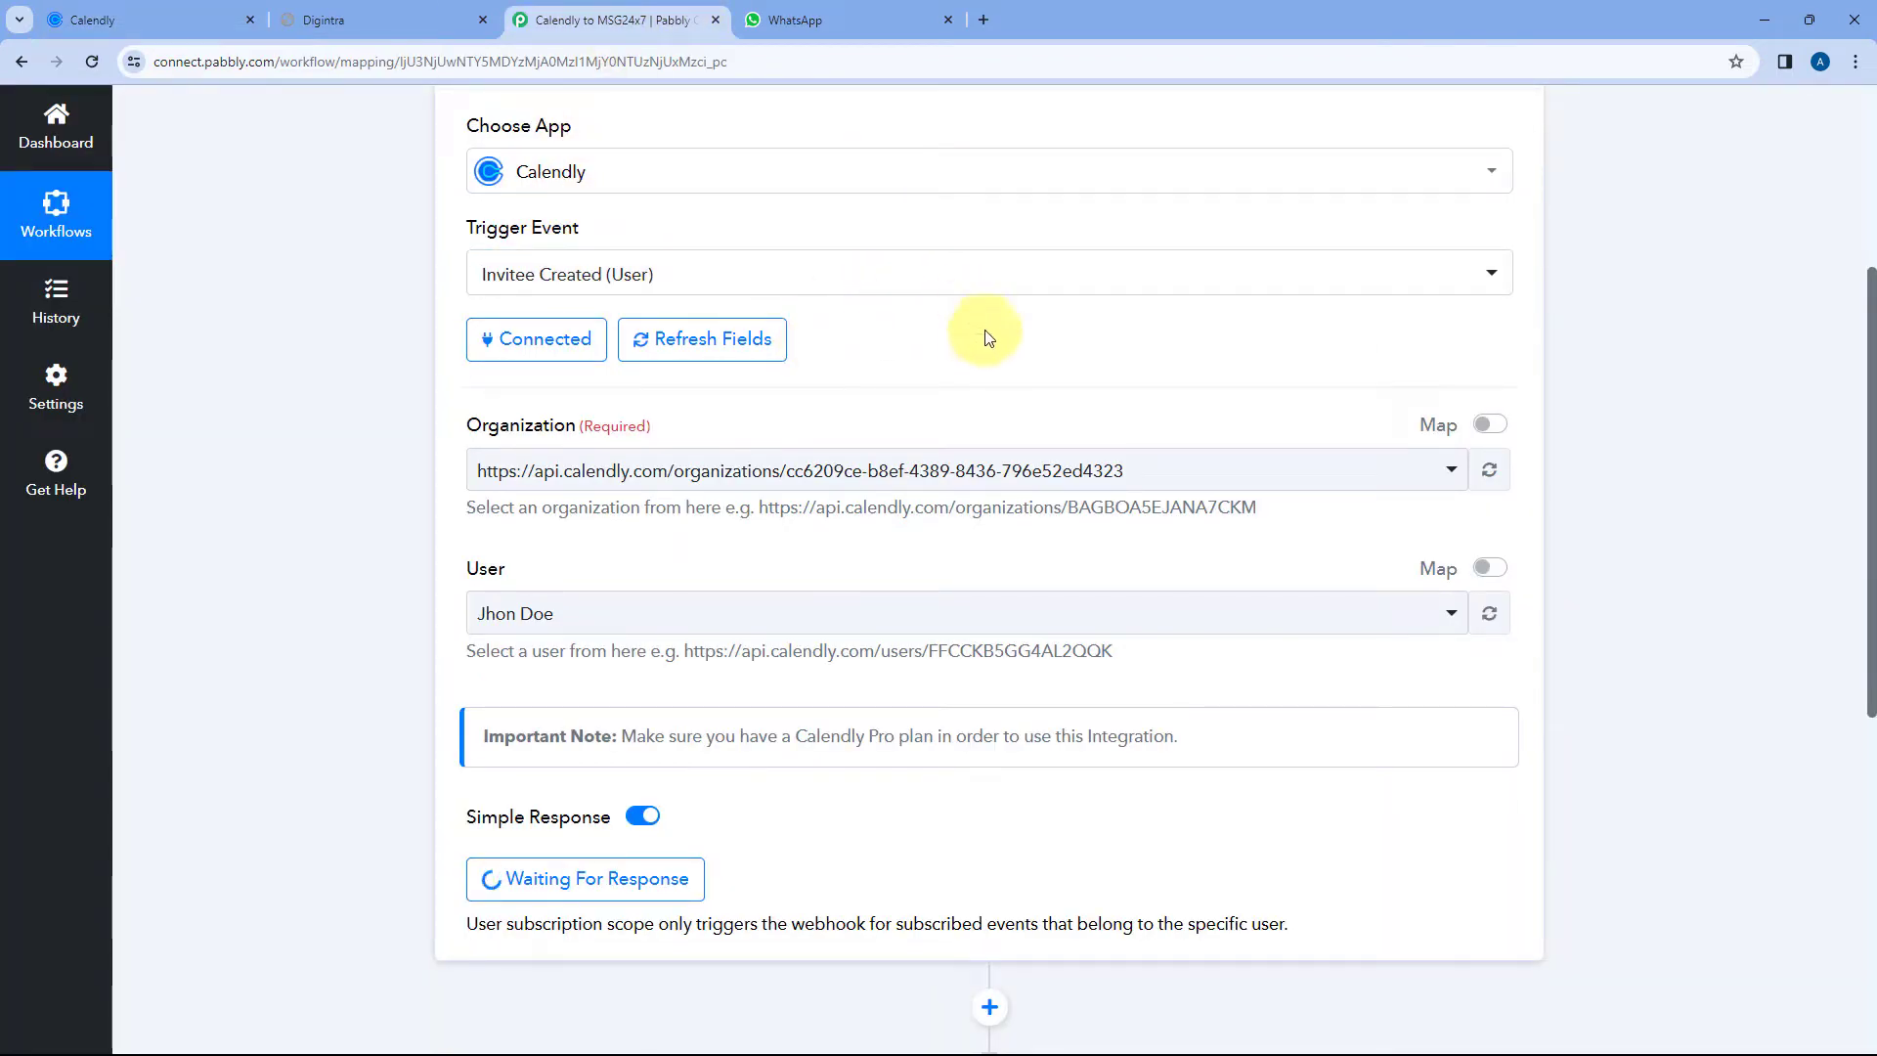
click(172, 18)
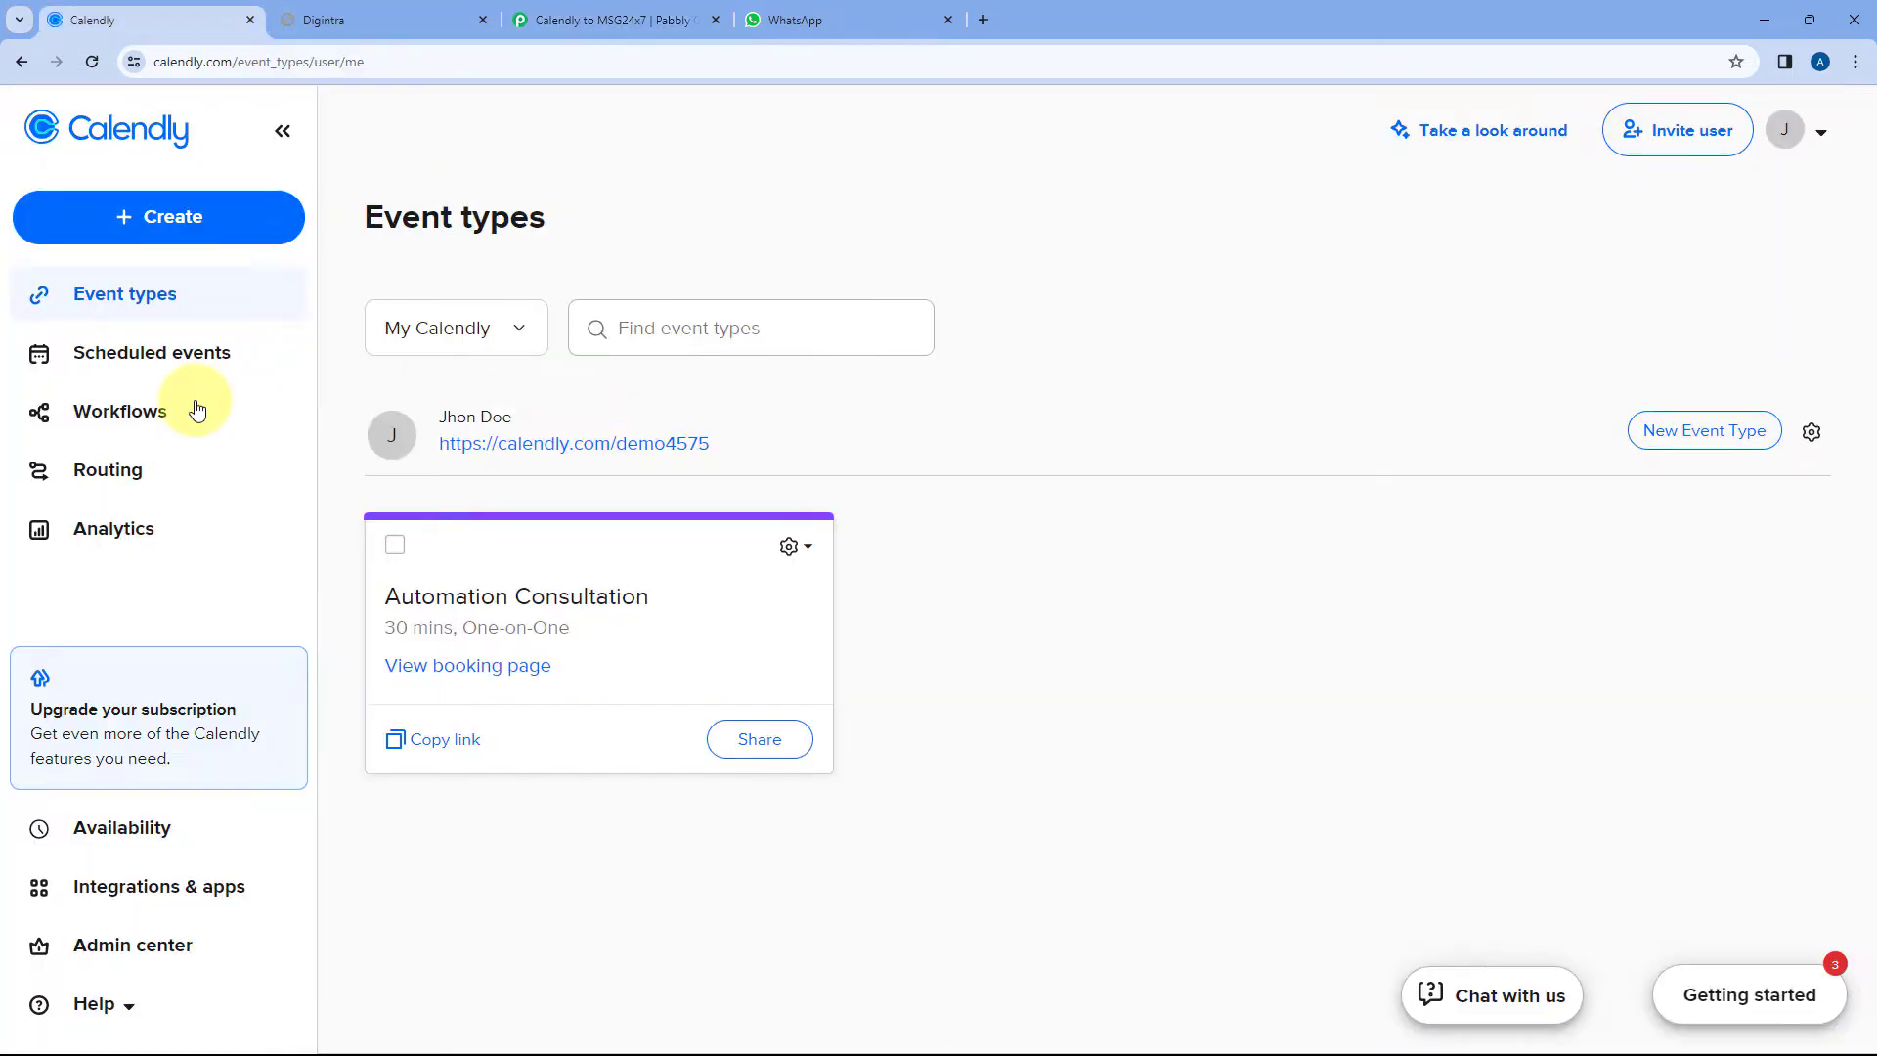
click(401, 739)
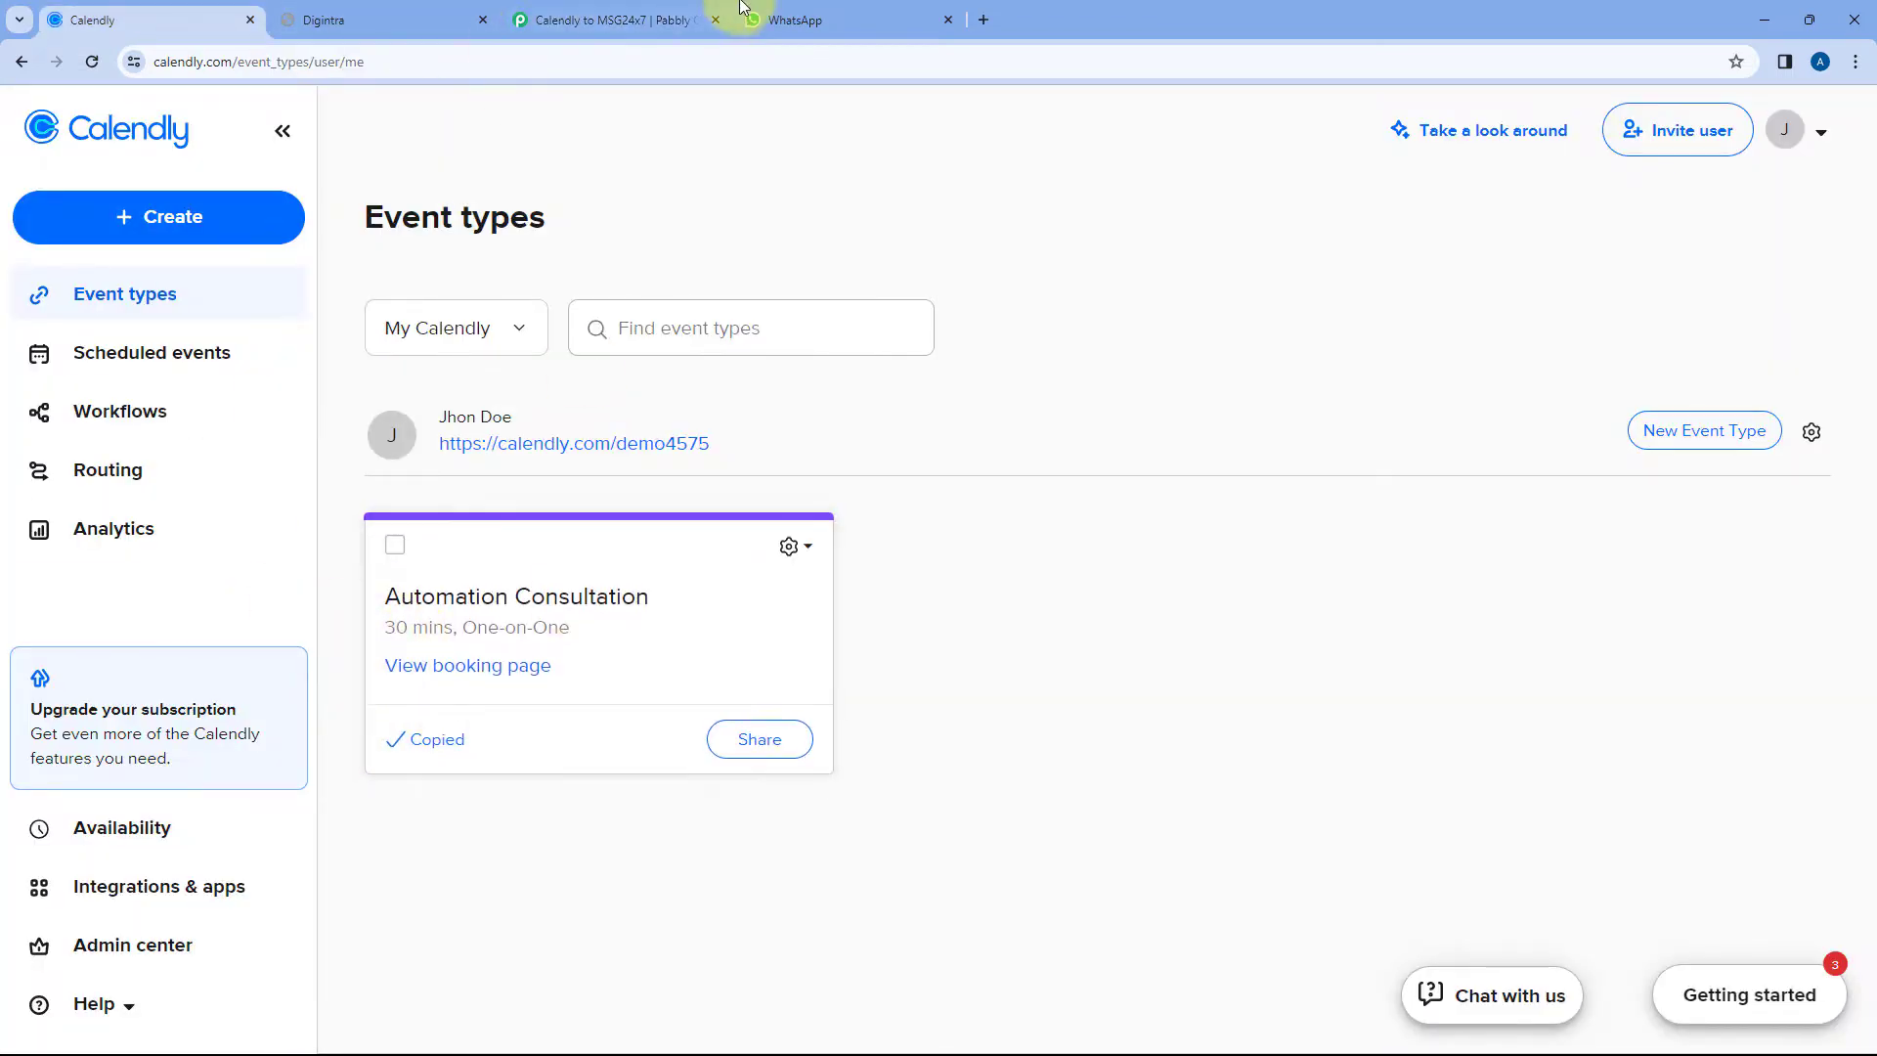
click(983, 19)
- Load the booking link and pick the 11:00am slot on Friday, December 29
key(ctrl+v)
key(Return)
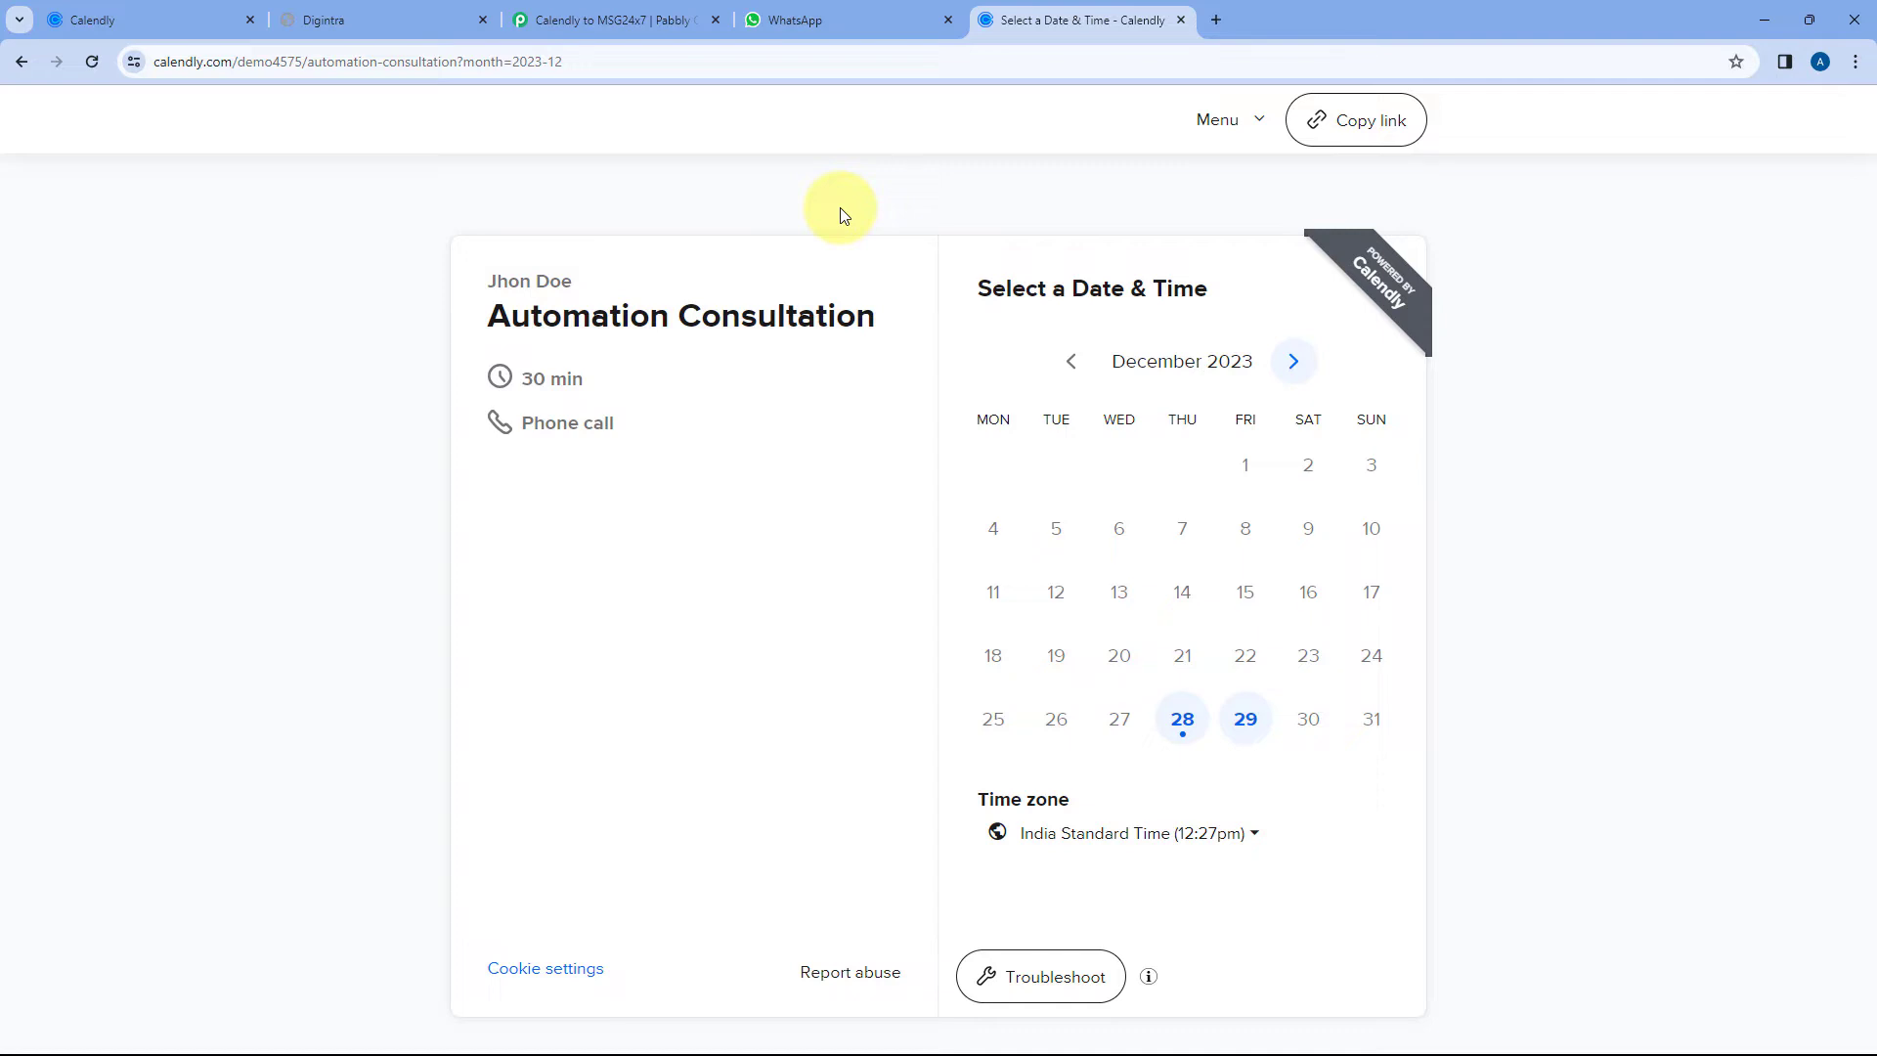
click(1249, 722)
scroll(1423, 548, down, 2)
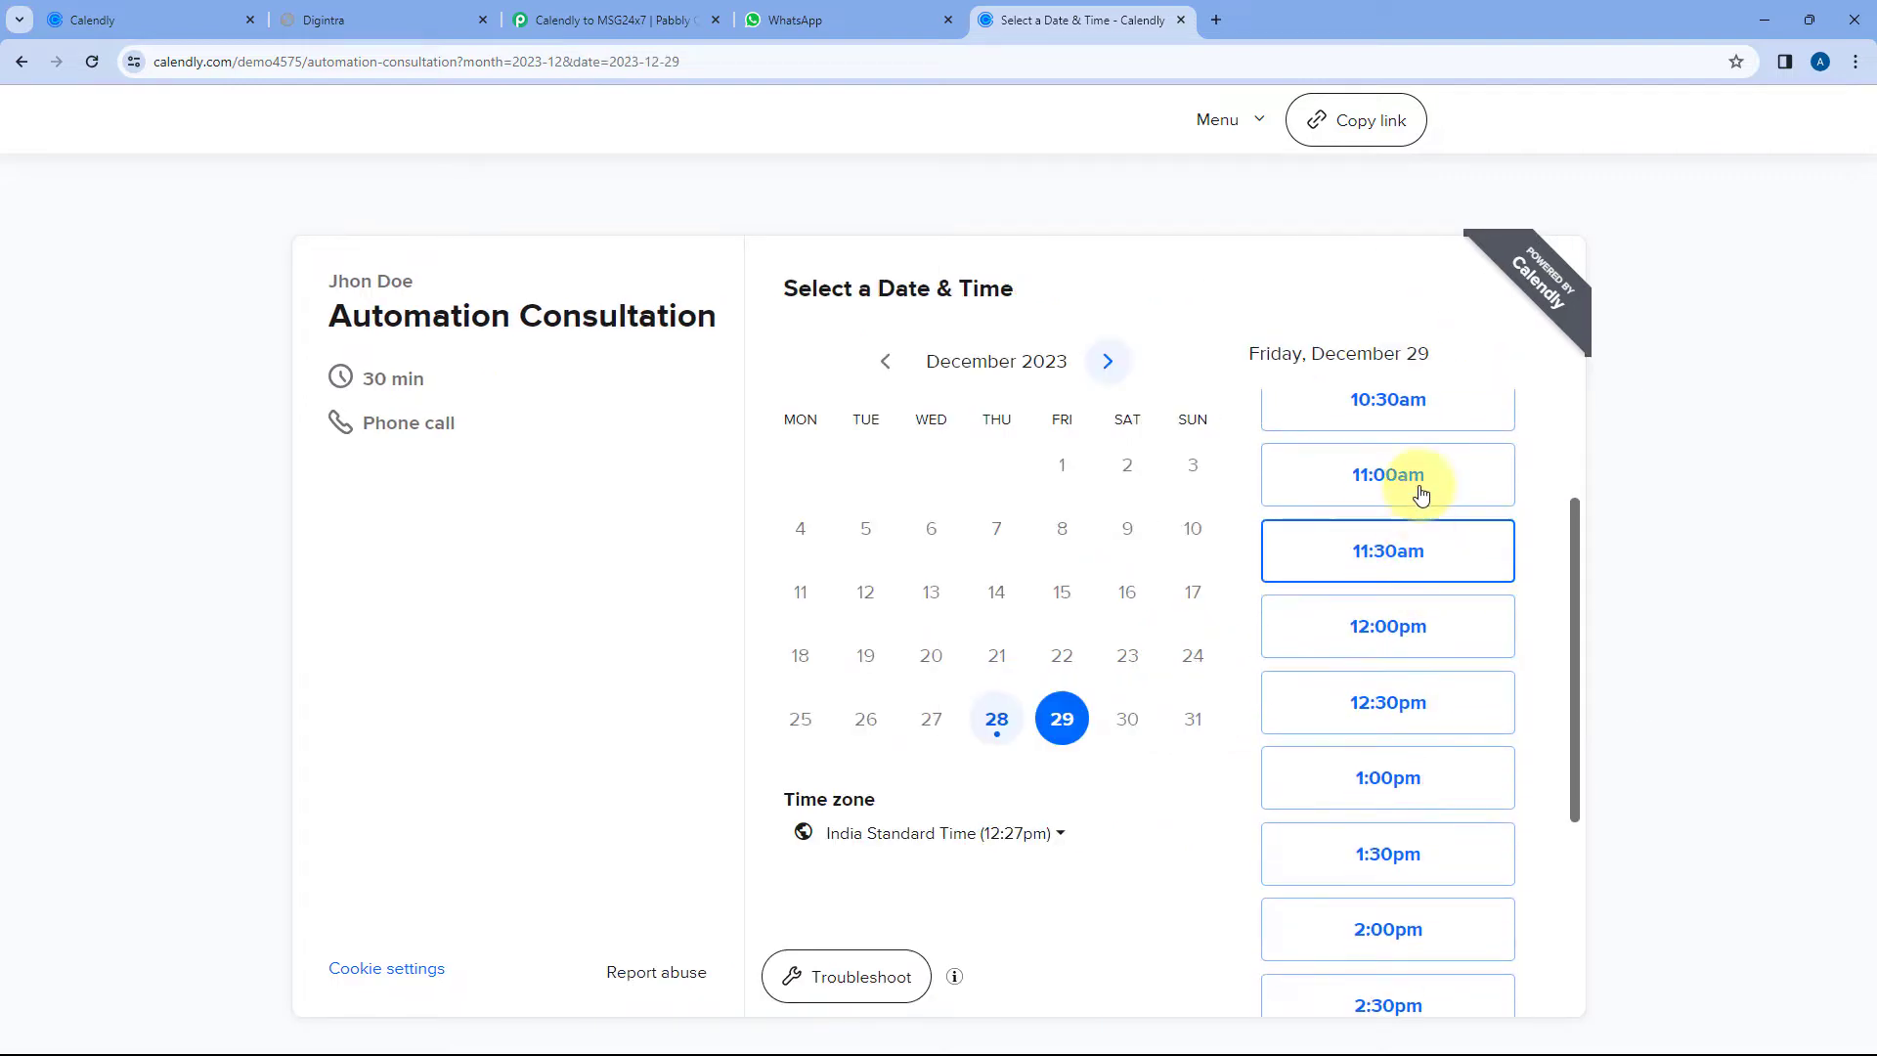
click(1392, 479)
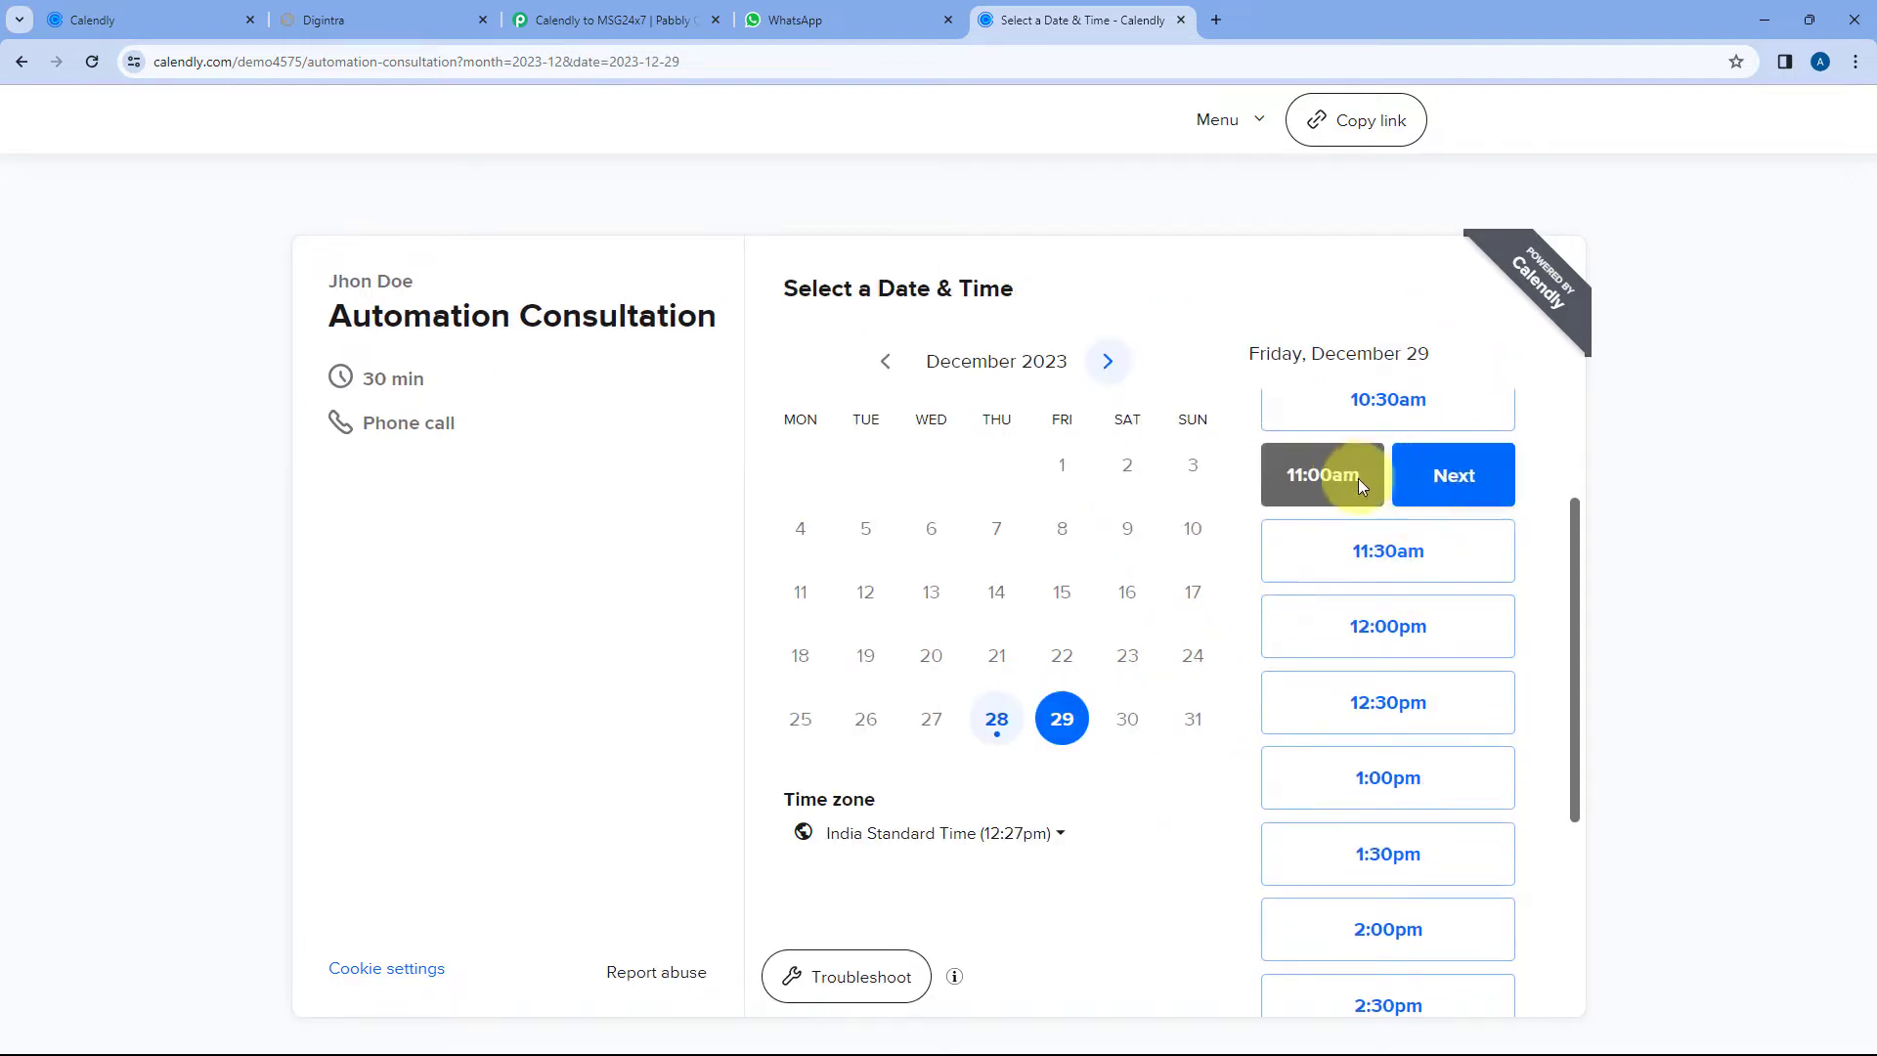
click(1441, 481)
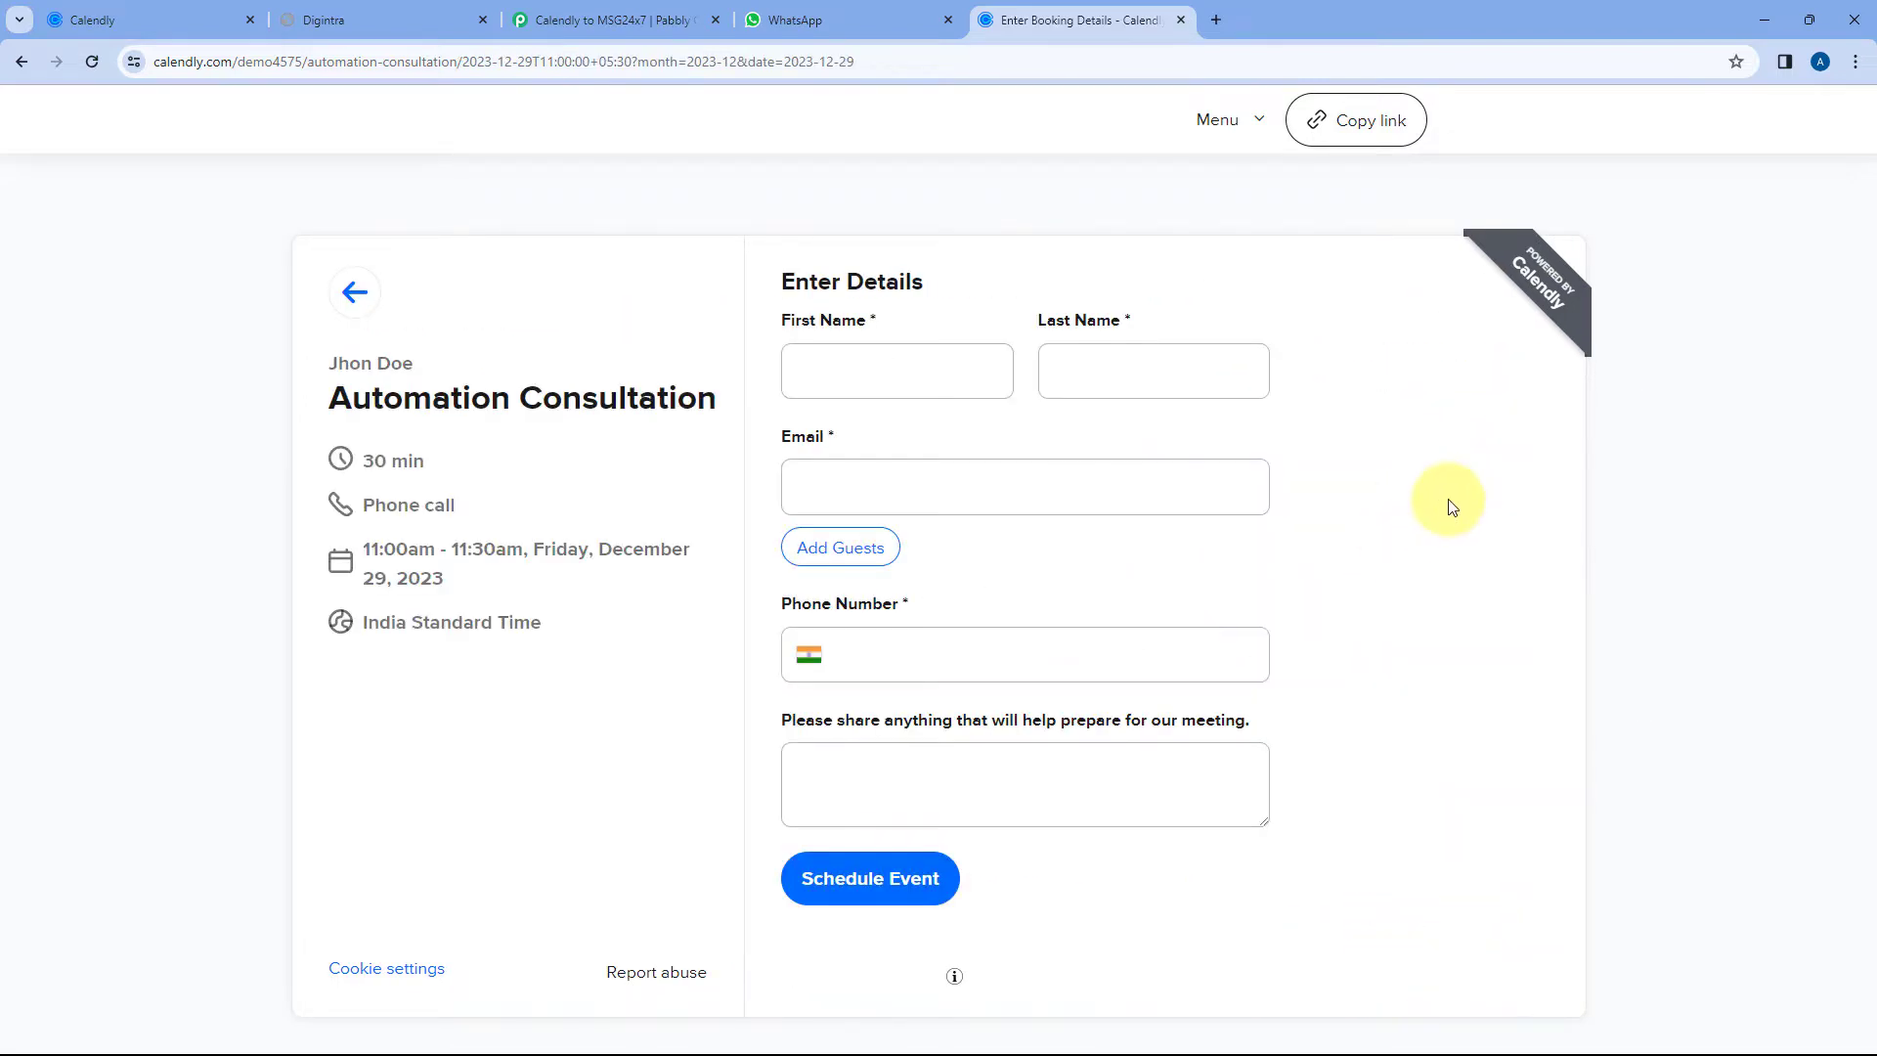
- Fill the invitee's first and last name, email, phone number and note 'We are setting up this automation.'
click(923, 369)
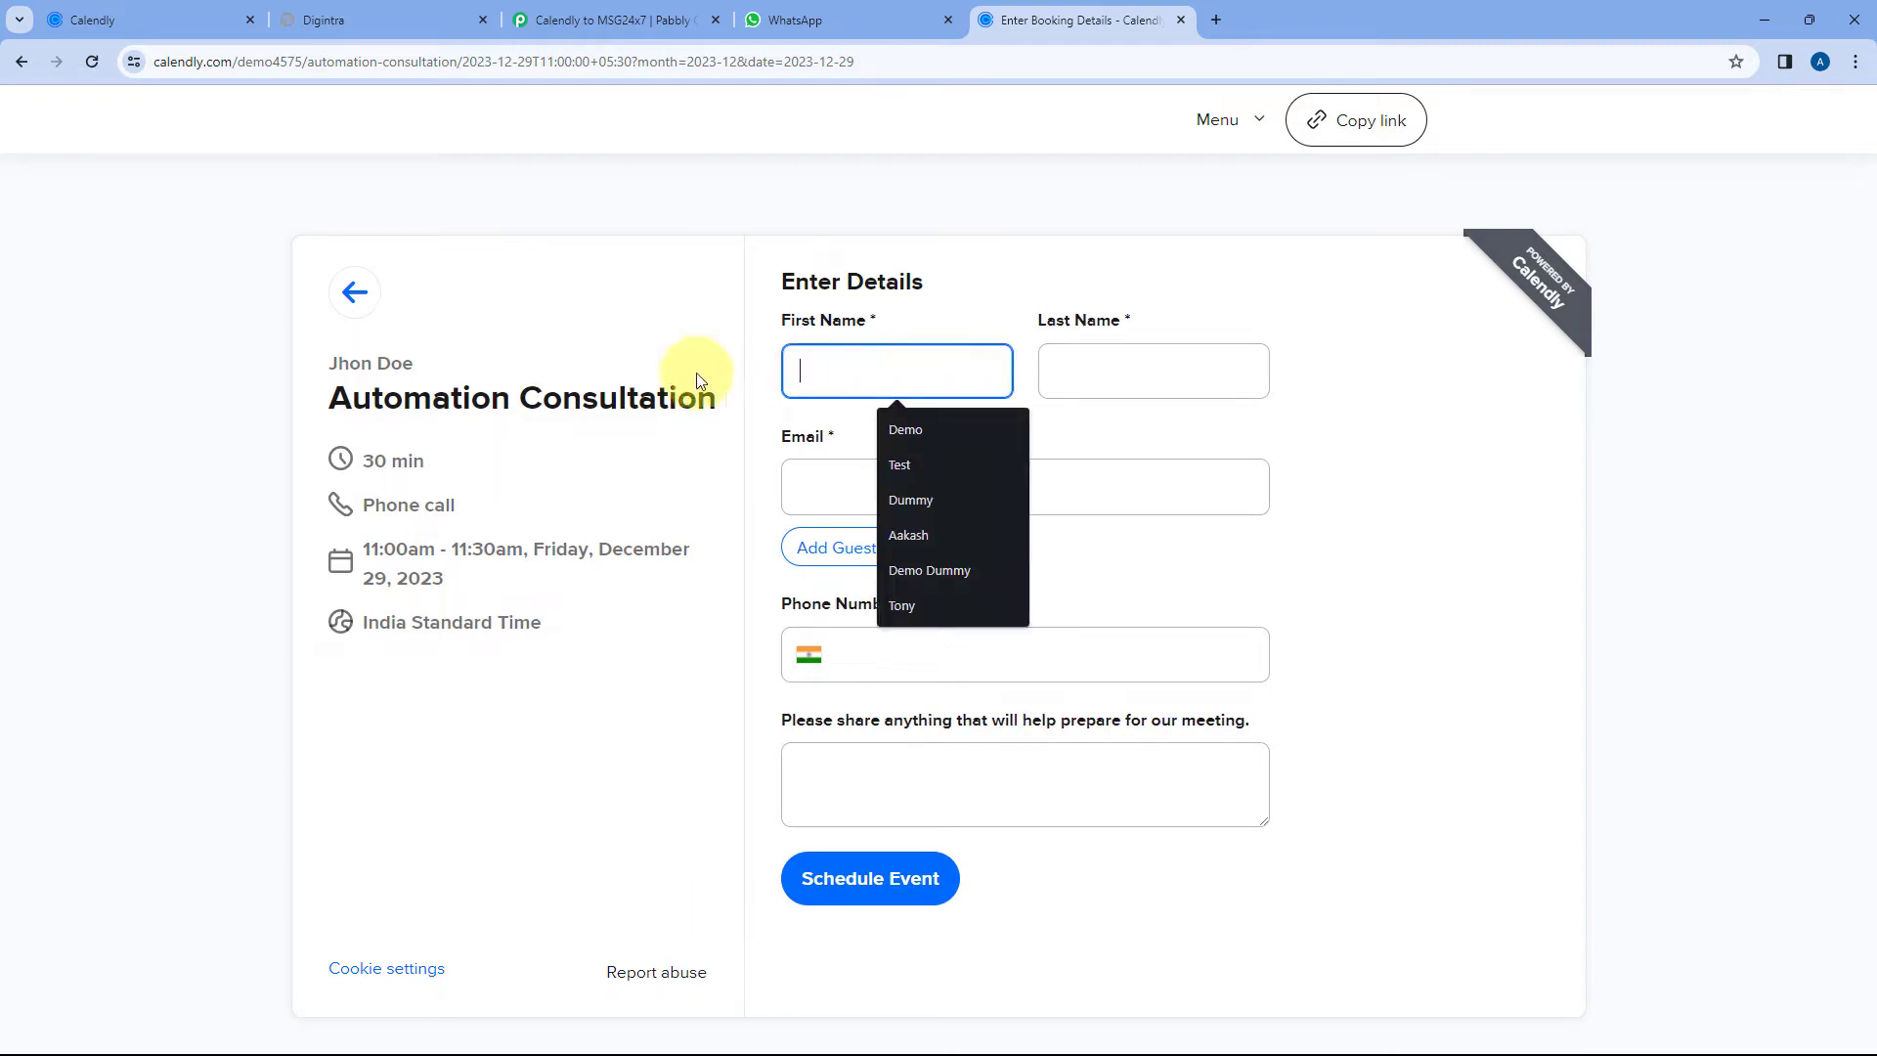
click(917, 428)
click(1046, 359)
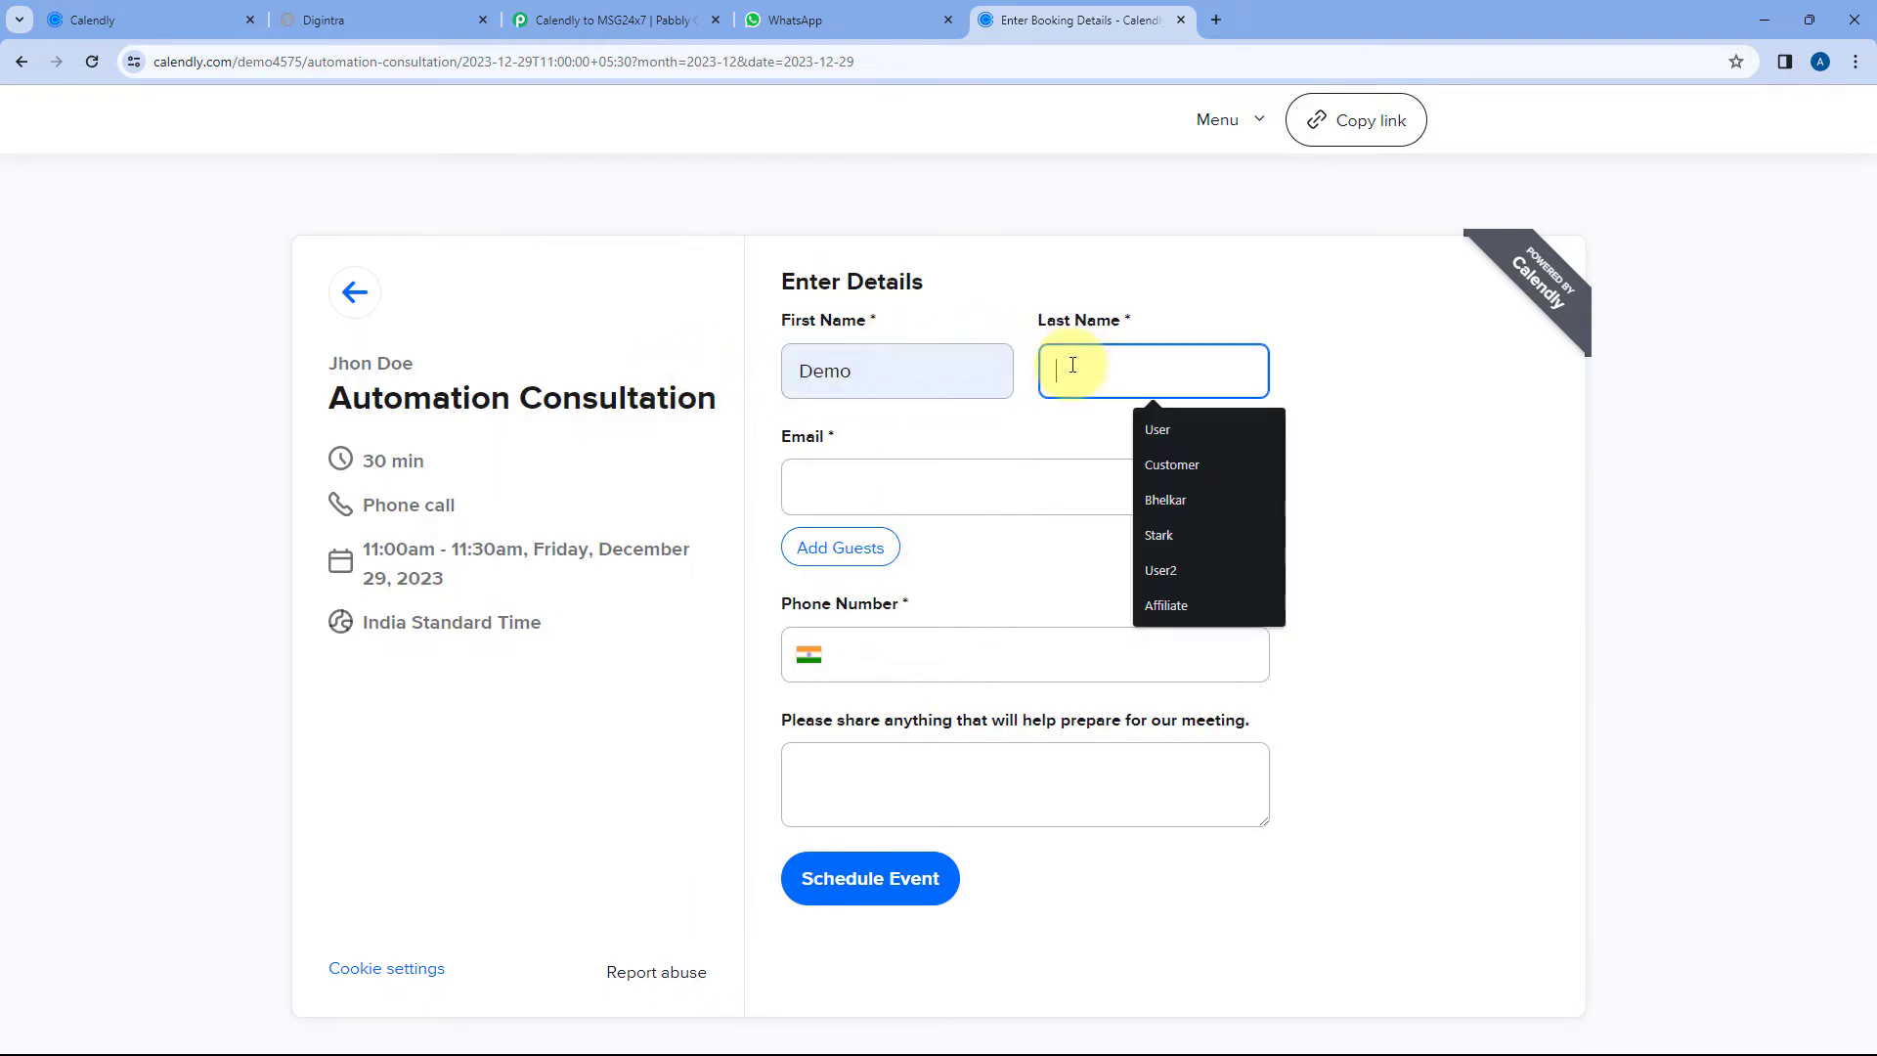
click(1158, 430)
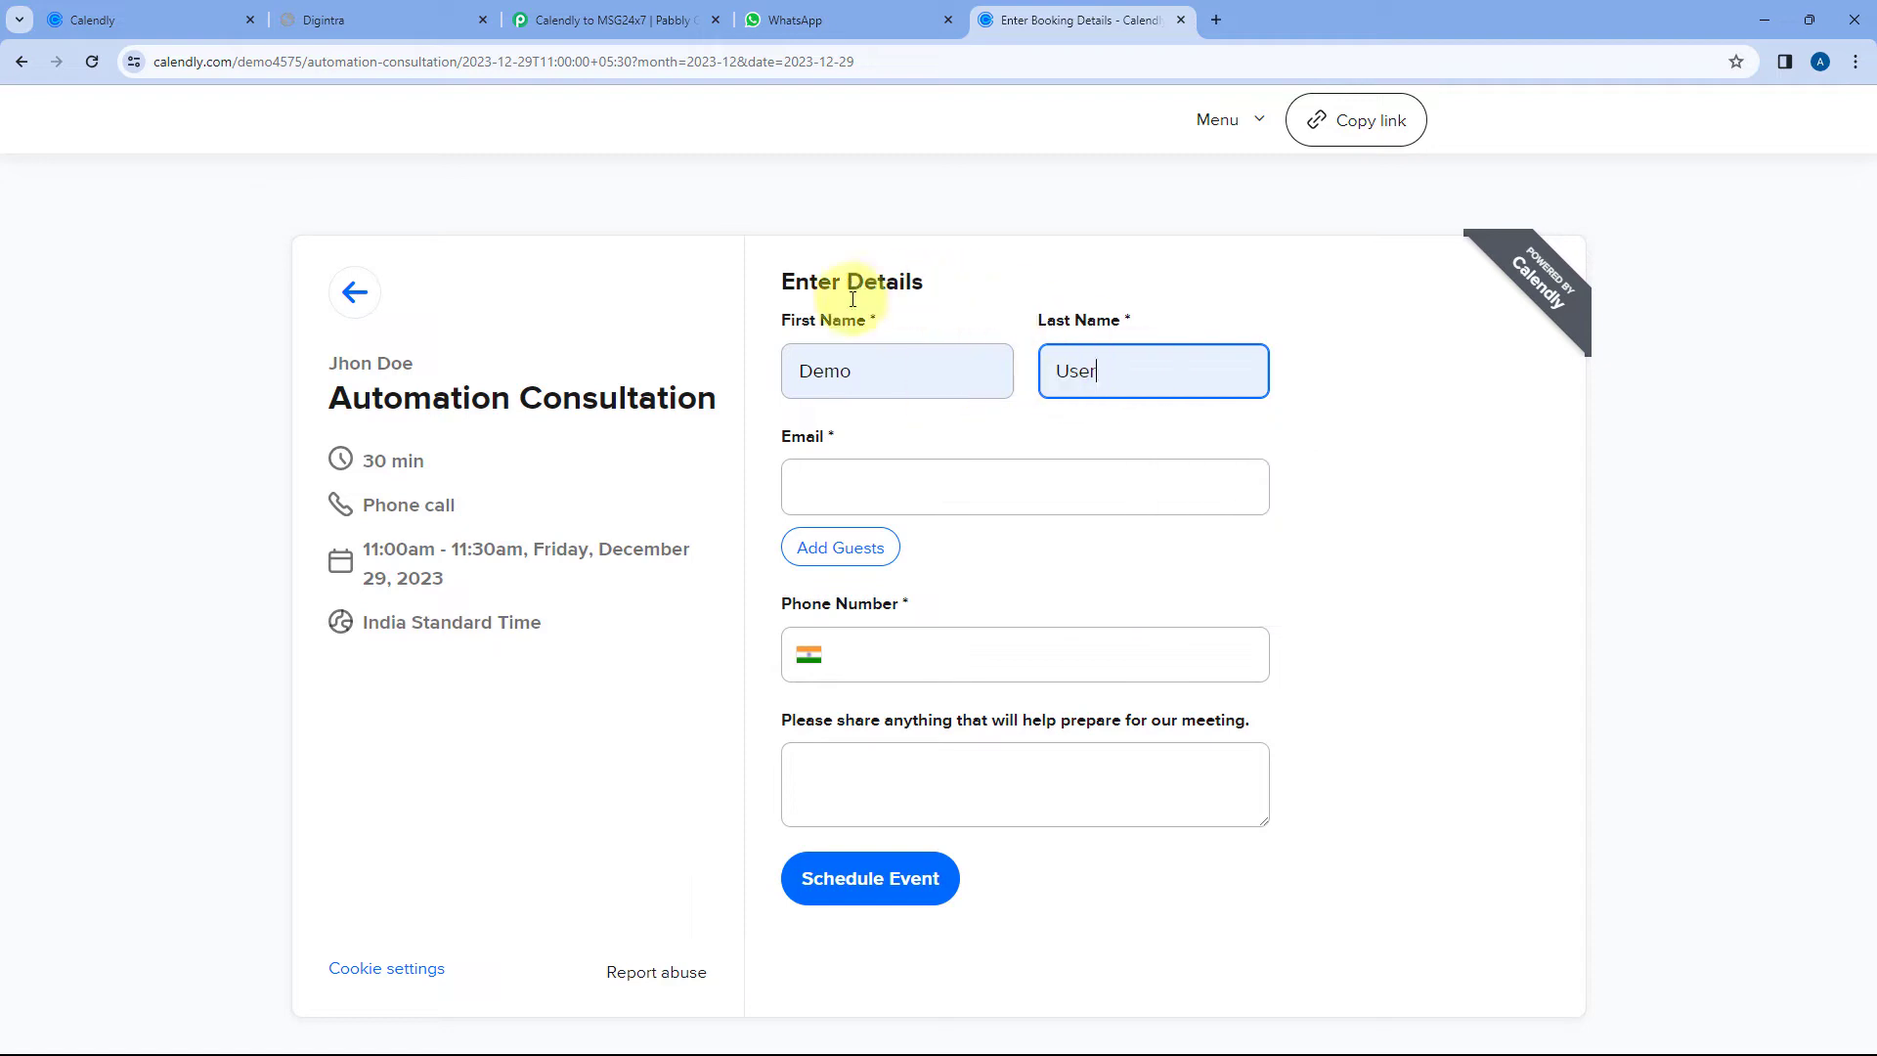
click(873, 477)
click(934, 579)
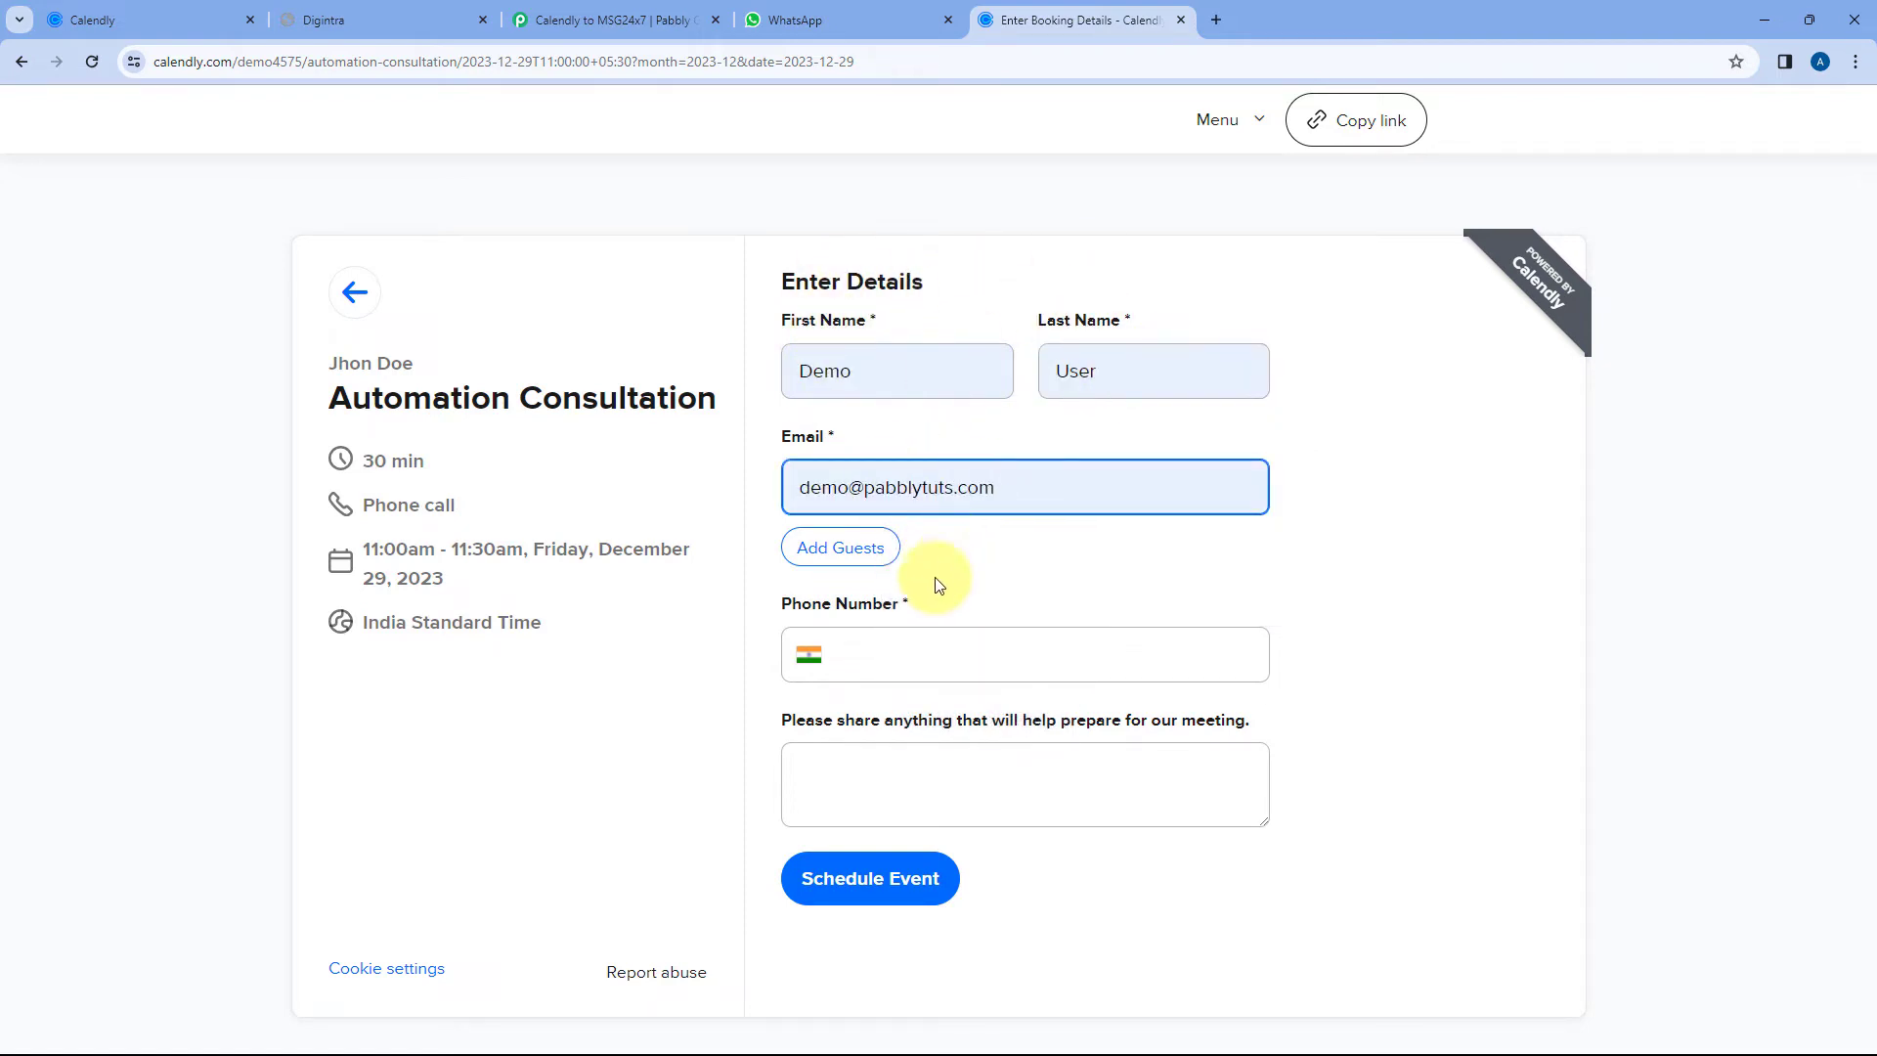
click(892, 668)
text(7)
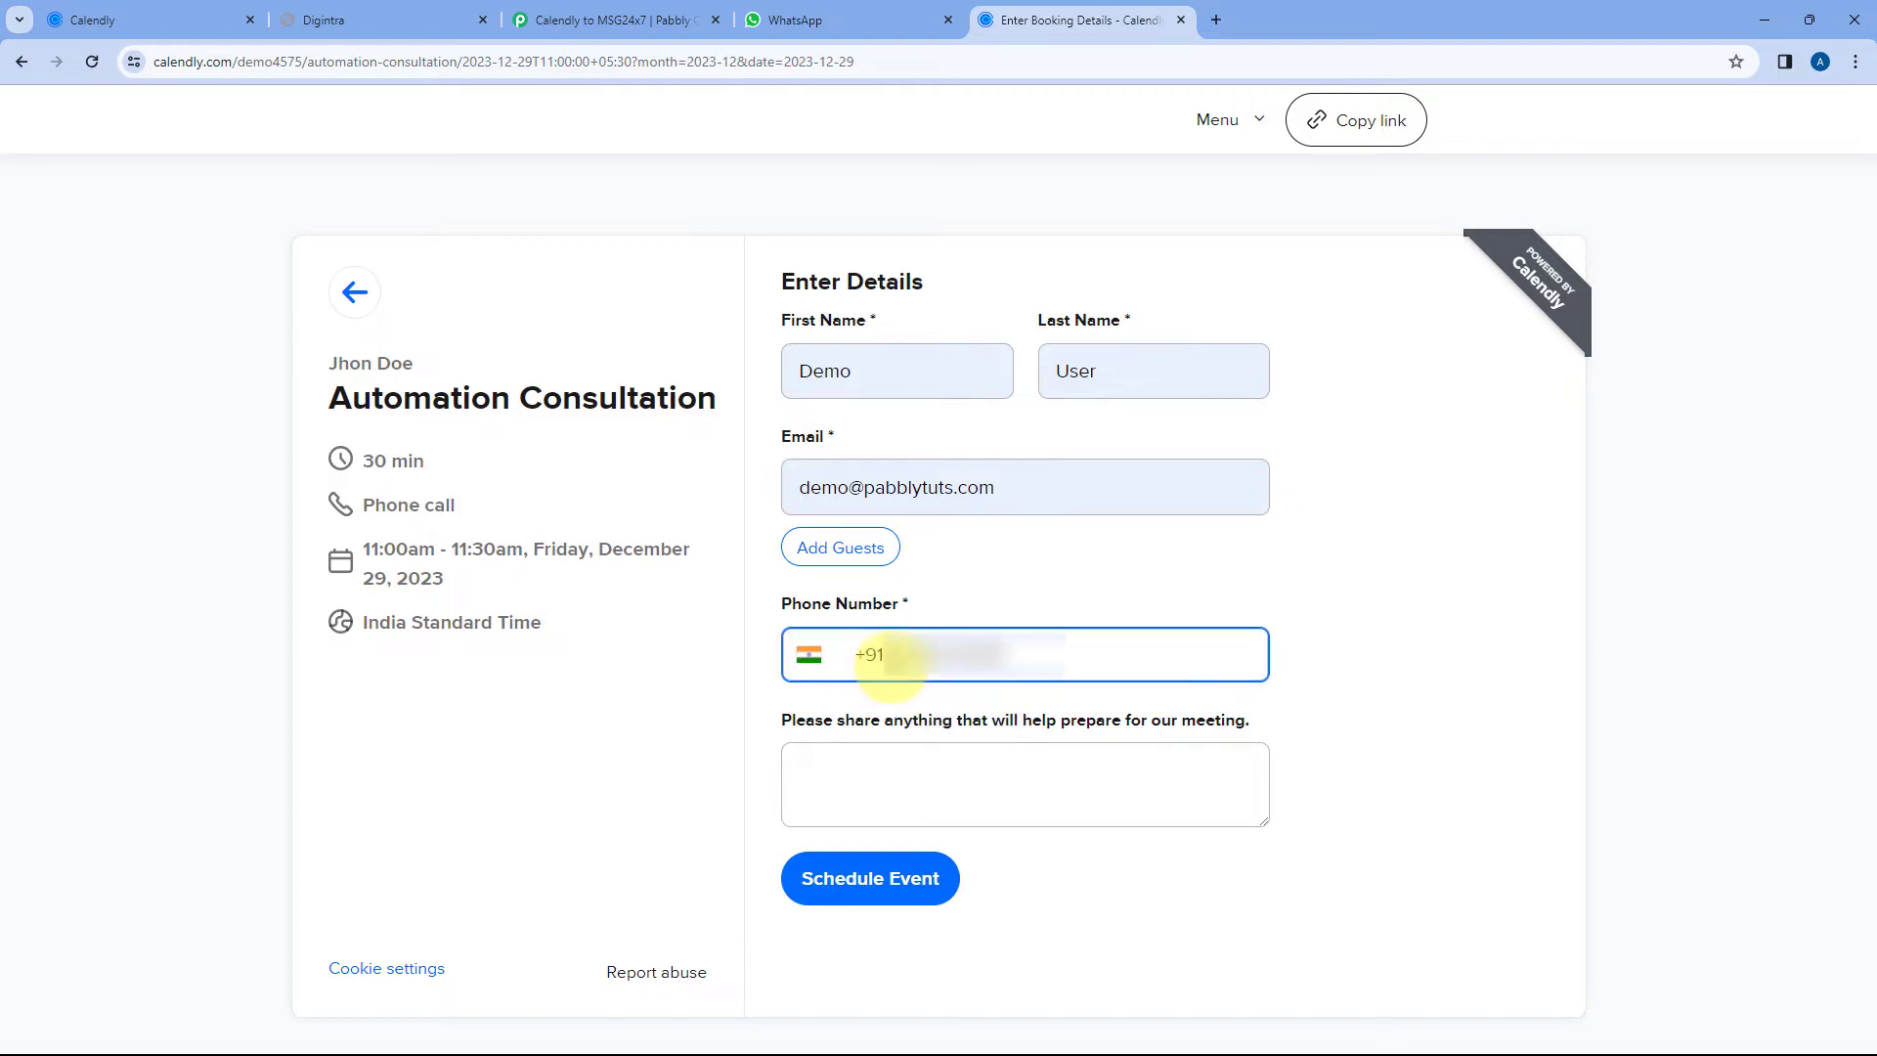
click(989, 591)
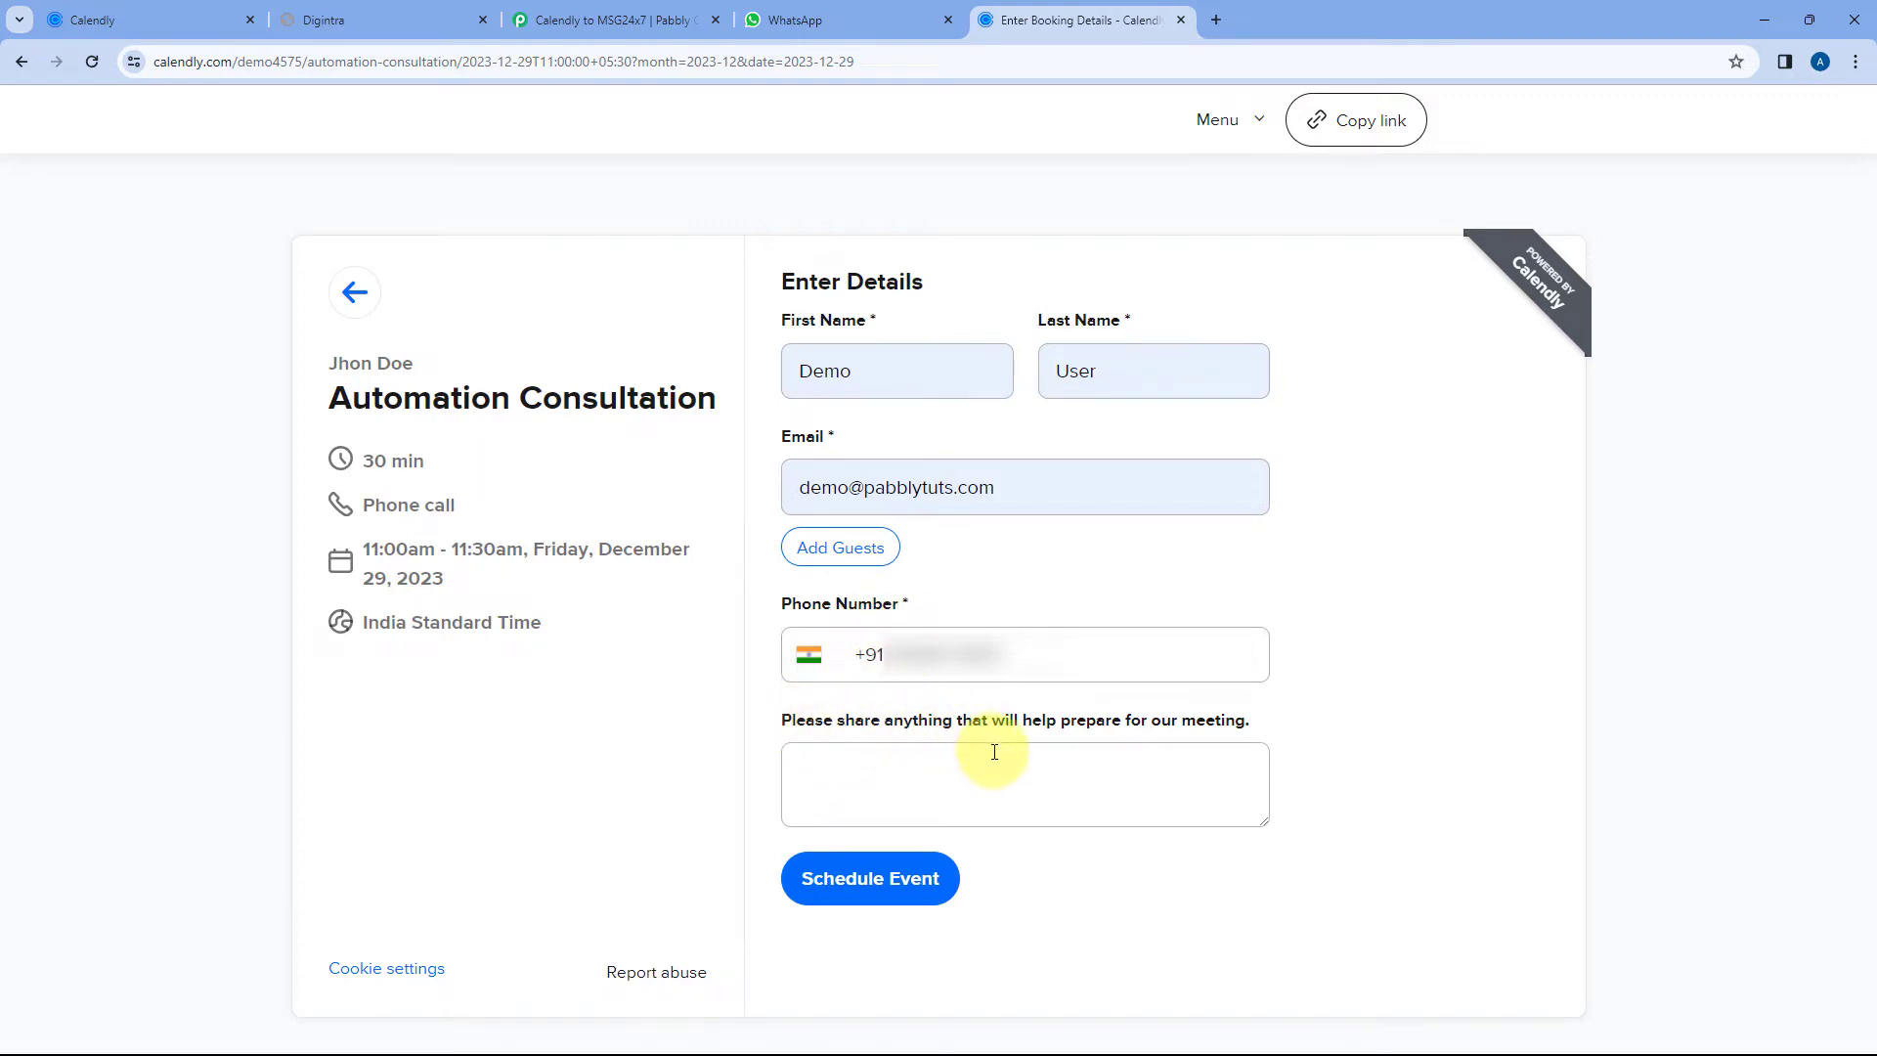
click(978, 779)
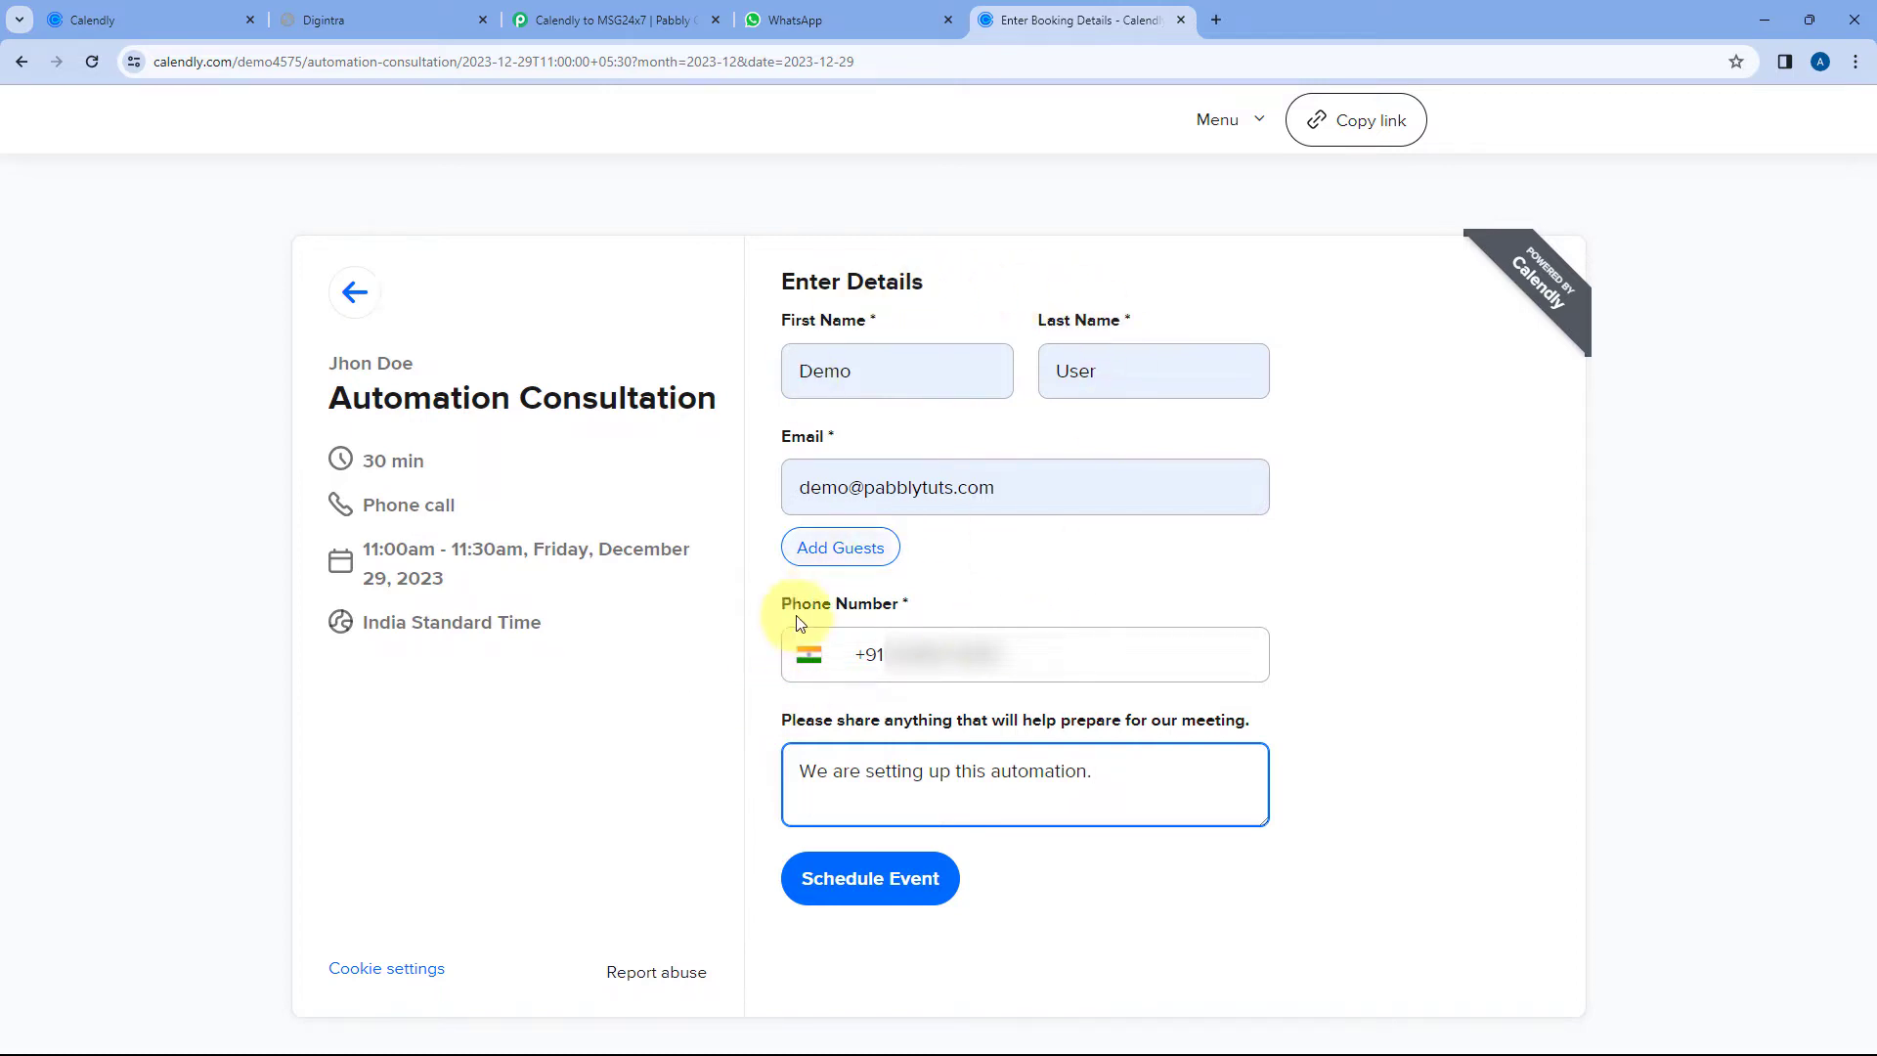
- Schedule the 11:00am December 29 consultation and return to Calendly's Event types tab
click(869, 879)
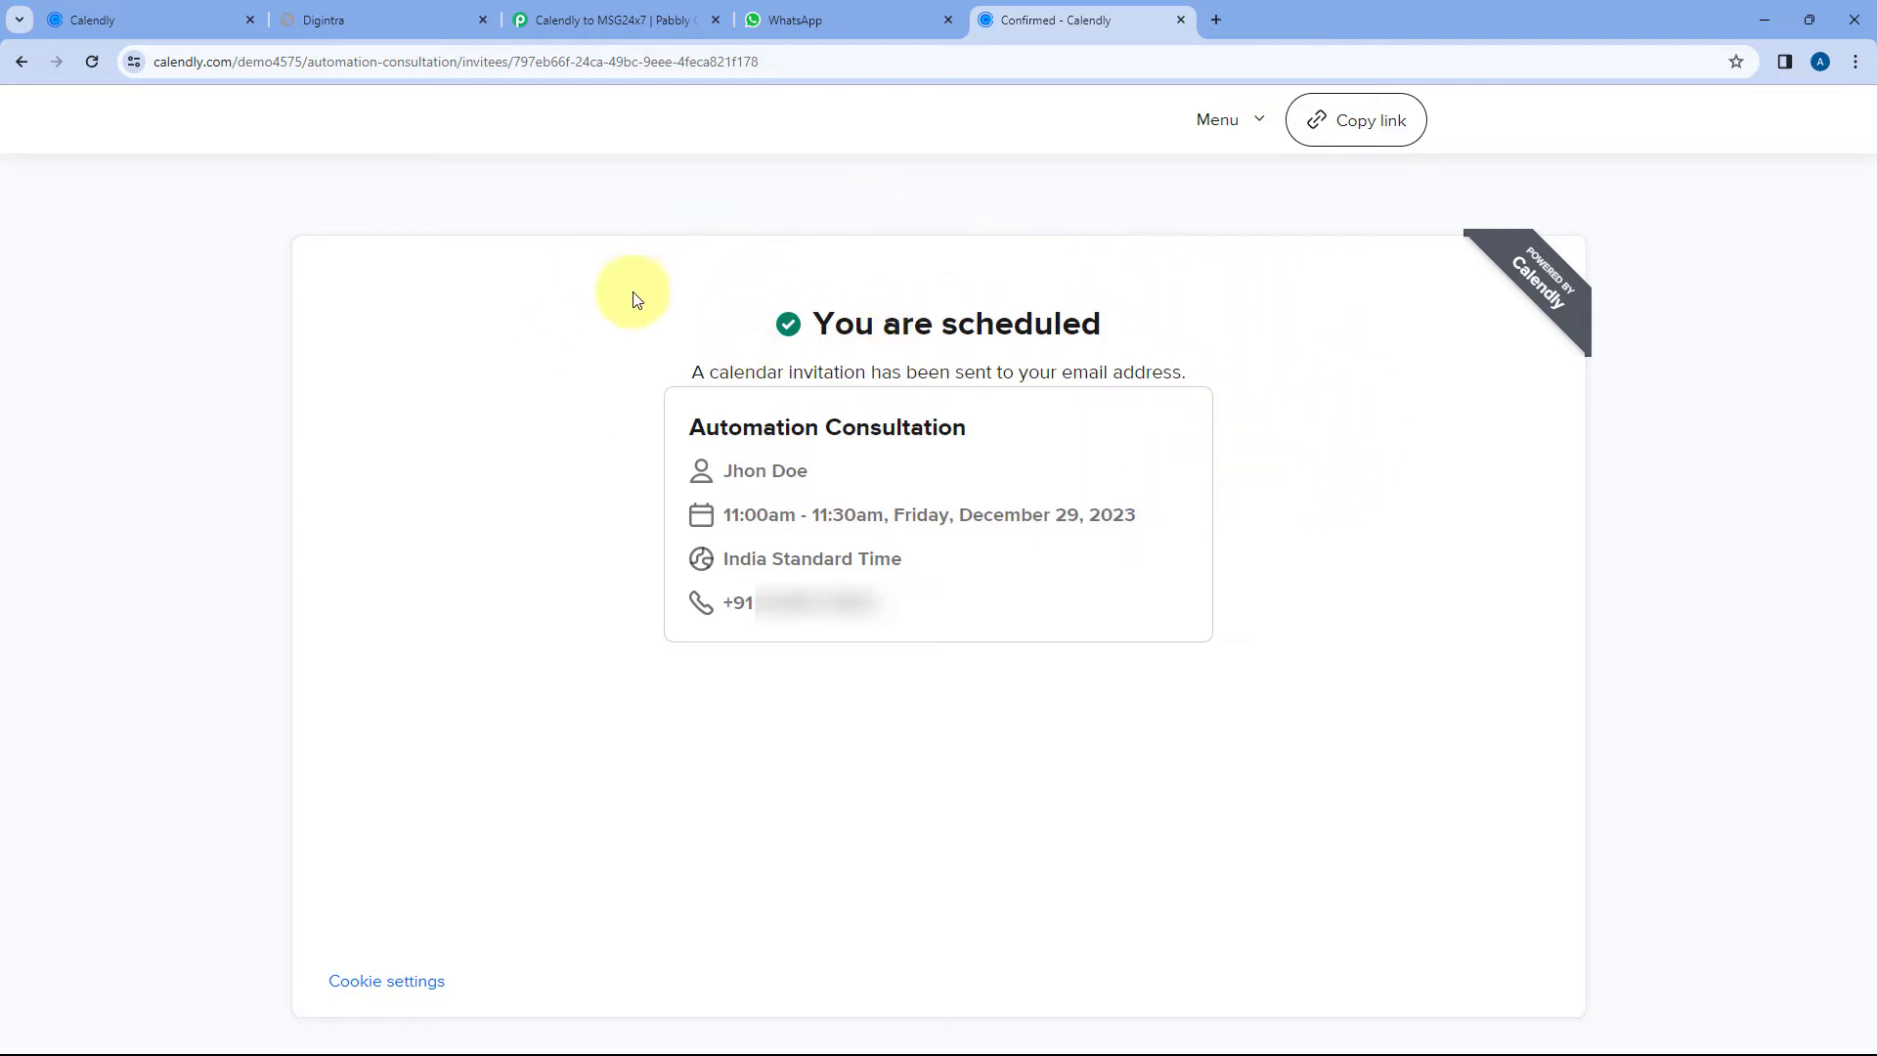
click(260, 16)
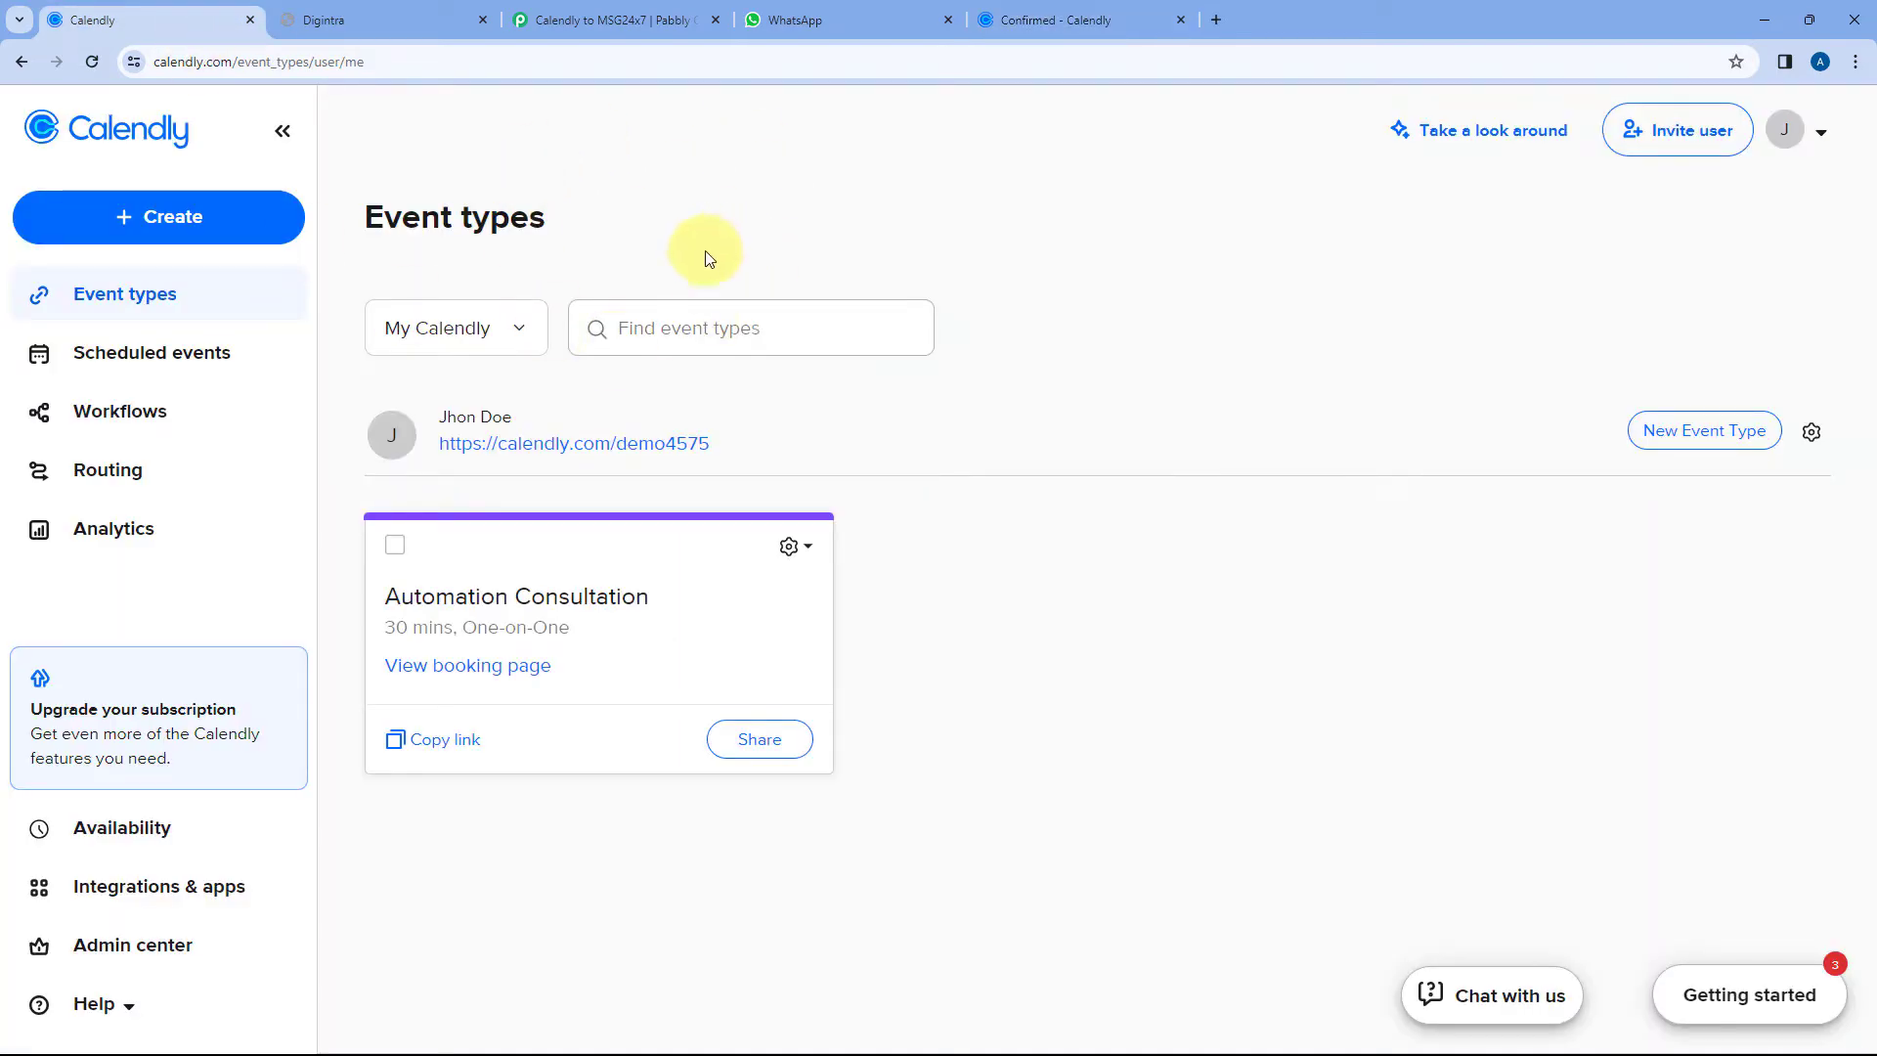
- Review the captured webhook response, checking the invitee email against the booking confirmation
click(637, 22)
scroll(420, 416, down, 7)
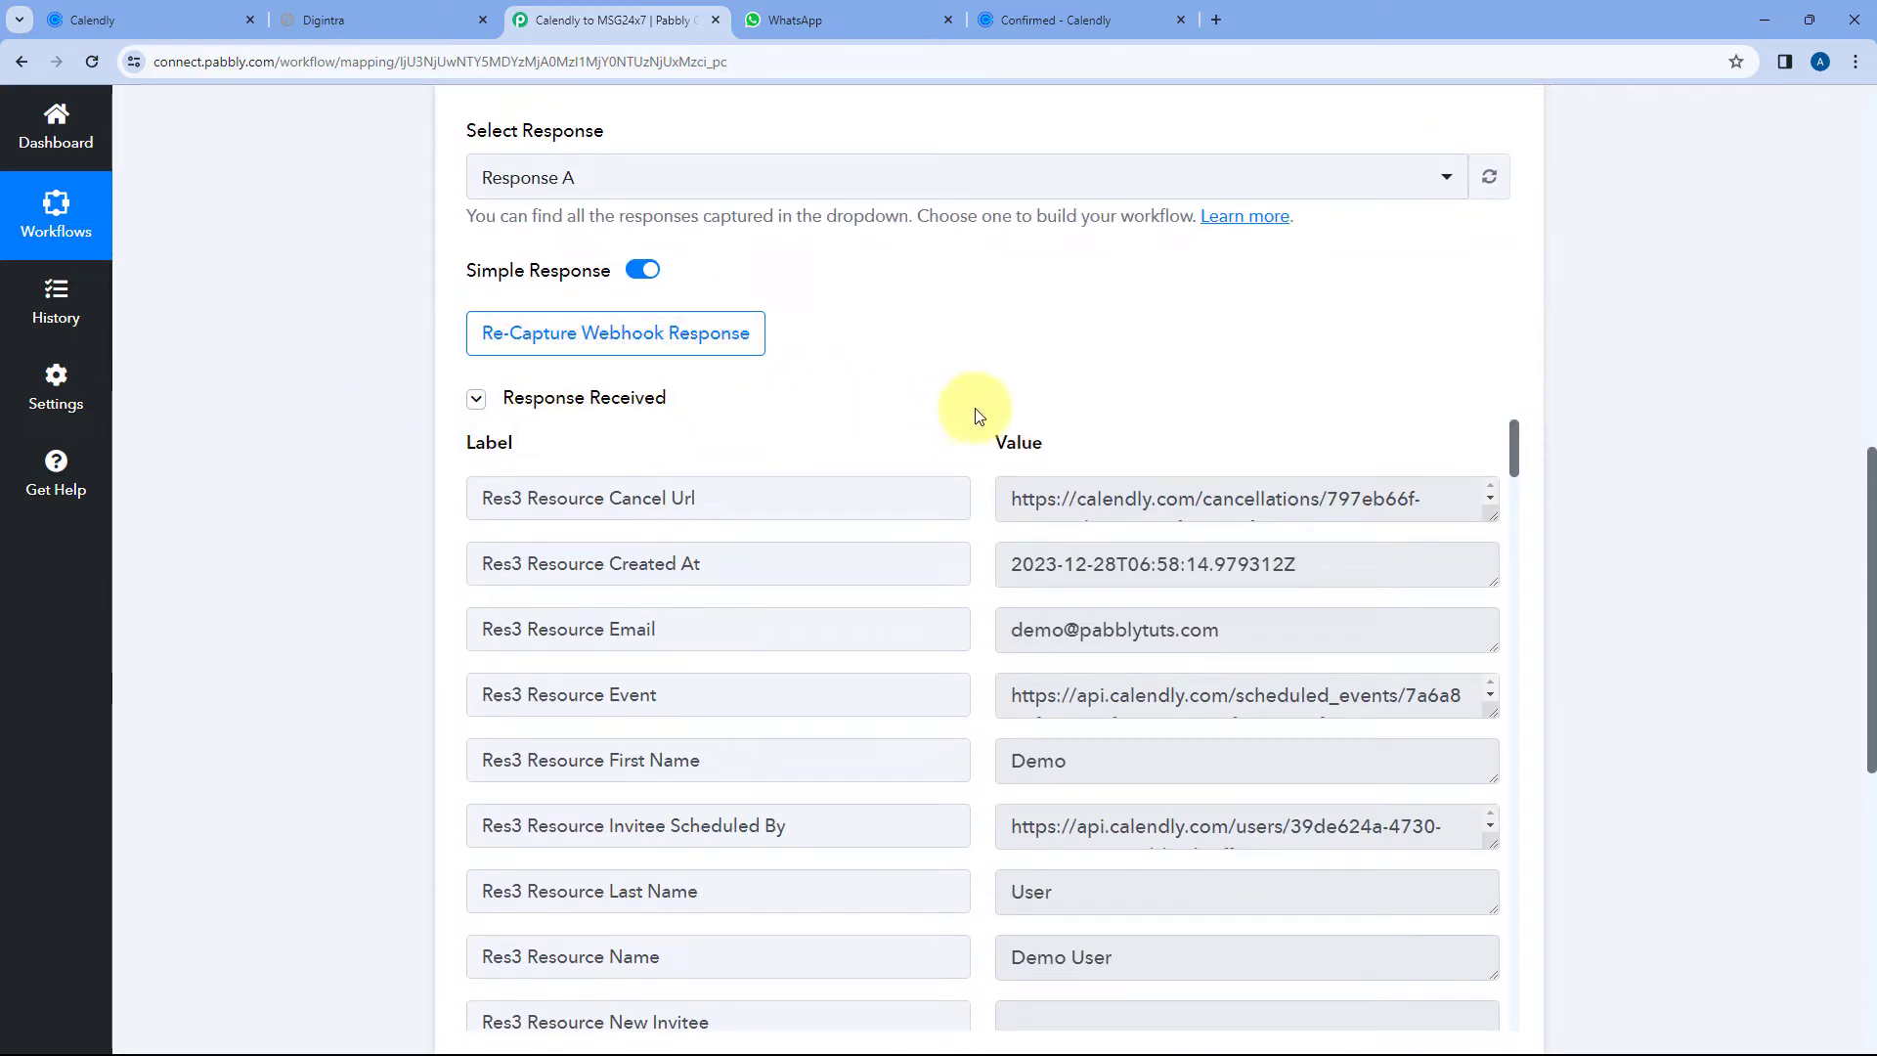
scroll(985, 414, down, 1)
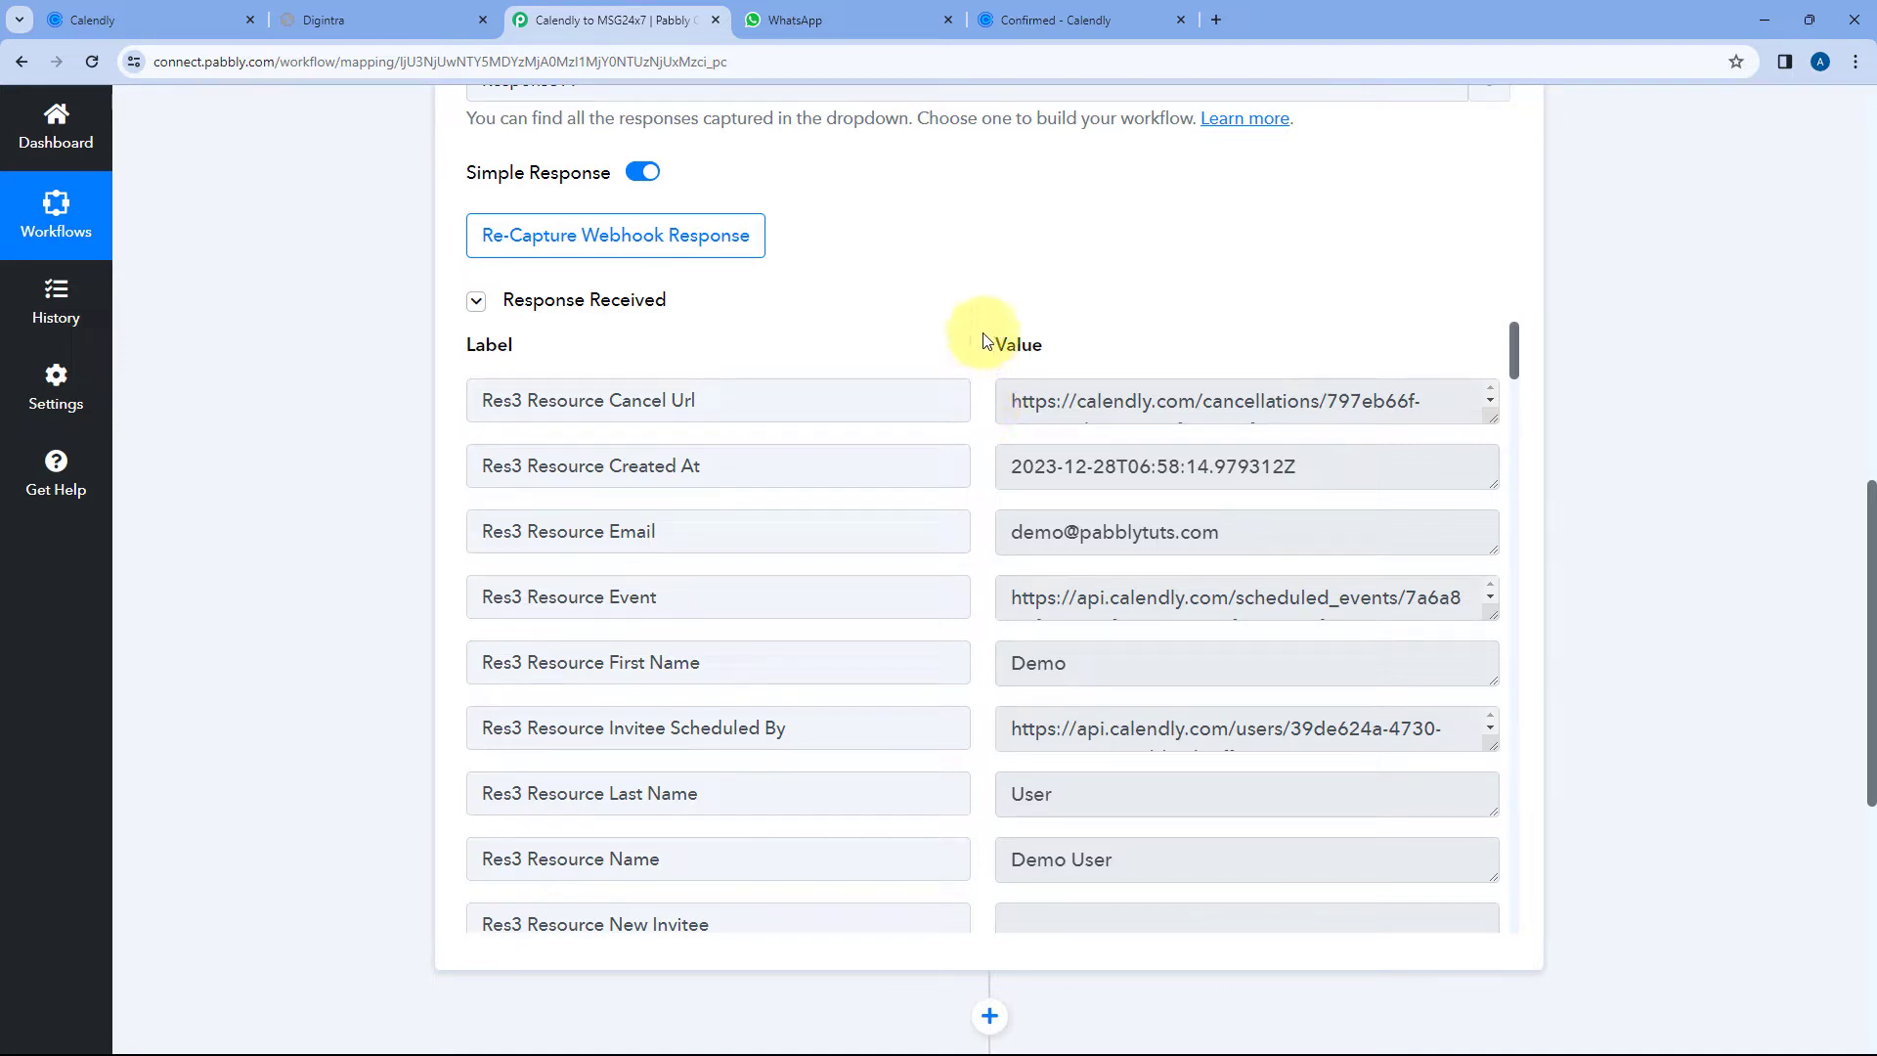
scroll(985, 341, down, 1)
drag(1009, 368, 1311, 368)
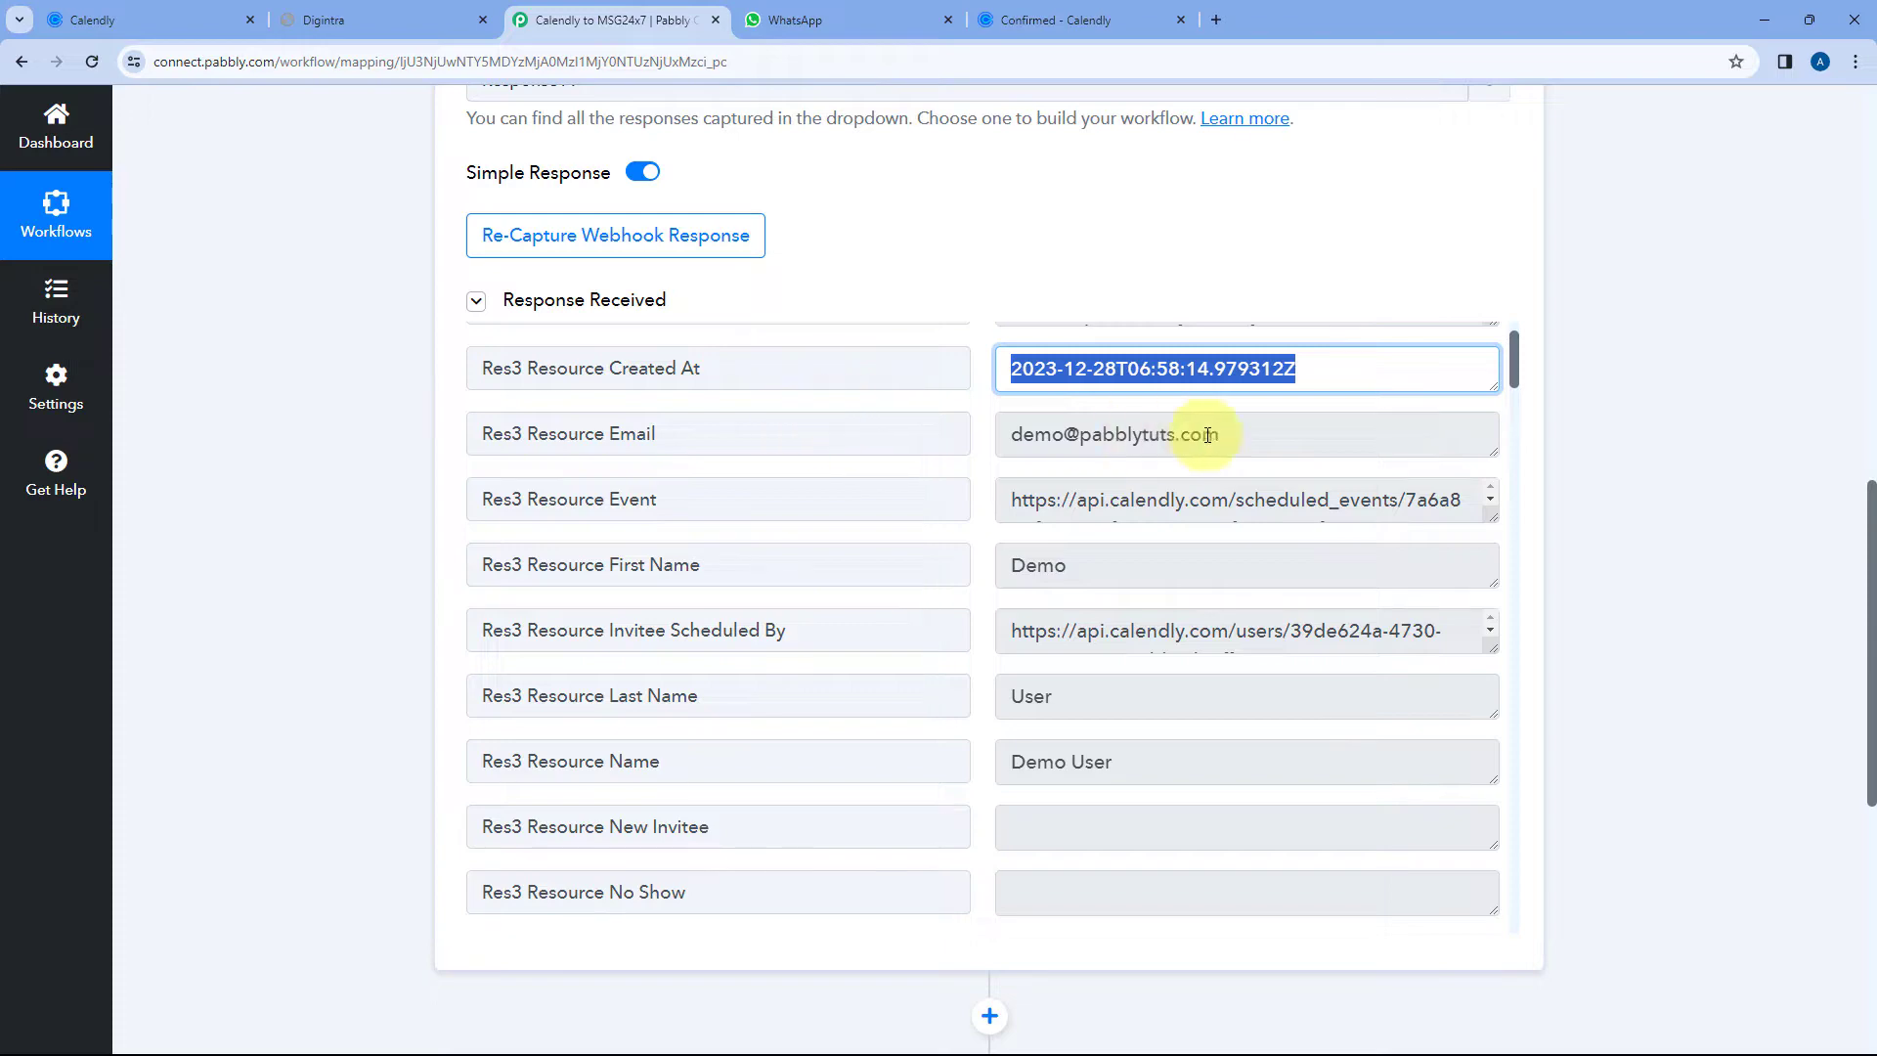
drag(1261, 434, 993, 432)
click(978, 439)
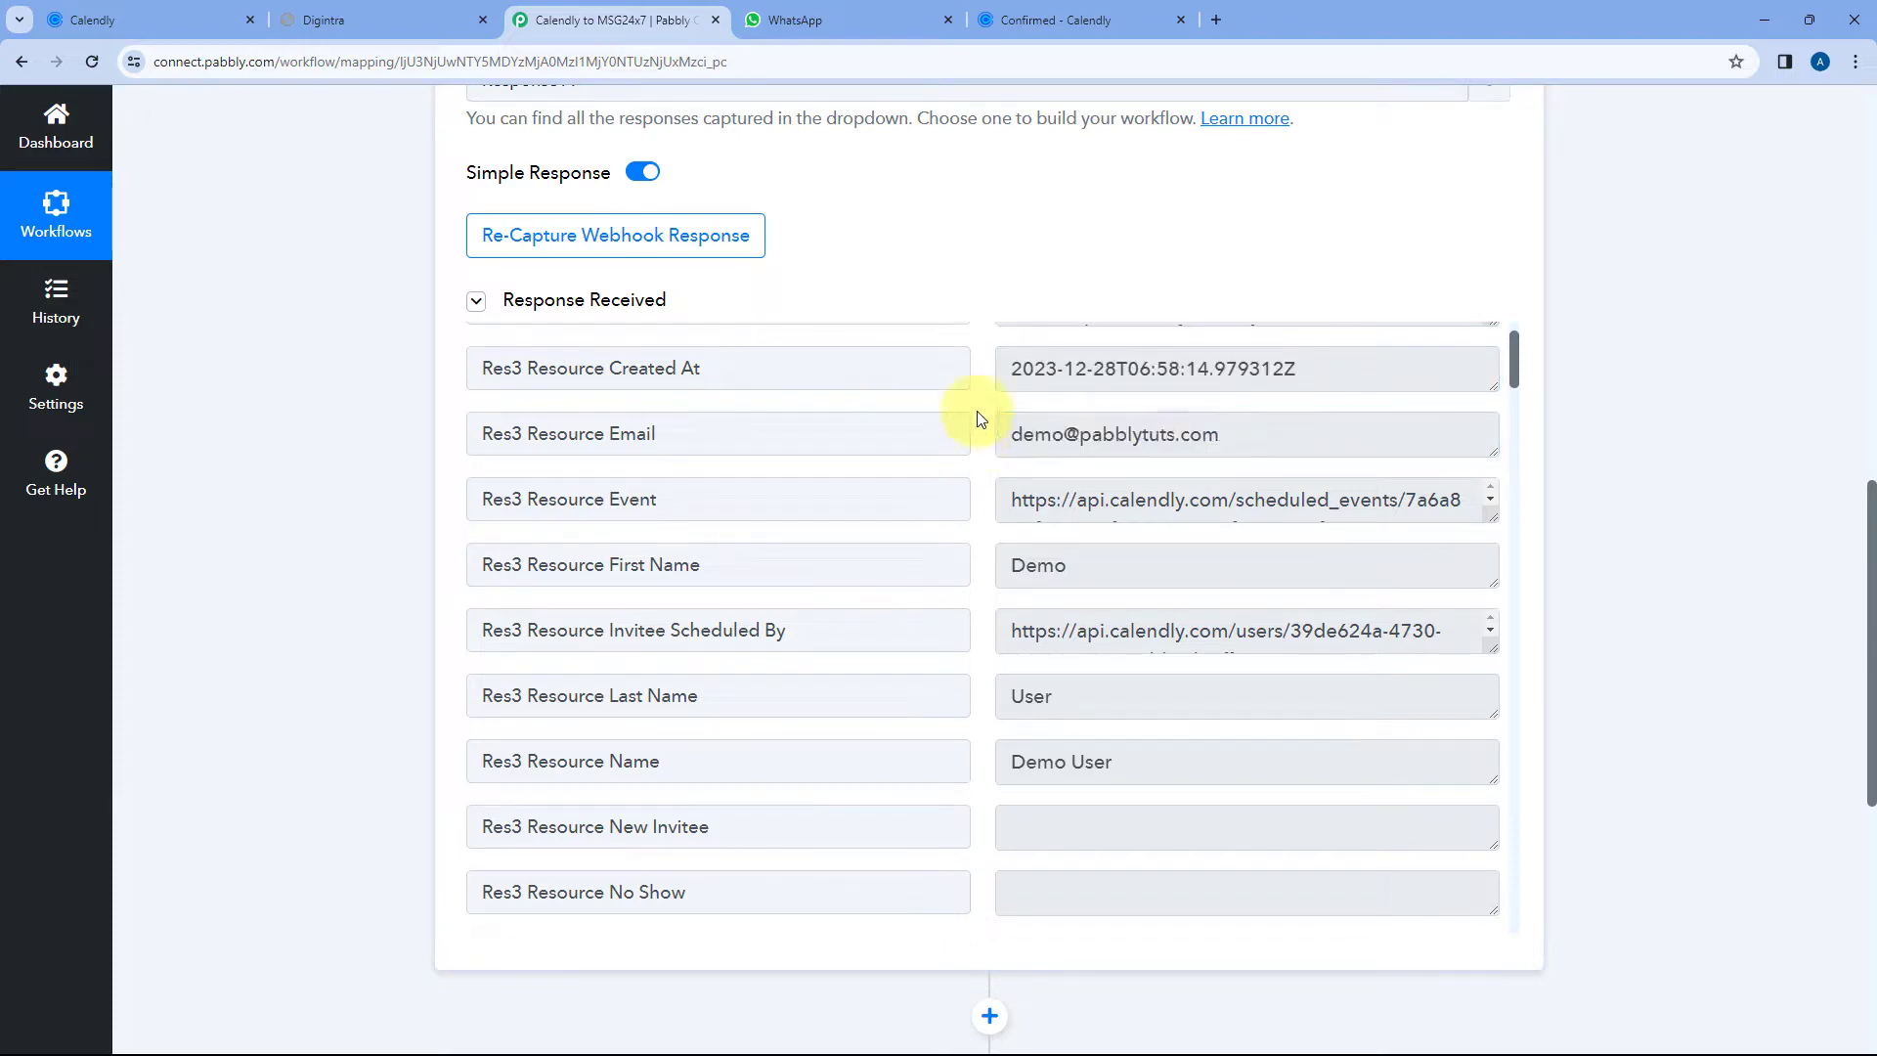
click(1022, 18)
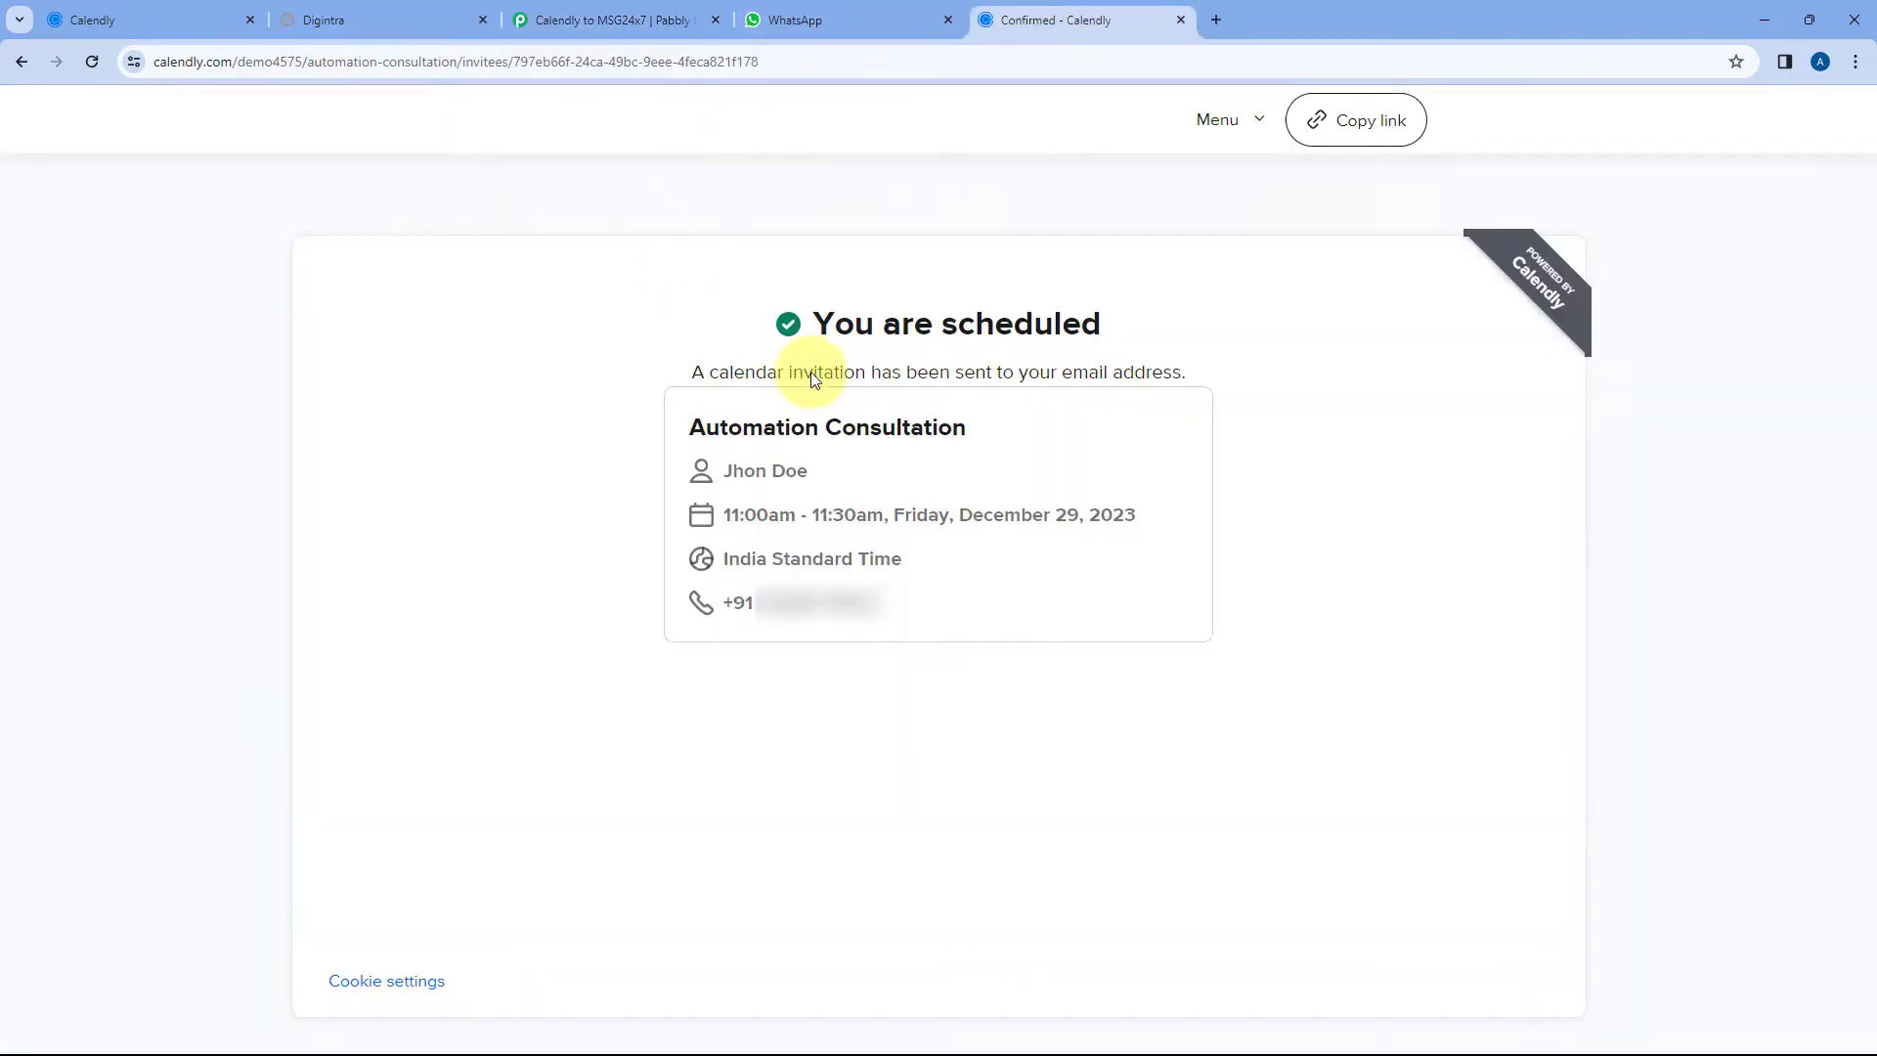
click(545, 12)
- Highlight the captured invitee first name, last name and full name fields
drag(1071, 565, 990, 571)
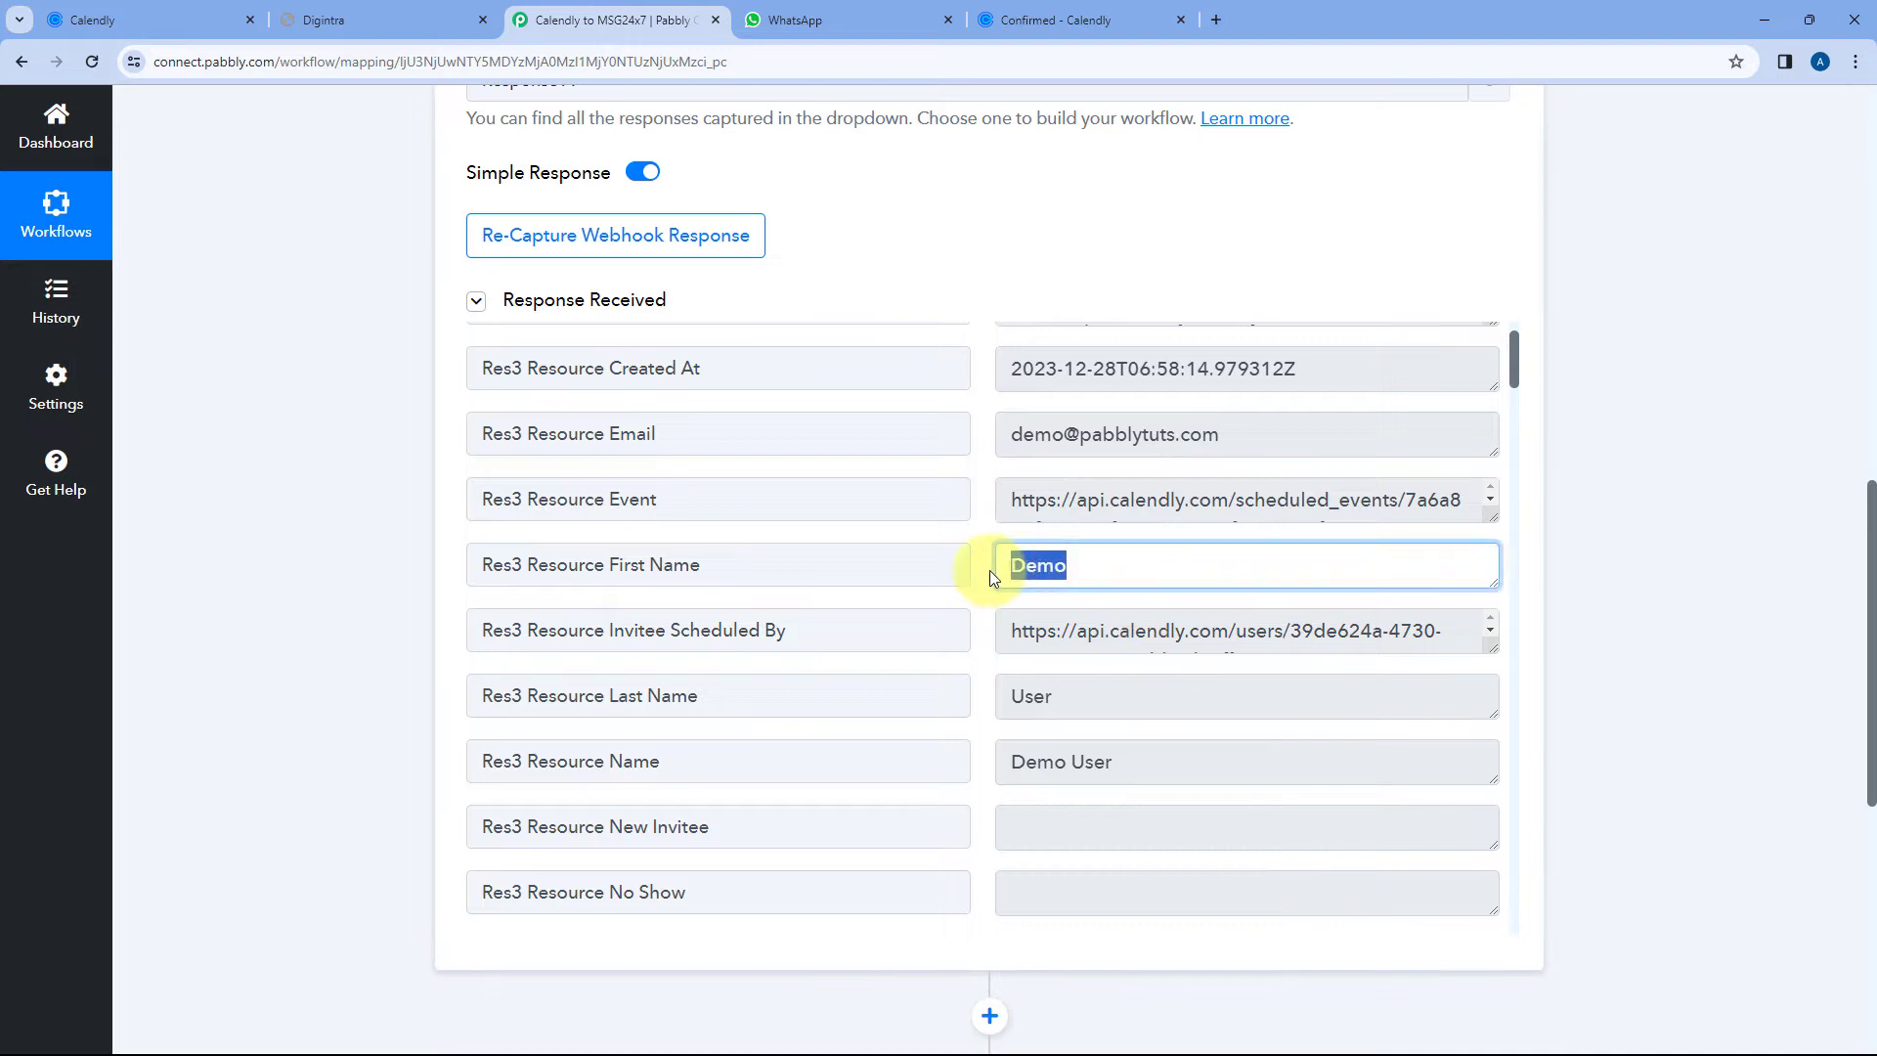
scroll(971, 567, up, 1)
scroll(972, 567, down, 2)
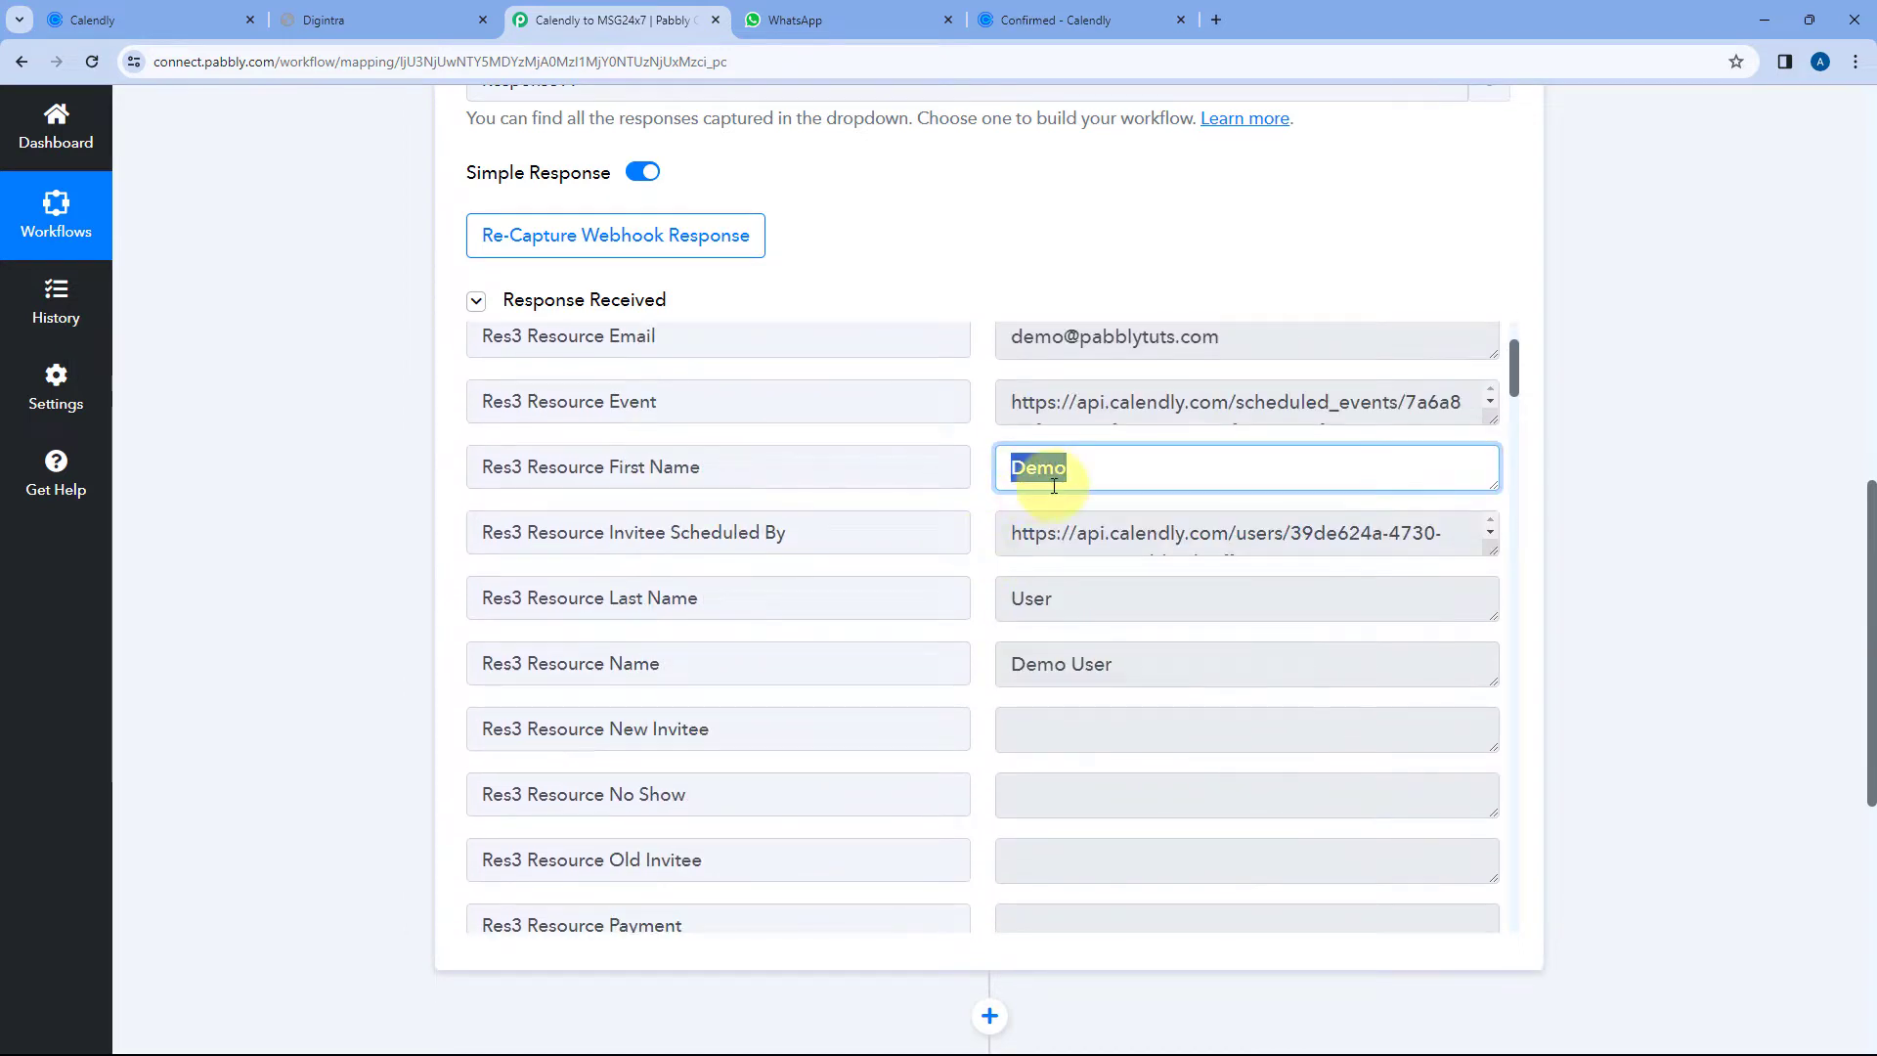
drag(1076, 598, 1002, 598)
drag(1134, 664, 991, 649)
click(989, 620)
scroll(986, 618, down, 2)
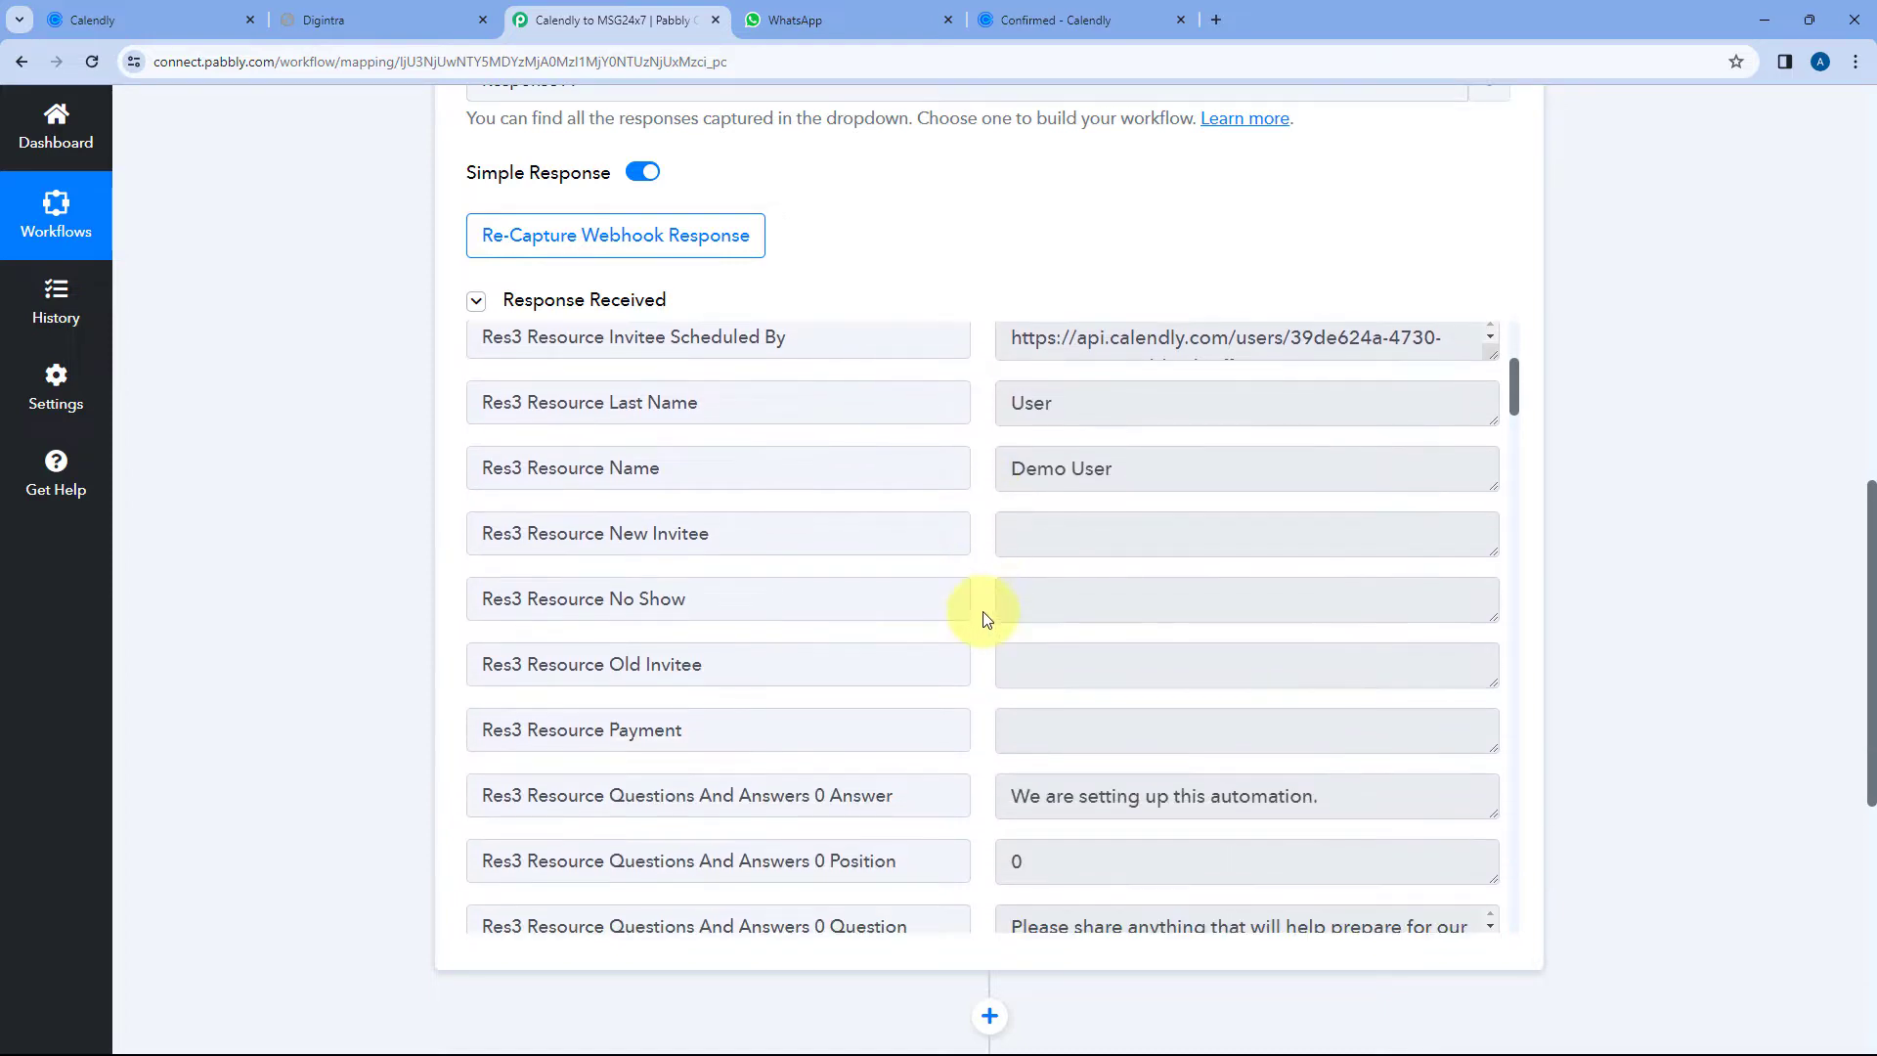
scroll(986, 618, down, 3)
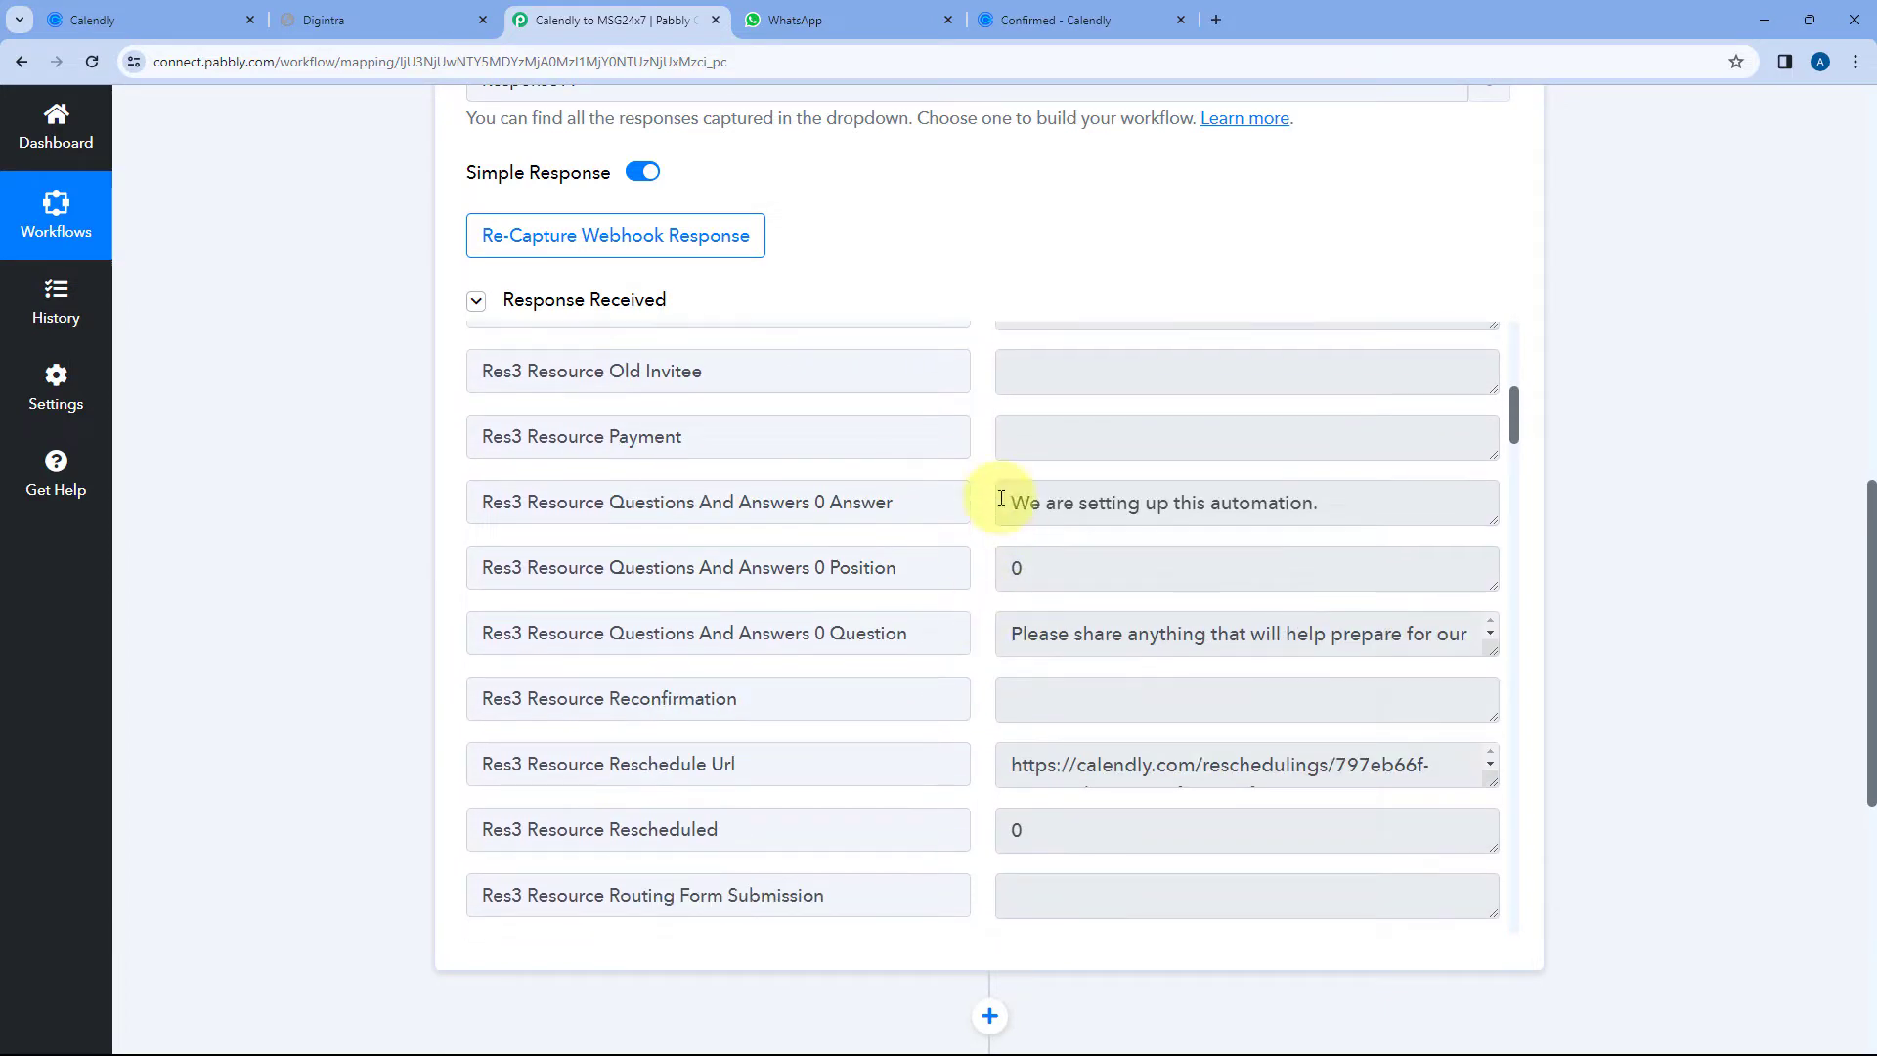
- Check the captured automation answer, the Asia/Calcutta timezone and the End Time field
drag(1005, 505, 1356, 506)
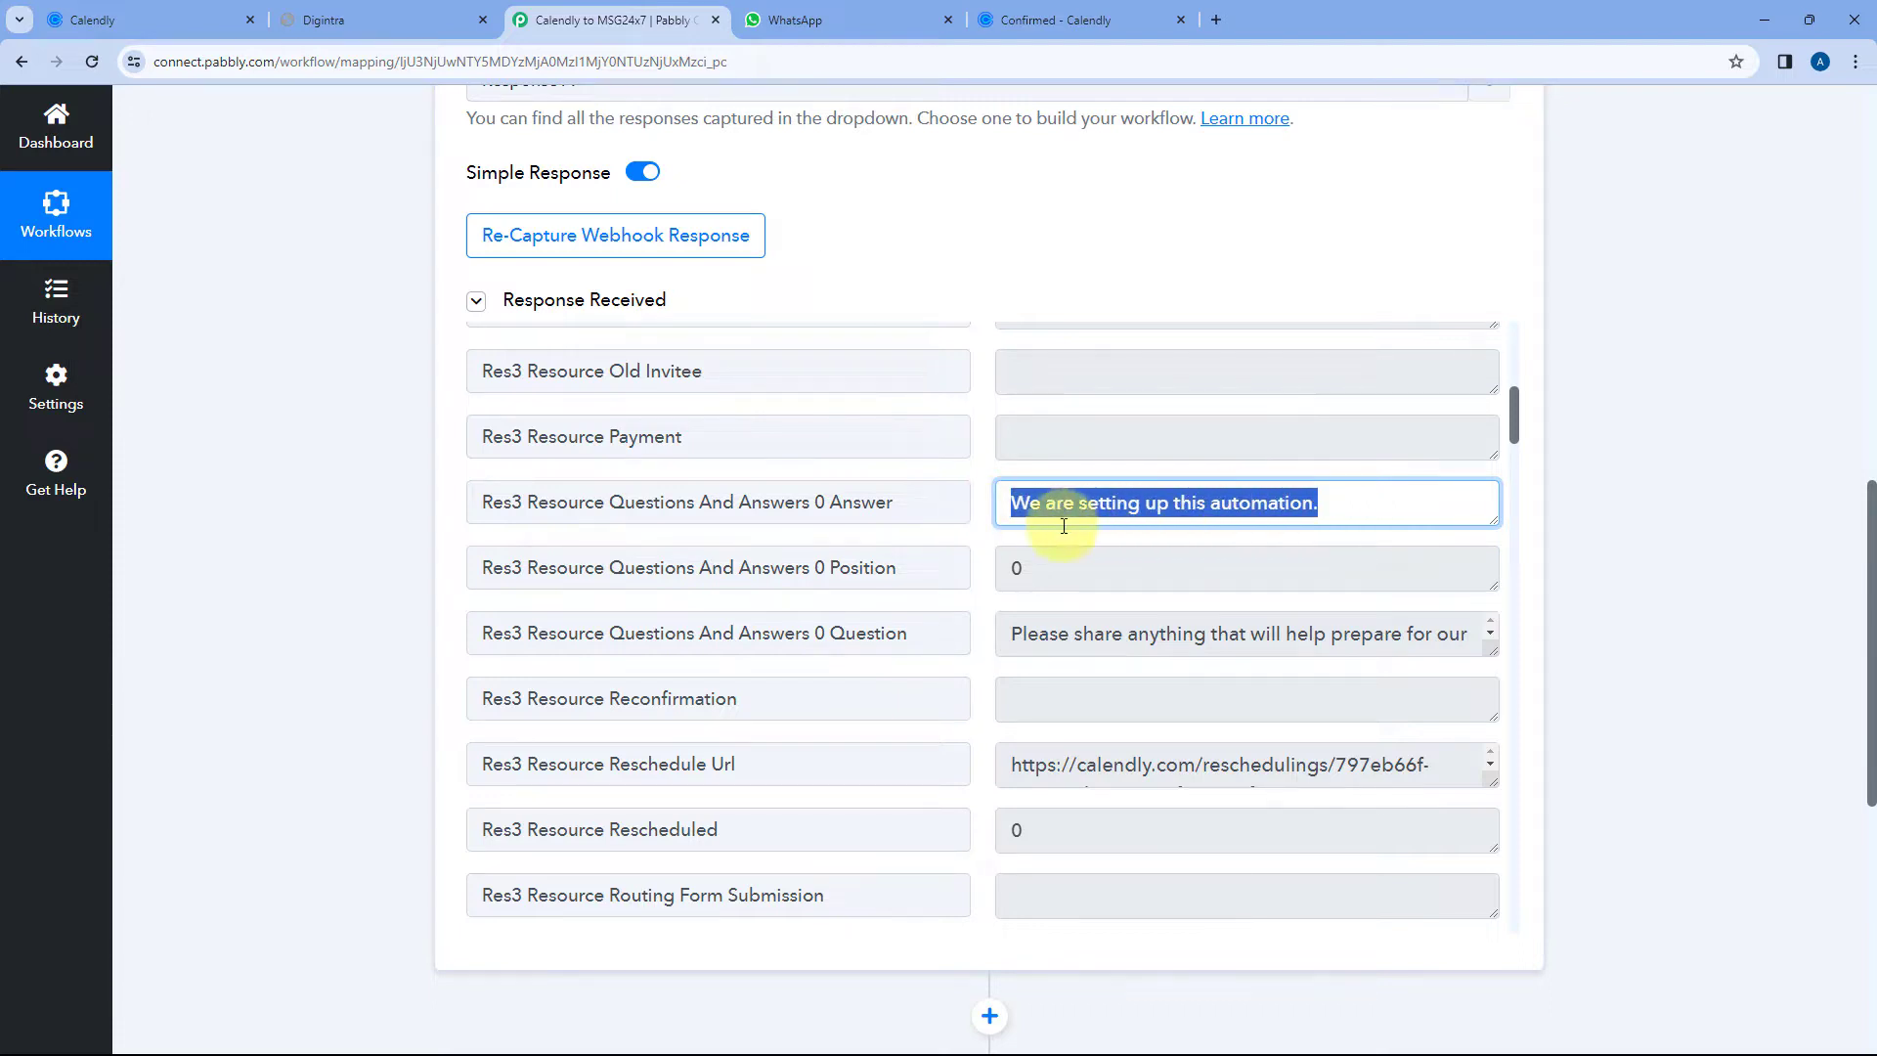
scroll(982, 518, down, 8)
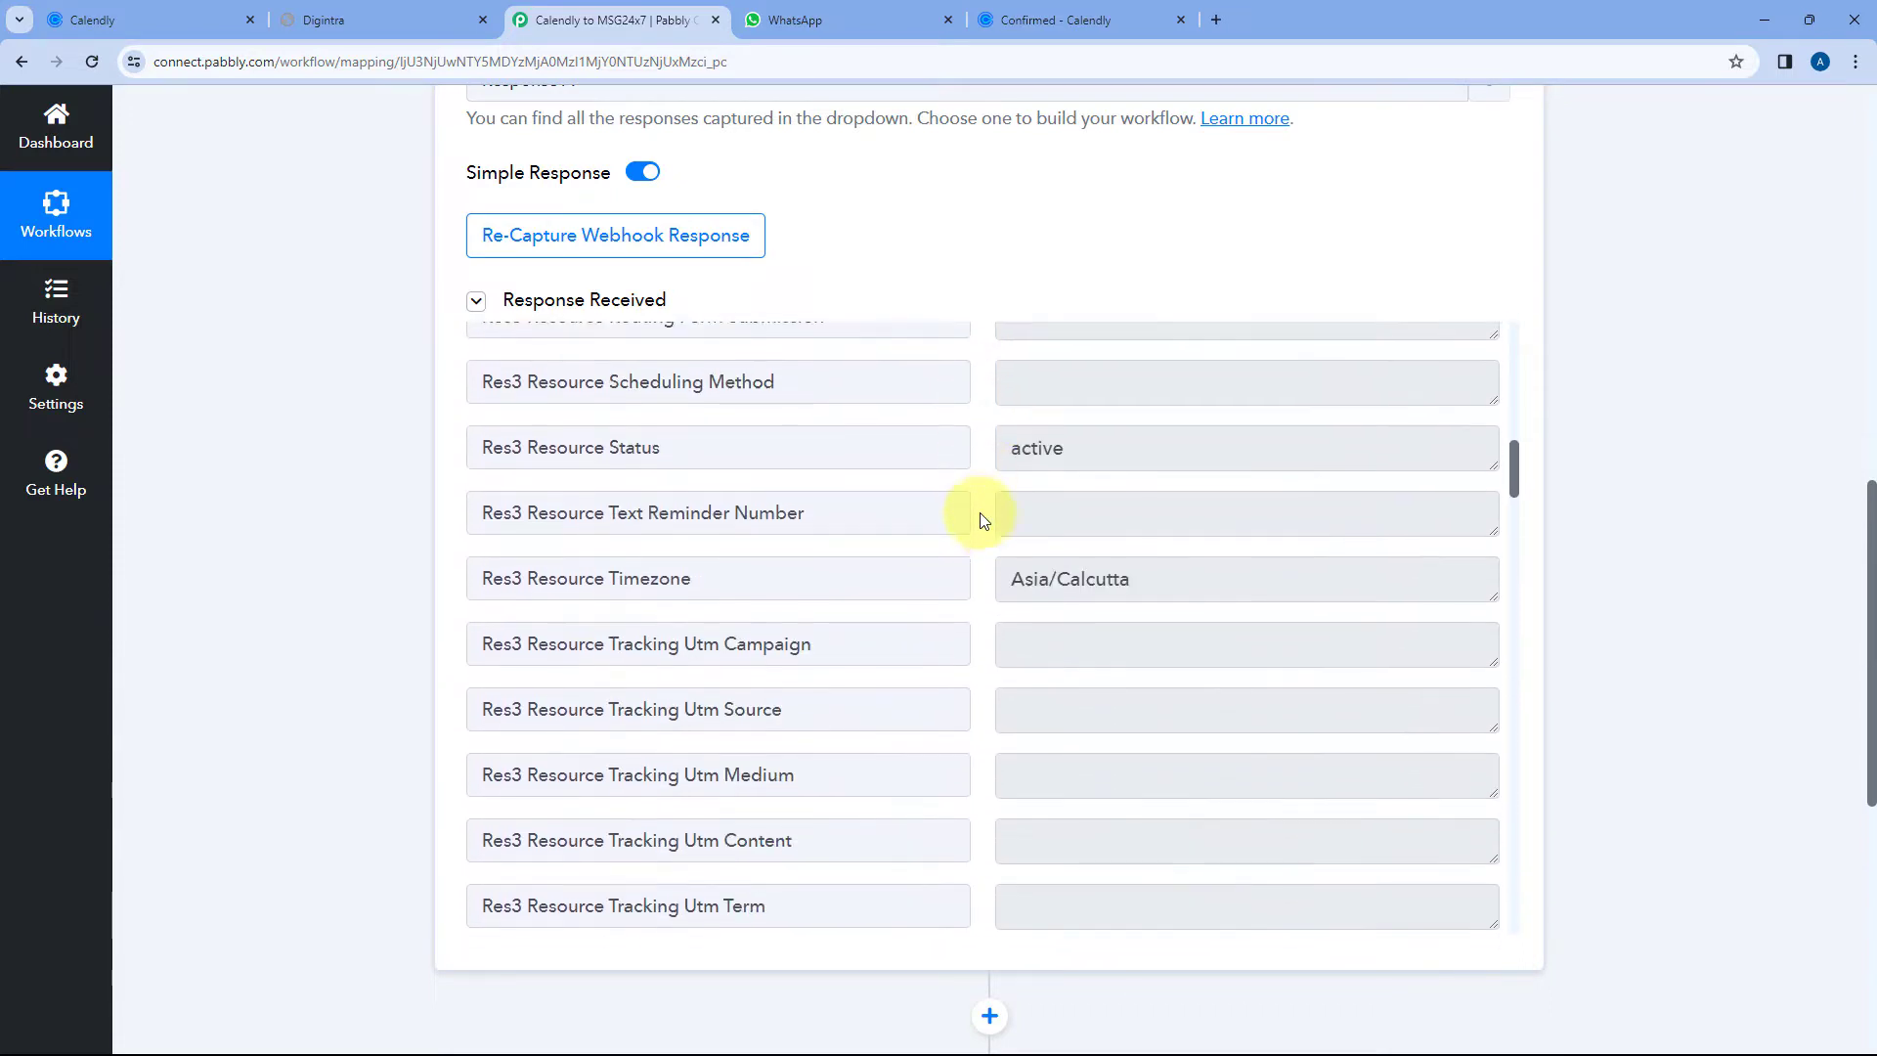
scroll(722, 486, up, 1)
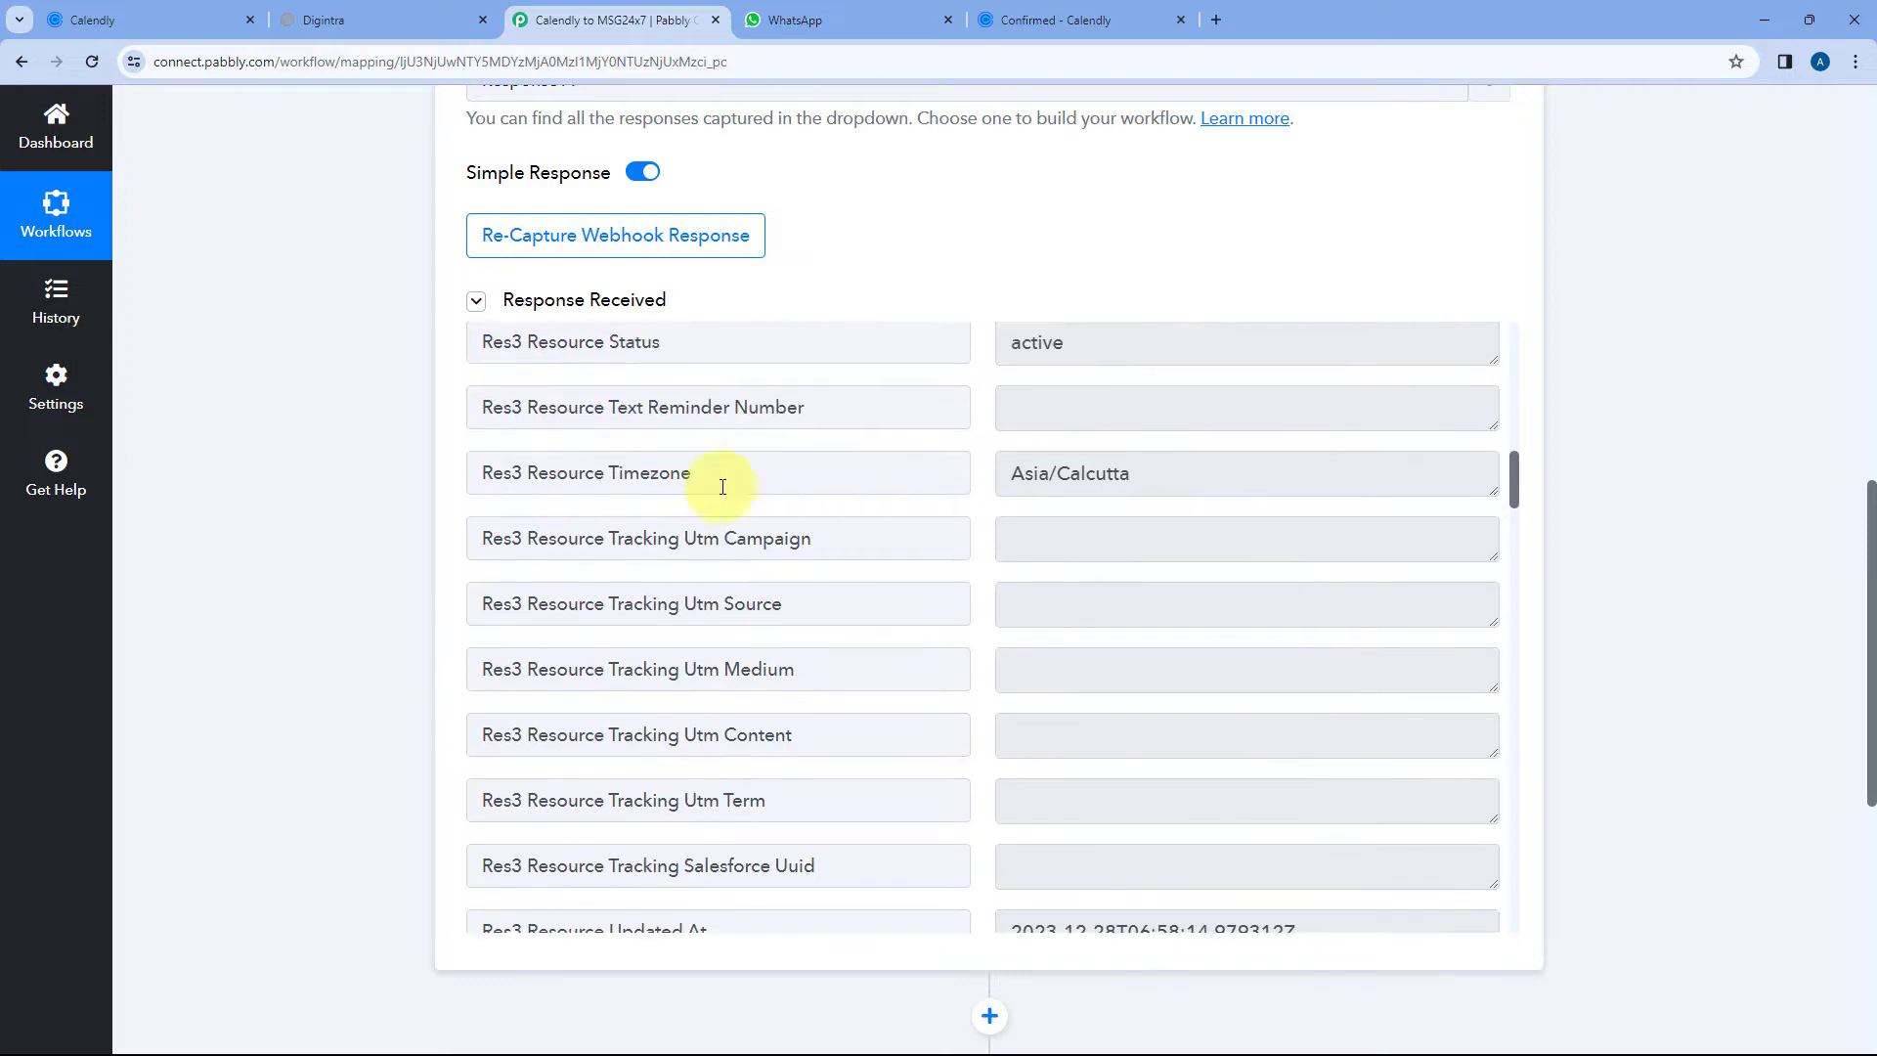
drag(1007, 476, 1203, 473)
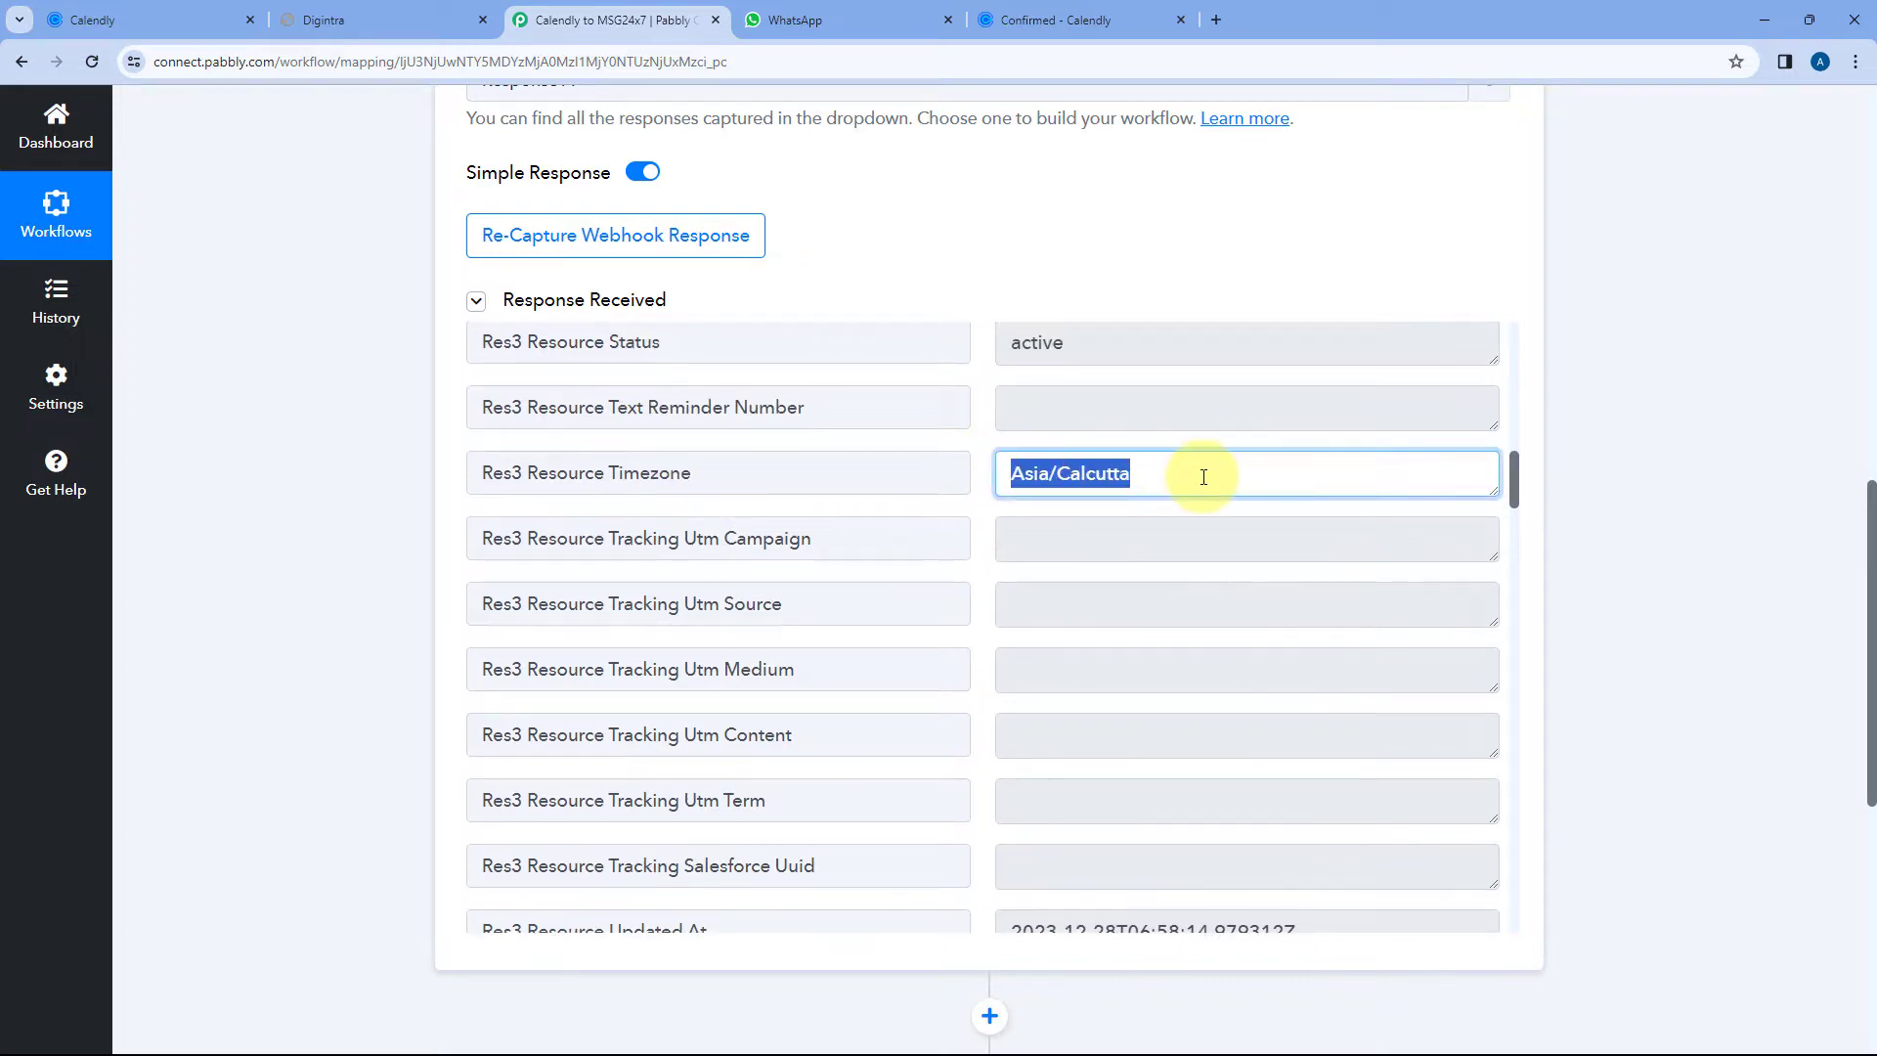
click(982, 474)
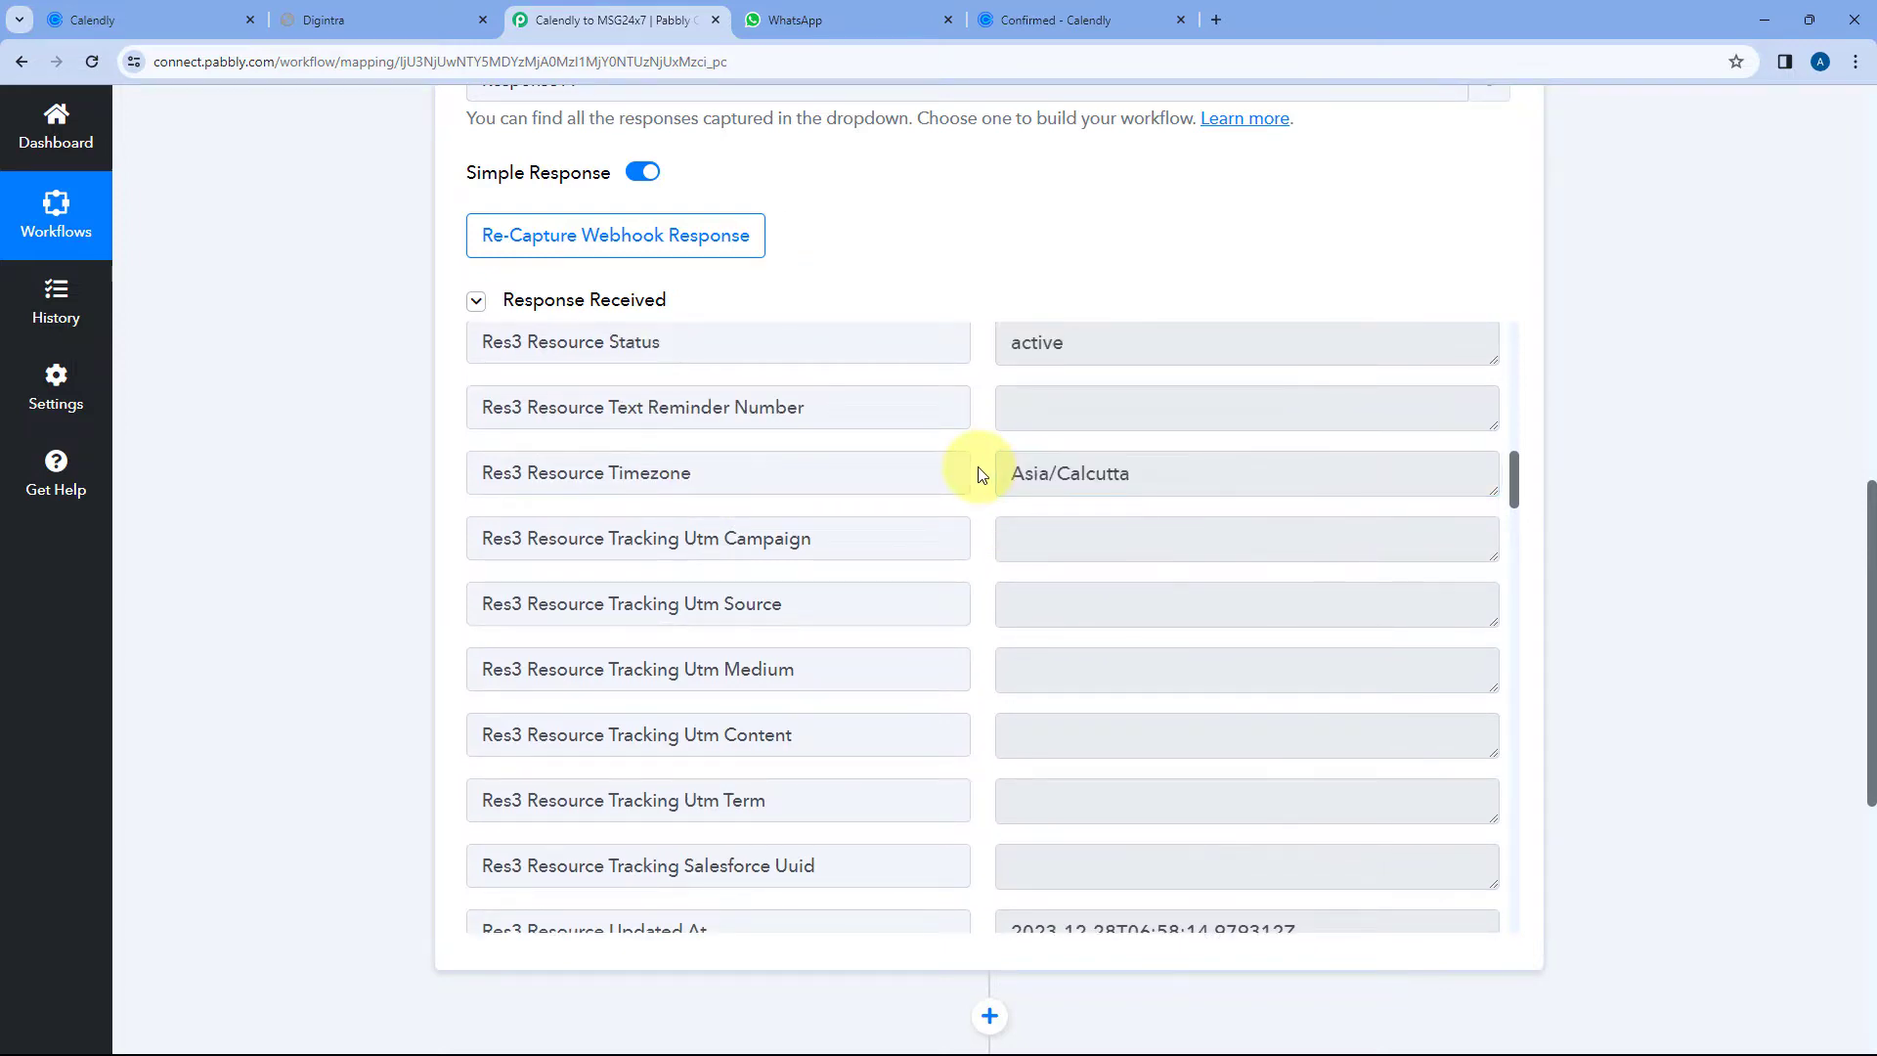
scroll(983, 474, down, 5)
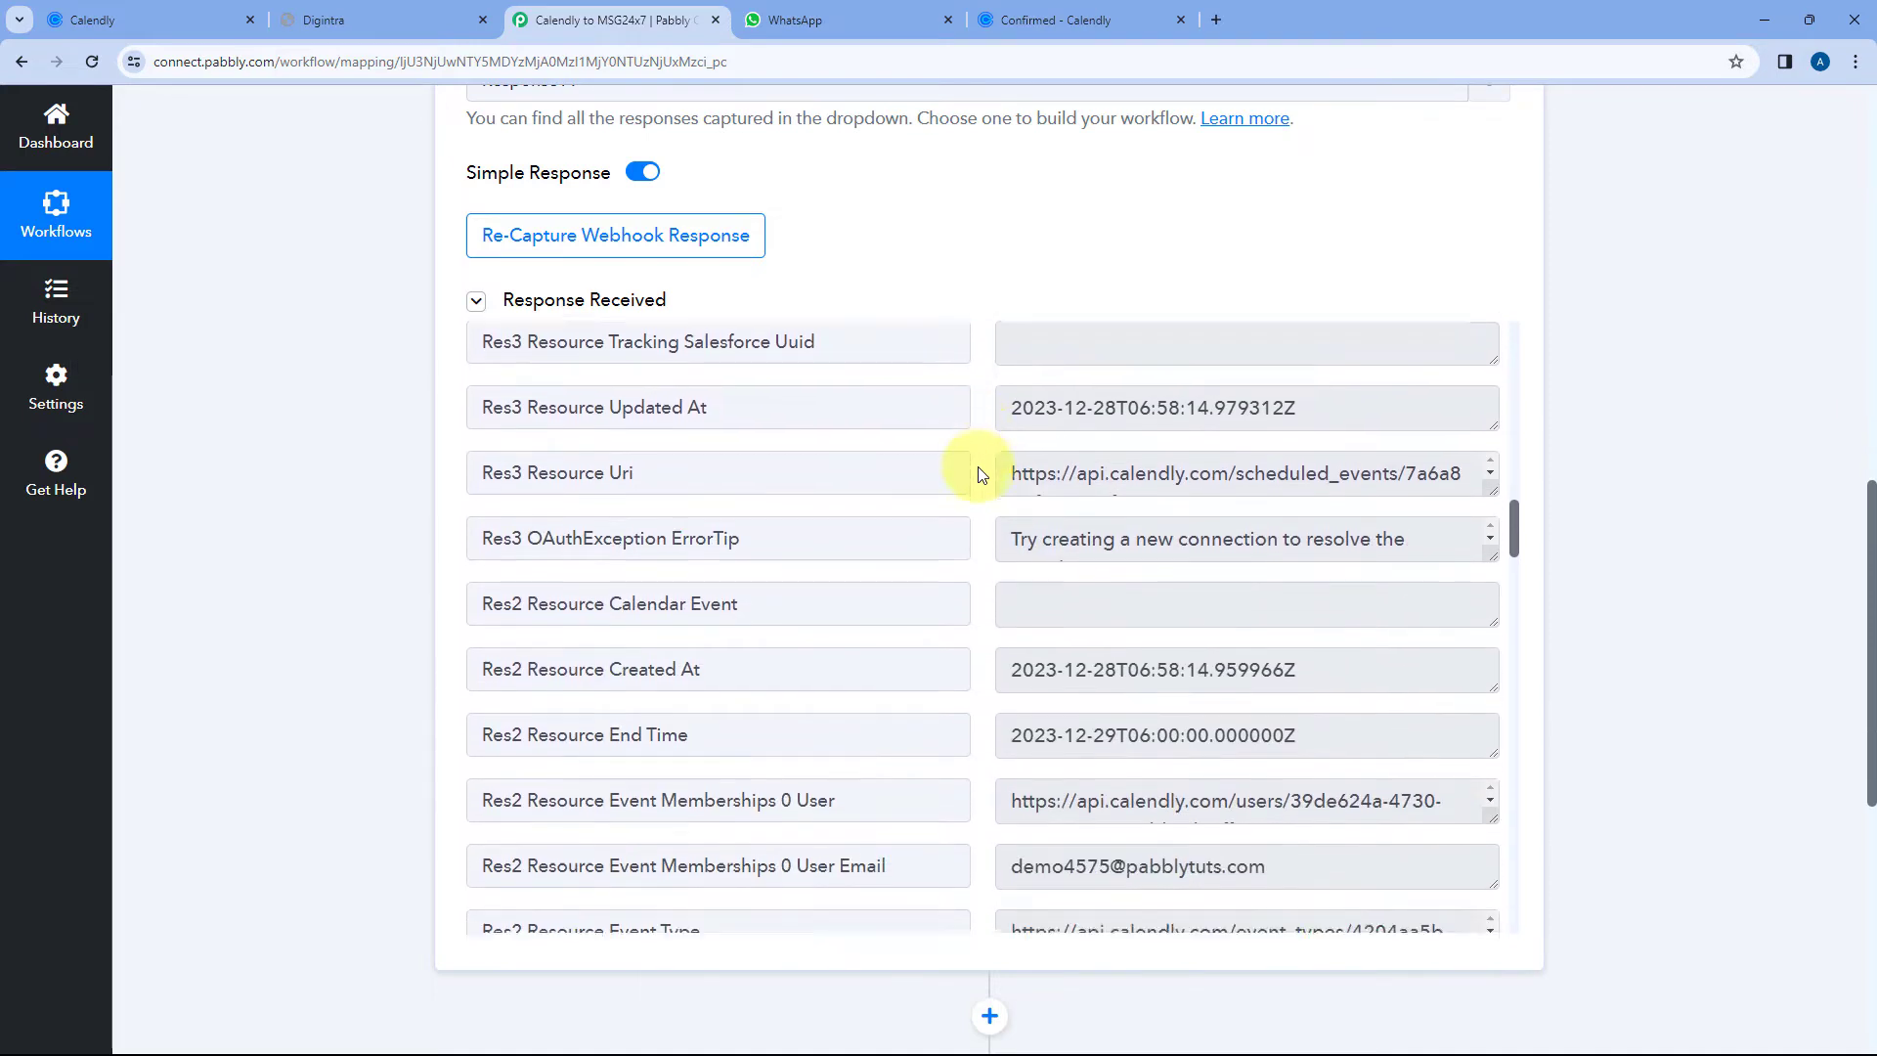
scroll(977, 474, down, 4)
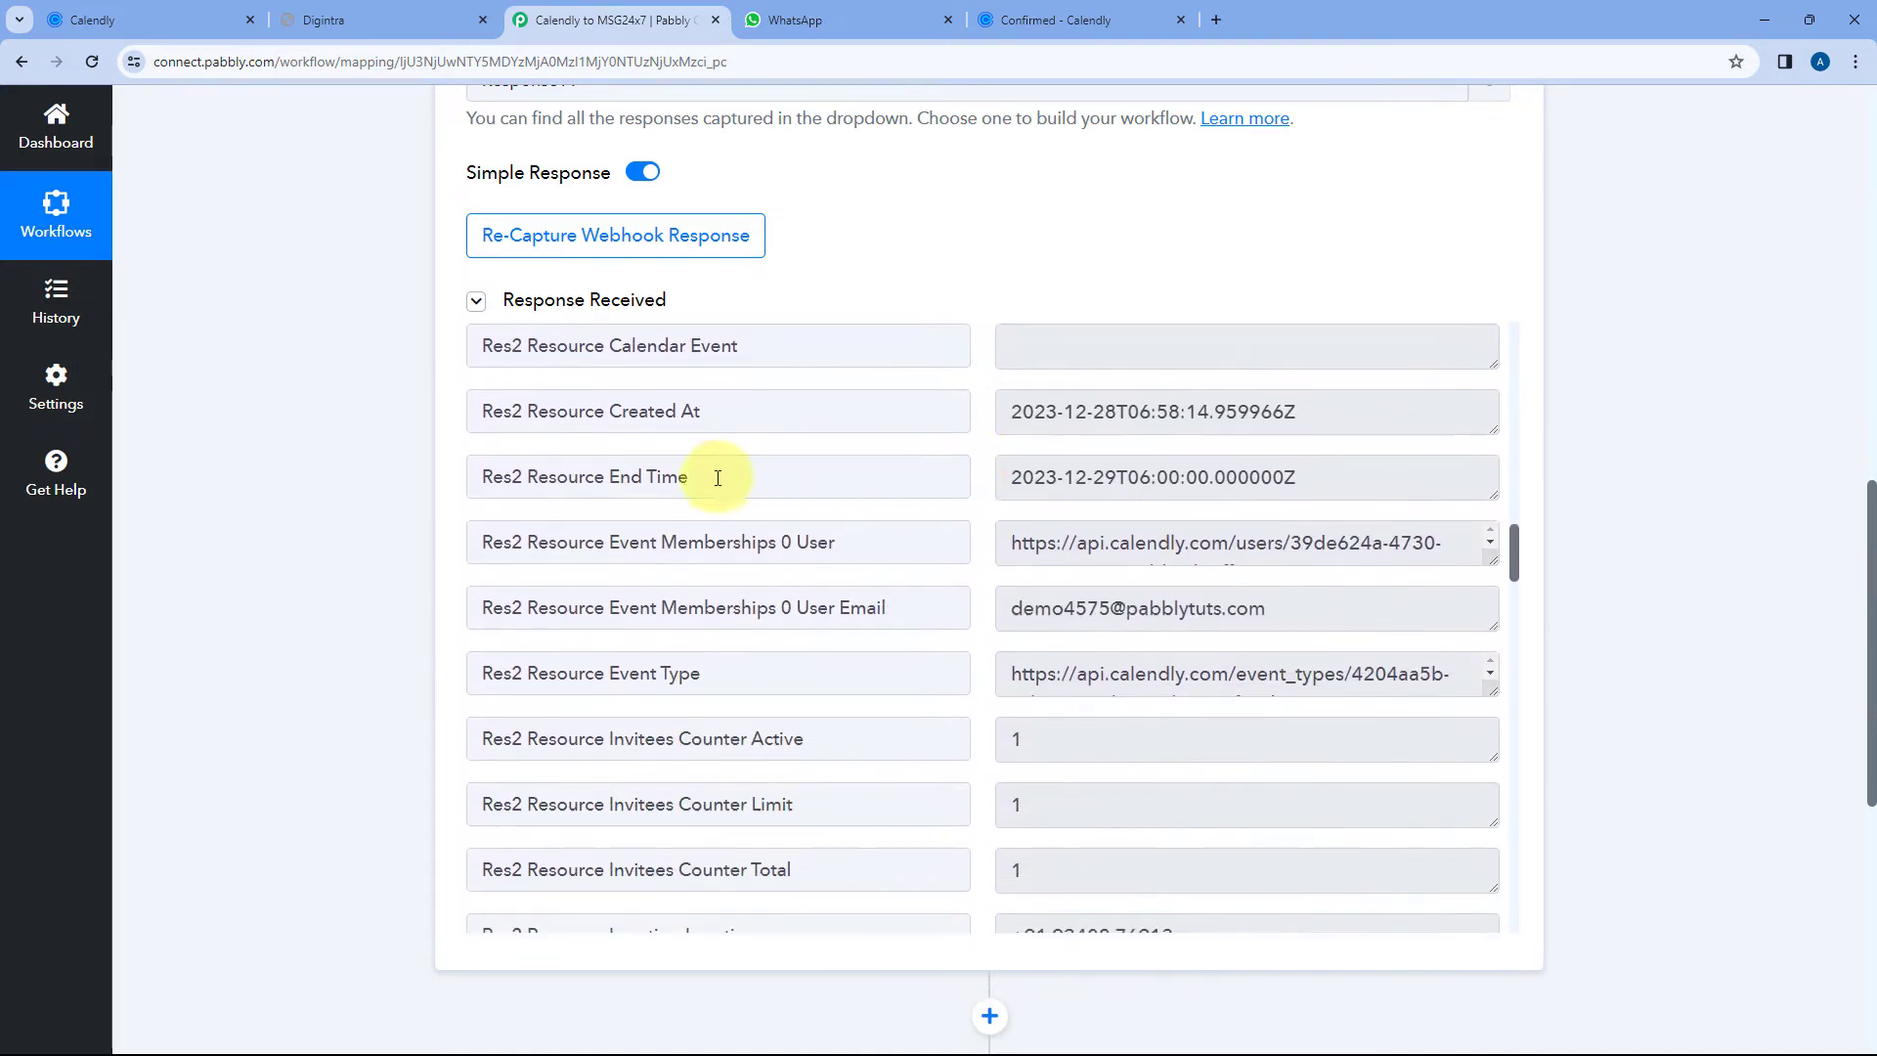
drag(717, 478, 618, 480)
click(168, 16)
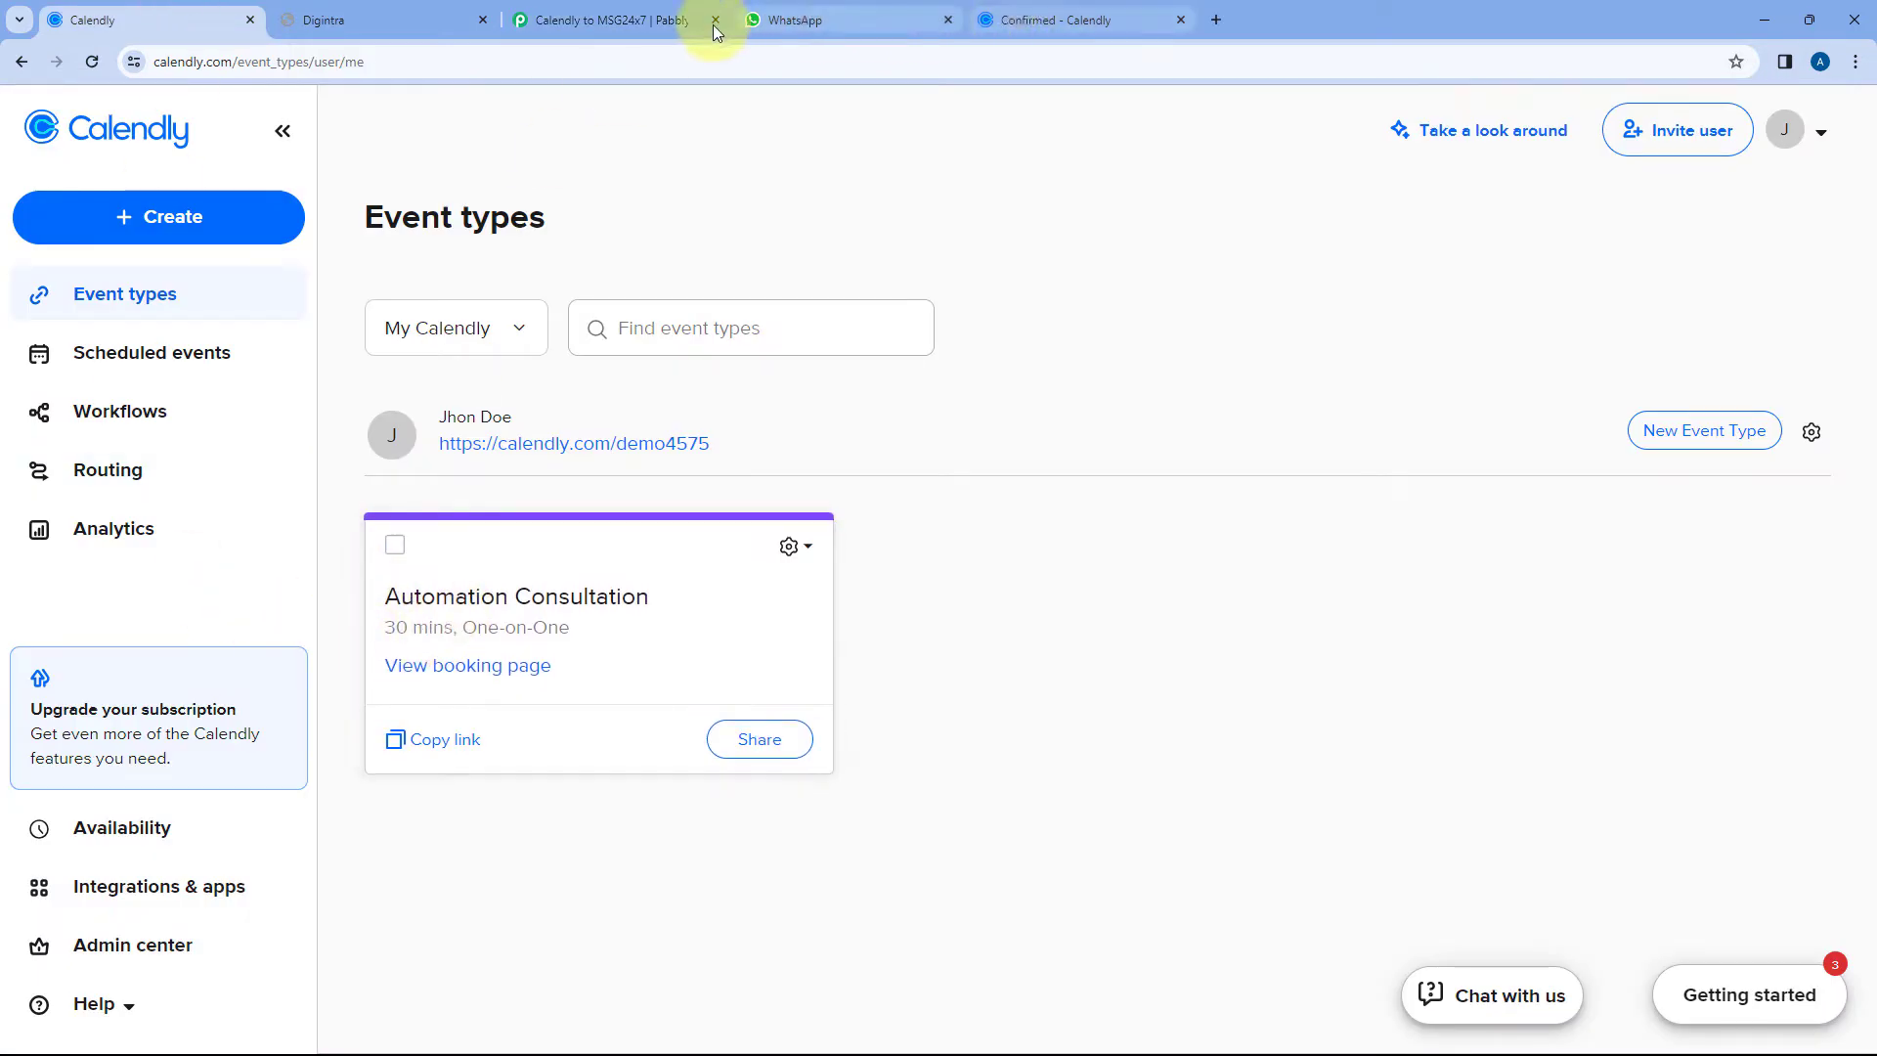
- Compare the captured End Time value with the booking's 11:30am end time on the confirmation page
click(636, 21)
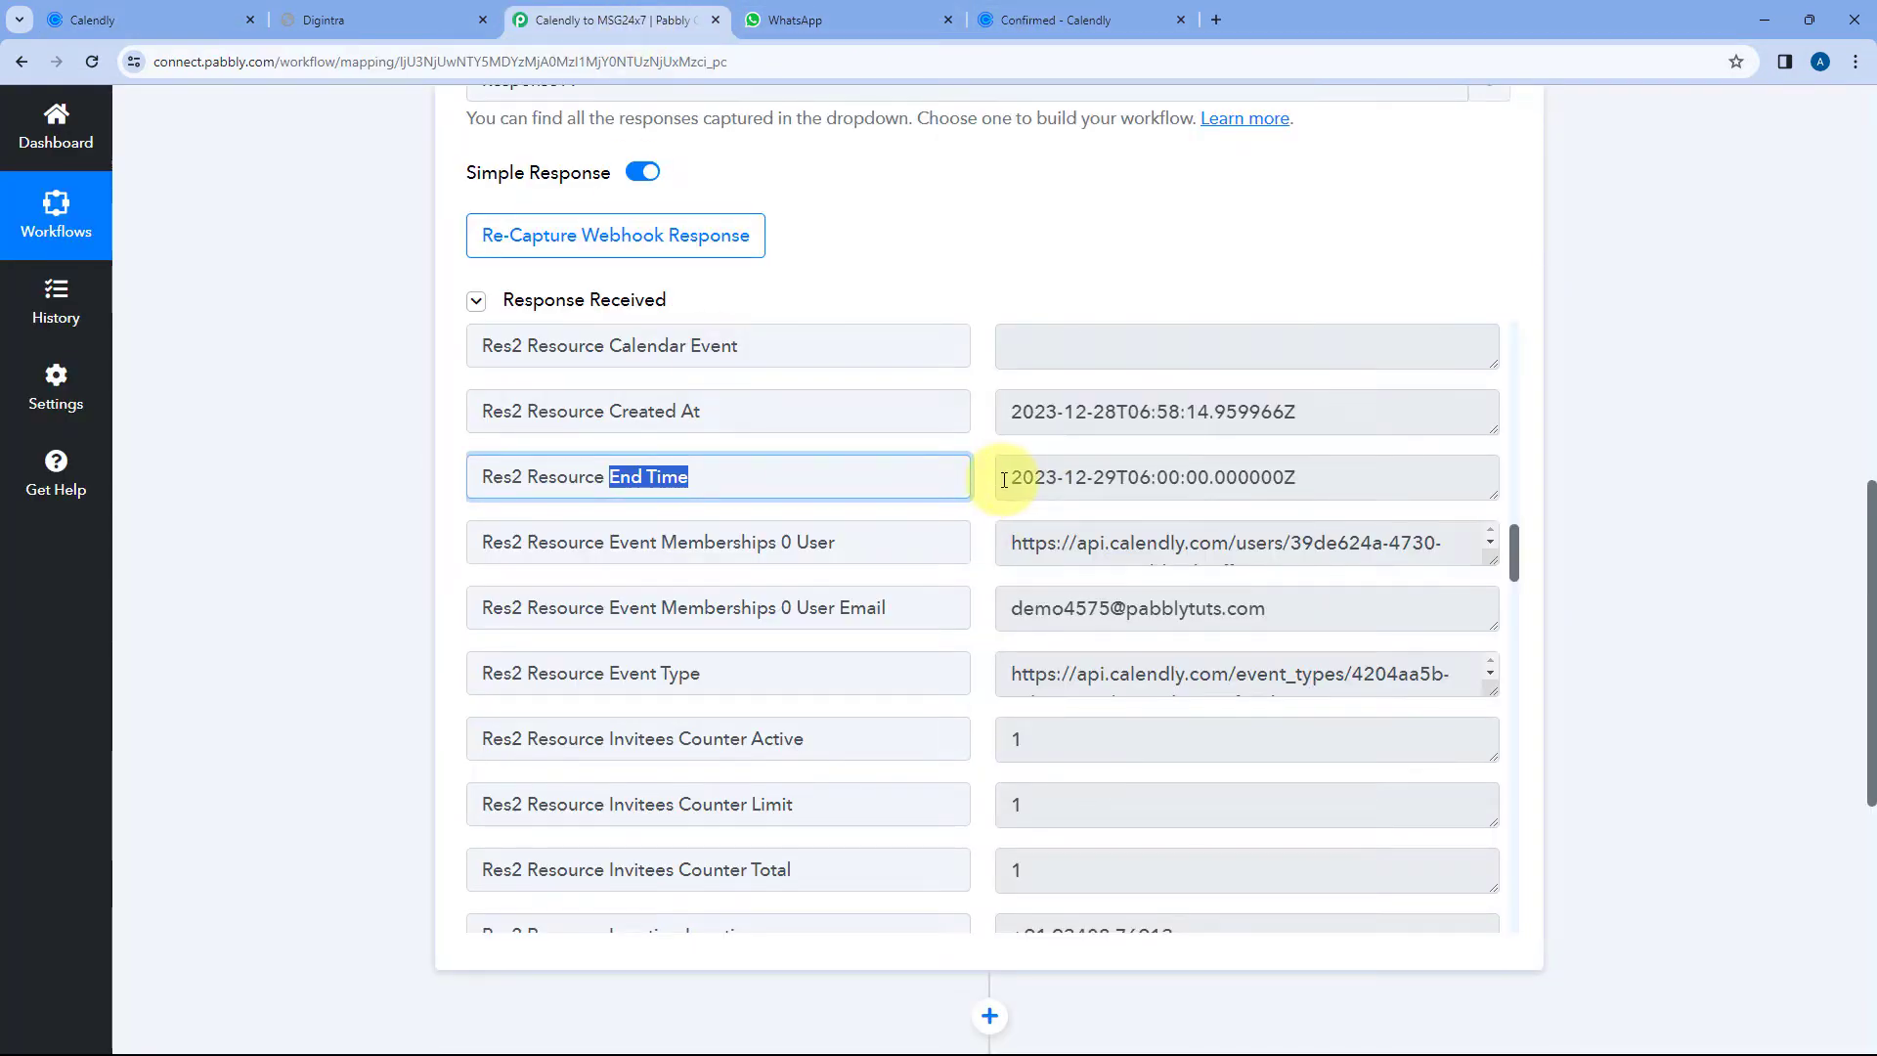
drag(1004, 480, 1316, 458)
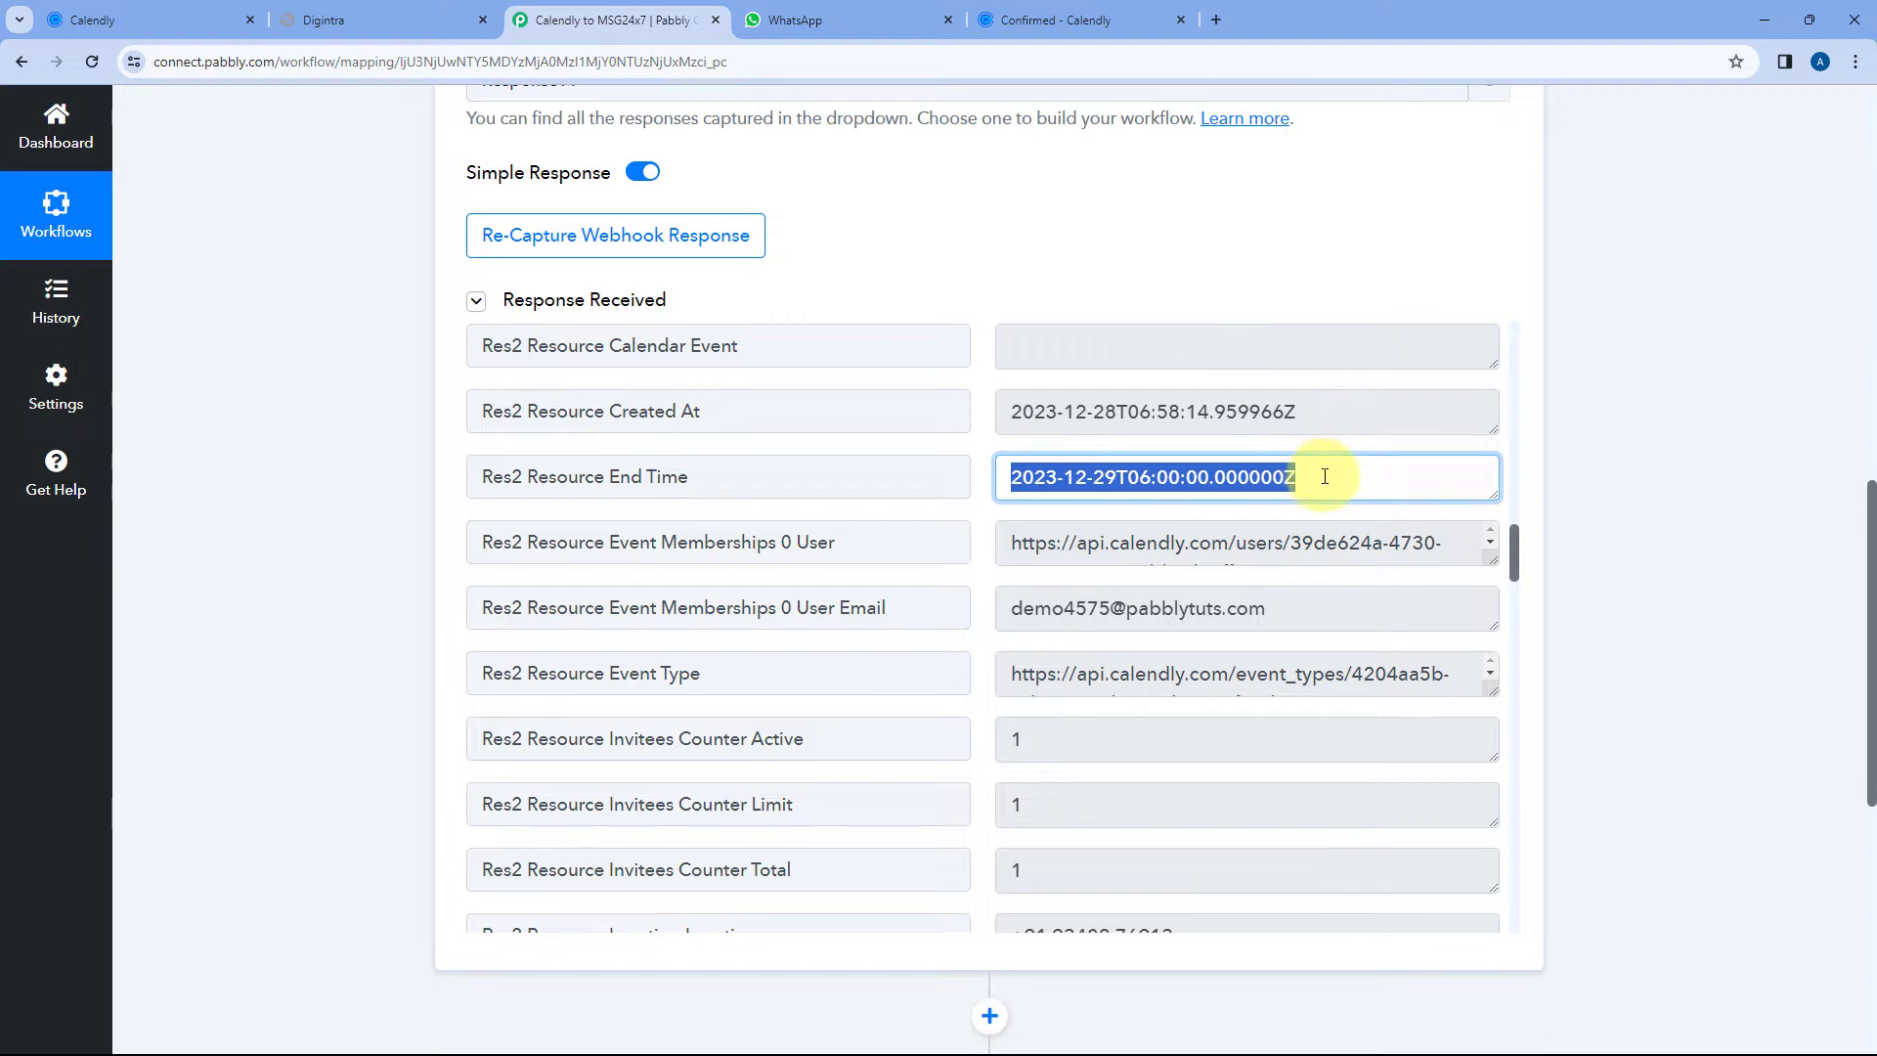
click(1036, 19)
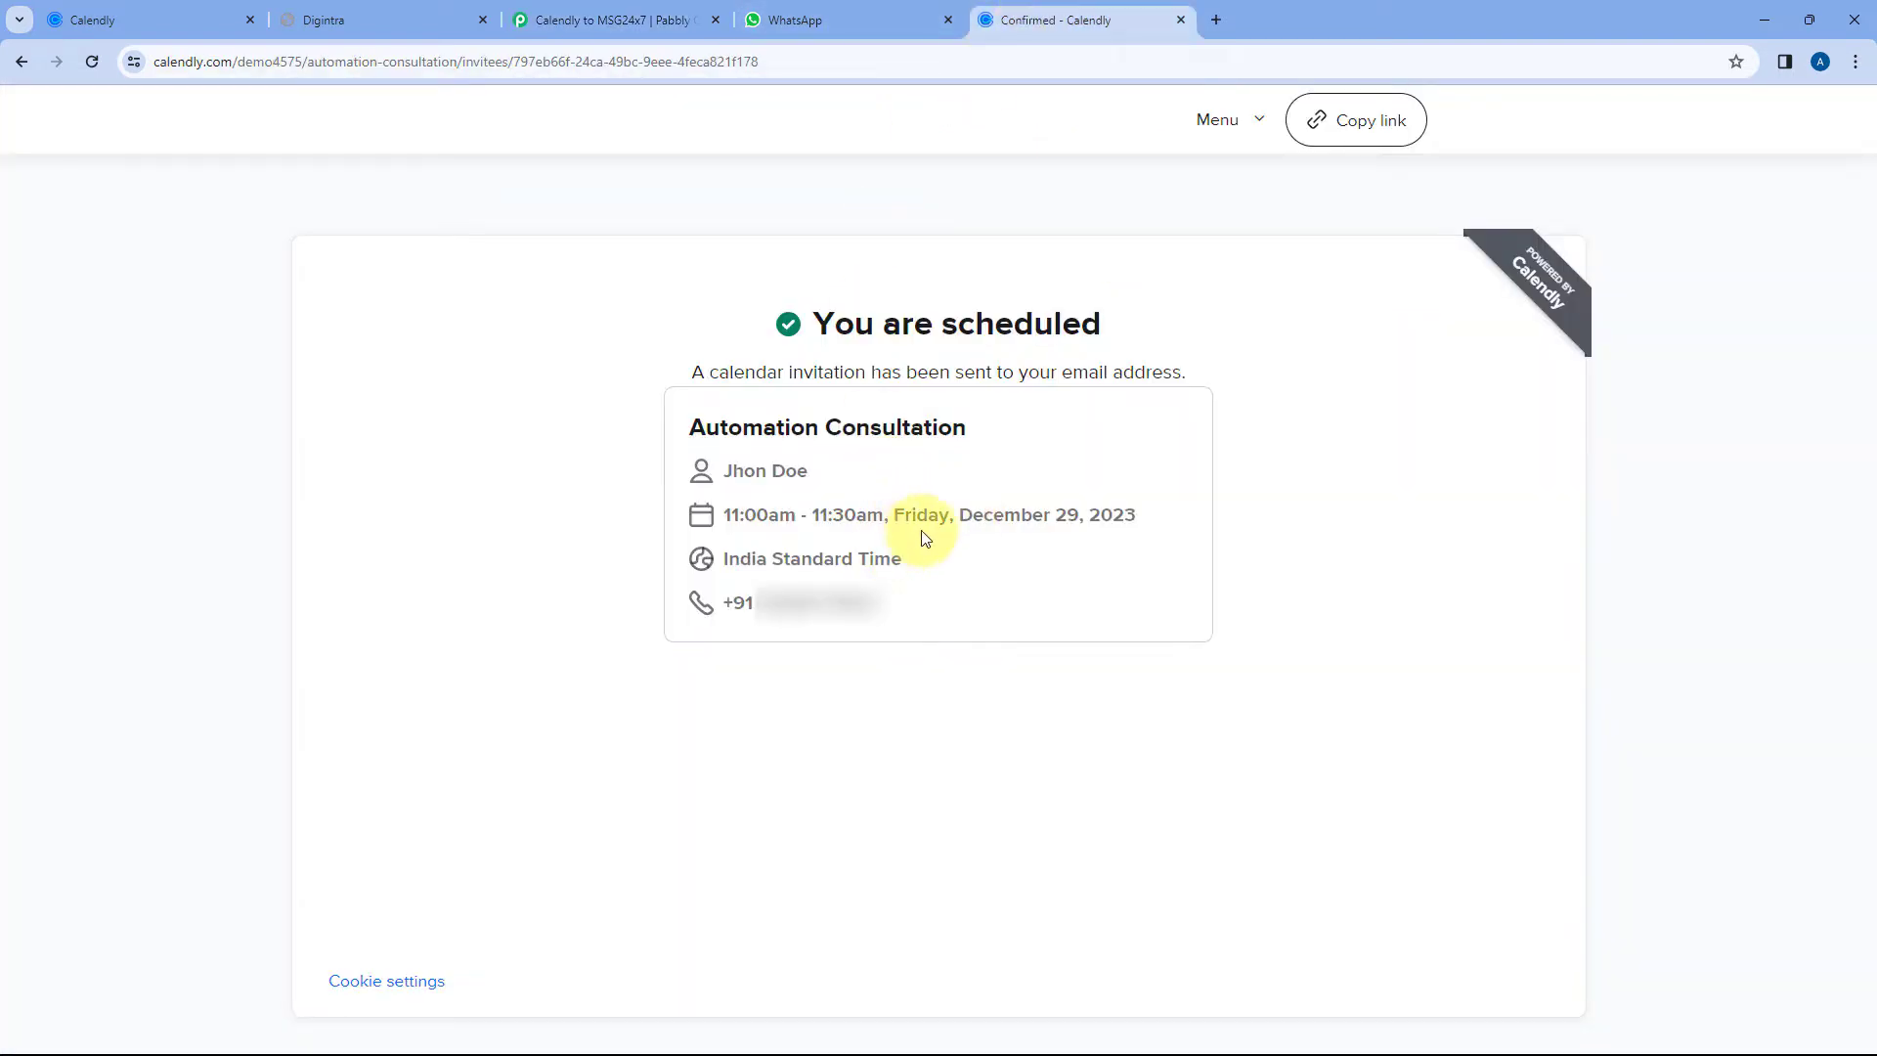
double_click(819, 514)
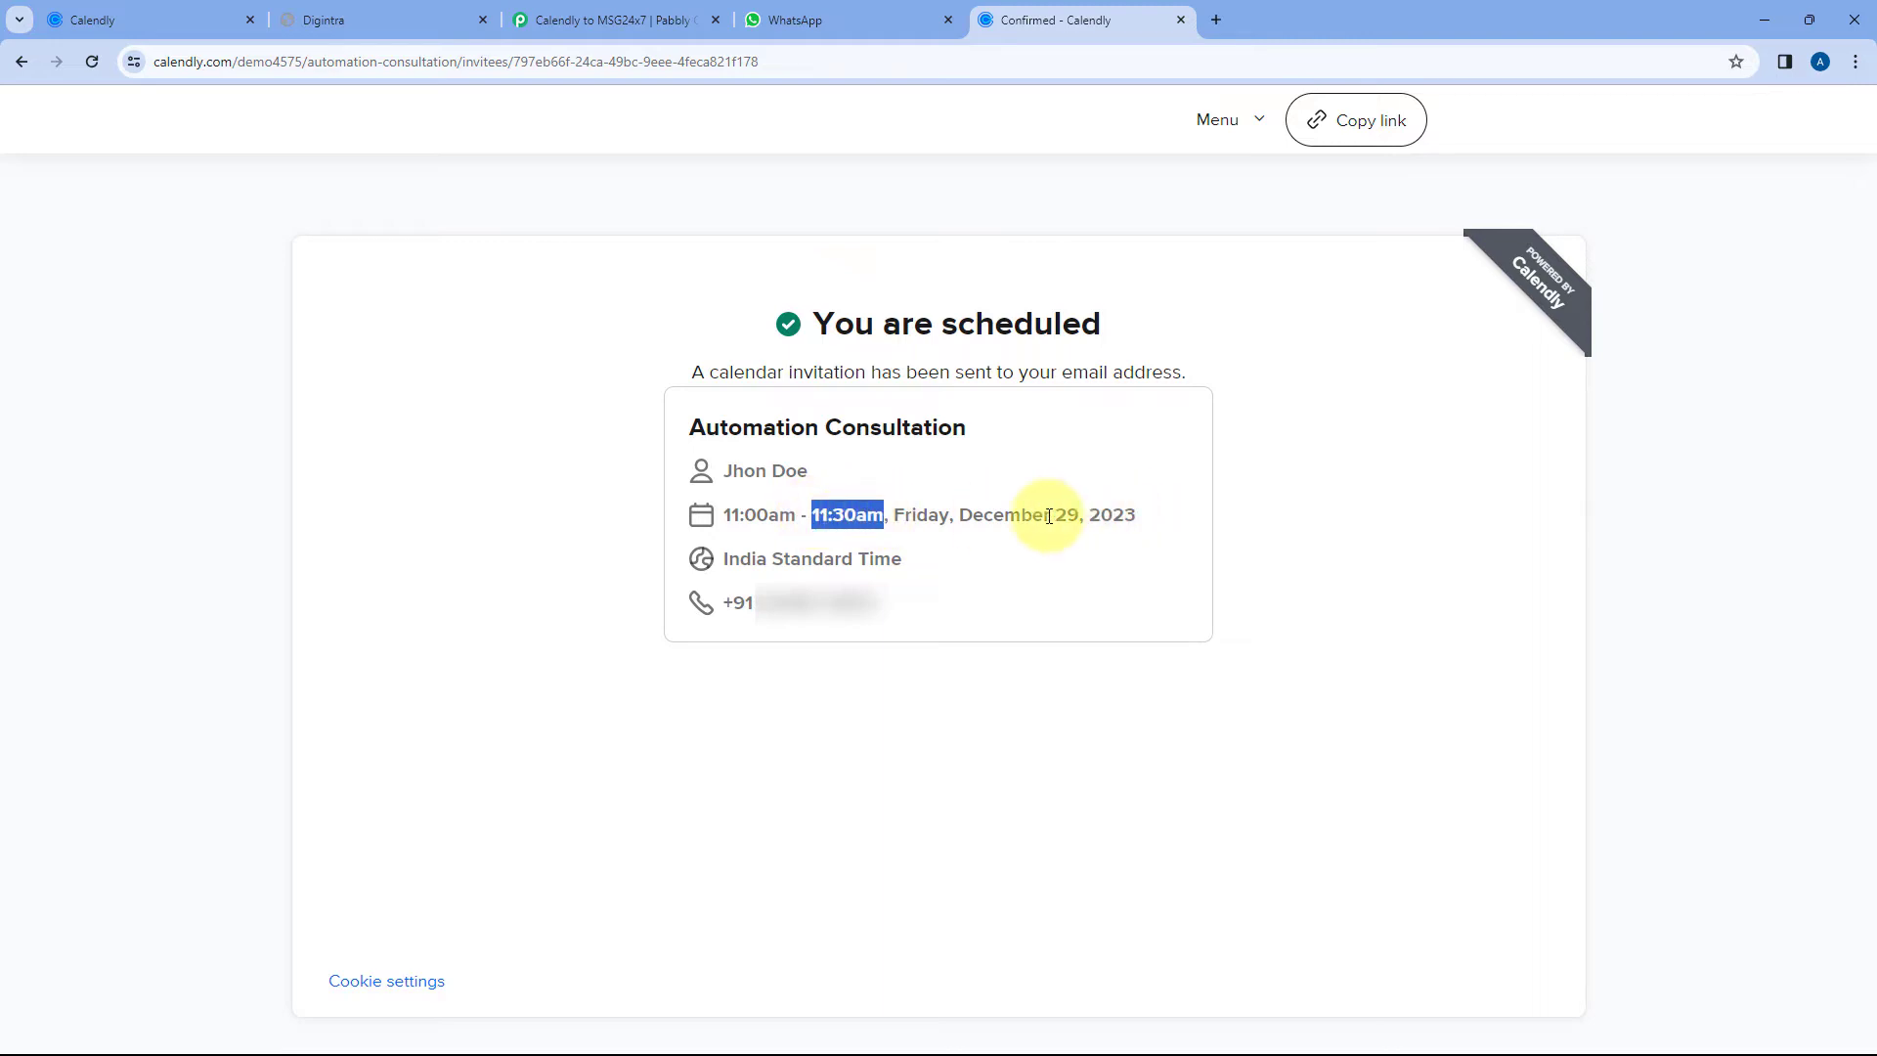
click(611, 20)
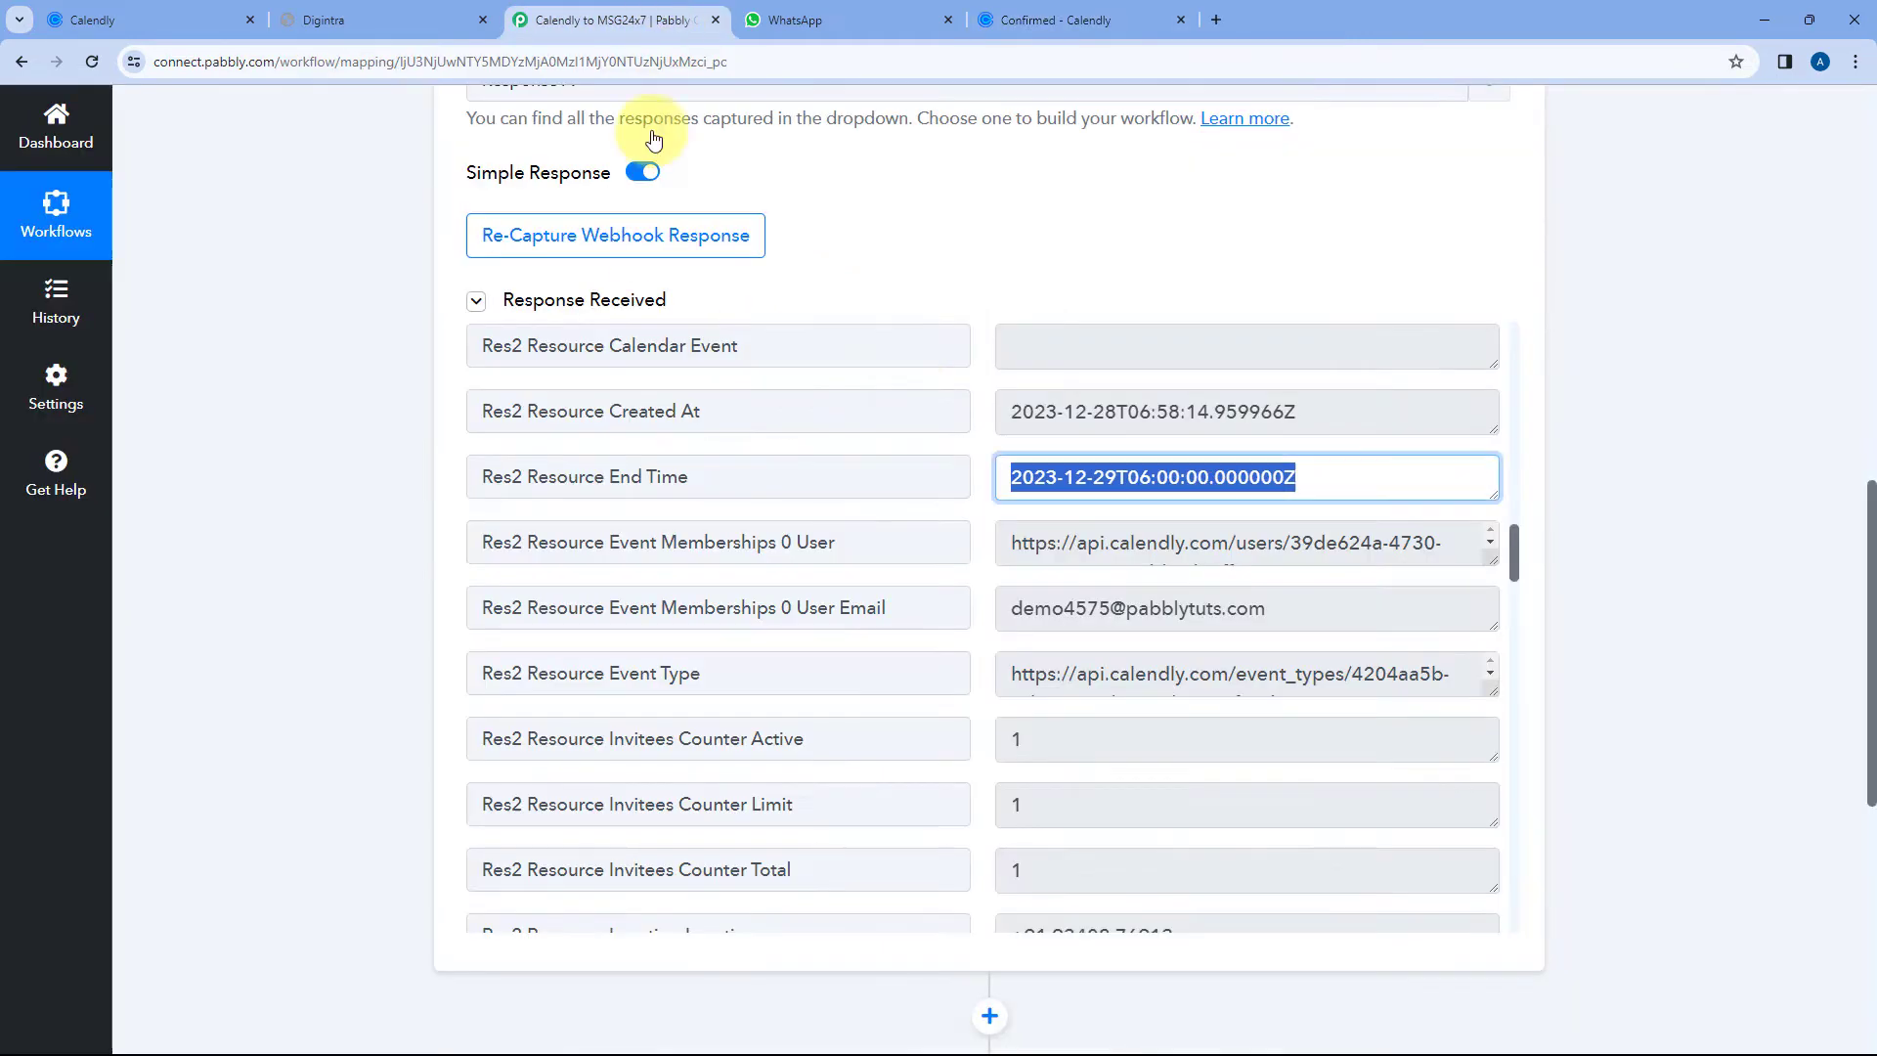
click(1050, 471)
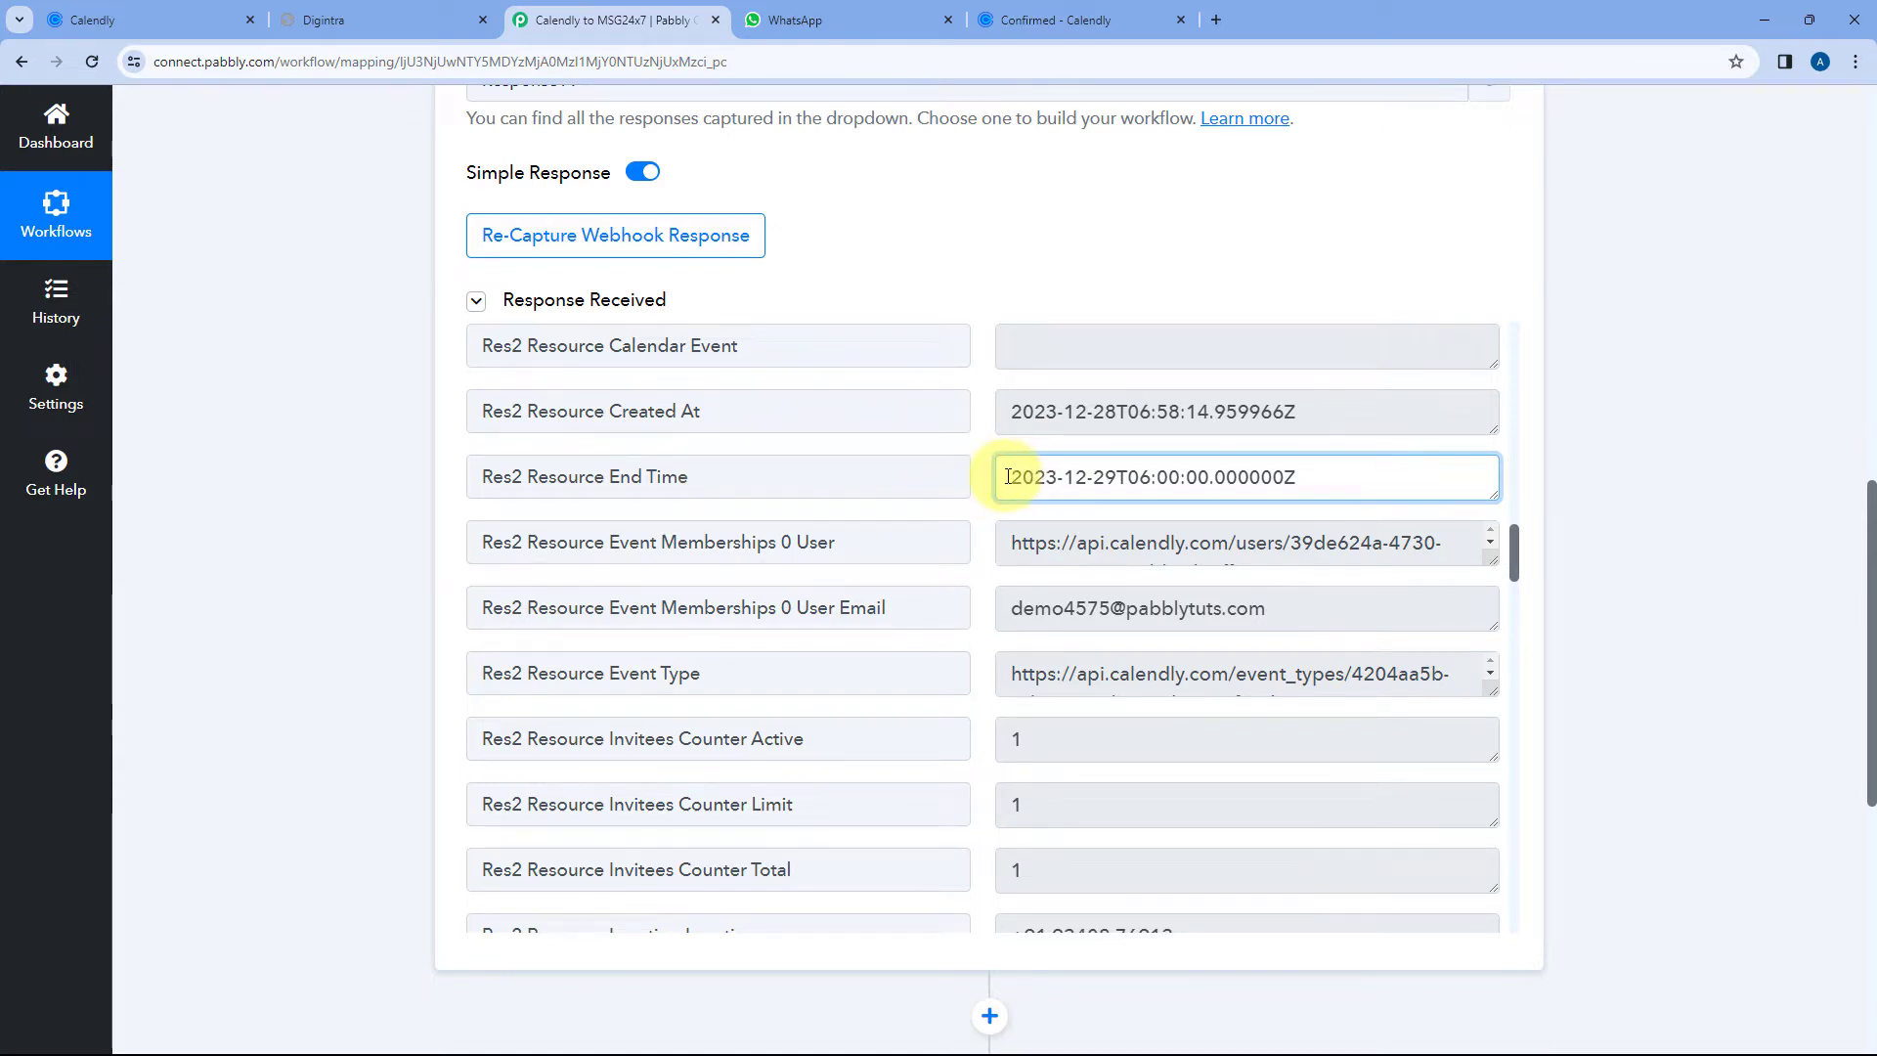
- Highlight End Time's date 2023-12-29 and time 06:00:00, then revisit the confirmation page
drag(1007, 476, 1364, 485)
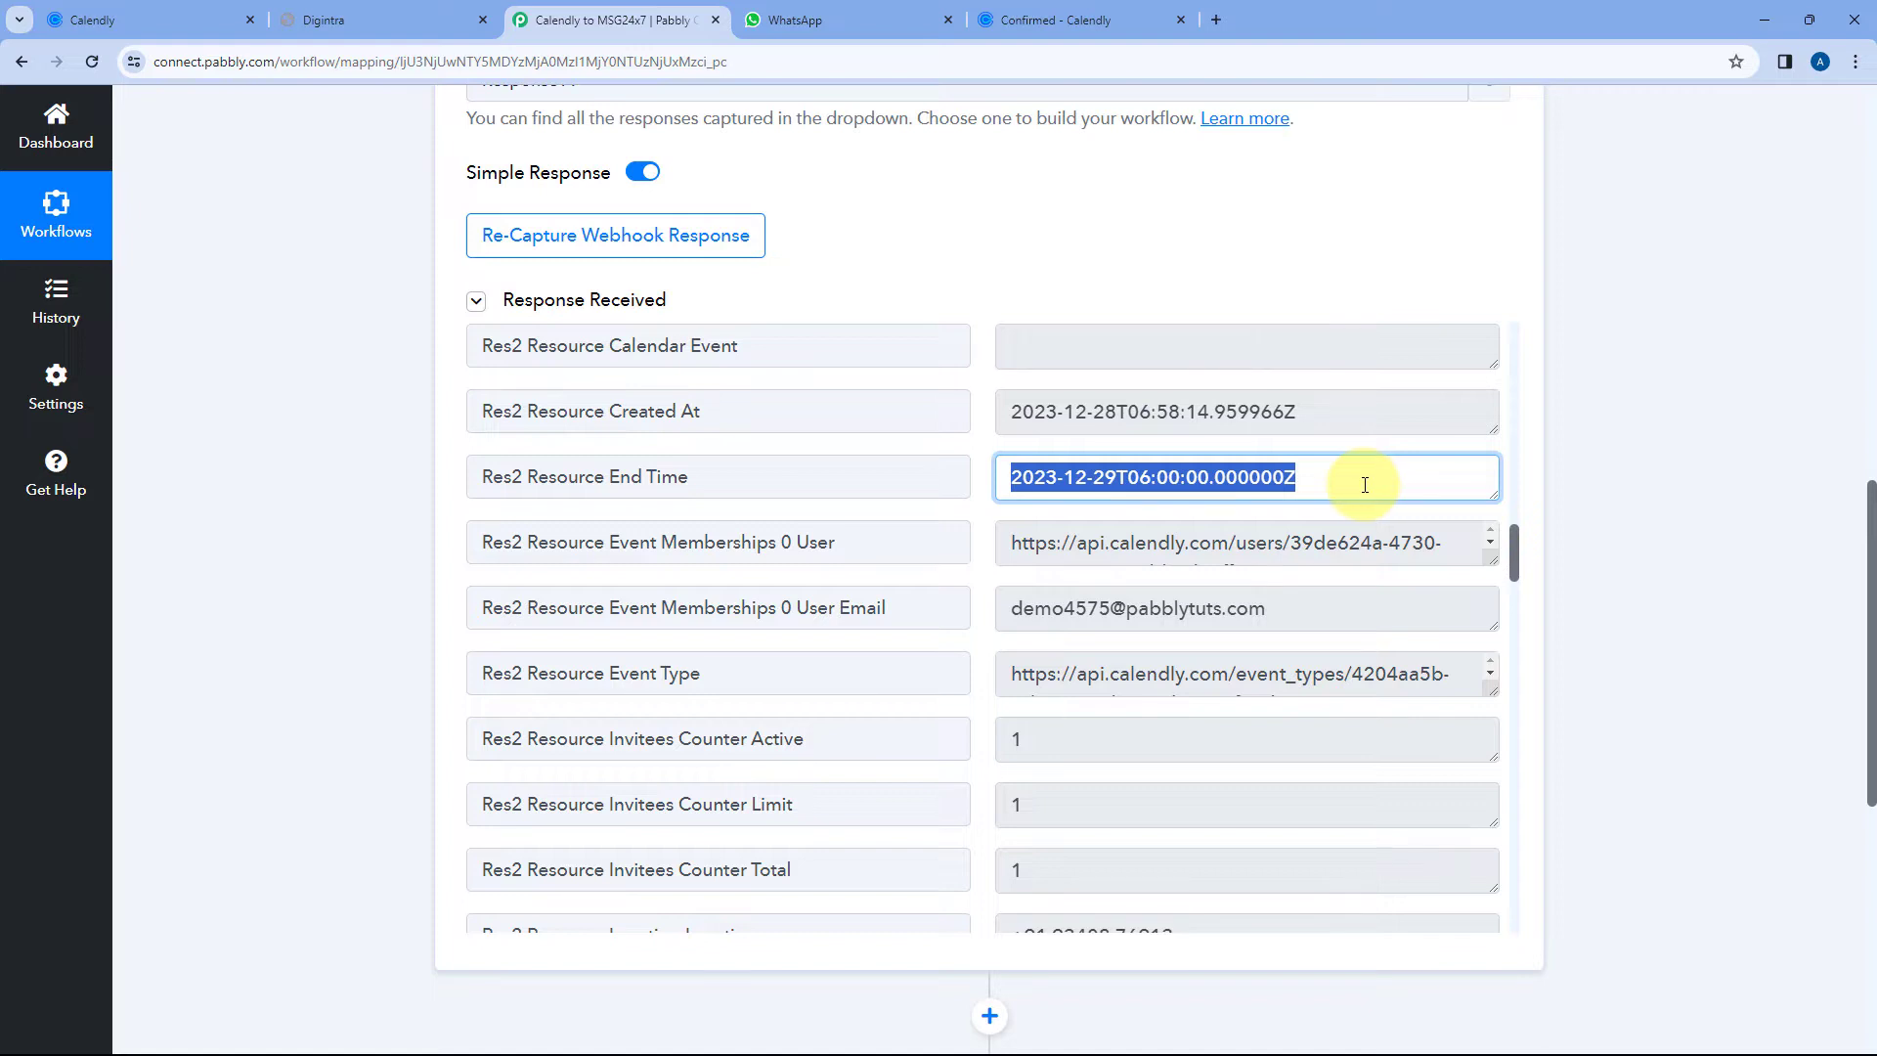
click(1364, 485)
drag(1115, 476, 1012, 472)
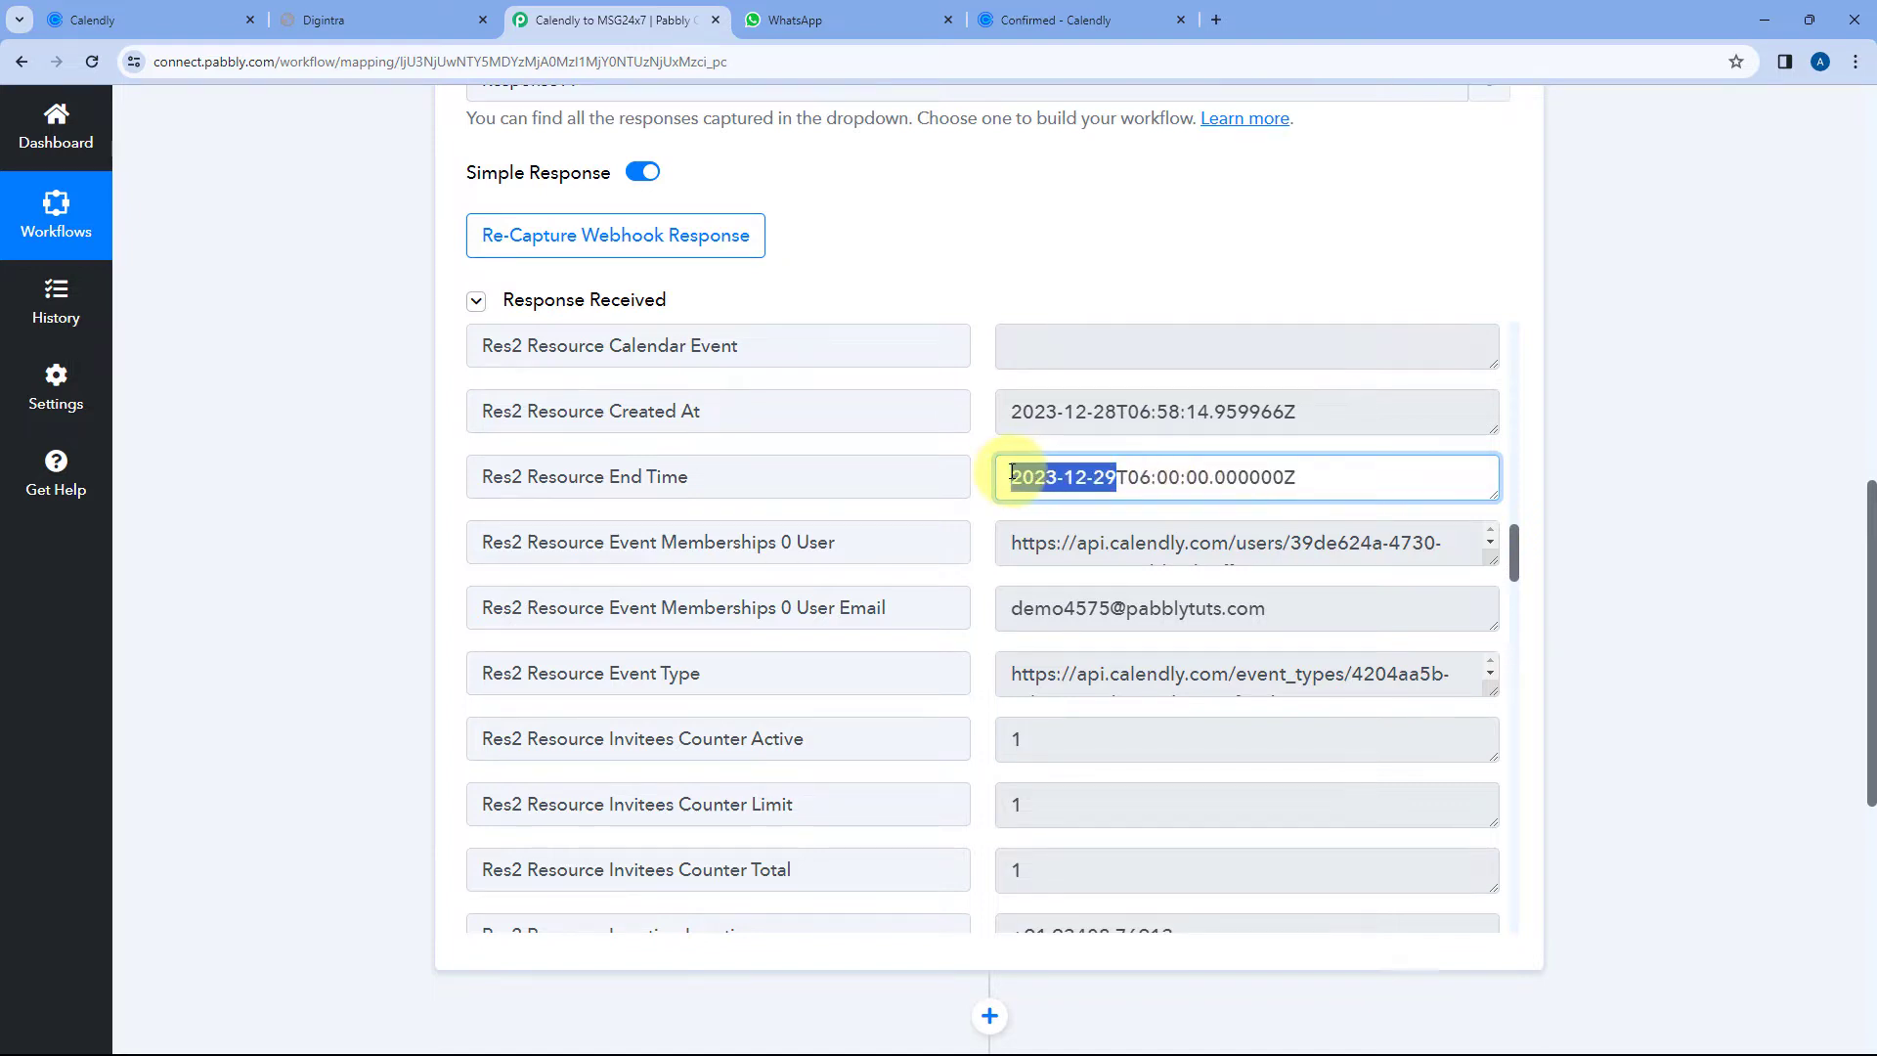
drag(1126, 479, 1203, 479)
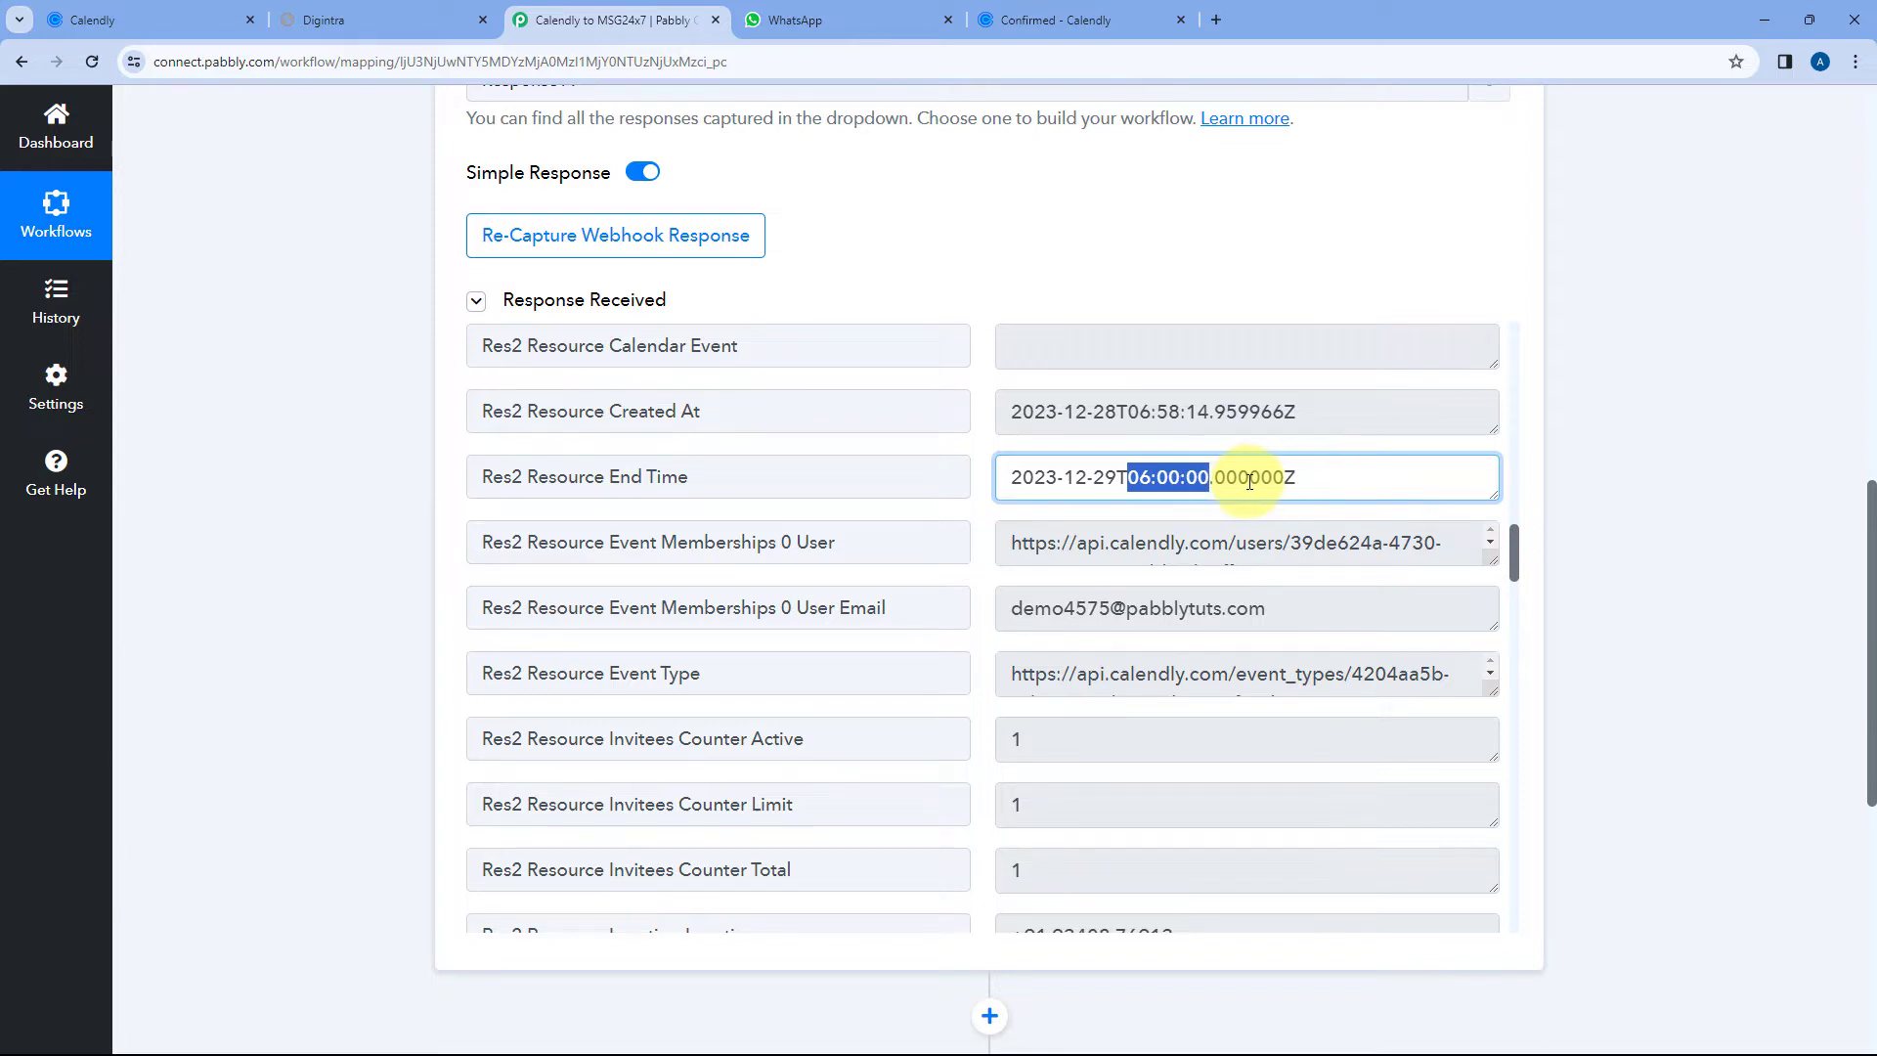
click(868, 9)
click(1100, 7)
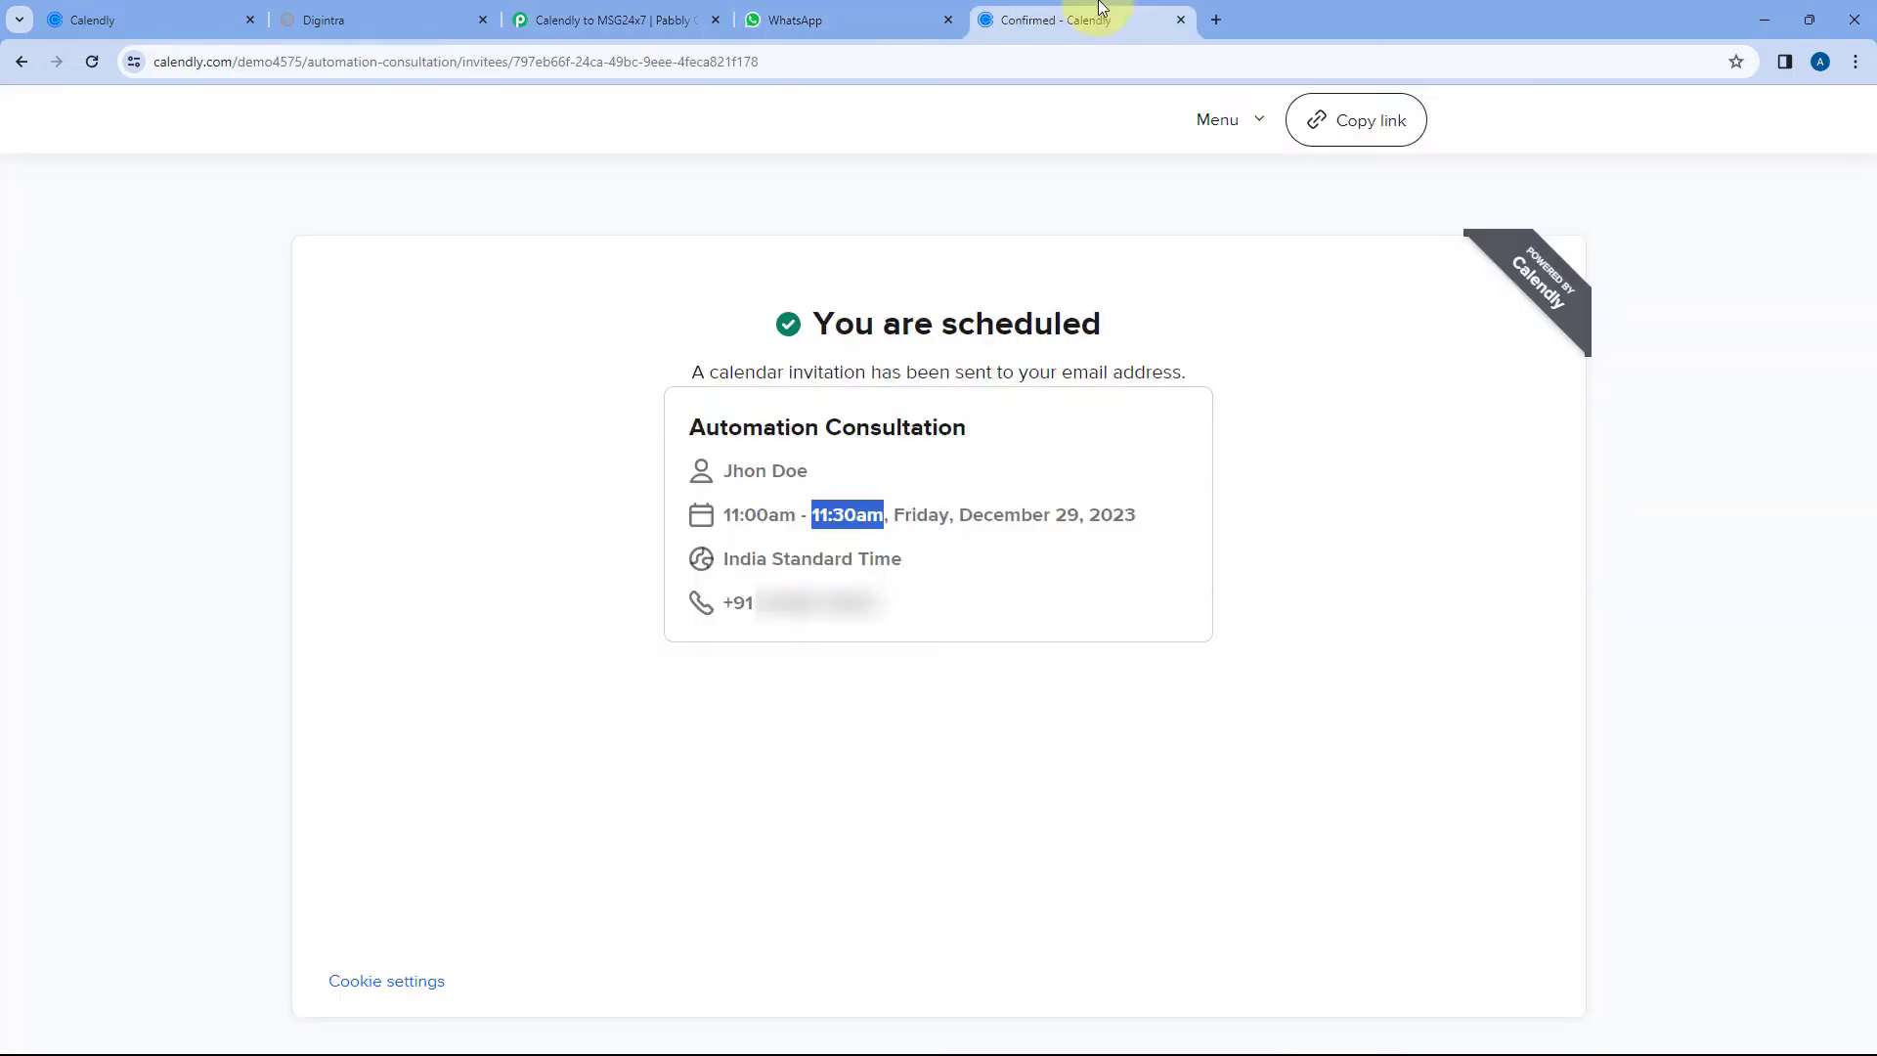
click(606, 509)
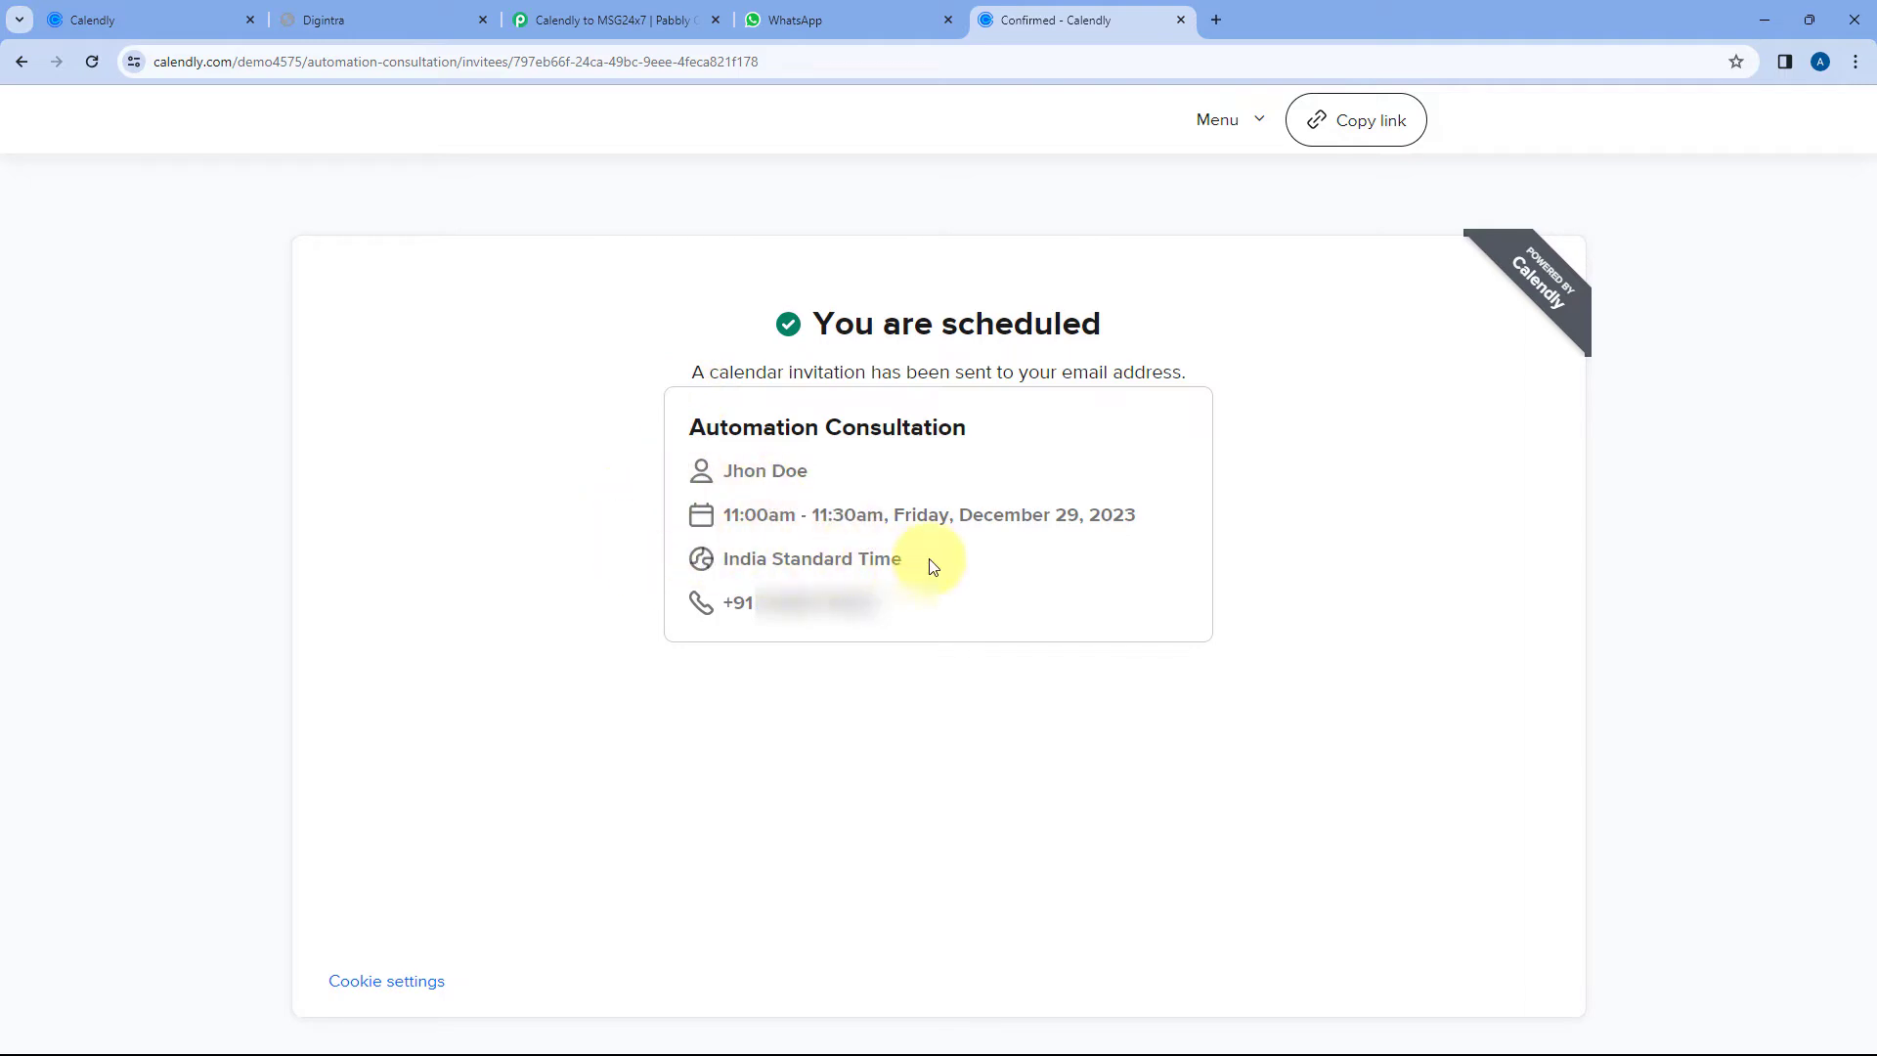
click(572, 8)
scroll(989, 599, up, 8)
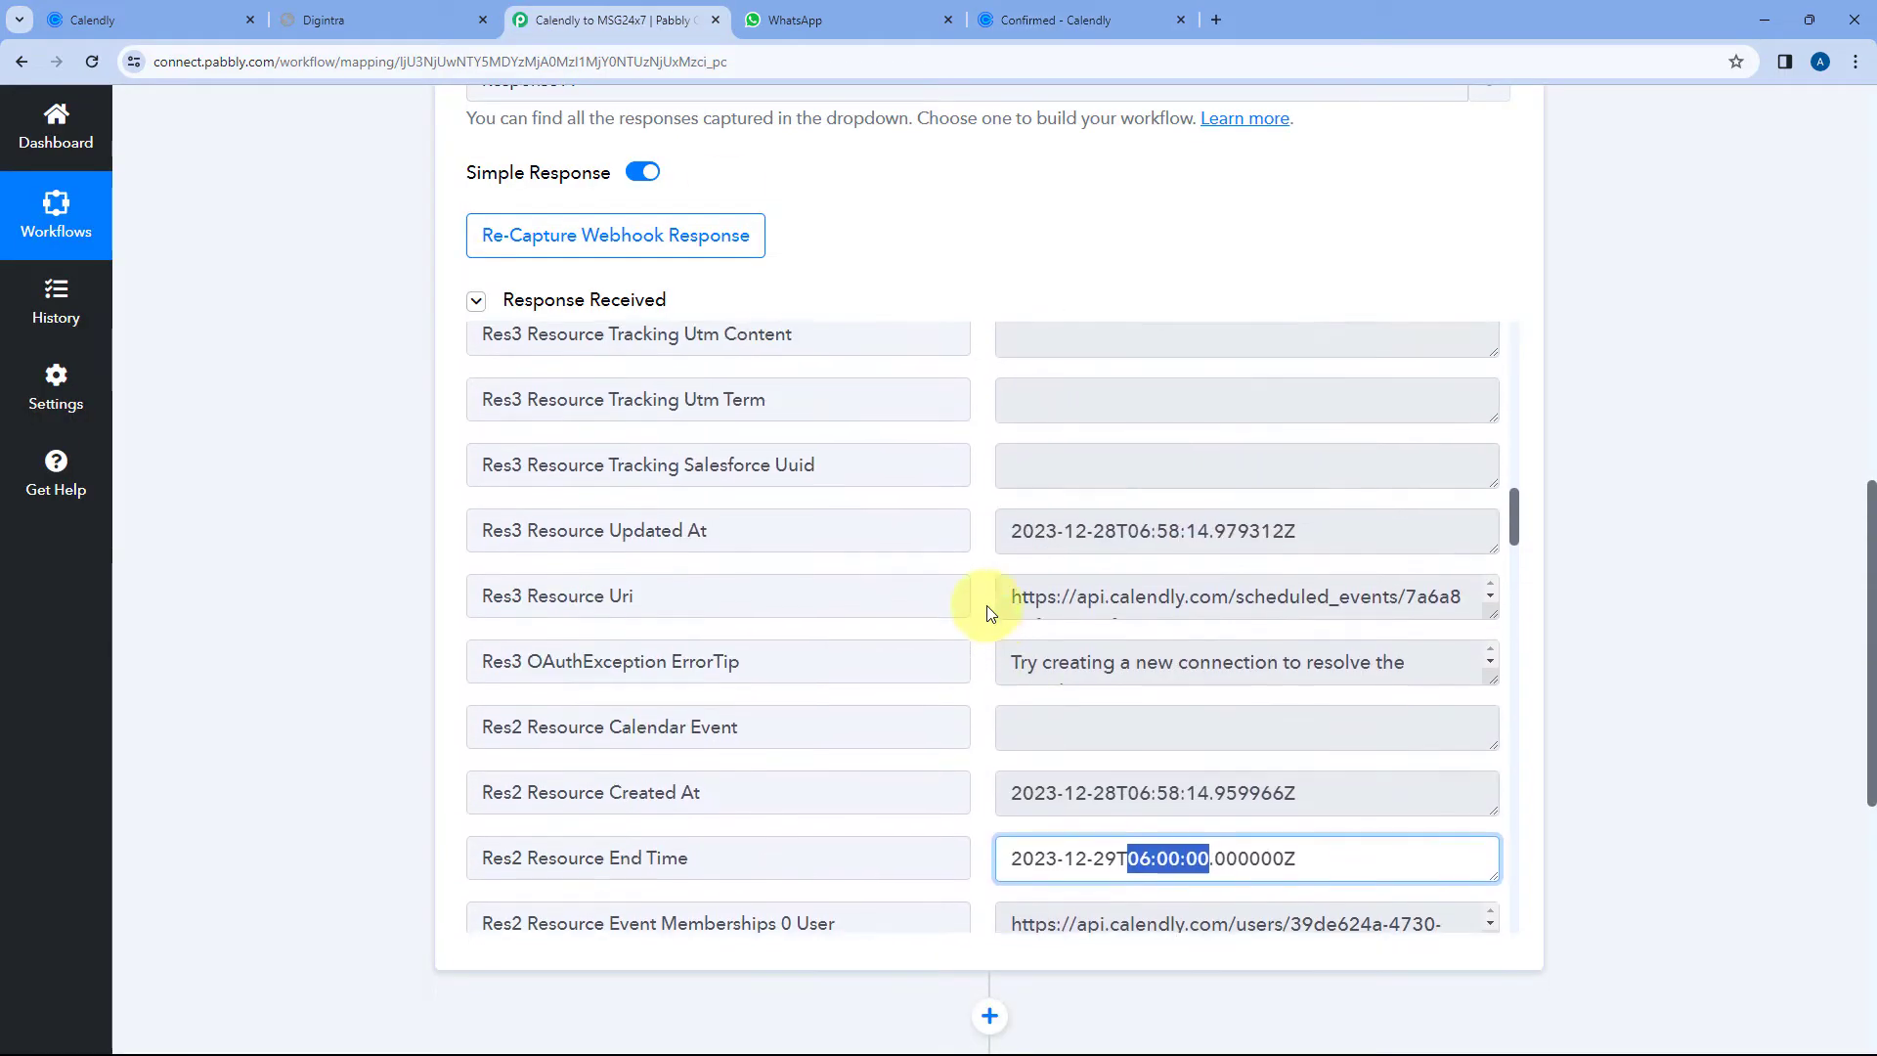
drag(1141, 487, 997, 479)
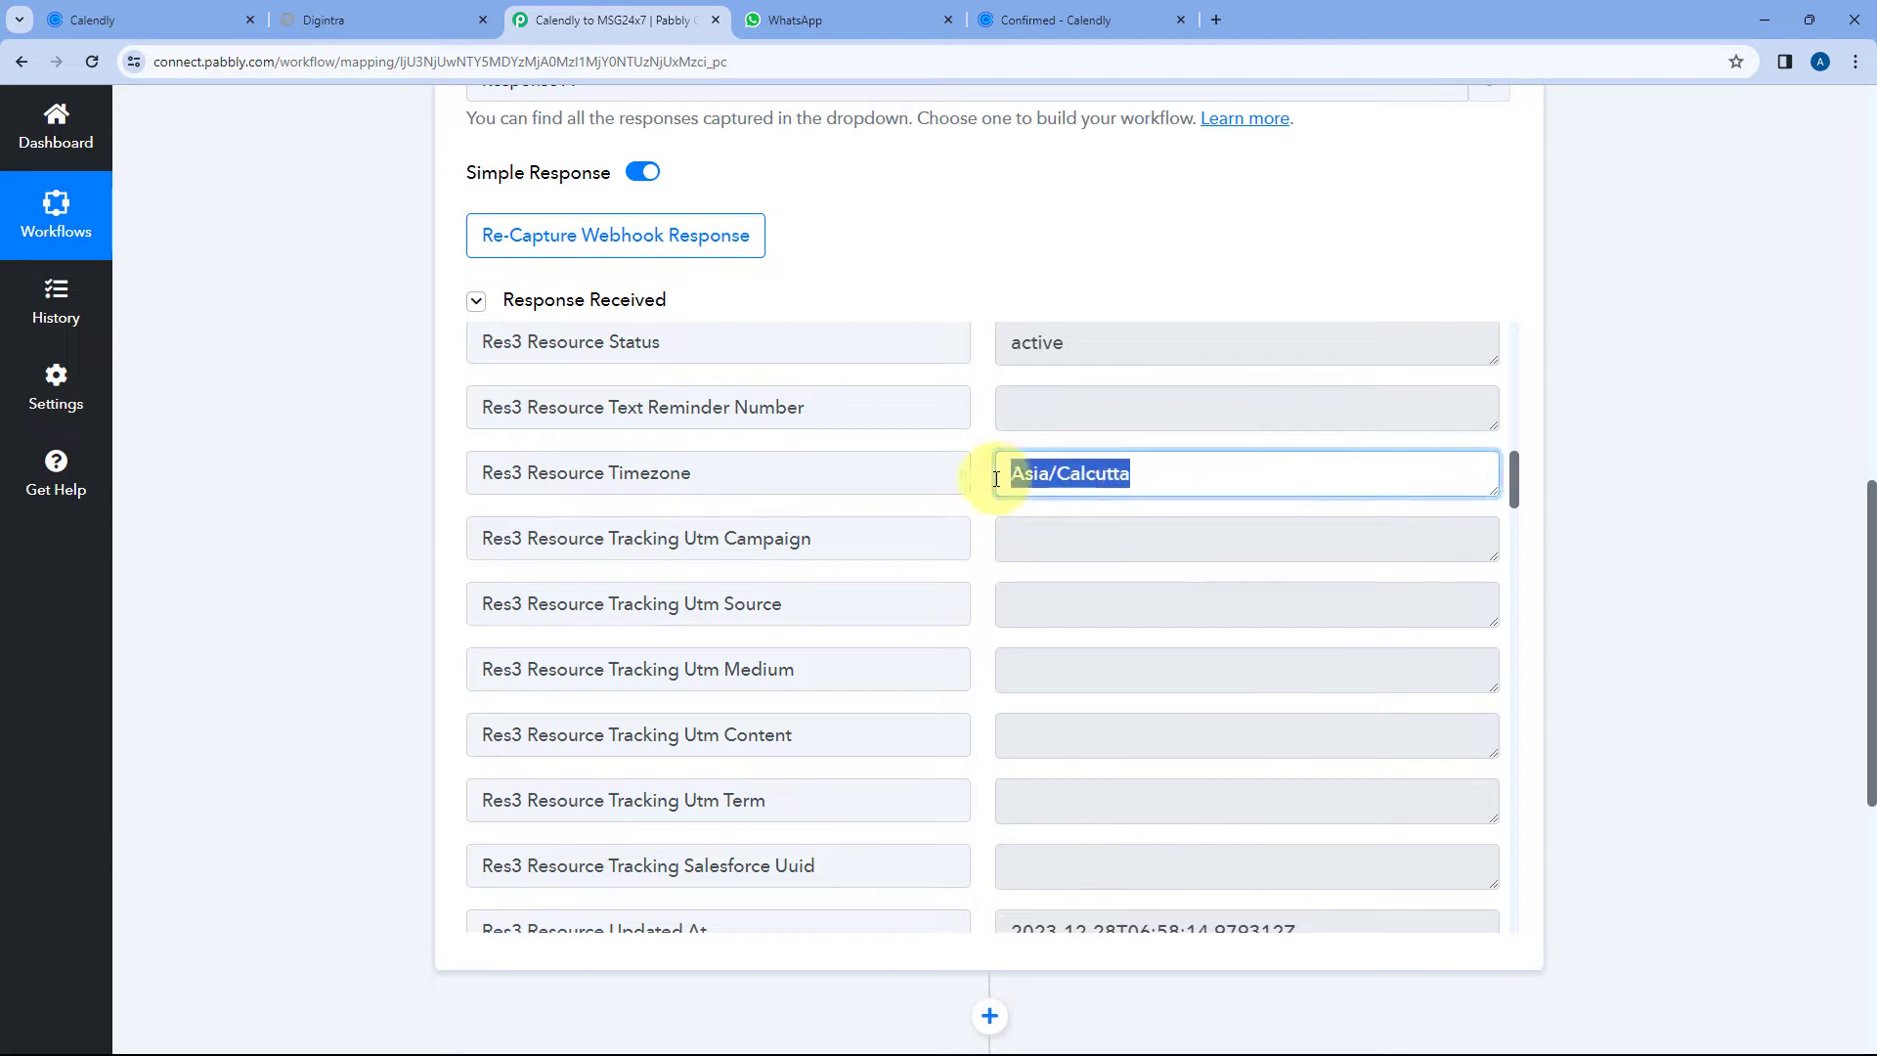
click(982, 536)
scroll(982, 537, down, 6)
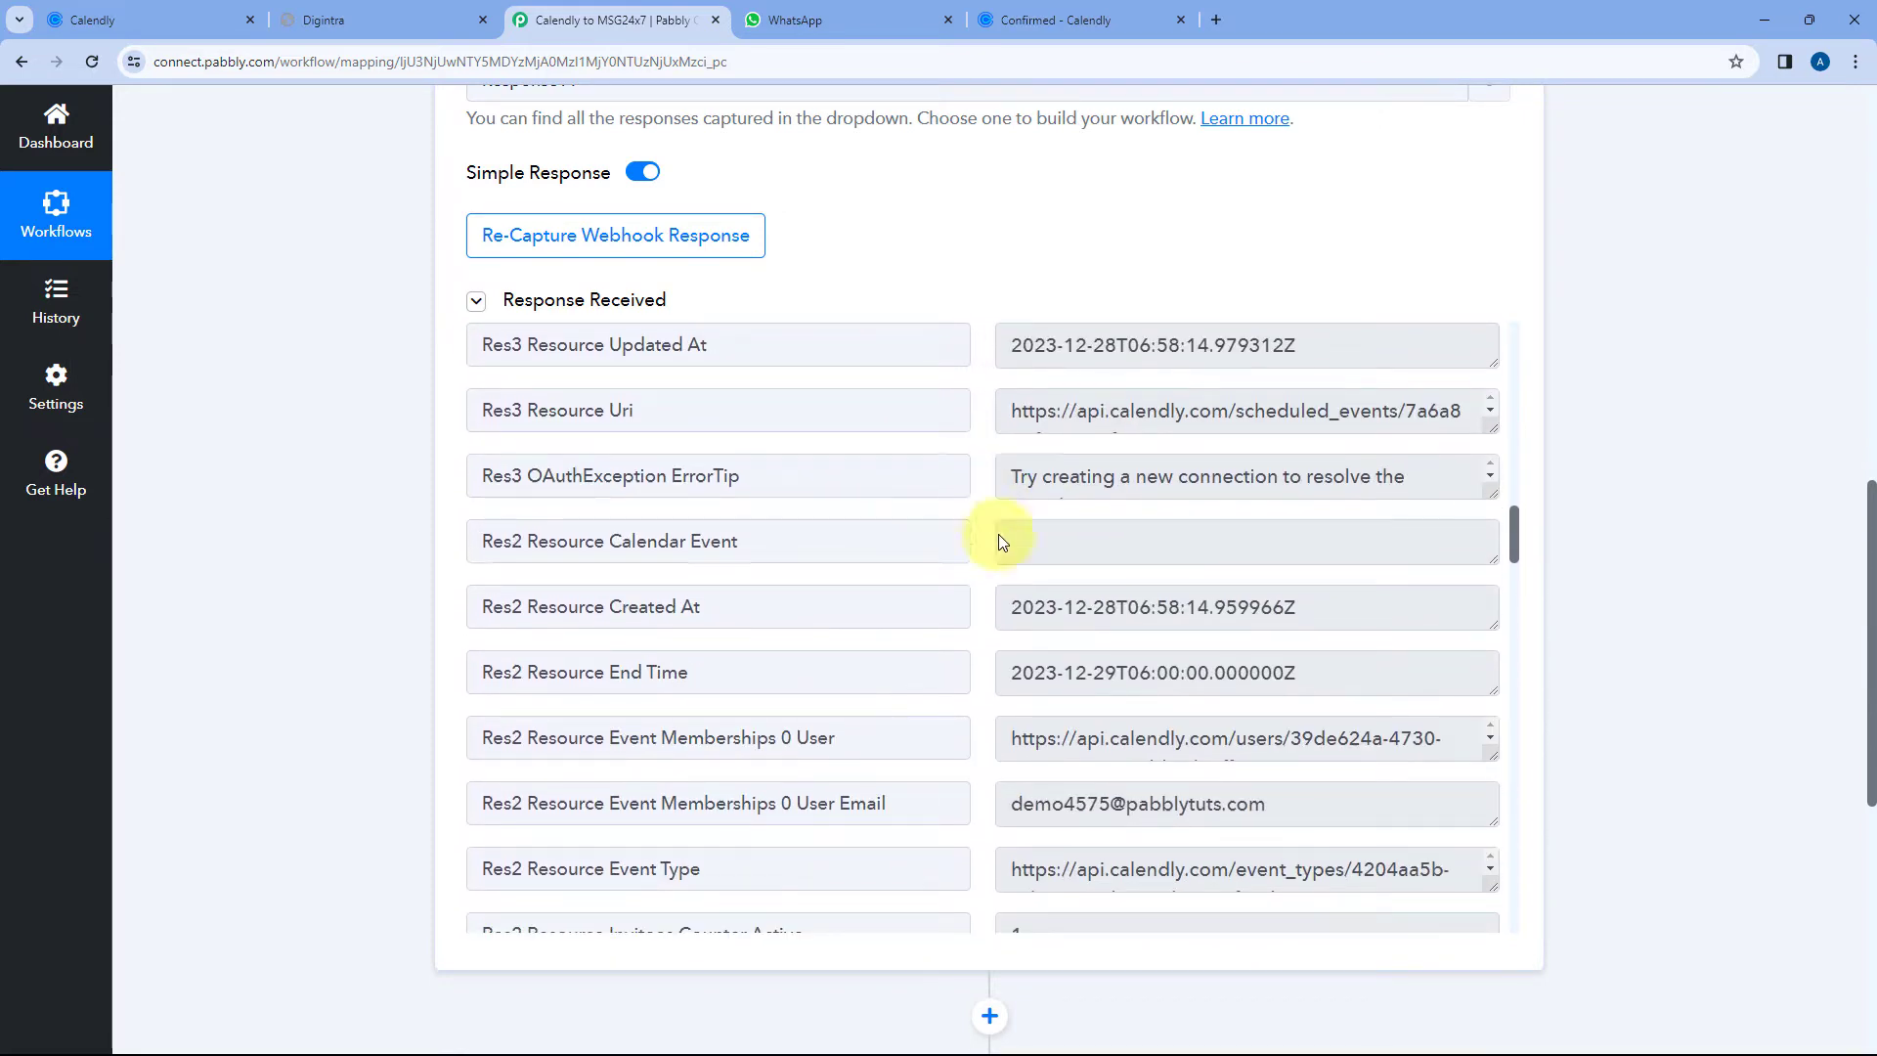
scroll(1002, 541, down, 1)
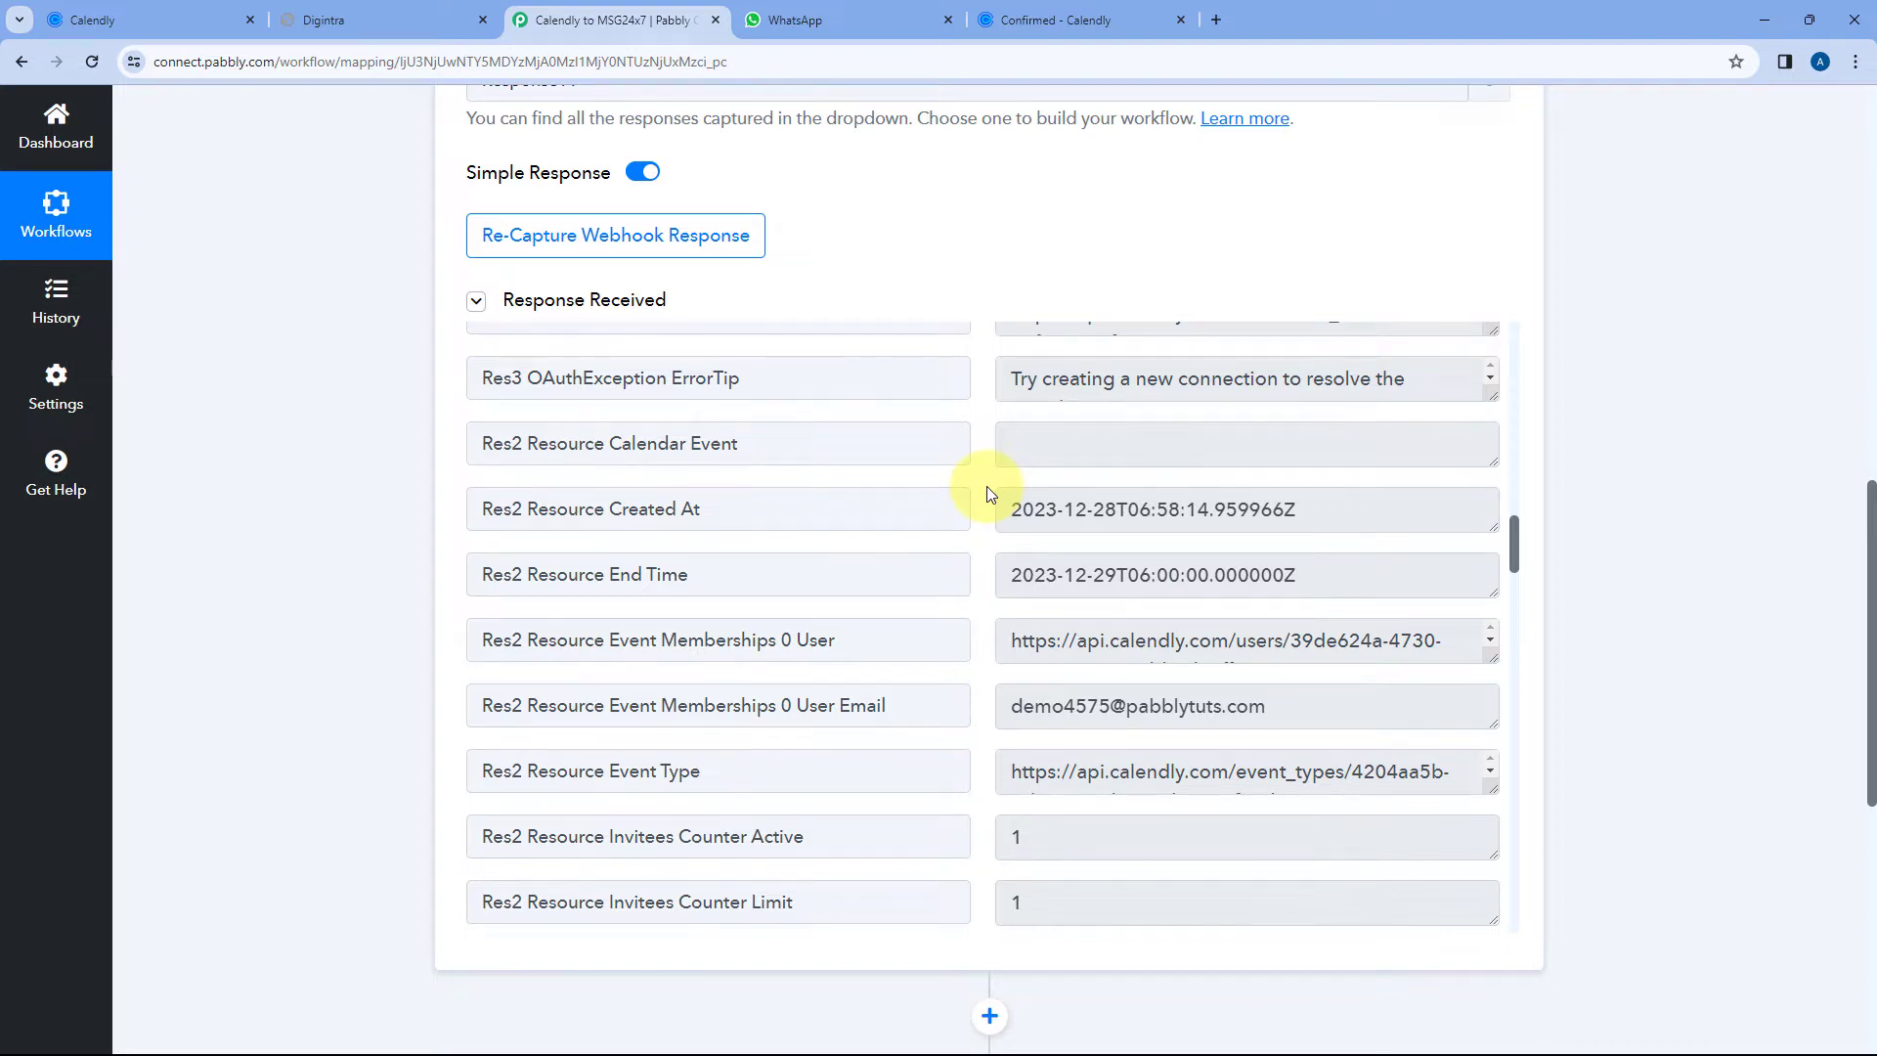
scroll(988, 492, down, 1)
scroll(988, 492, down, 2)
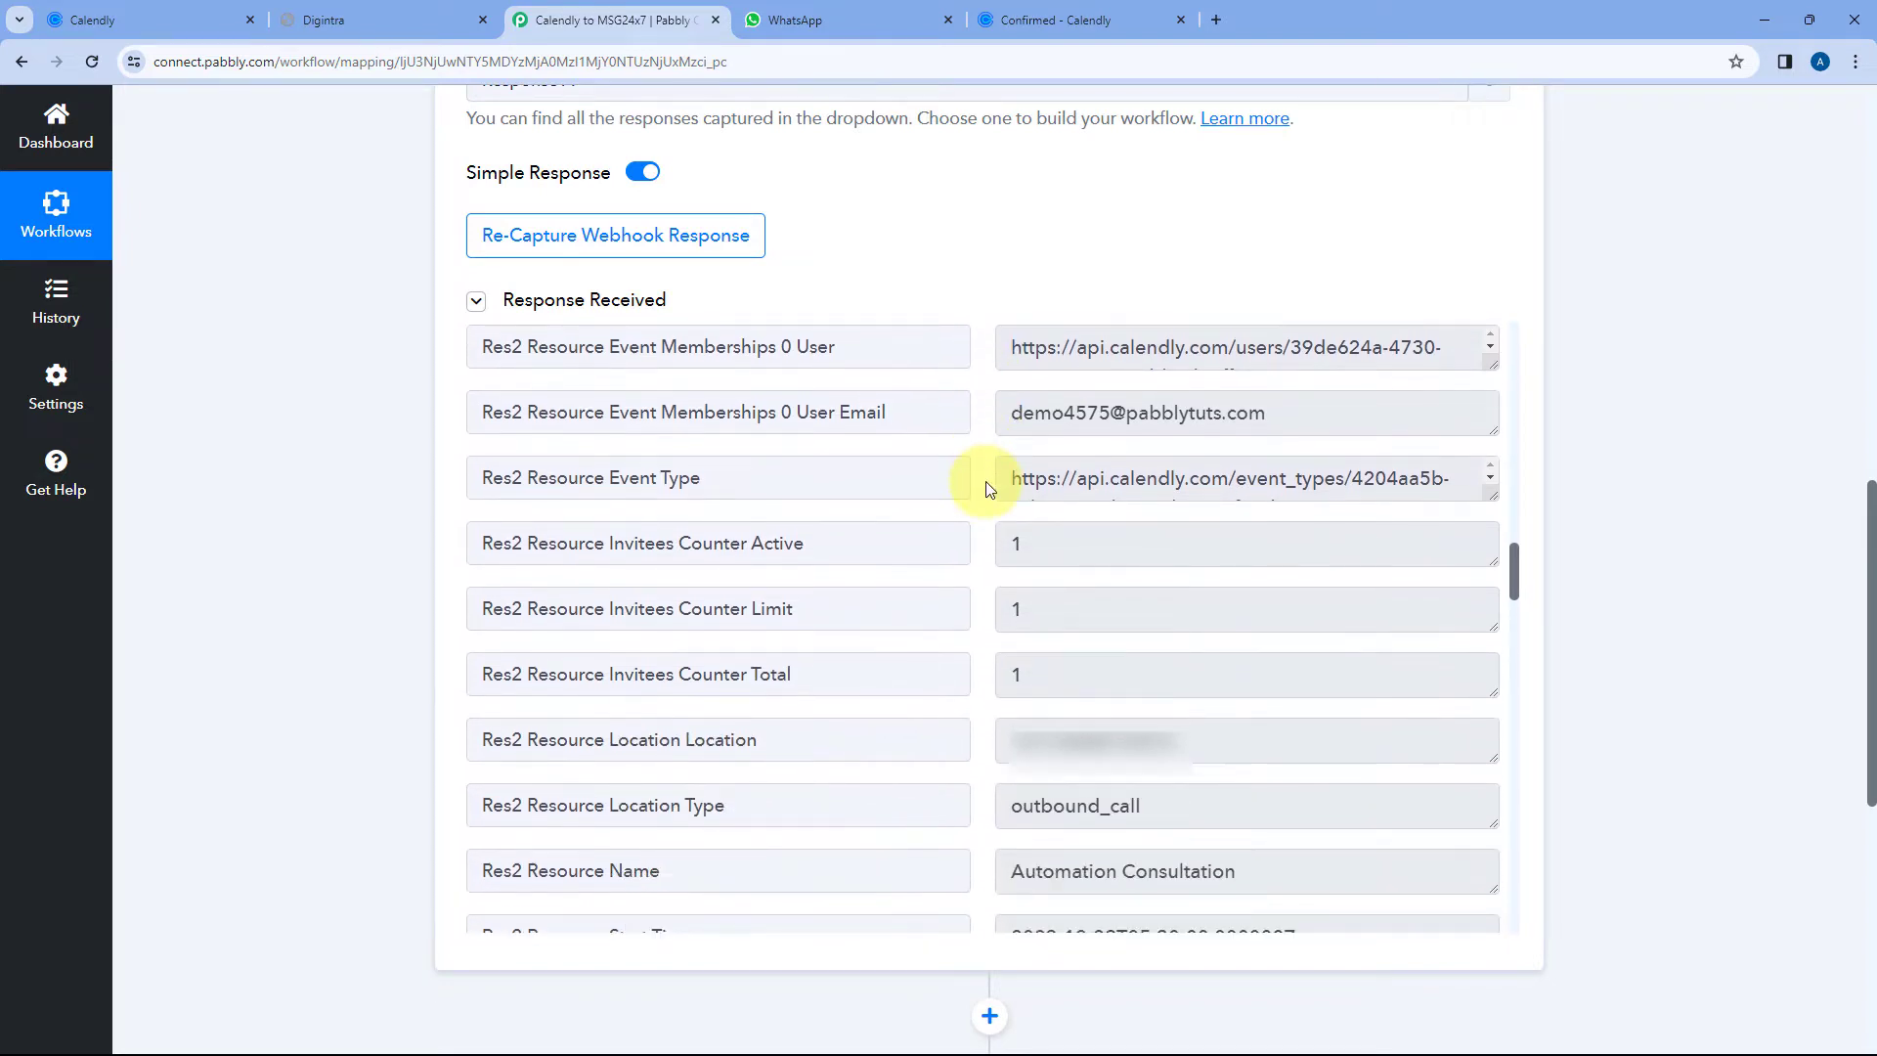
scroll(989, 491, down, 1)
scroll(993, 489, up, 1)
drag(1013, 411, 1277, 422)
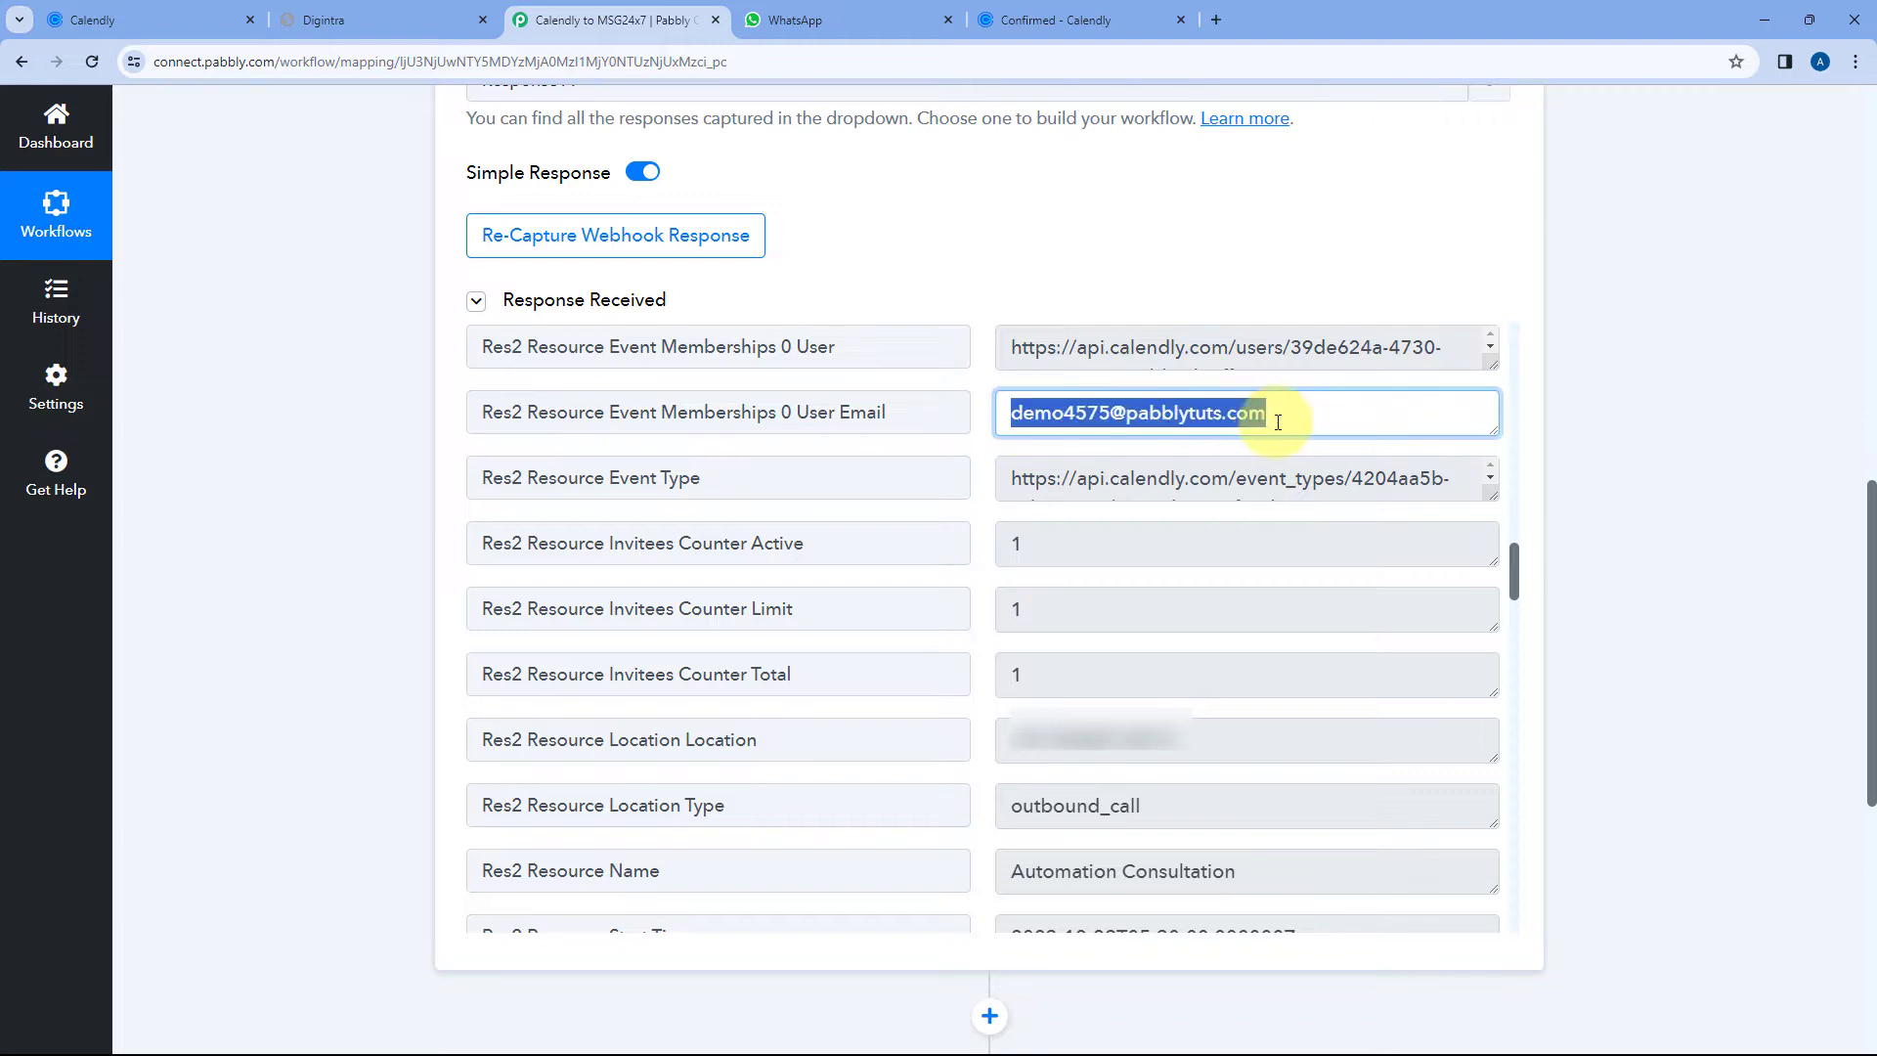
click(978, 528)
scroll(980, 526, down, 2)
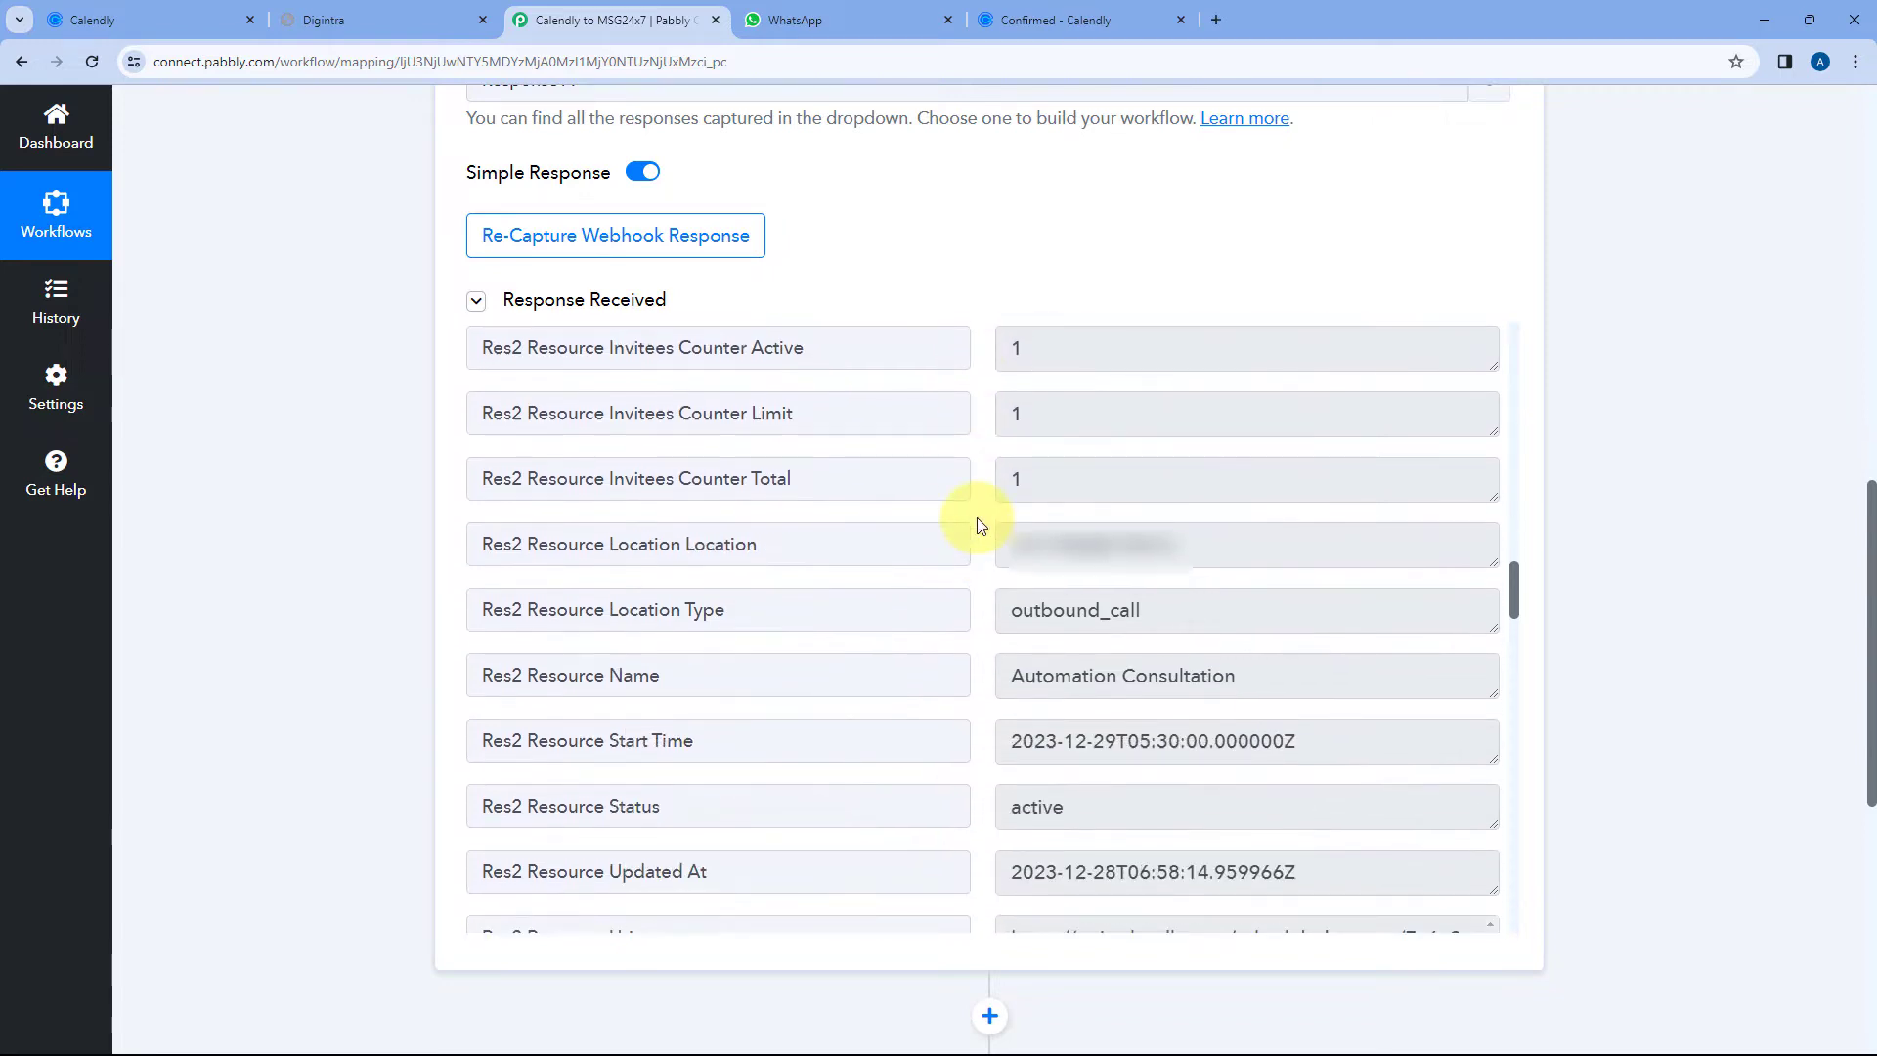
drag(1236, 545, 991, 555)
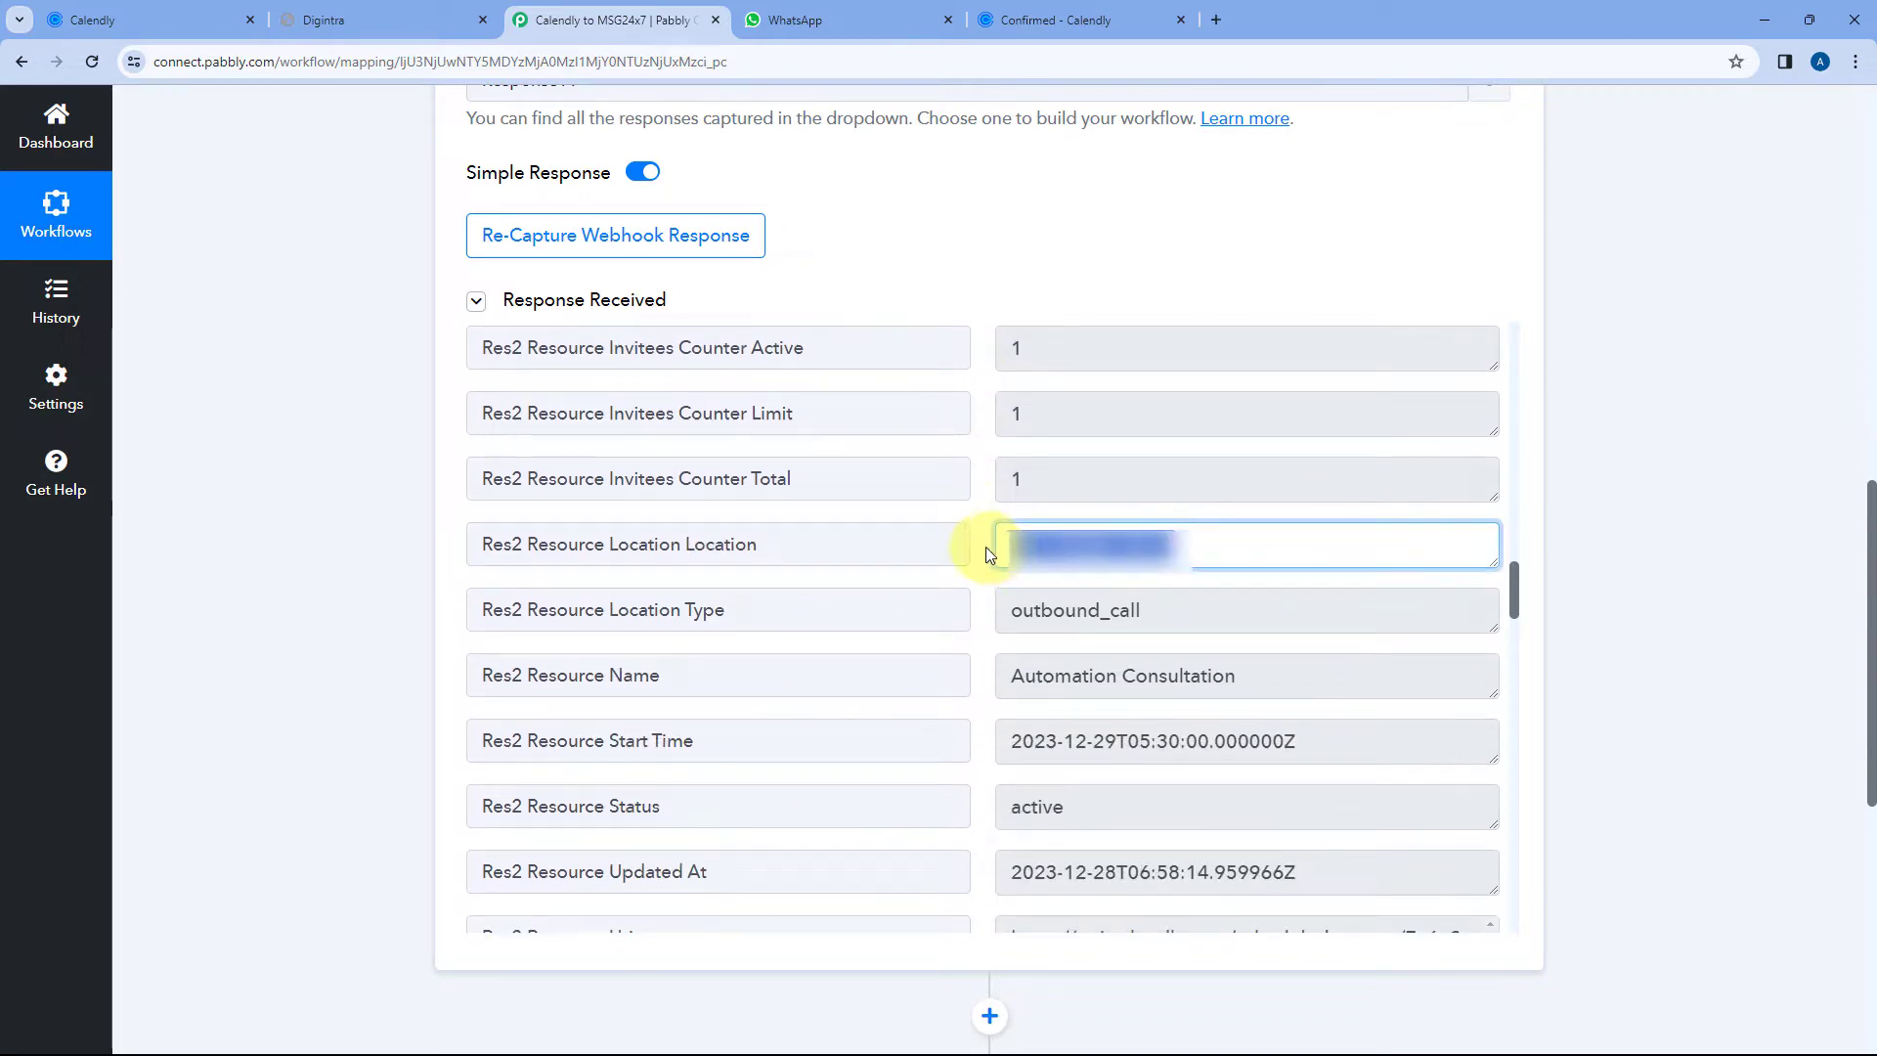
click(978, 541)
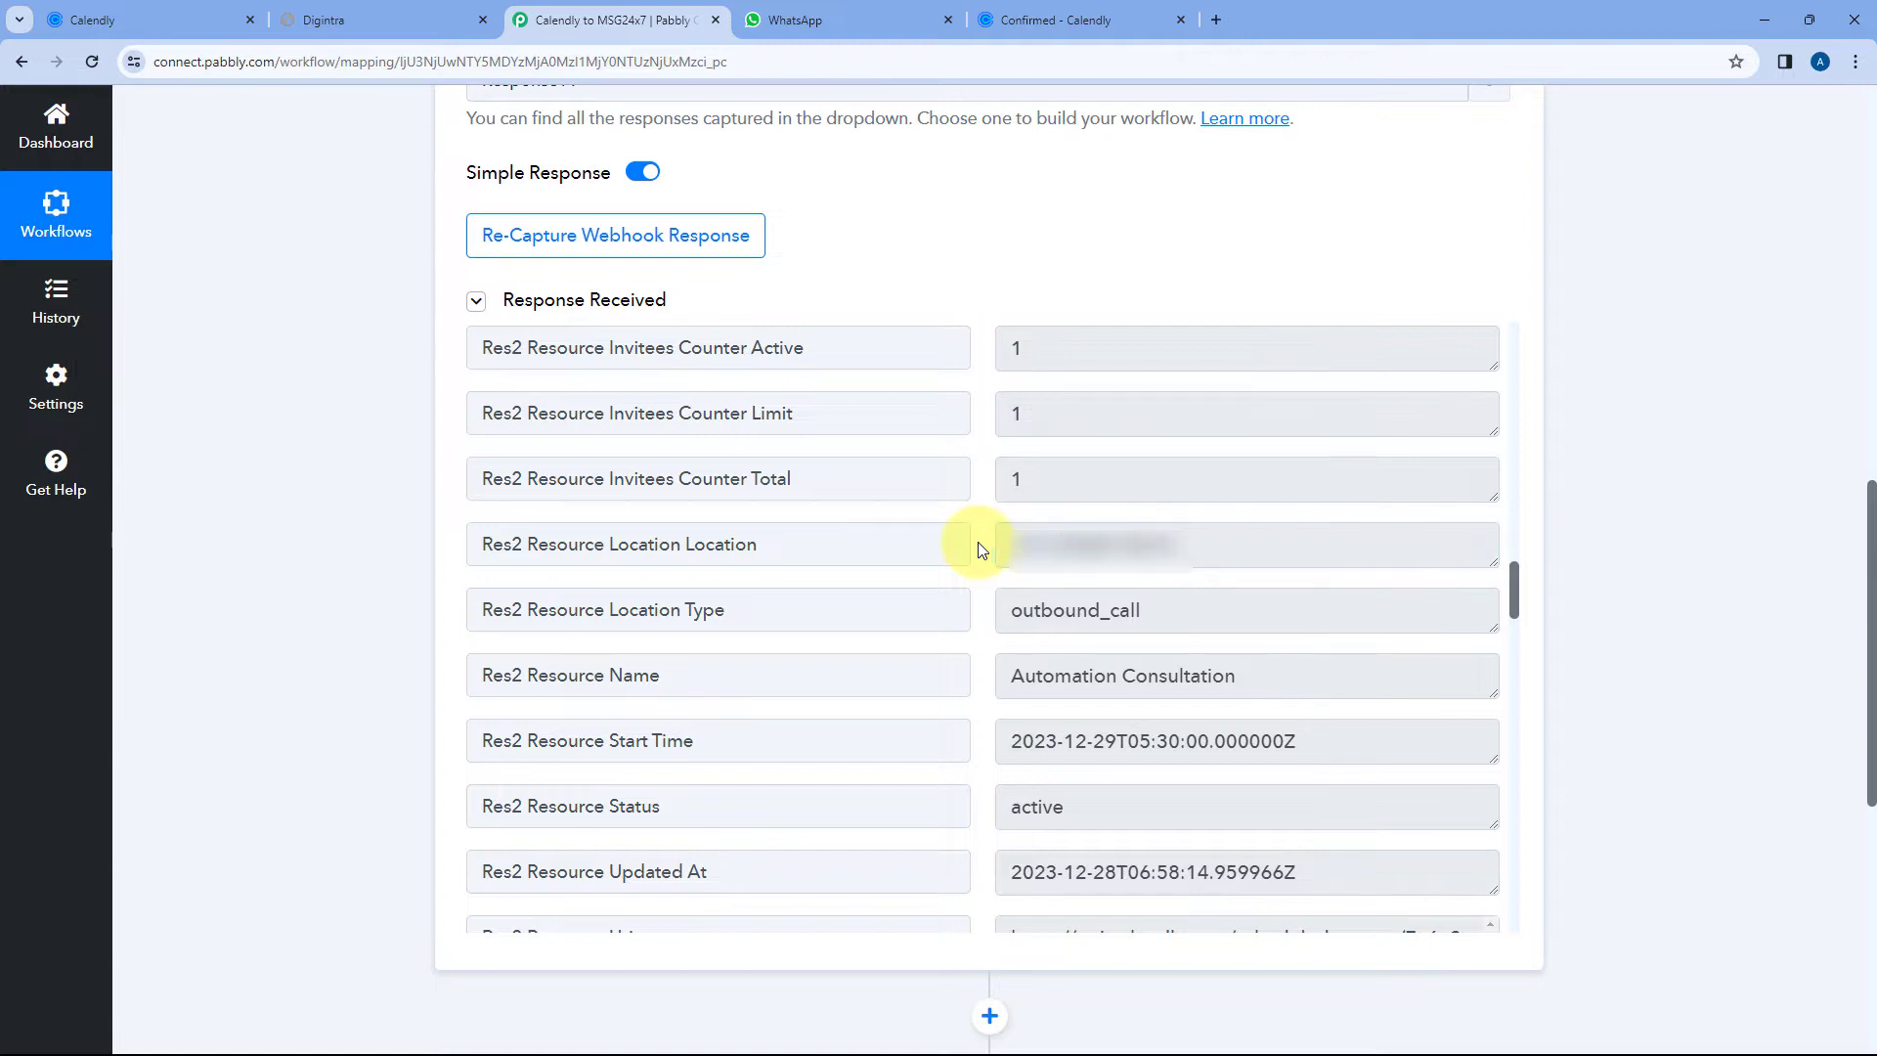
scroll(980, 545, down, 4)
scroll(978, 543, up, 1)
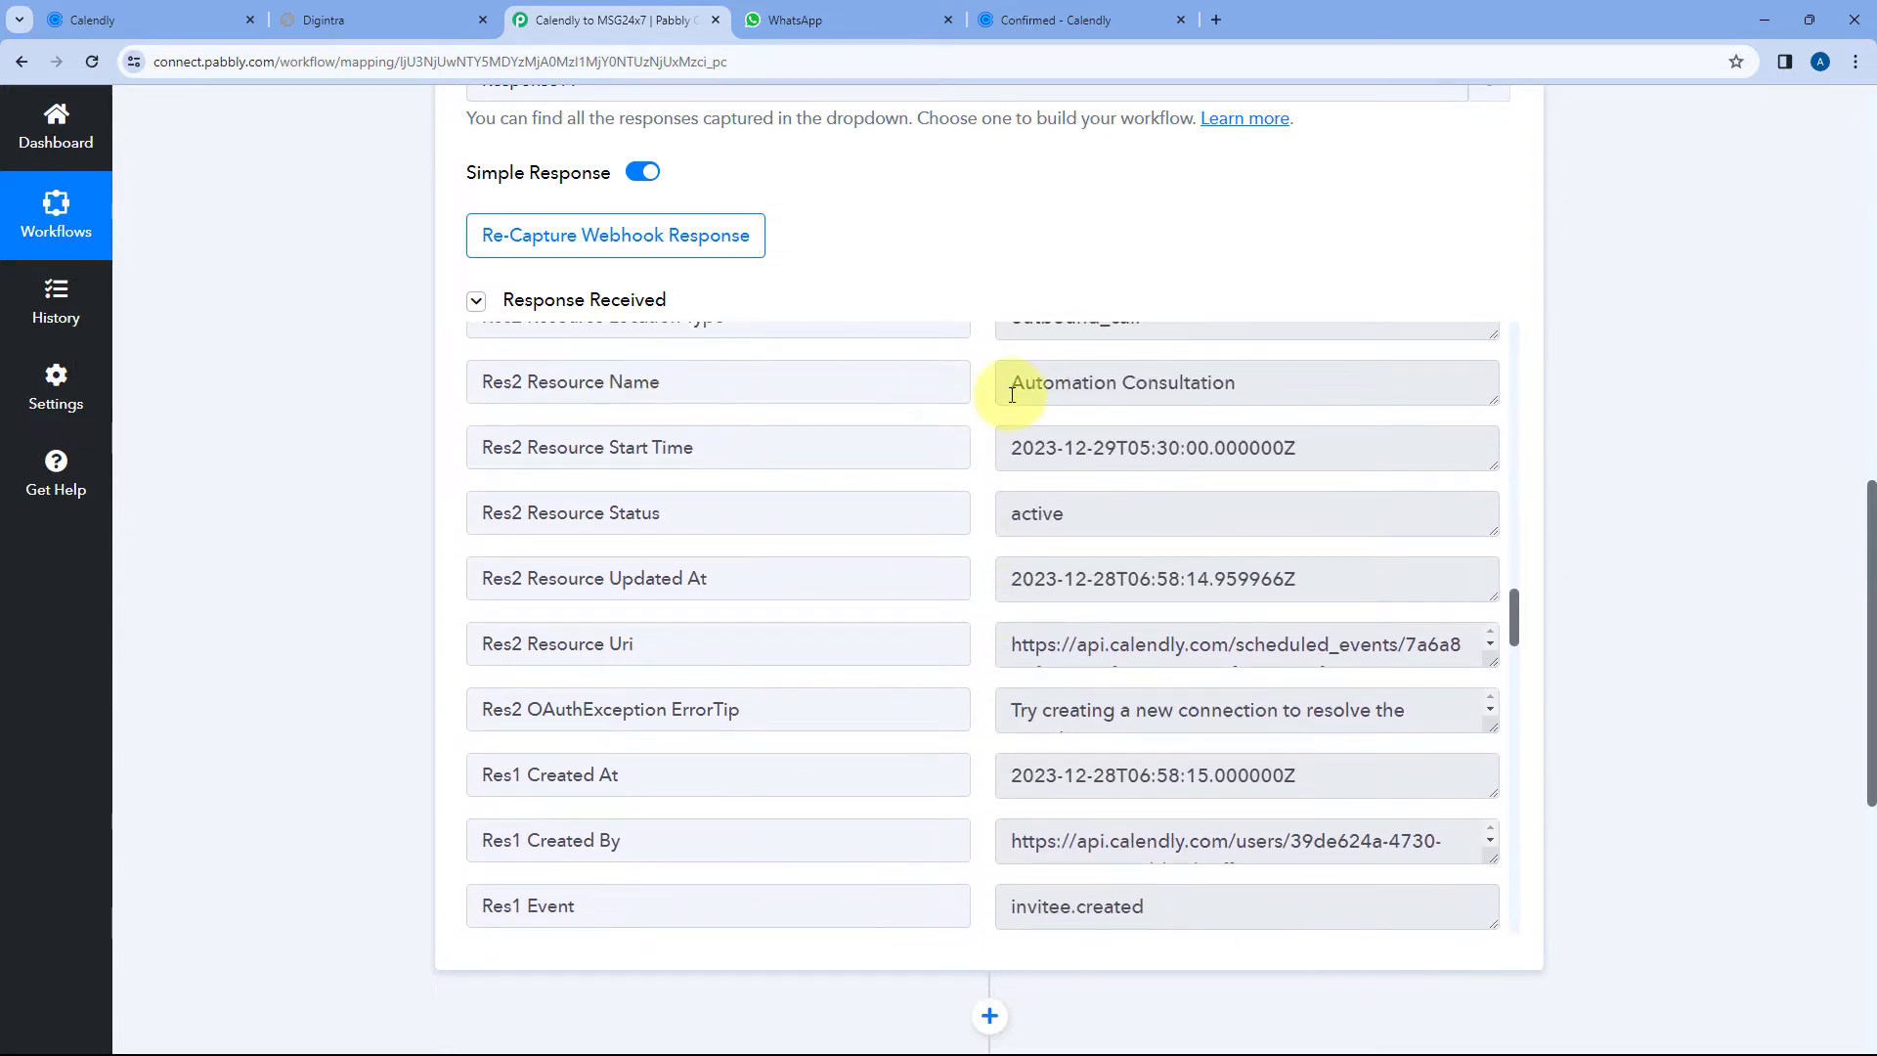
drag(1007, 386, 1258, 390)
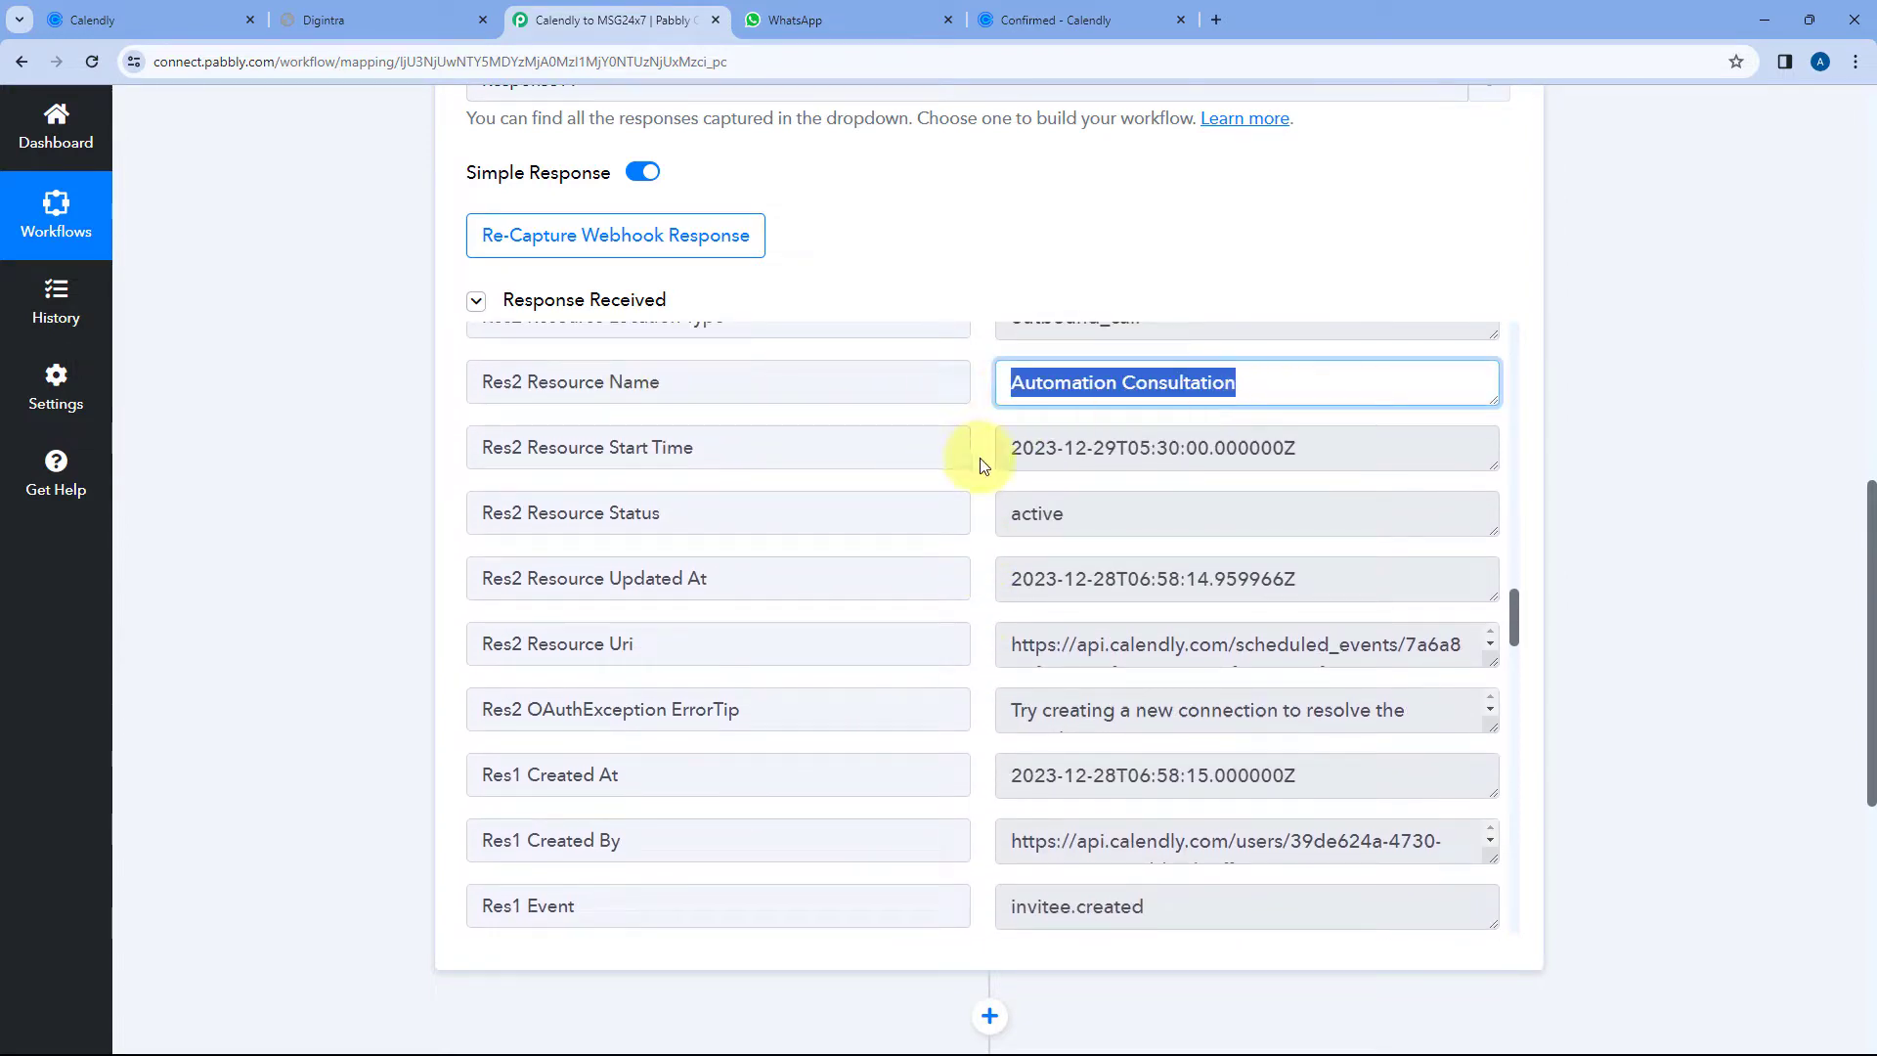
drag(1006, 452, 1333, 455)
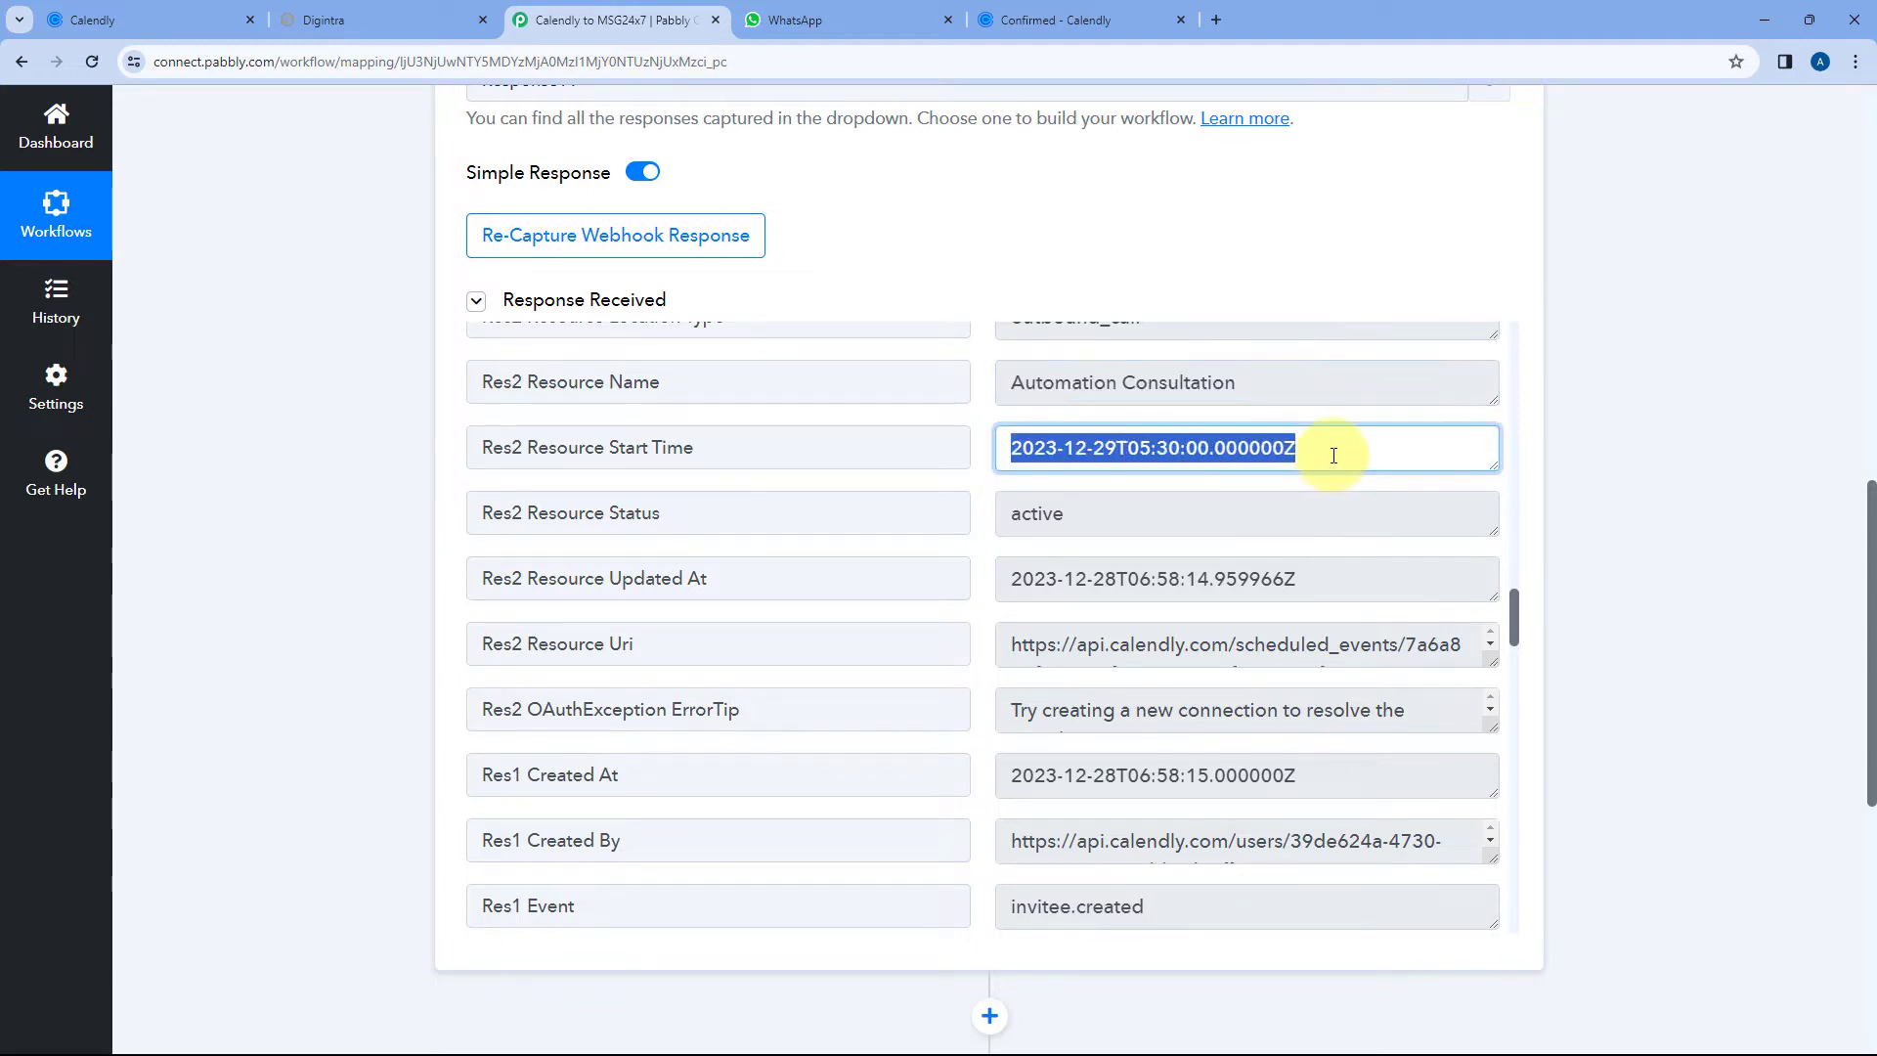
click(1119, 445)
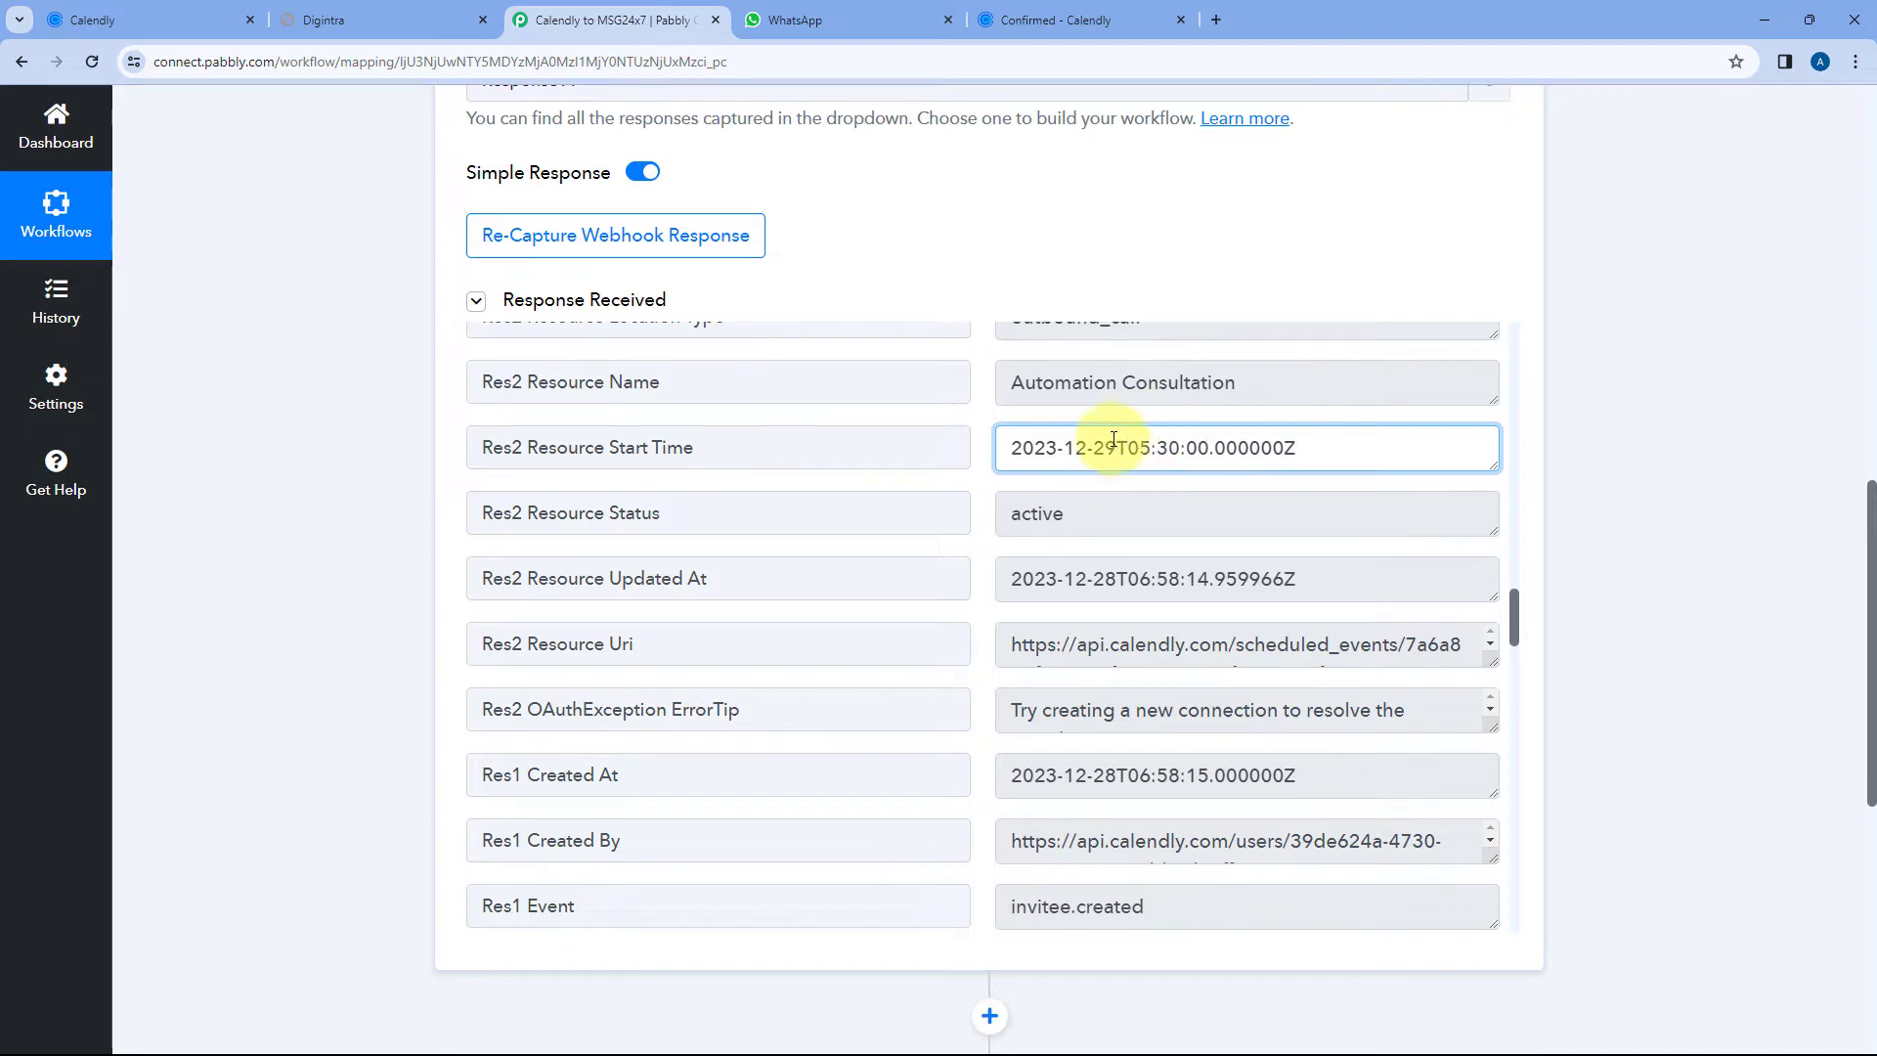
drag(1119, 449, 999, 446)
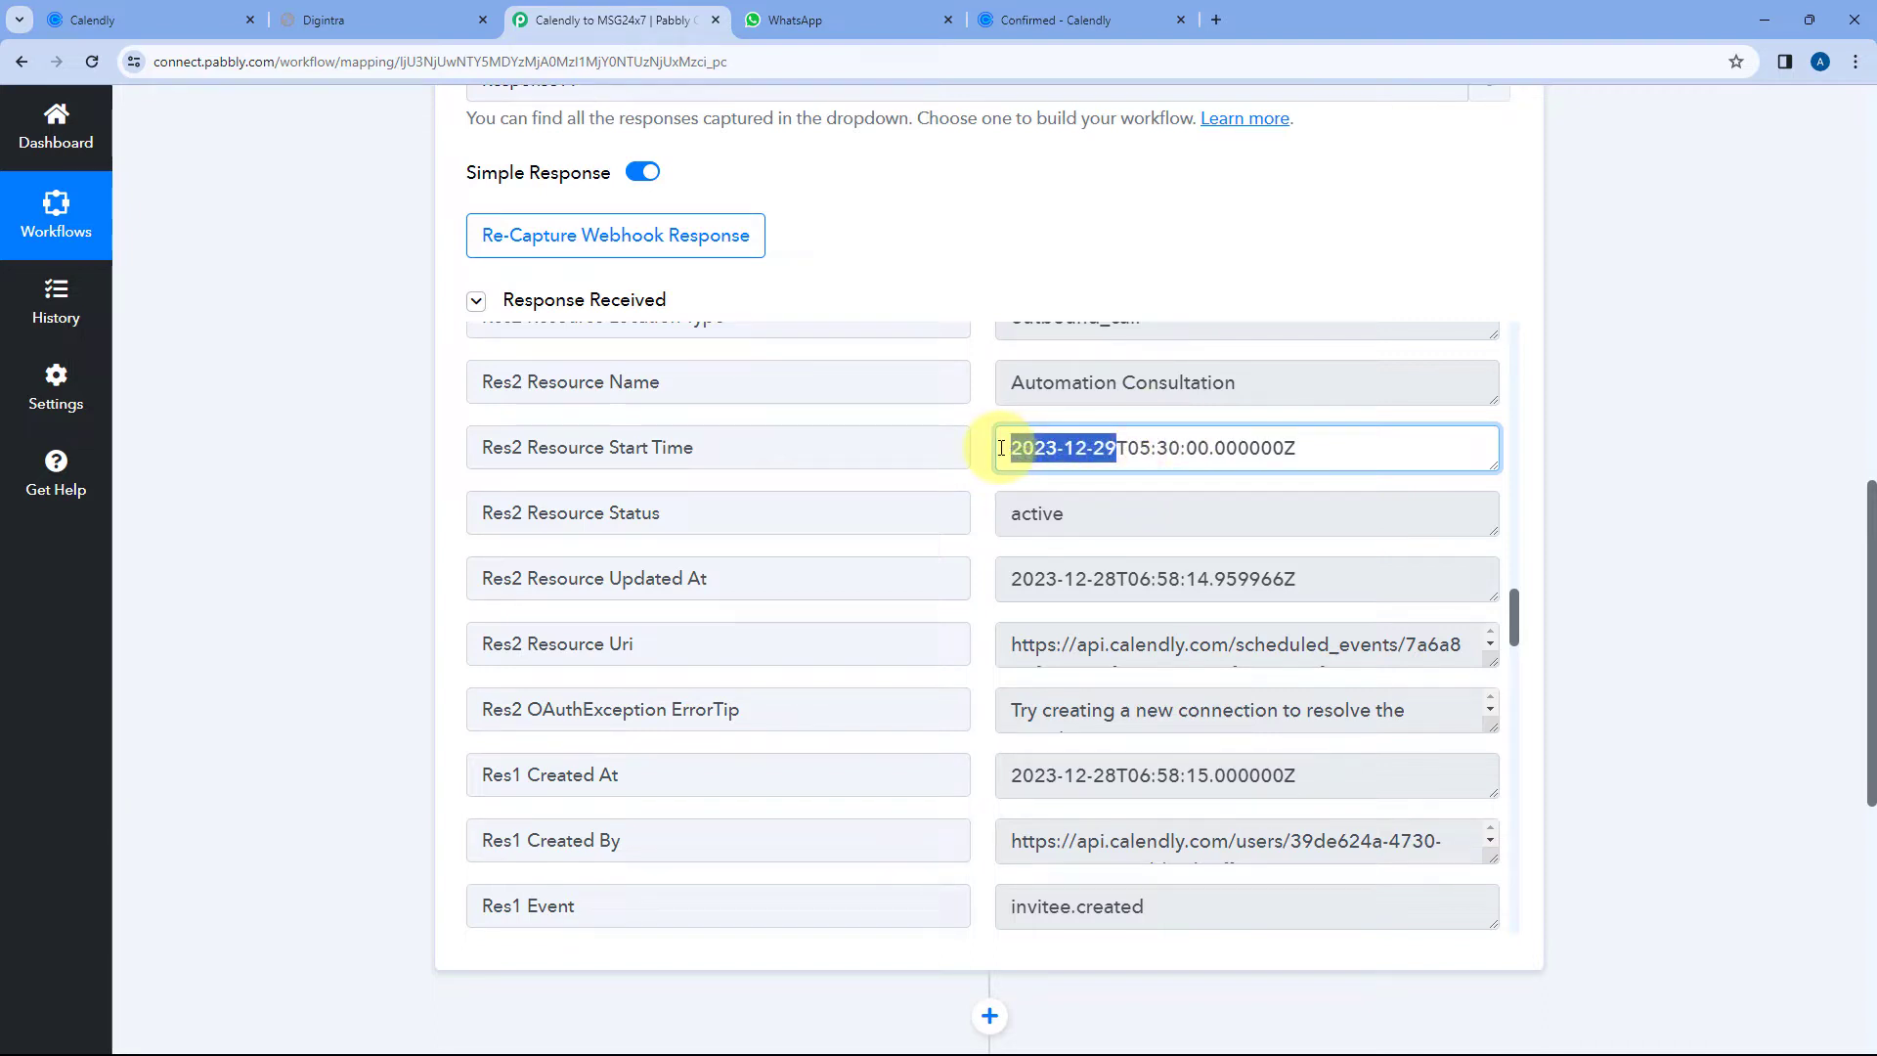
click(1139, 448)
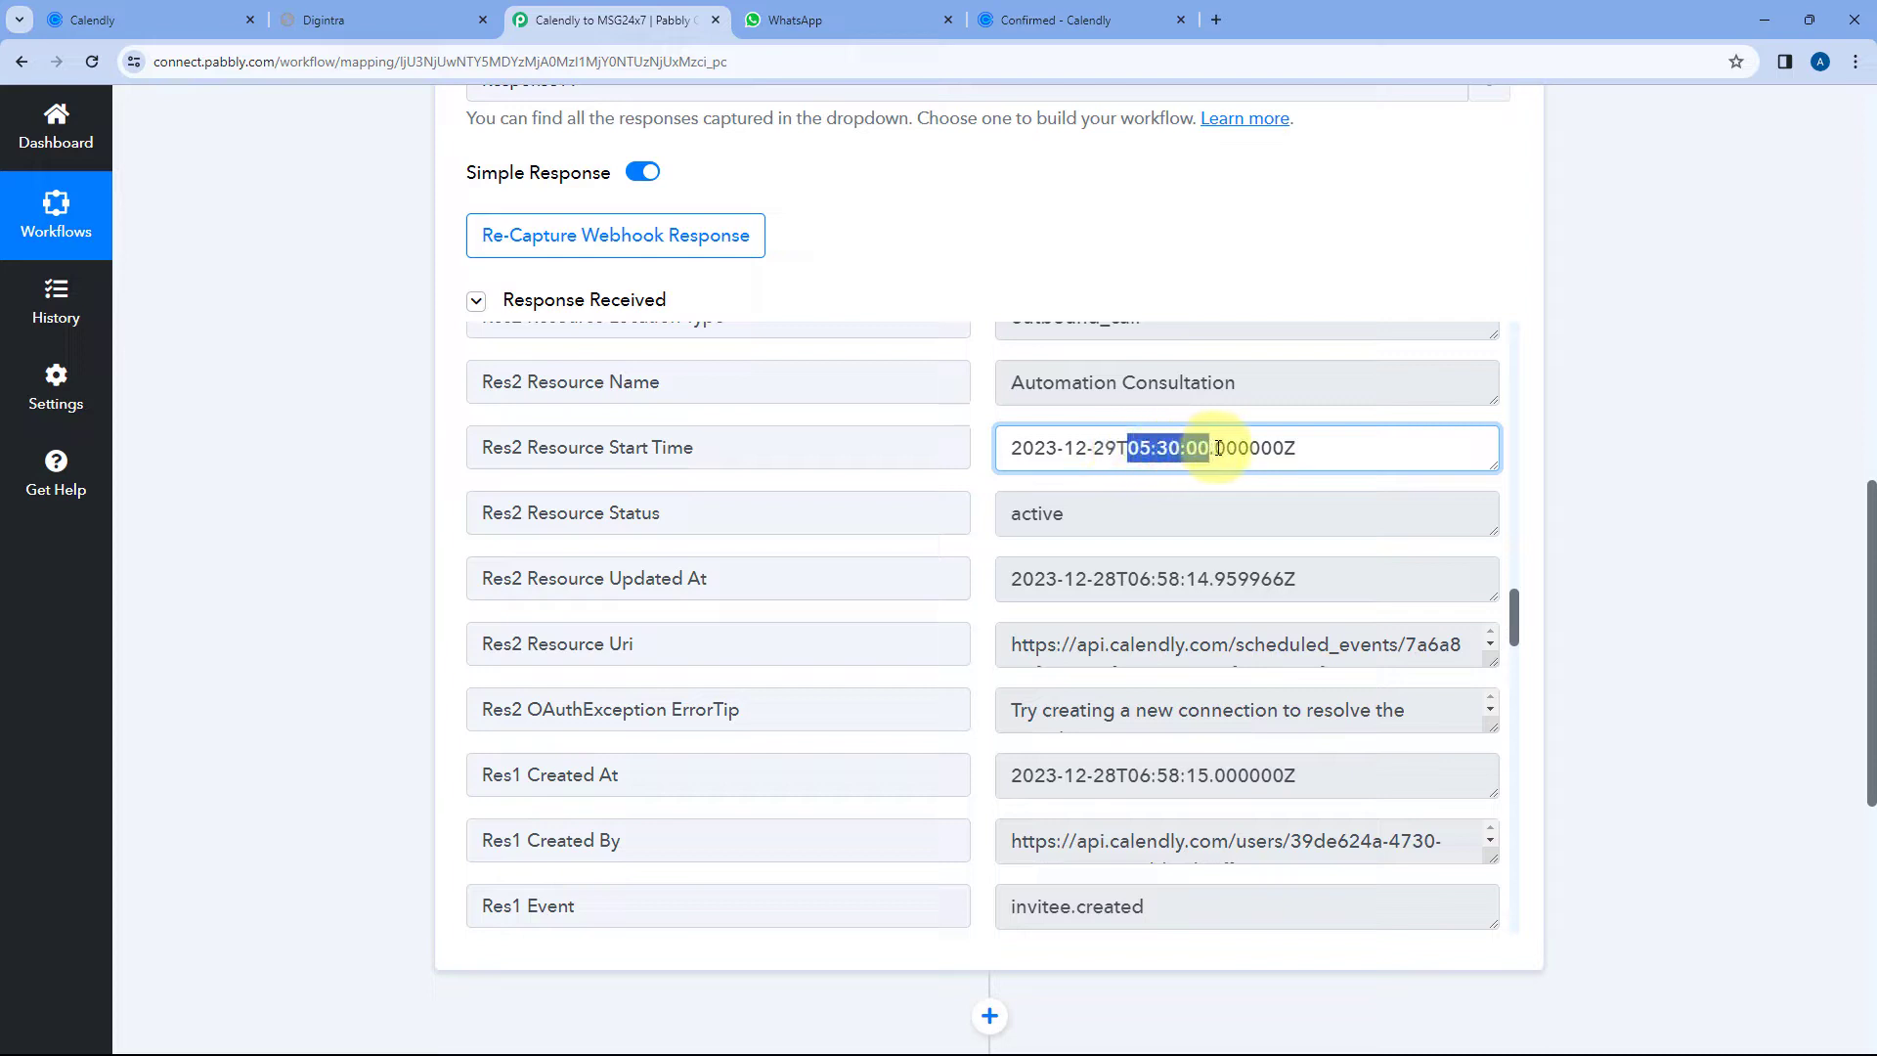
drag(1218, 447, 1290, 448)
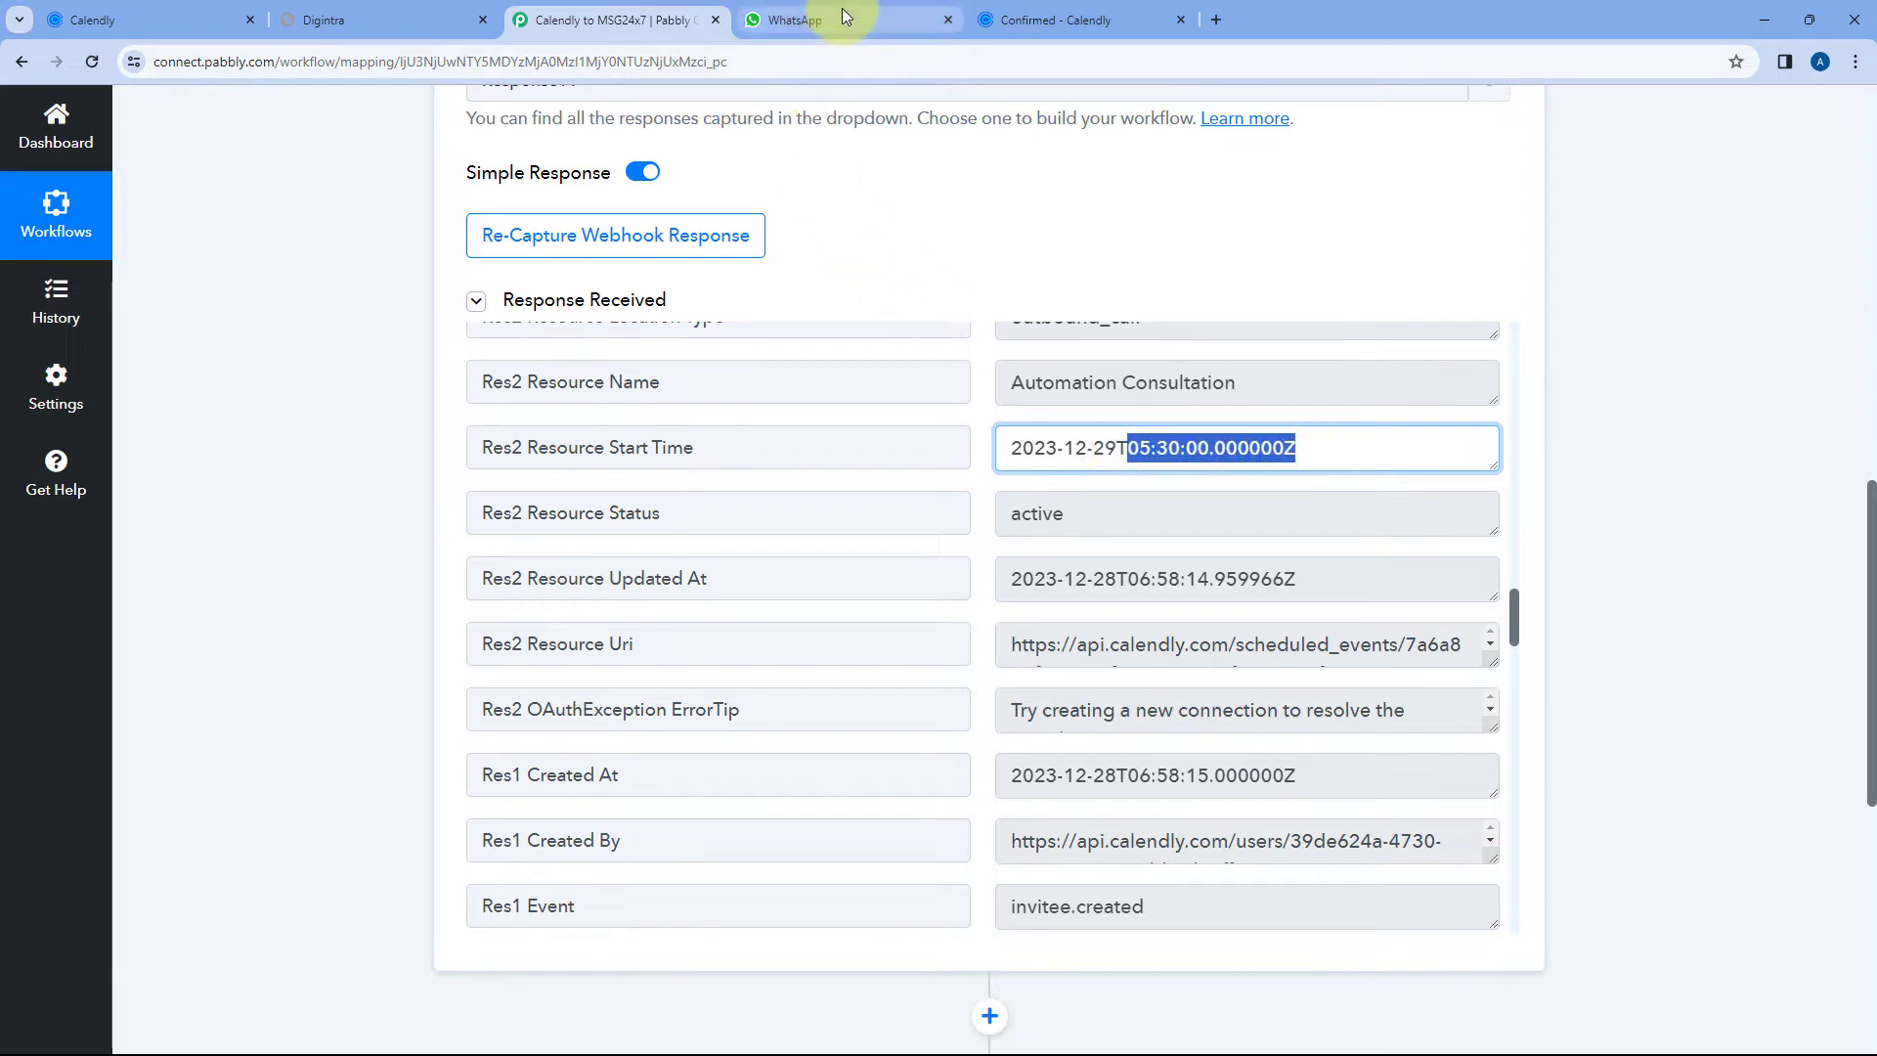
drag(1010, 449, 1324, 449)
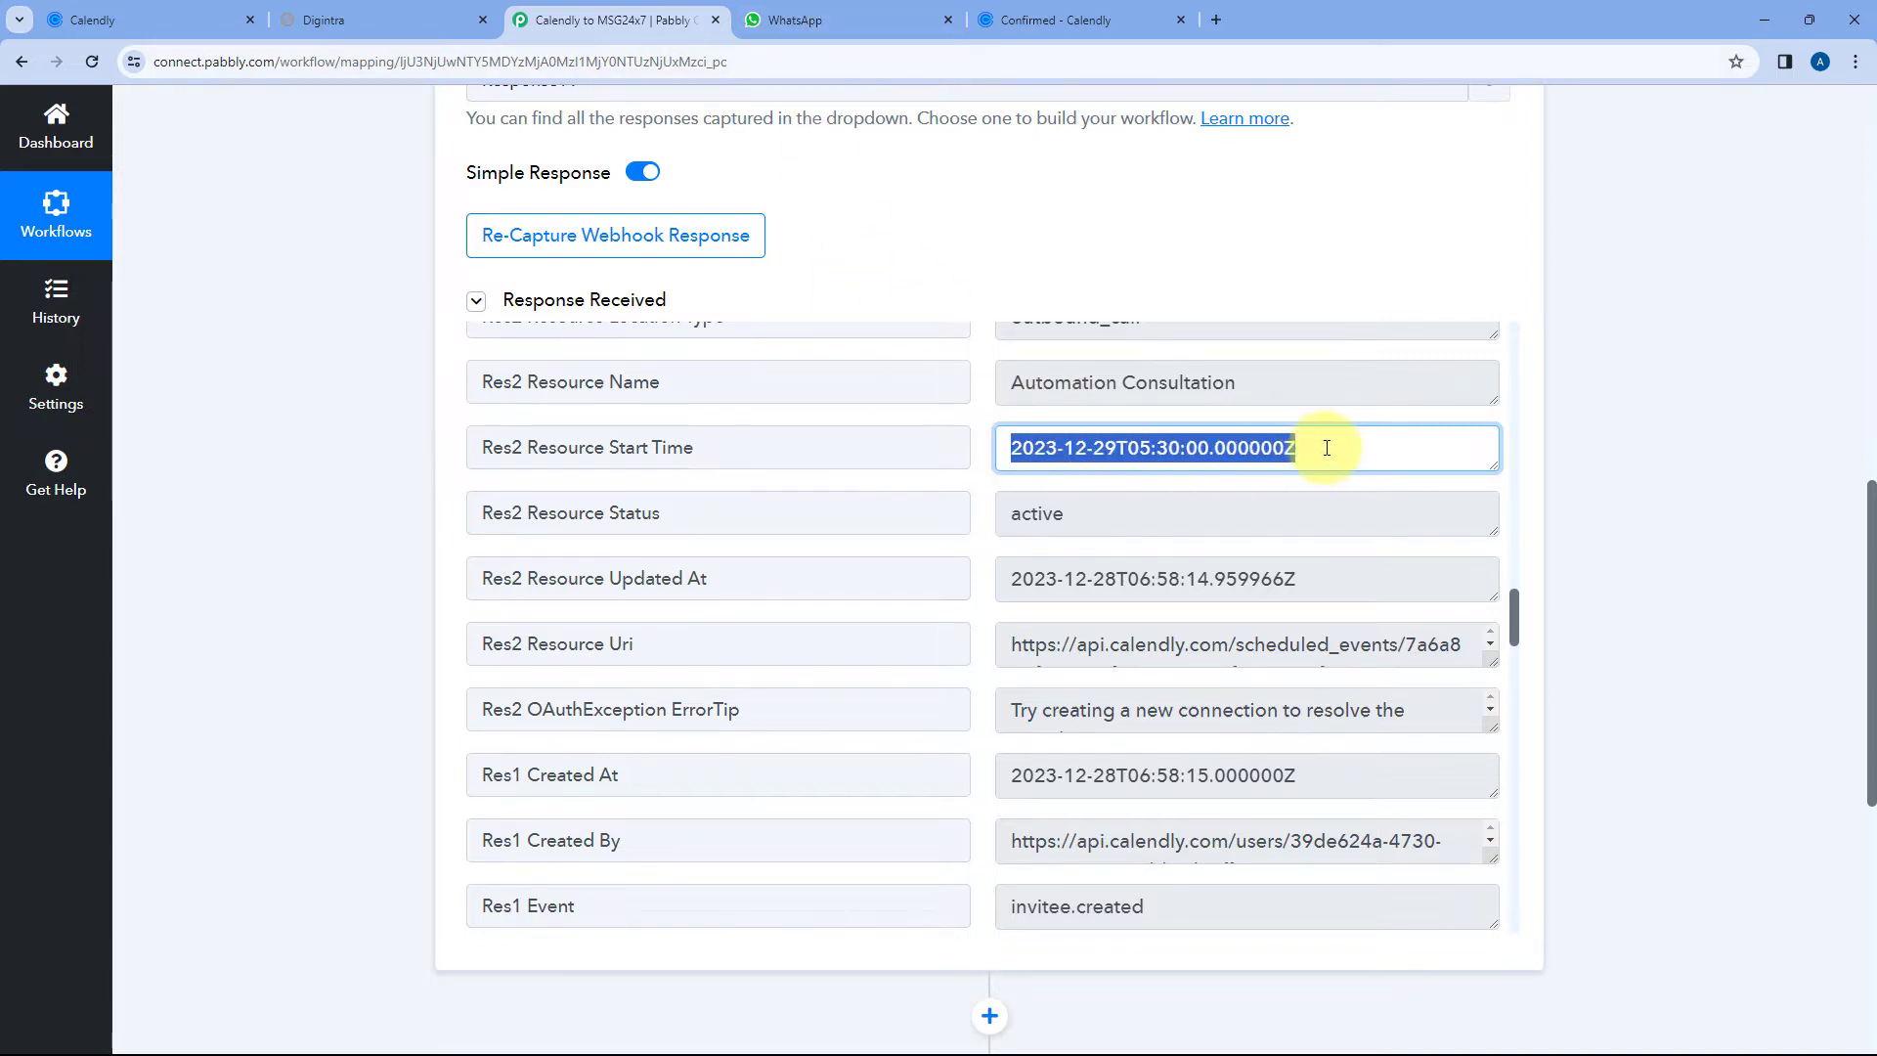
click(1137, 448)
drag(1128, 448, 1168, 447)
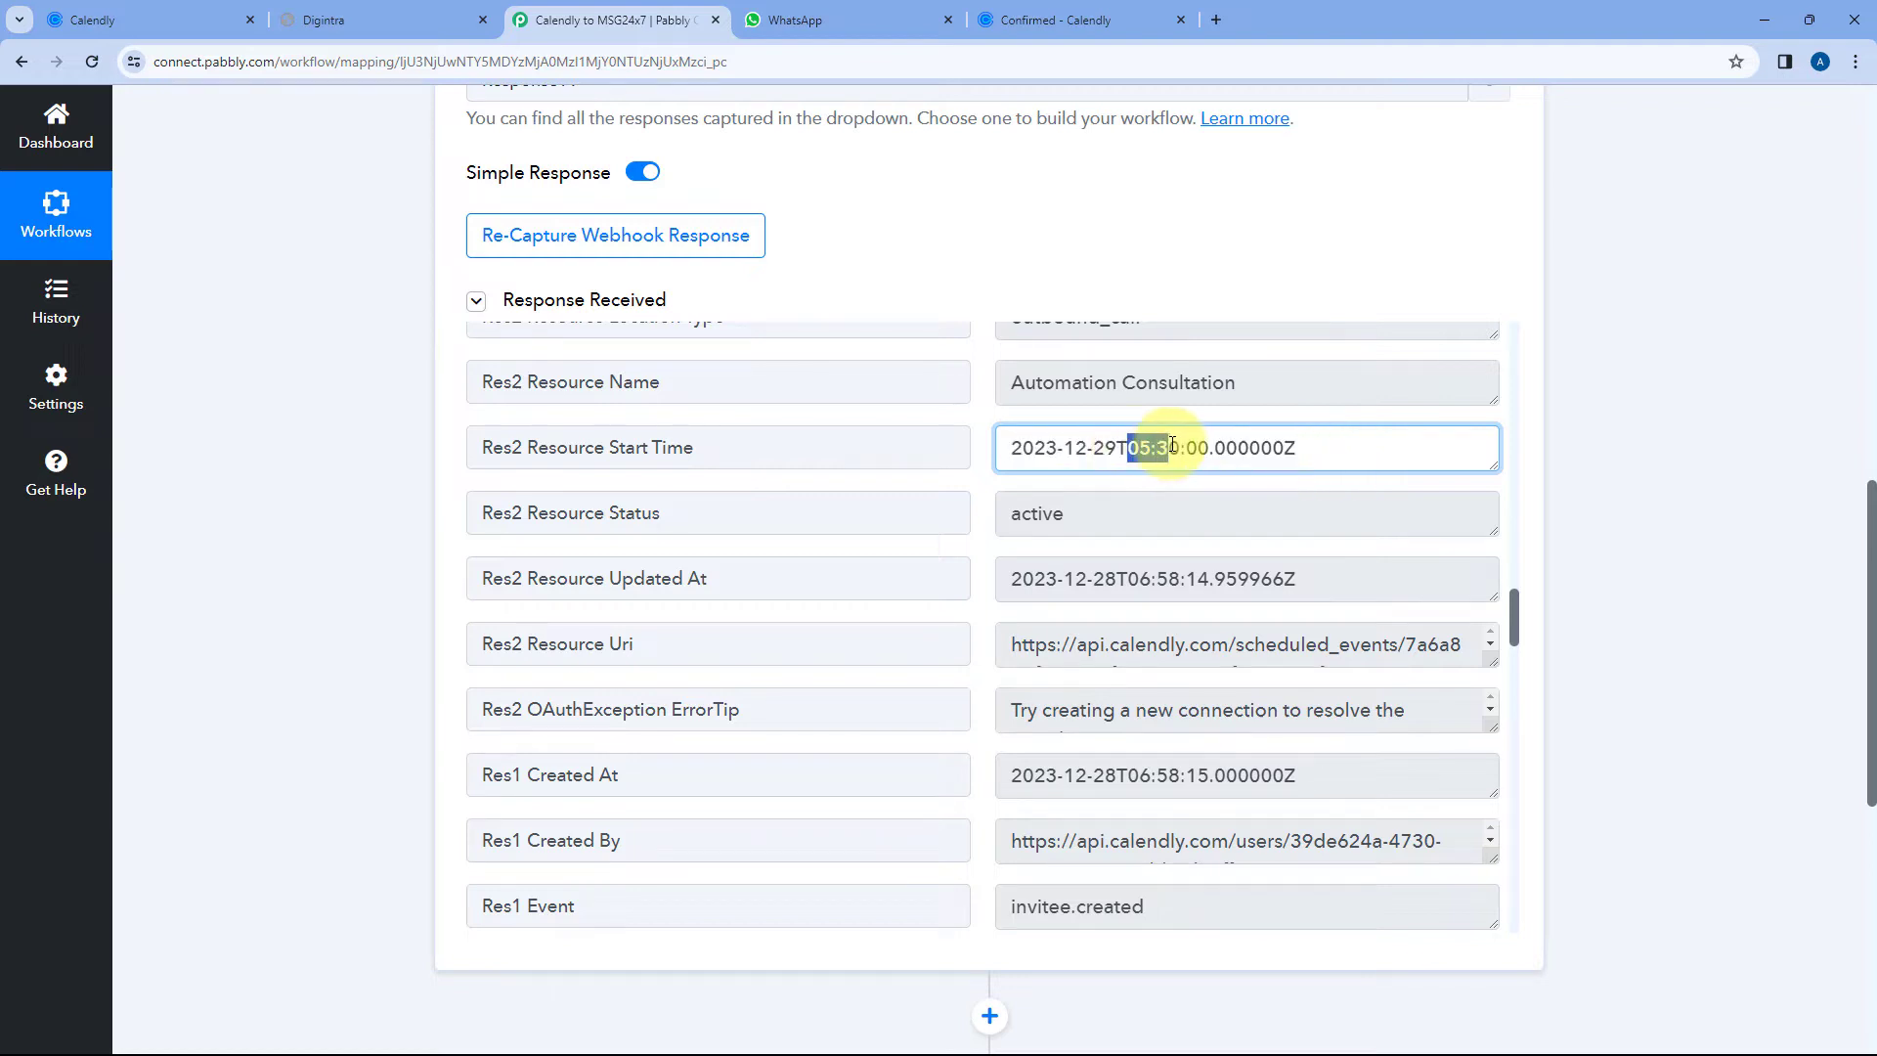
scroll(989, 513, down, 1)
scroll(989, 512, down, 6)
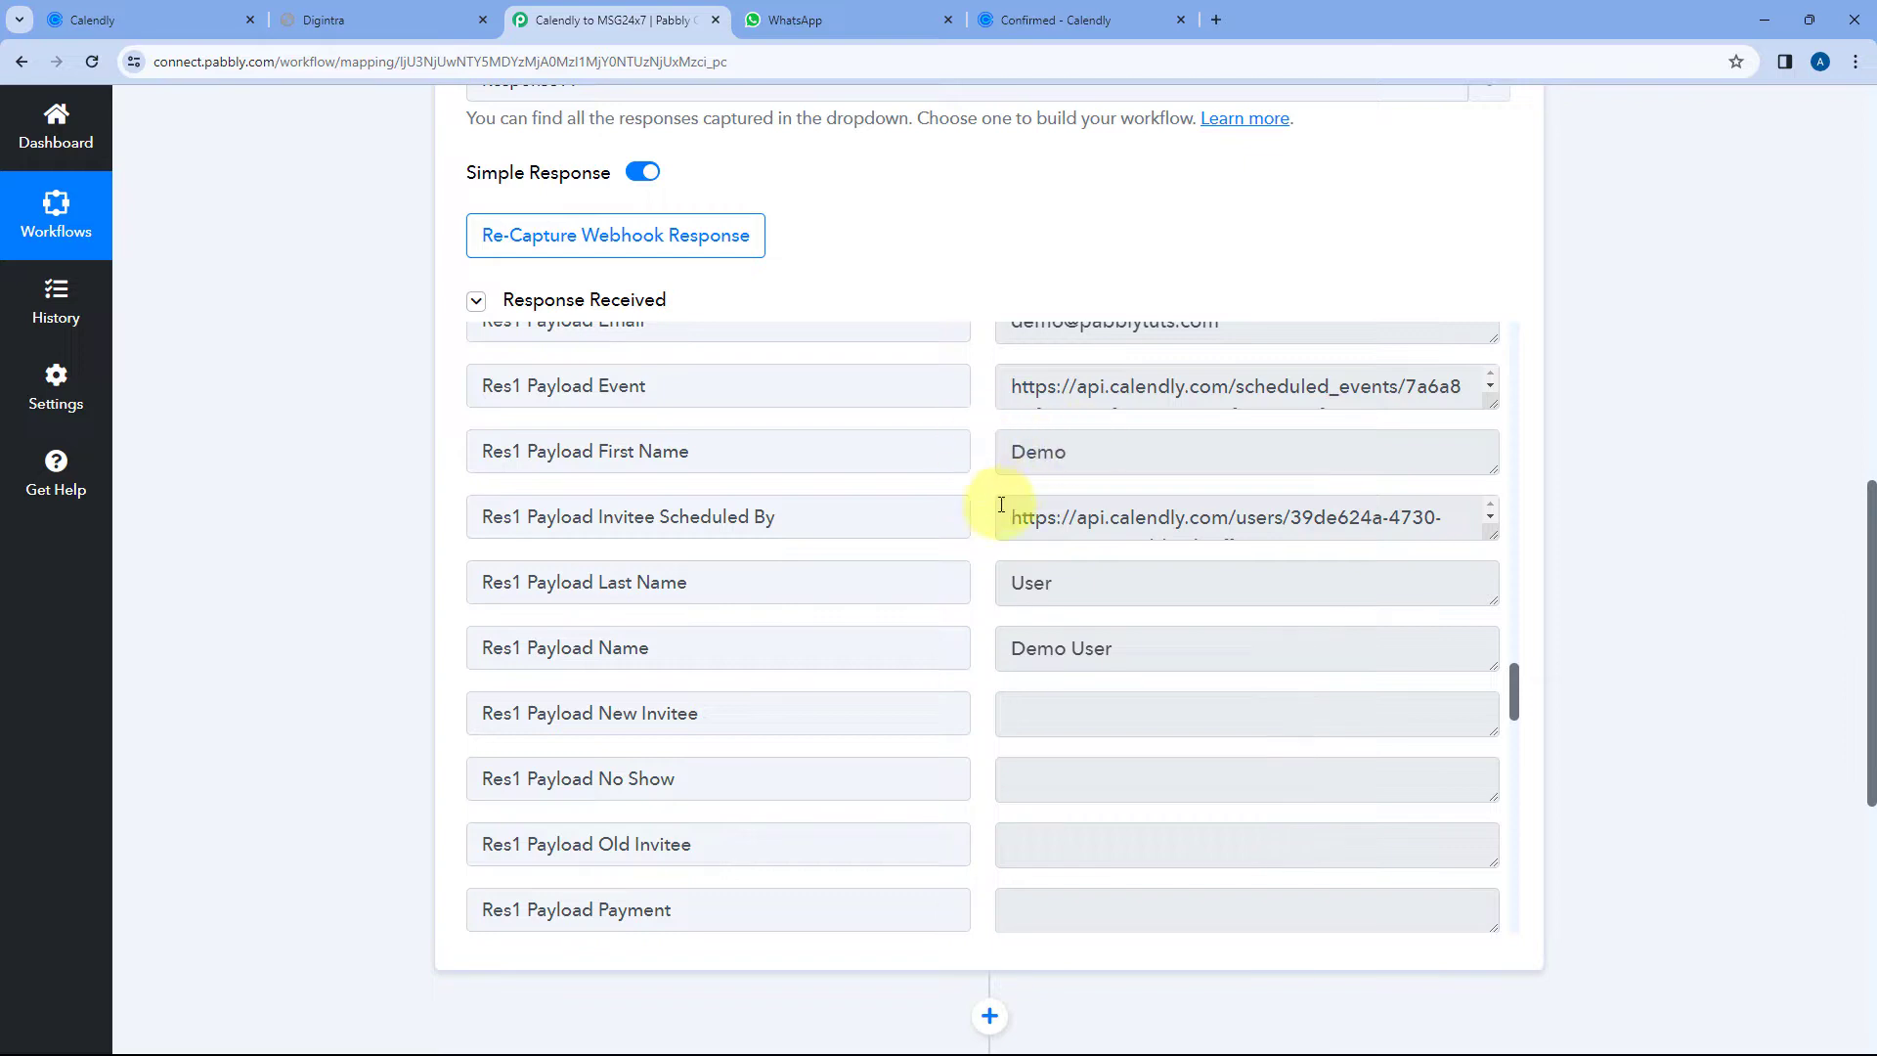
scroll(1006, 503, up, 3)
scroll(978, 494, down, 3)
scroll(973, 498, down, 1)
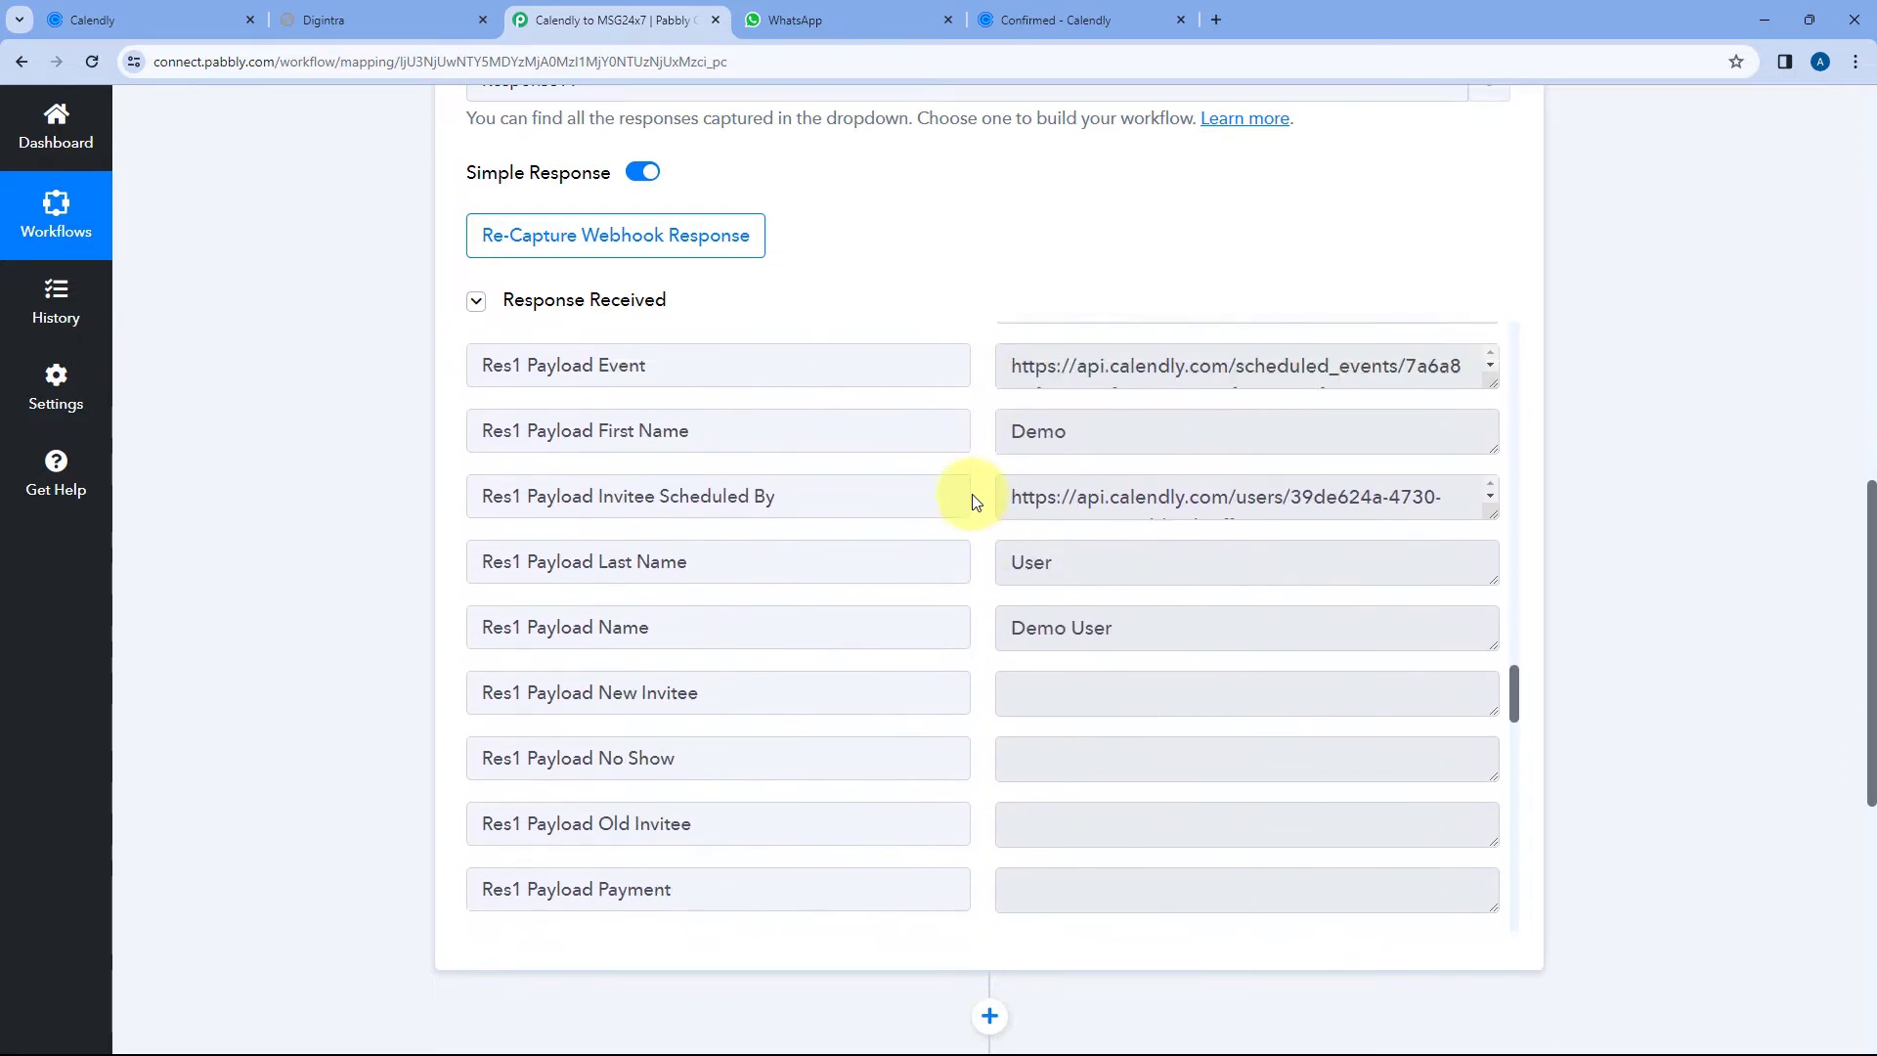
scroll(977, 494, up, 6)
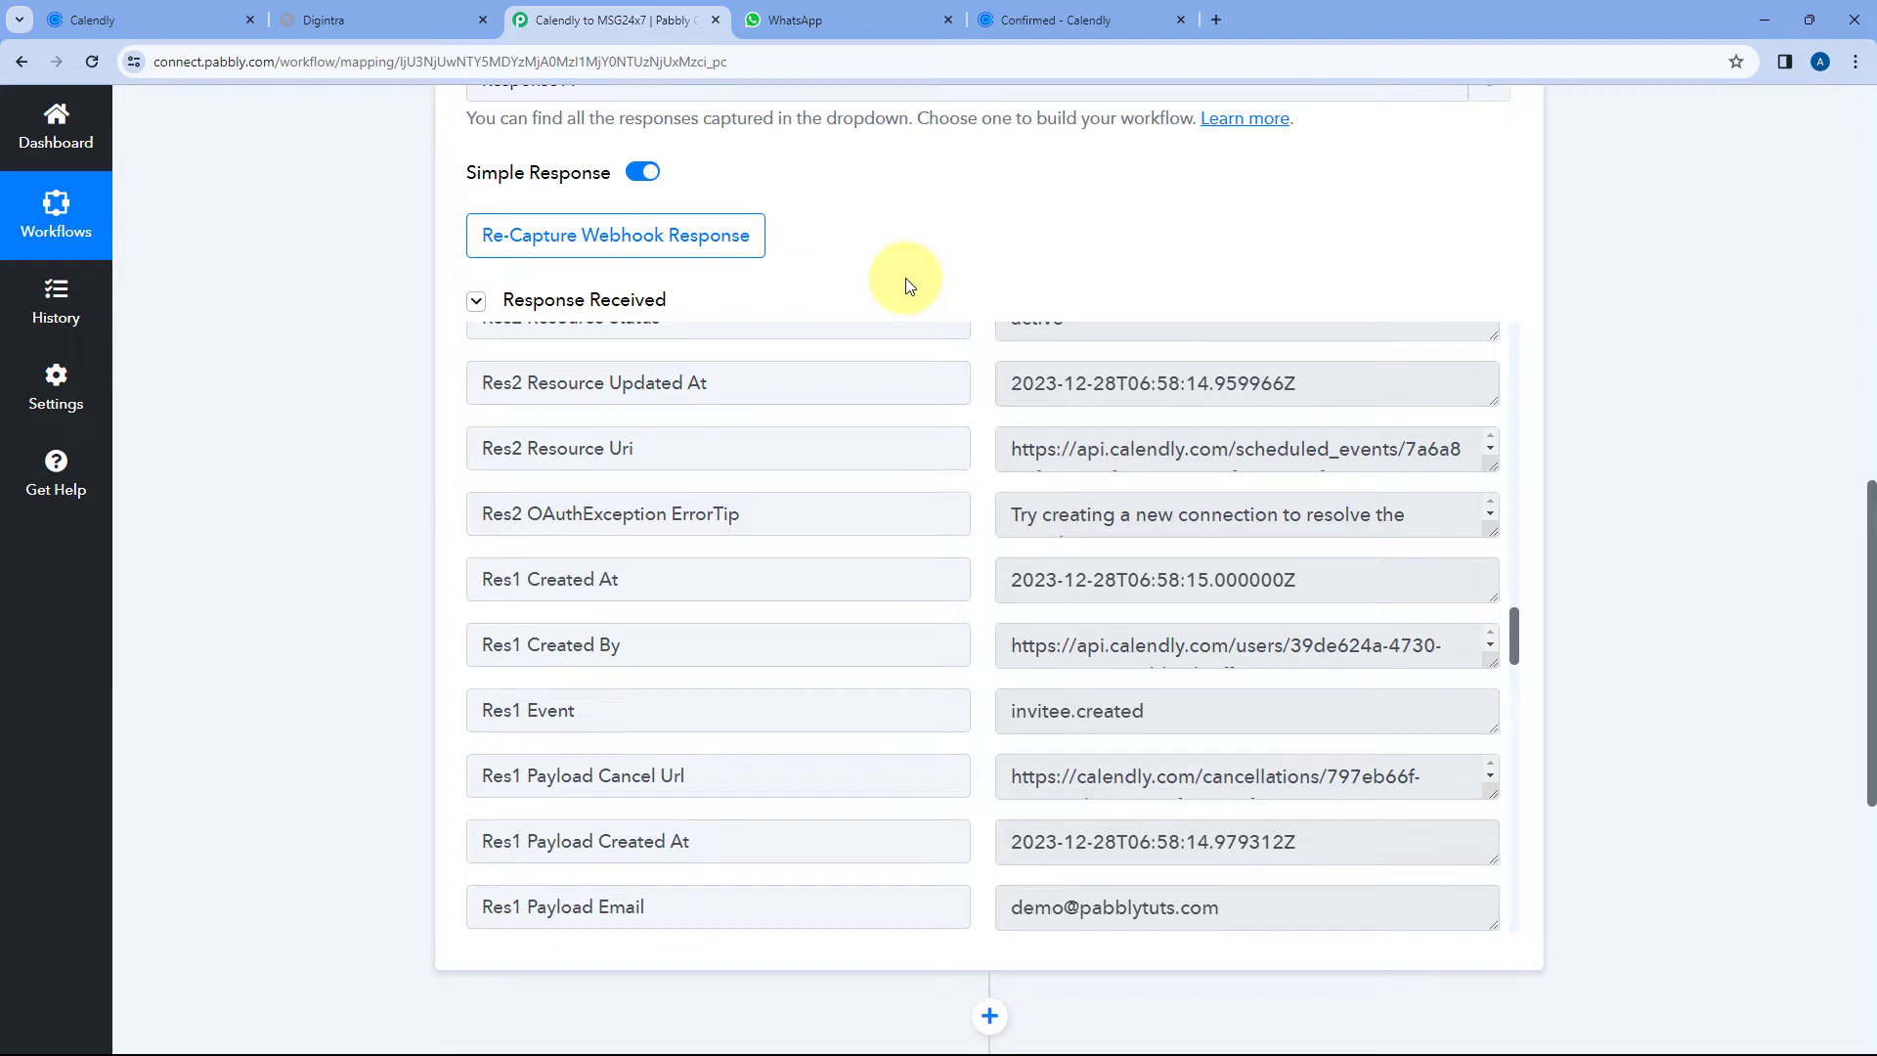
click(201, 18)
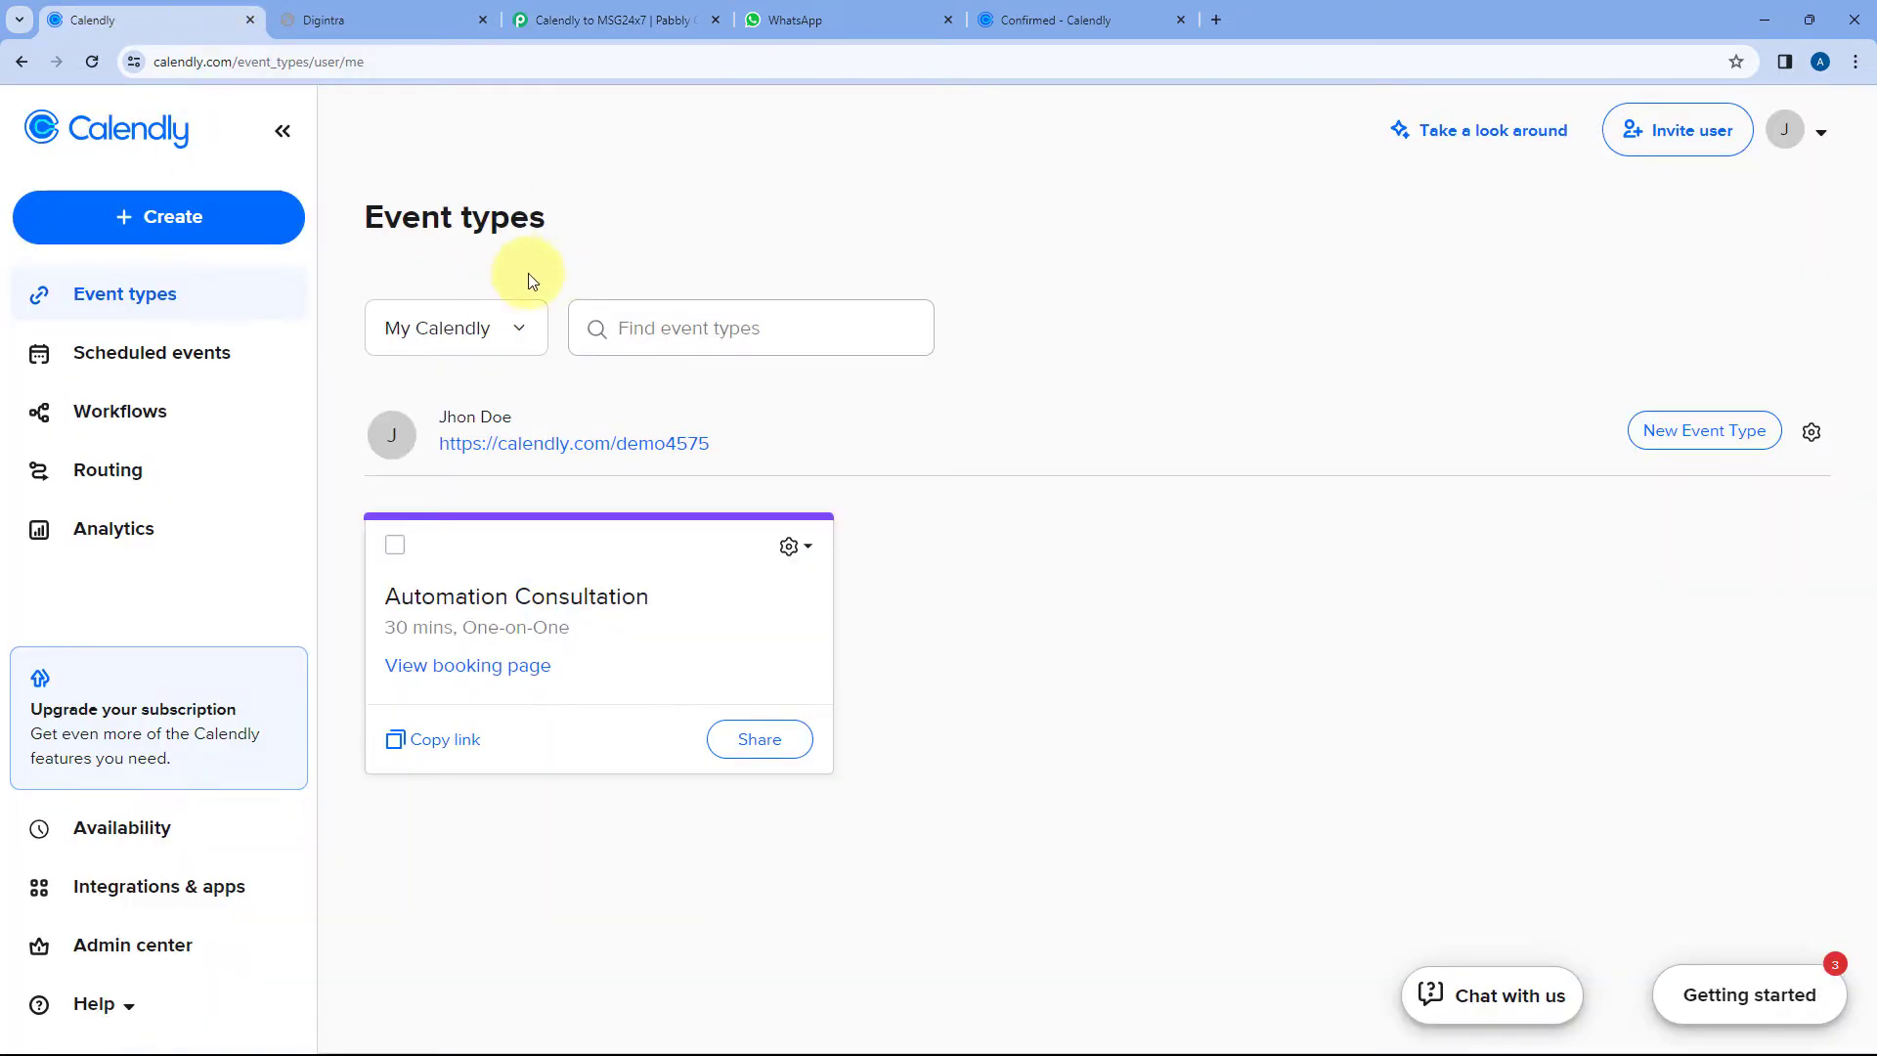
click(831, 18)
click(674, 18)
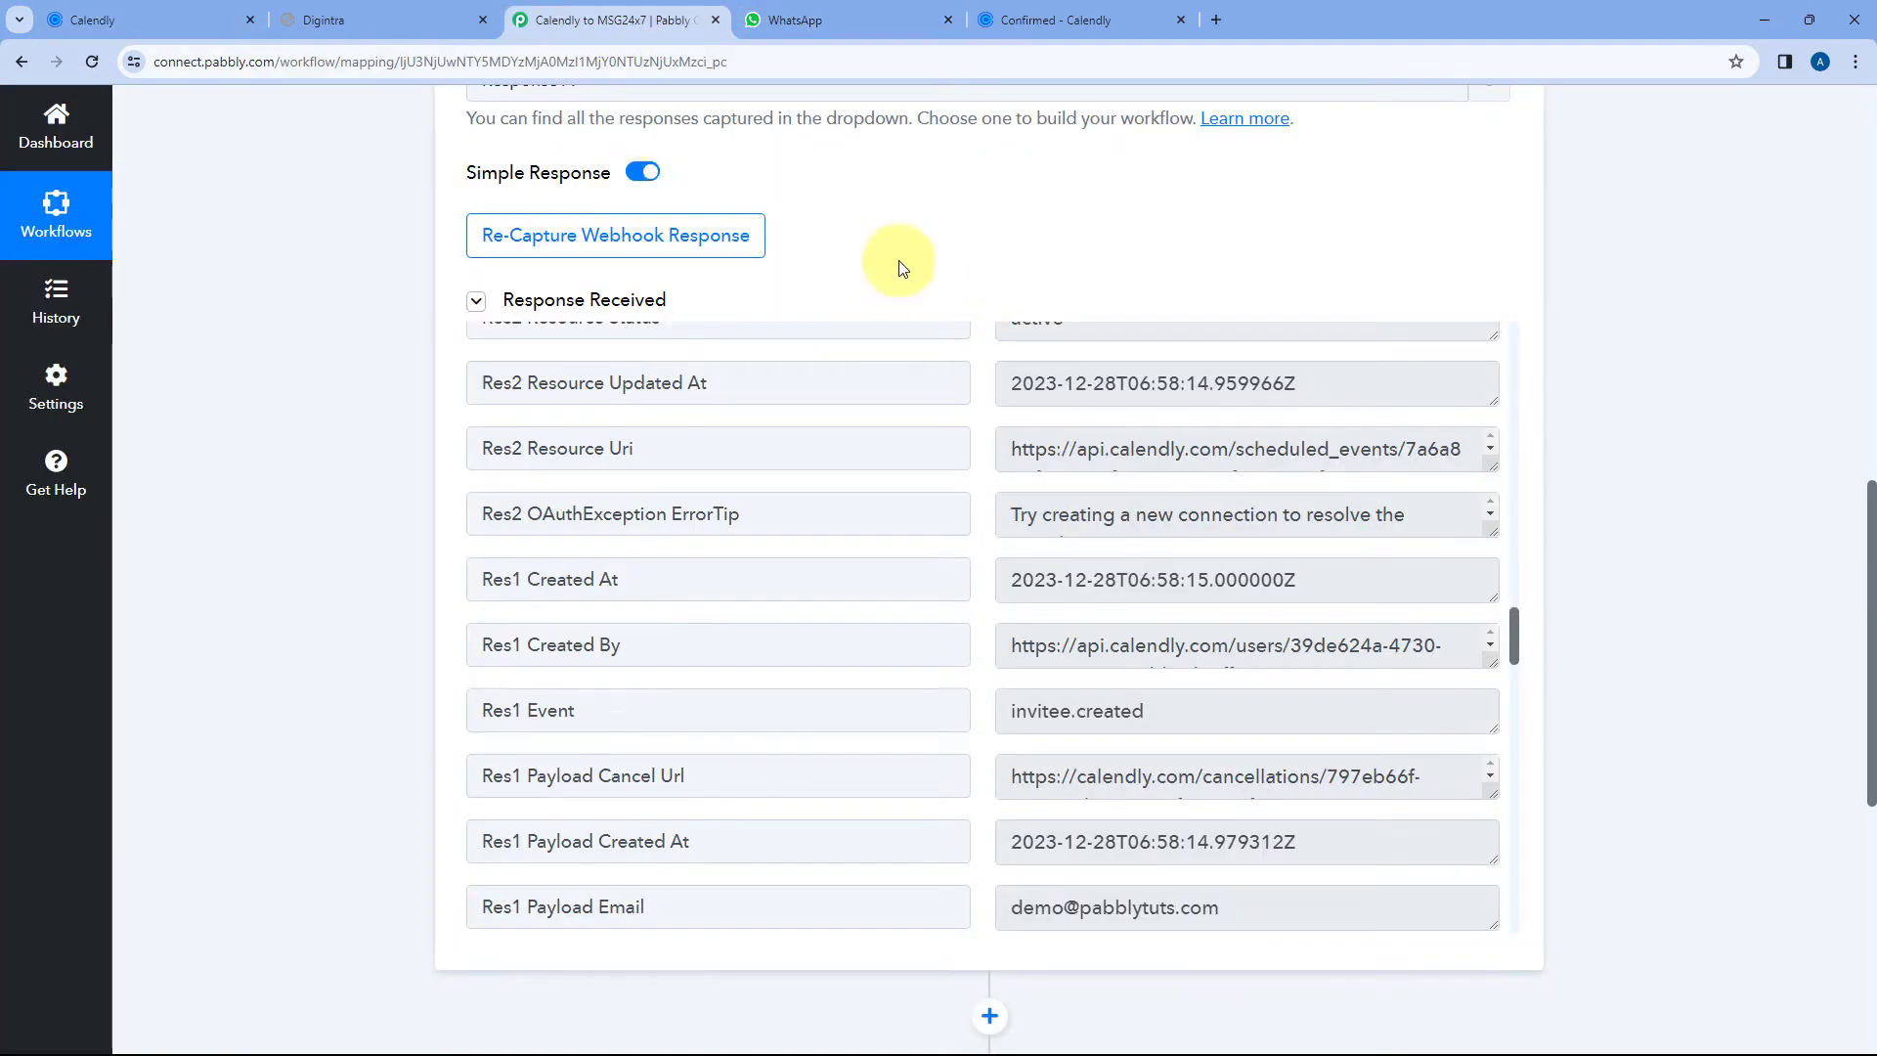
scroll(973, 516, up, 2)
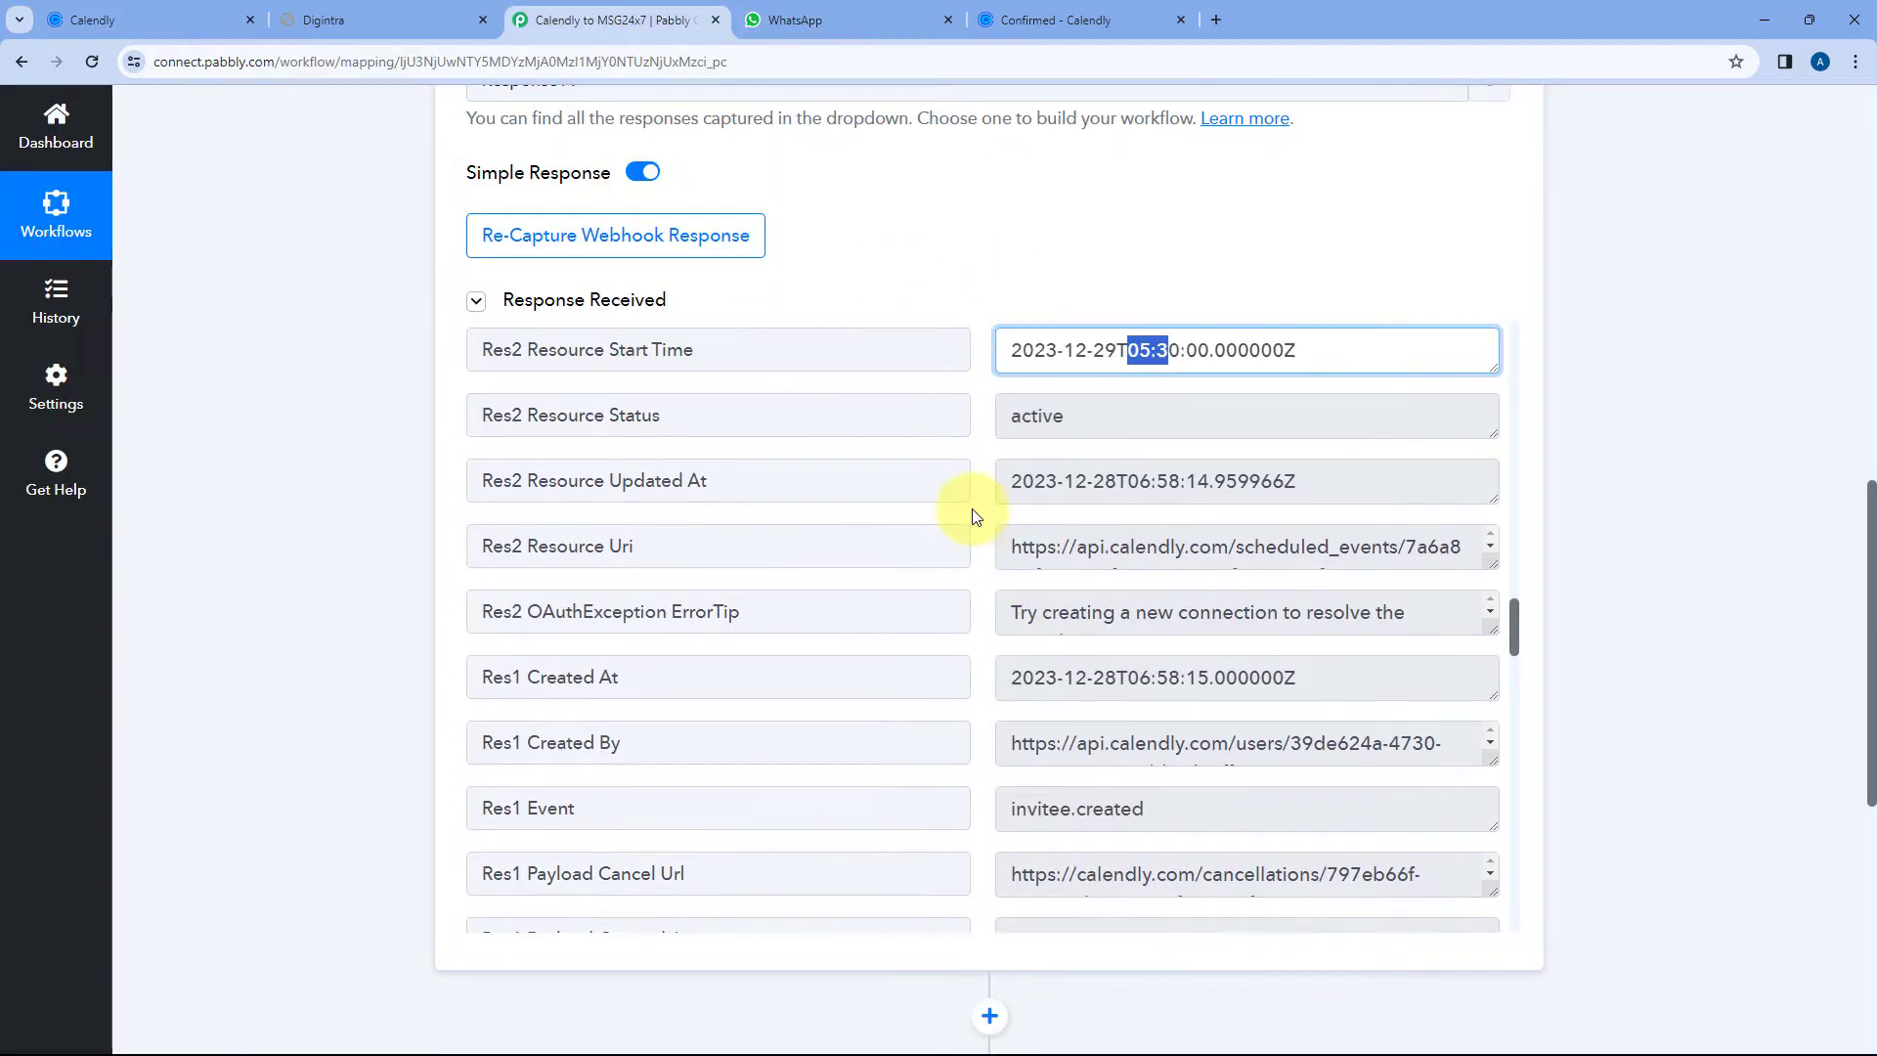
scroll(968, 511, up, 1)
click(982, 531)
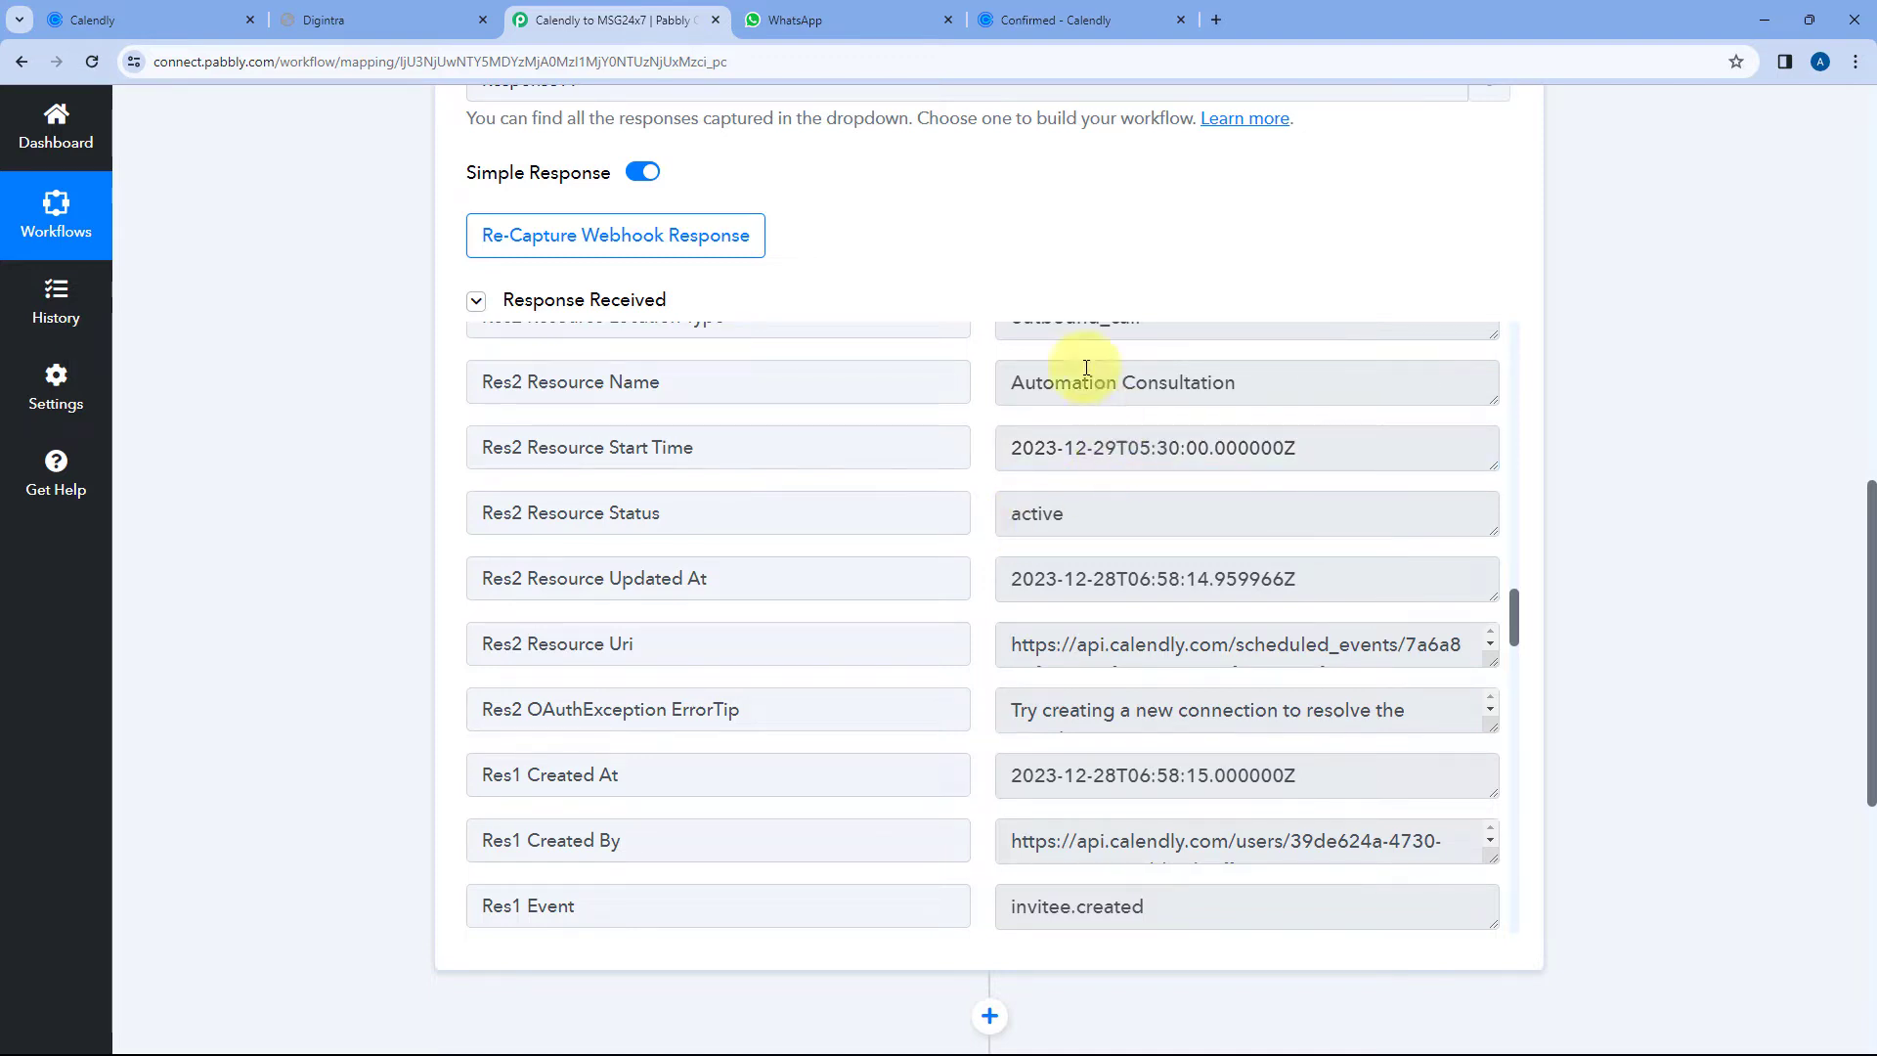
click(1070, 20)
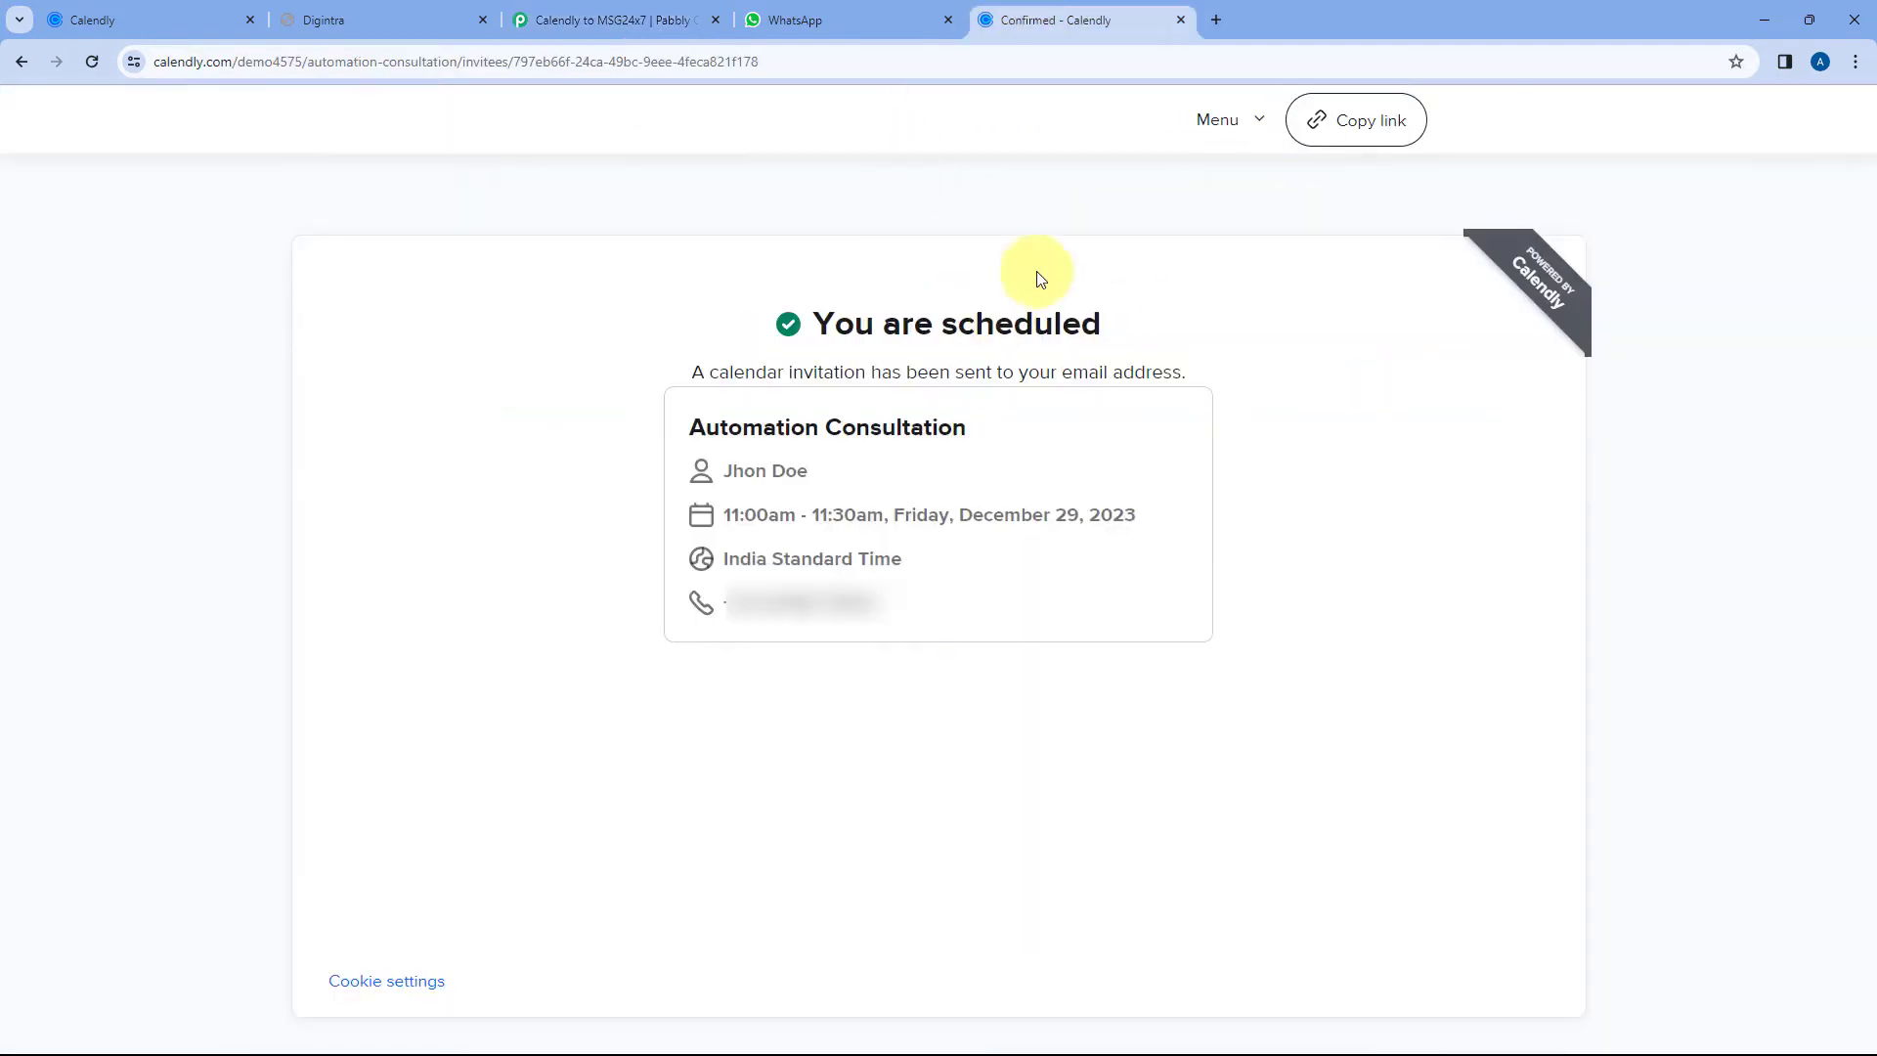
click(597, 18)
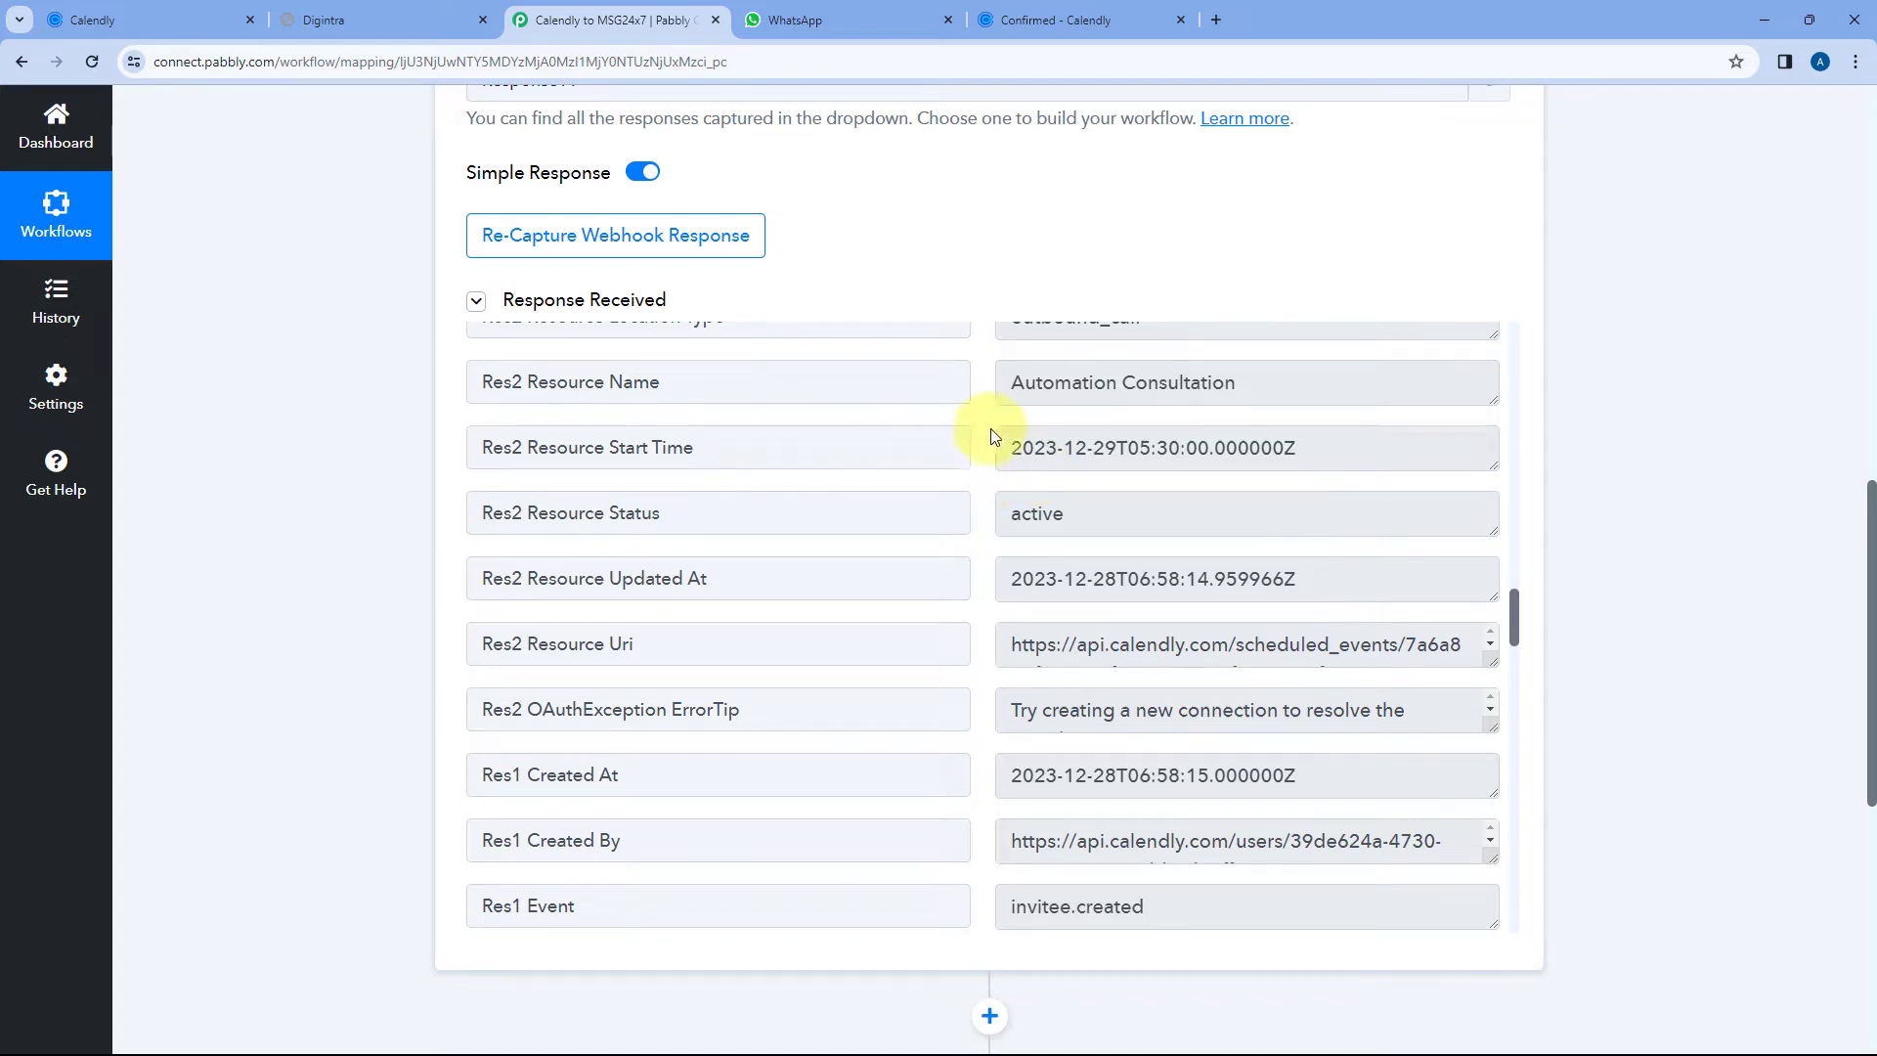
drag(1010, 448, 1315, 448)
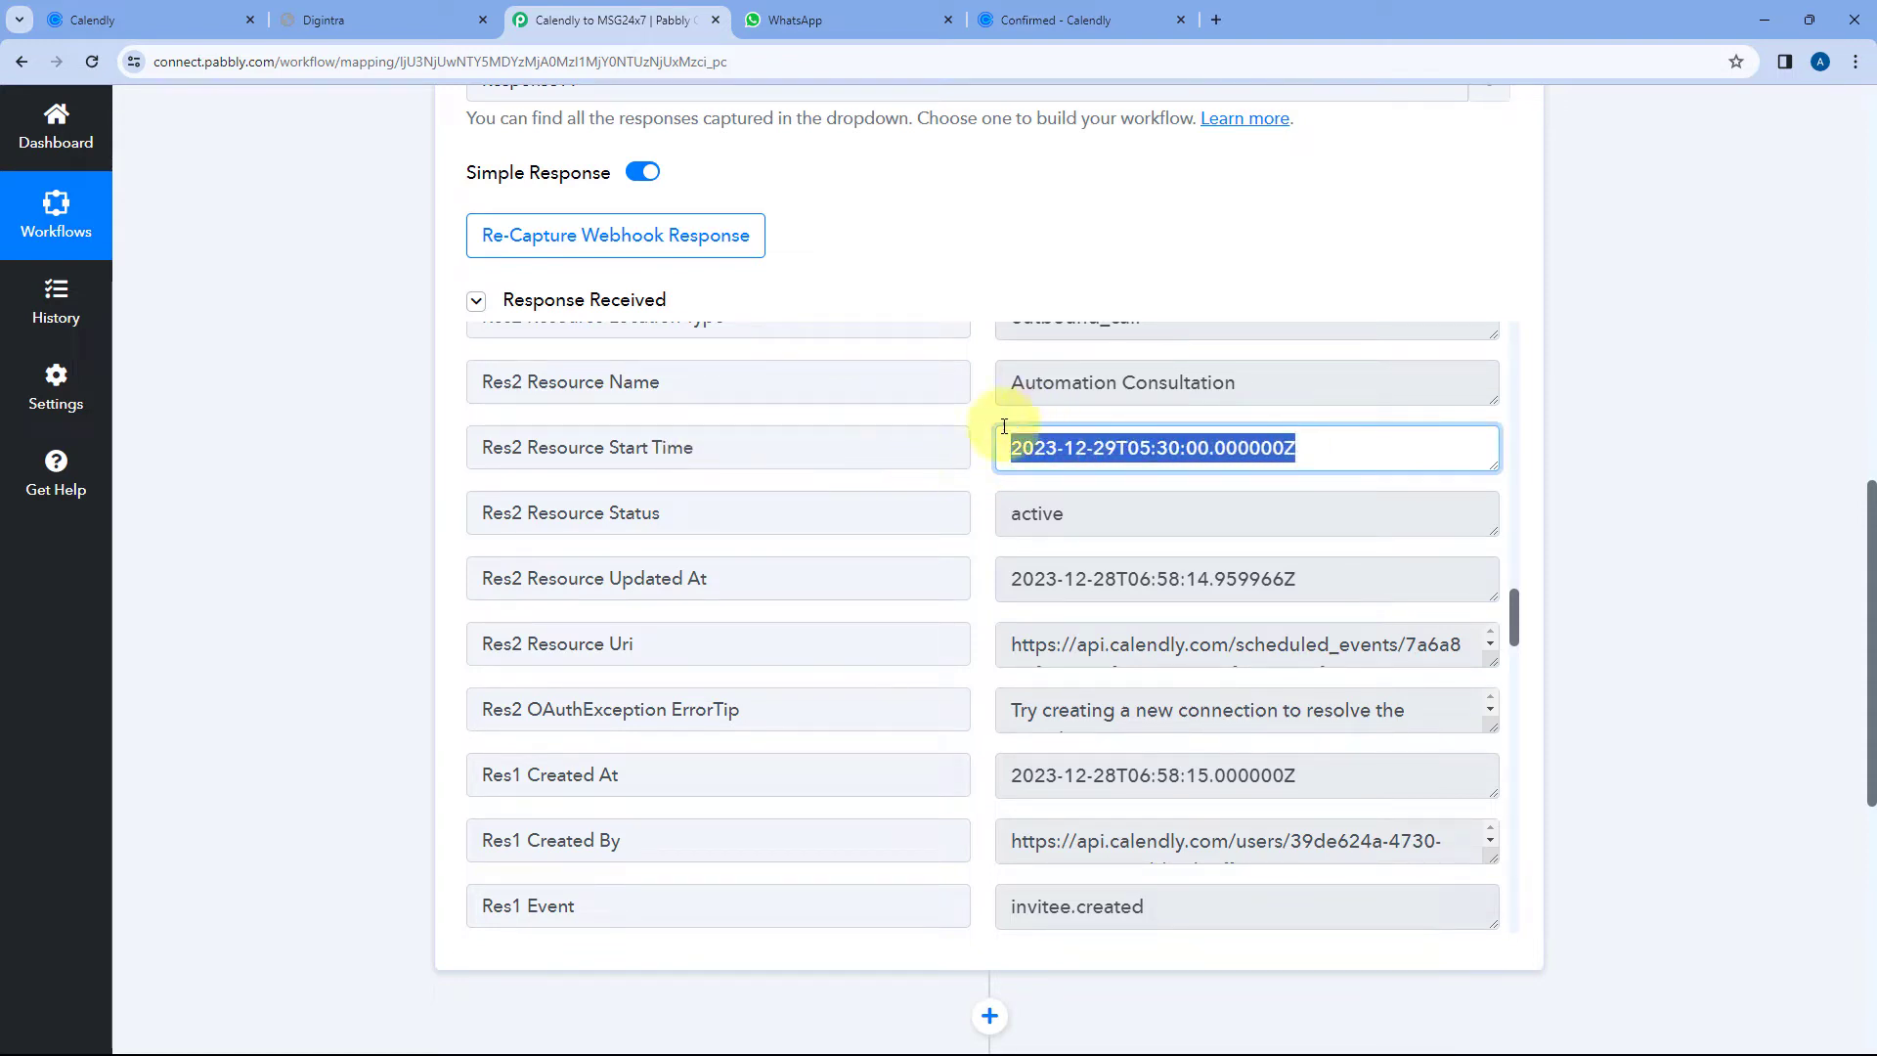
click(981, 448)
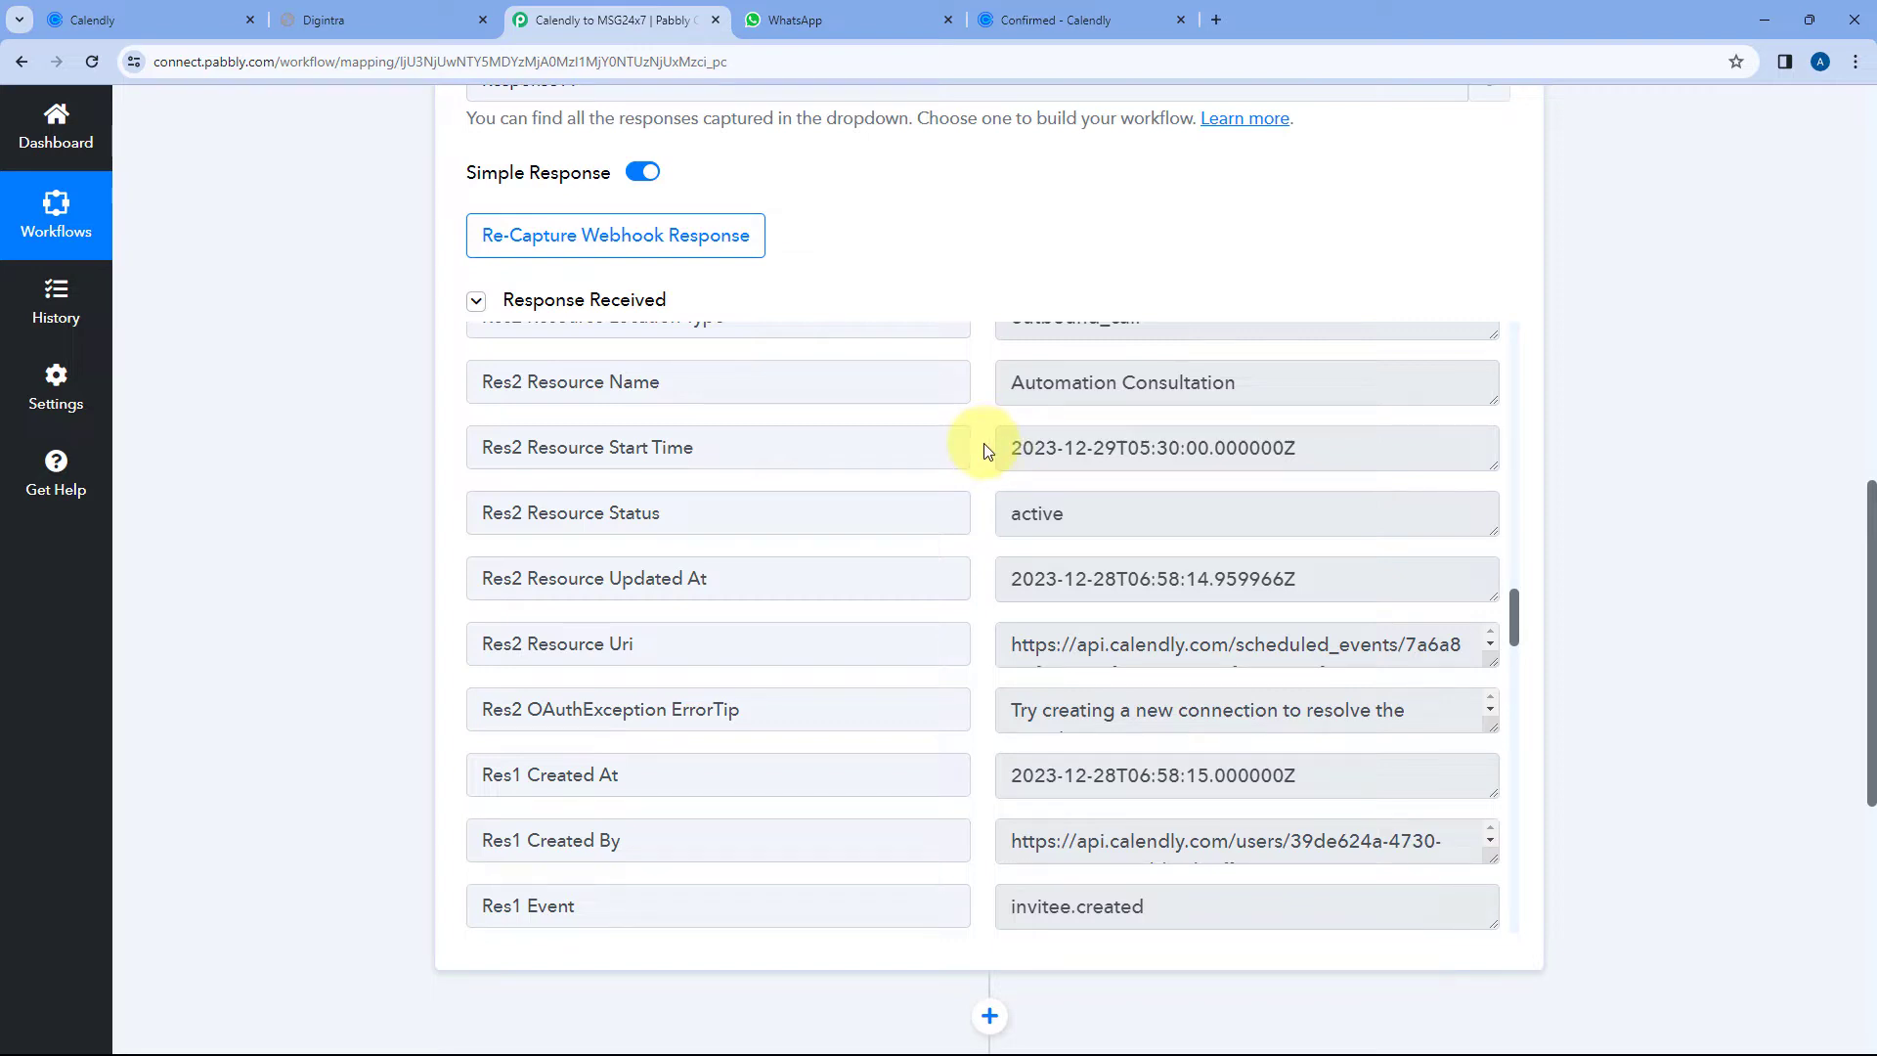
drag(1007, 448, 1301, 448)
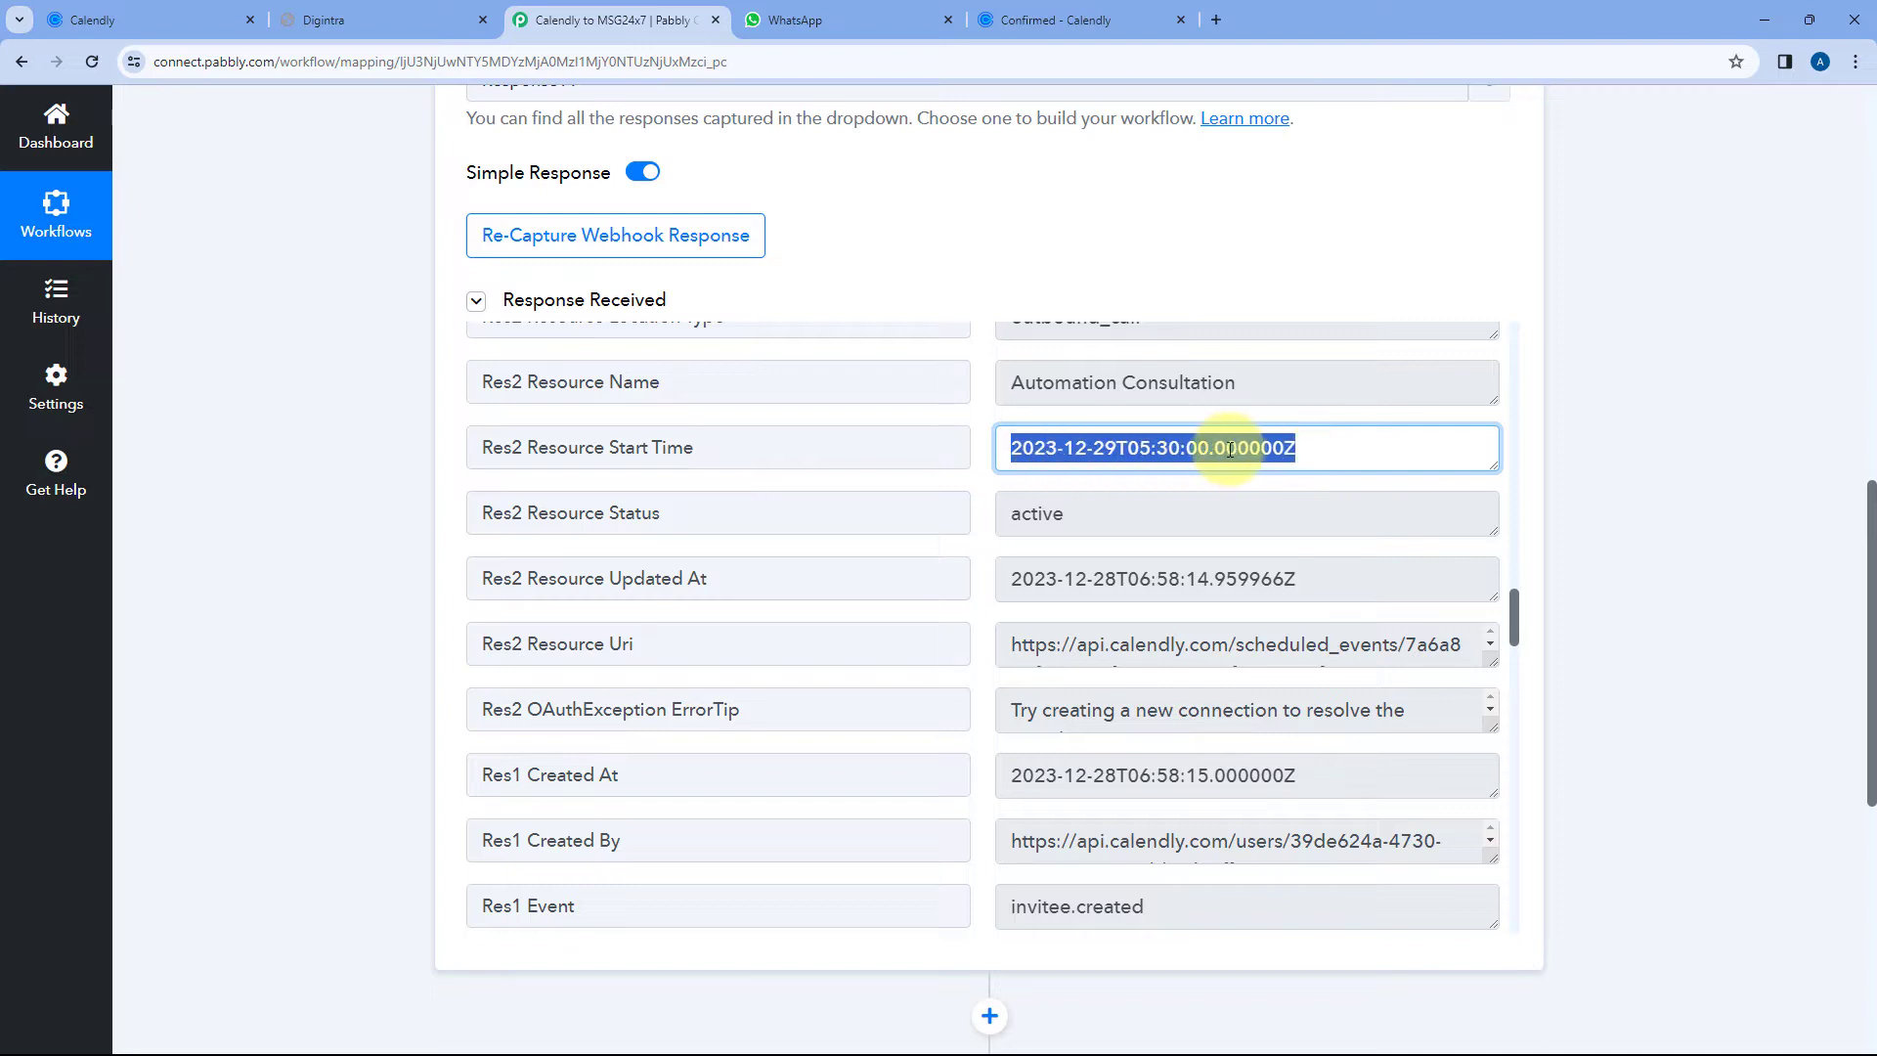
click(978, 448)
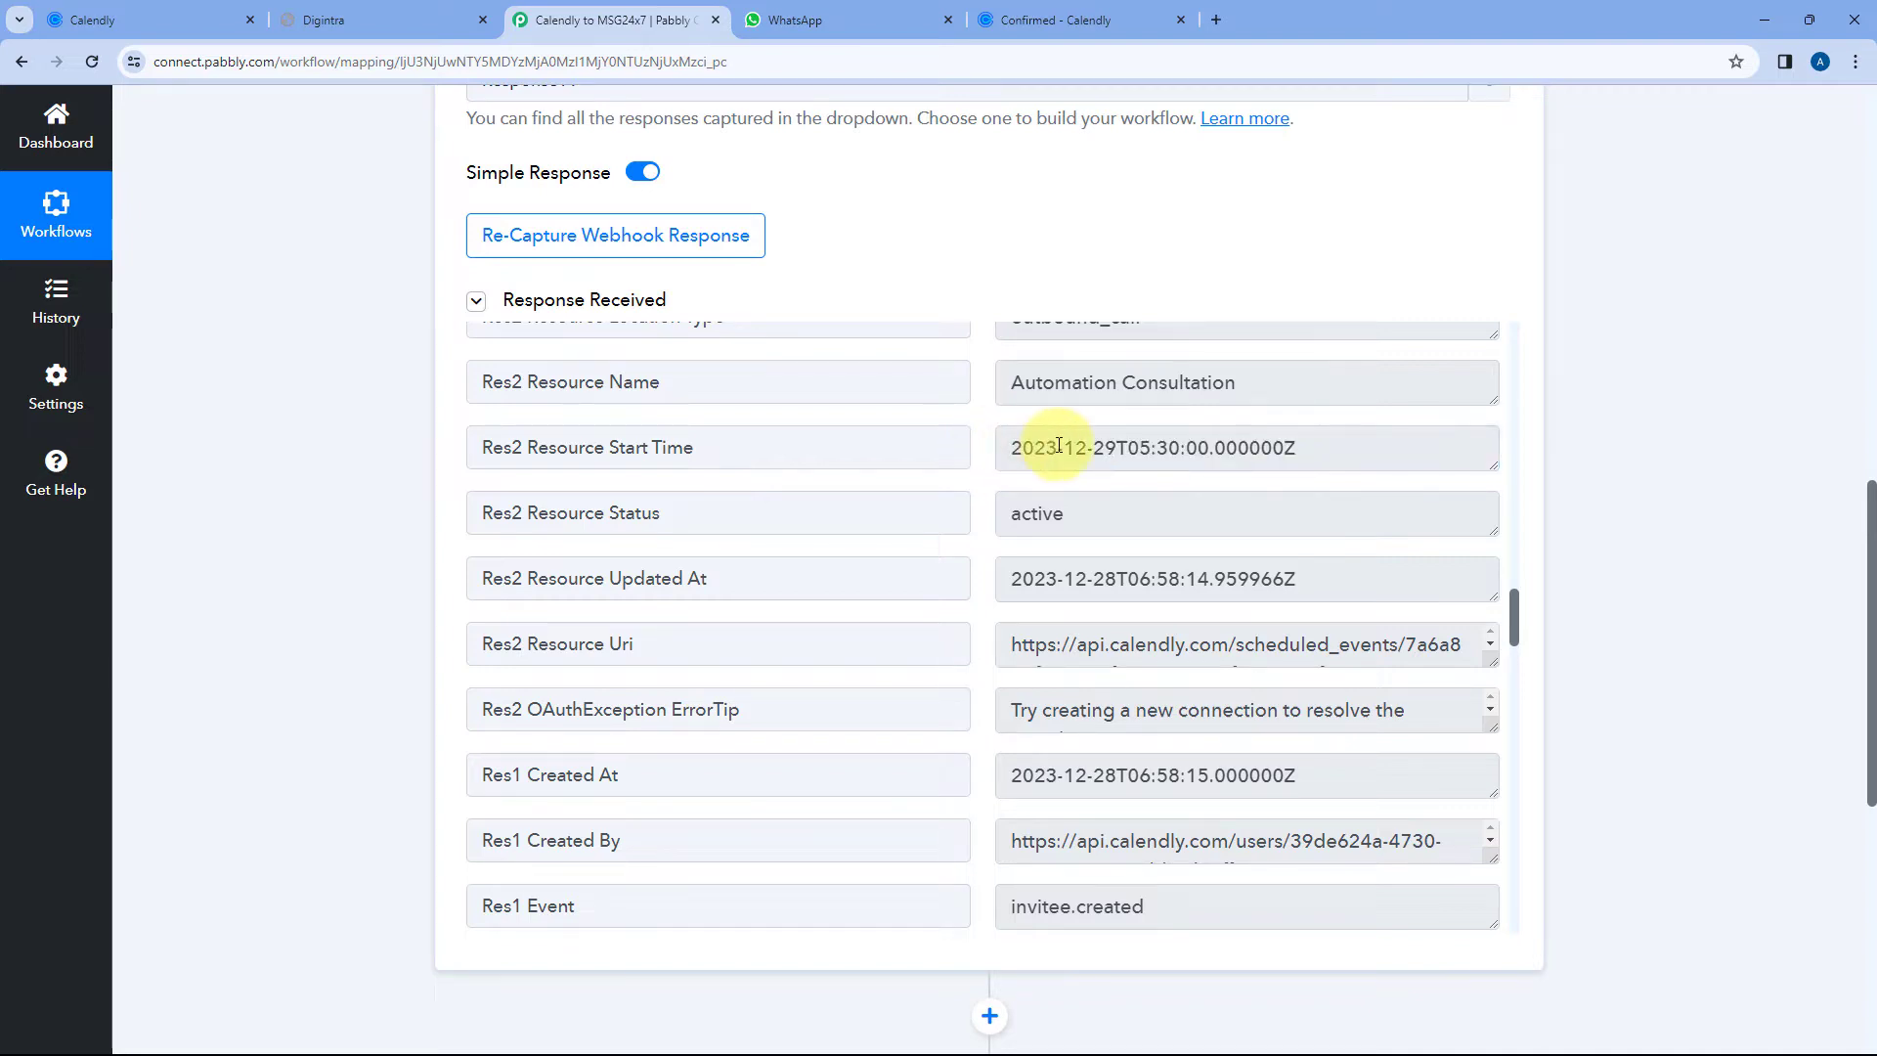
drag(999, 451, 1330, 448)
click(945, 451)
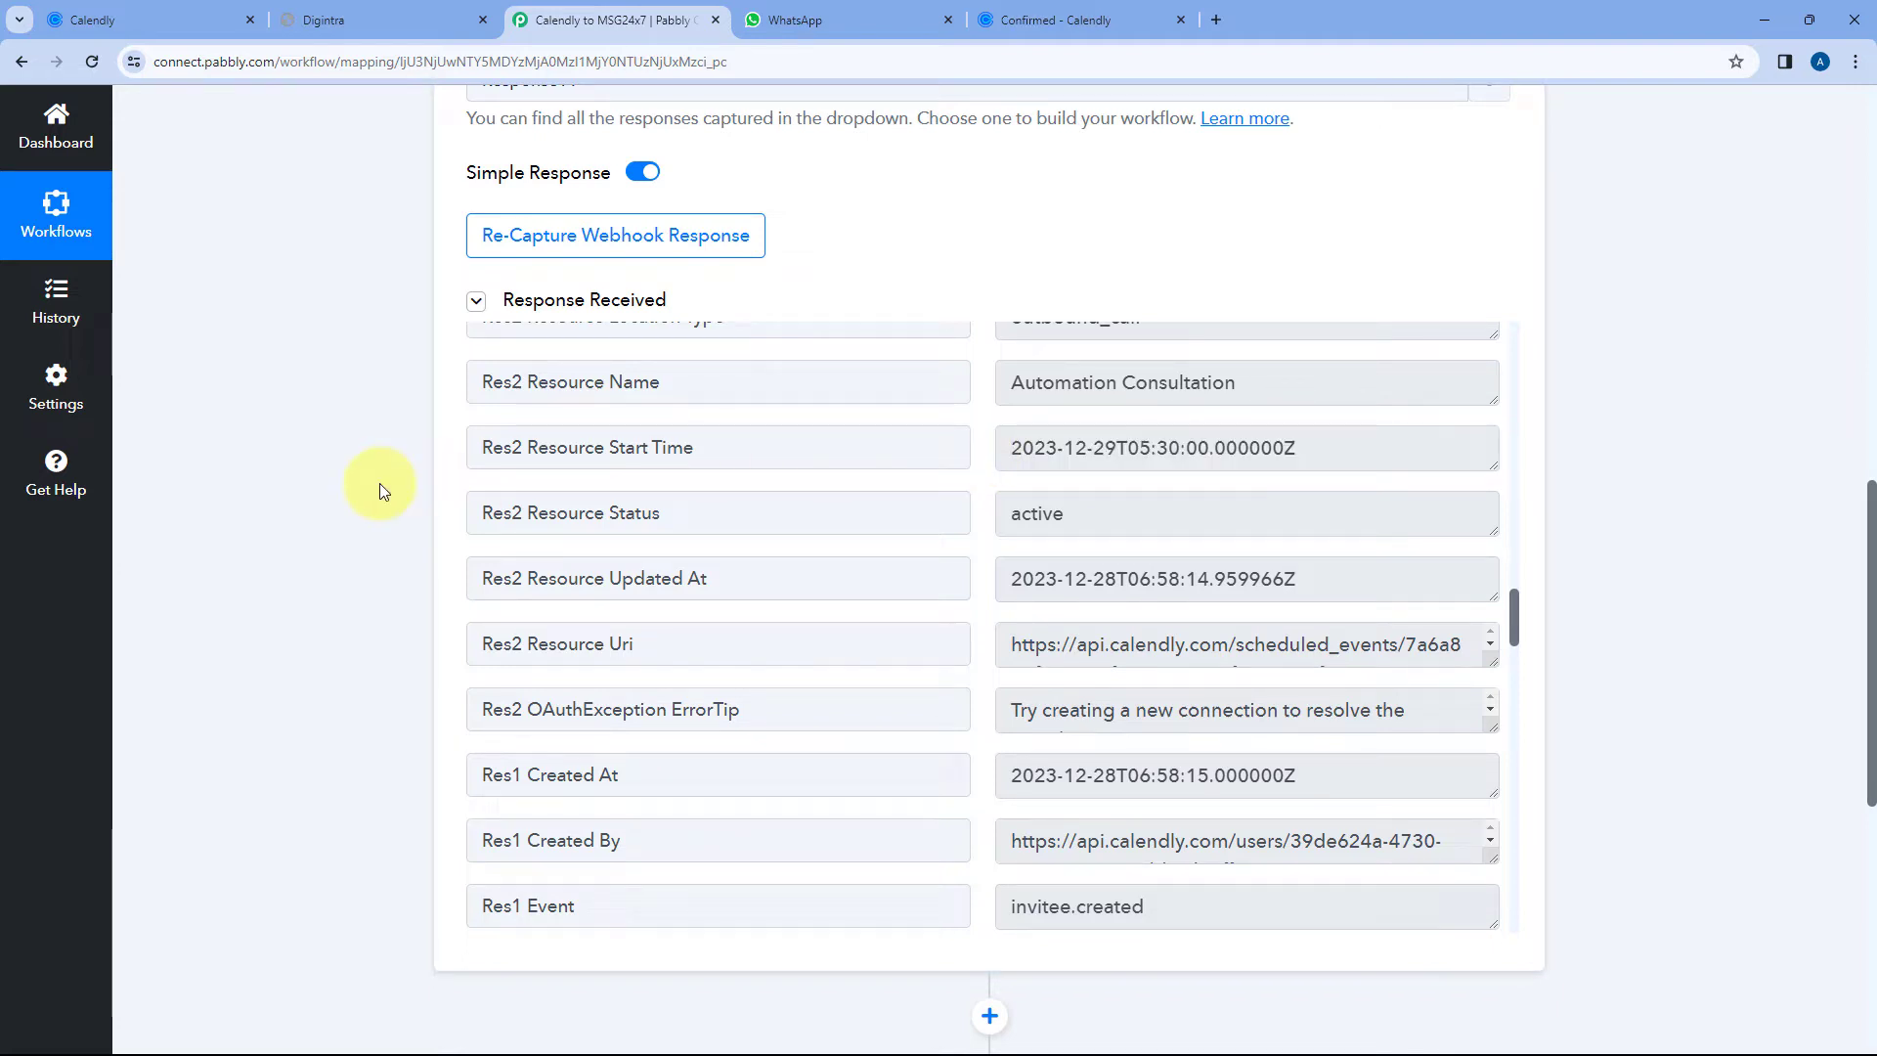
scroll(380, 483, down, 3)
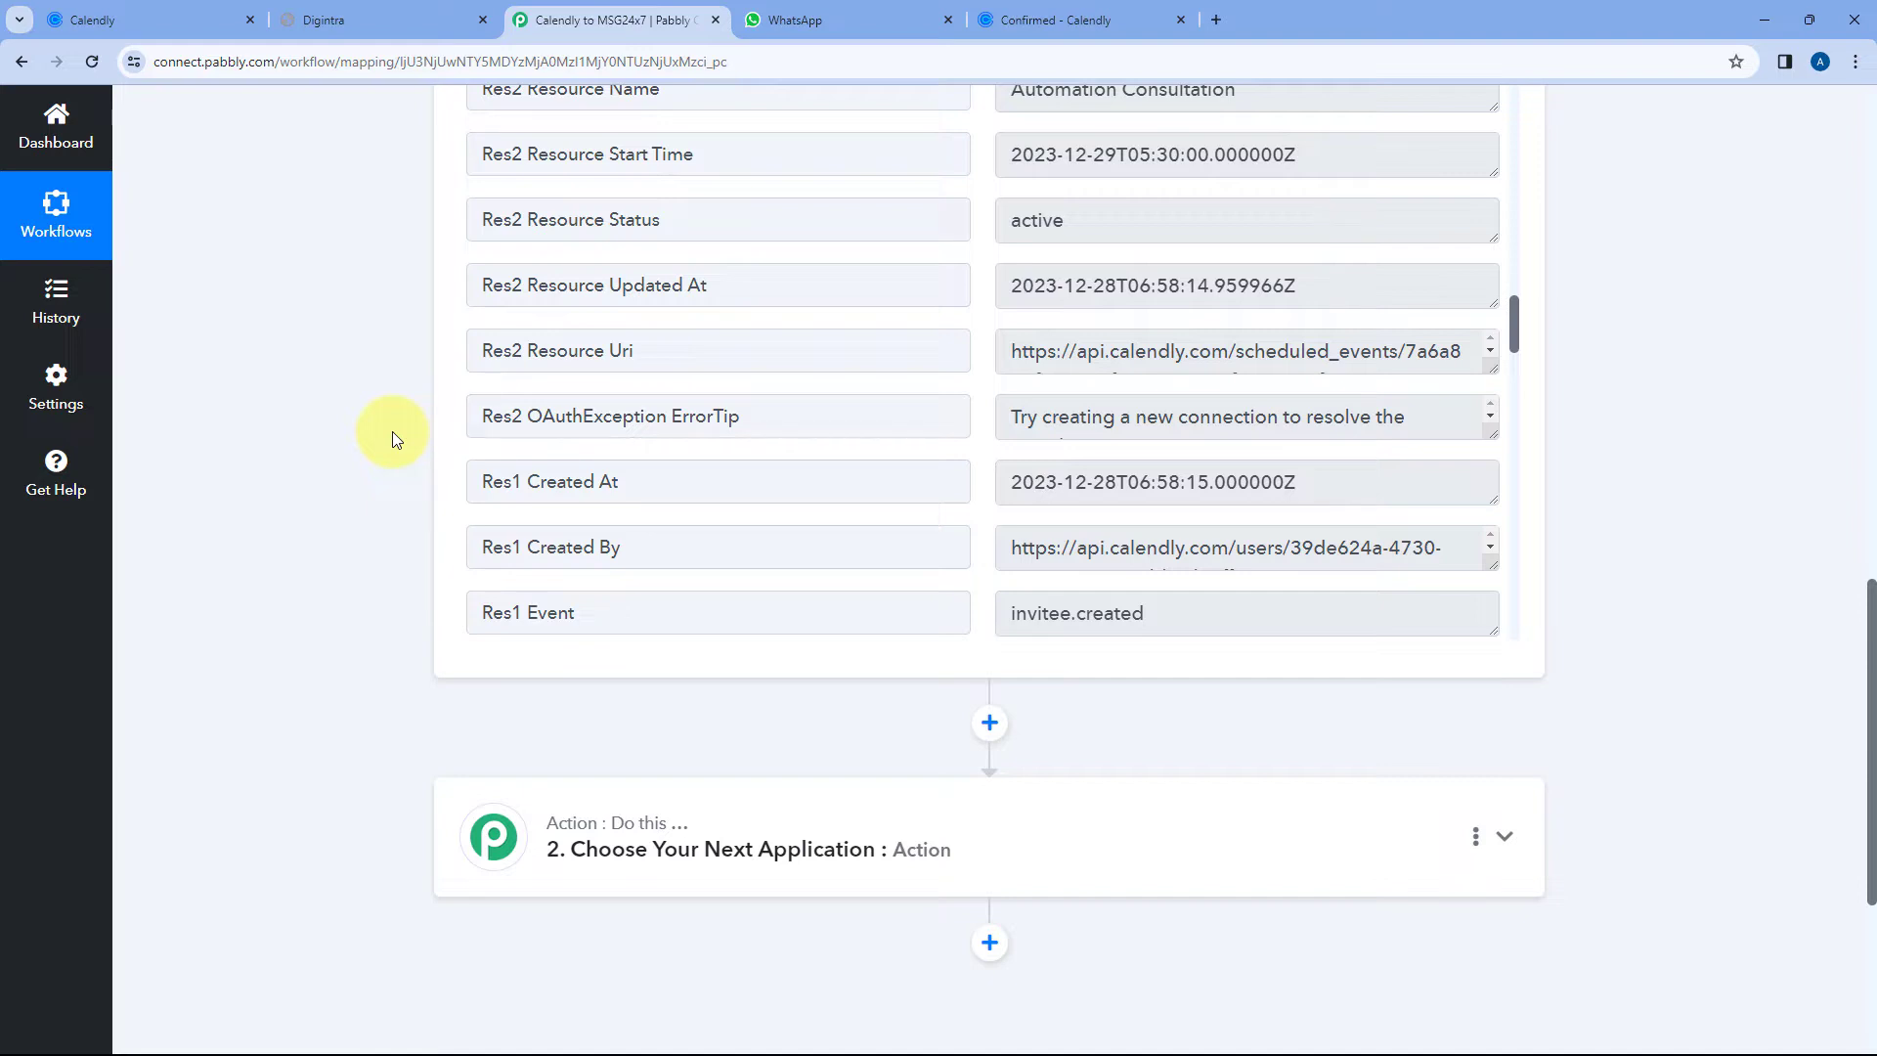
scroll(391, 432, down, 4)
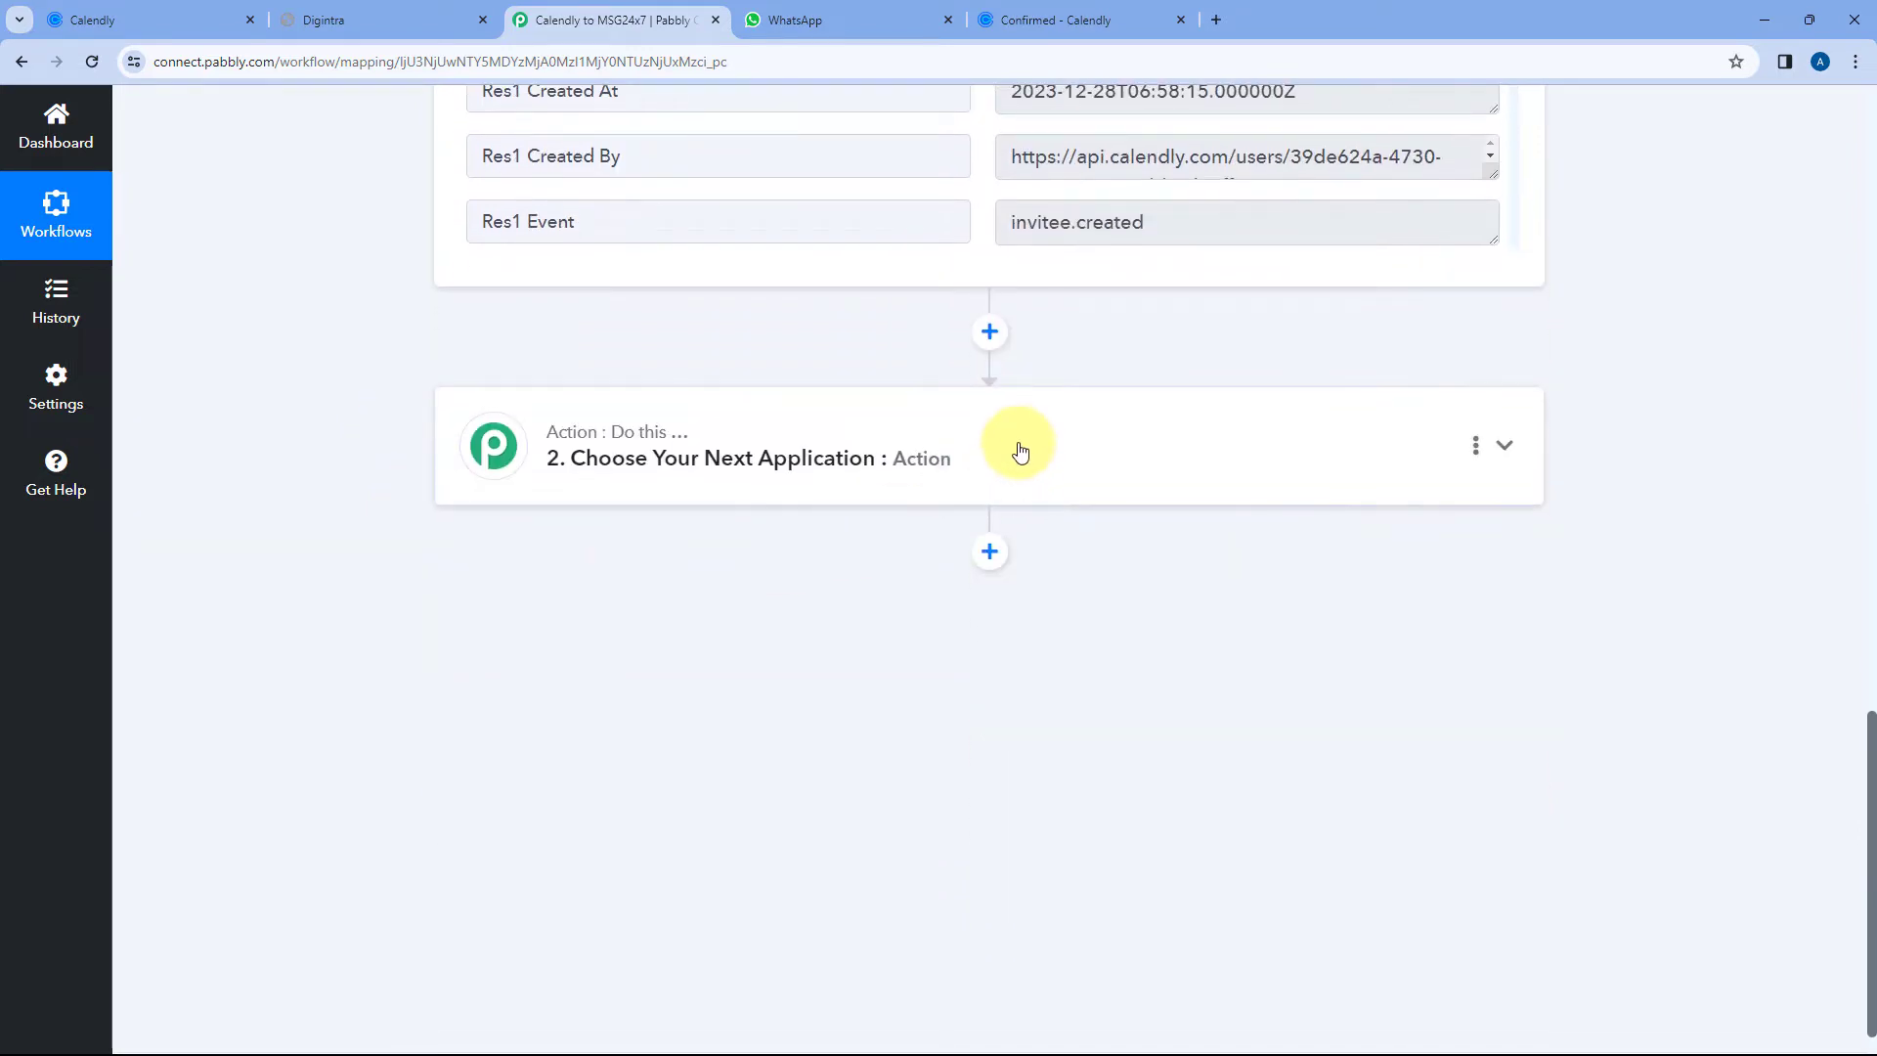
- Search for and choose Date/Time Formatter by Pabbly as the second step's app
click(1020, 451)
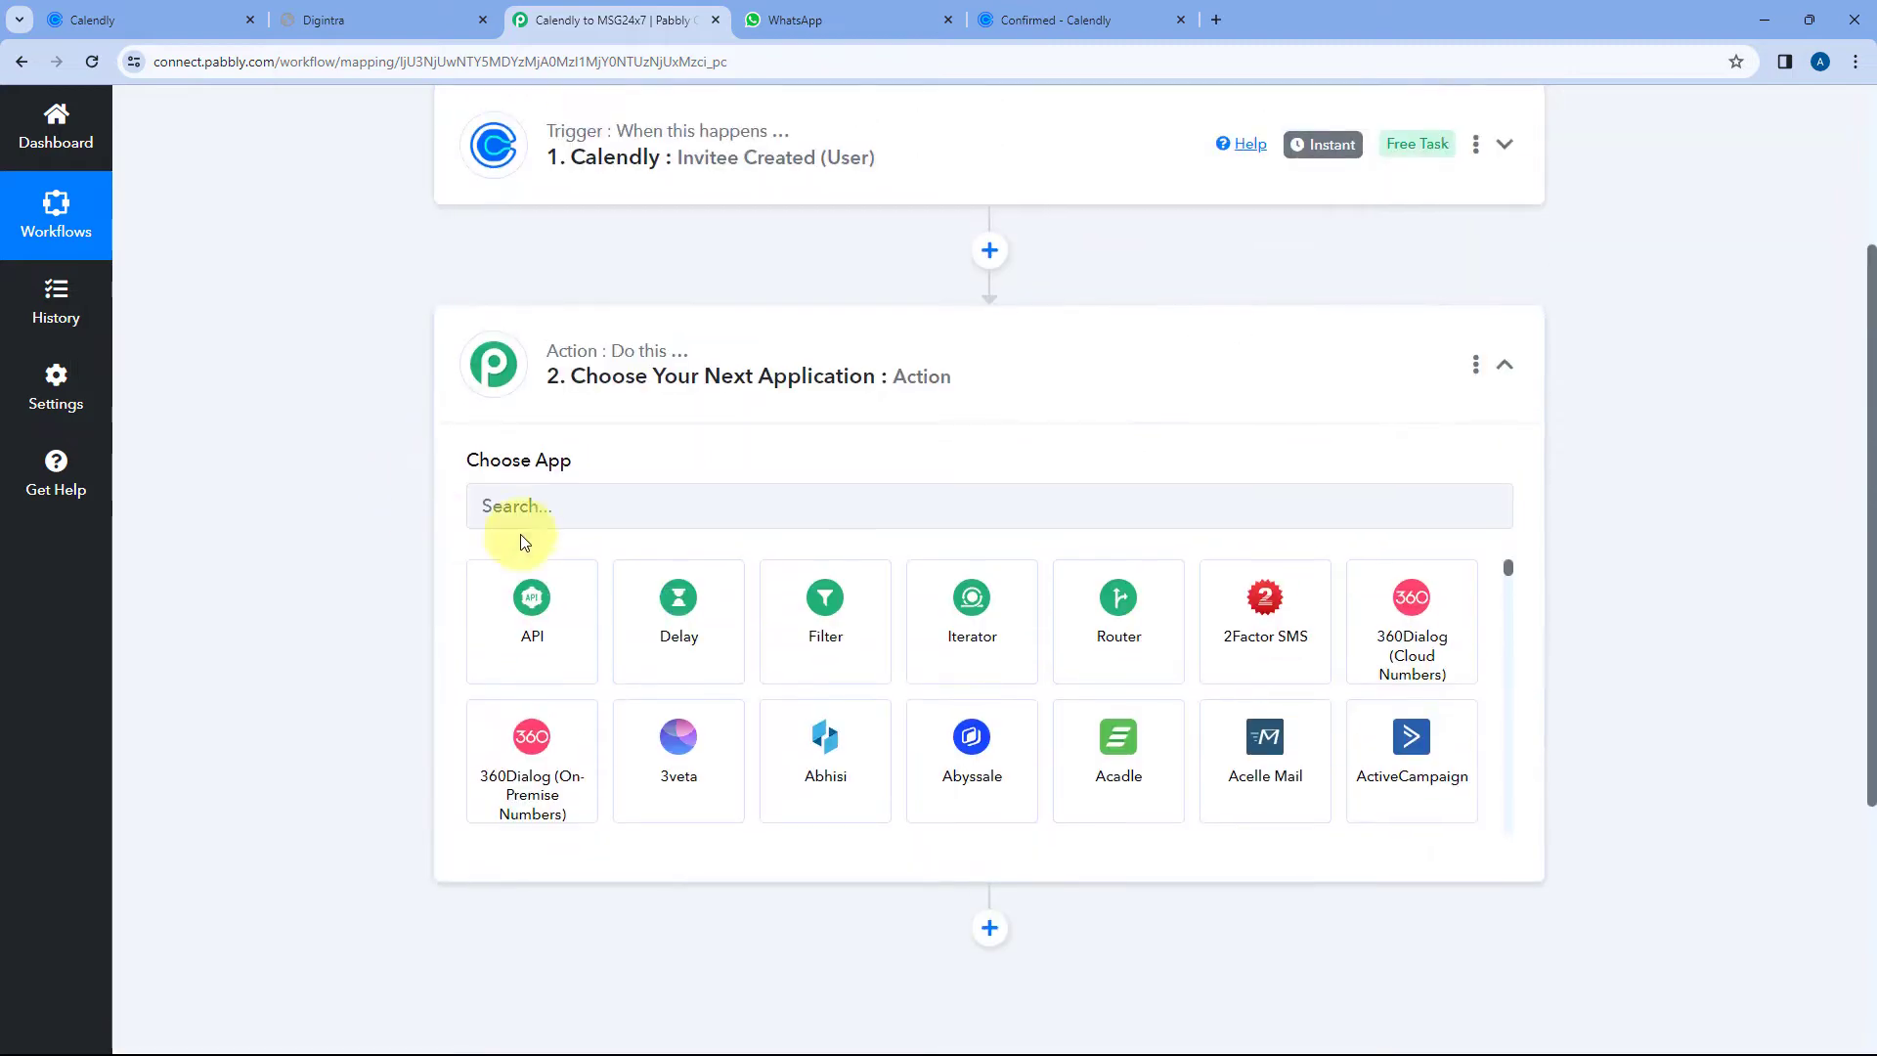
click(579, 493)
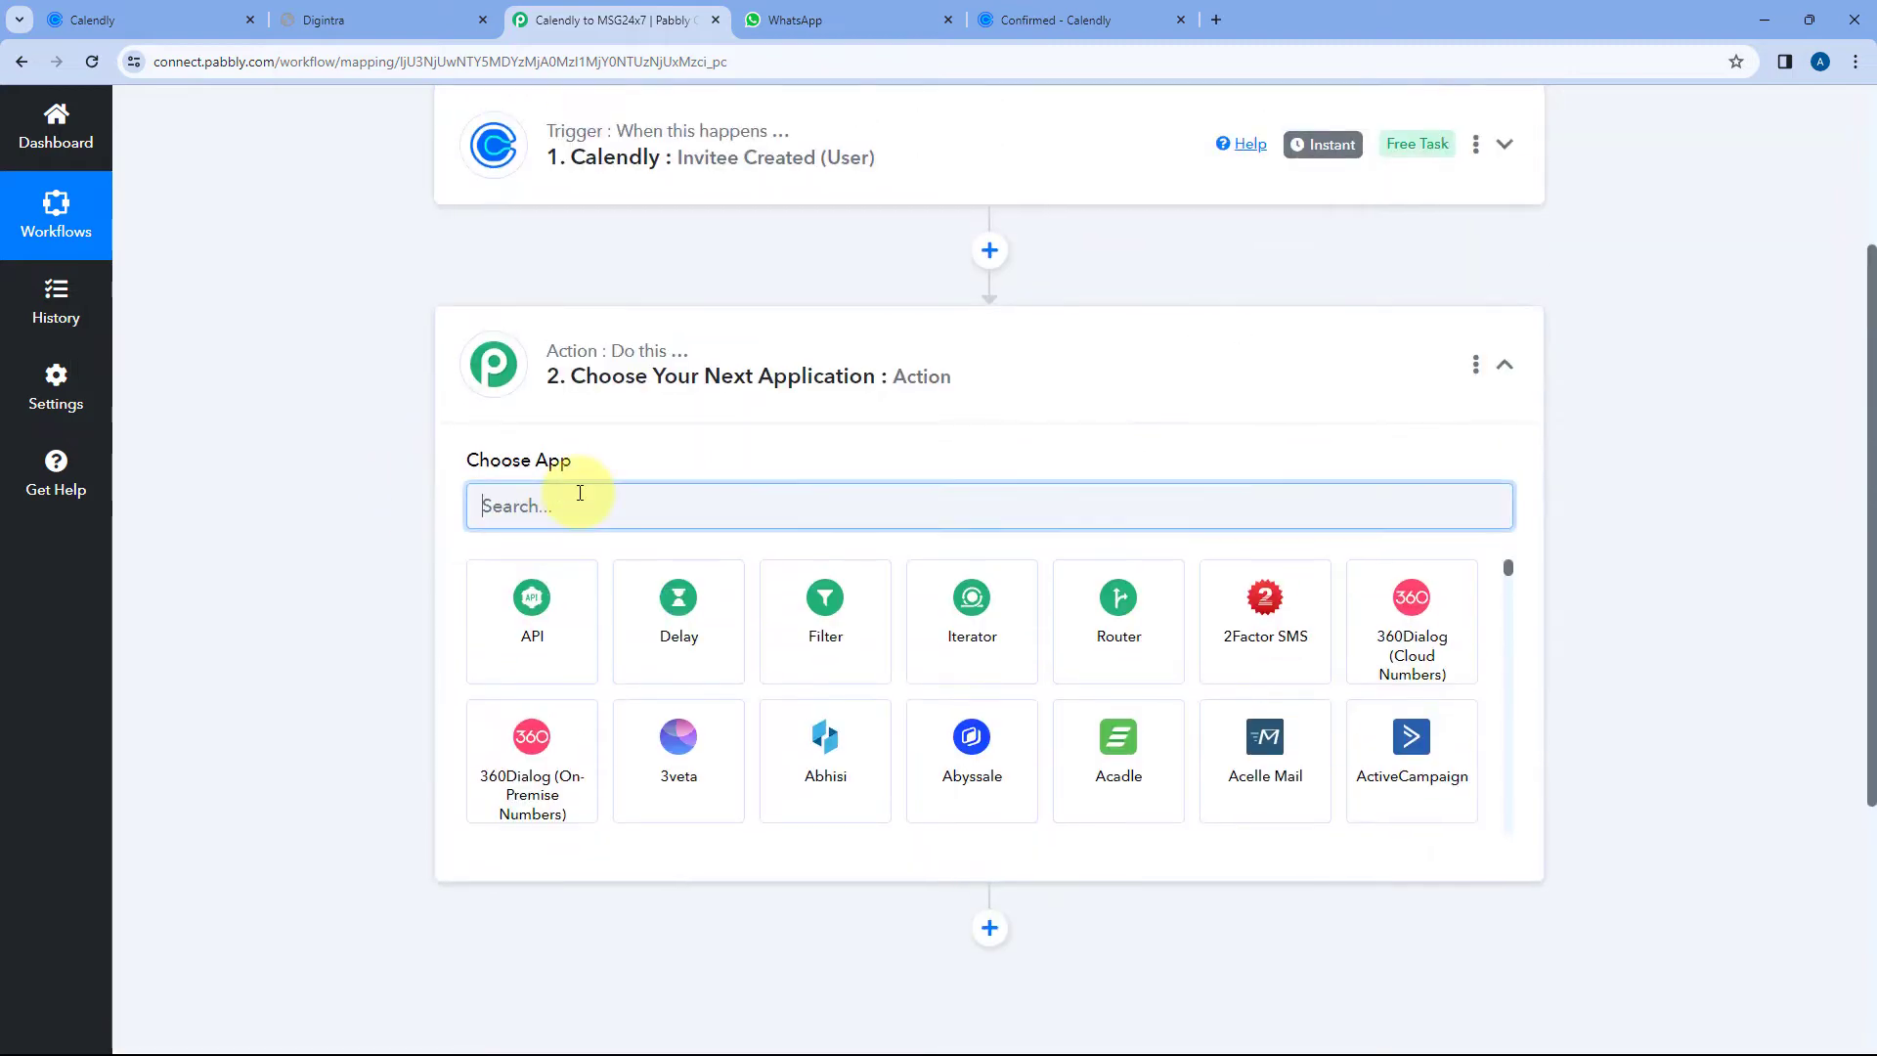
text(DAte)
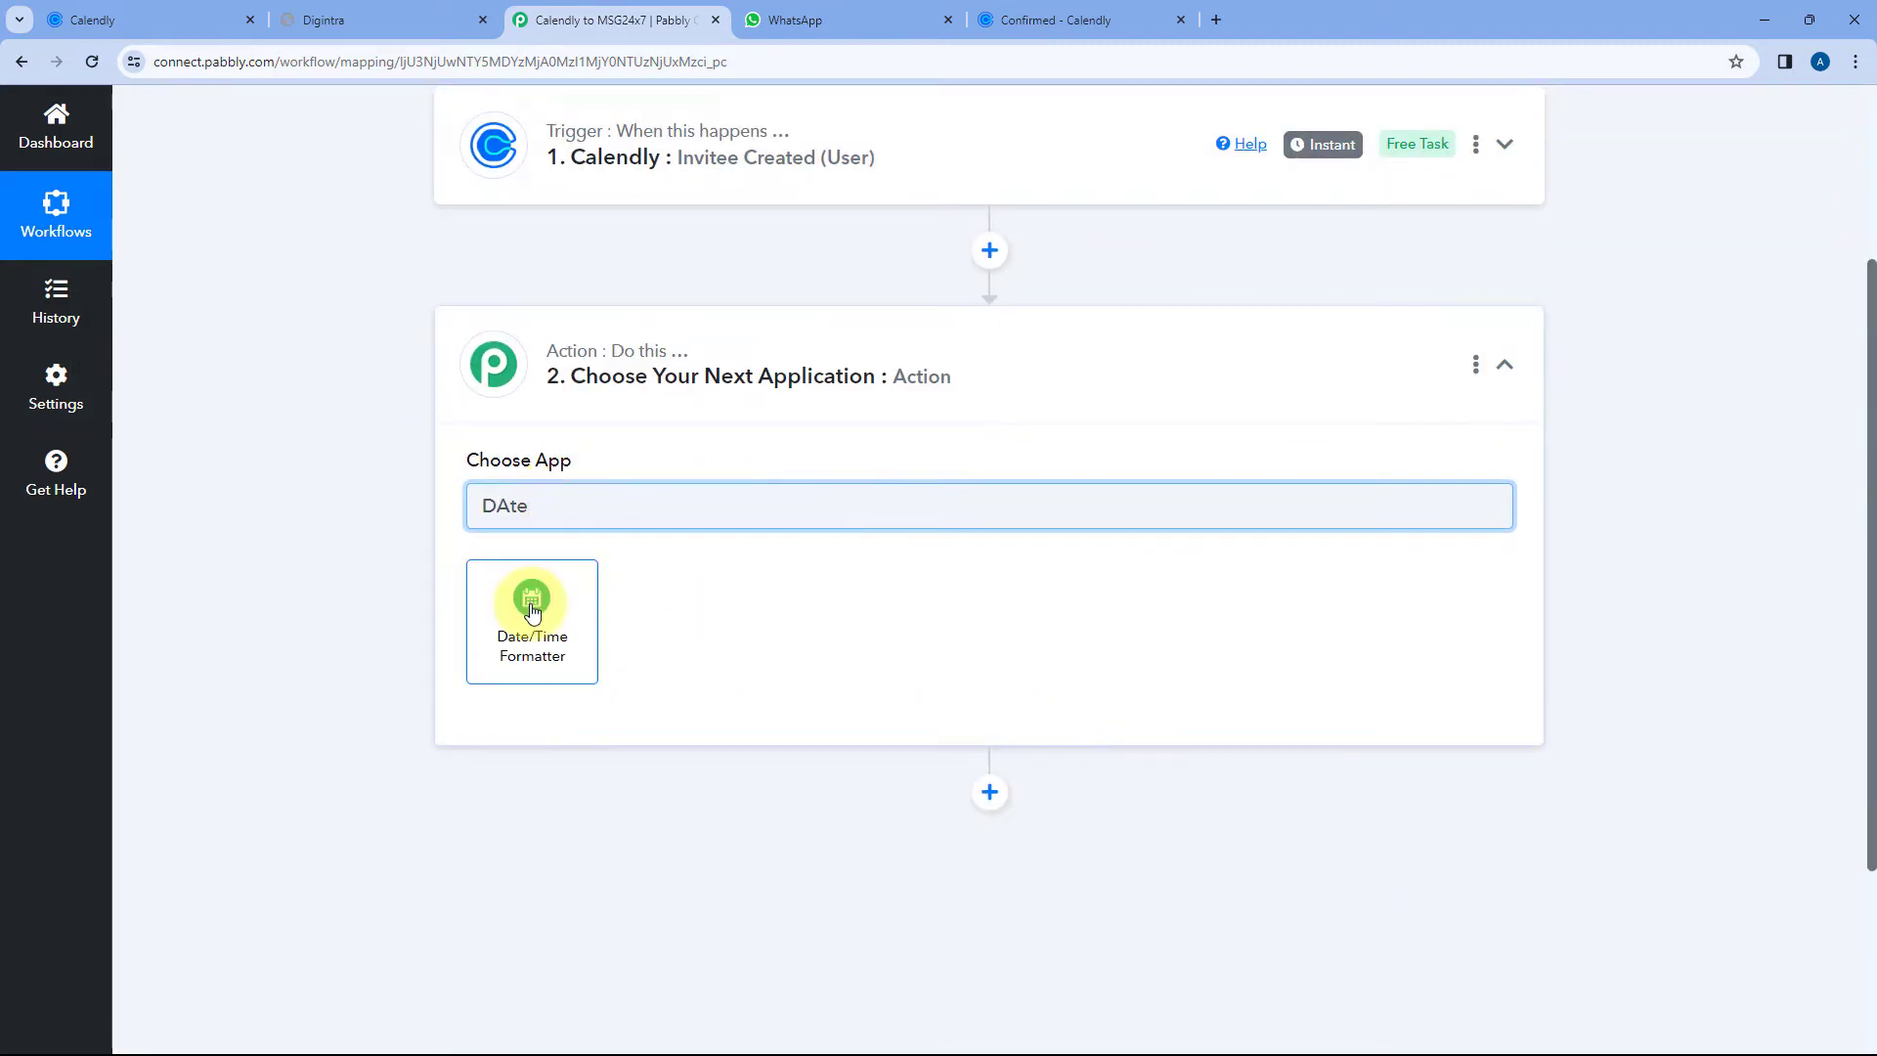
click(532, 608)
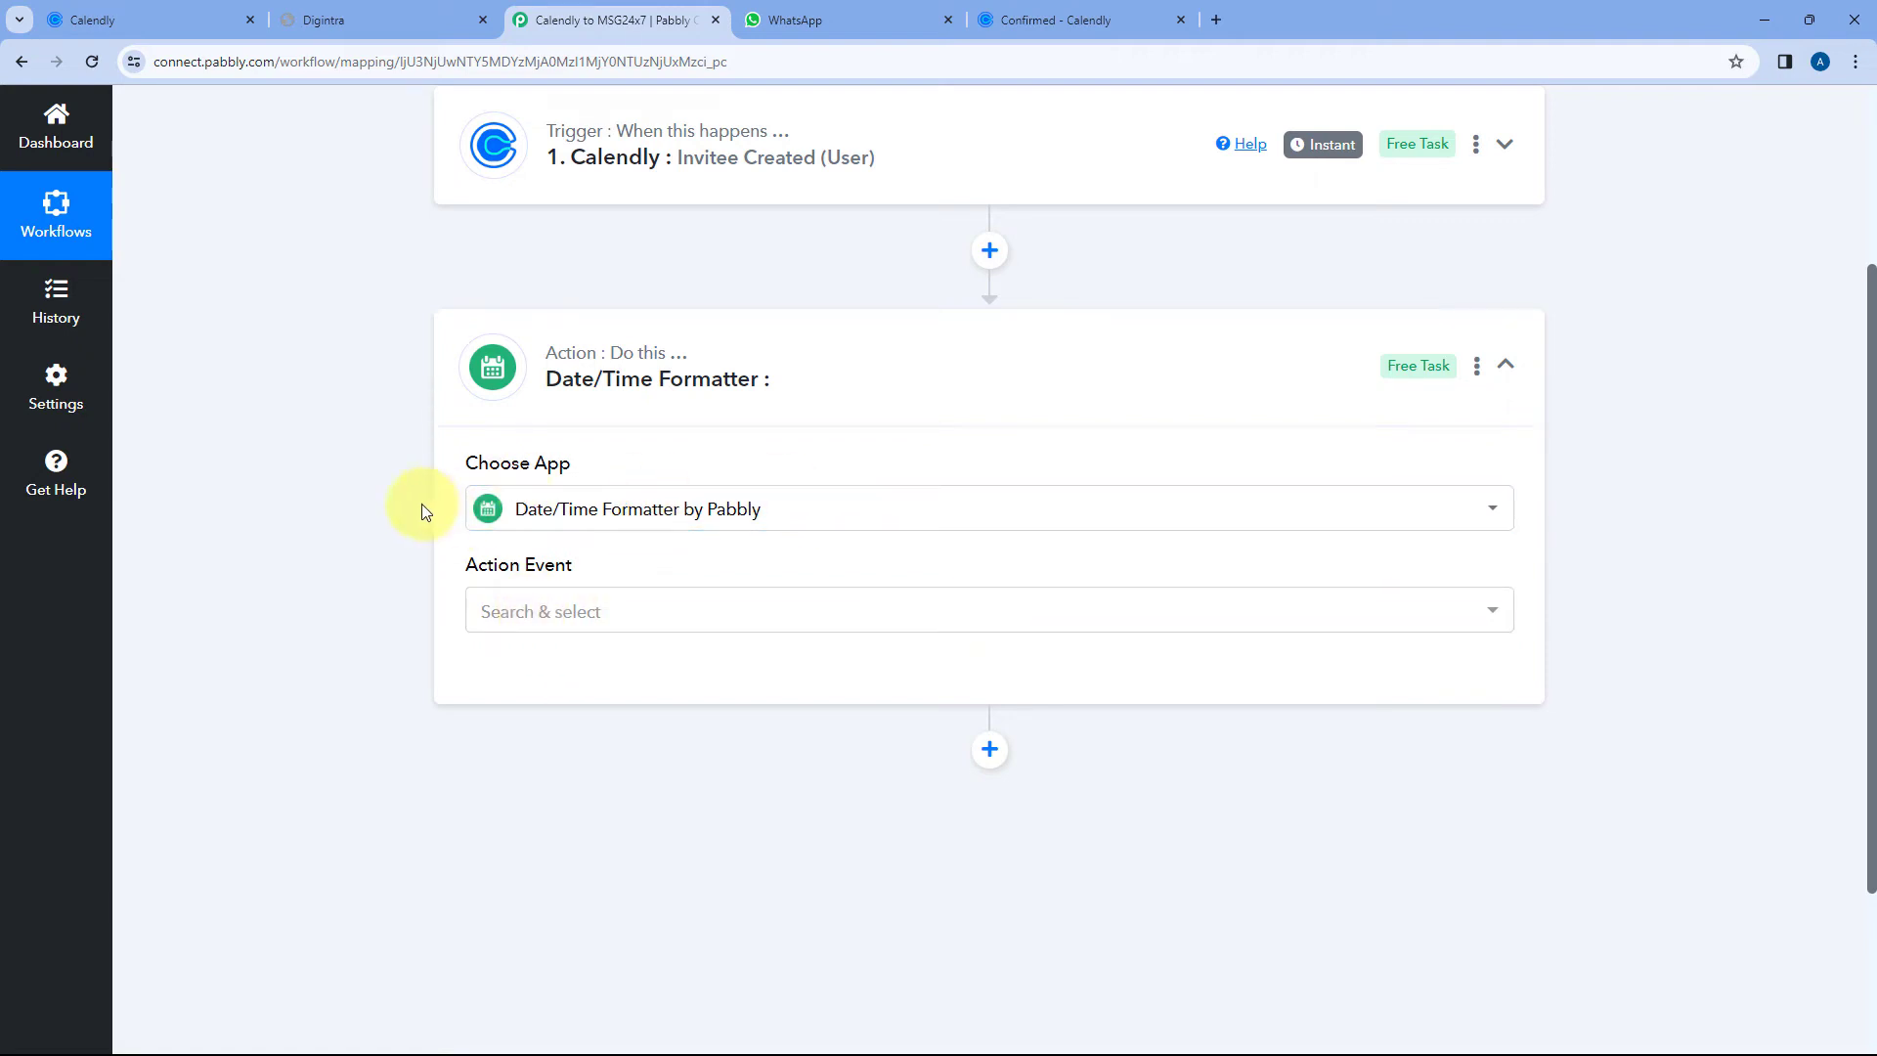
- Set the action event to Format Date with Time Zone and connect the app
scroll(407, 507, down, 2)
click(674, 425)
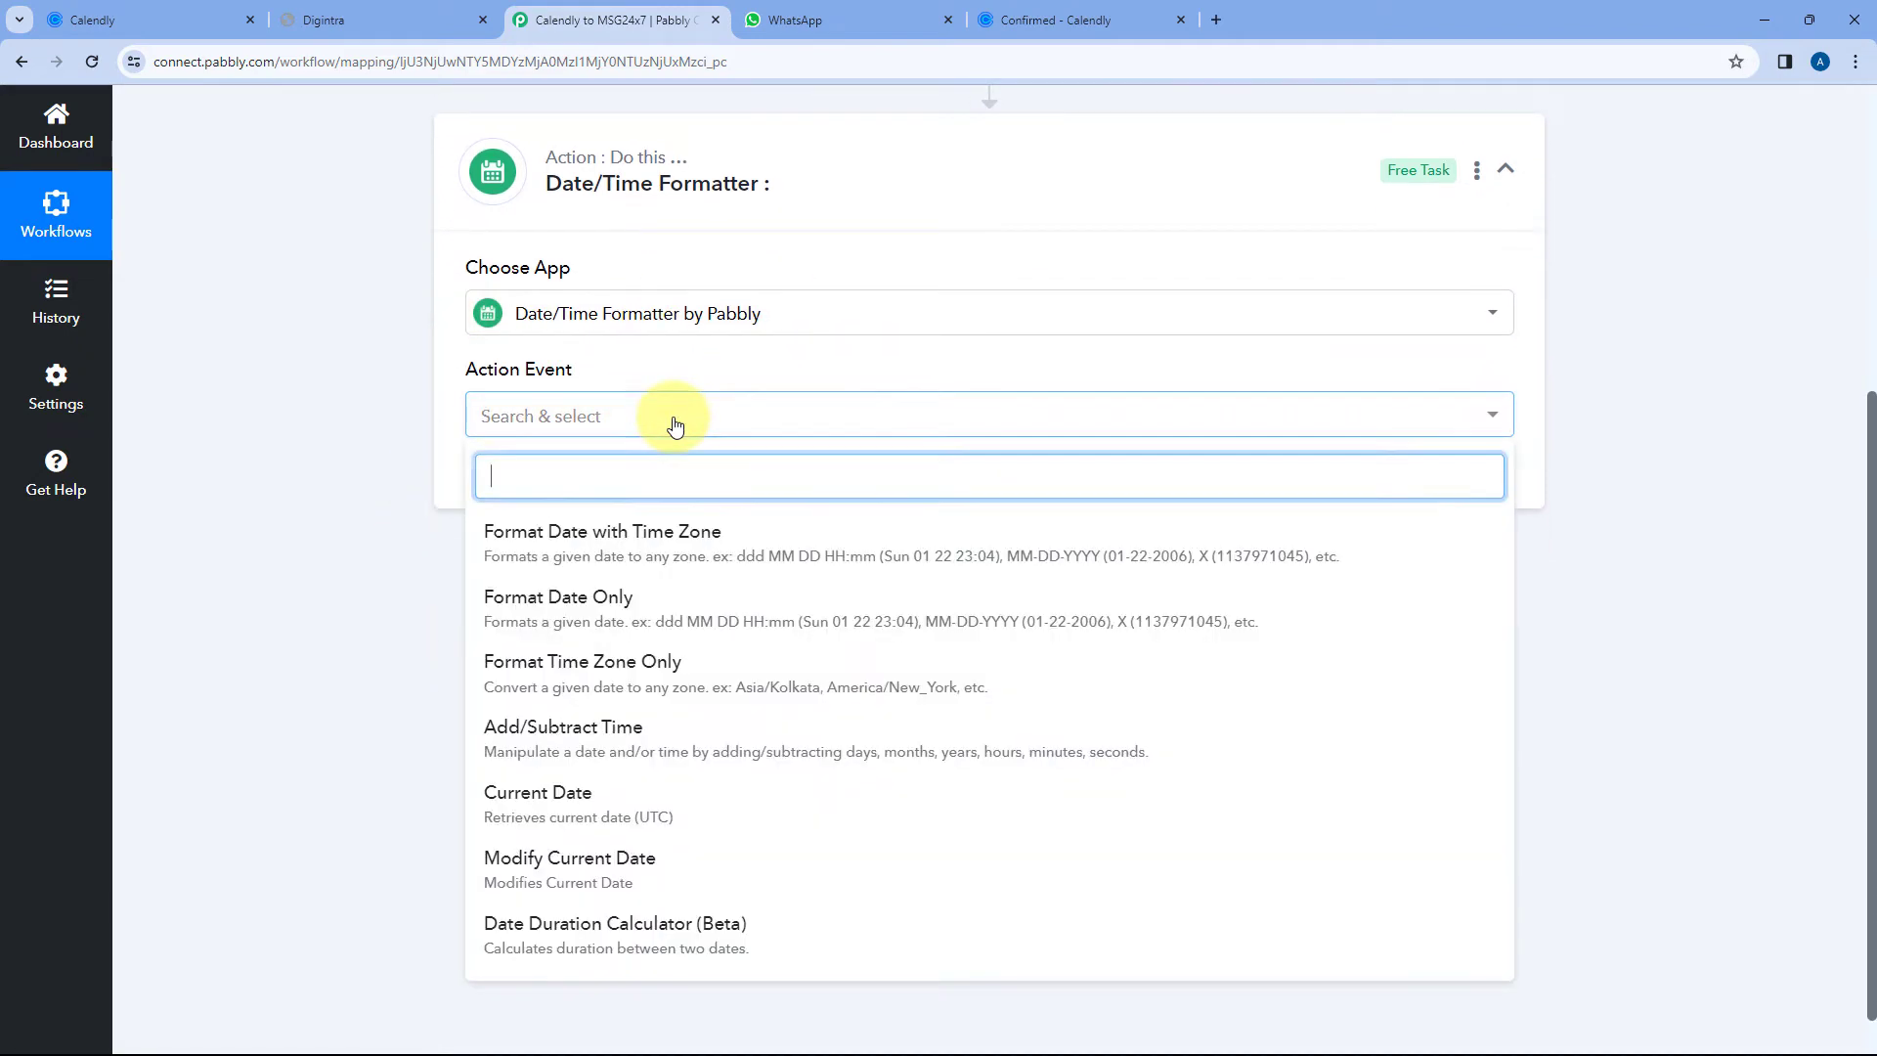
click(733, 537)
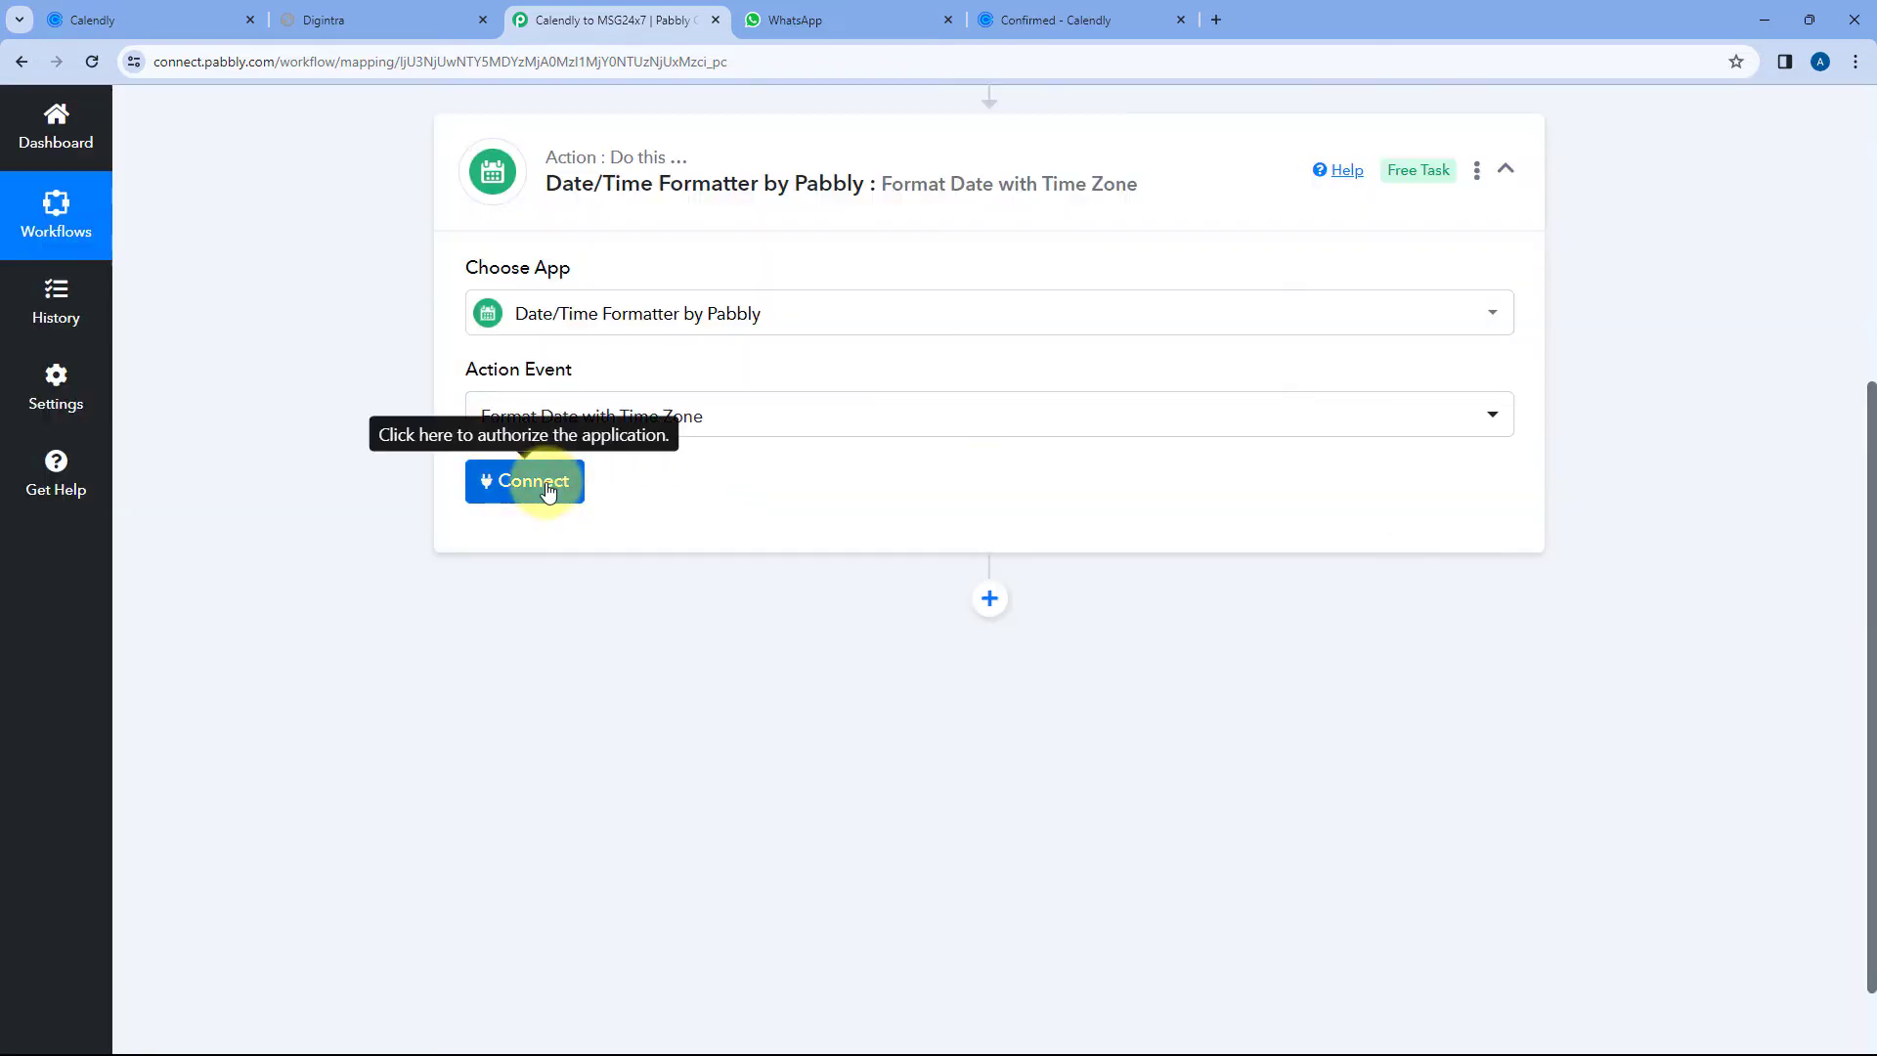
click(545, 487)
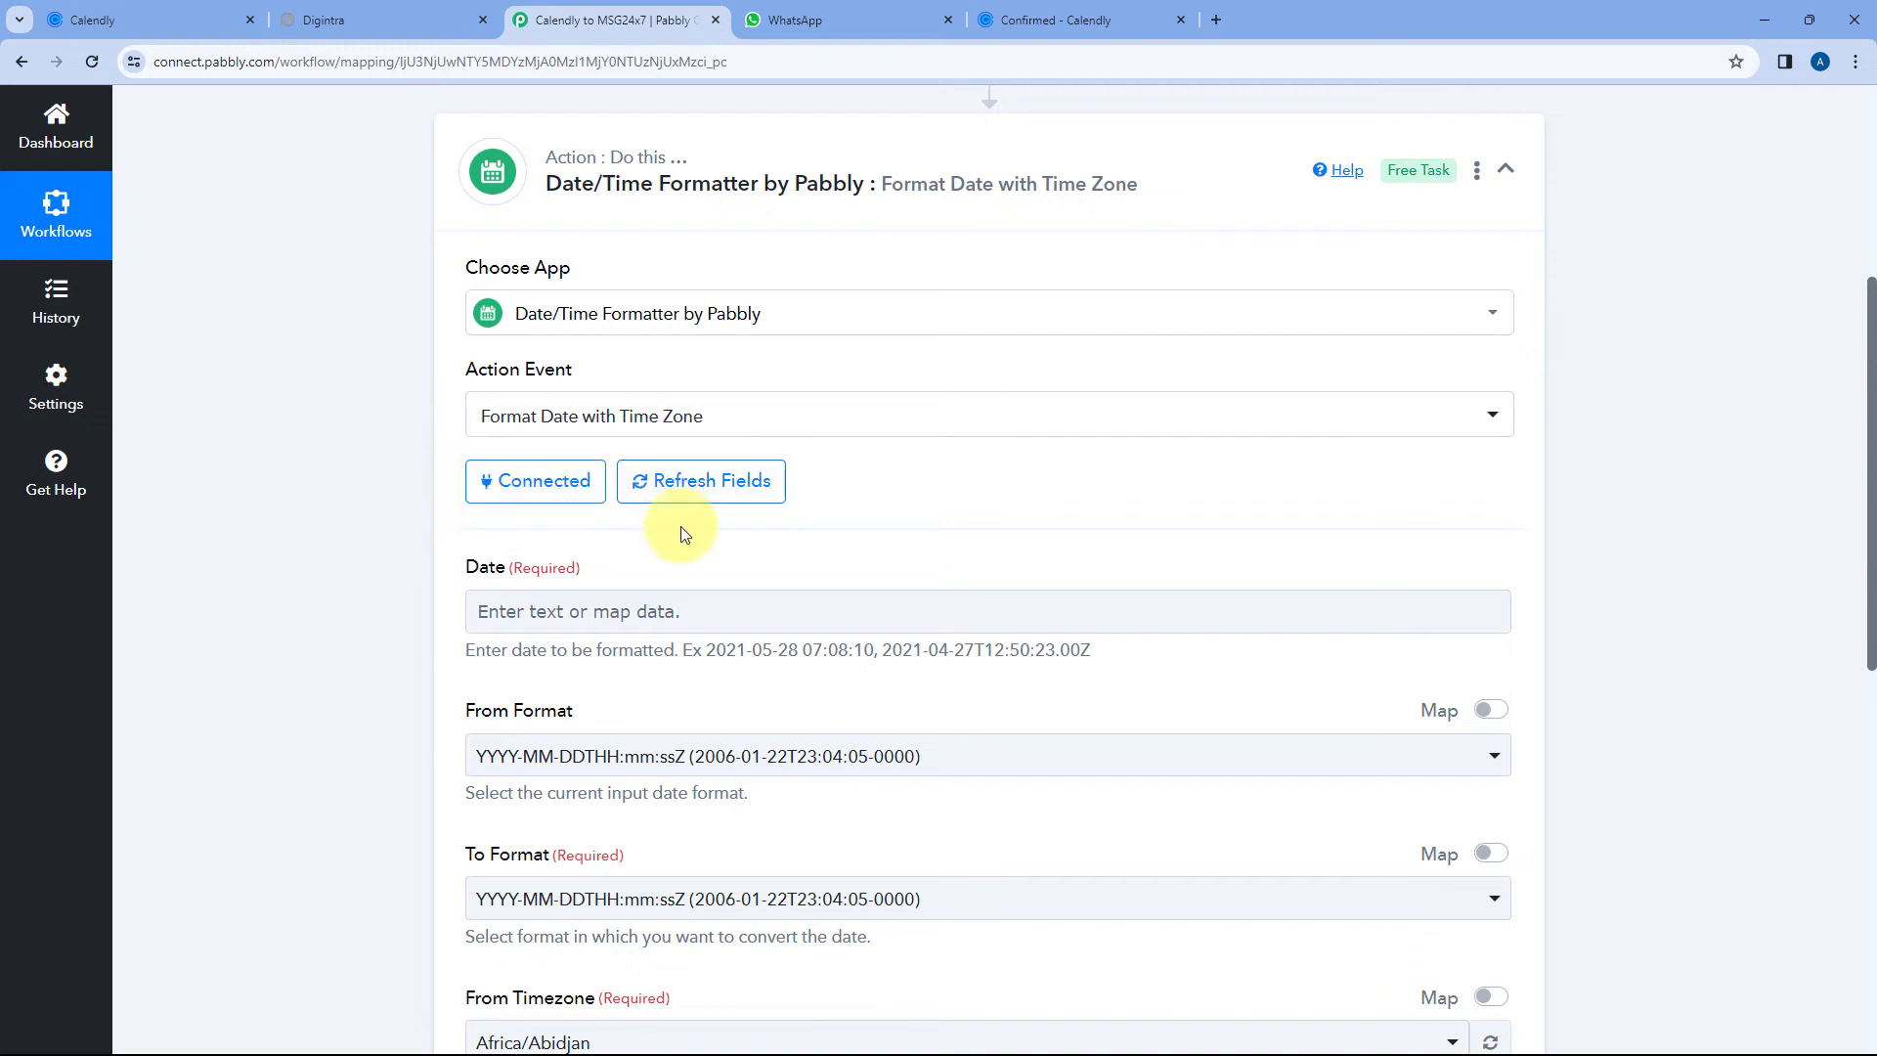
scroll(645, 479, down, 1)
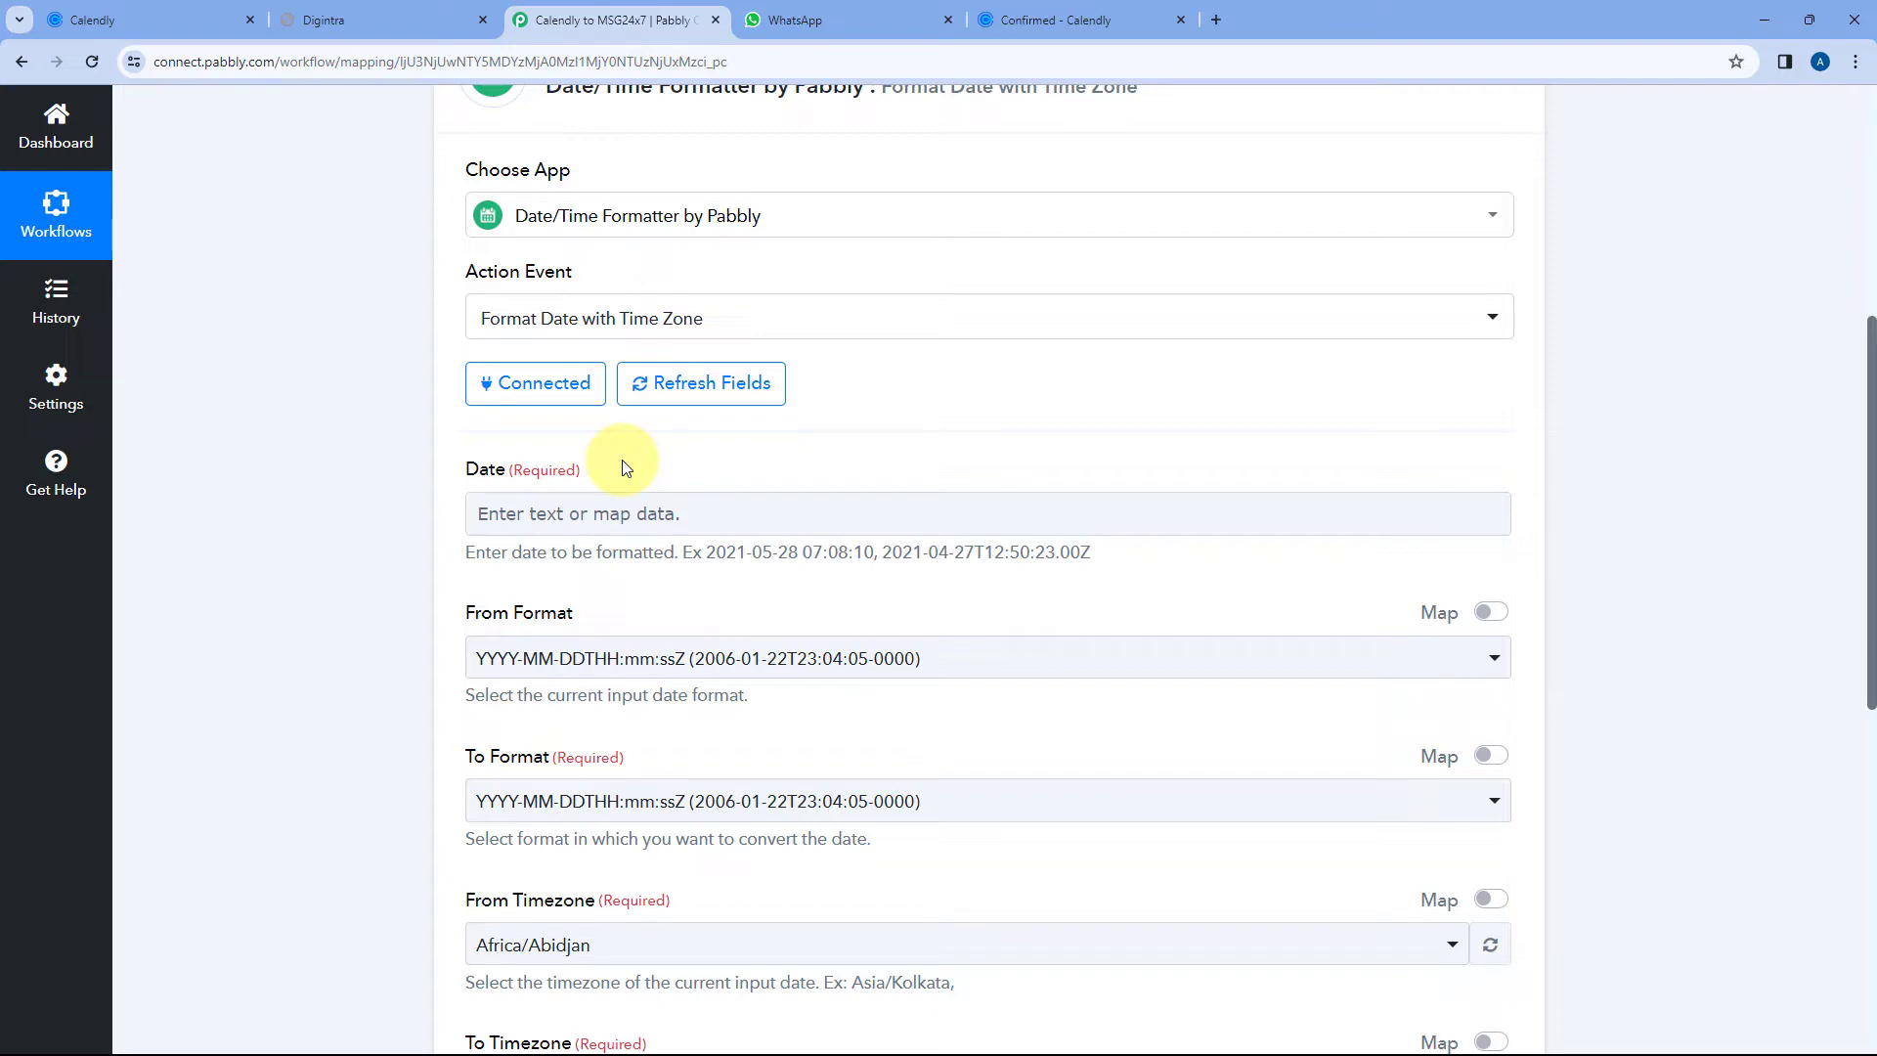
scroll(1193, 439, up, 6)
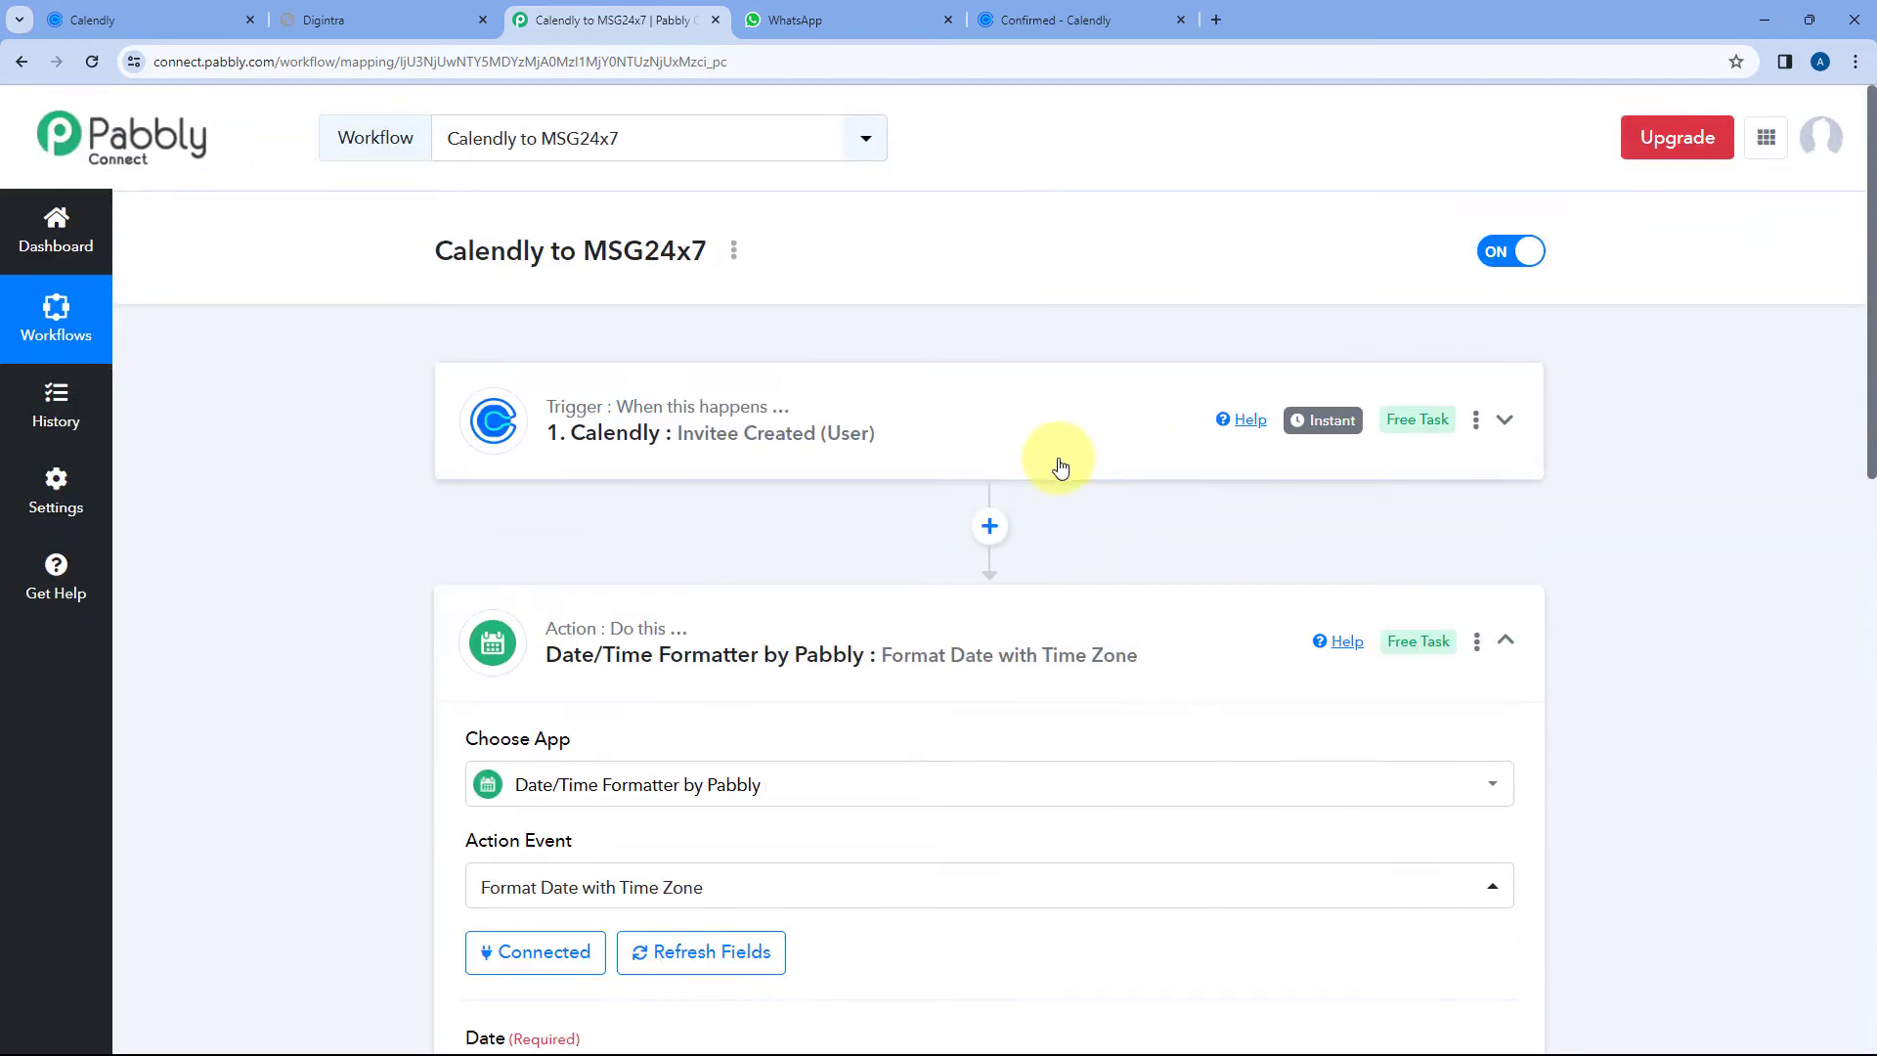
- Inspect the Calendly trigger's captured Res2 Resource Start Time value, 2023-12-29T05:30:00.000000Z
click(1061, 468)
scroll(964, 469, down, 10)
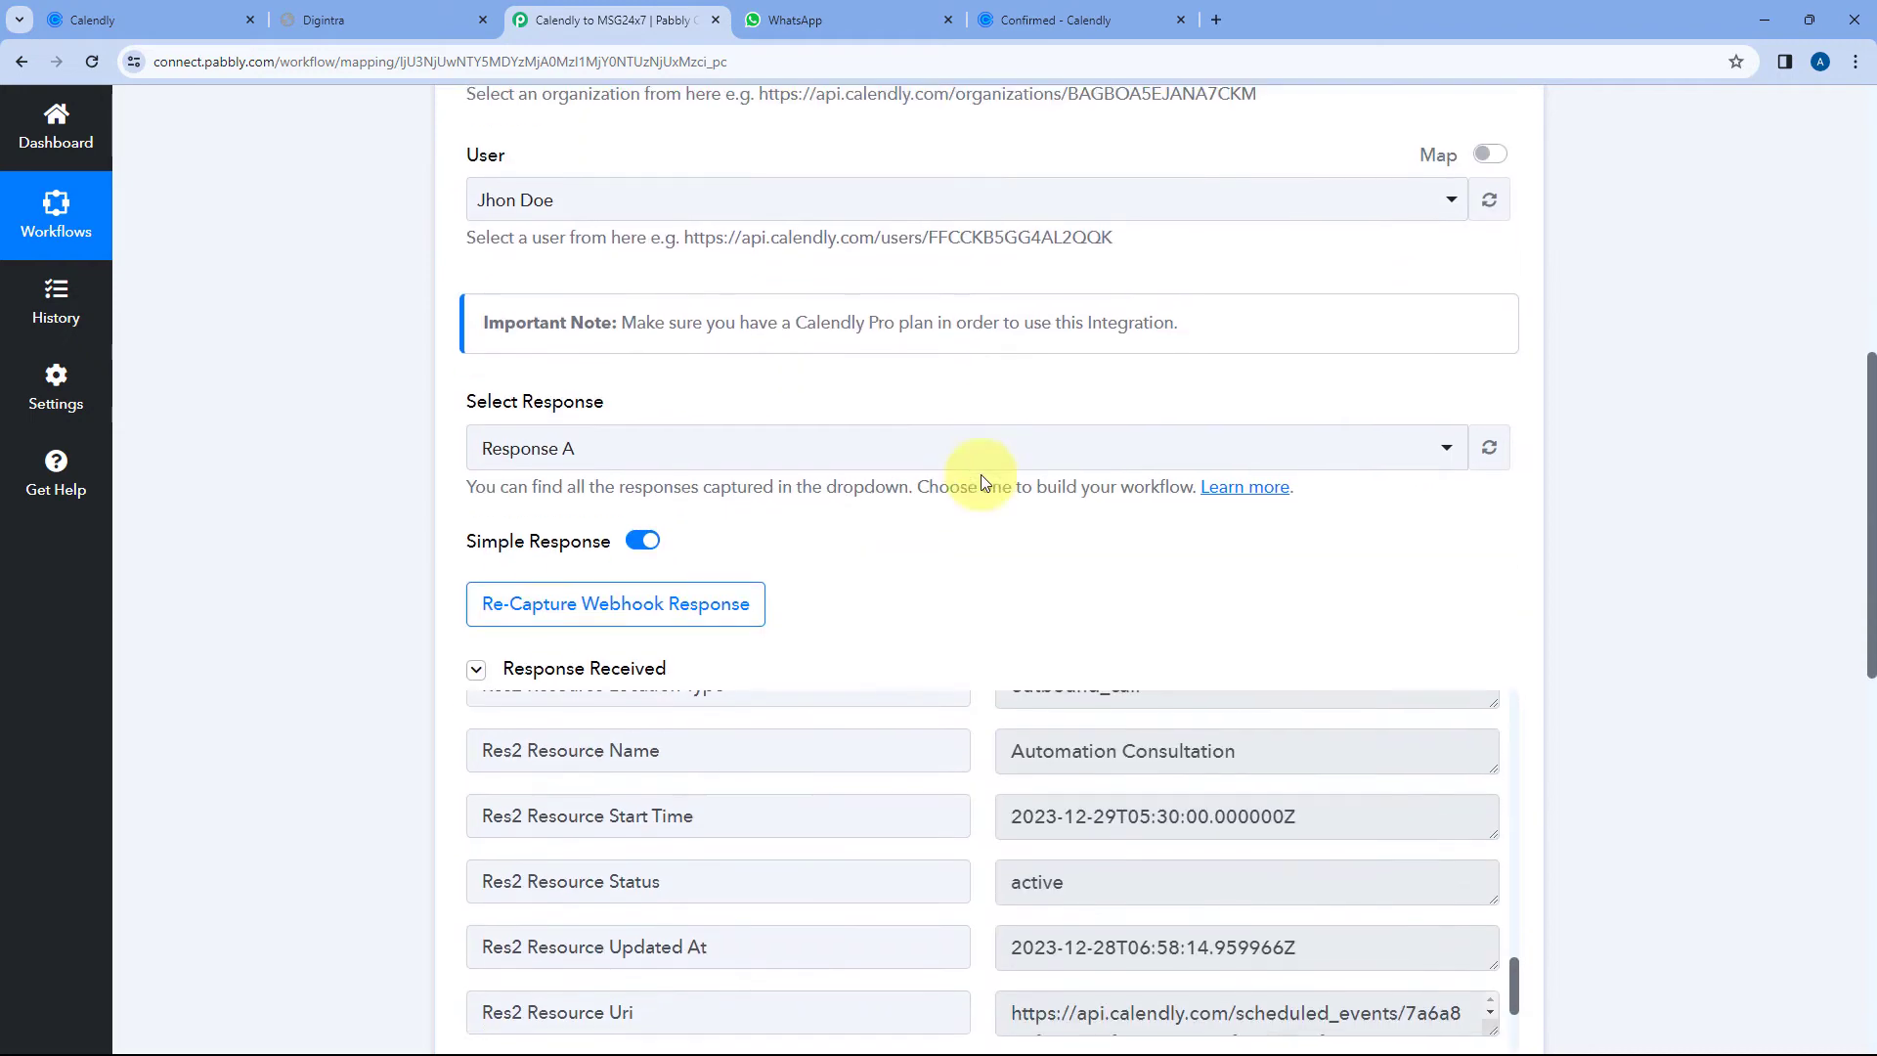
drag(696, 544, 460, 547)
drag(1007, 545, 1300, 542)
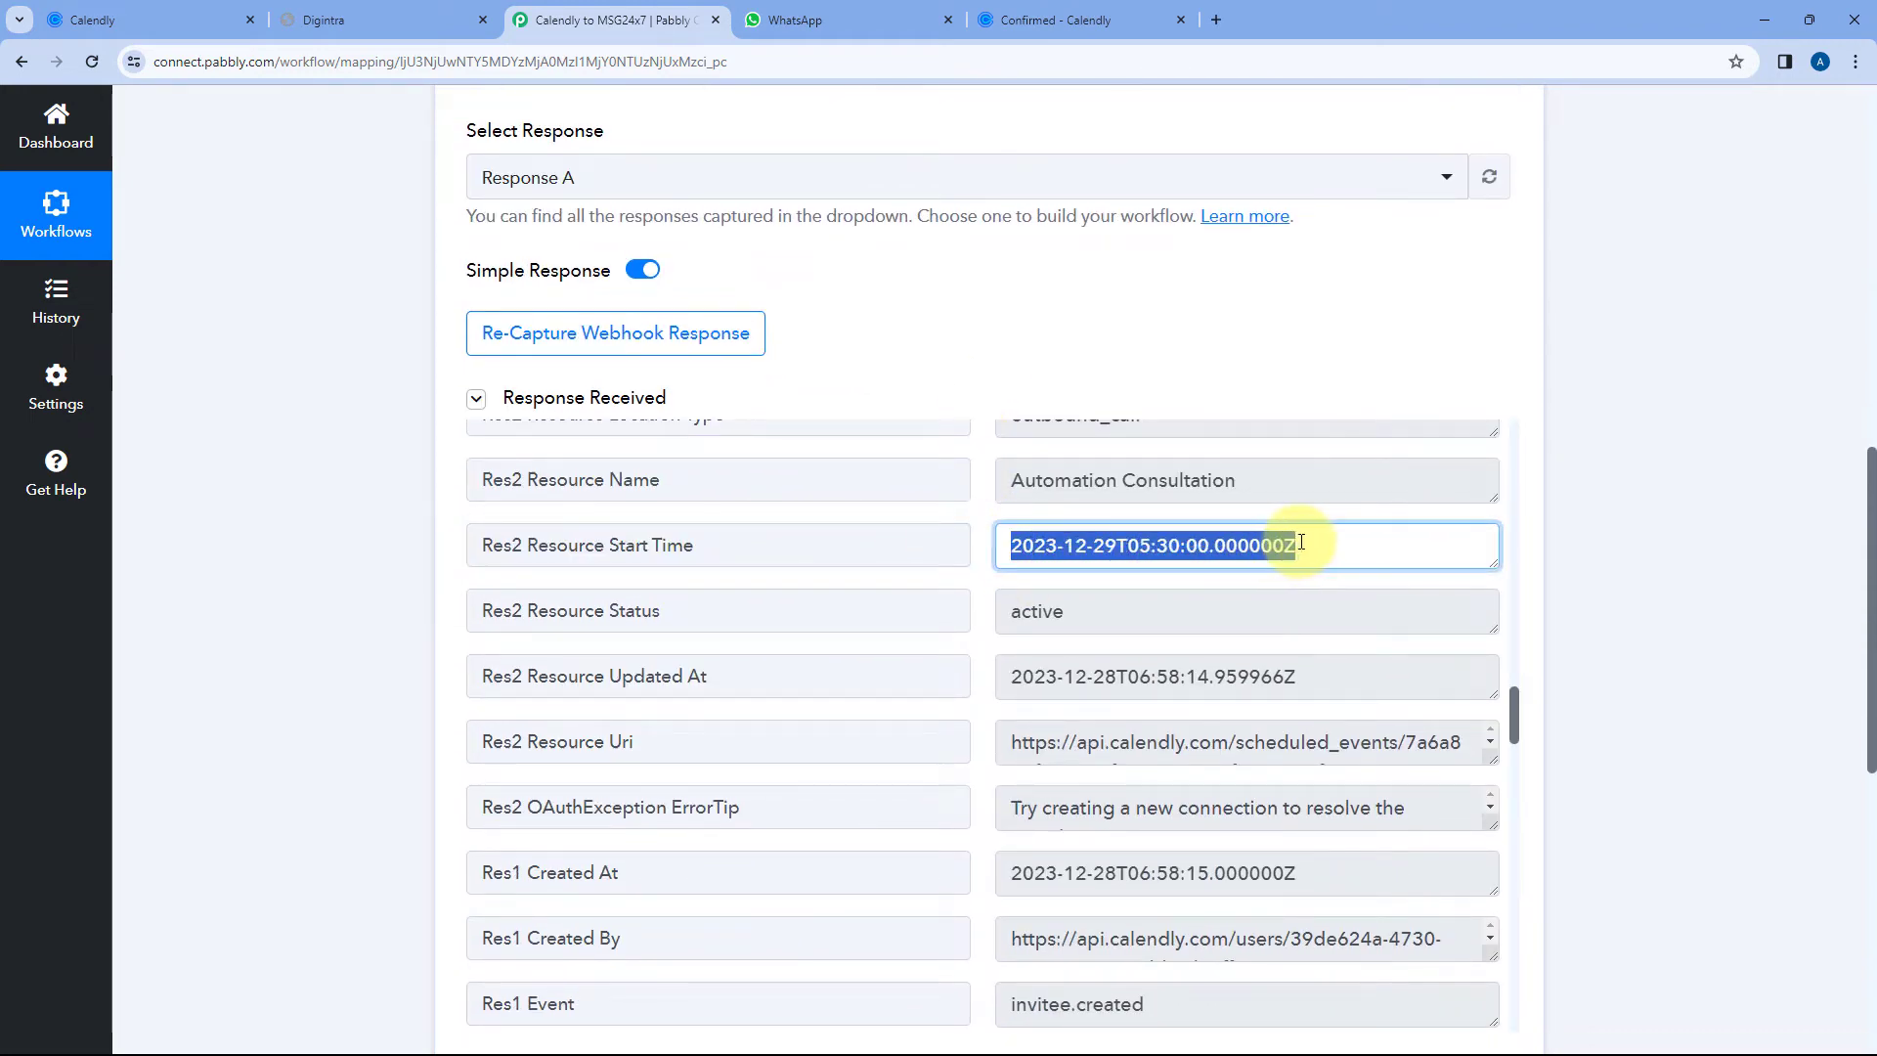
click(1300, 543)
scroll(913, 302, down, 1)
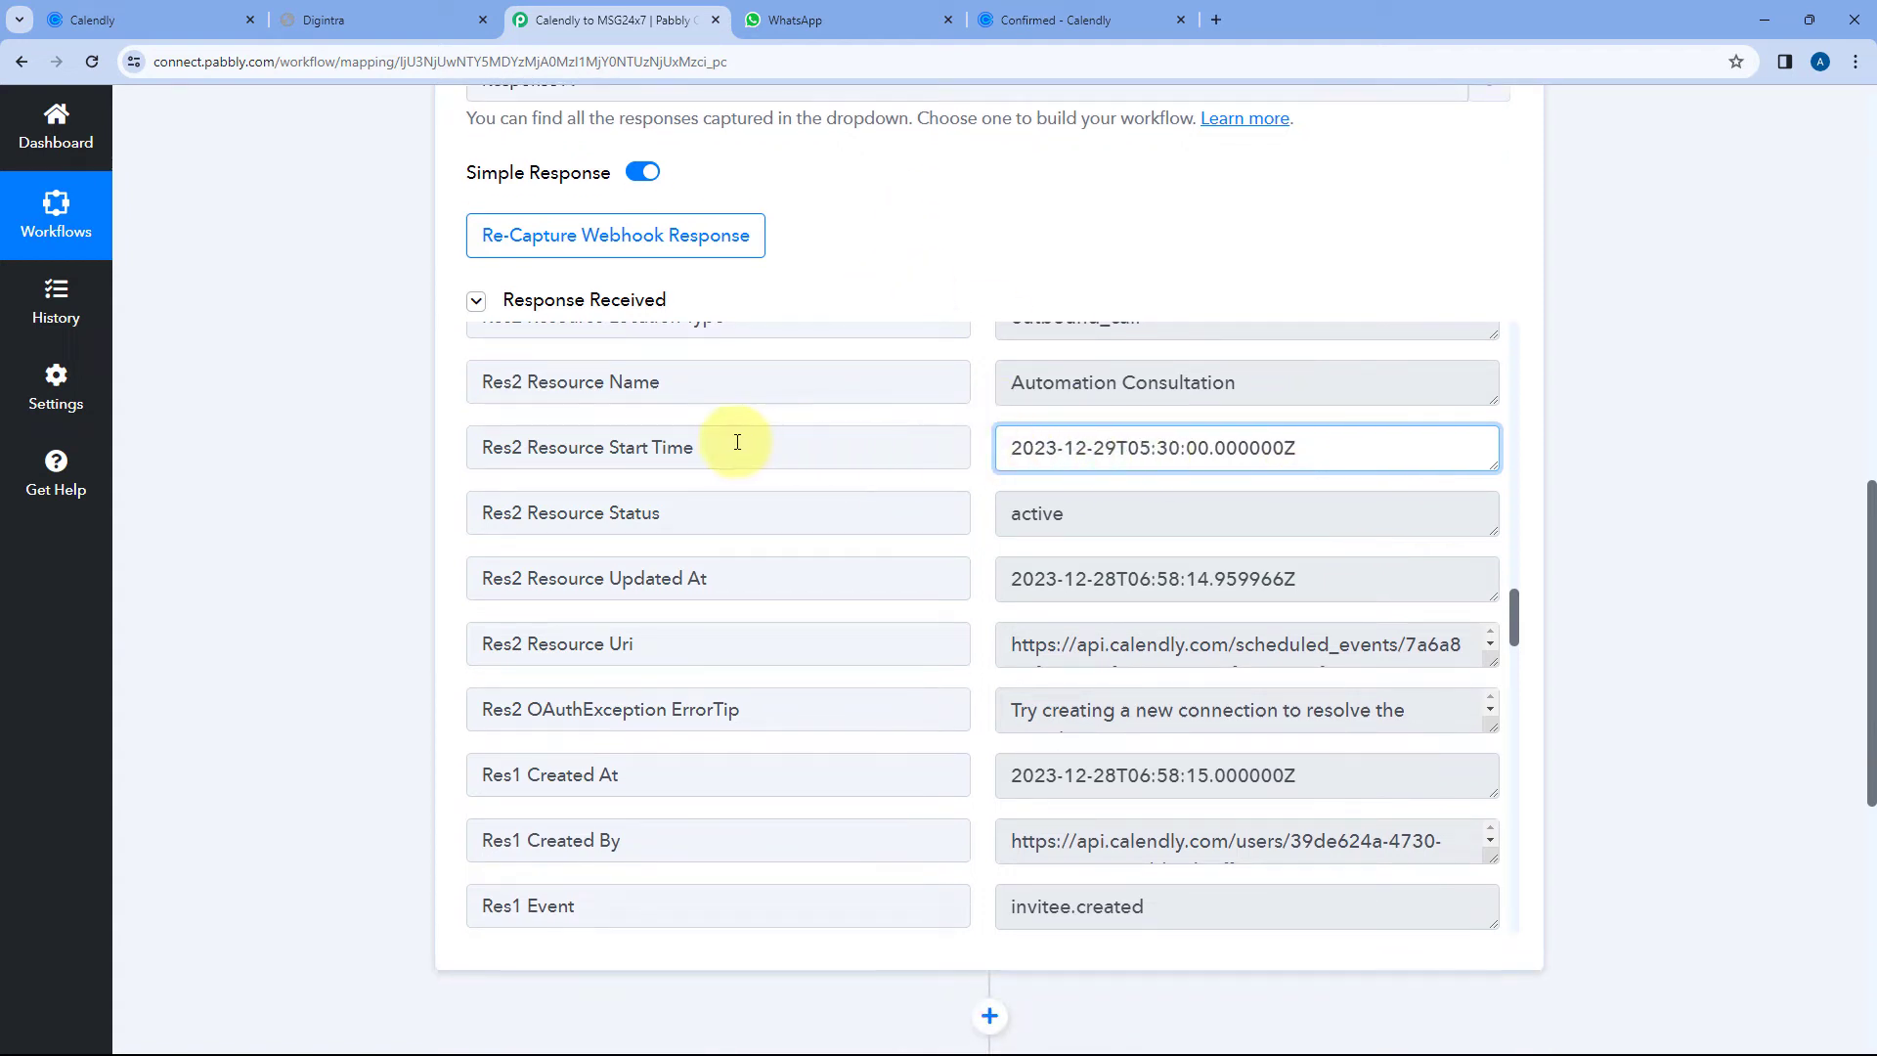
drag(529, 445, 693, 445)
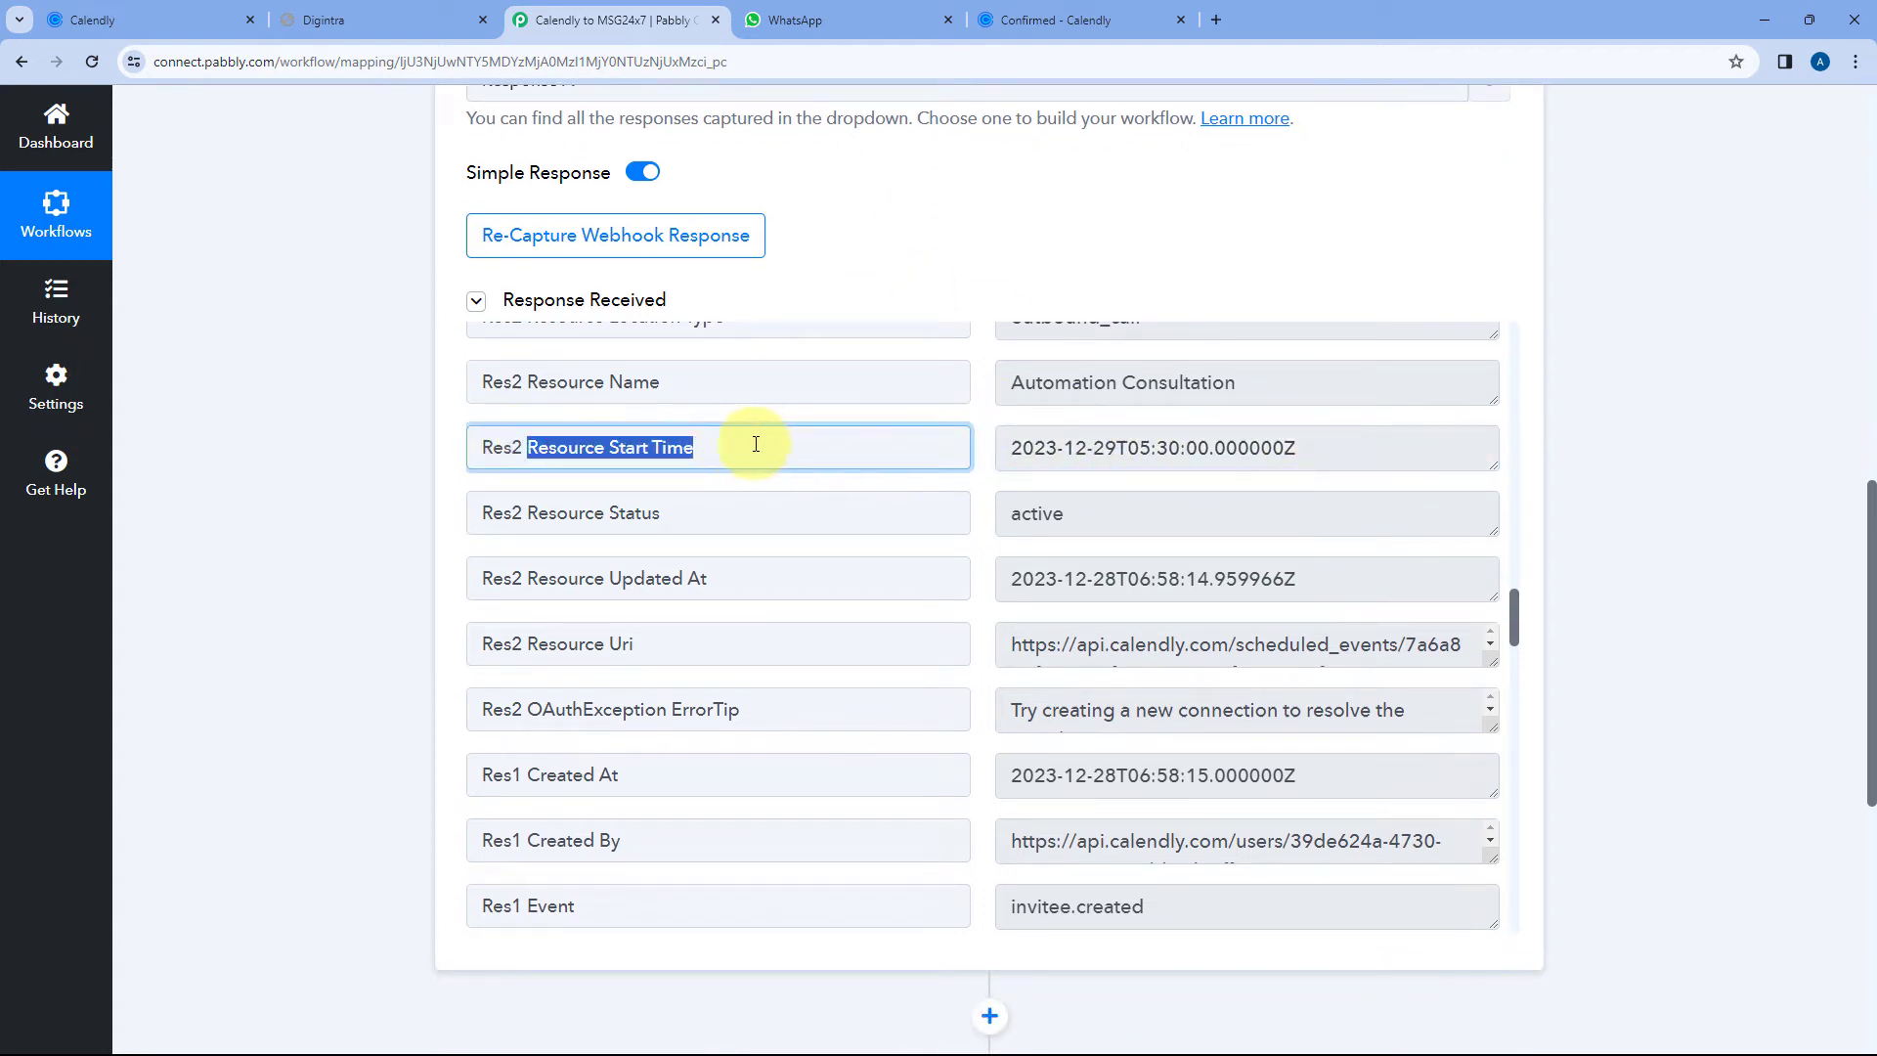
drag(1009, 448, 1302, 448)
click(936, 258)
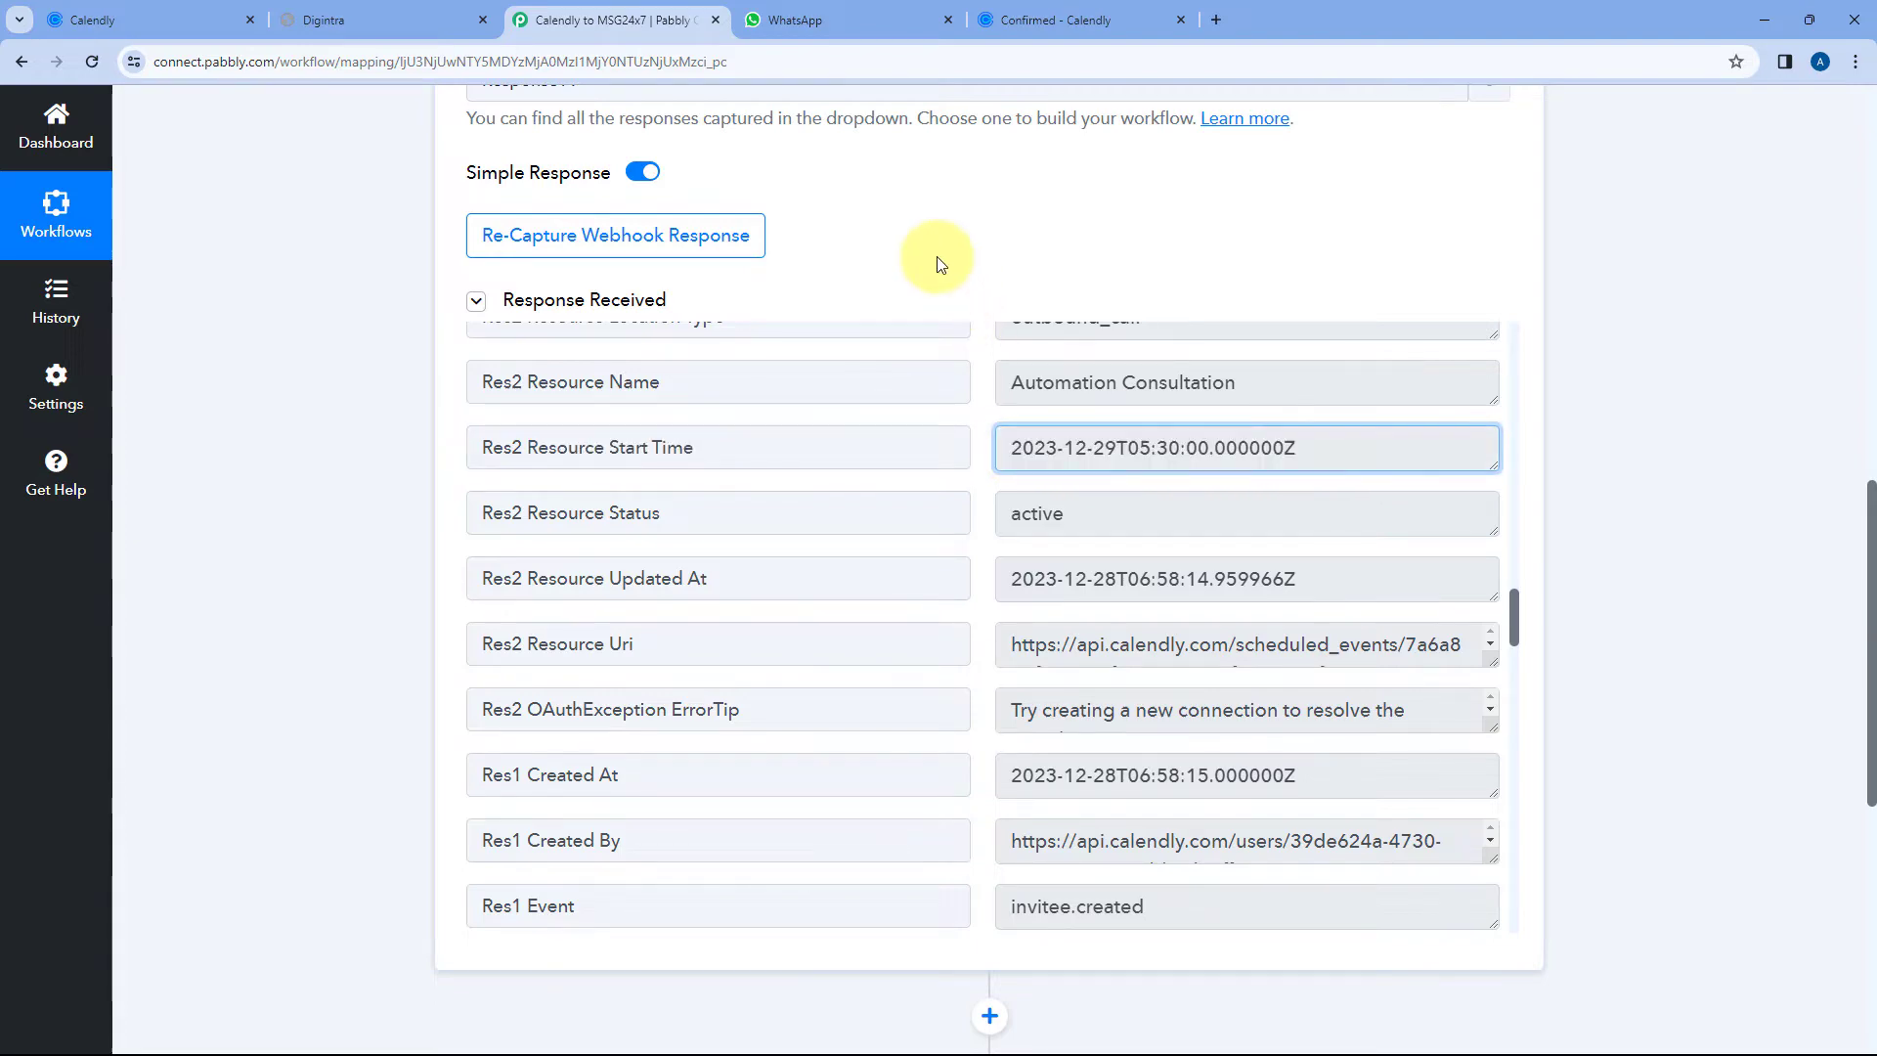
scroll(447, 504, down, 7)
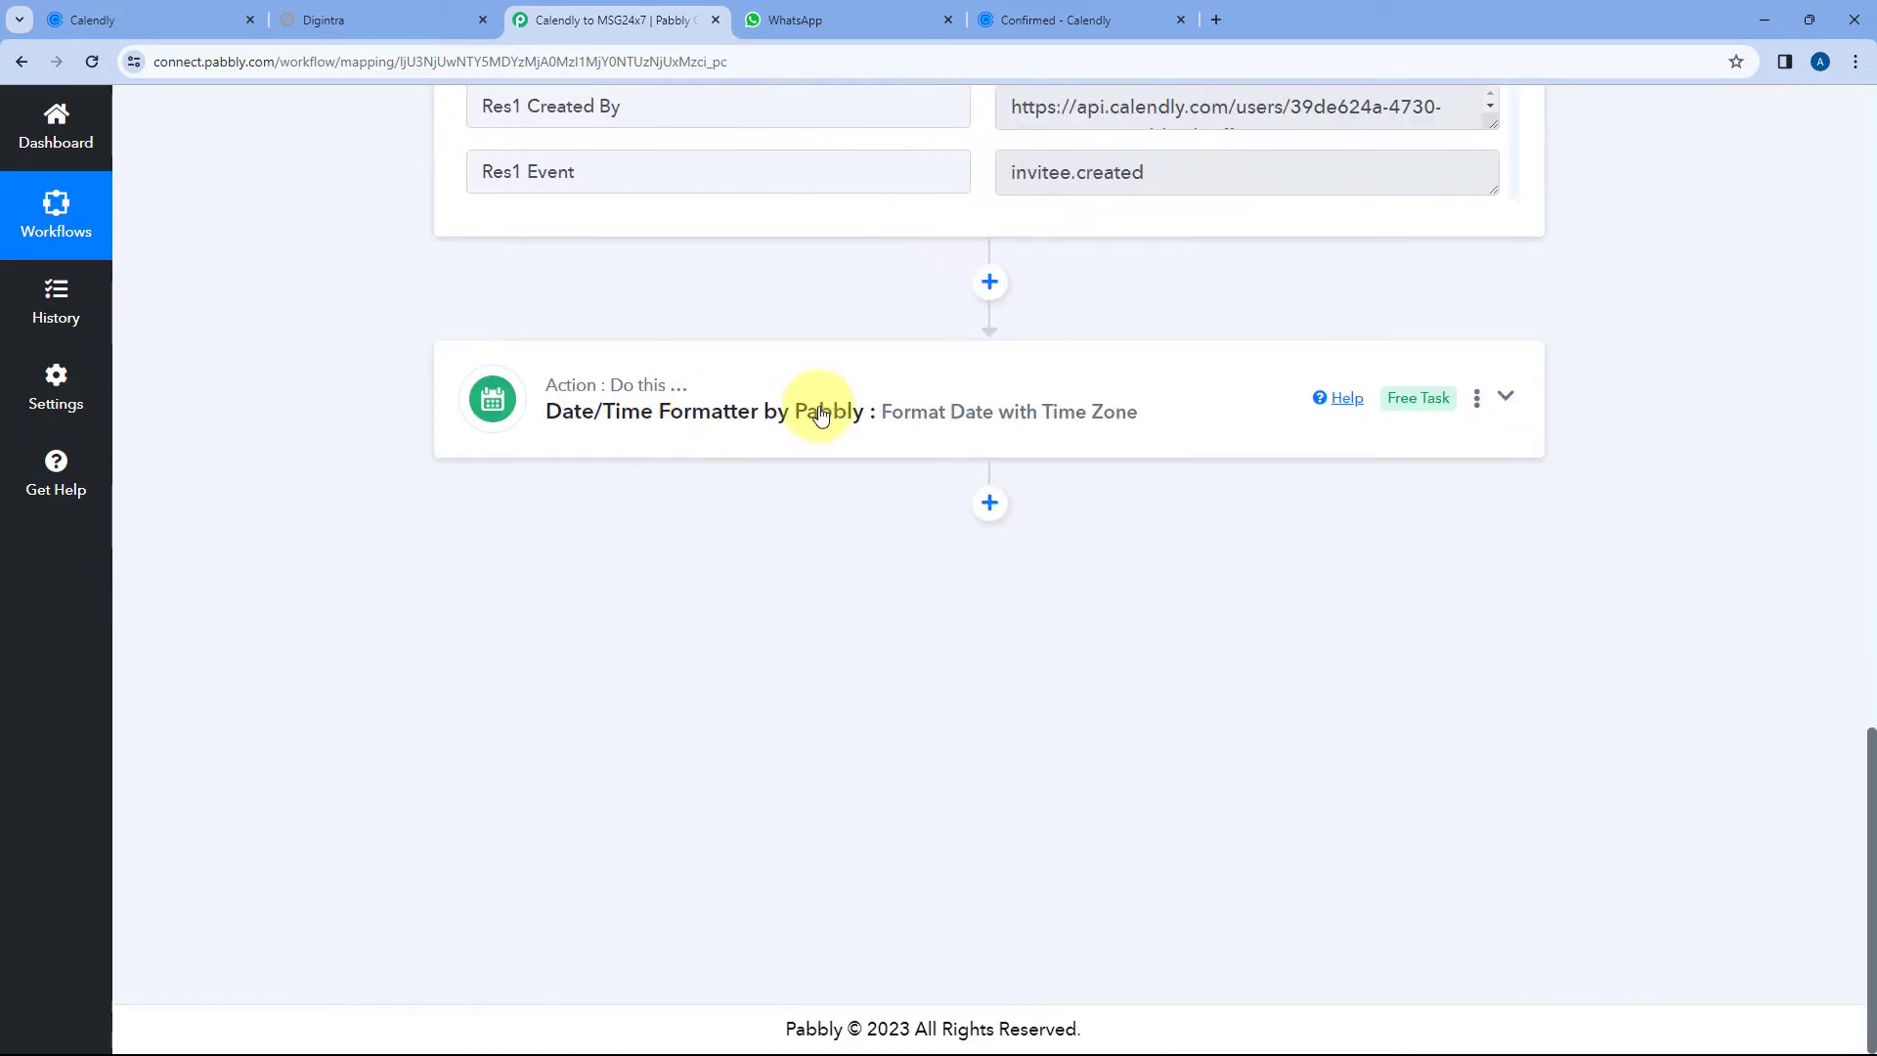
- Map the Date/Time Formatter's Date field to Res2 Resource Start Time from Calendly: Invitee Created
click(796, 403)
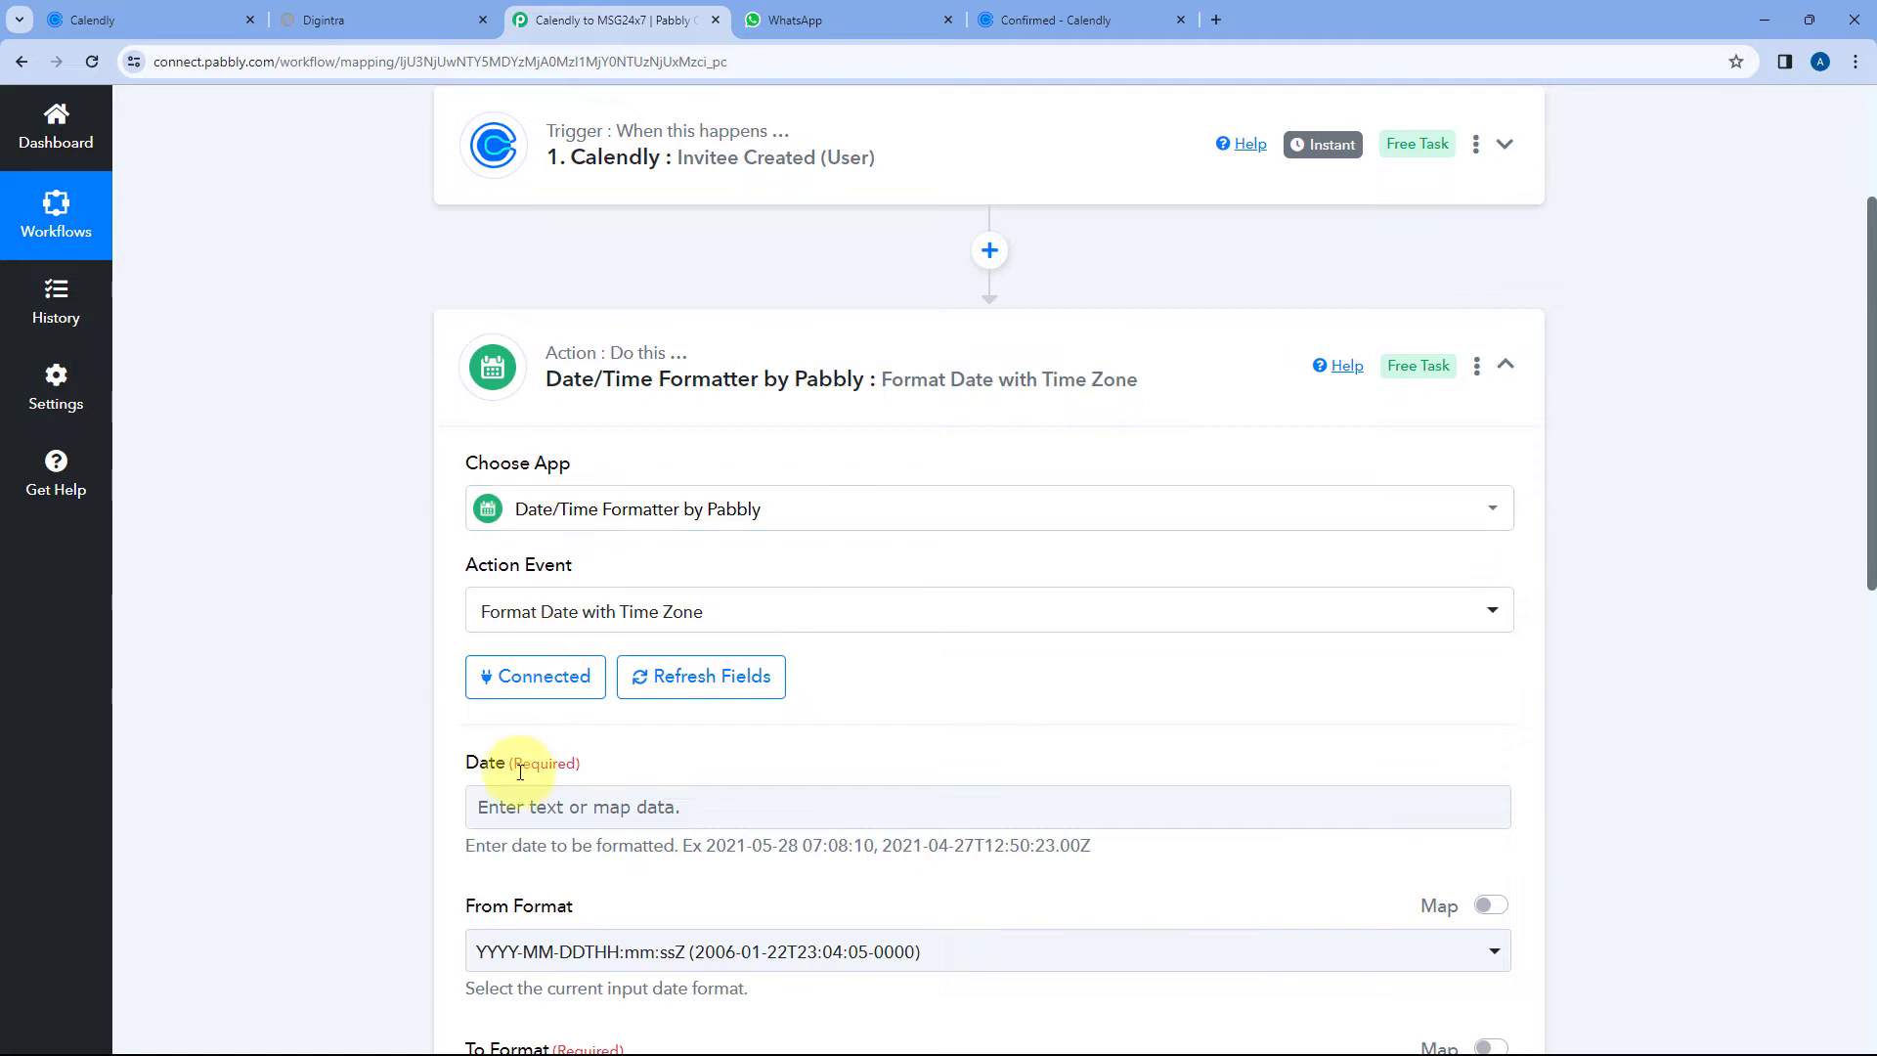
scroll(479, 743, down, 4)
click(565, 426)
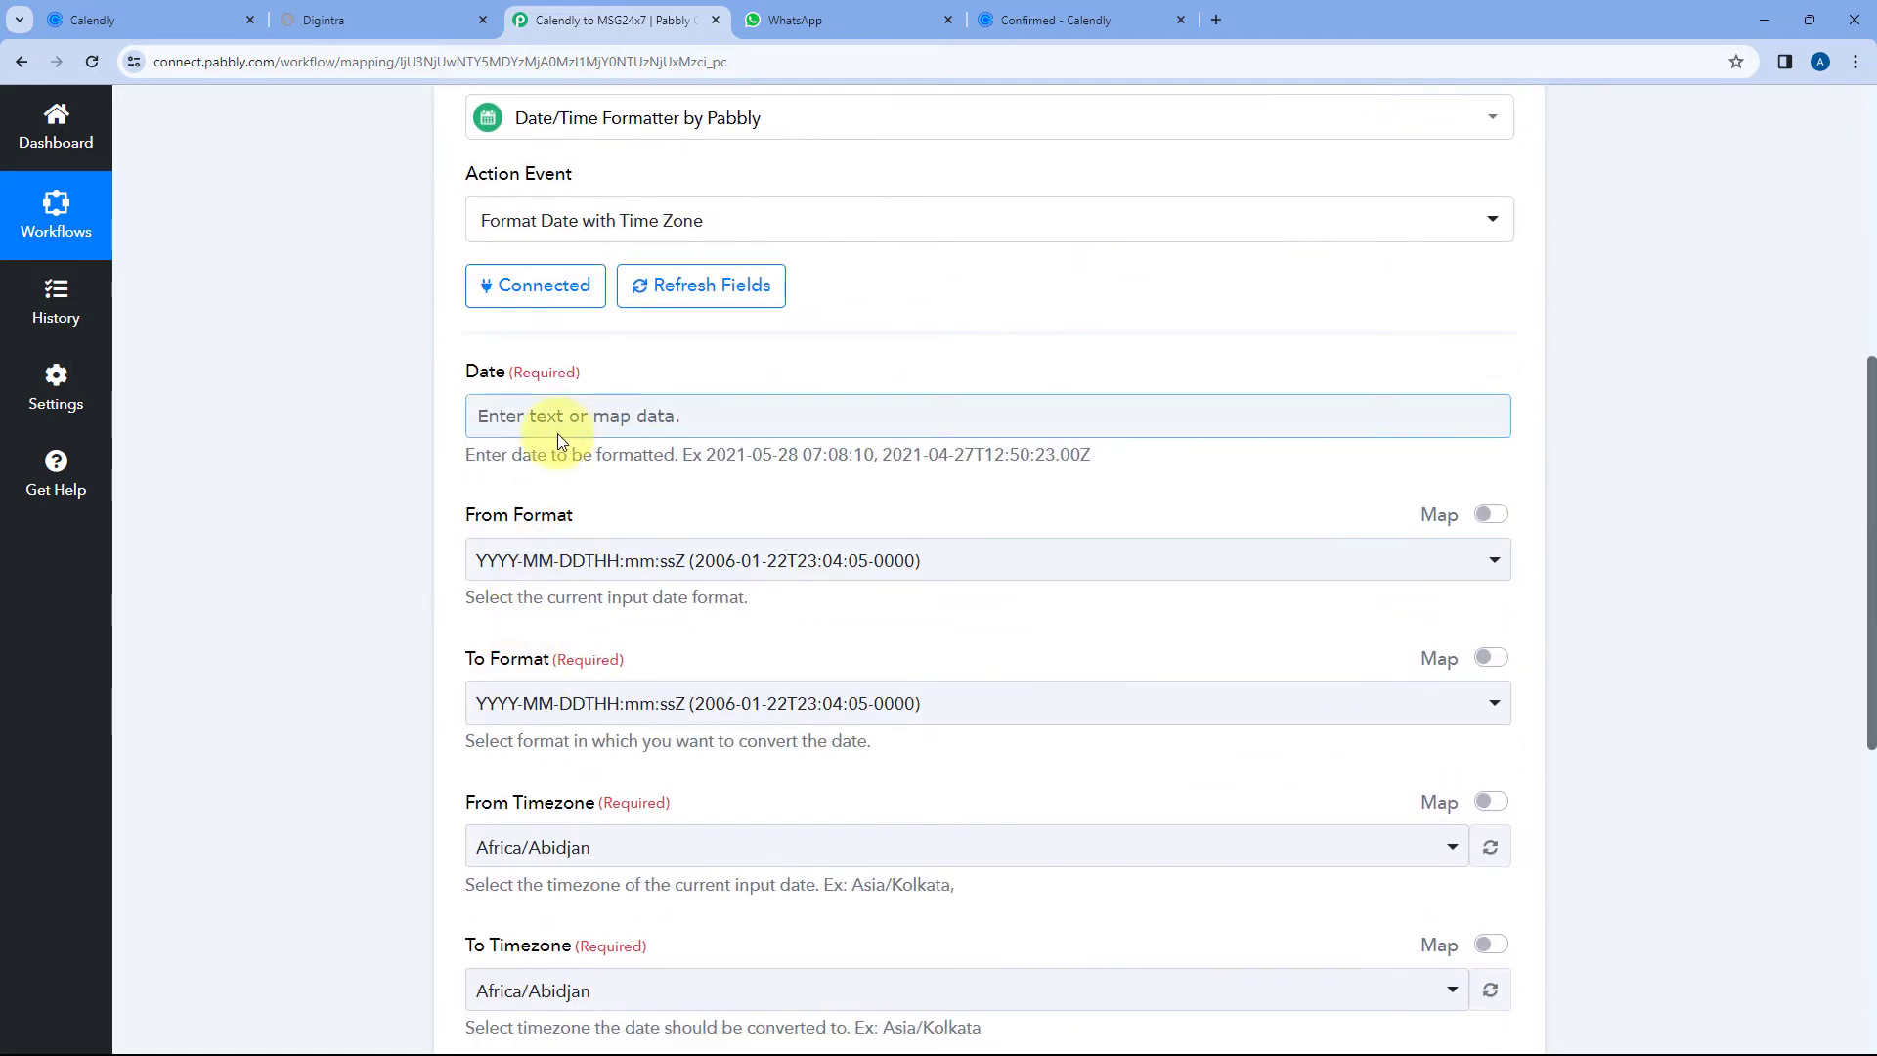
click(484, 418)
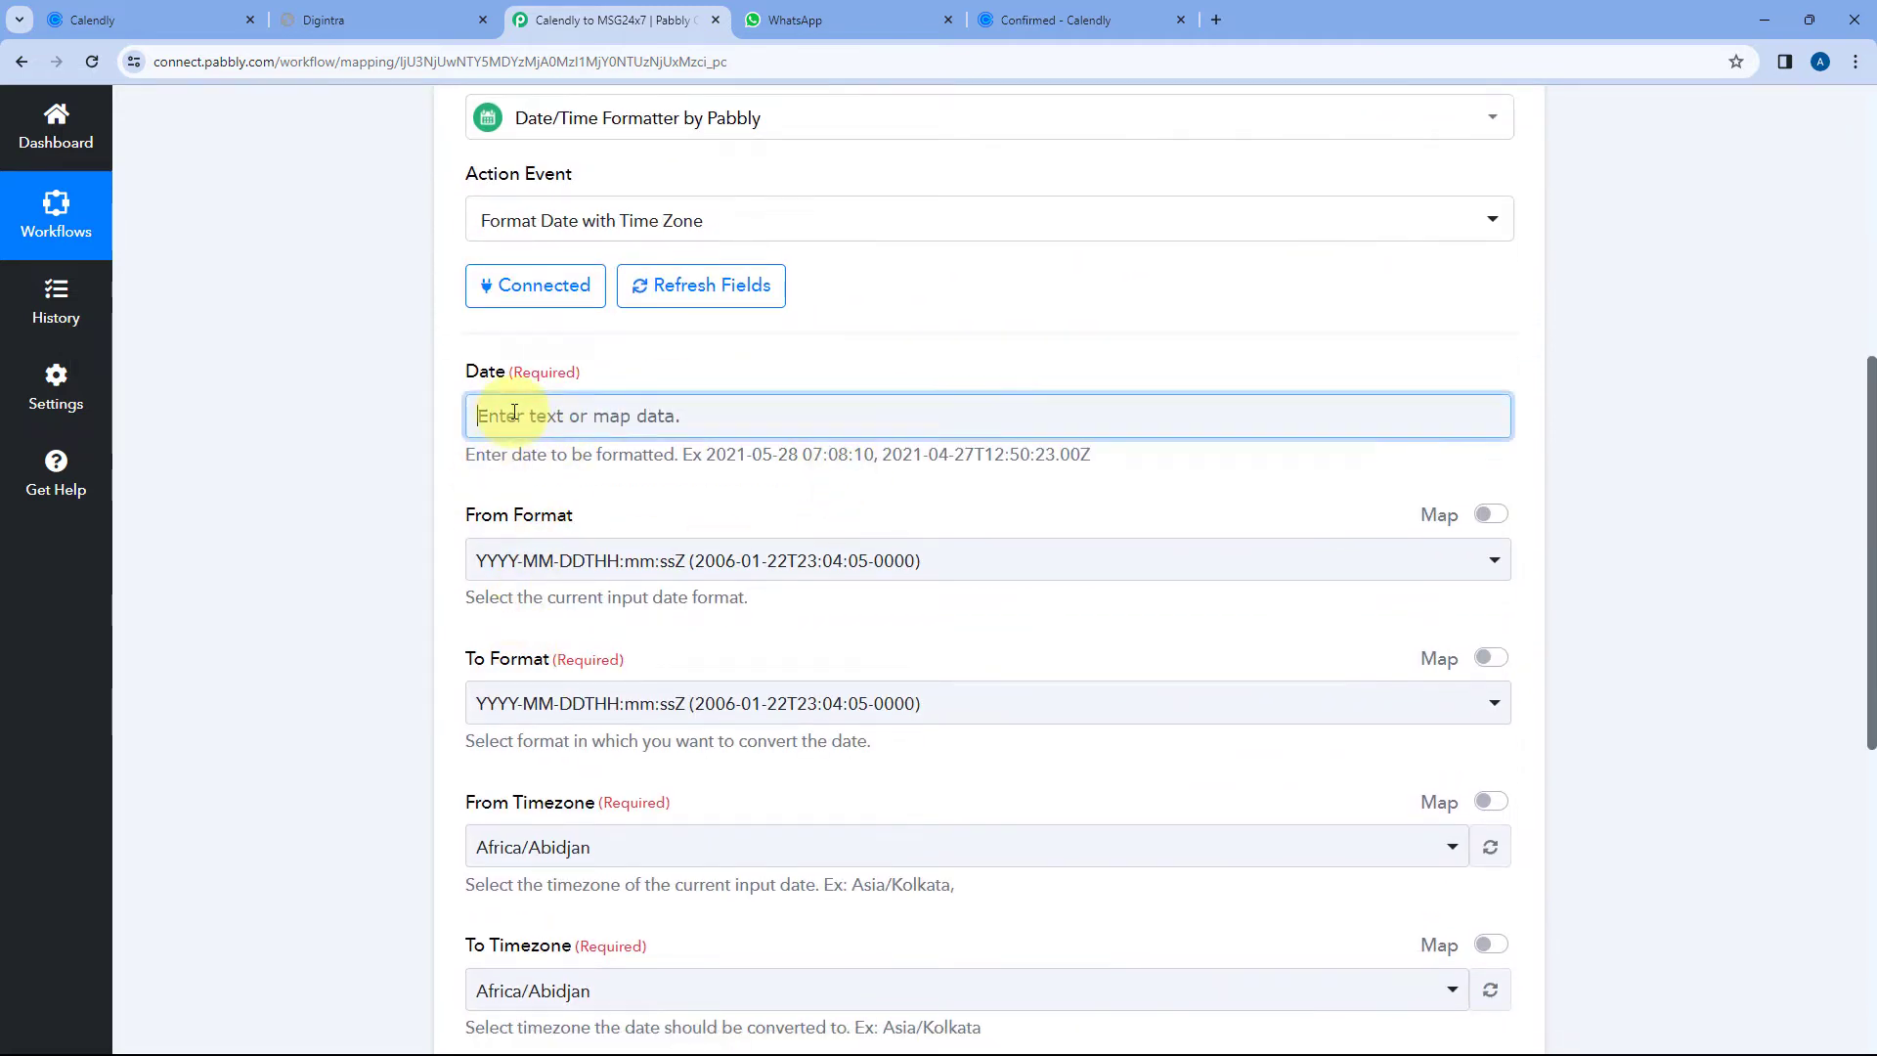
scroll(408, 414, down, 2)
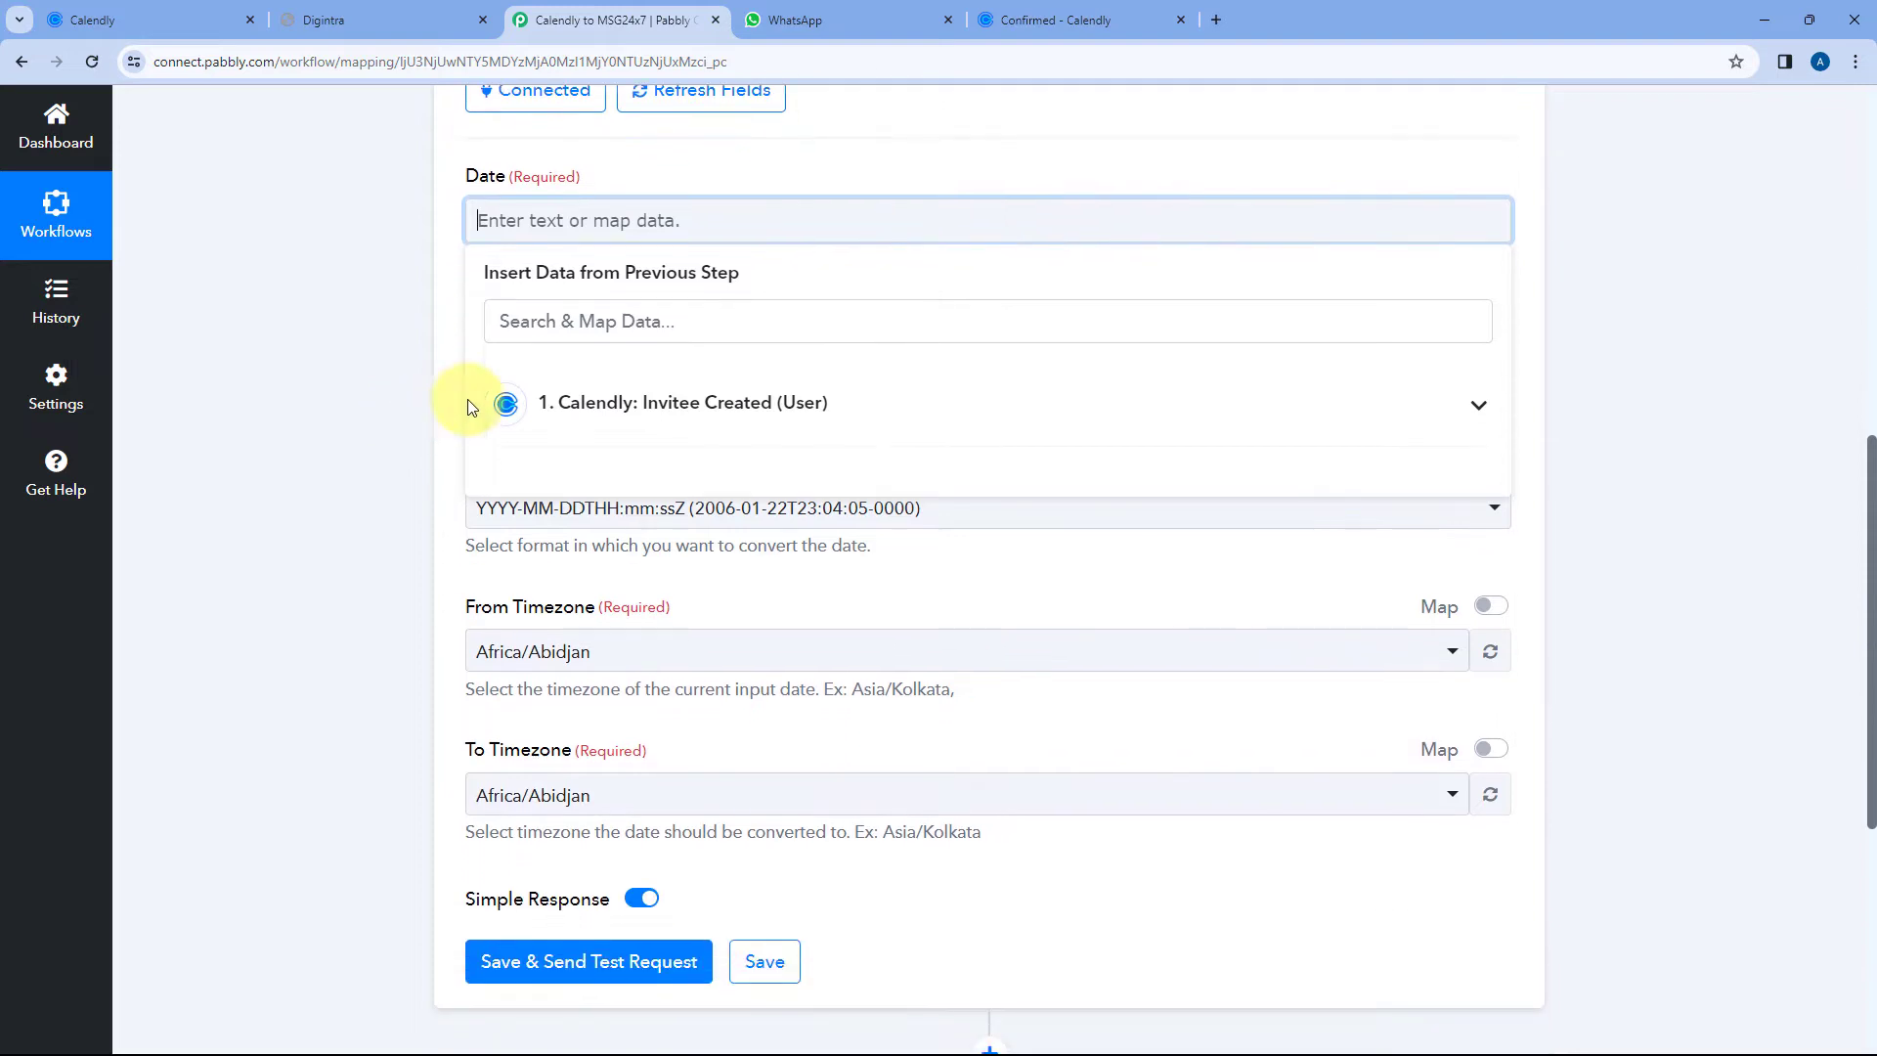
click(855, 405)
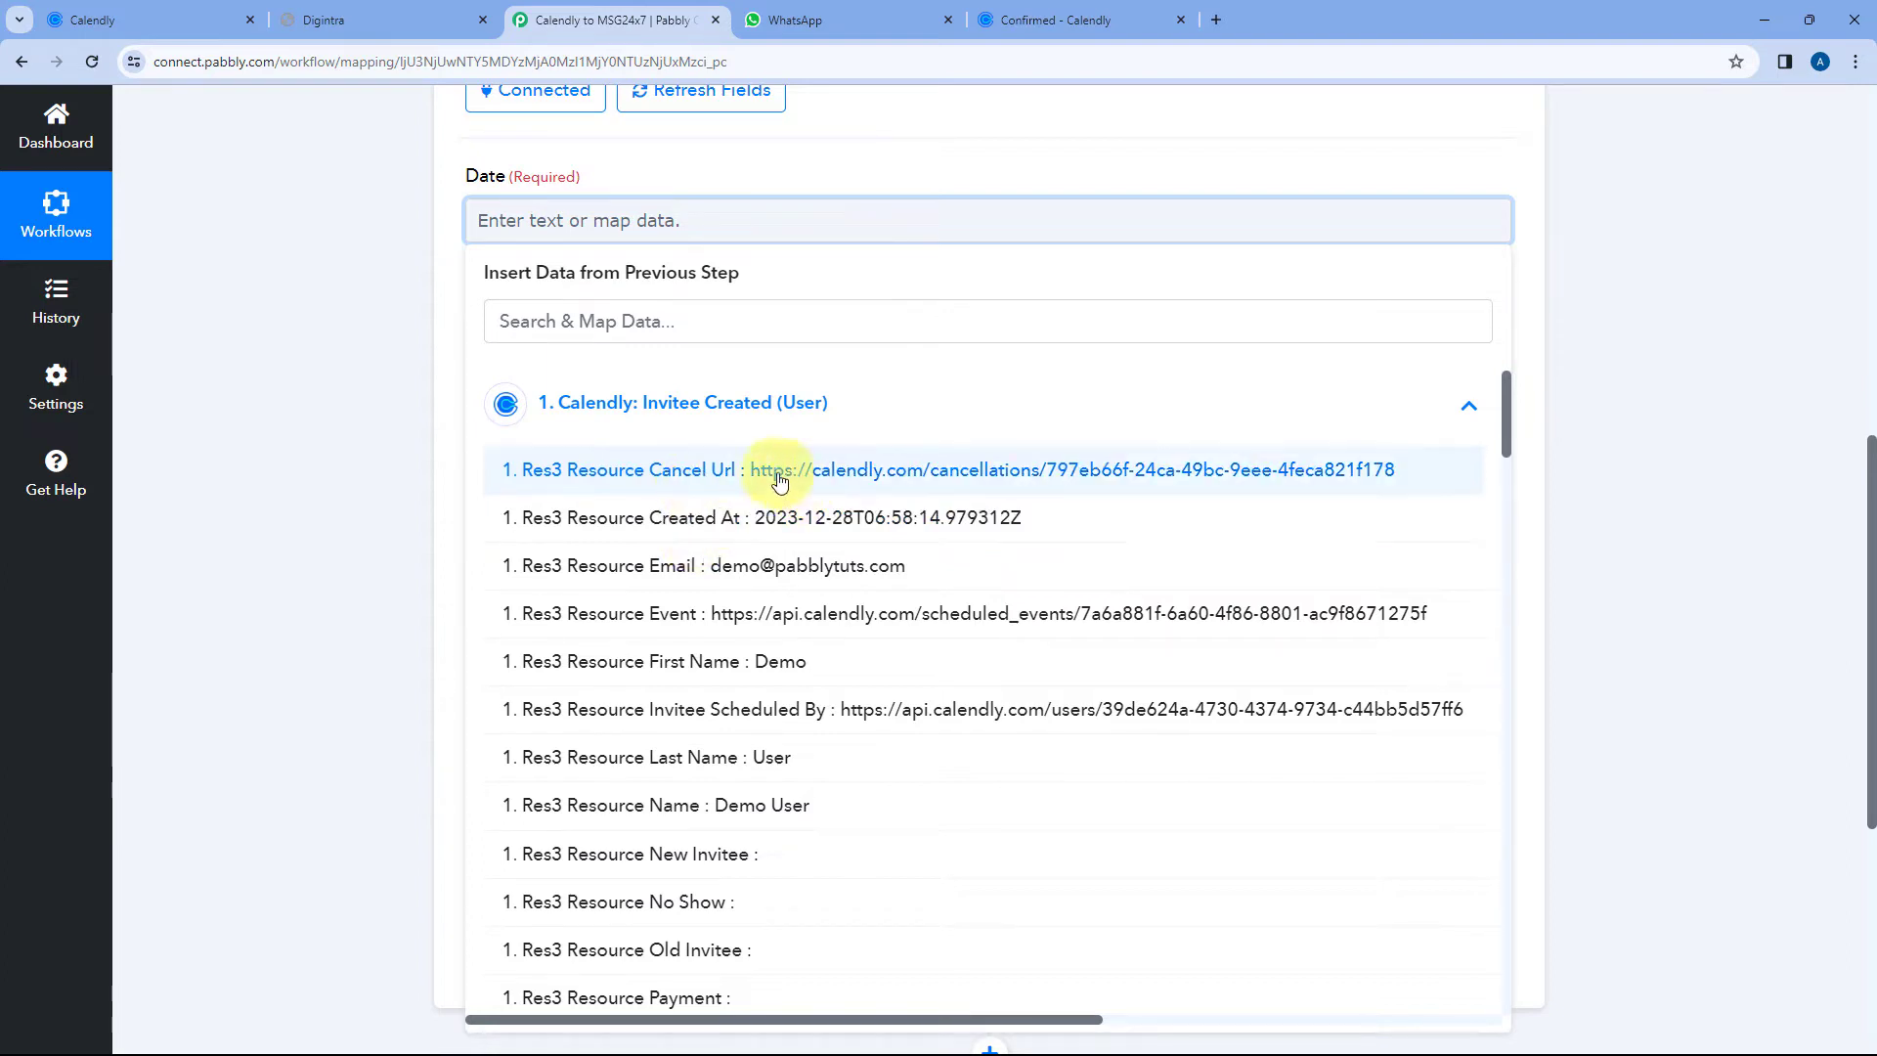
scroll(738, 523, down, 15)
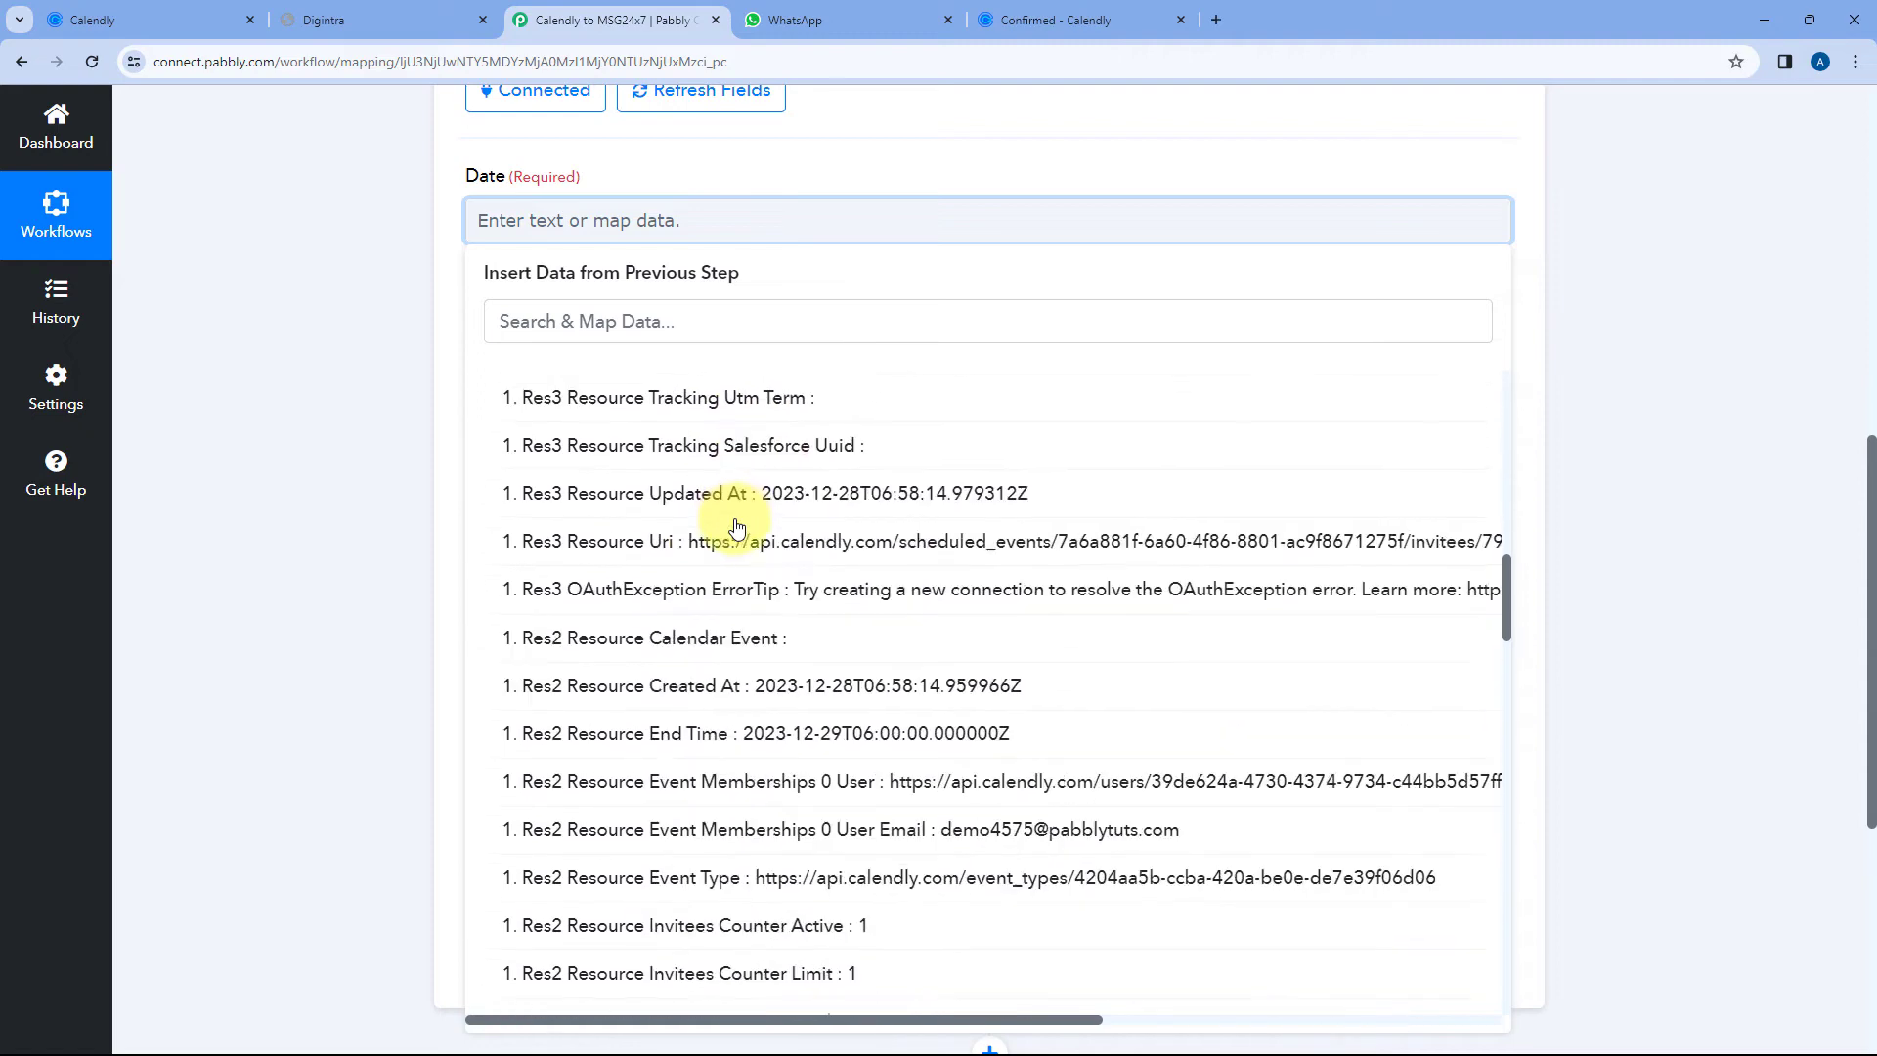
scroll(739, 528, down, 9)
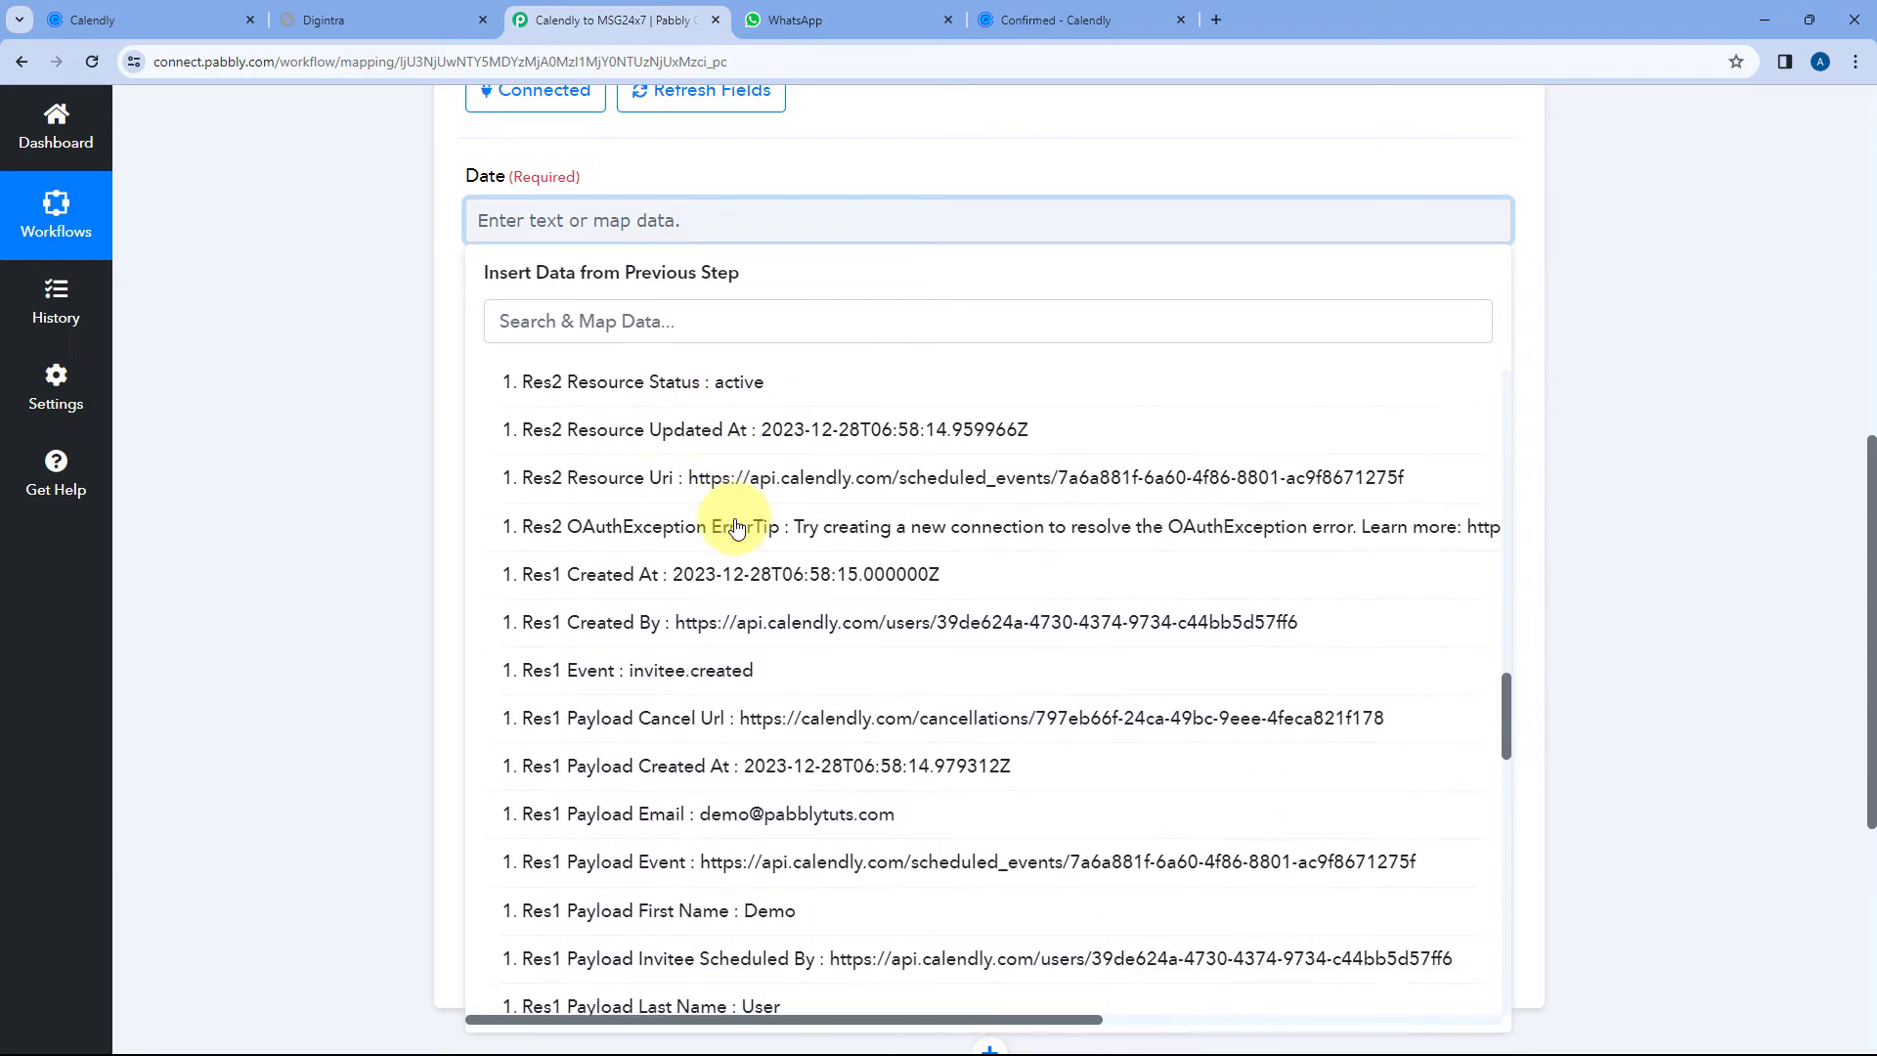
scroll(738, 528, up, 1)
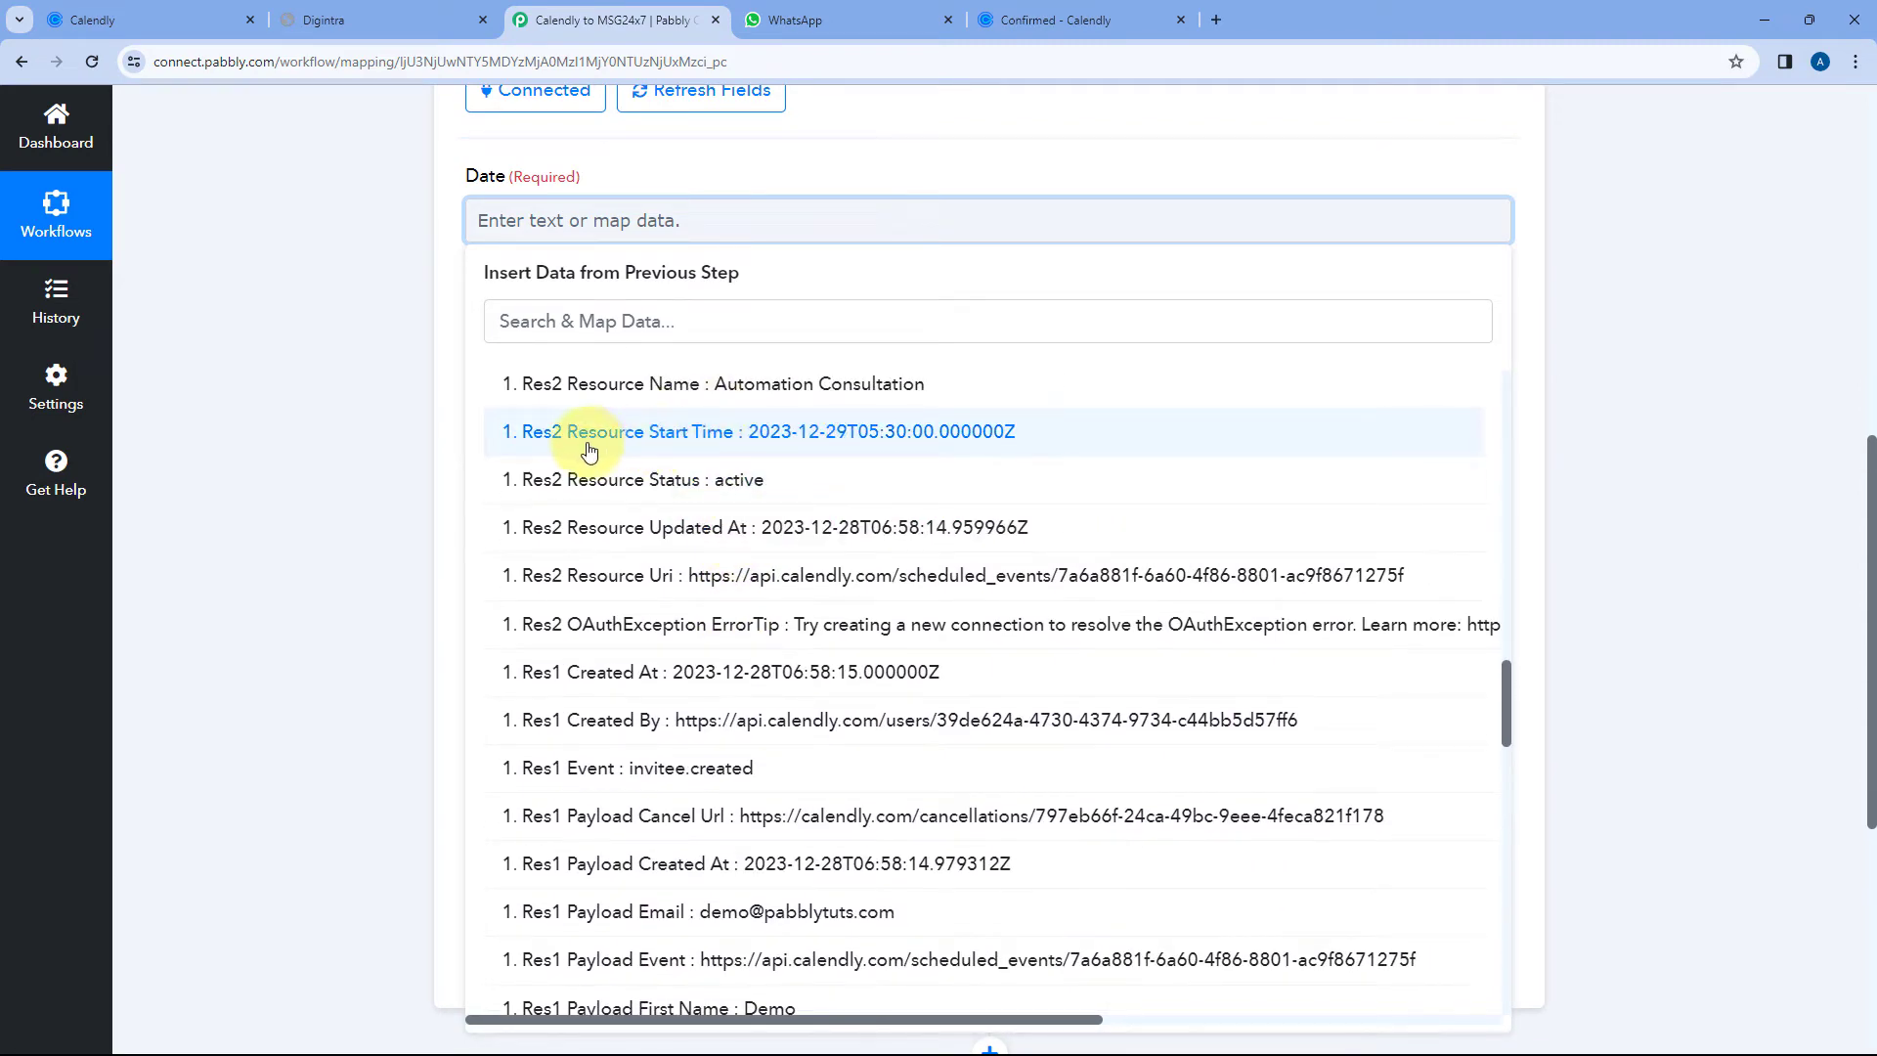
click(743, 442)
click(792, 198)
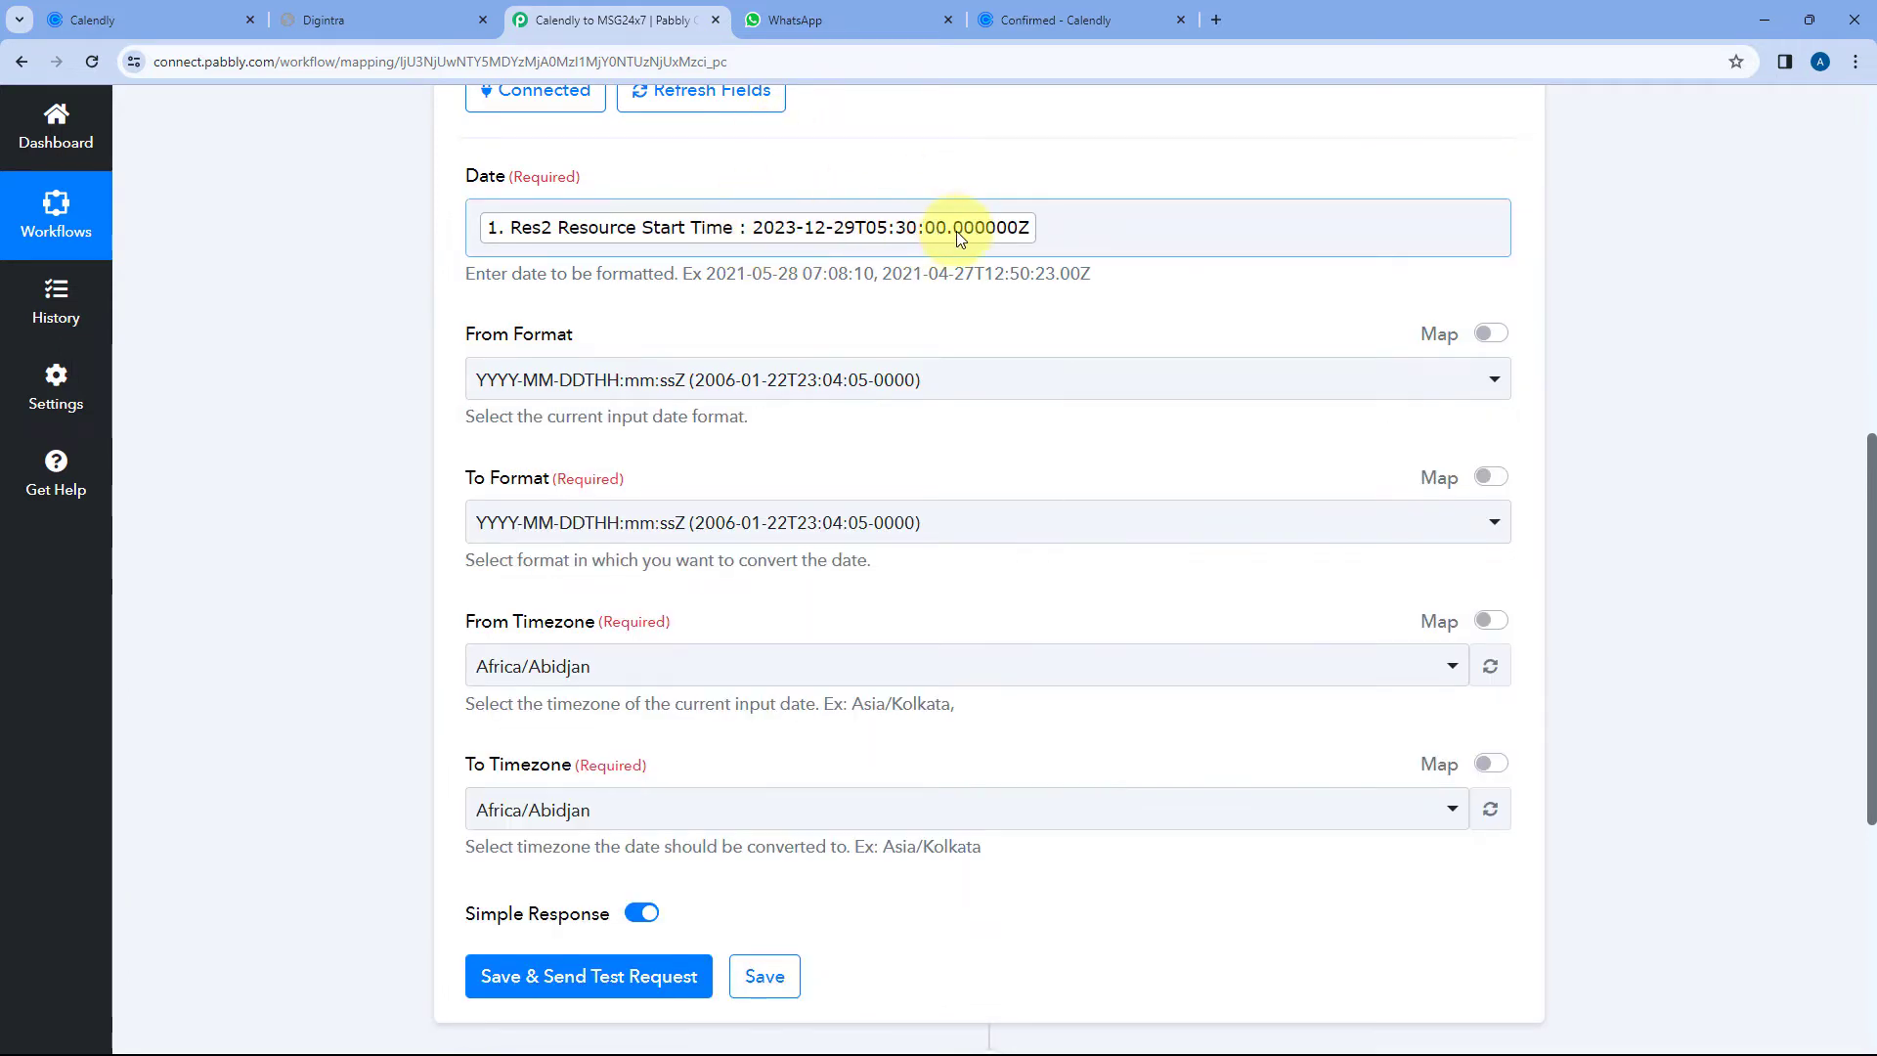
click(932, 307)
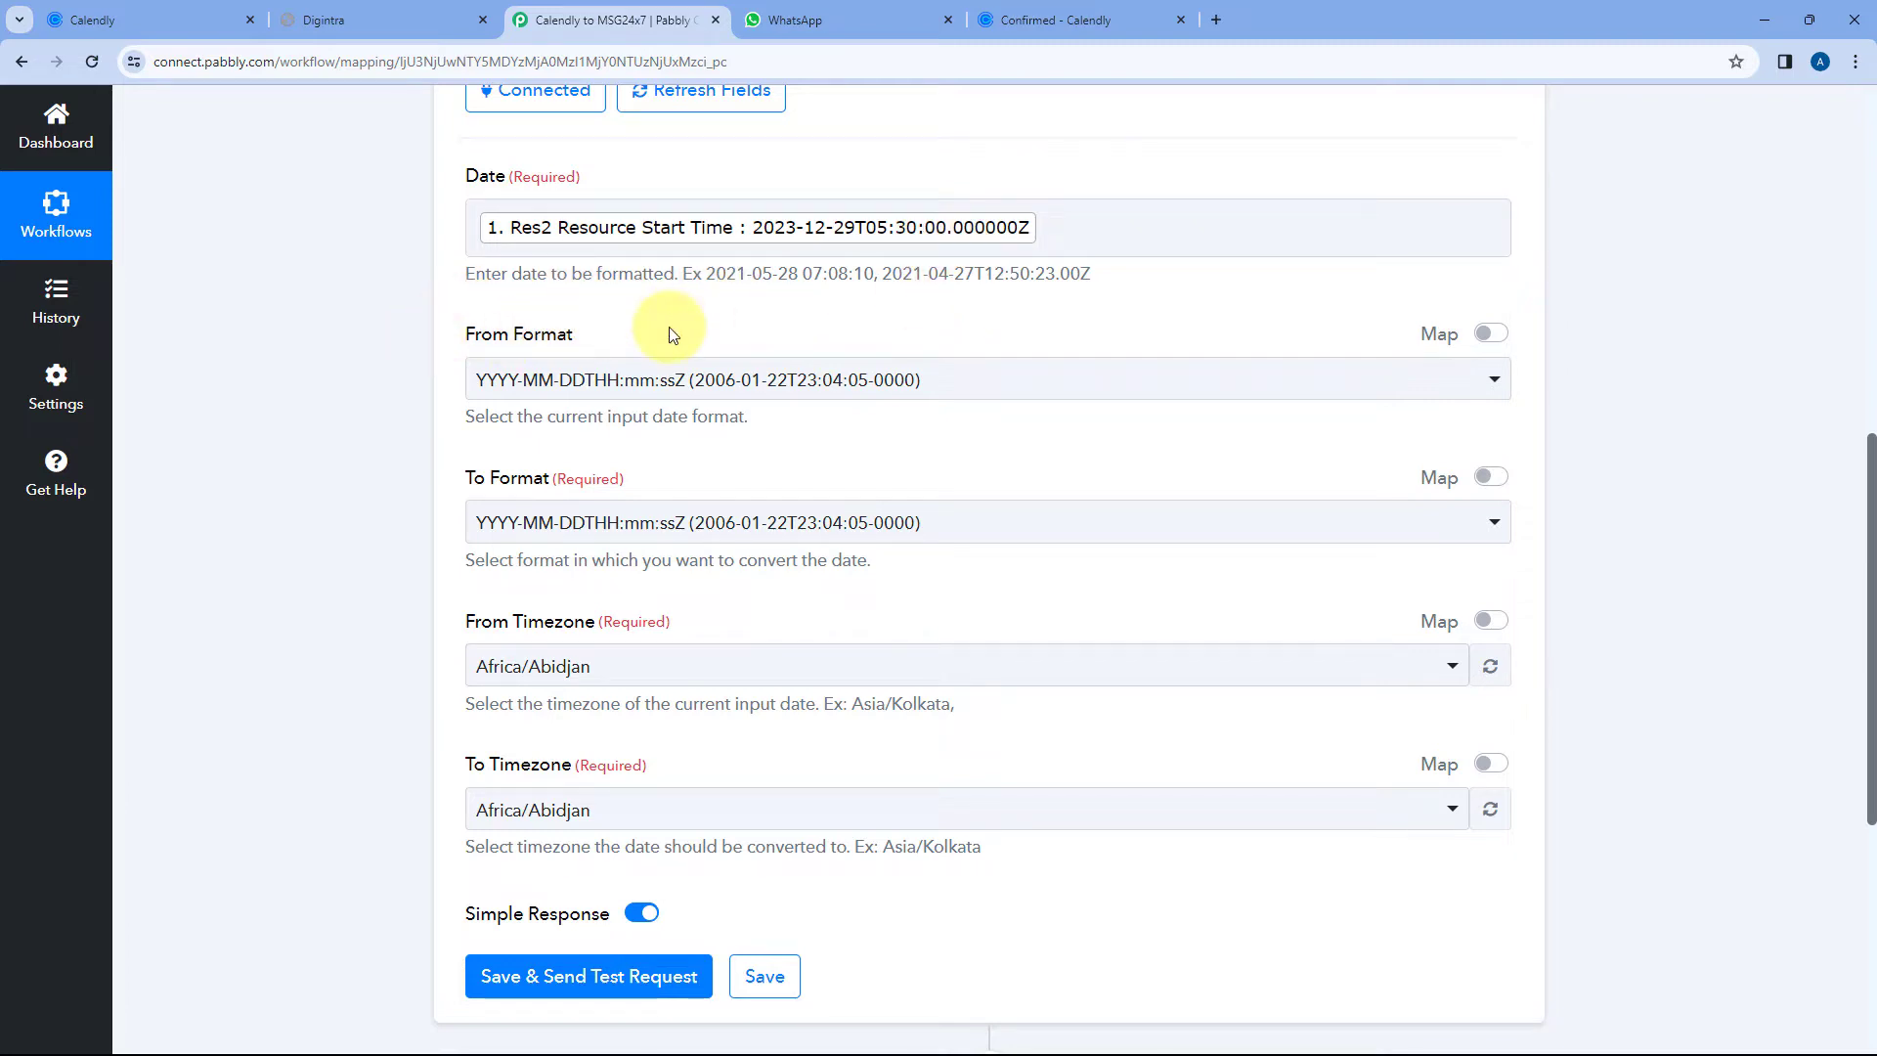
click(753, 221)
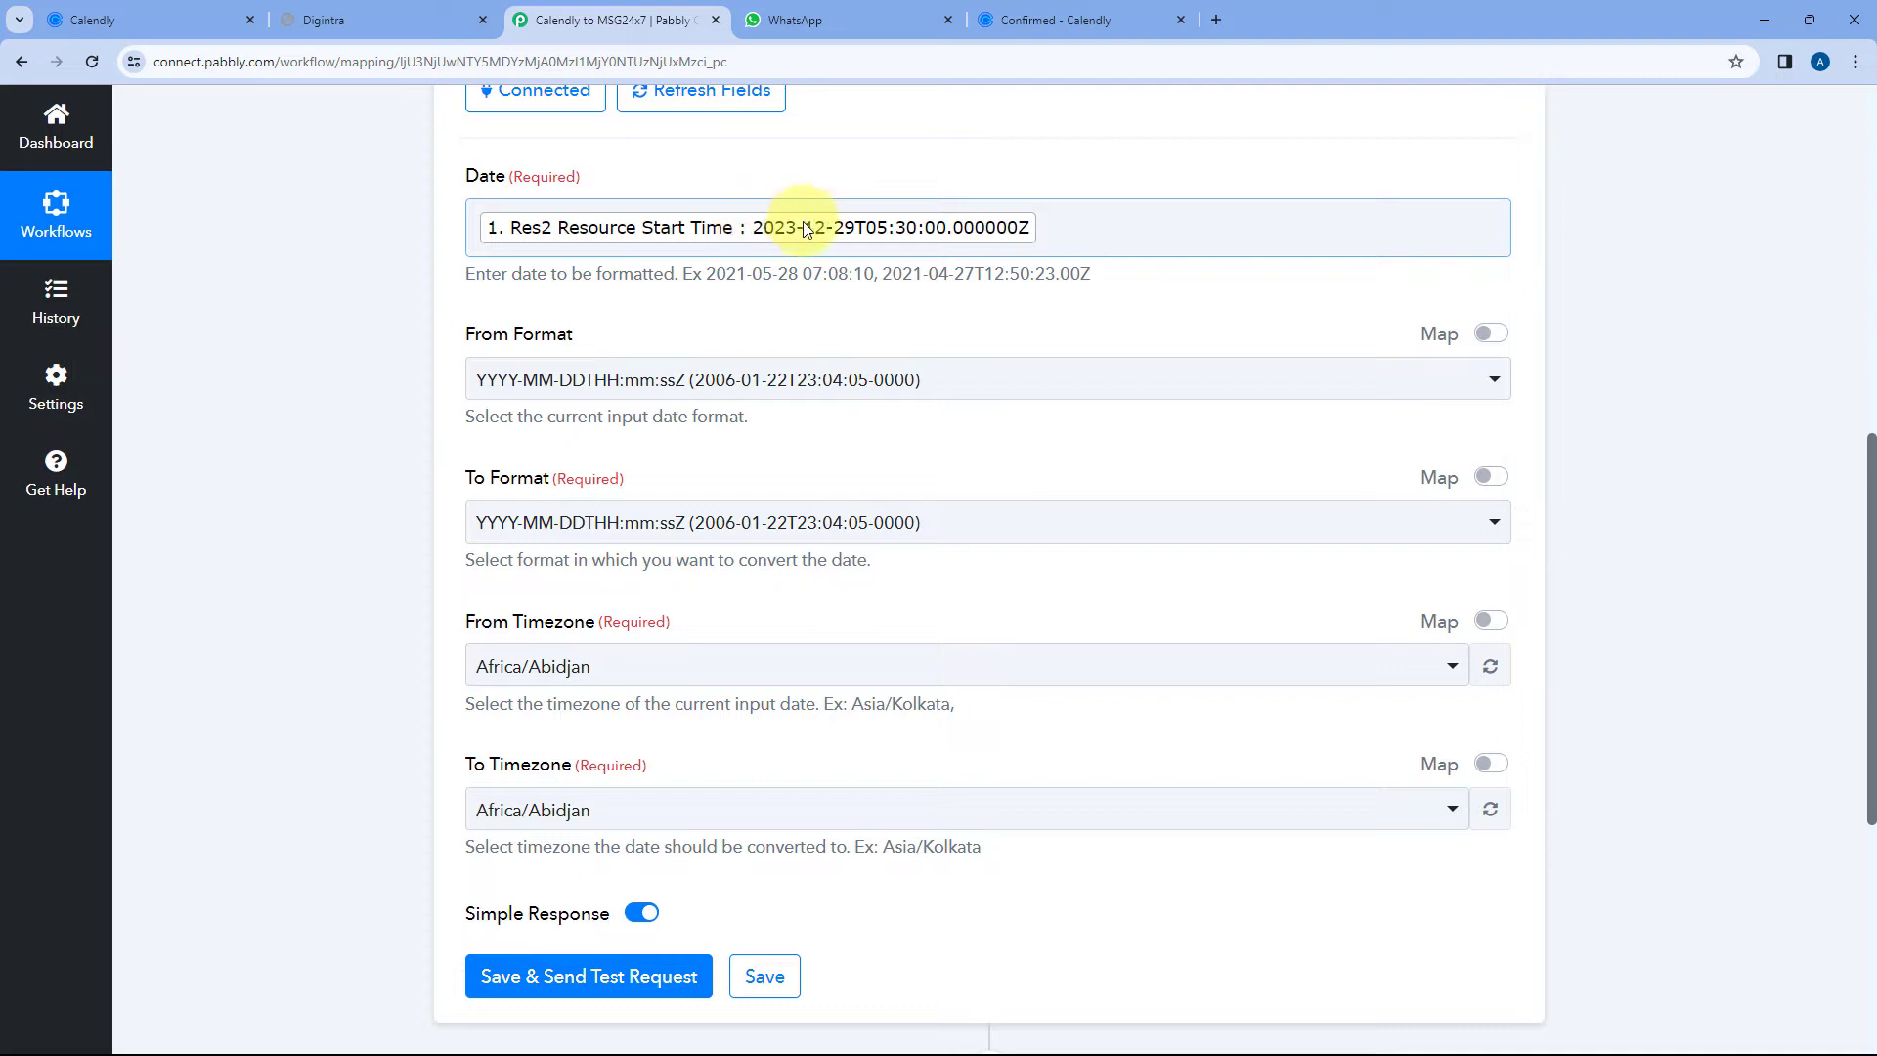
click(871, 381)
scroll(407, 441, down, 2)
scroll(772, 450, down, 1)
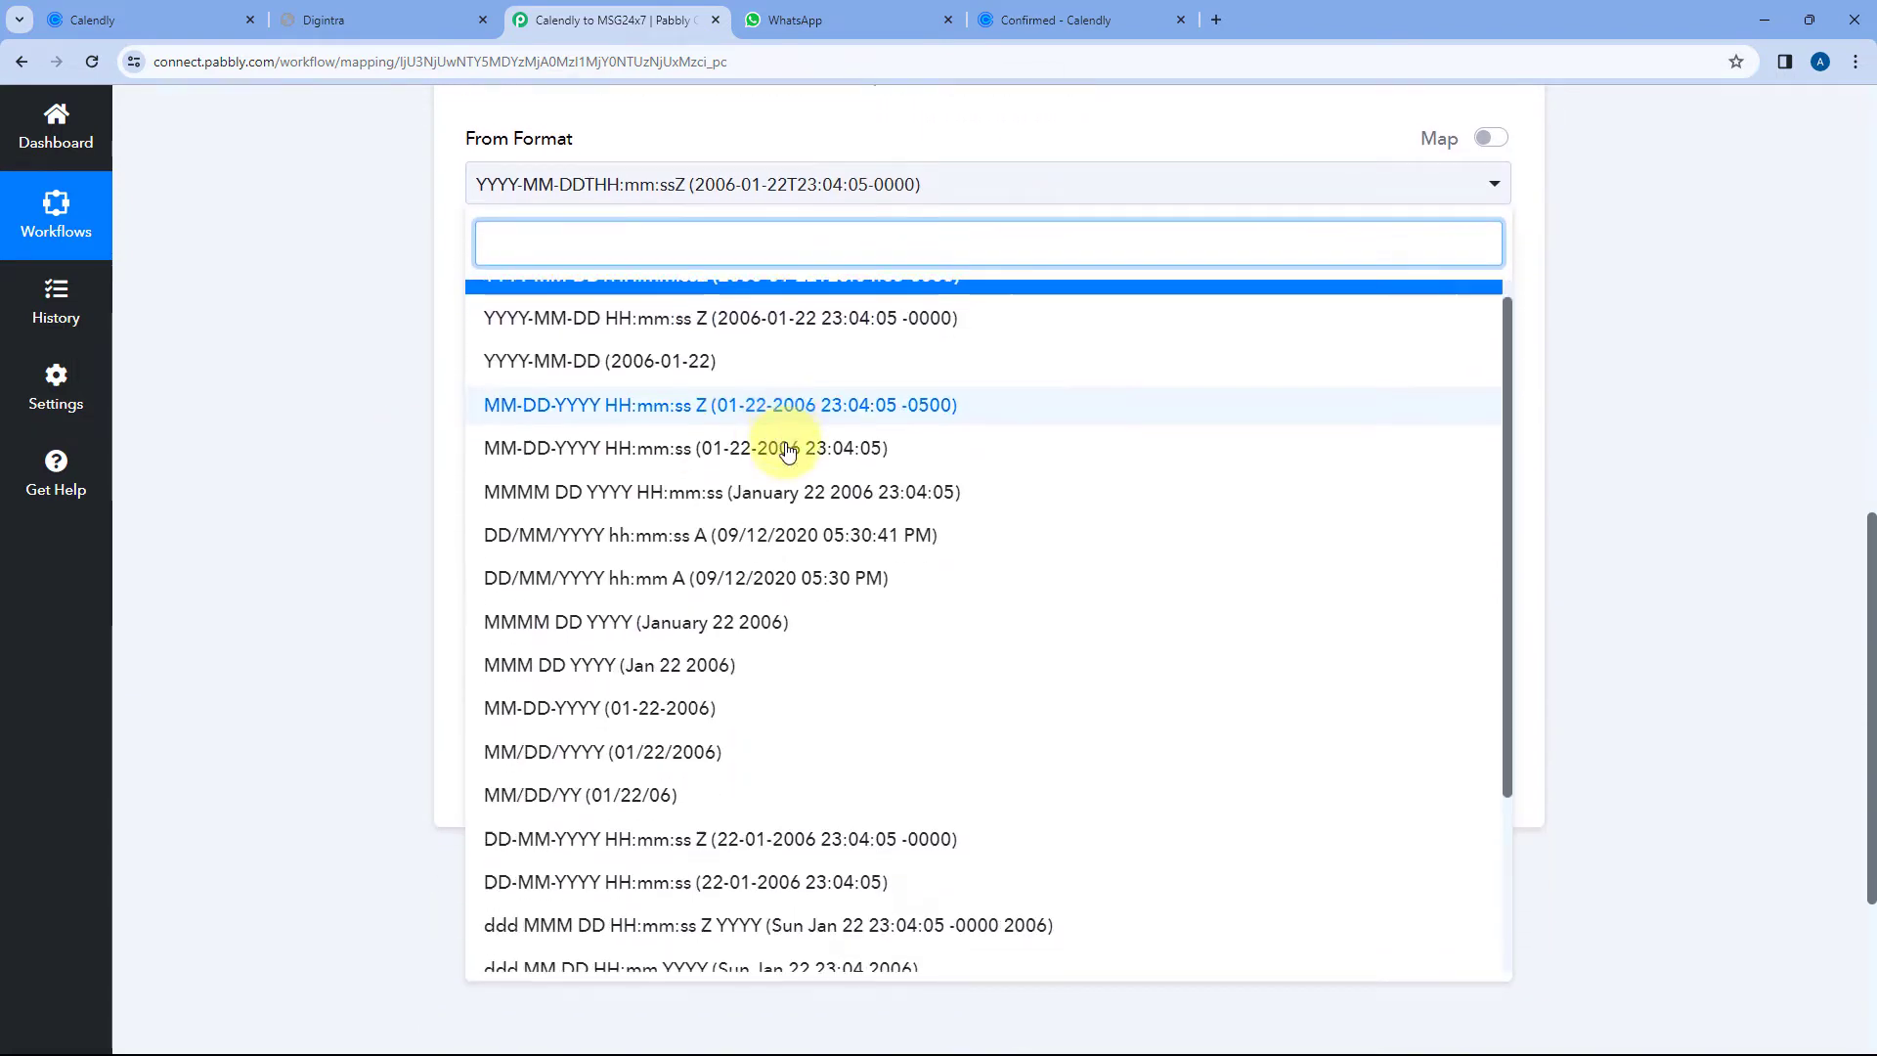
scroll(782, 445, down, 3)
scroll(782, 445, up, 4)
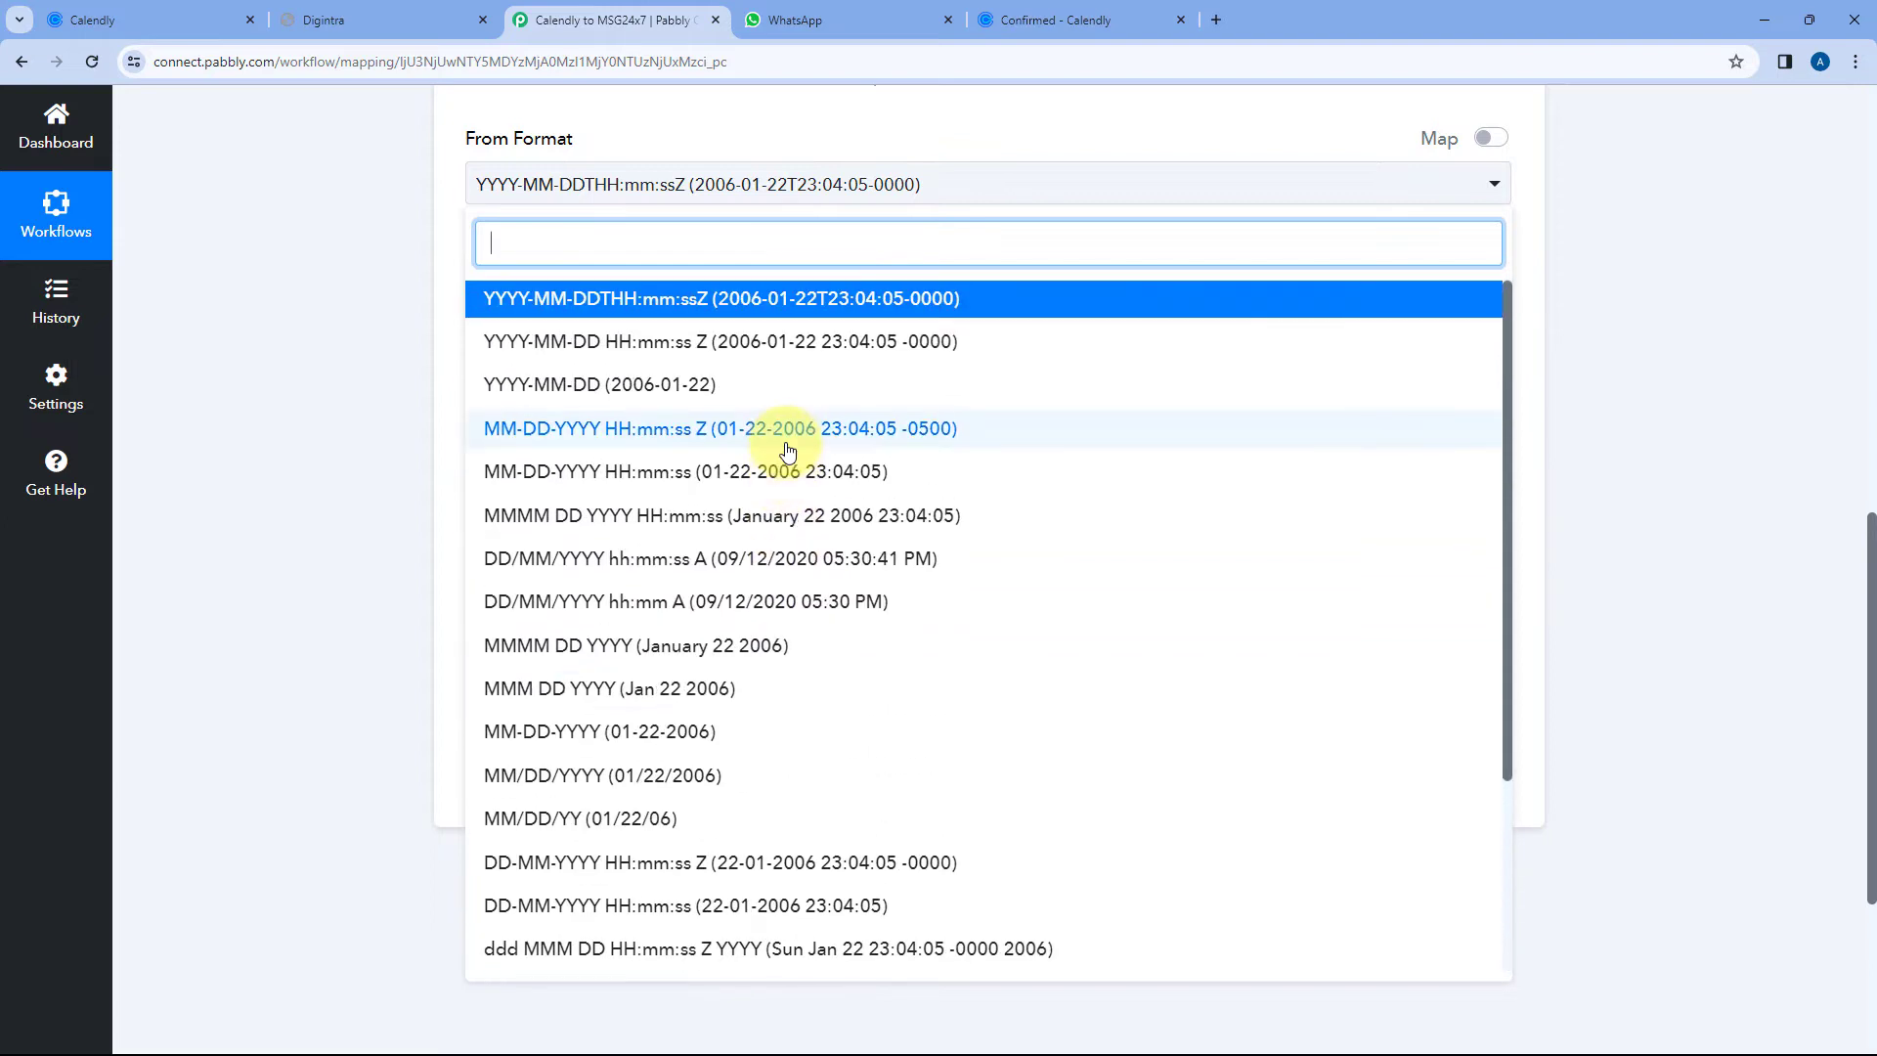
scroll(788, 450, up, 1)
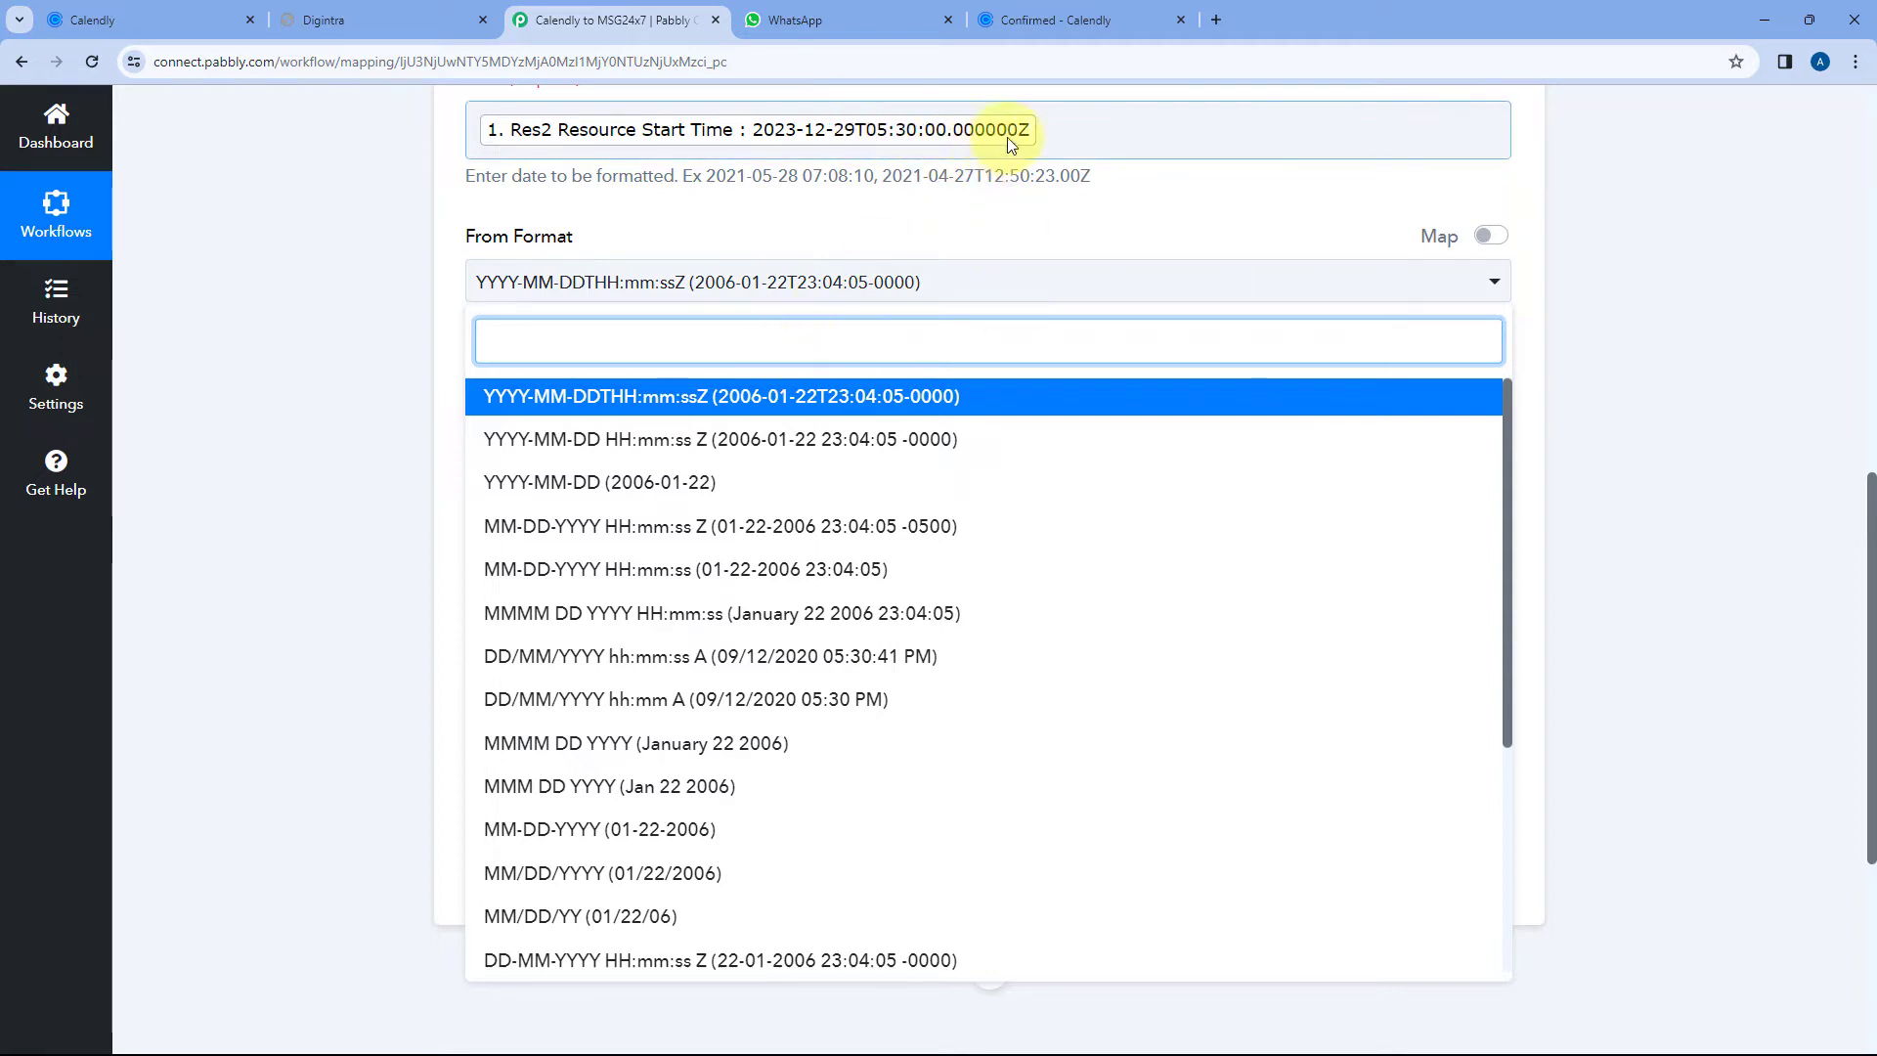
click(673, 403)
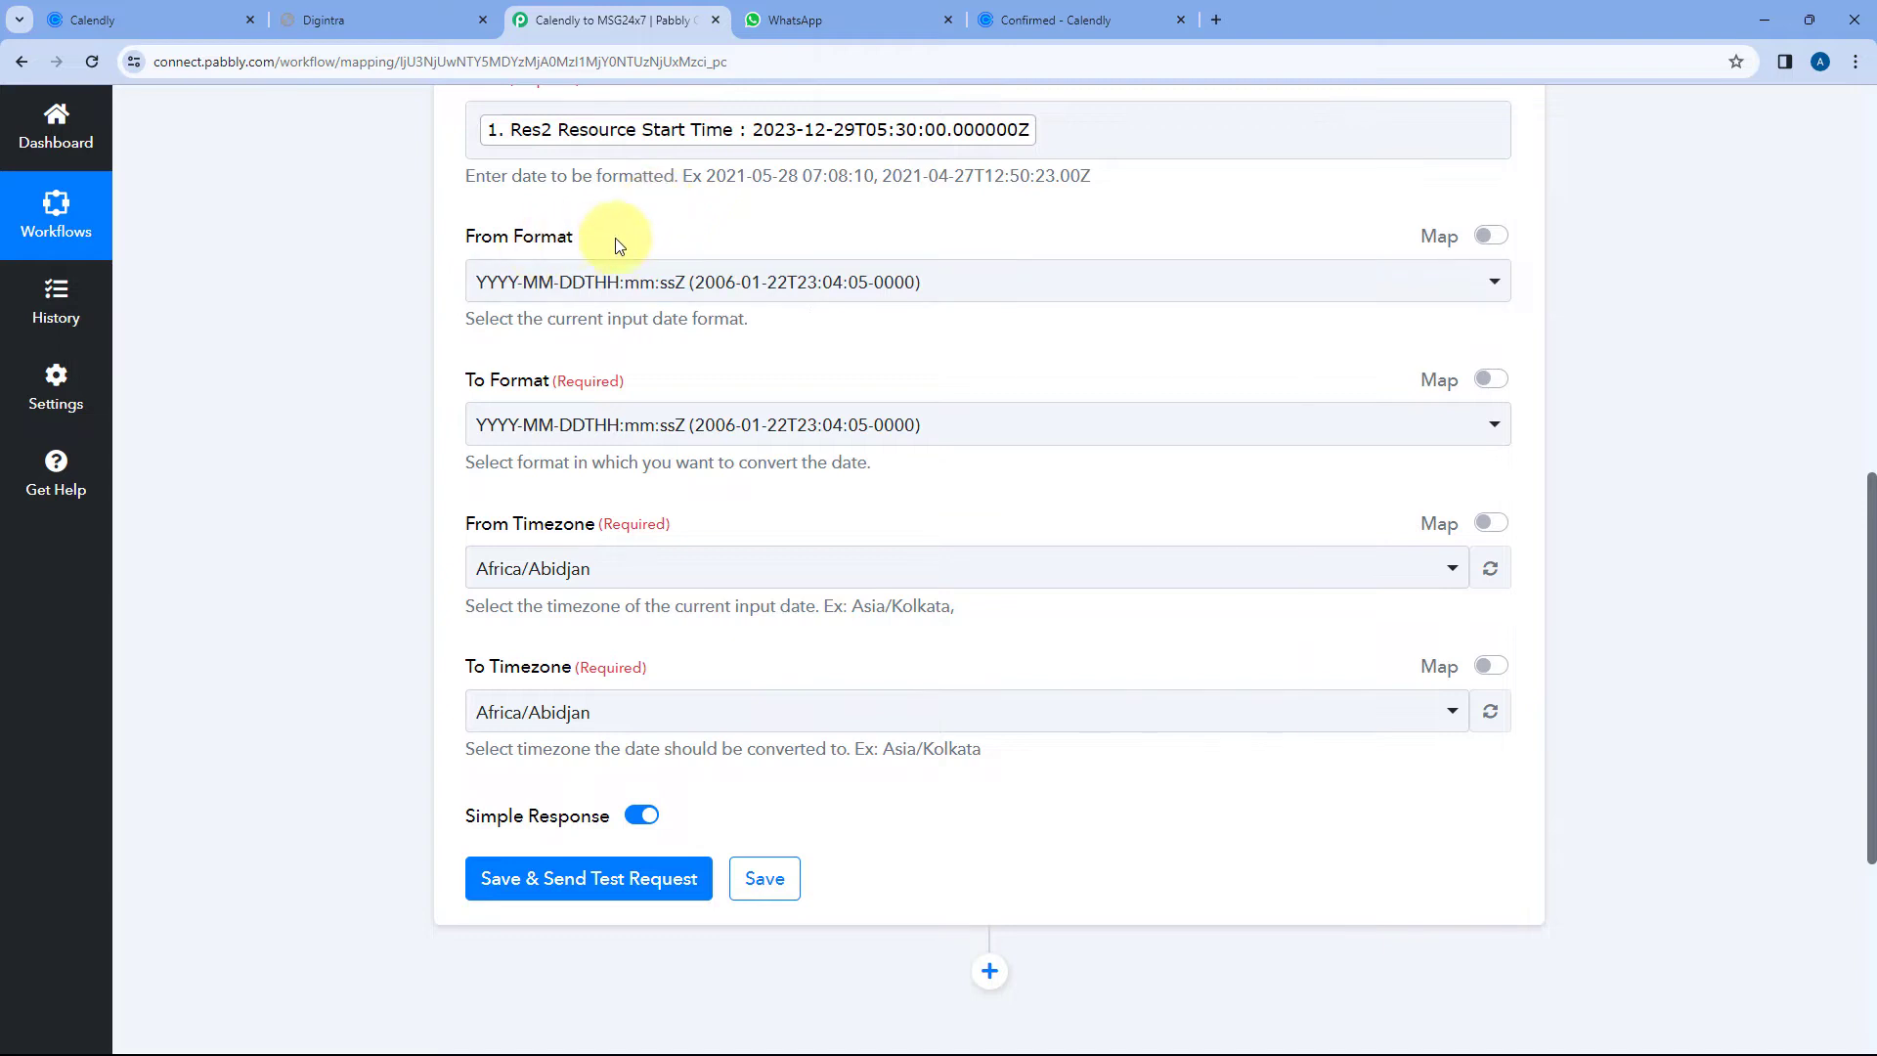
scroll(407, 371, down, 1)
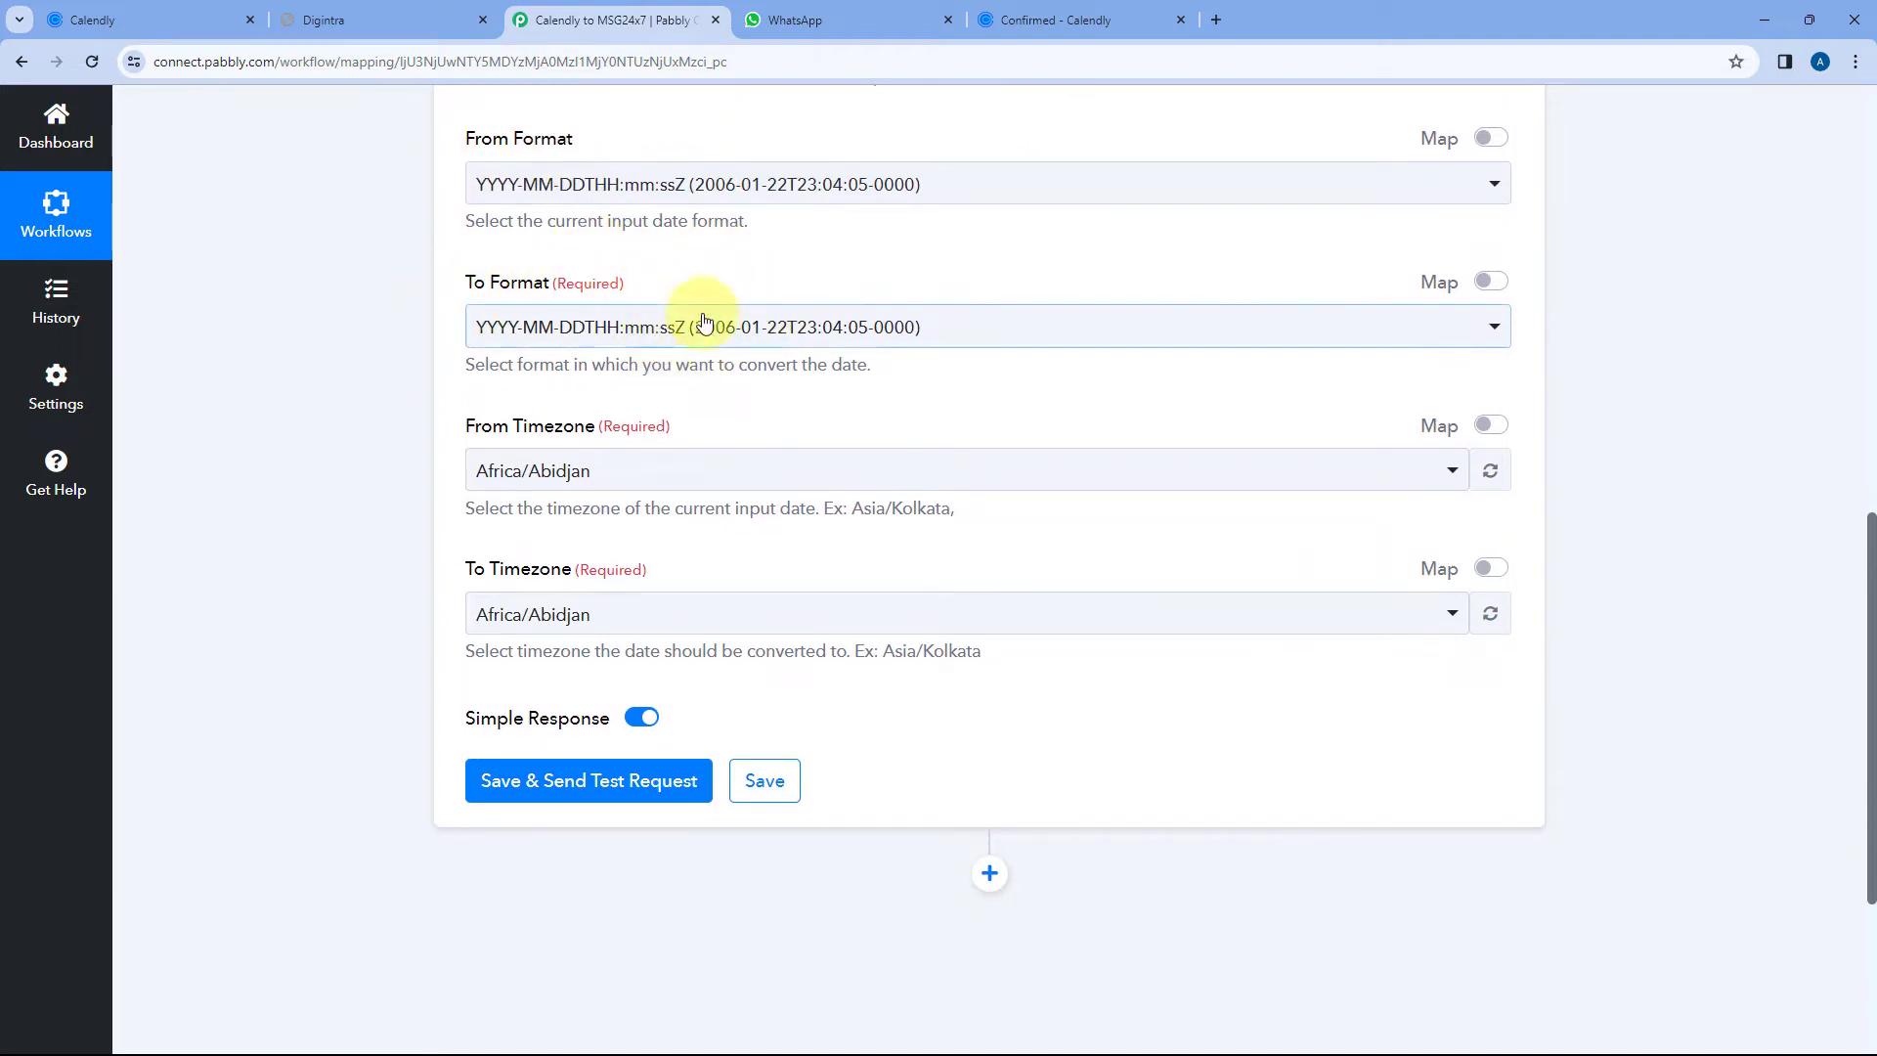
- Choose DD/MM/YYYY hh:mm:ss A as the formatter's To Format, leaving both timezones at Africa/Abidjan
click(779, 328)
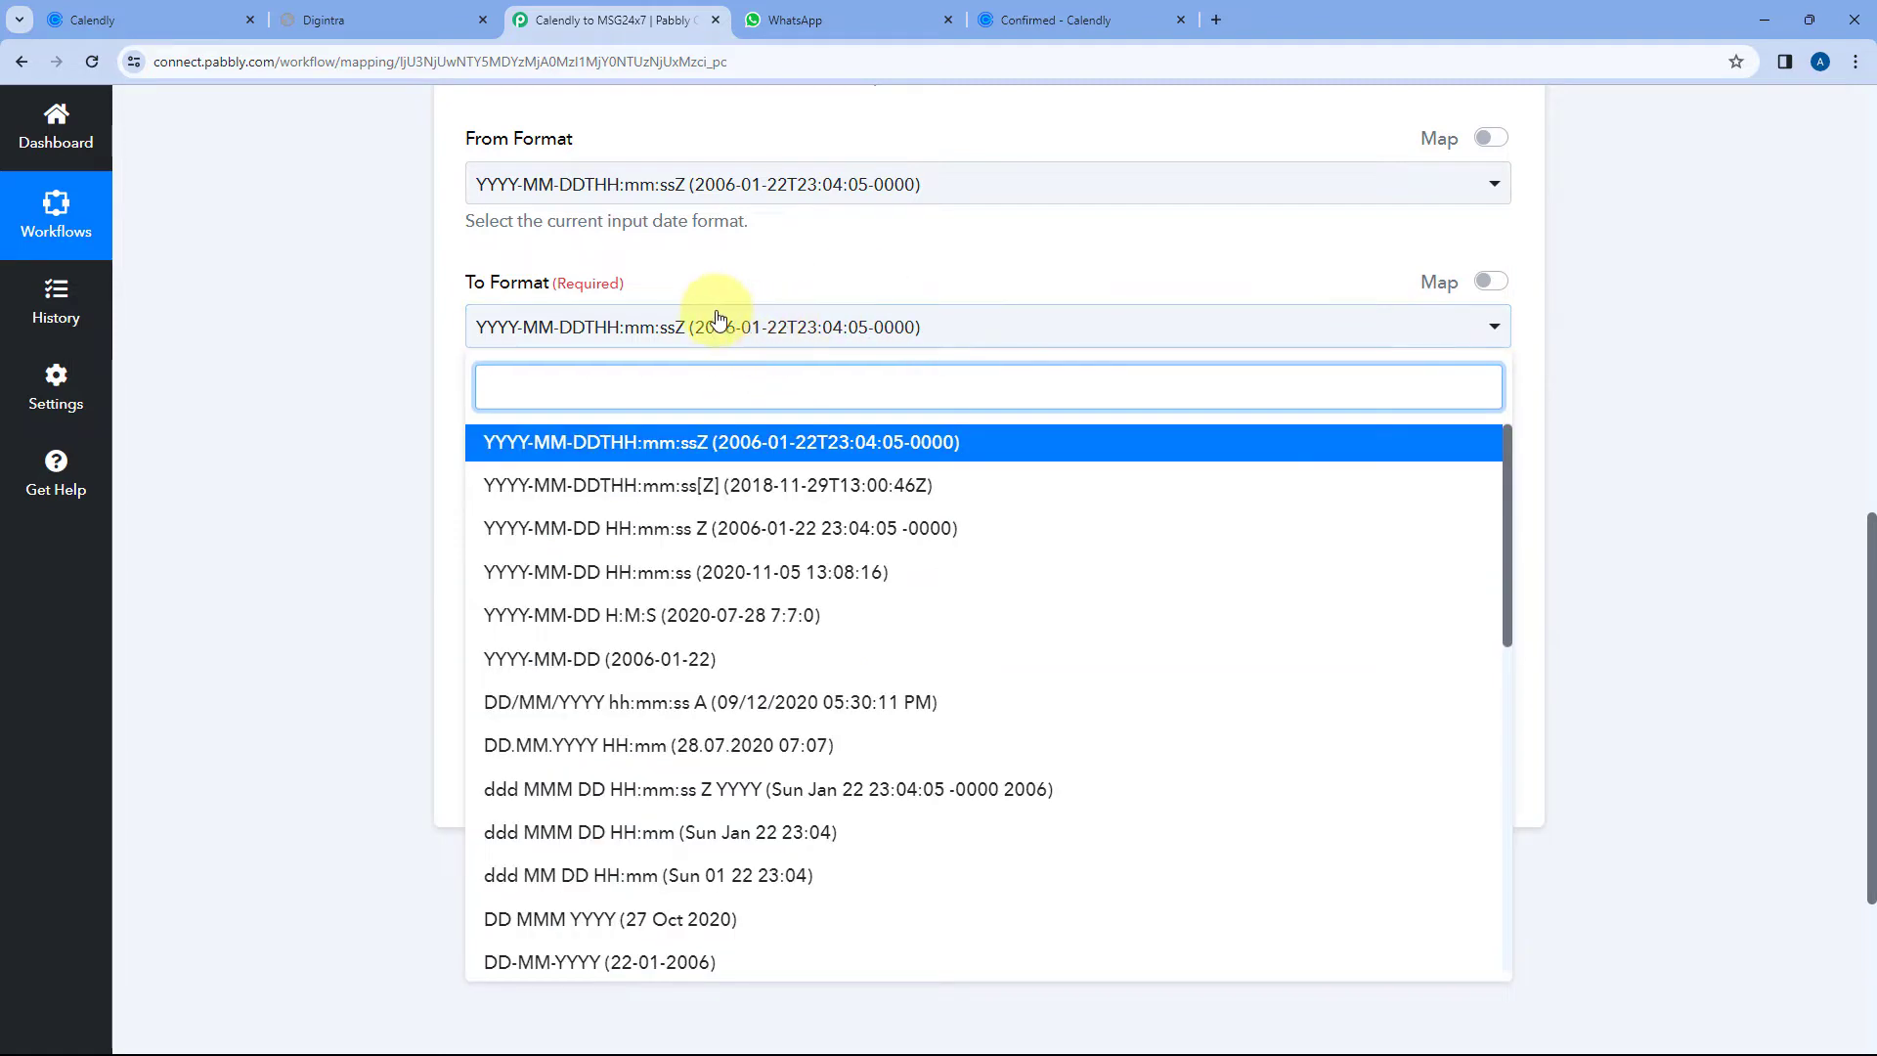
scroll(861, 293, up, 3)
click(411, 364)
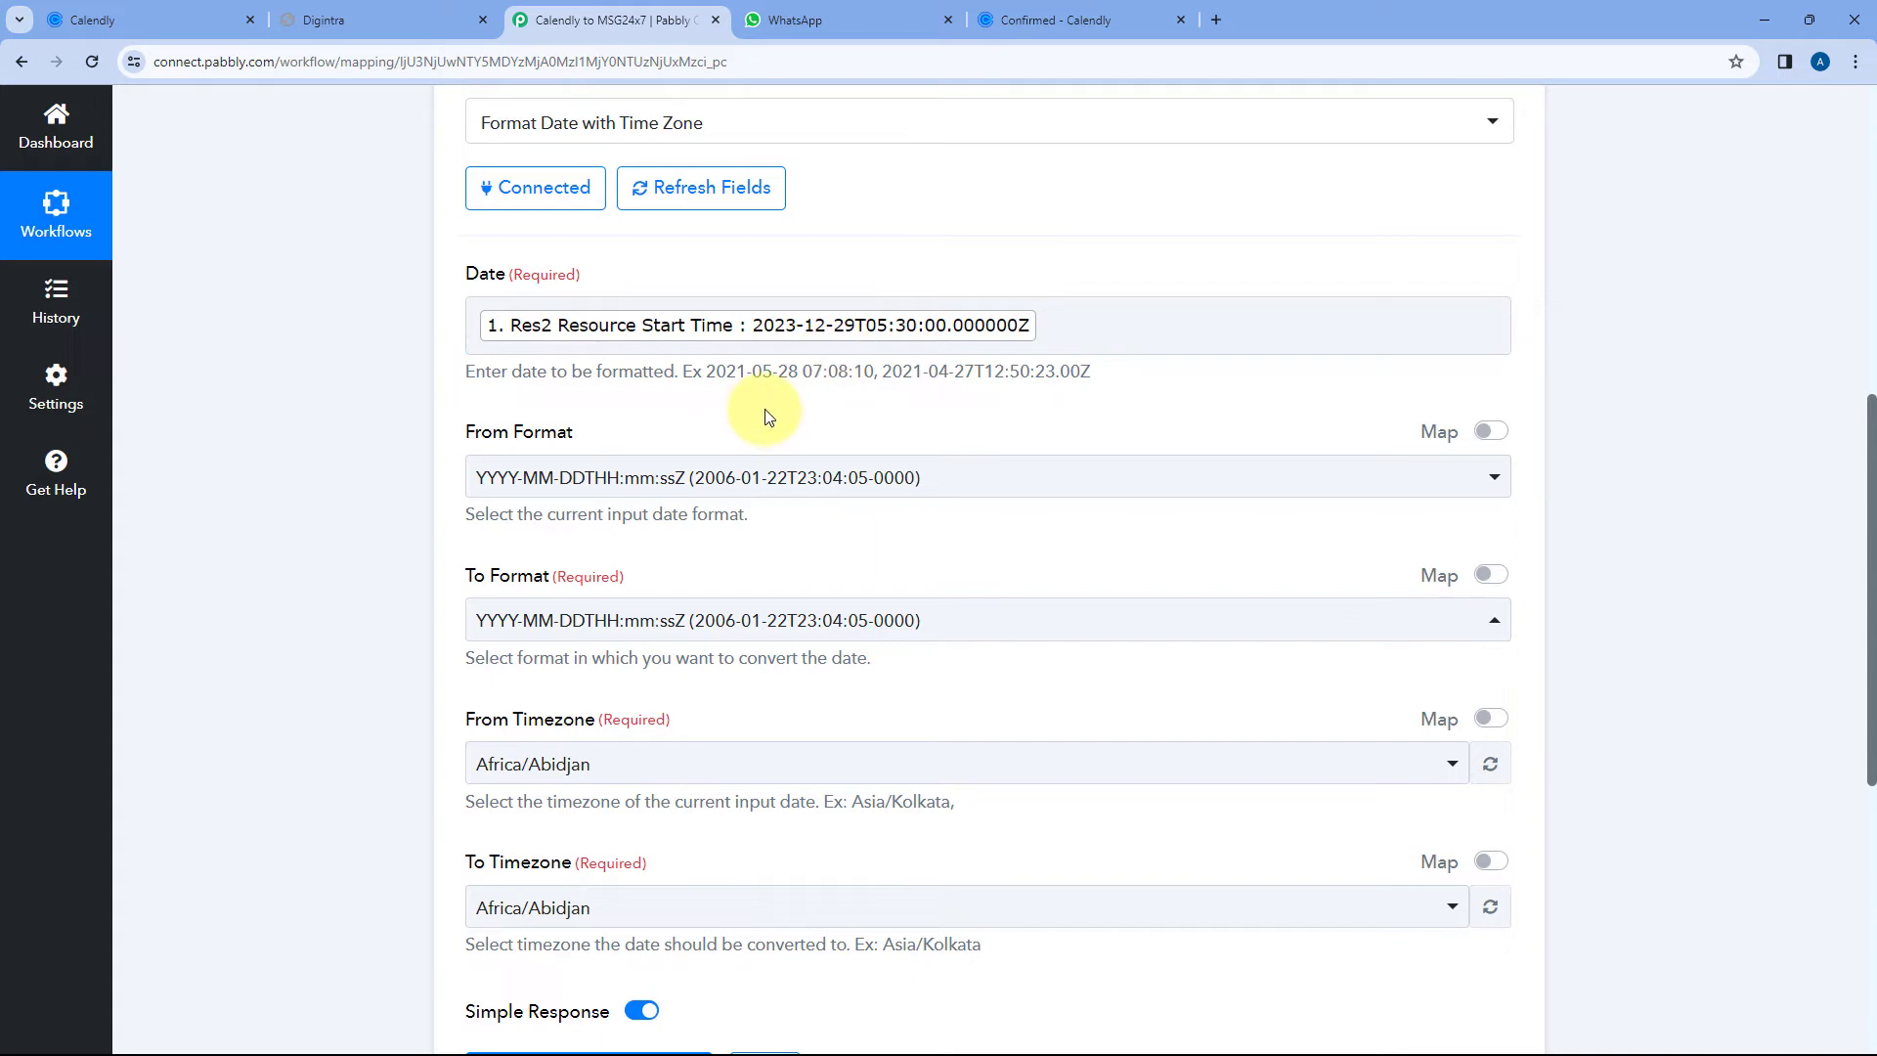
scroll(948, 396, down, 1)
scroll(860, 381, down, 2)
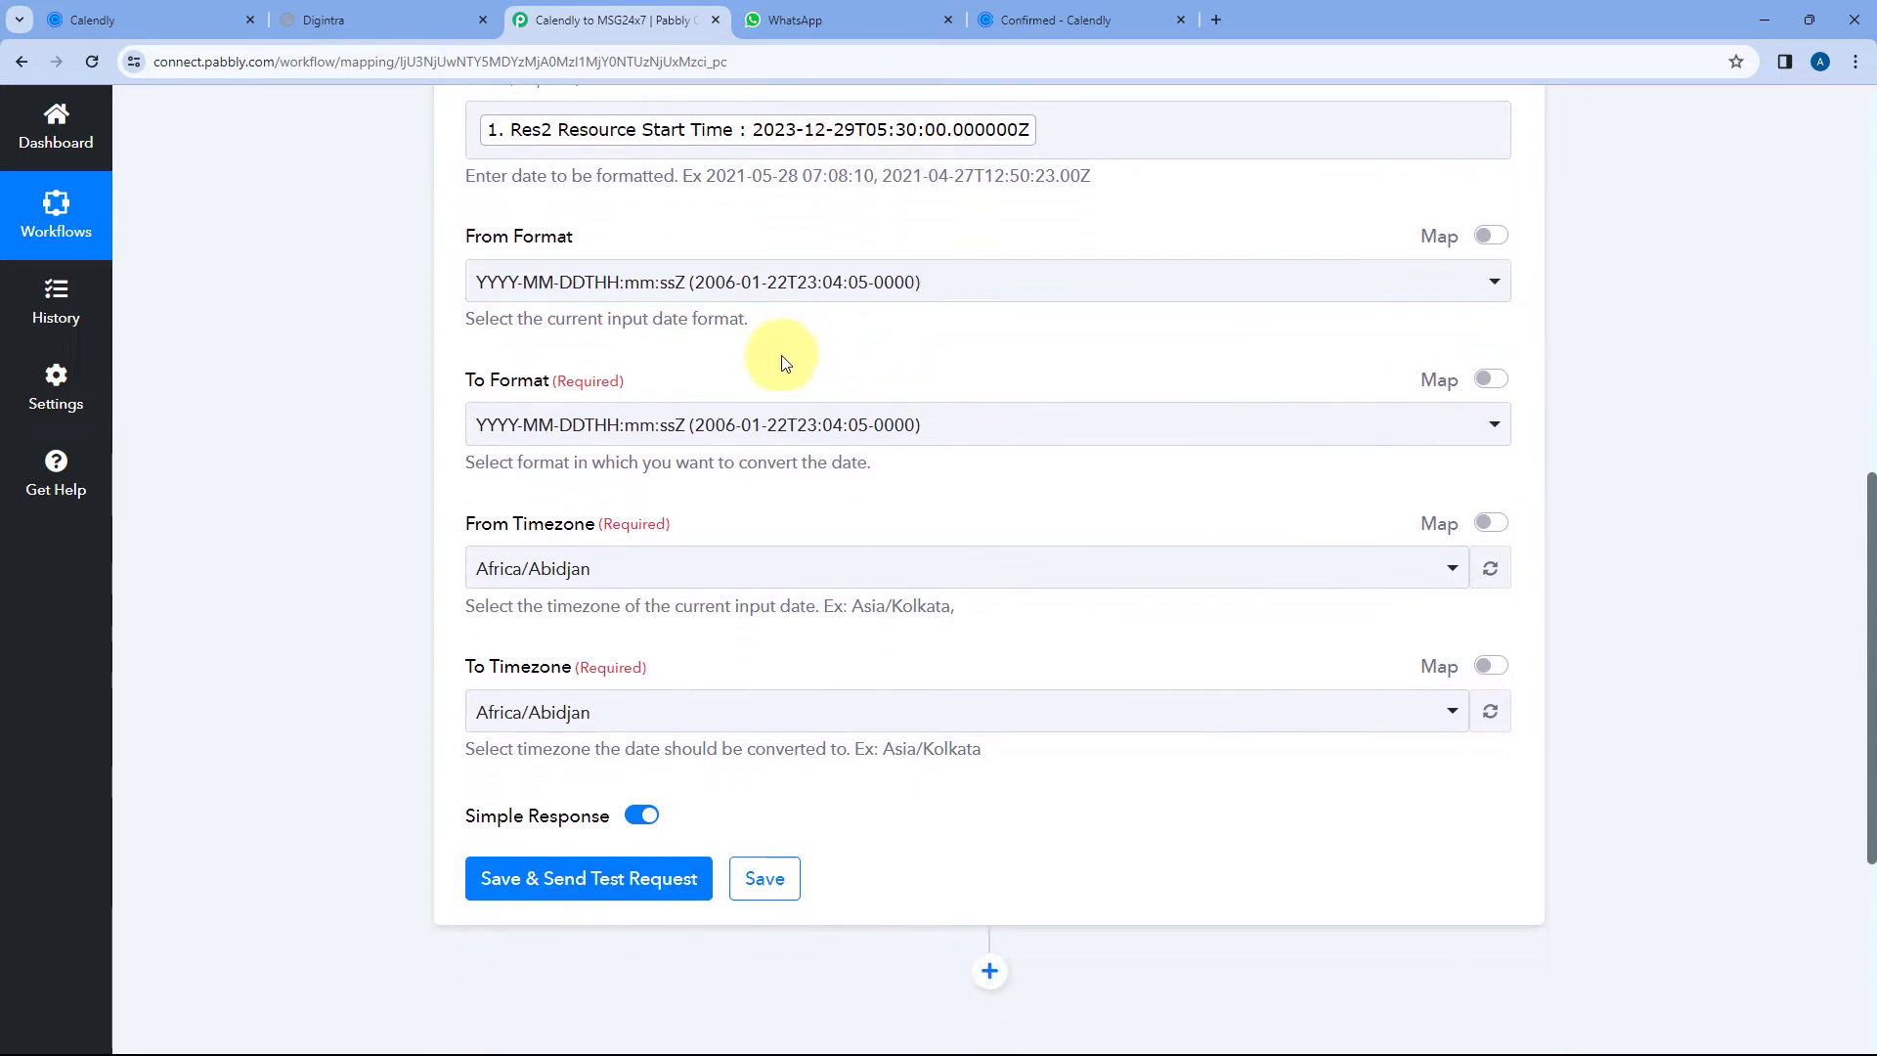
click(754, 419)
scroll(385, 418, down, 3)
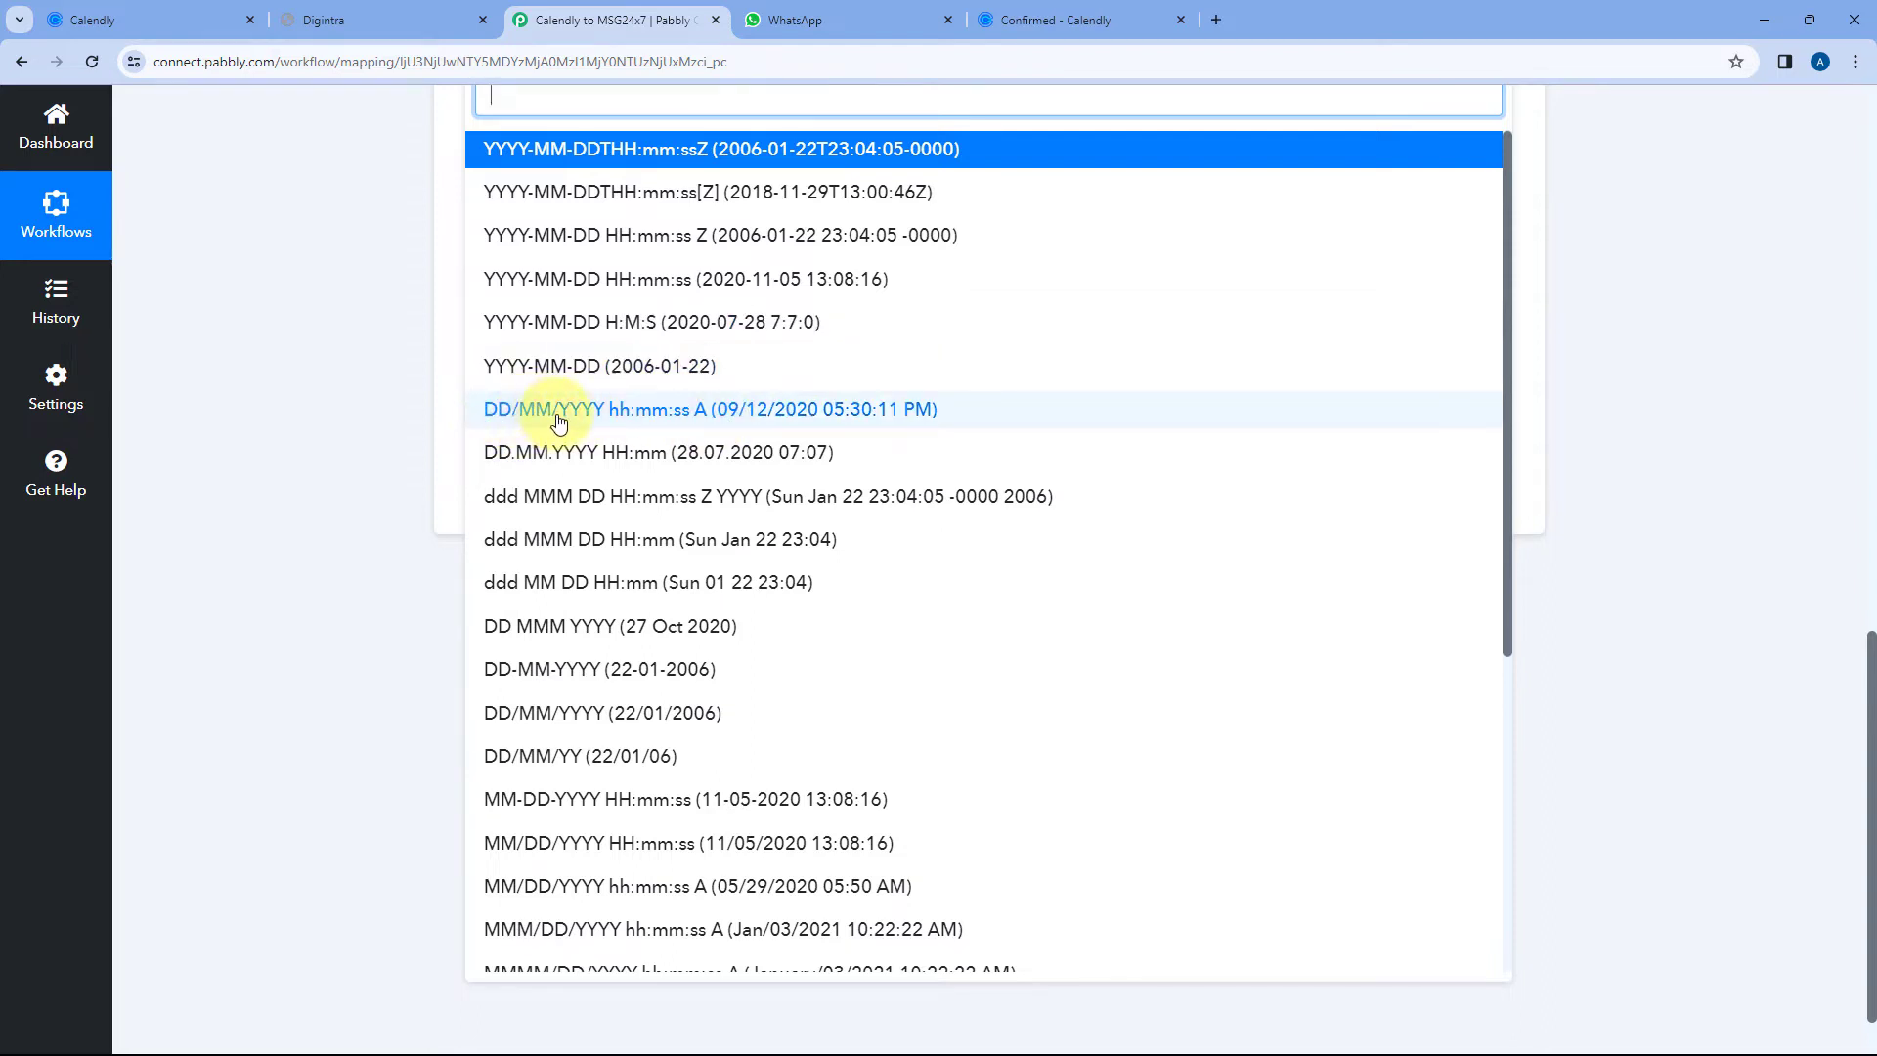
click(735, 408)
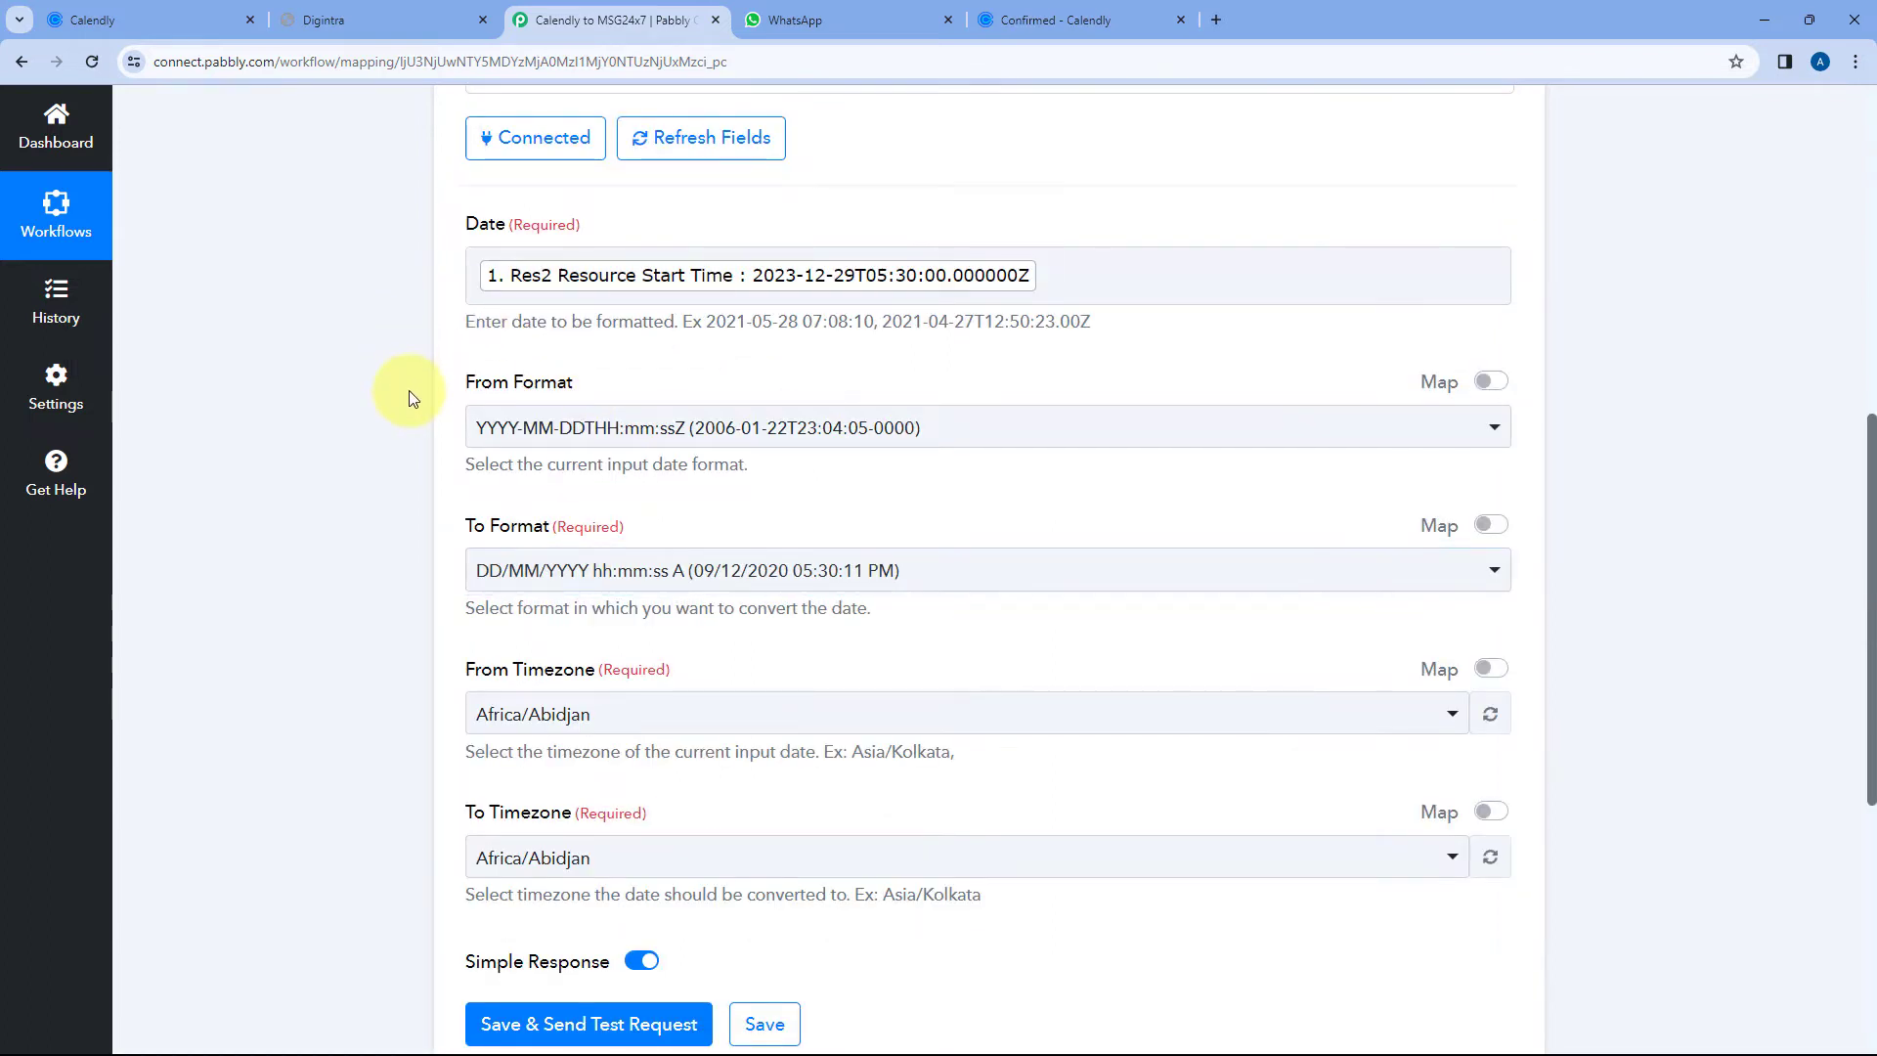
scroll(408, 391, down, 2)
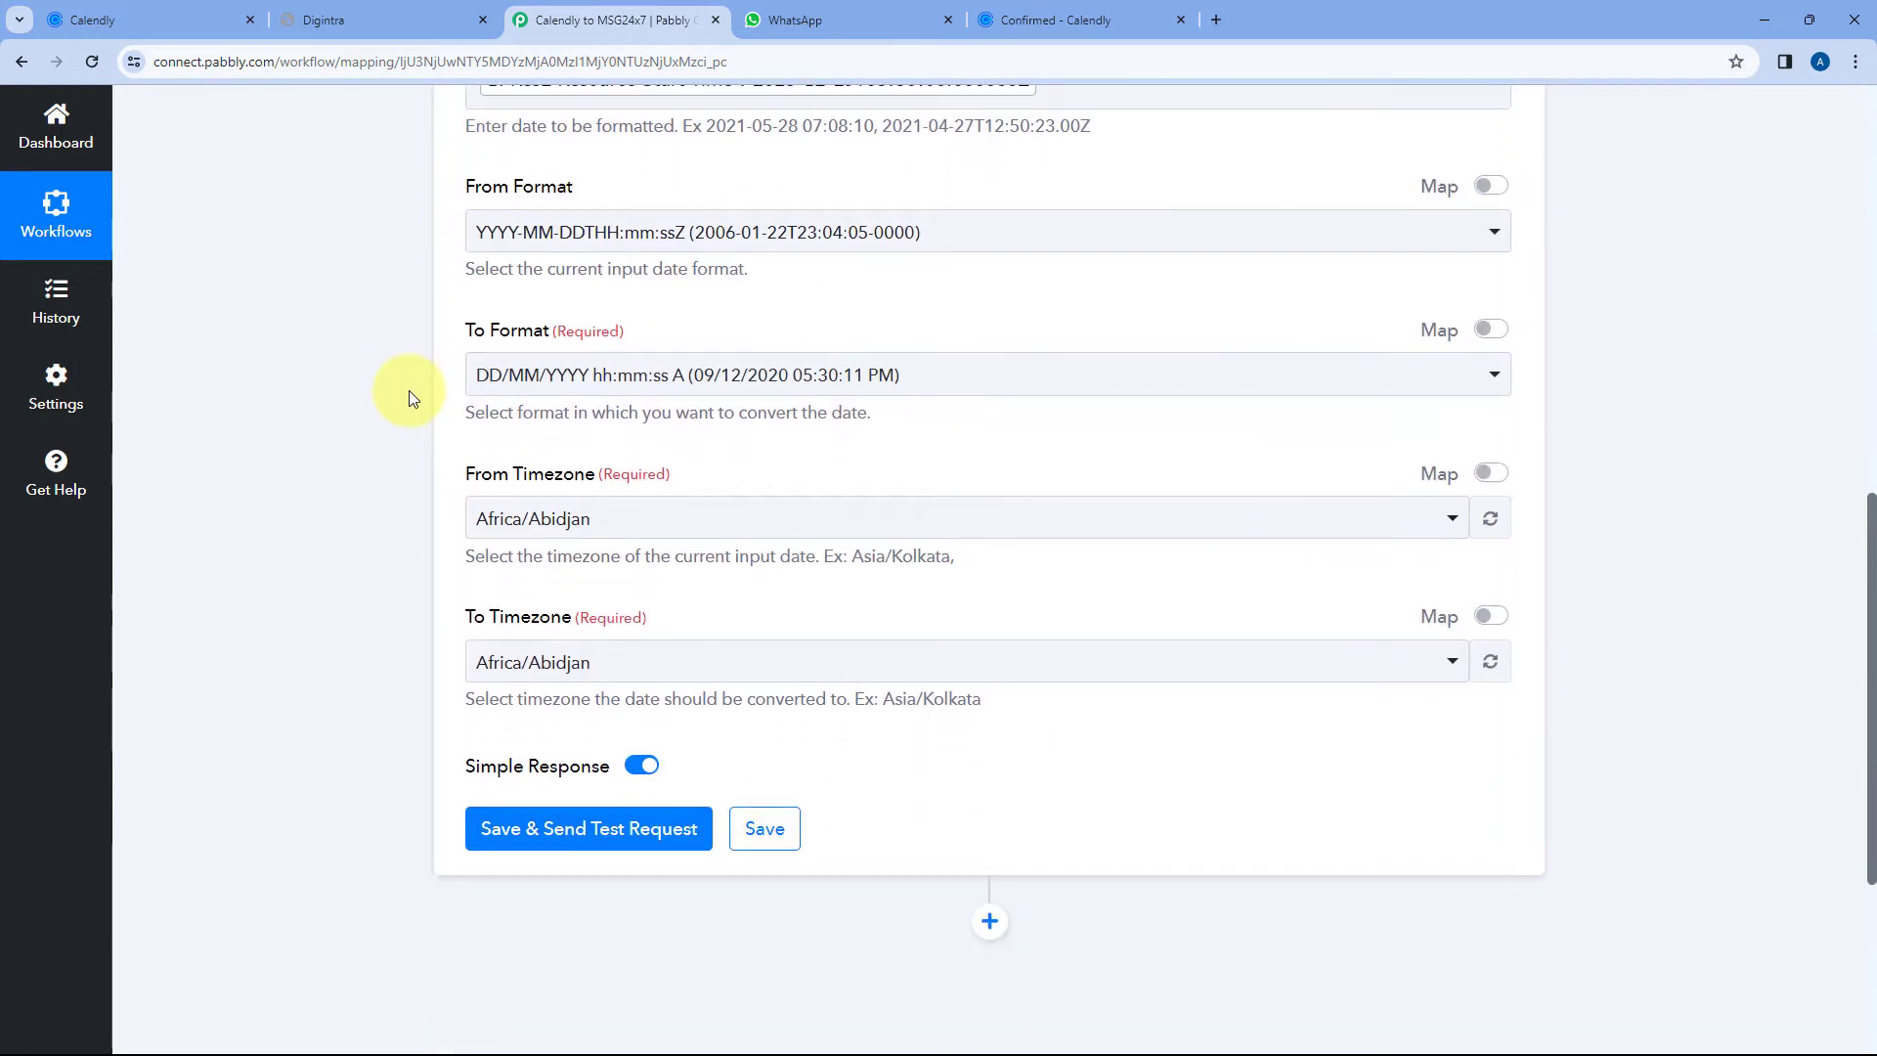
scroll(408, 391, down, 1)
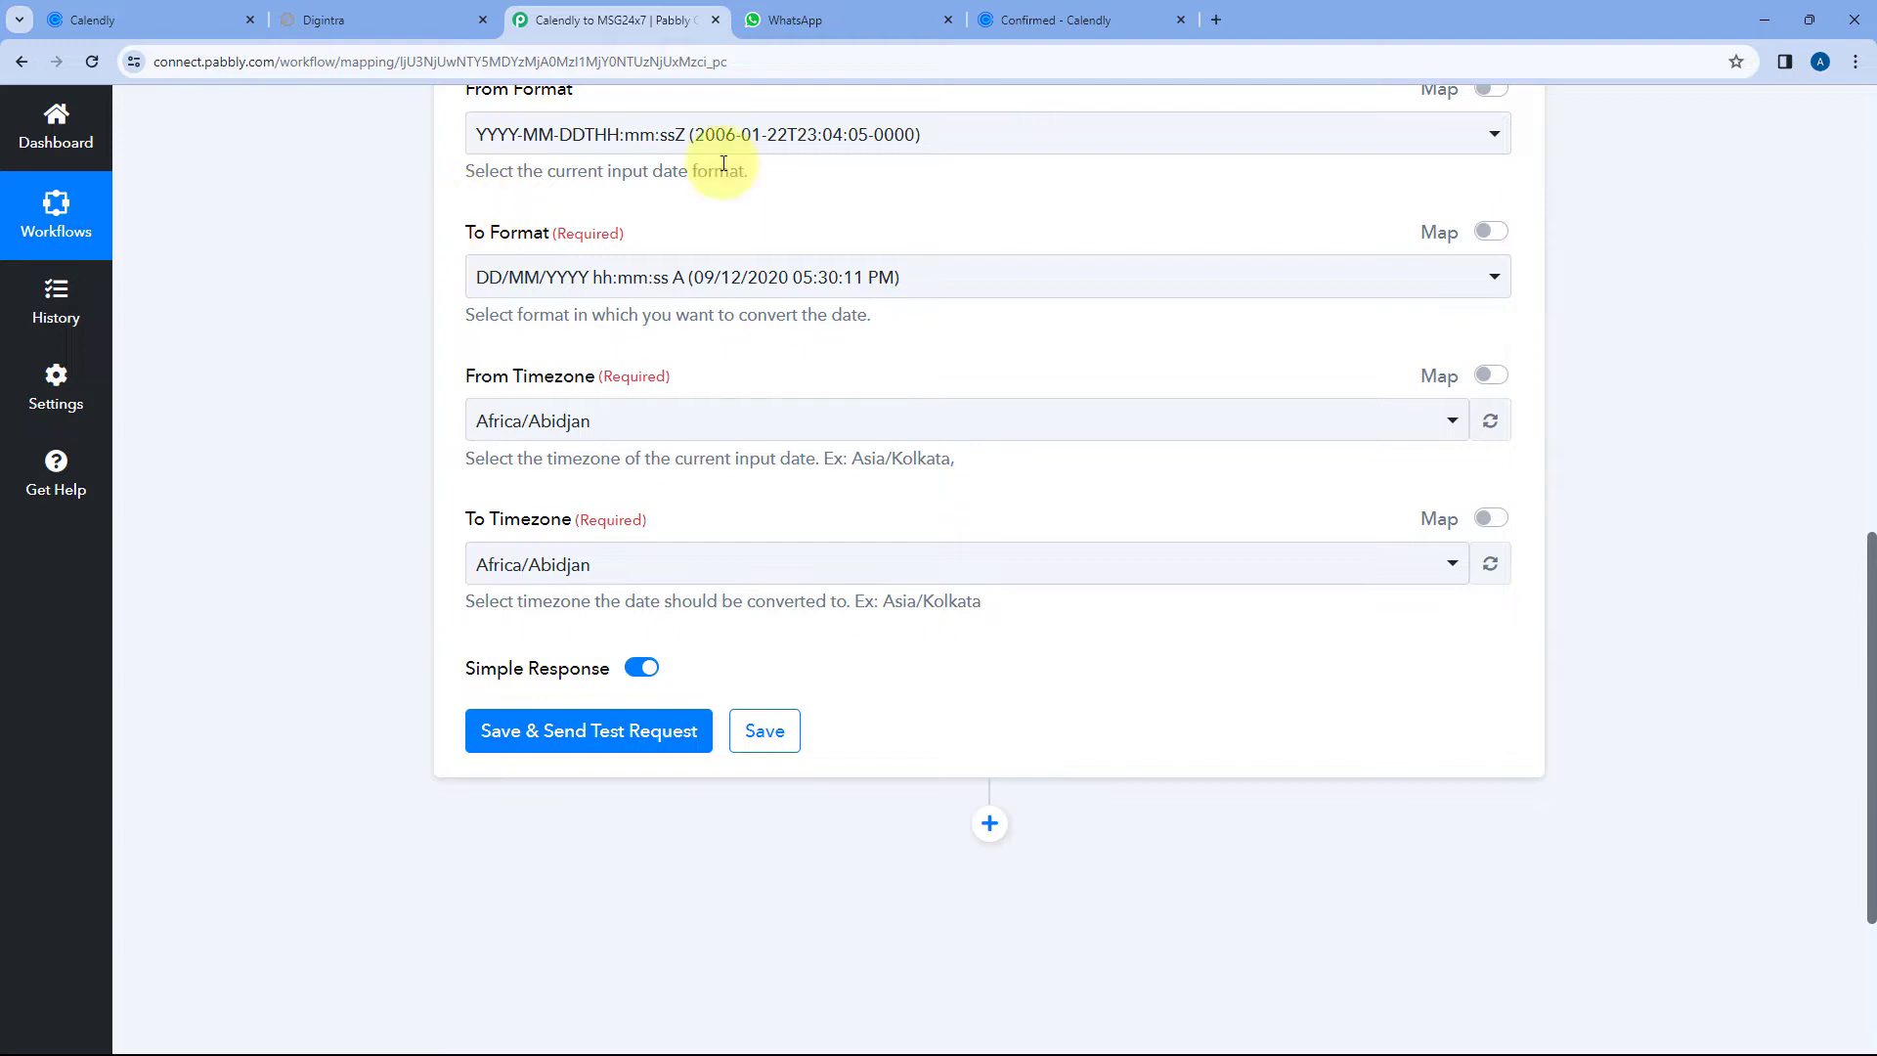
scroll(720, 235, up, 1)
scroll(743, 293, up, 2)
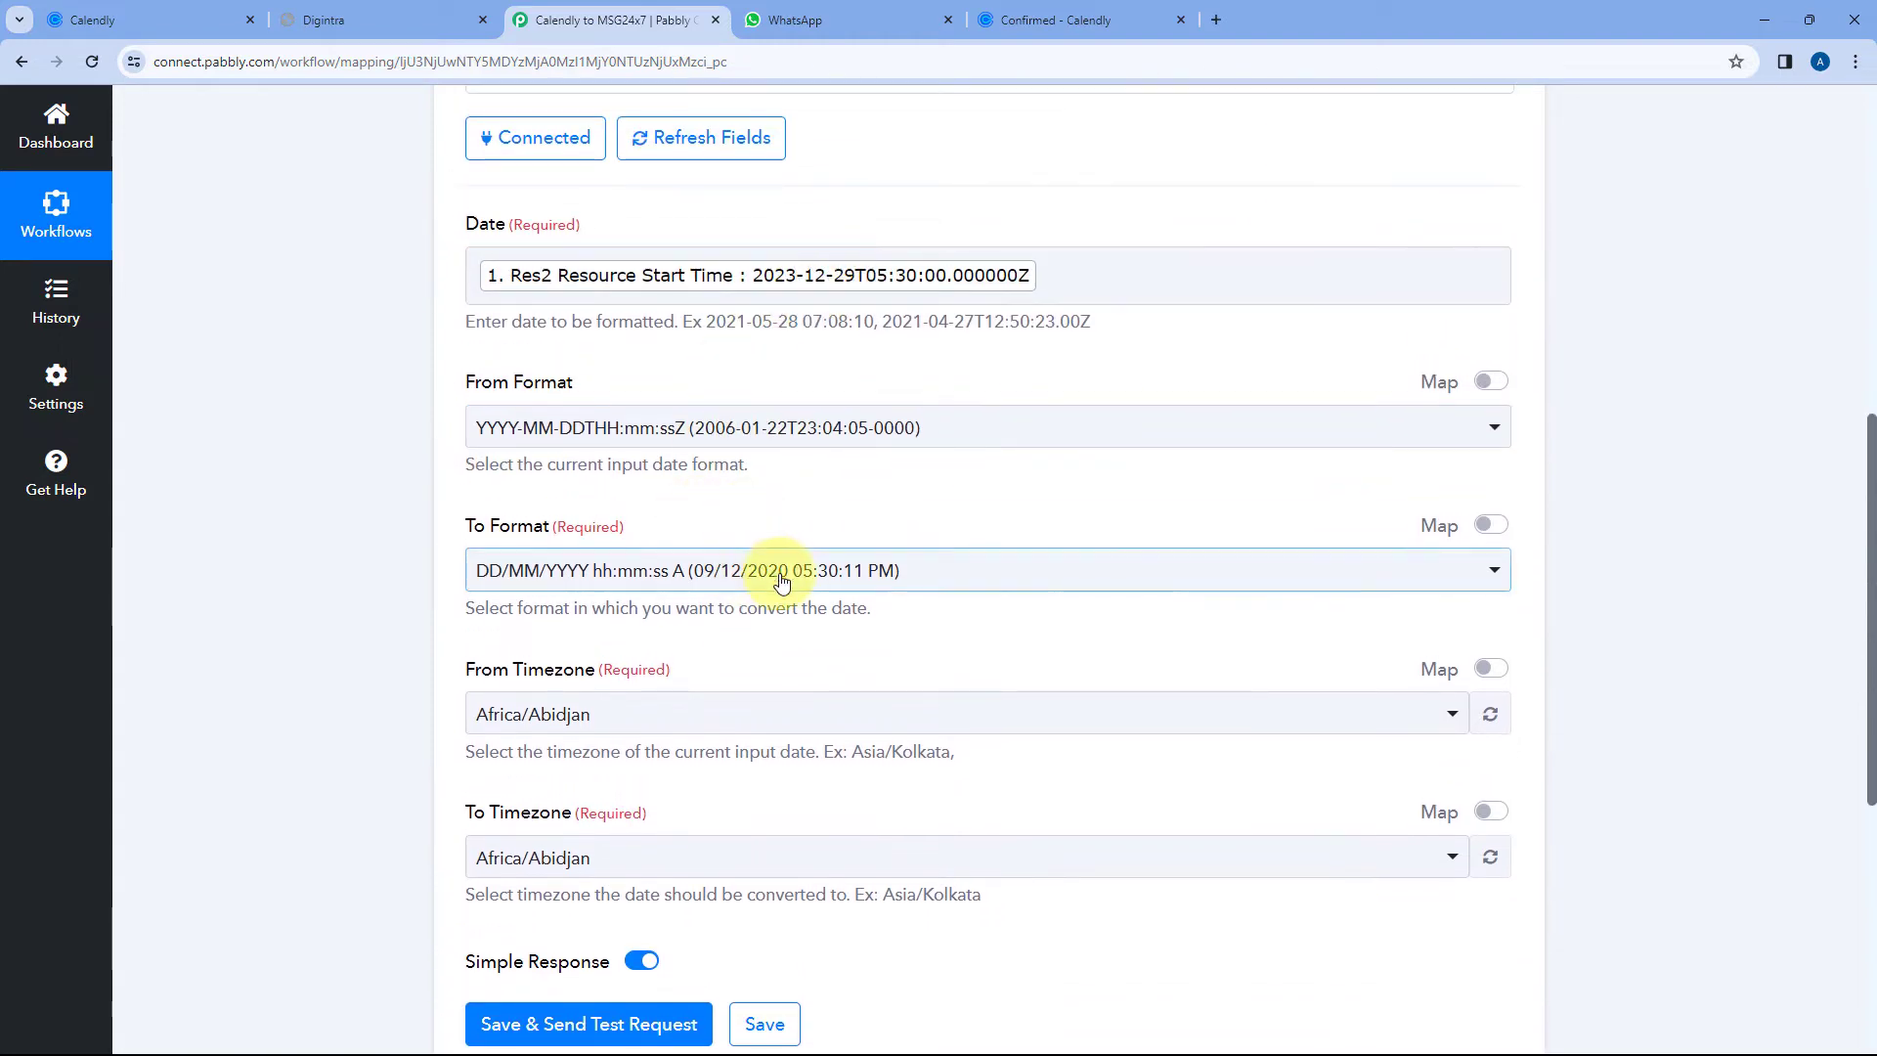
scroll(769, 549, down, 1)
scroll(768, 549, down, 1)
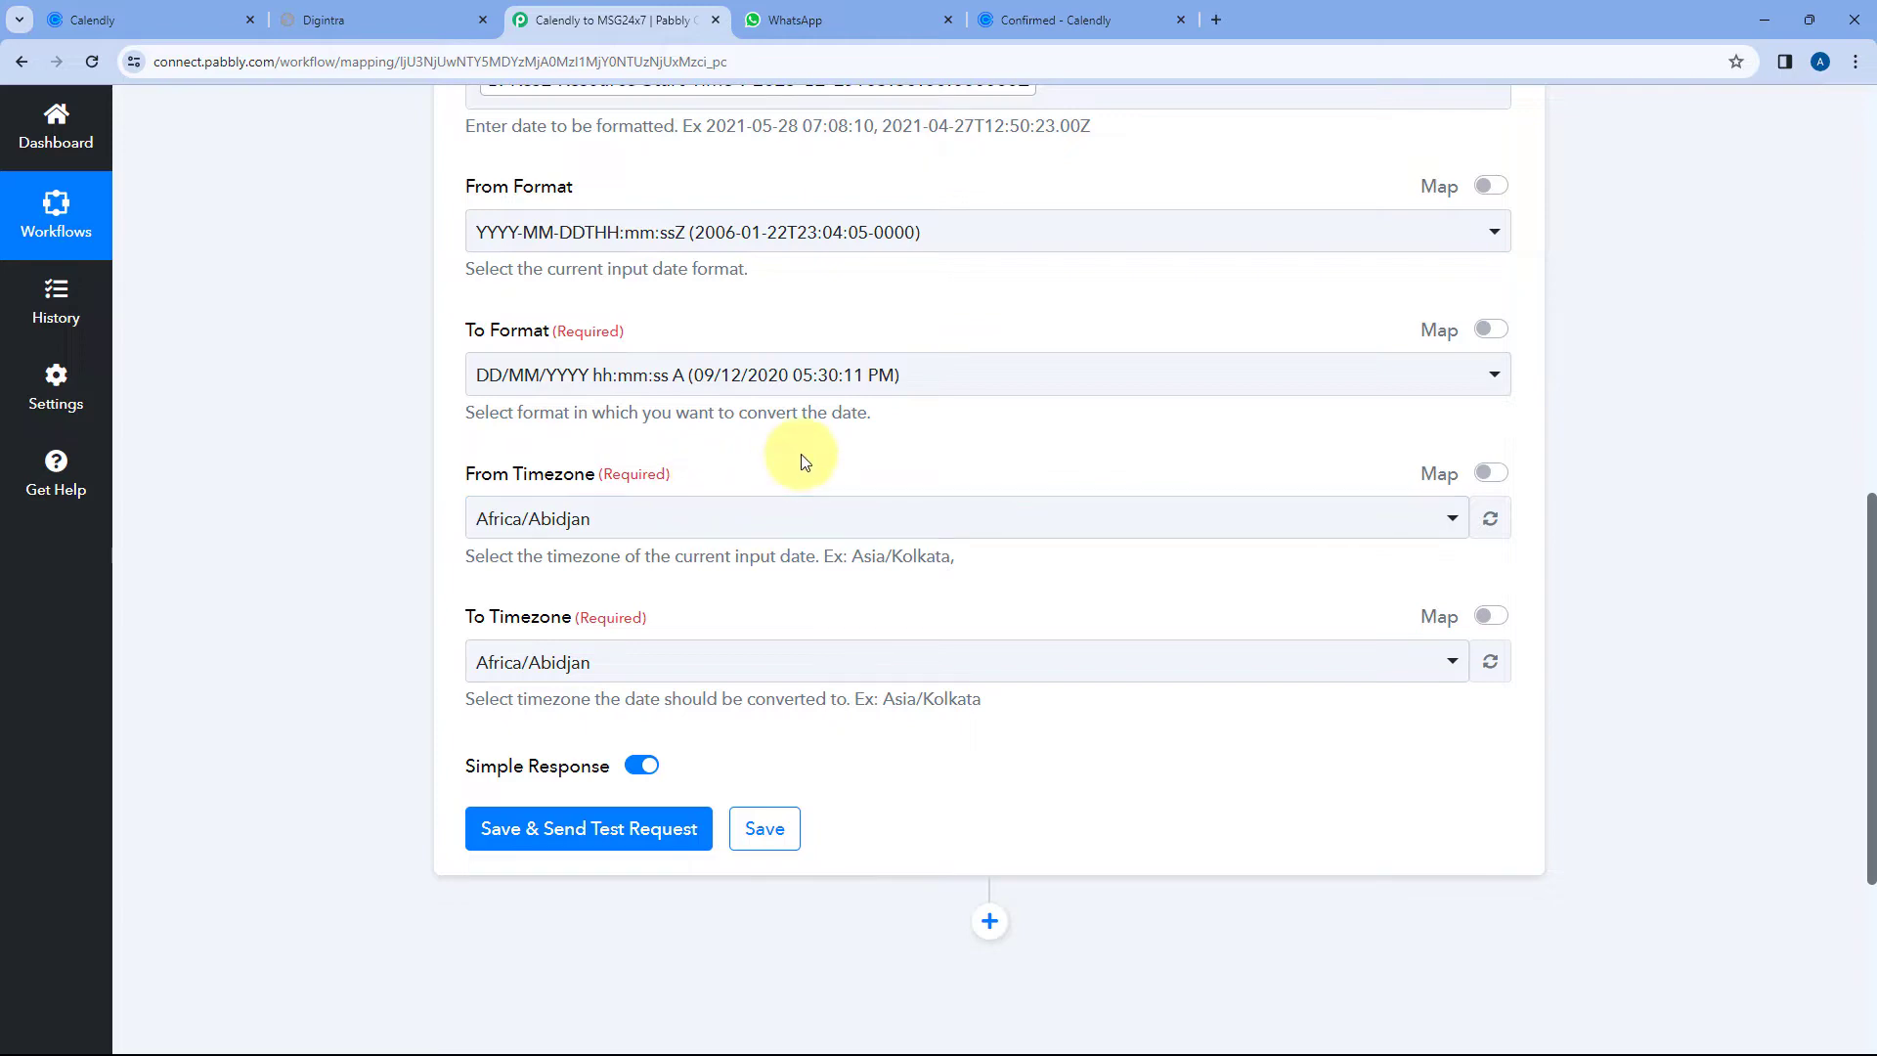
scroll(797, 459, up, 3)
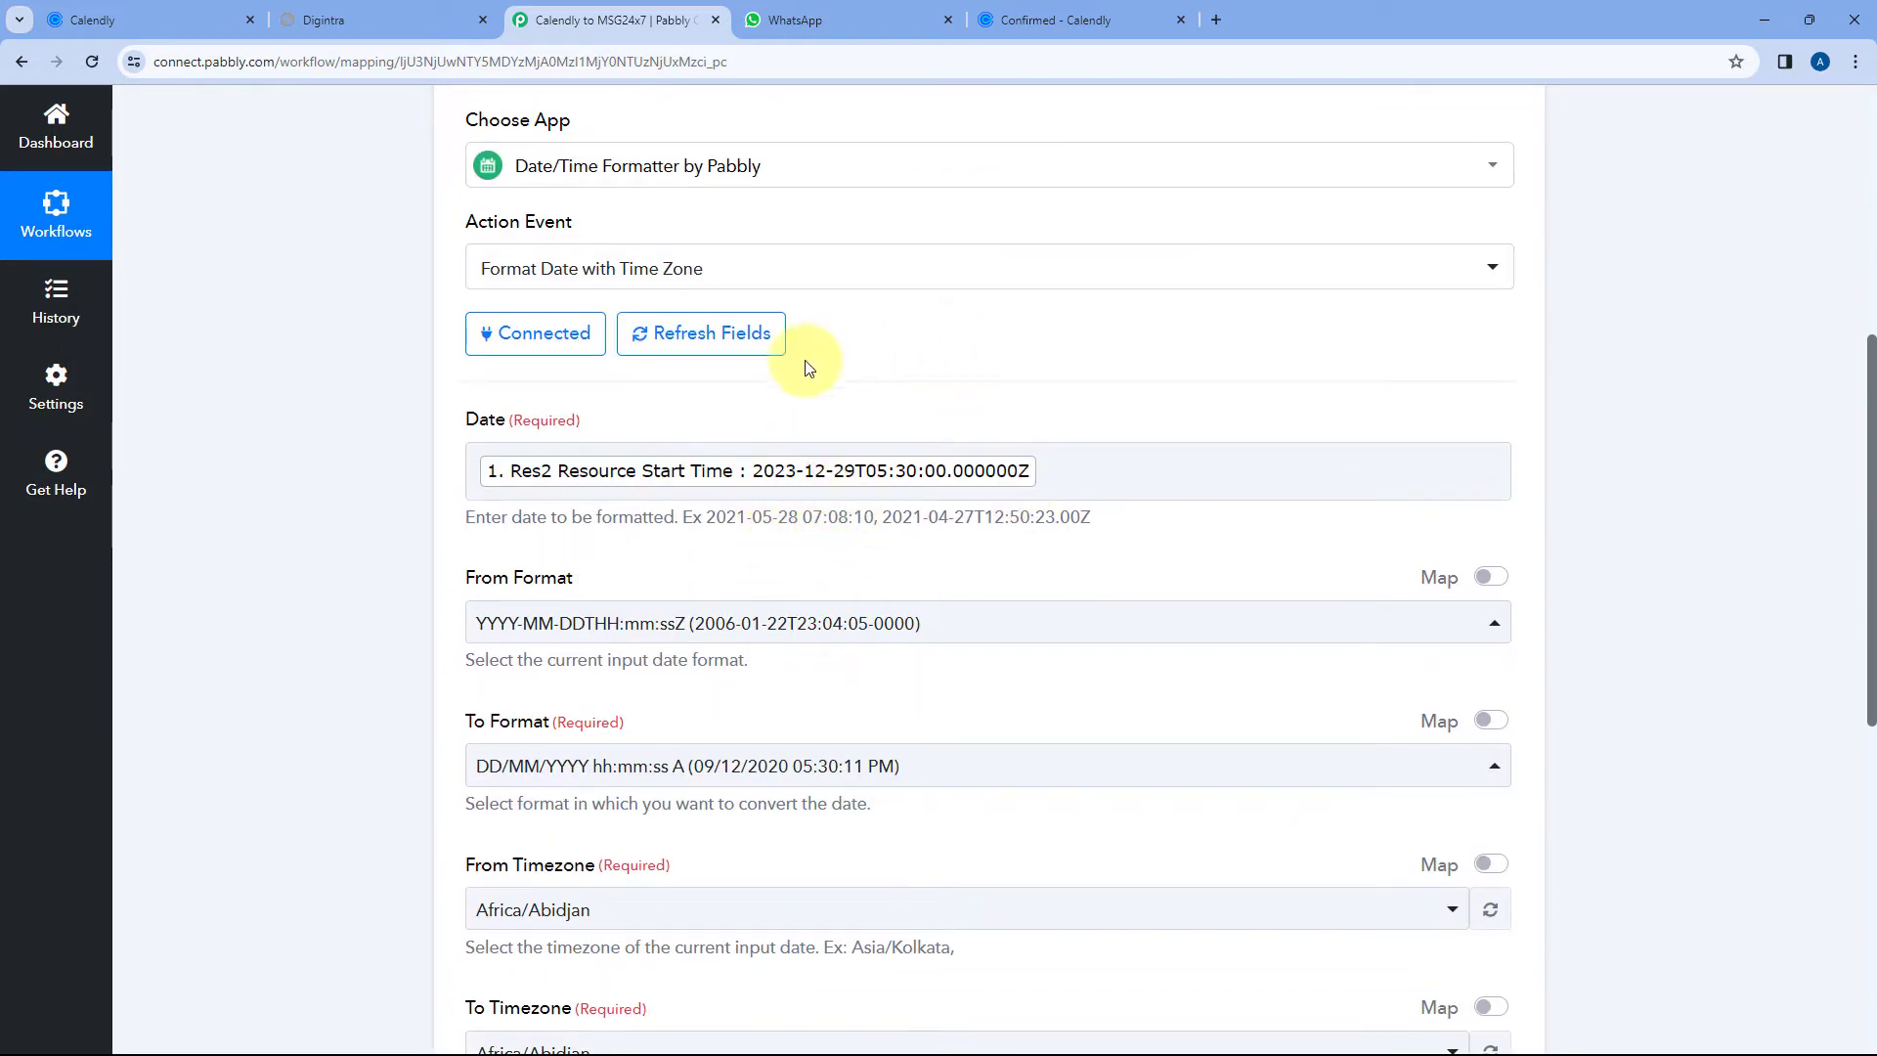
- Search 'Utc' and set the formatter's From Timezone to Etc/UTC
scroll(839, 394, down, 1)
scroll(839, 394, down, 5)
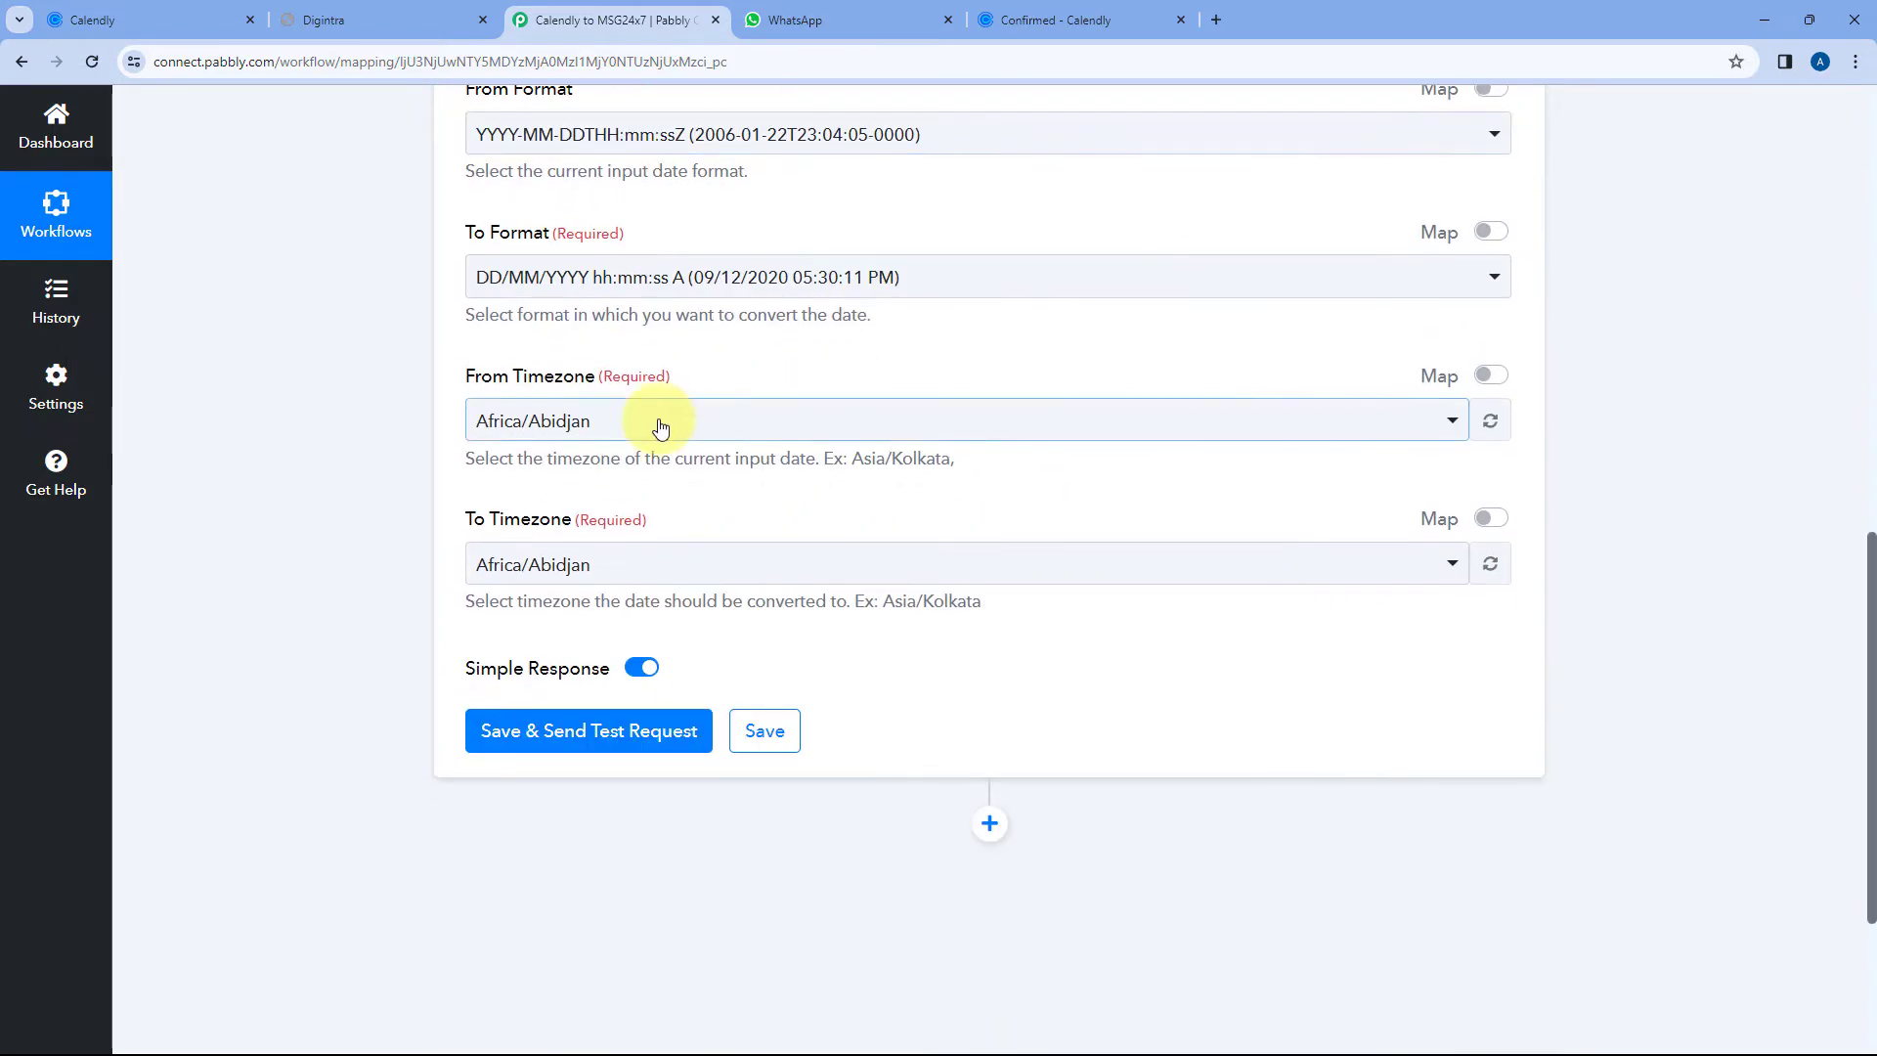
click(649, 423)
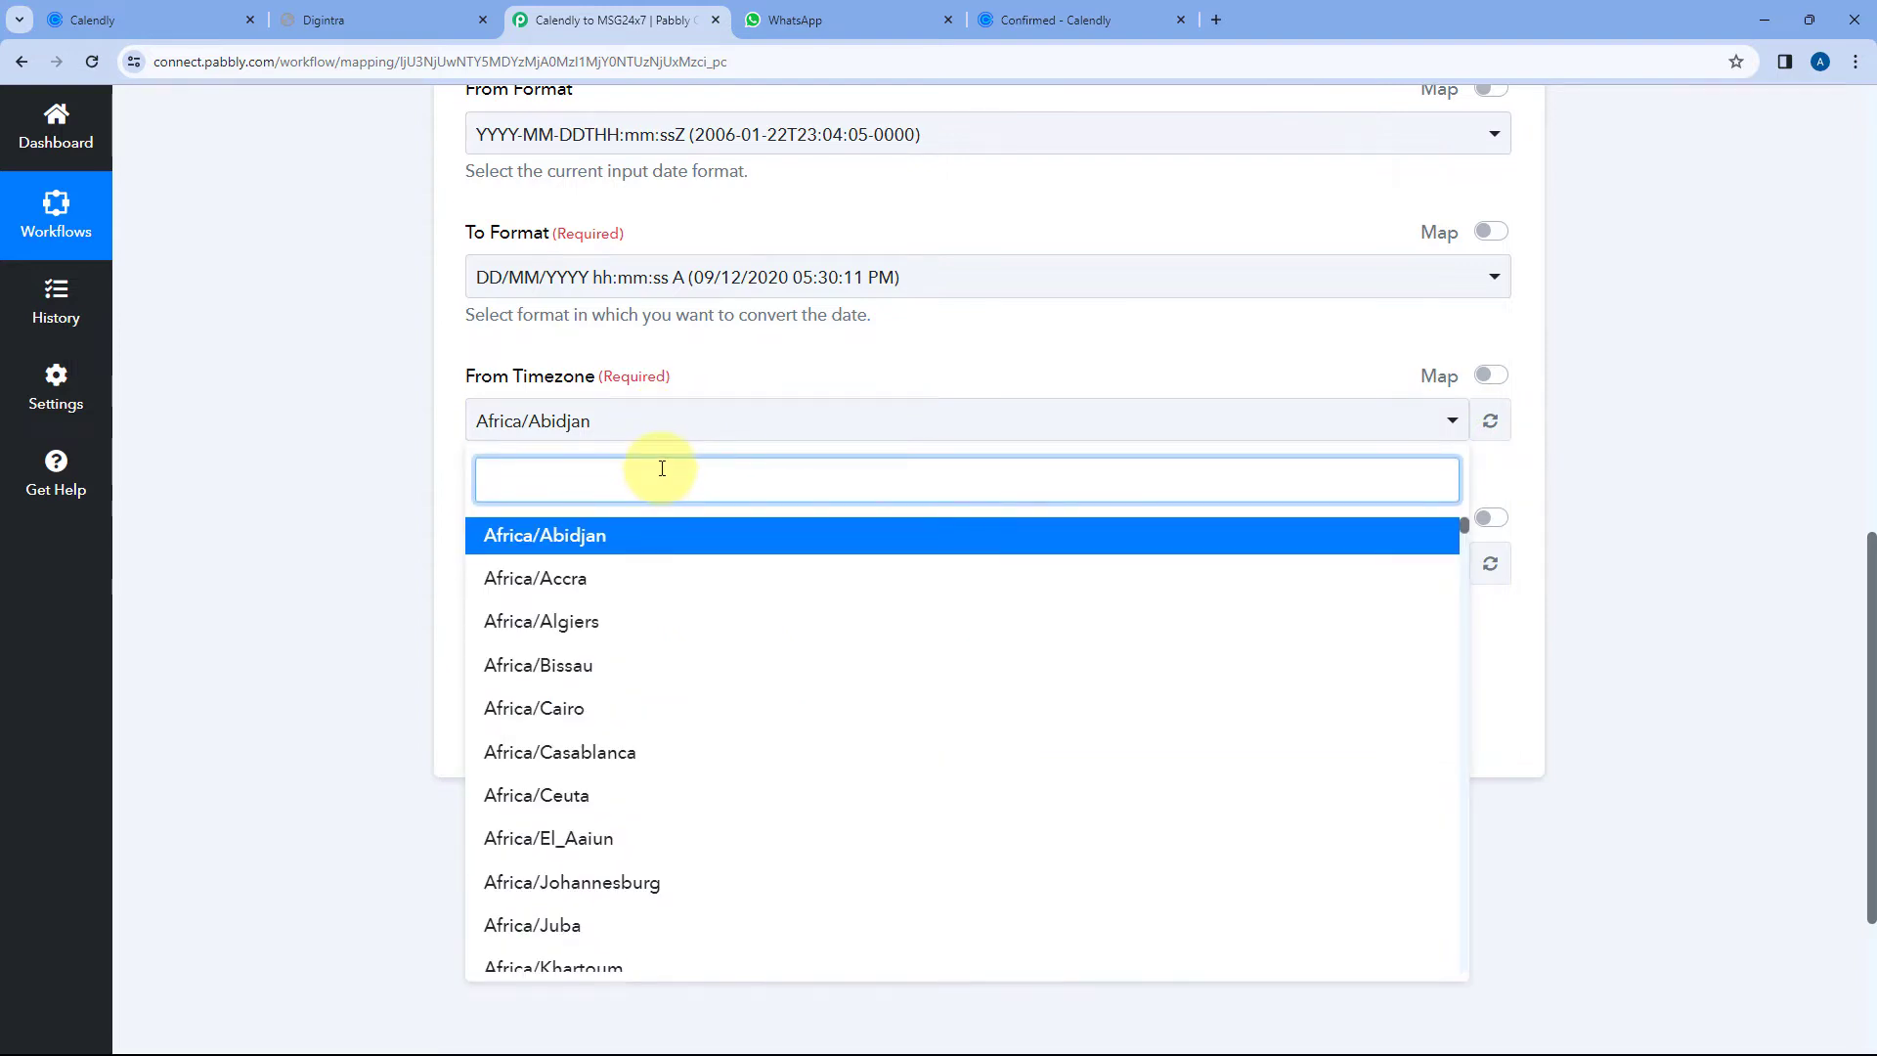
text(Utd)
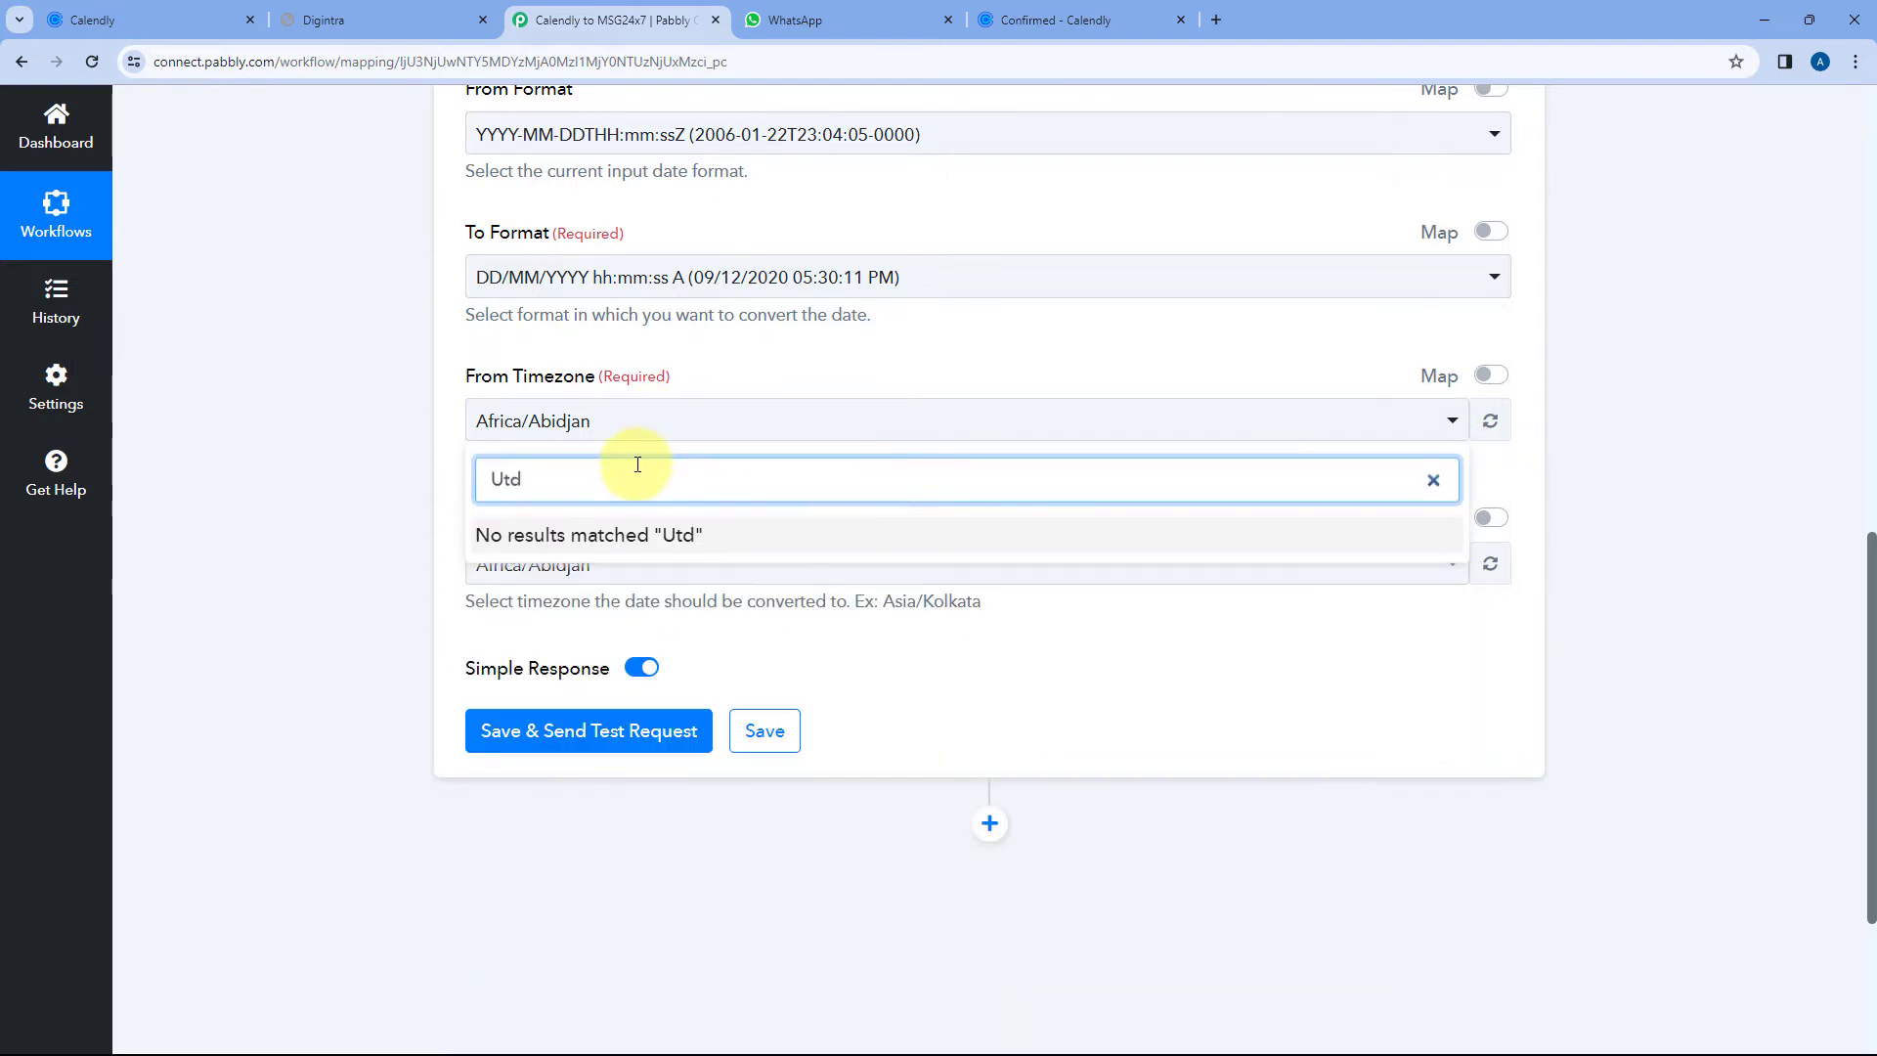
key(BackSpace)
text(c)
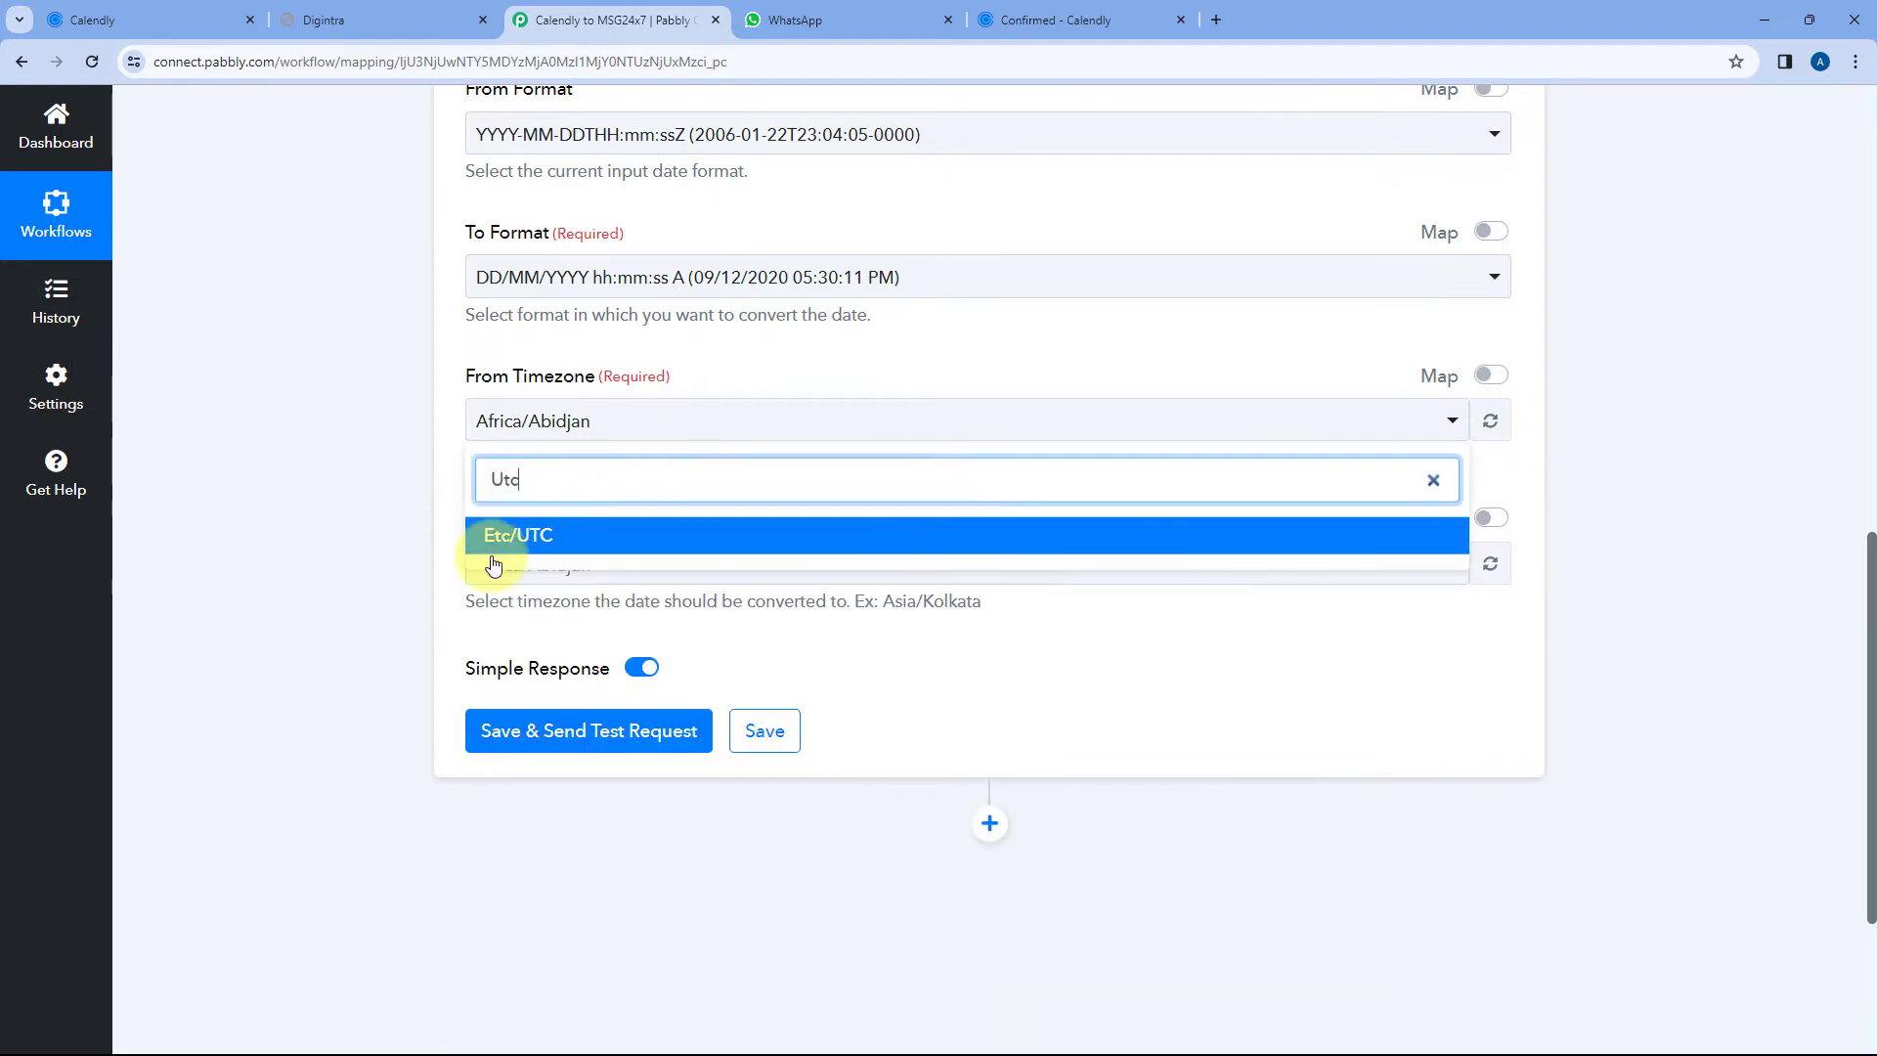
click(553, 543)
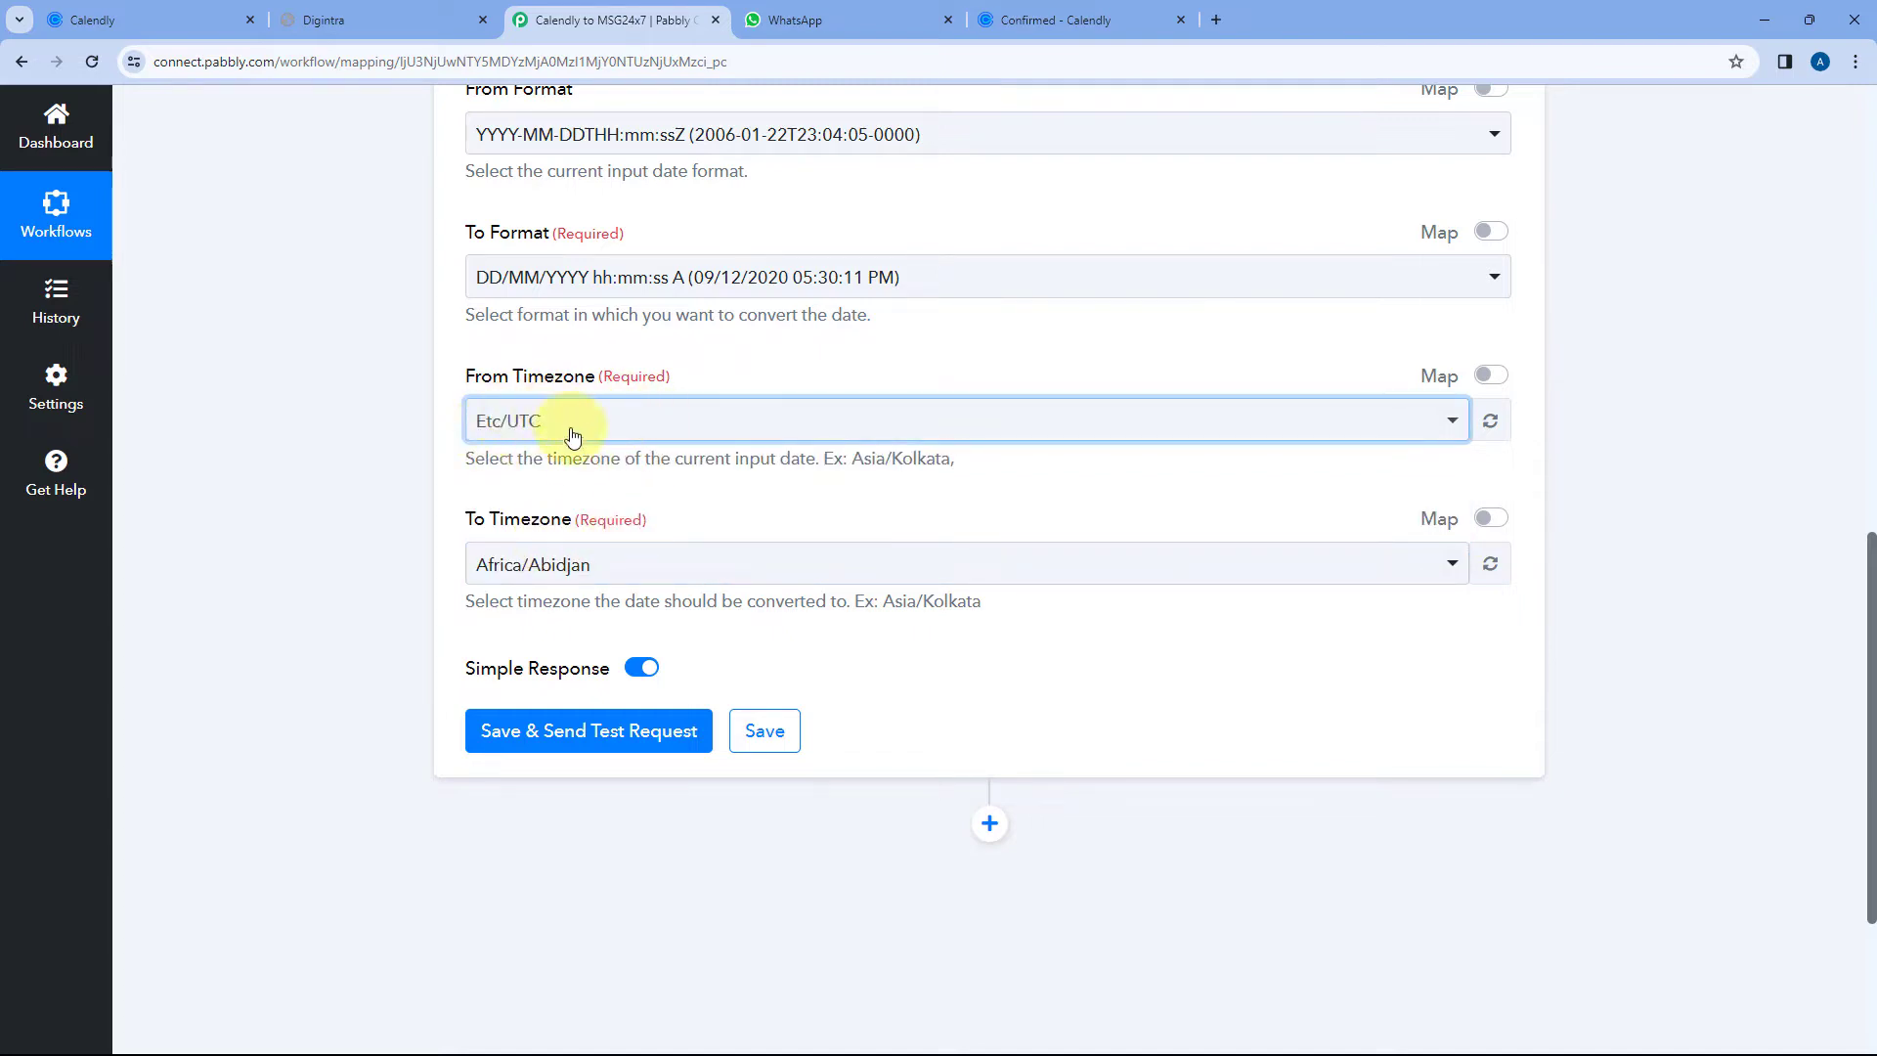
scroll(453, 495, down, 2)
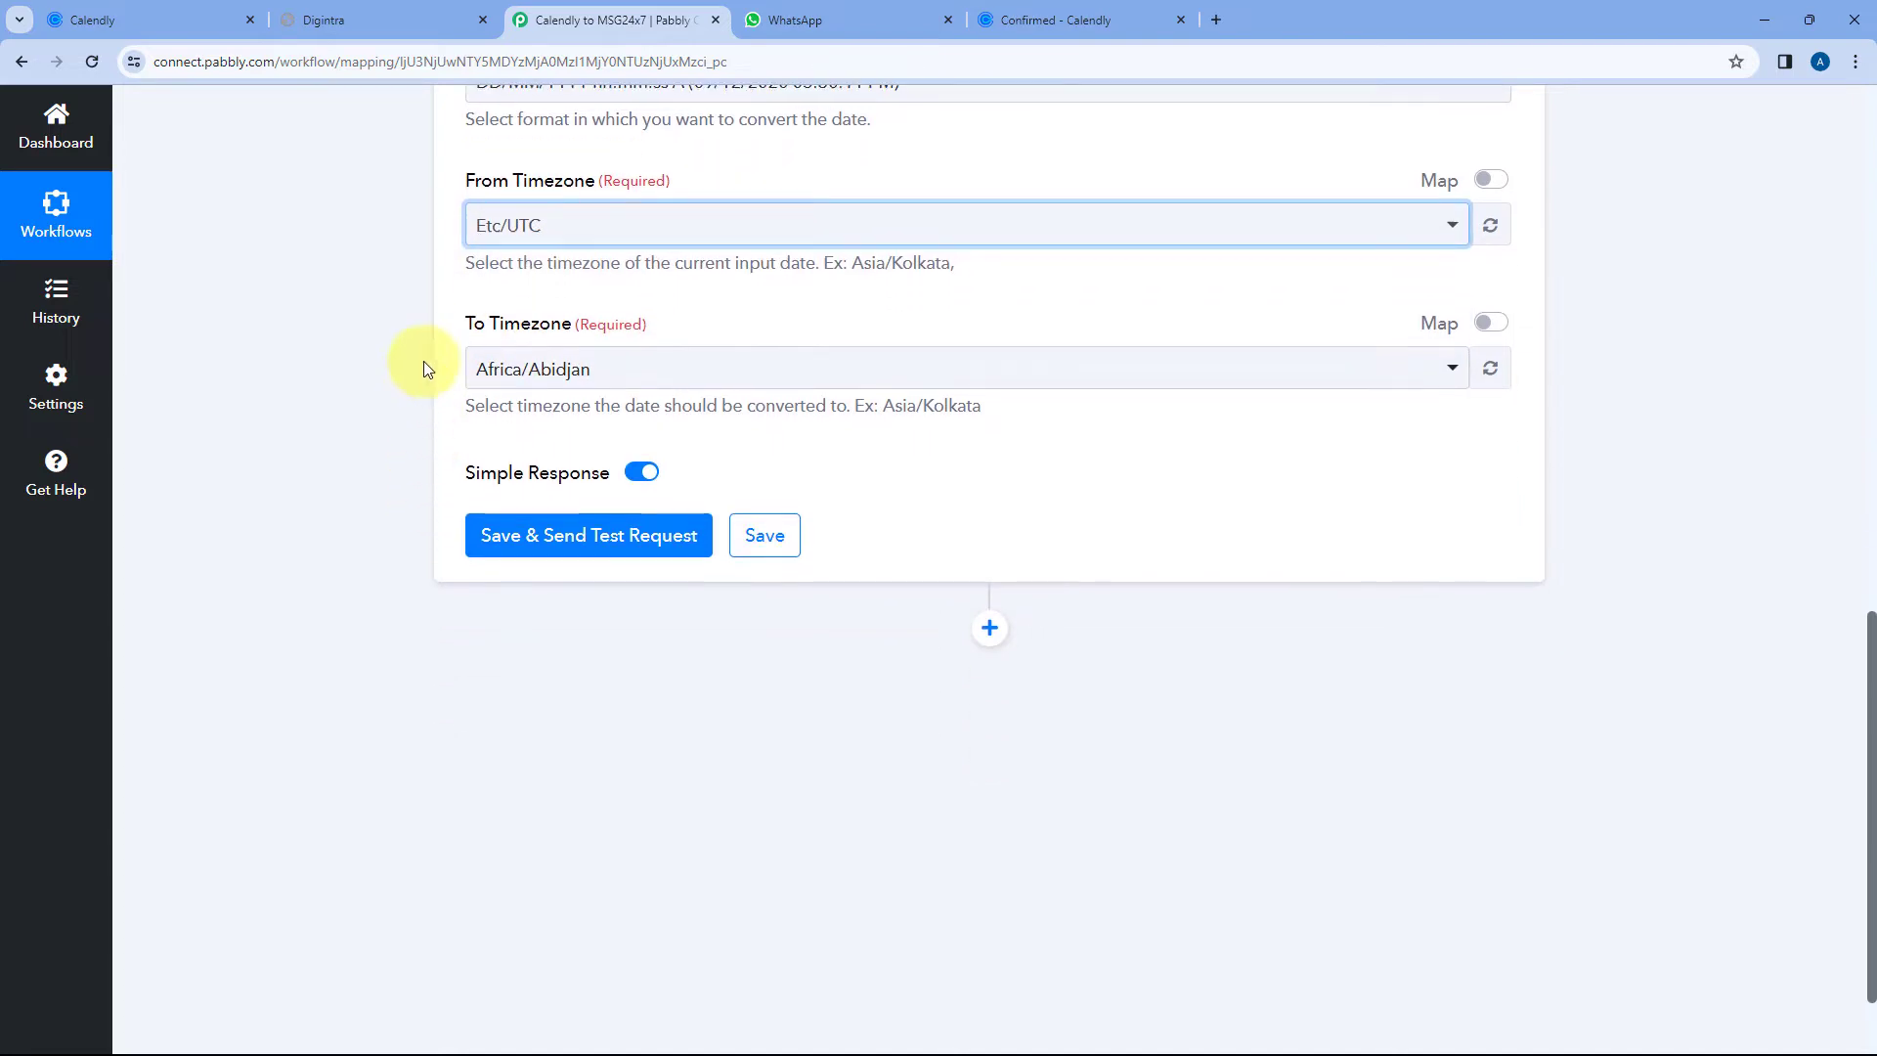
click(684, 369)
scroll(691, 369, up, 4)
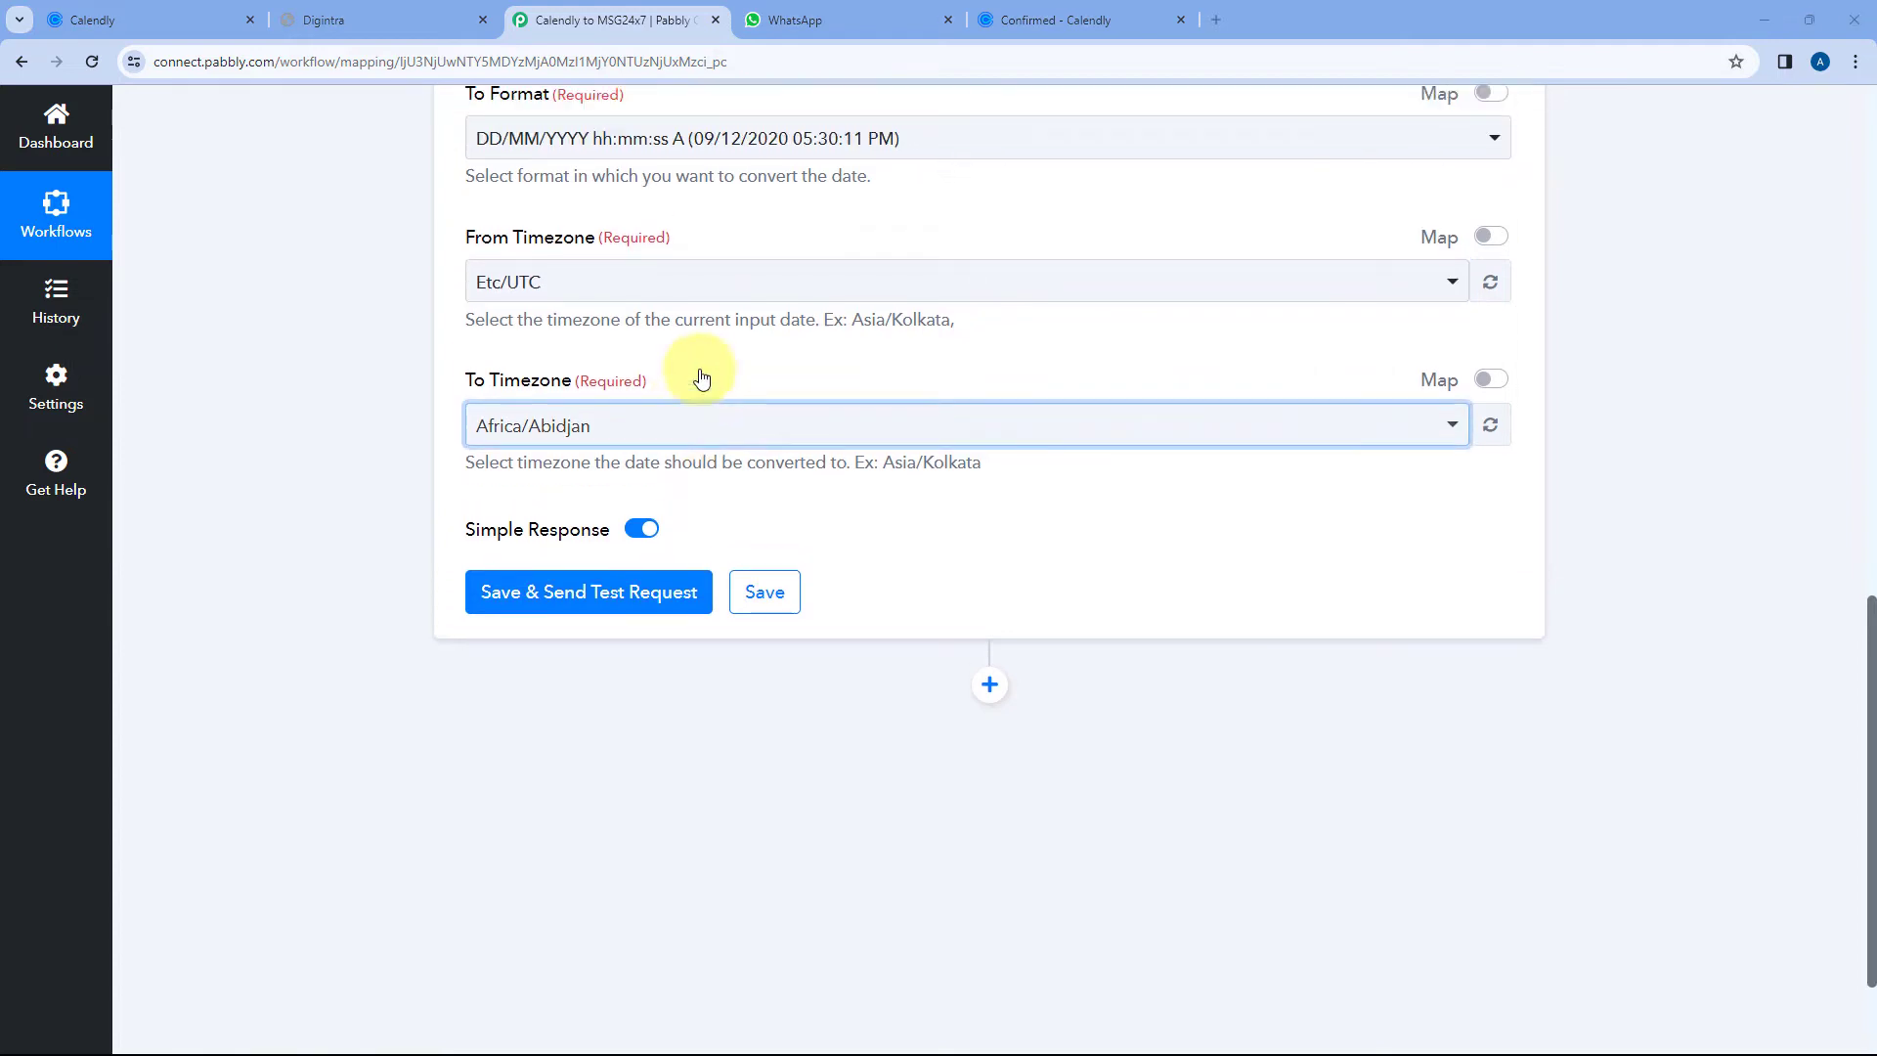
scroll(727, 417, up, 10)
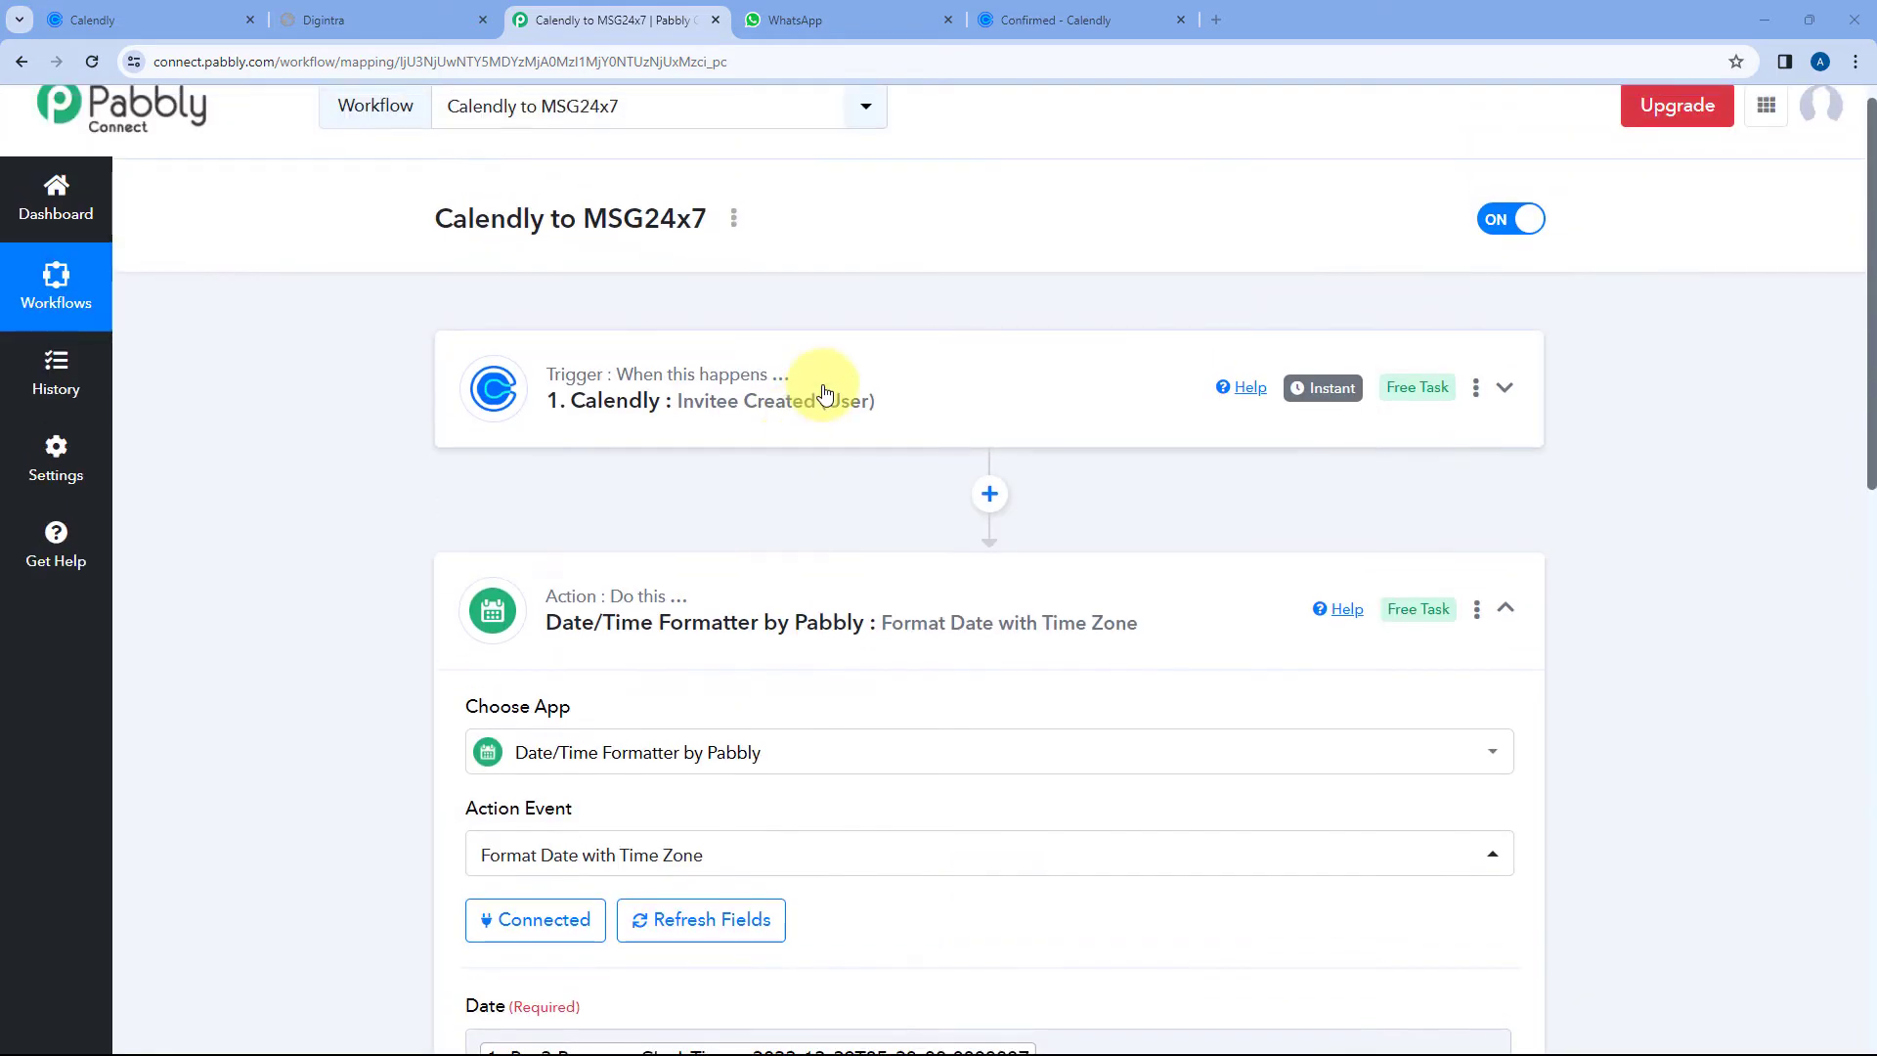
scroll(304, 578, down, 10)
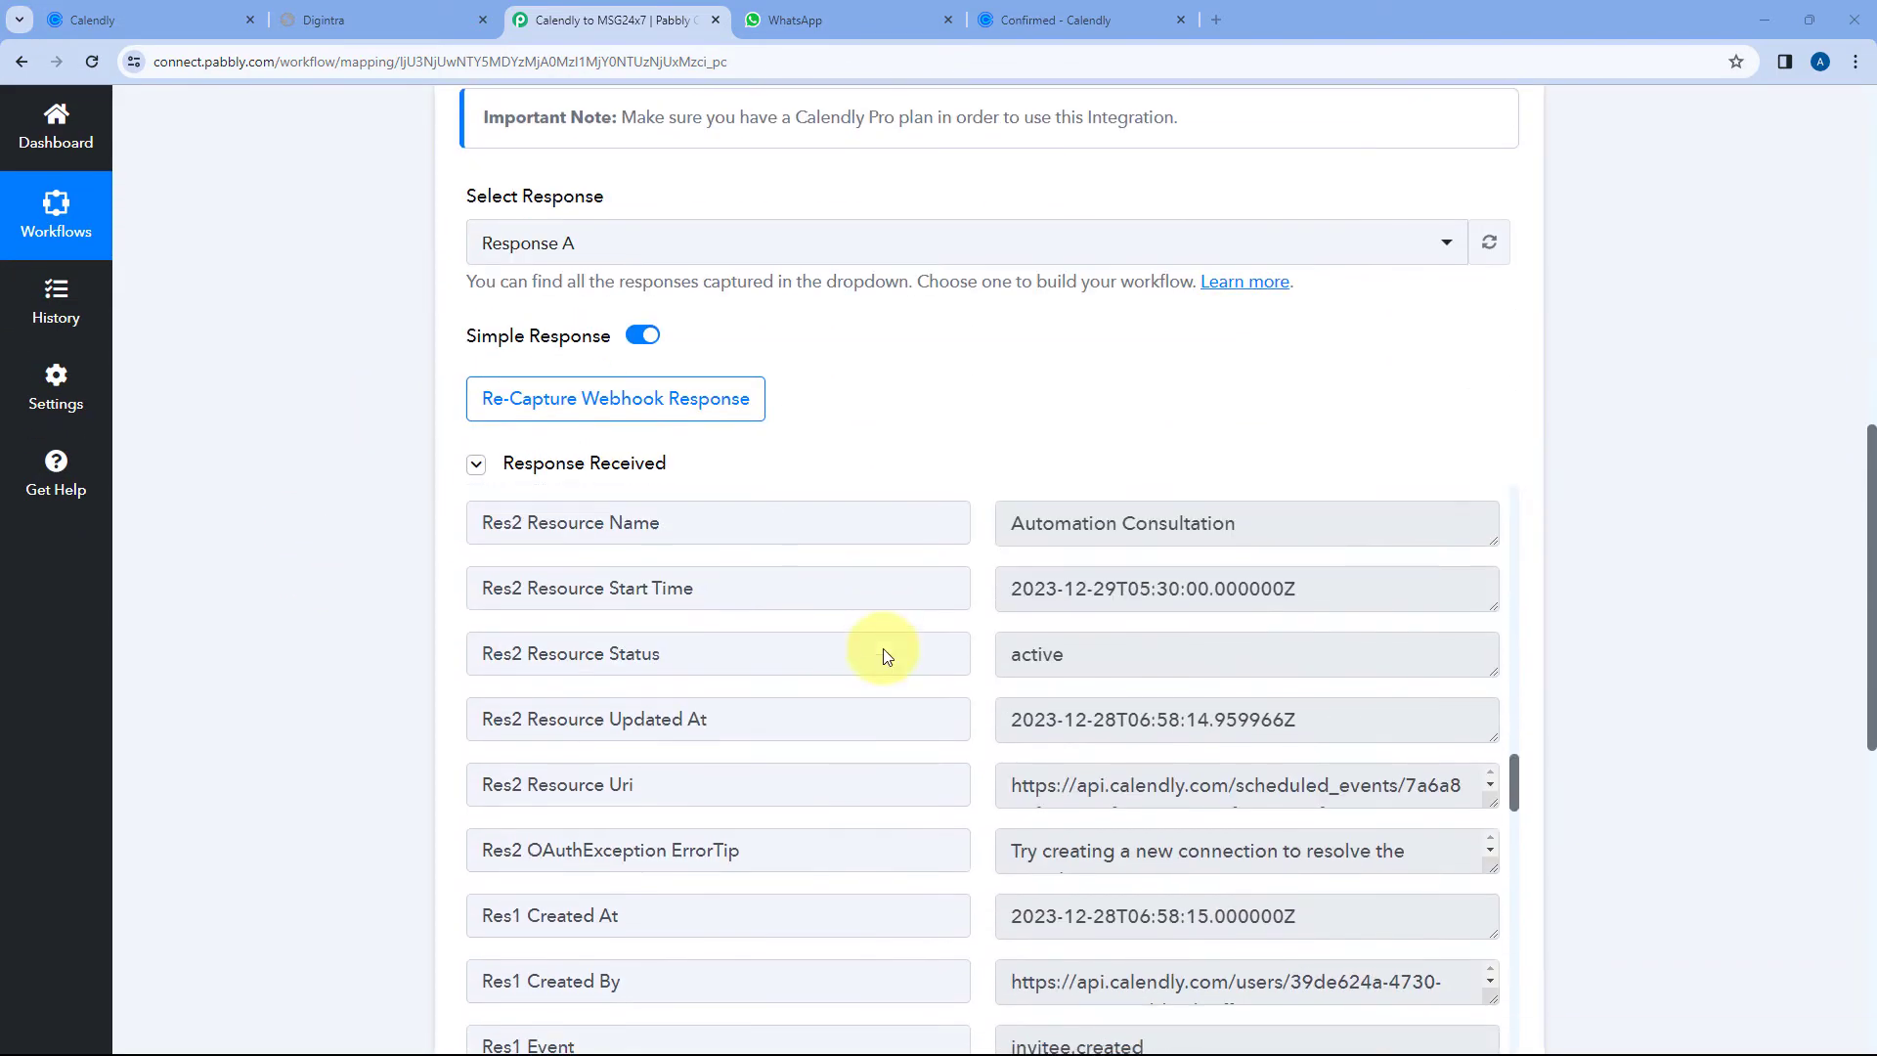
scroll(882, 648, up, 3)
scroll(882, 648, up, 15)
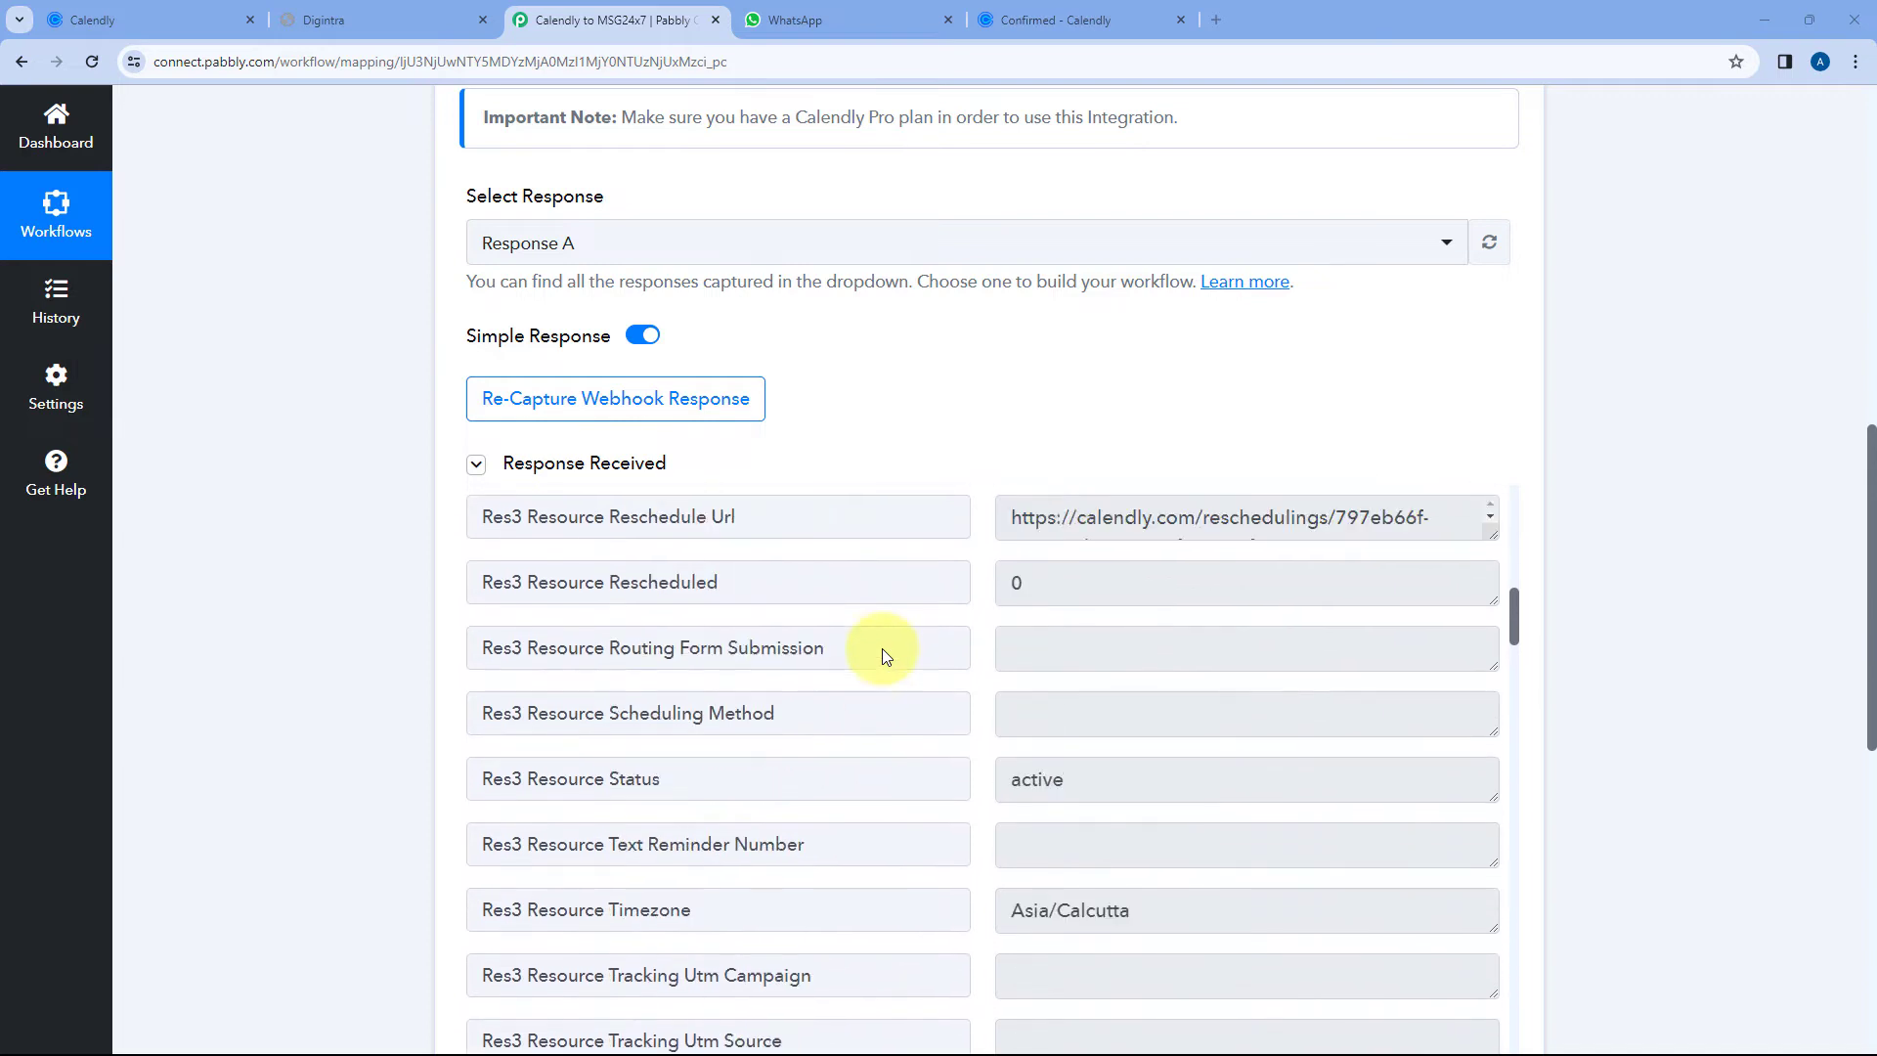
scroll(881, 648, down, 3)
drag(1164, 636, 989, 637)
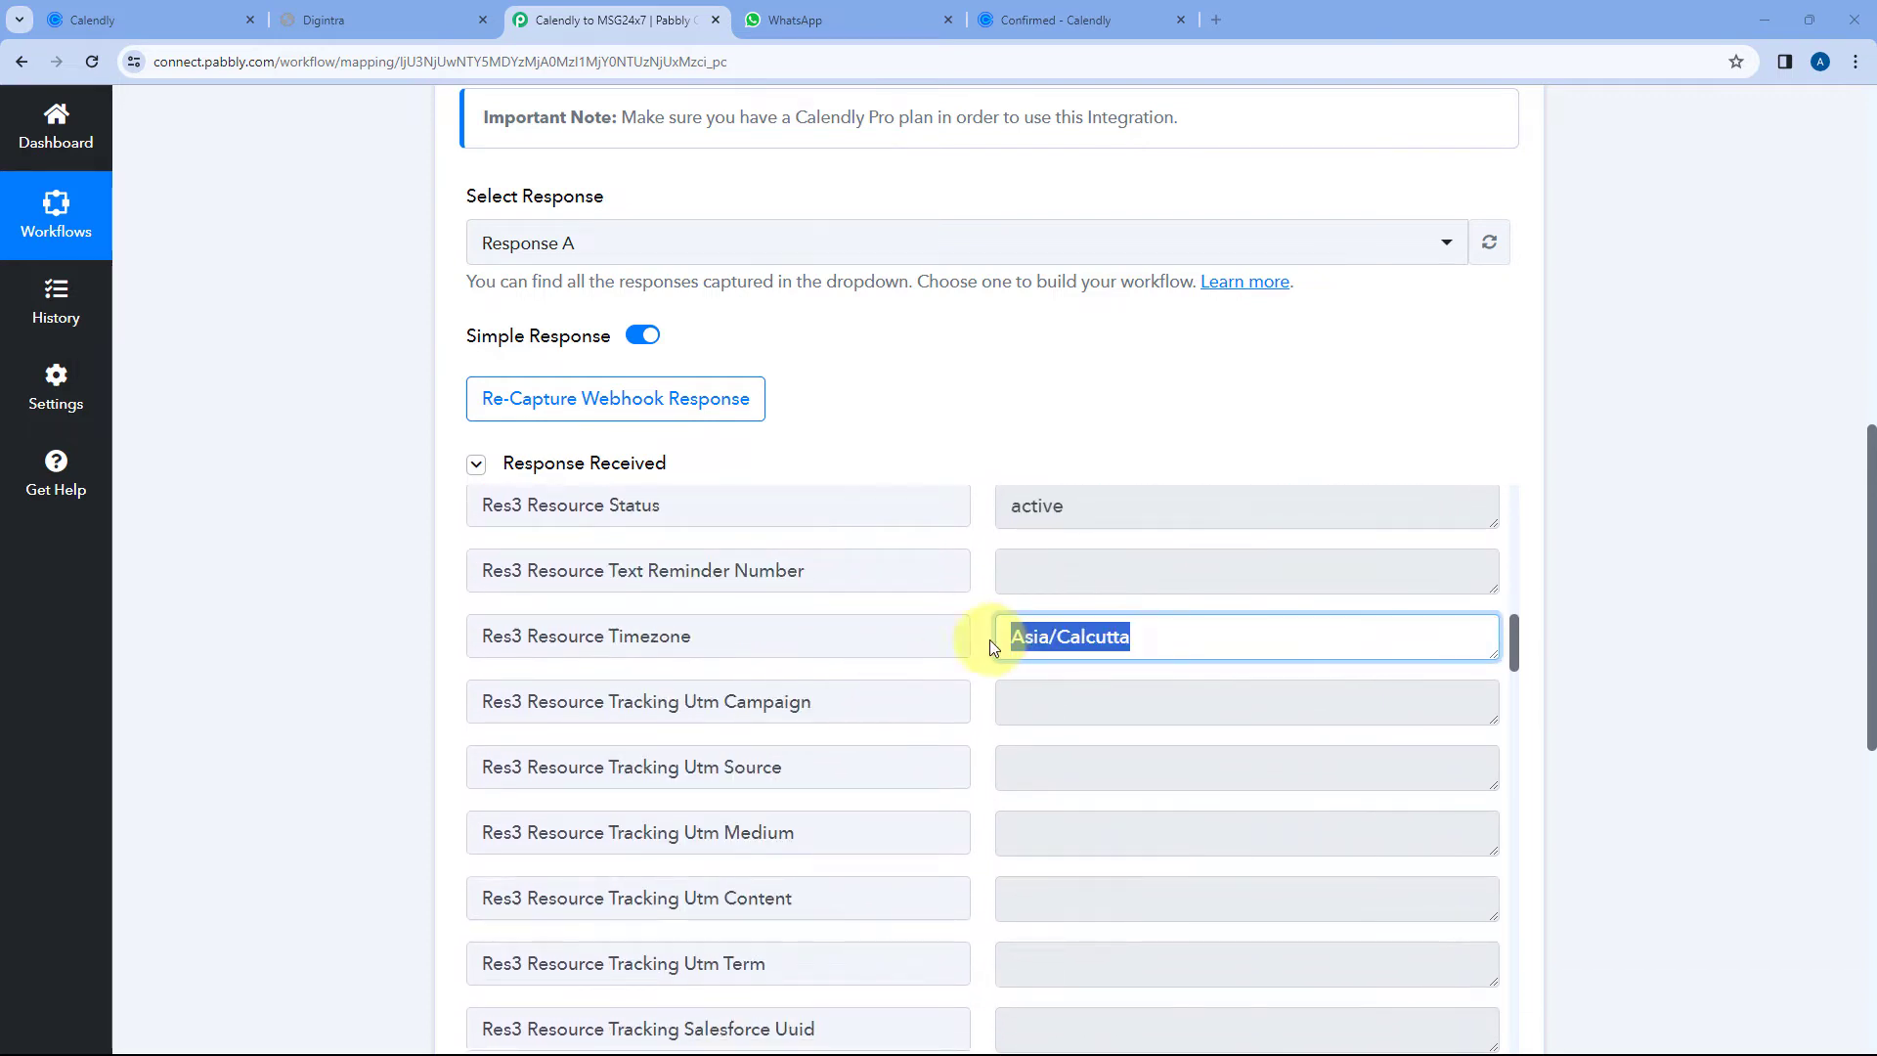
click(955, 598)
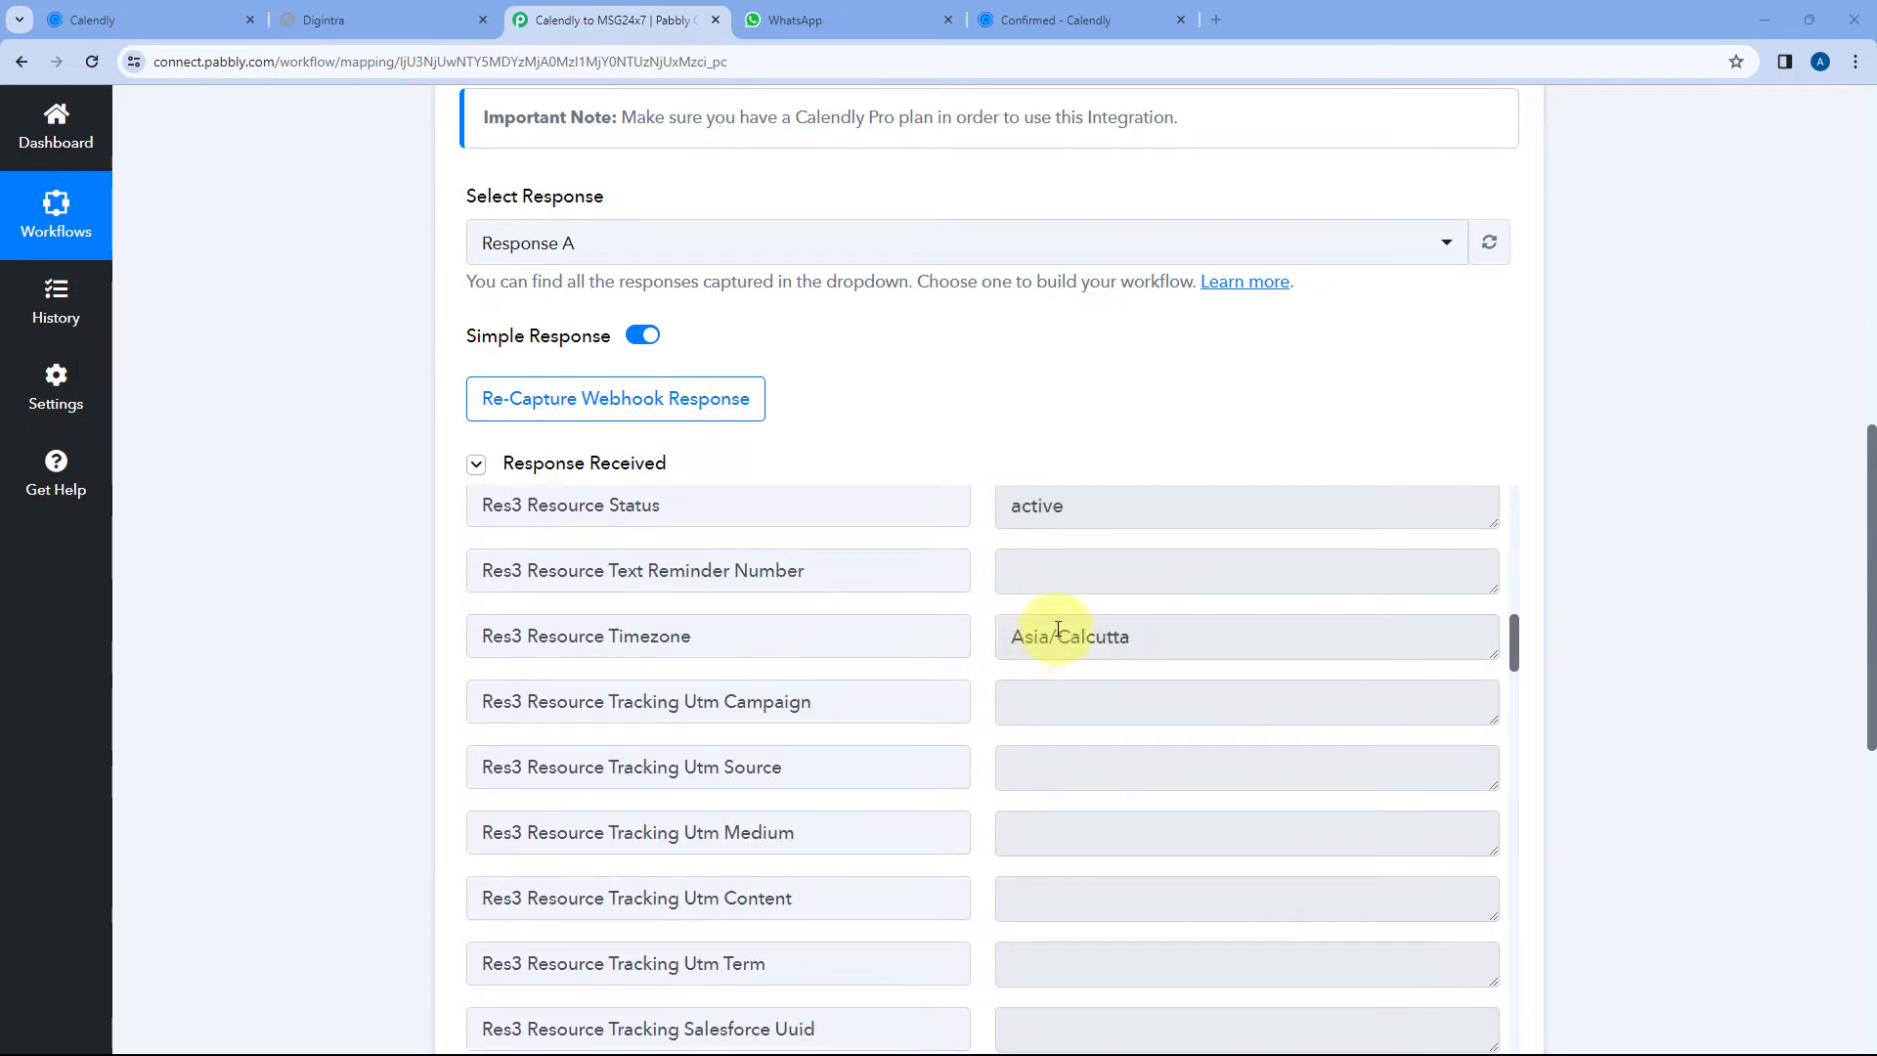
scroll(377, 607, down, 3)
scroll(382, 607, down, 5)
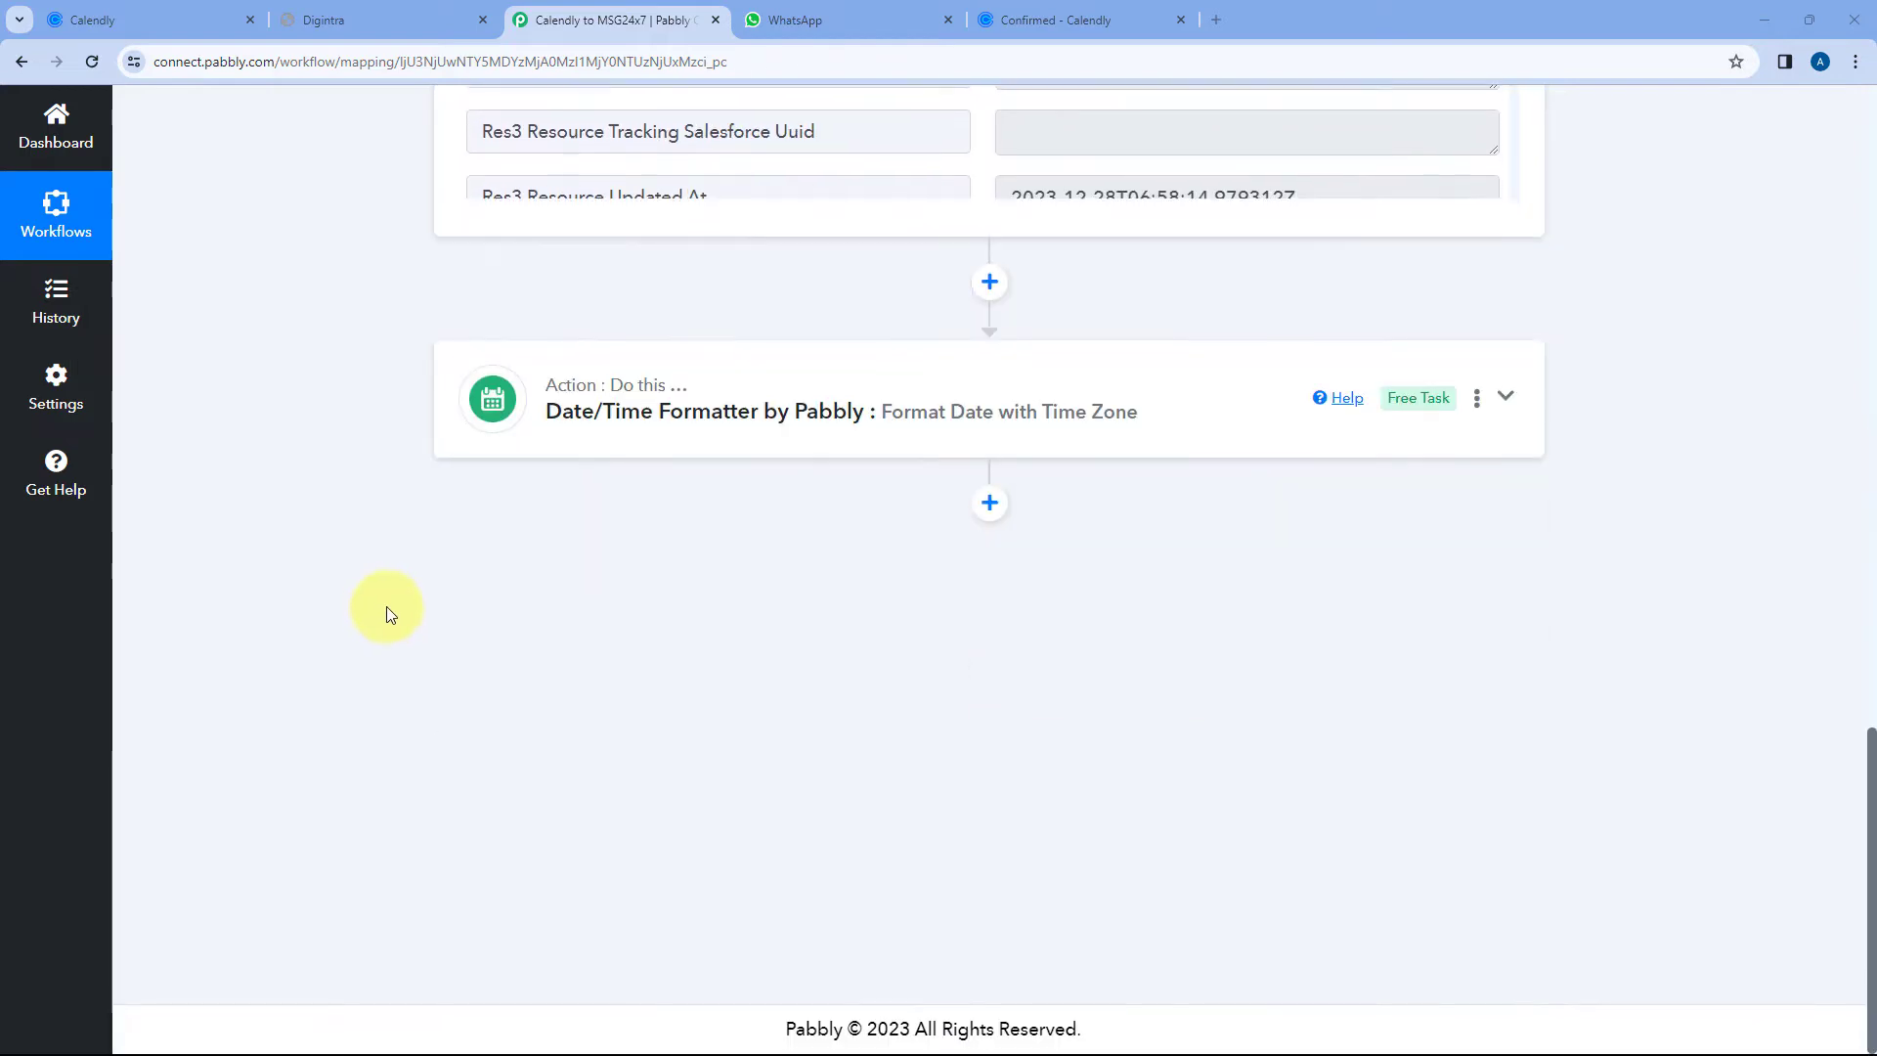
click(662, 436)
scroll(331, 488, down, 5)
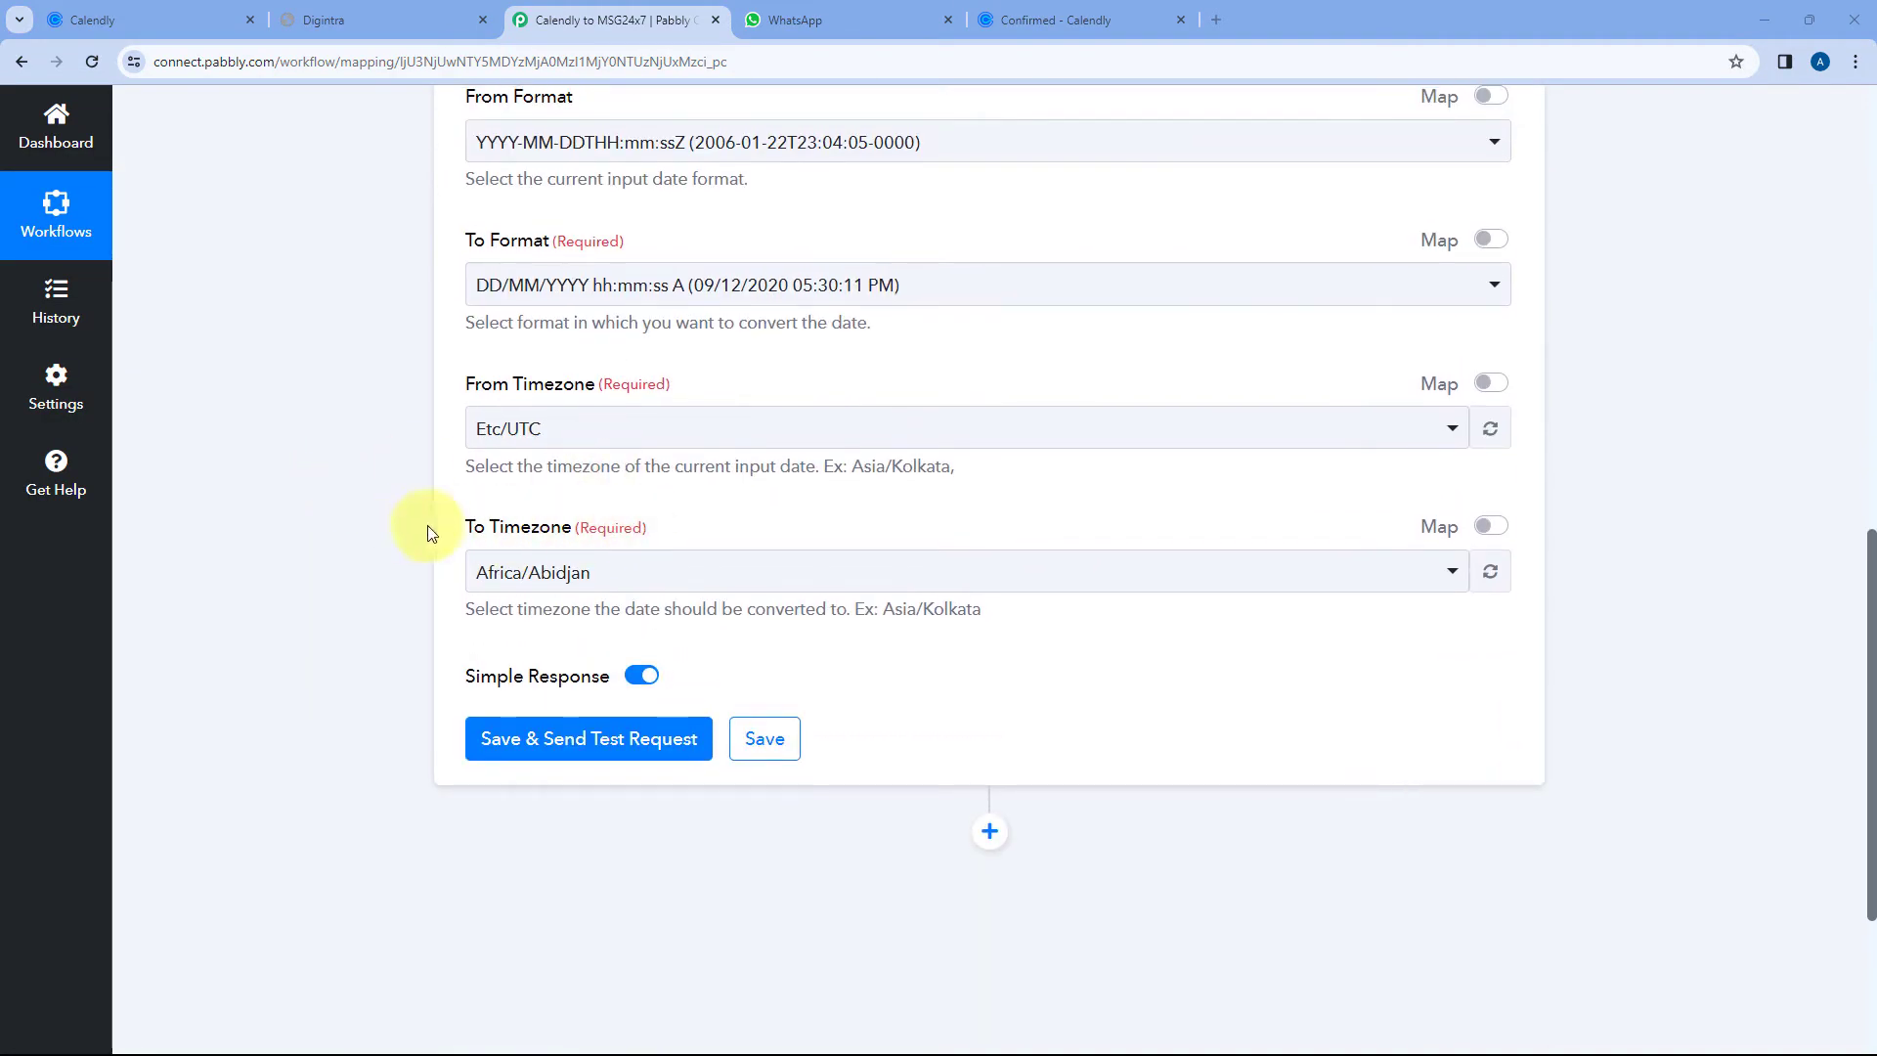
- Enable Map on To Timezone and map it to Calendly's Res3 Resource Timezone (Asia/Calcutta)
click(1490, 526)
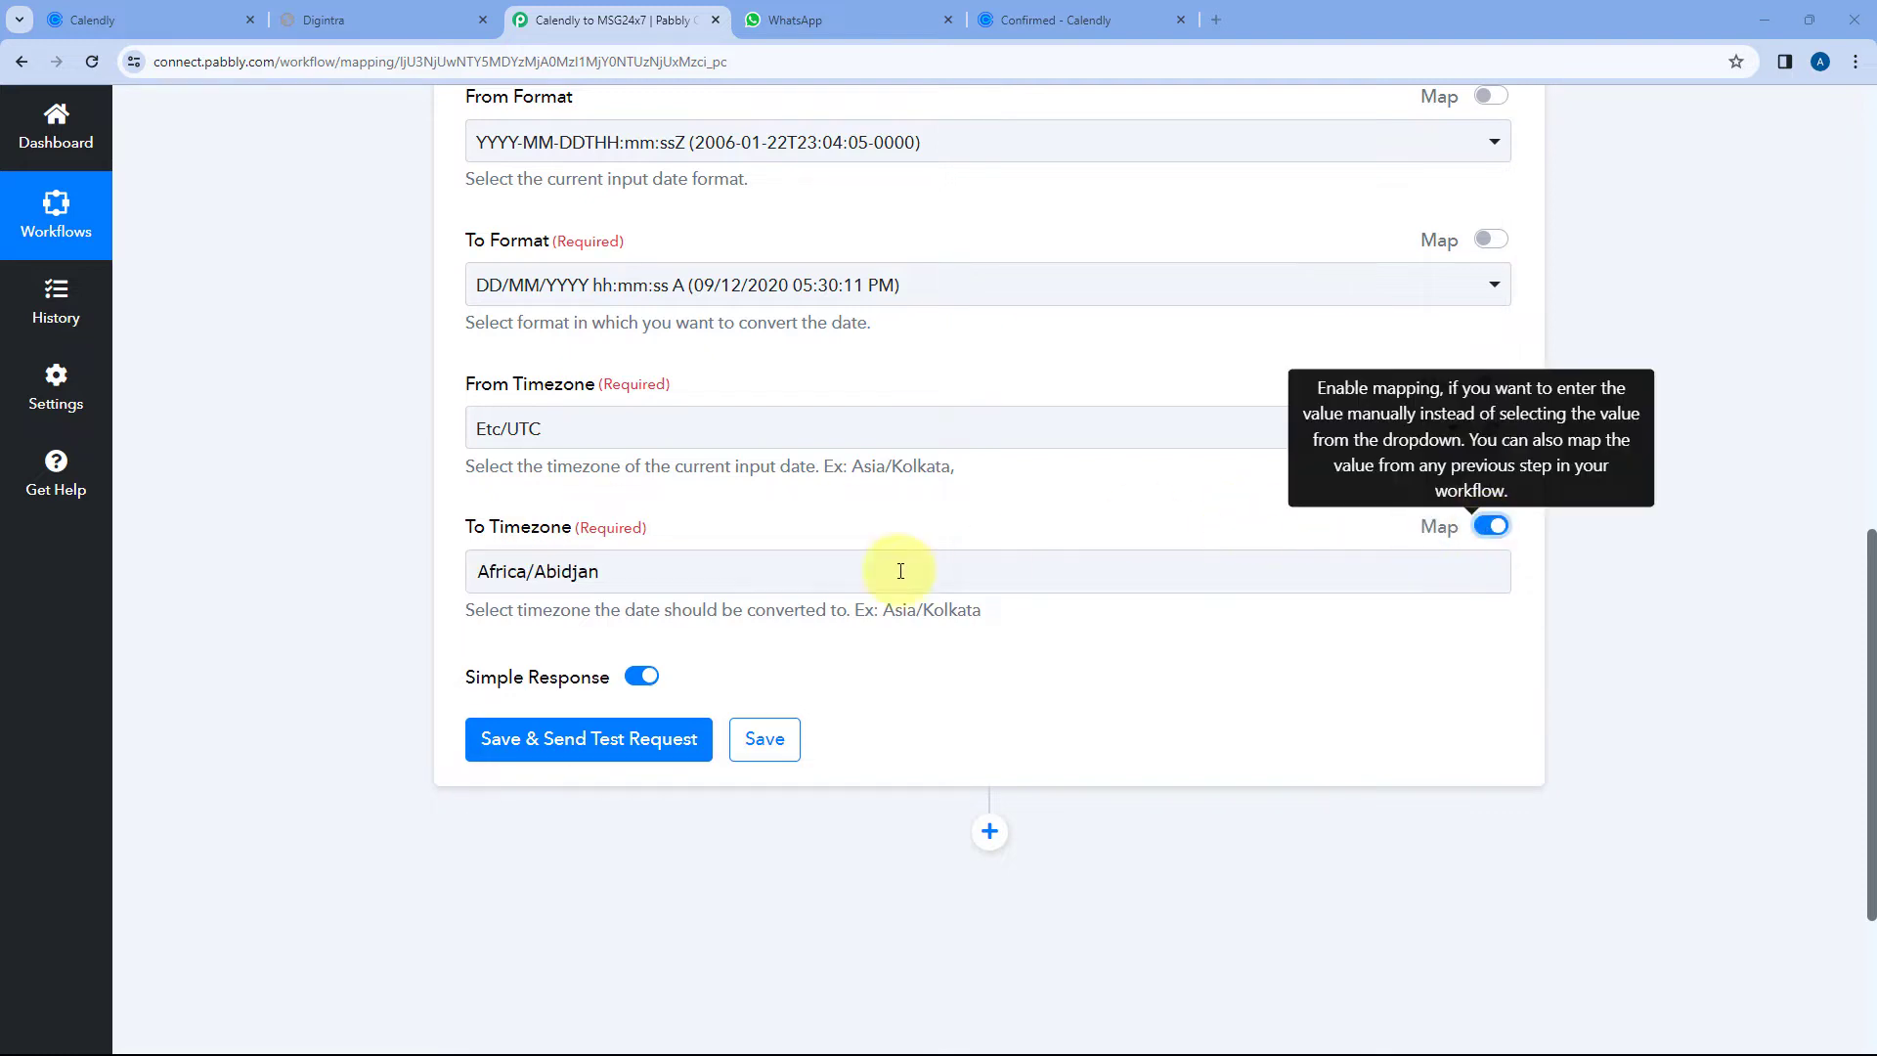
click(483, 584)
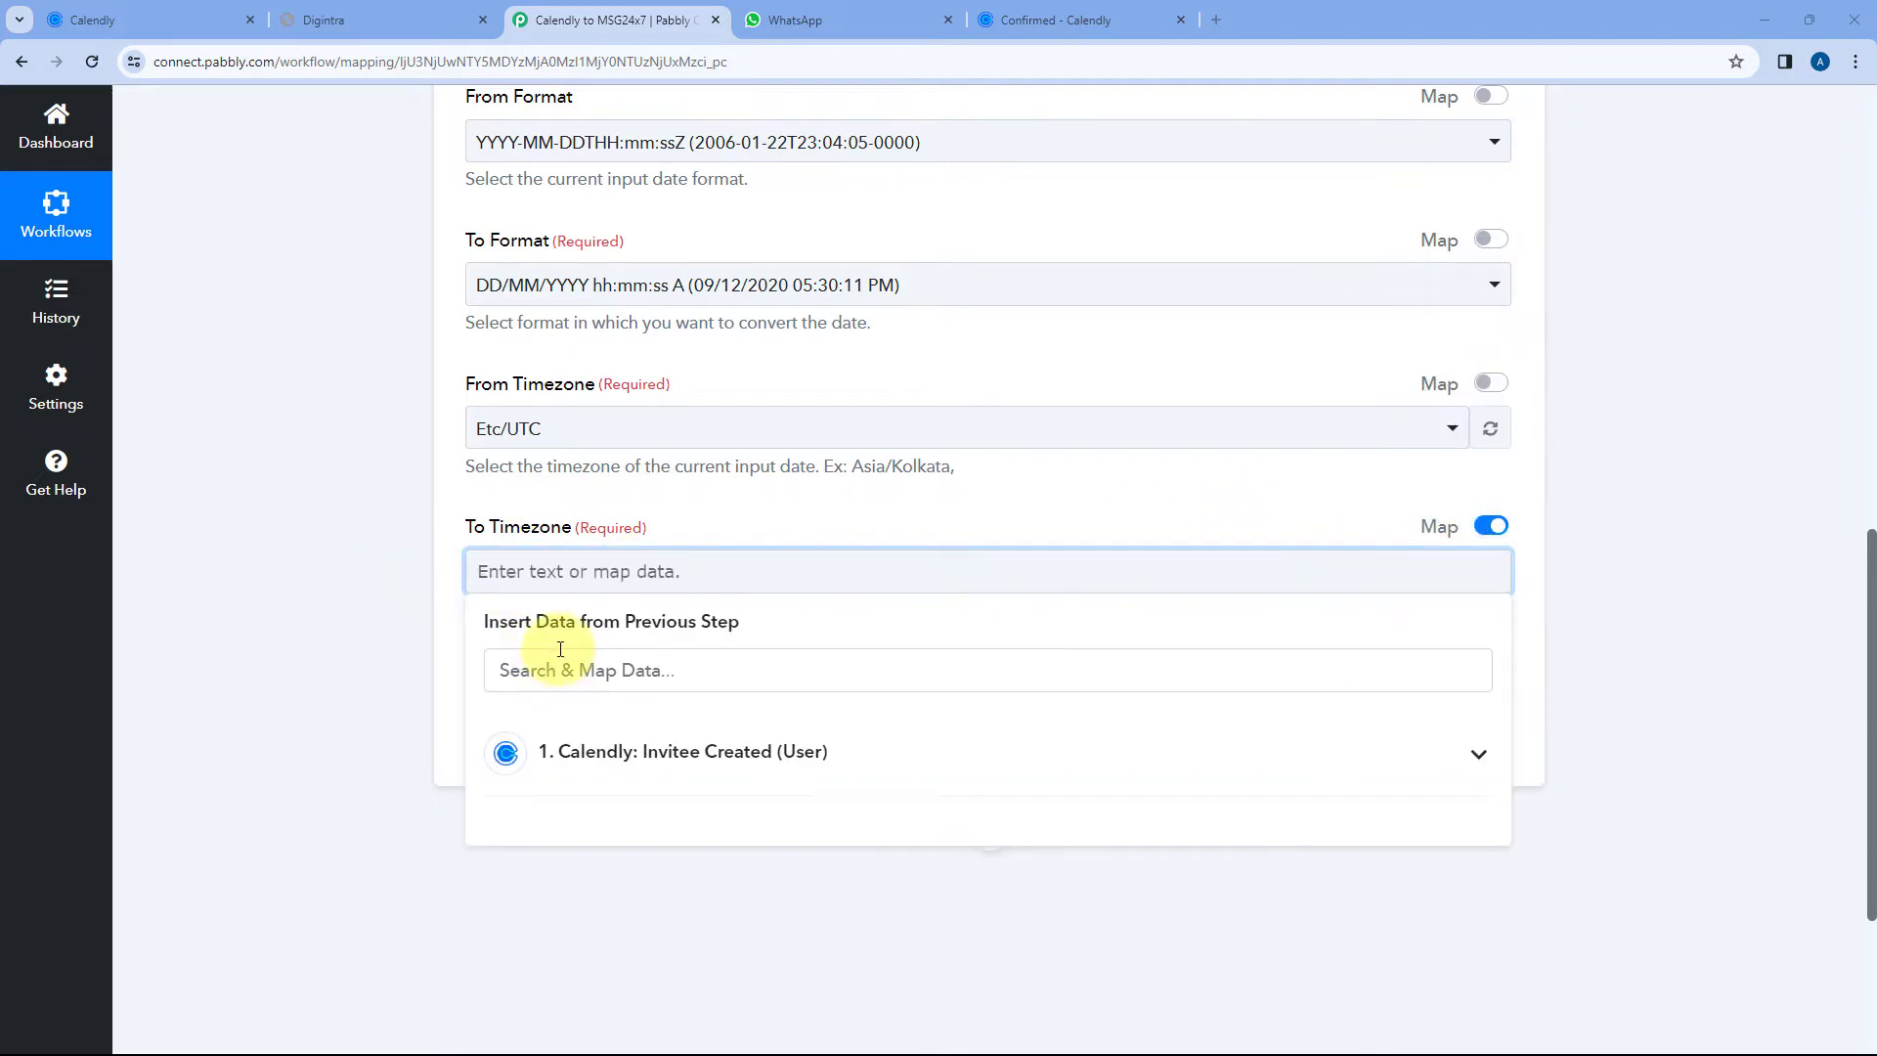
click(545, 753)
scroll(378, 706, down, 3)
scroll(674, 597, down, 3)
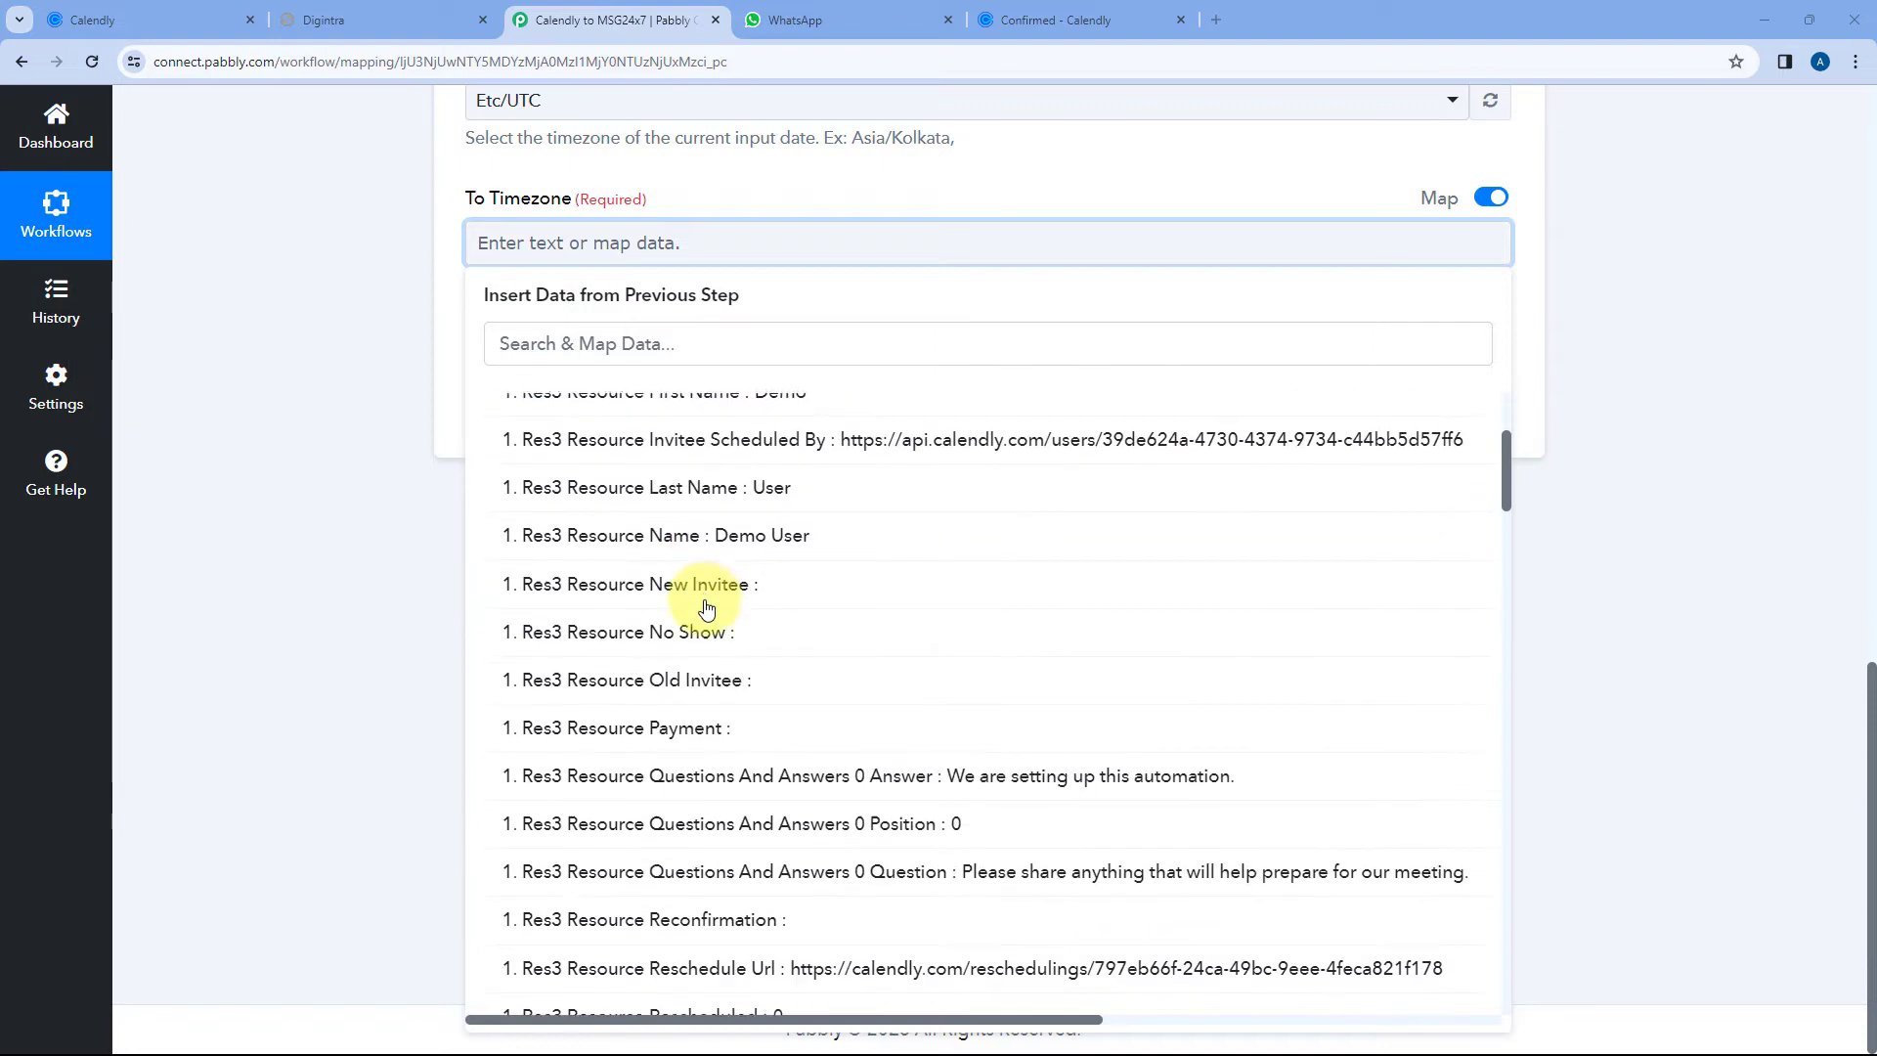
scroll(706, 606, up, 2)
scroll(706, 601, down, 9)
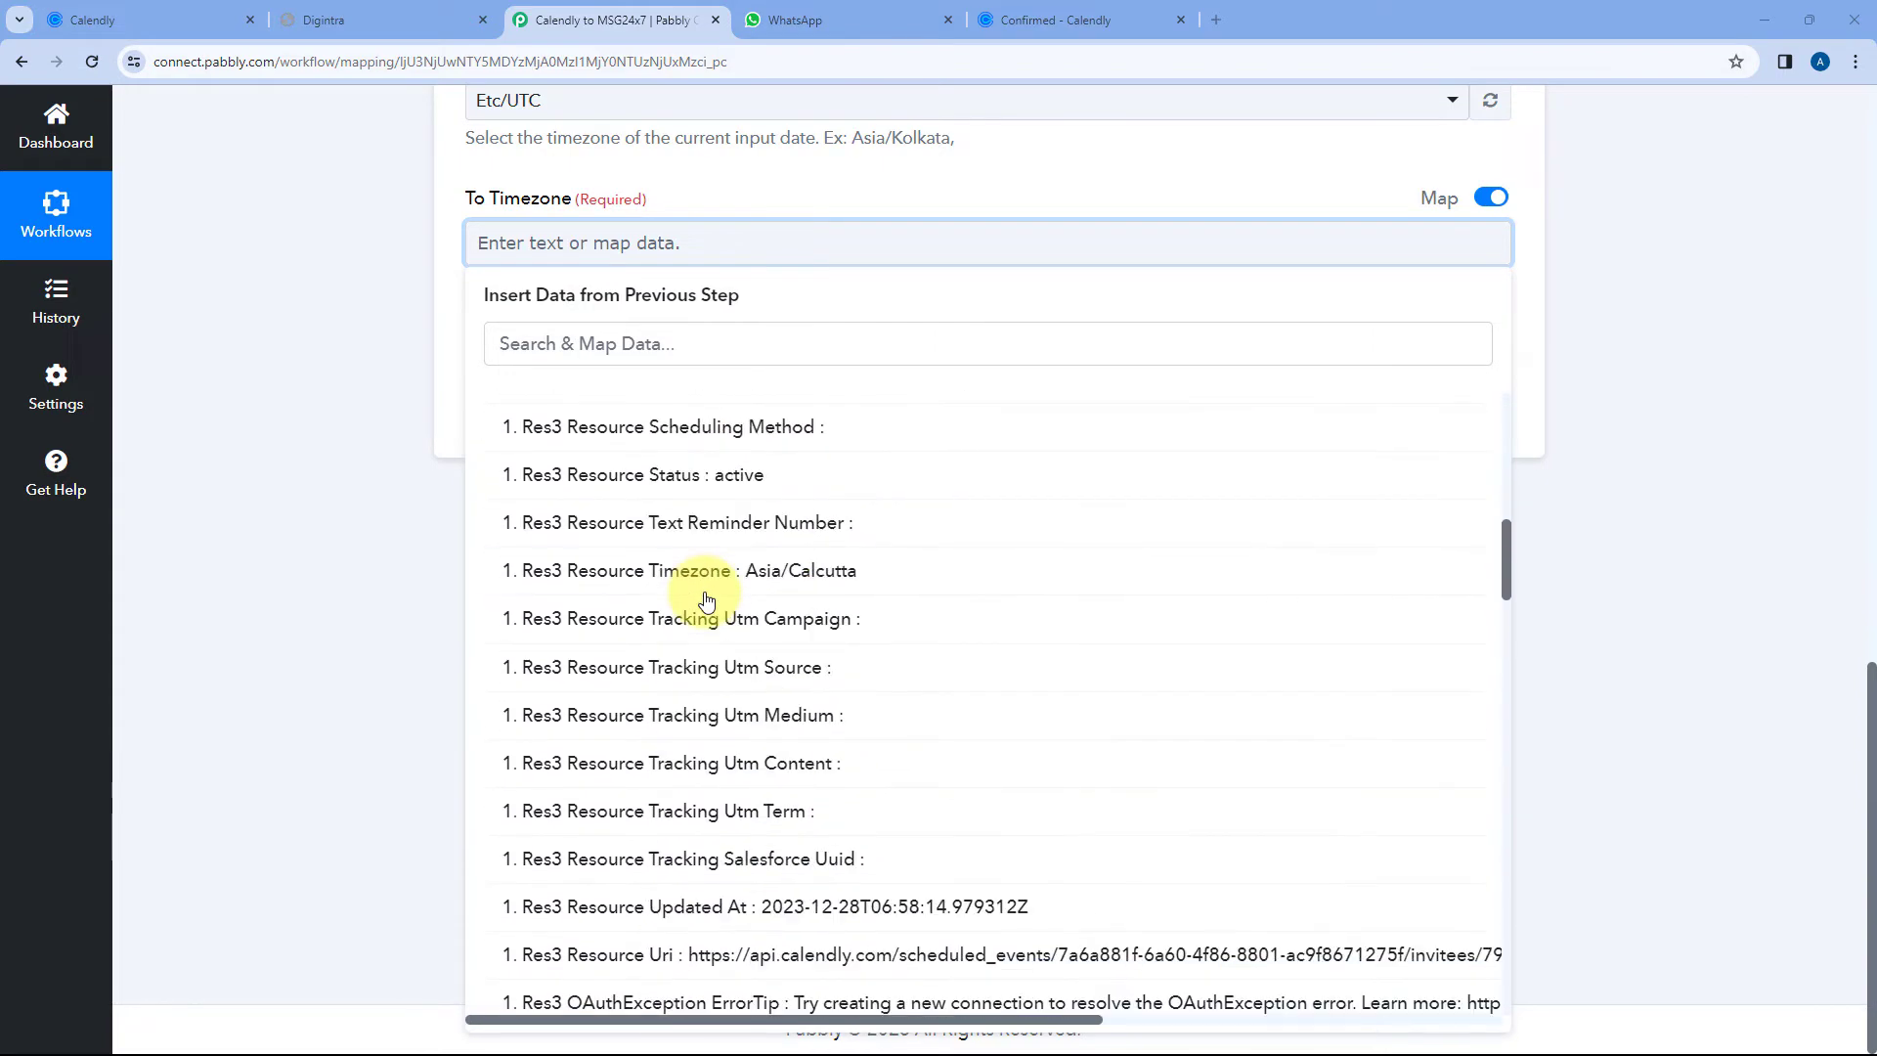
click(709, 596)
click(348, 470)
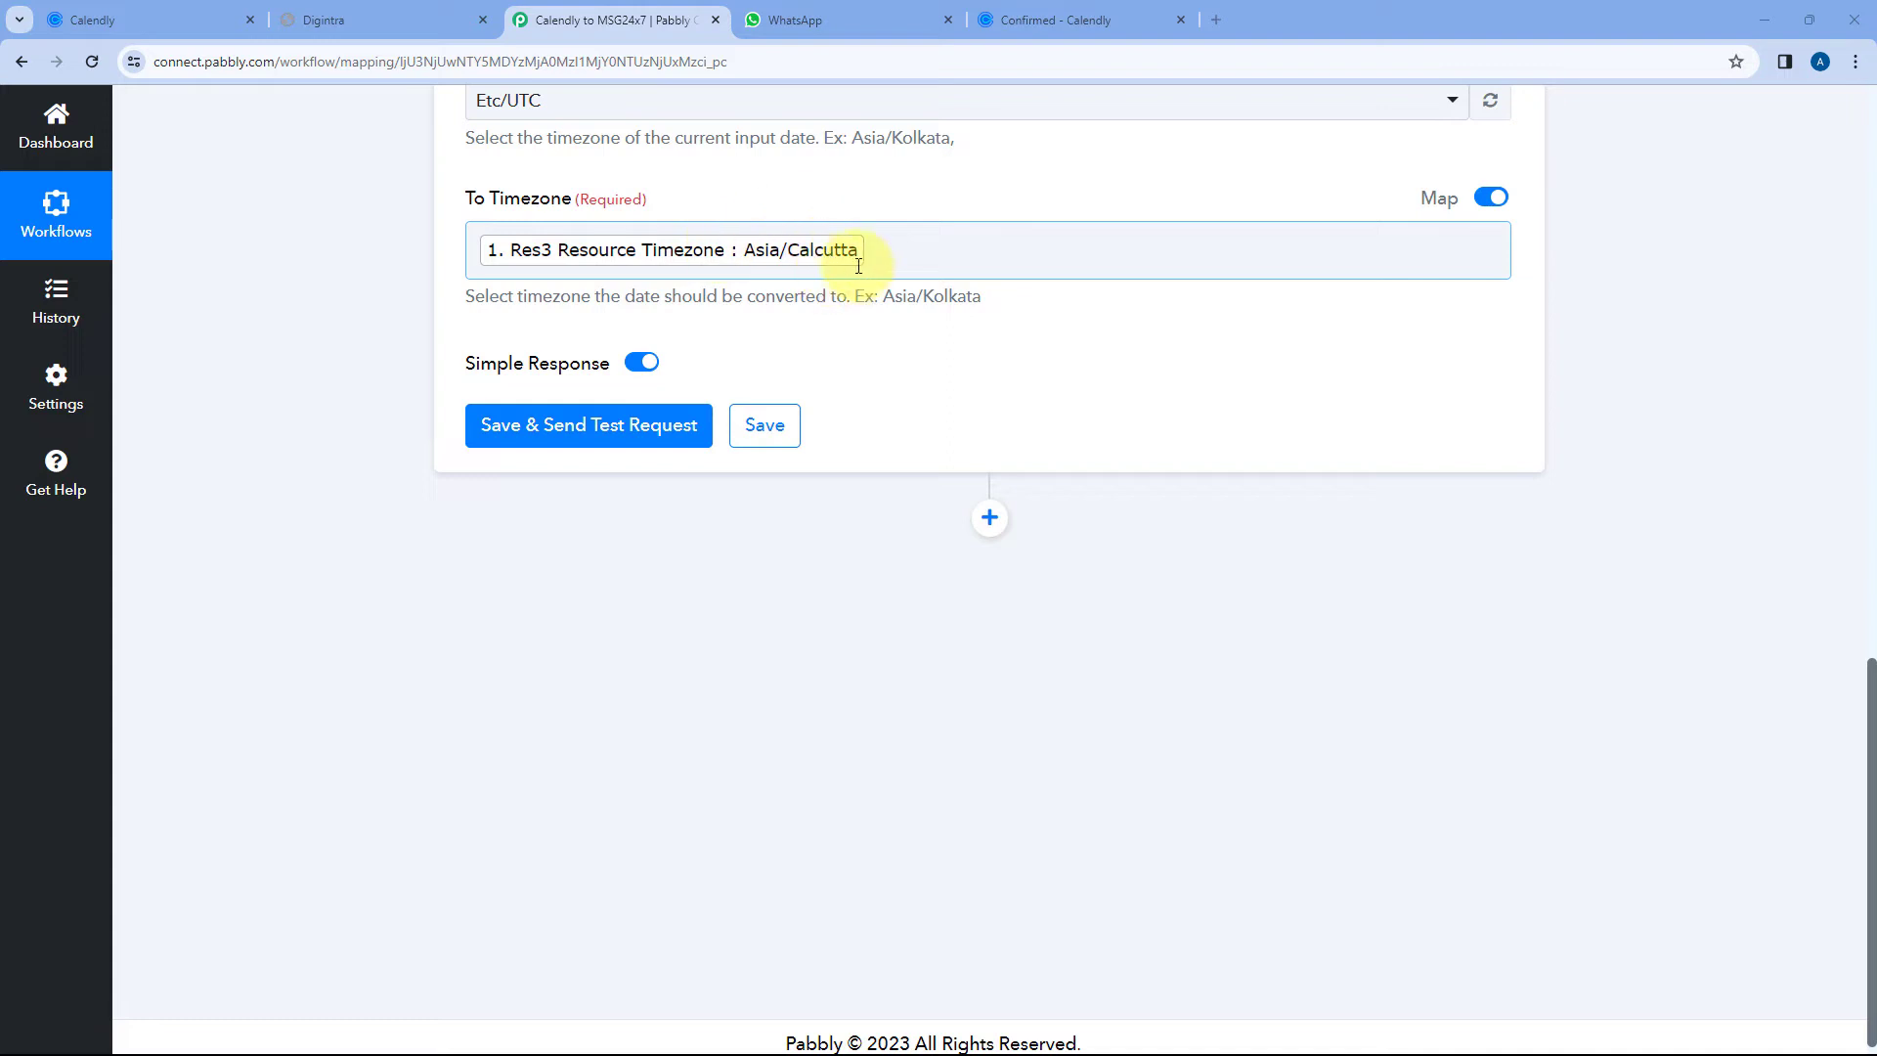
- Save and test the formatter, checking its Result of 29/12/2023 11:00:00 AM
click(597, 423)
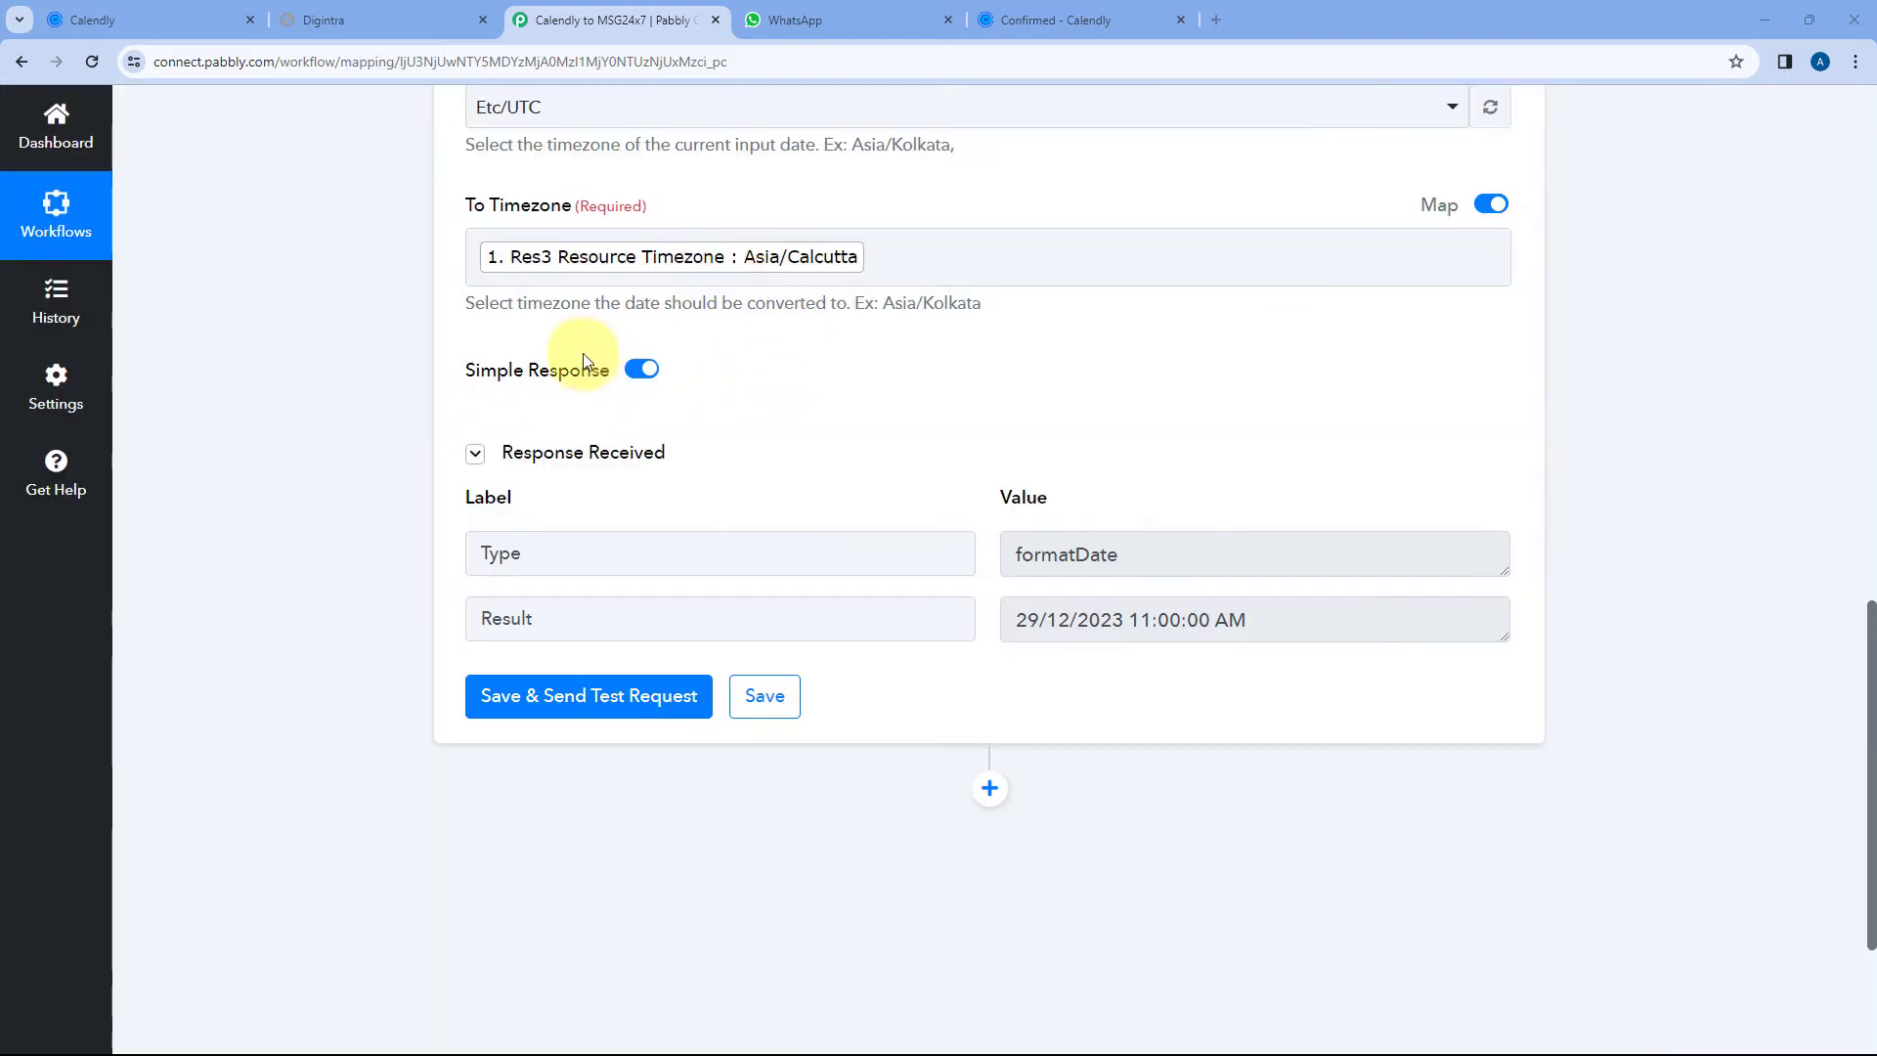
scroll(953, 347, down, 1)
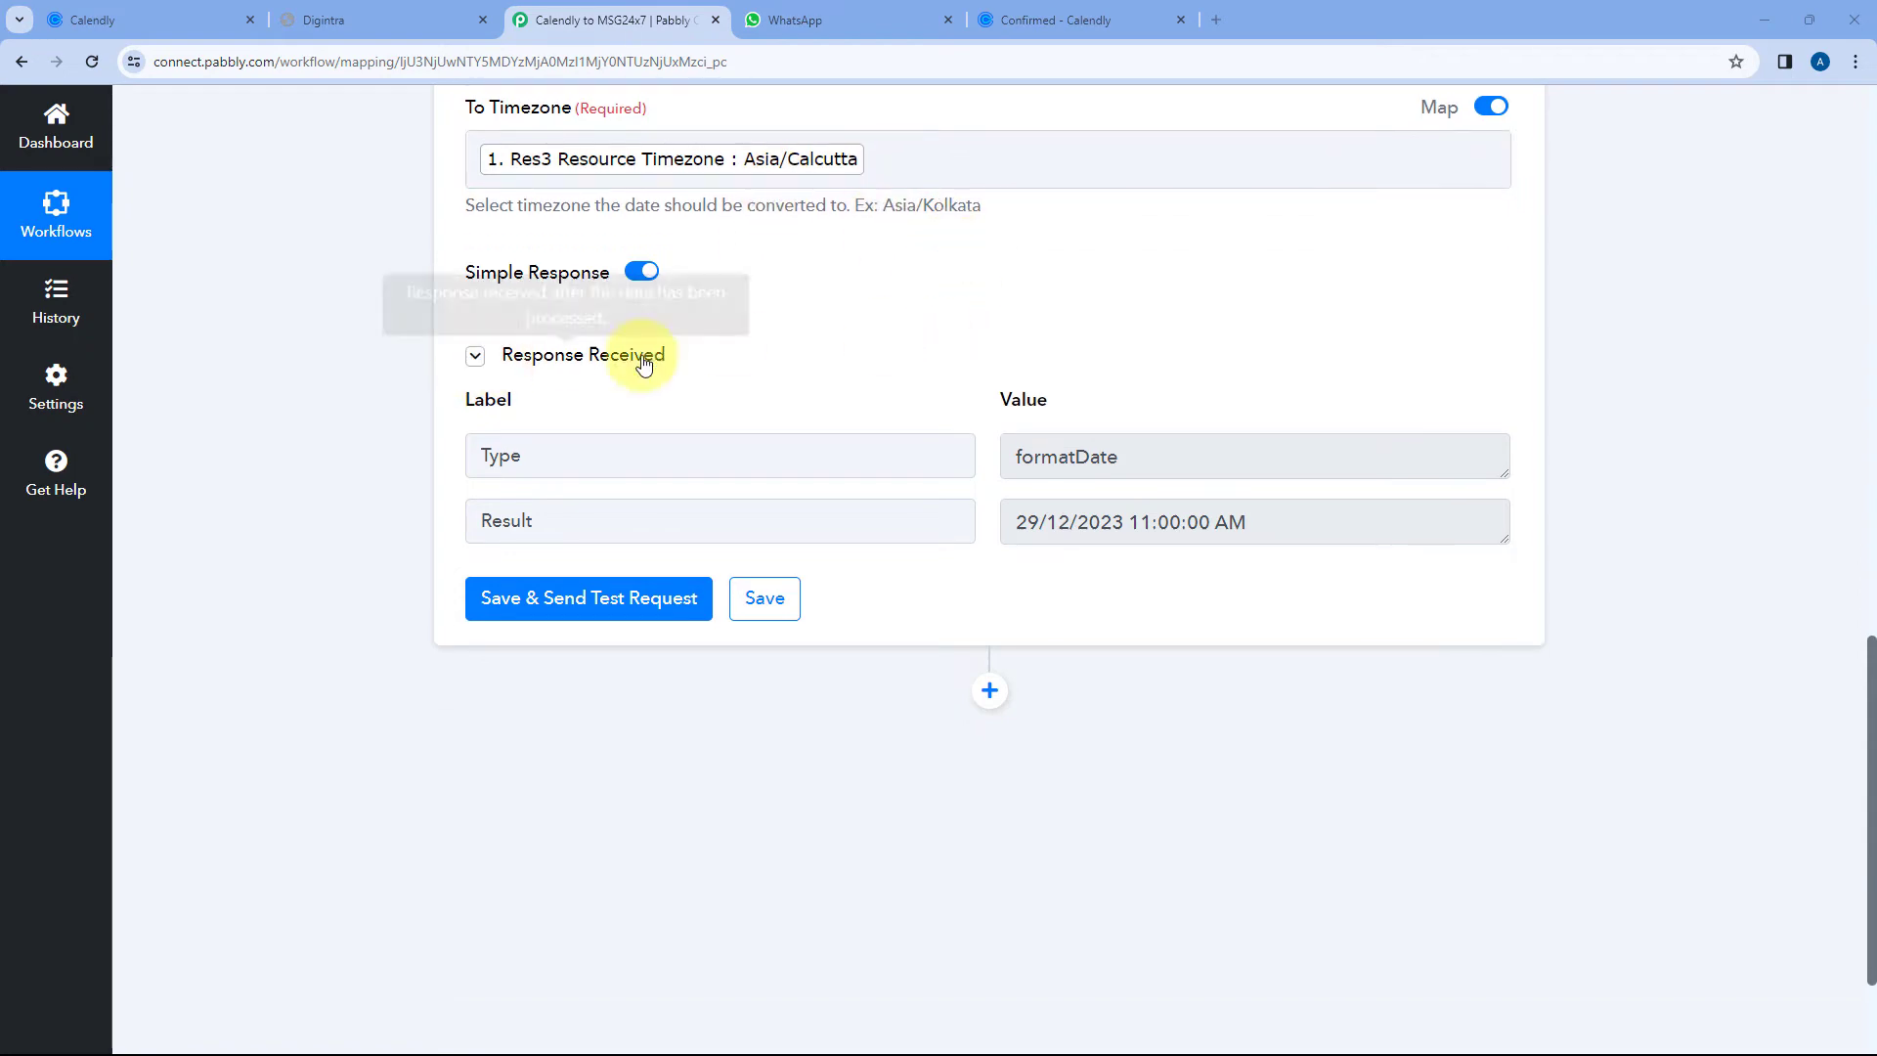
scroll(885, 367, up, 8)
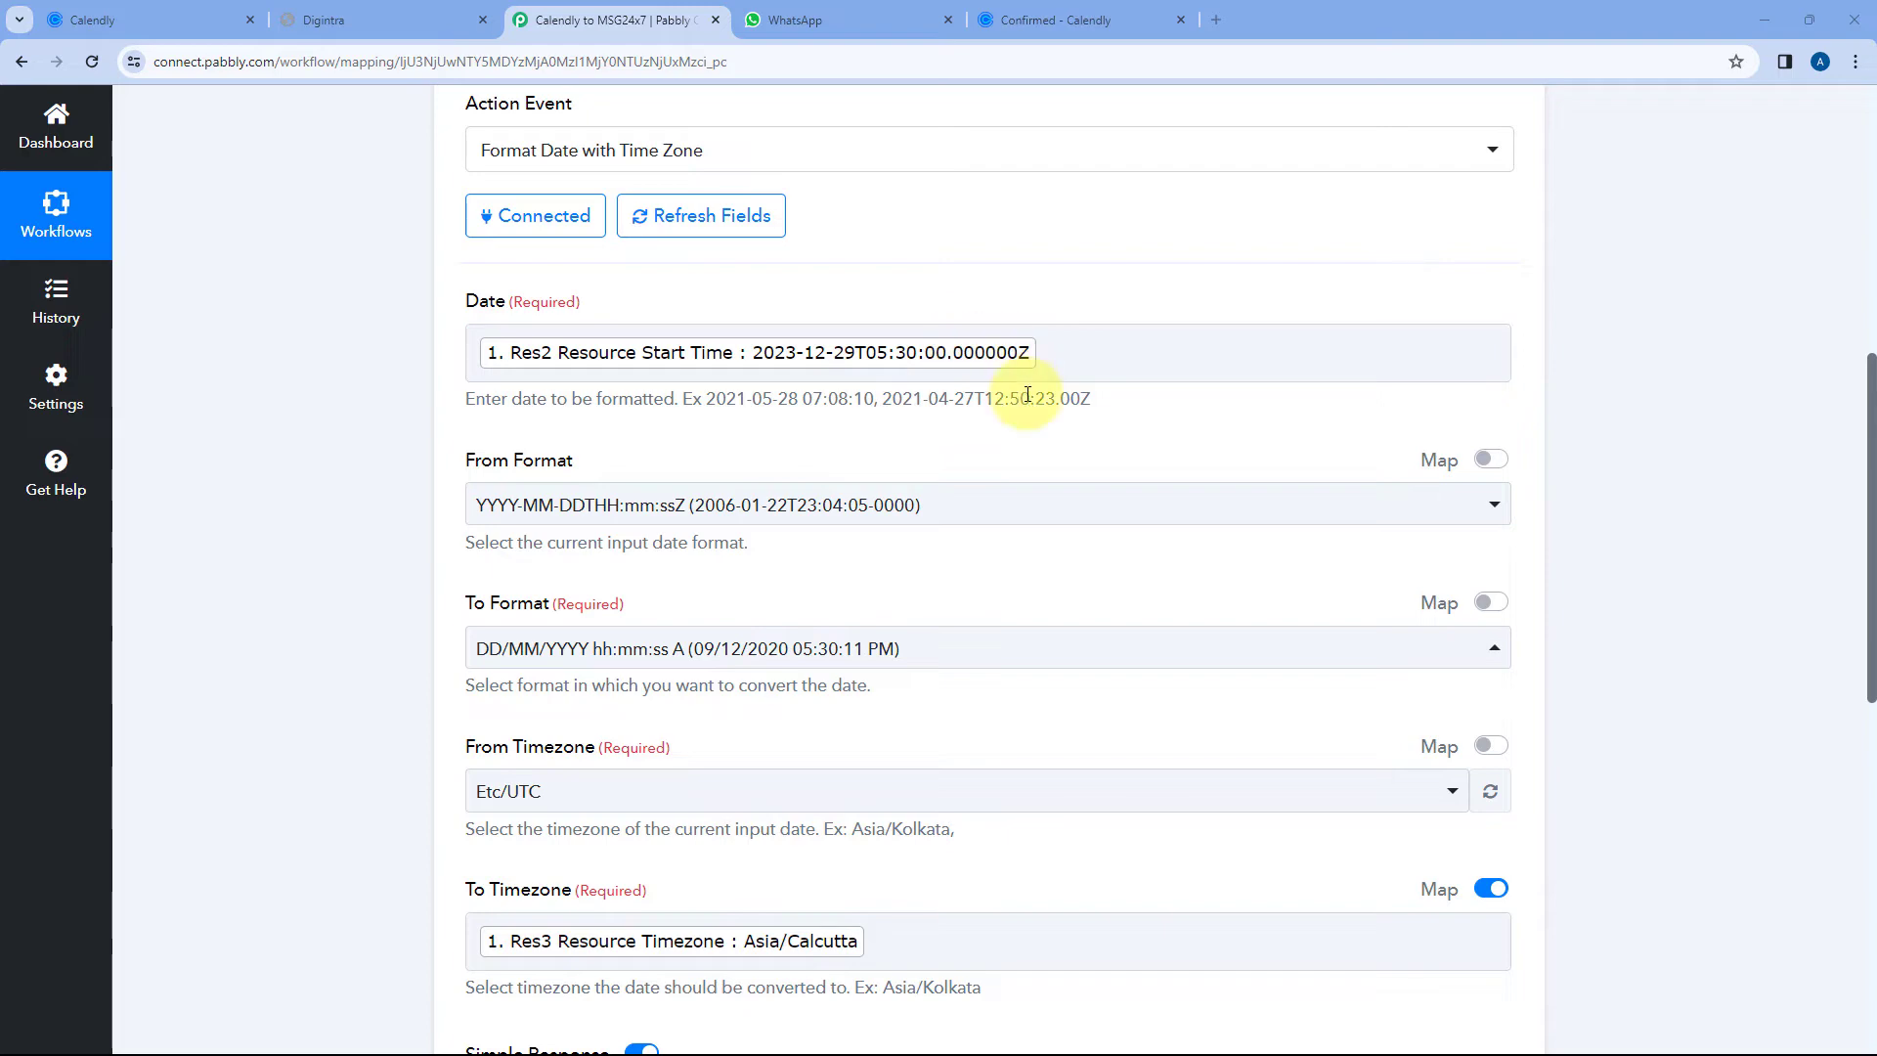
scroll(1072, 421, down, 8)
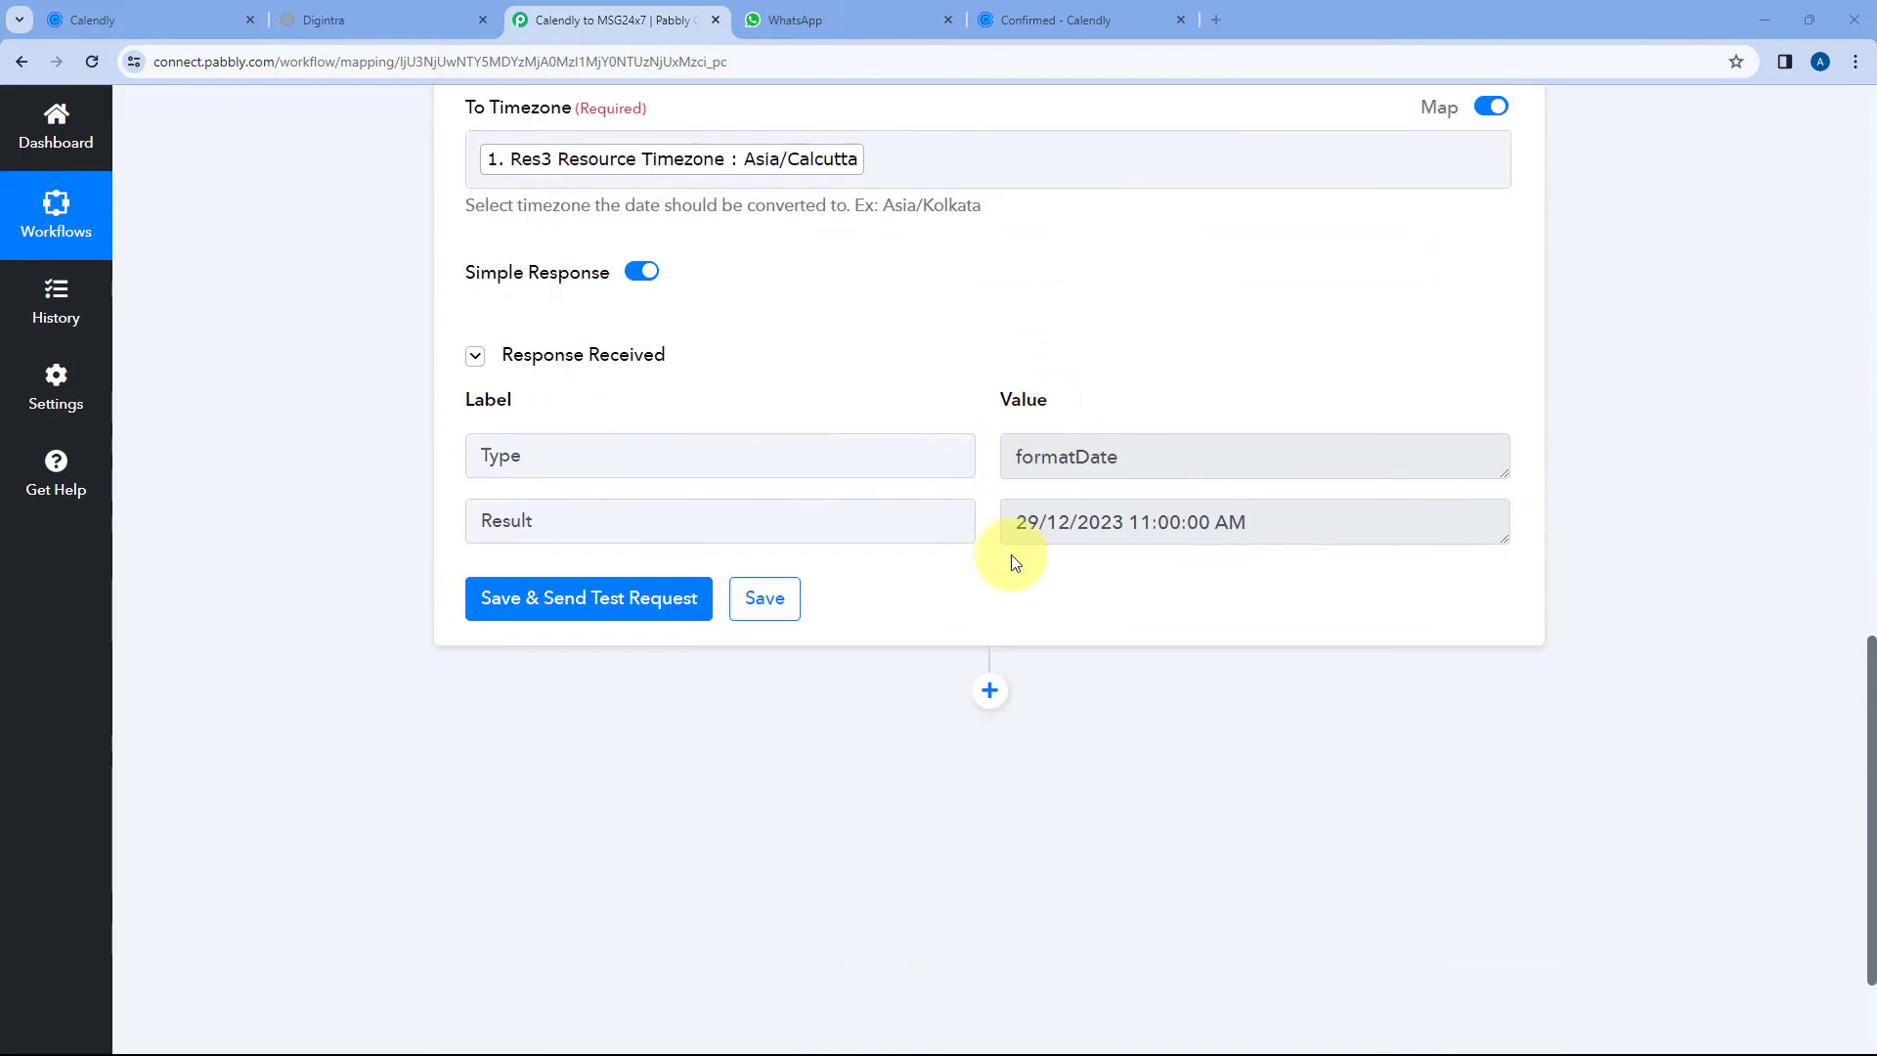
drag(1011, 518, 1244, 524)
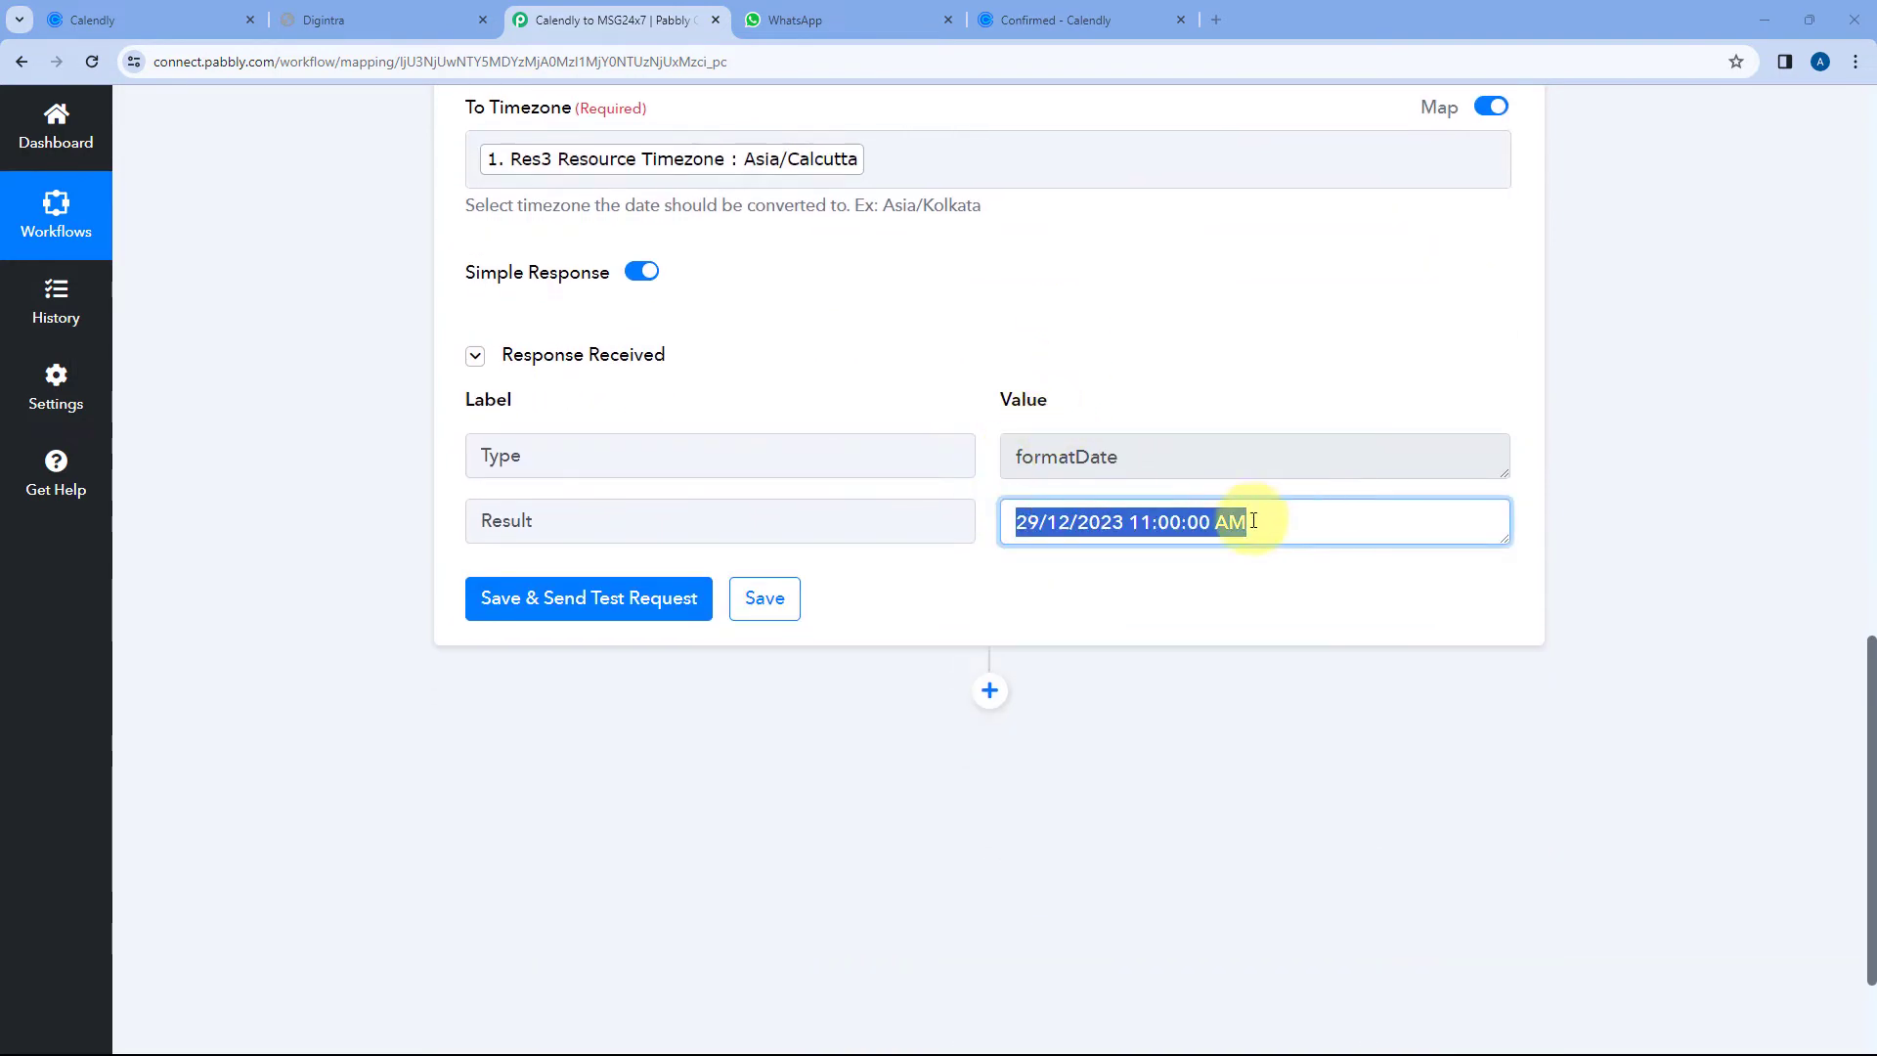
click(1186, 522)
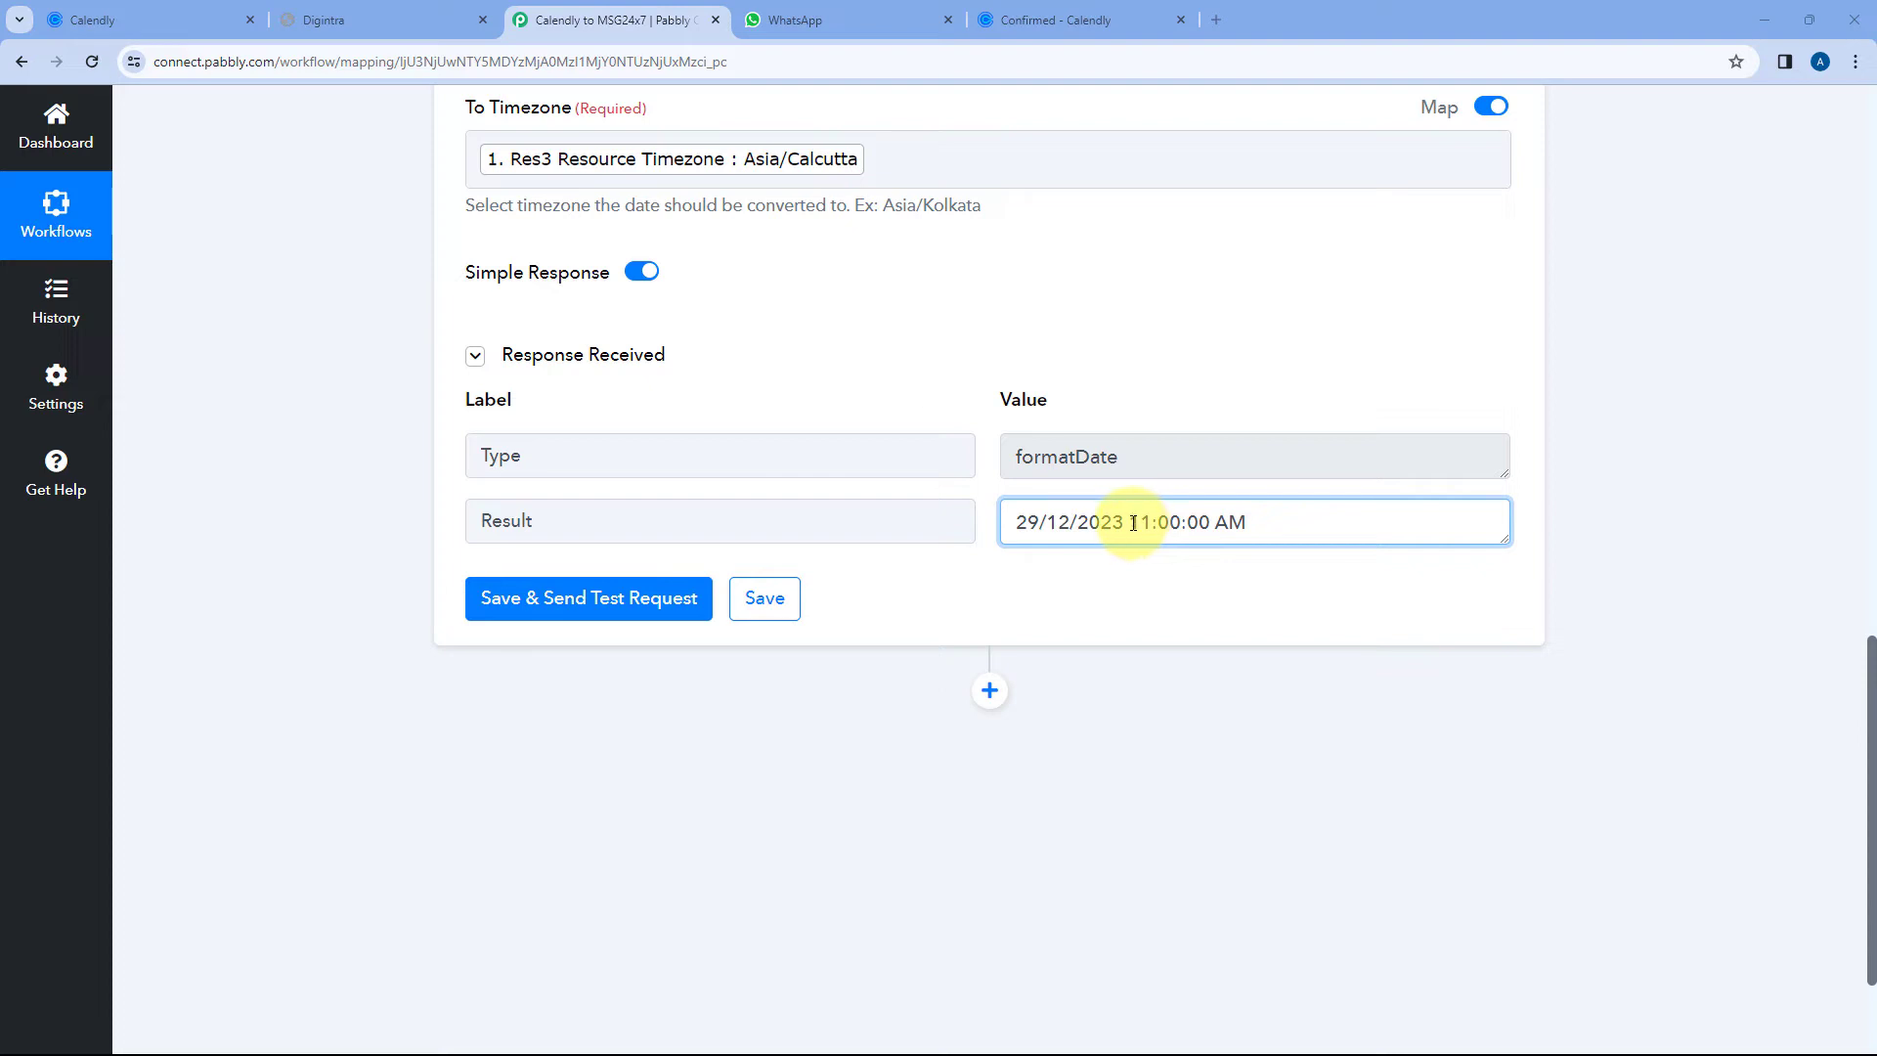
drag(1243, 522, 993, 524)
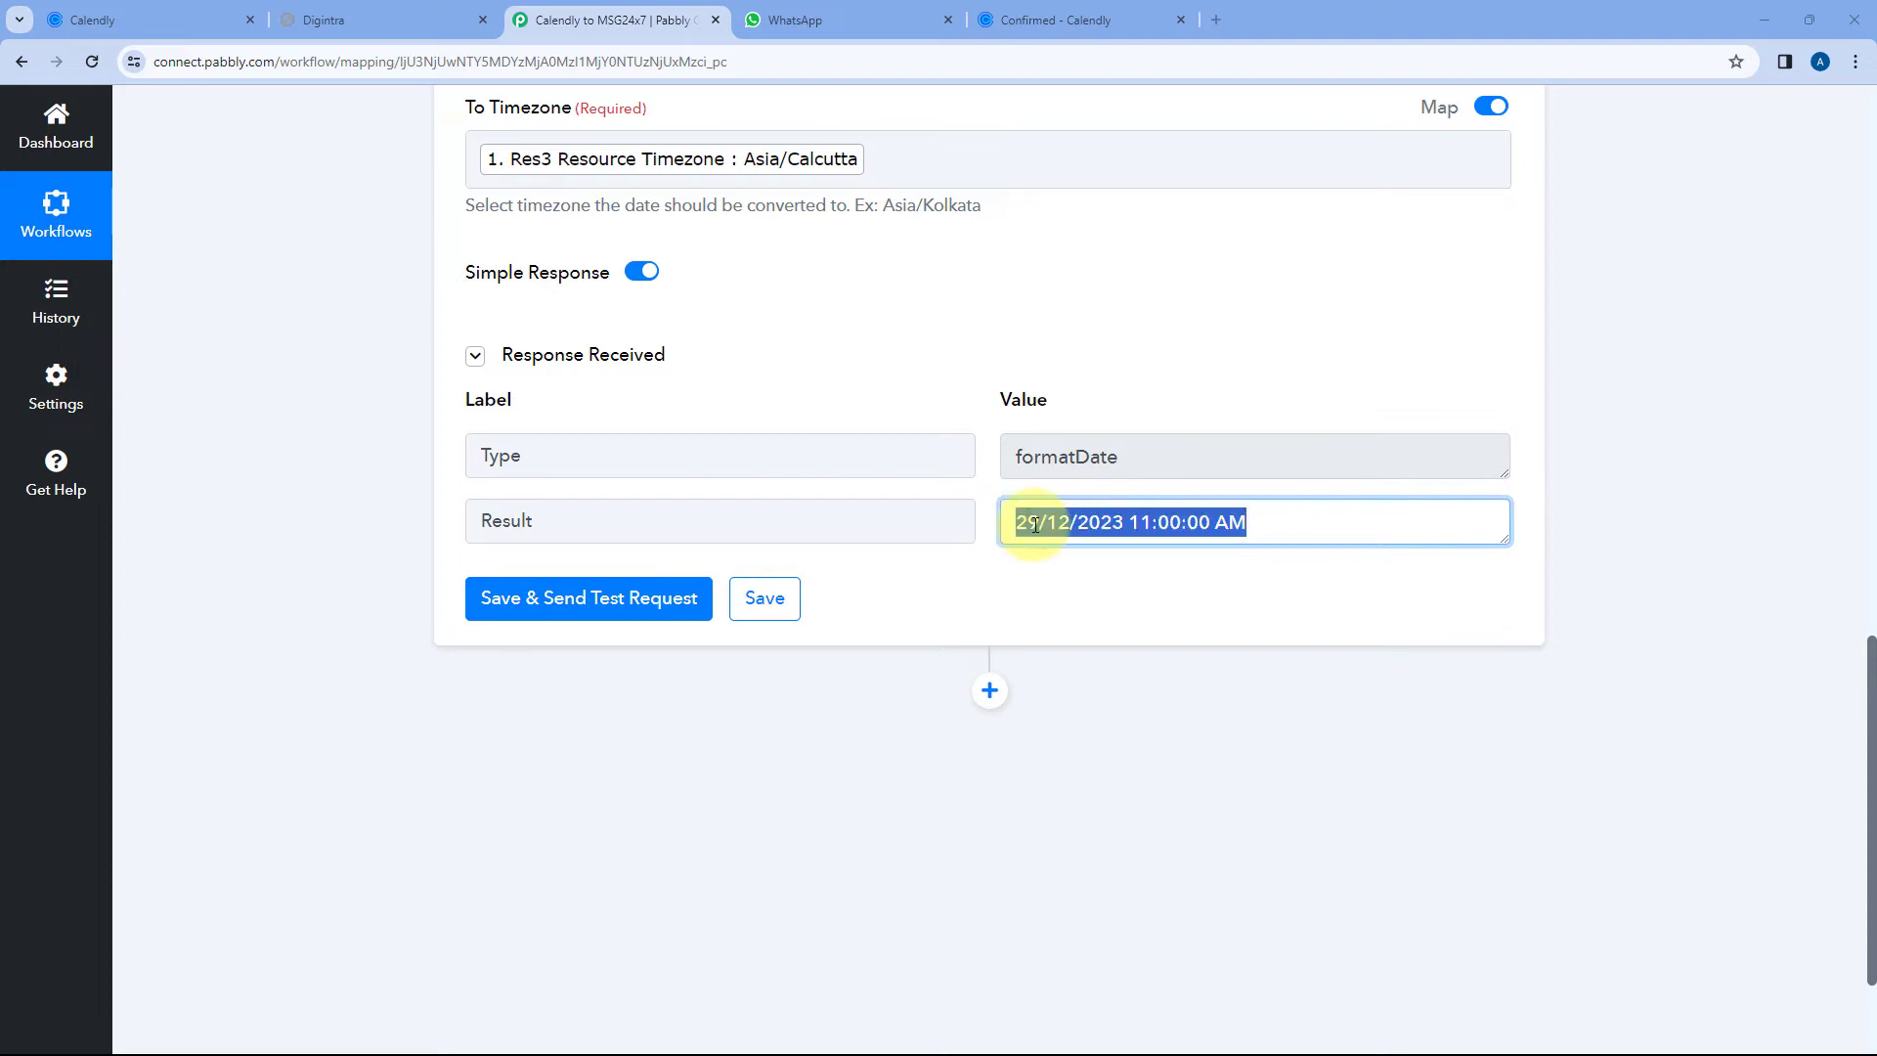
click(1022, 525)
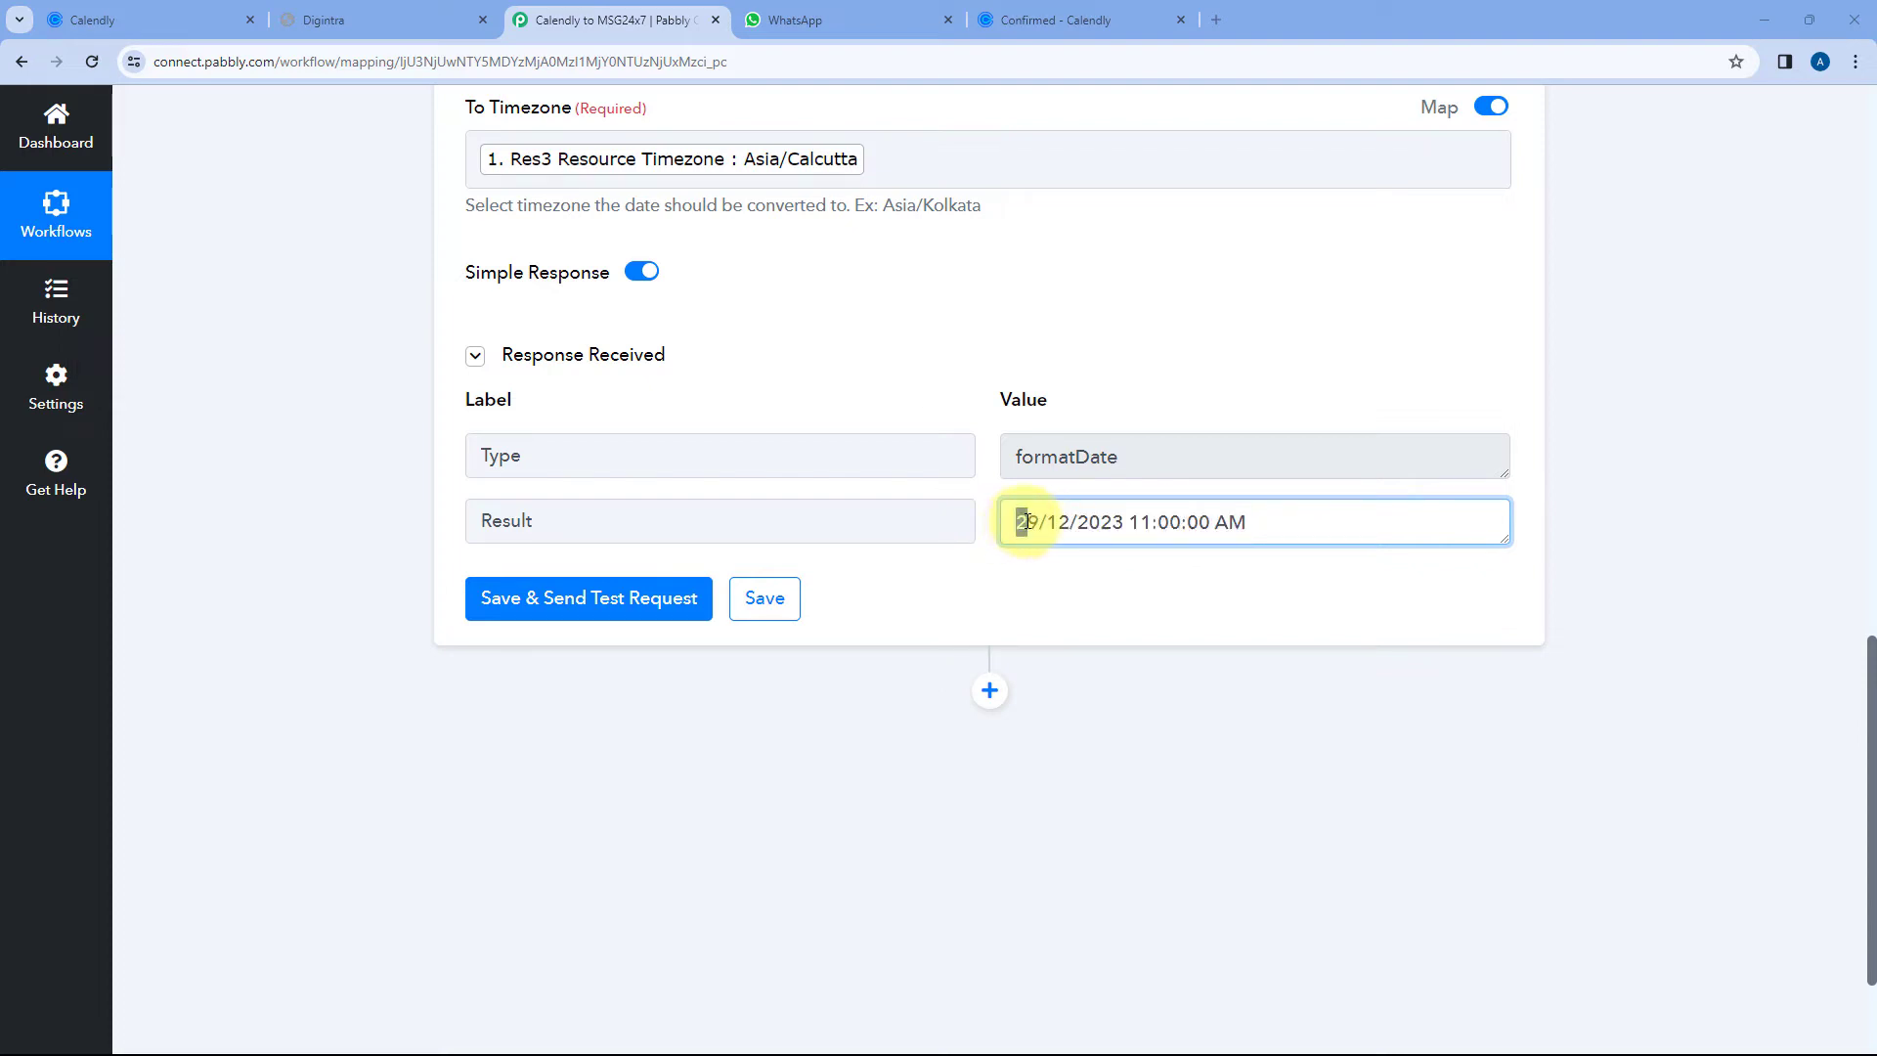
drag(1025, 522, 1244, 520)
scroll(827, 329, up, 4)
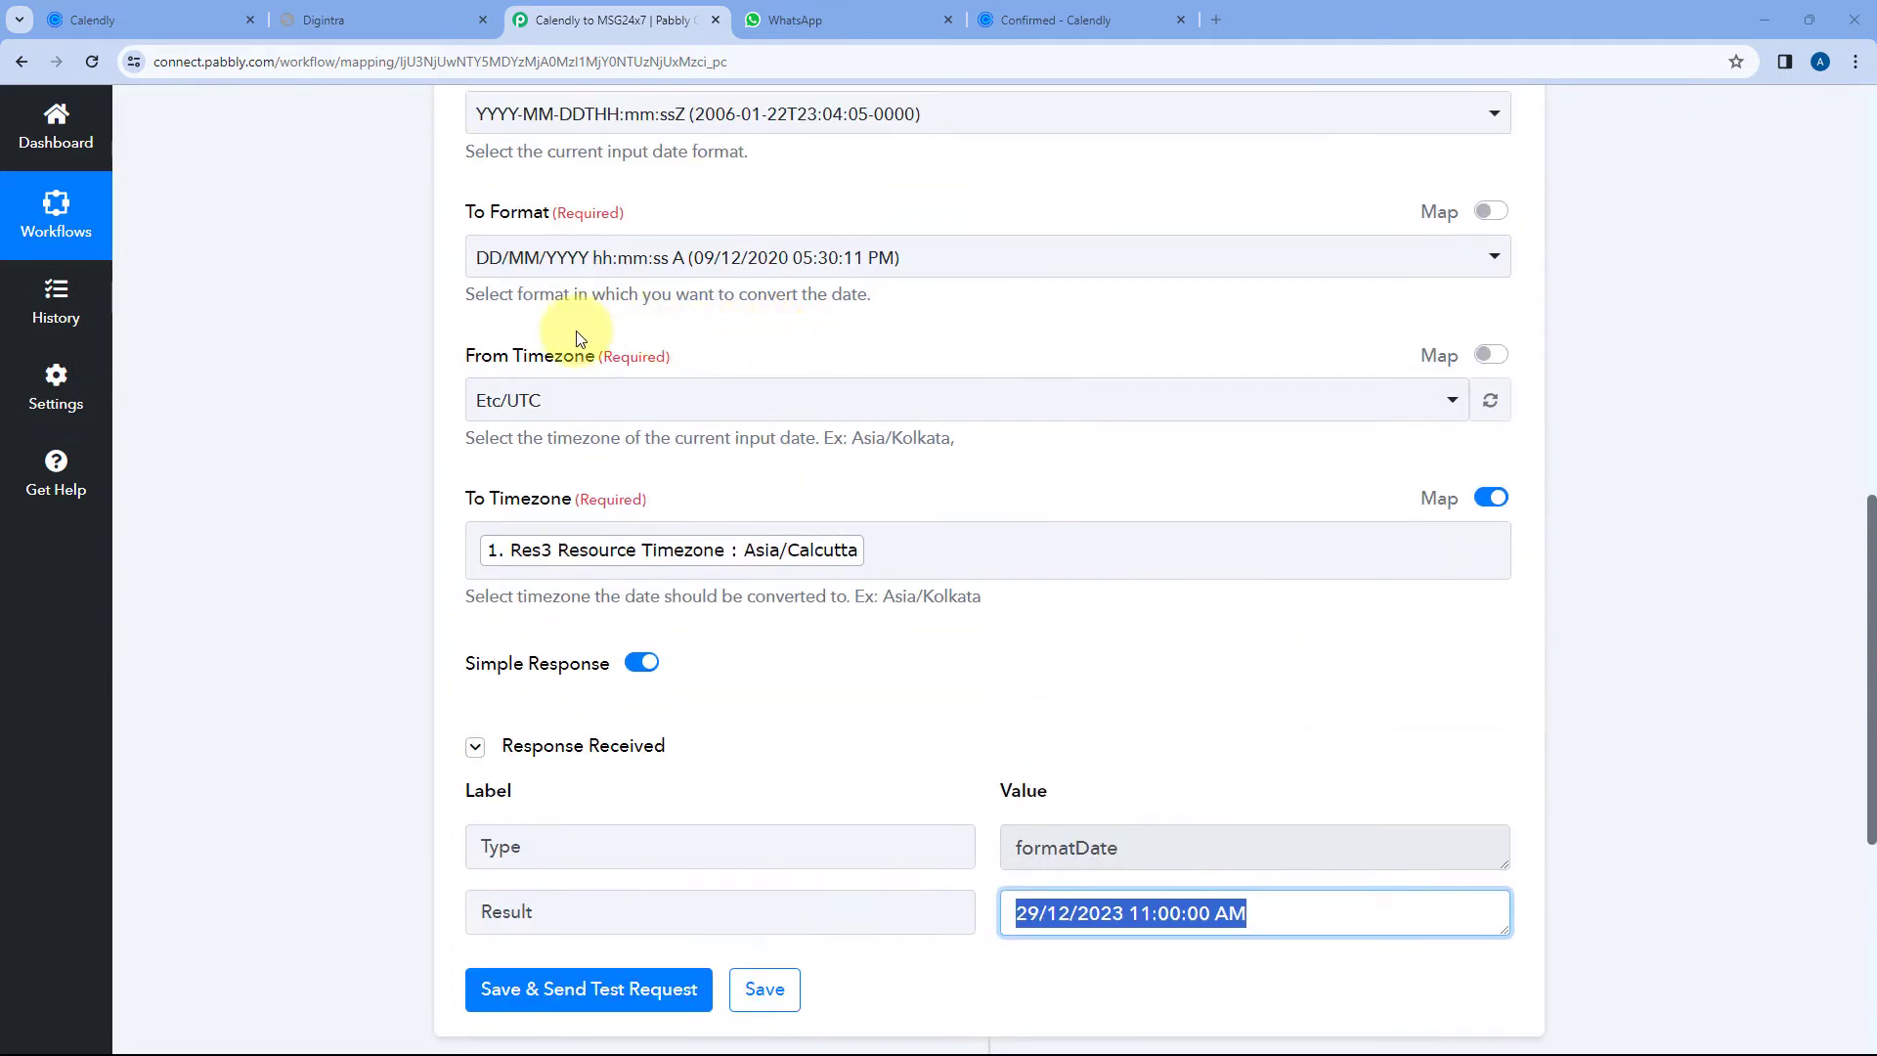
scroll(879, 342, down, 4)
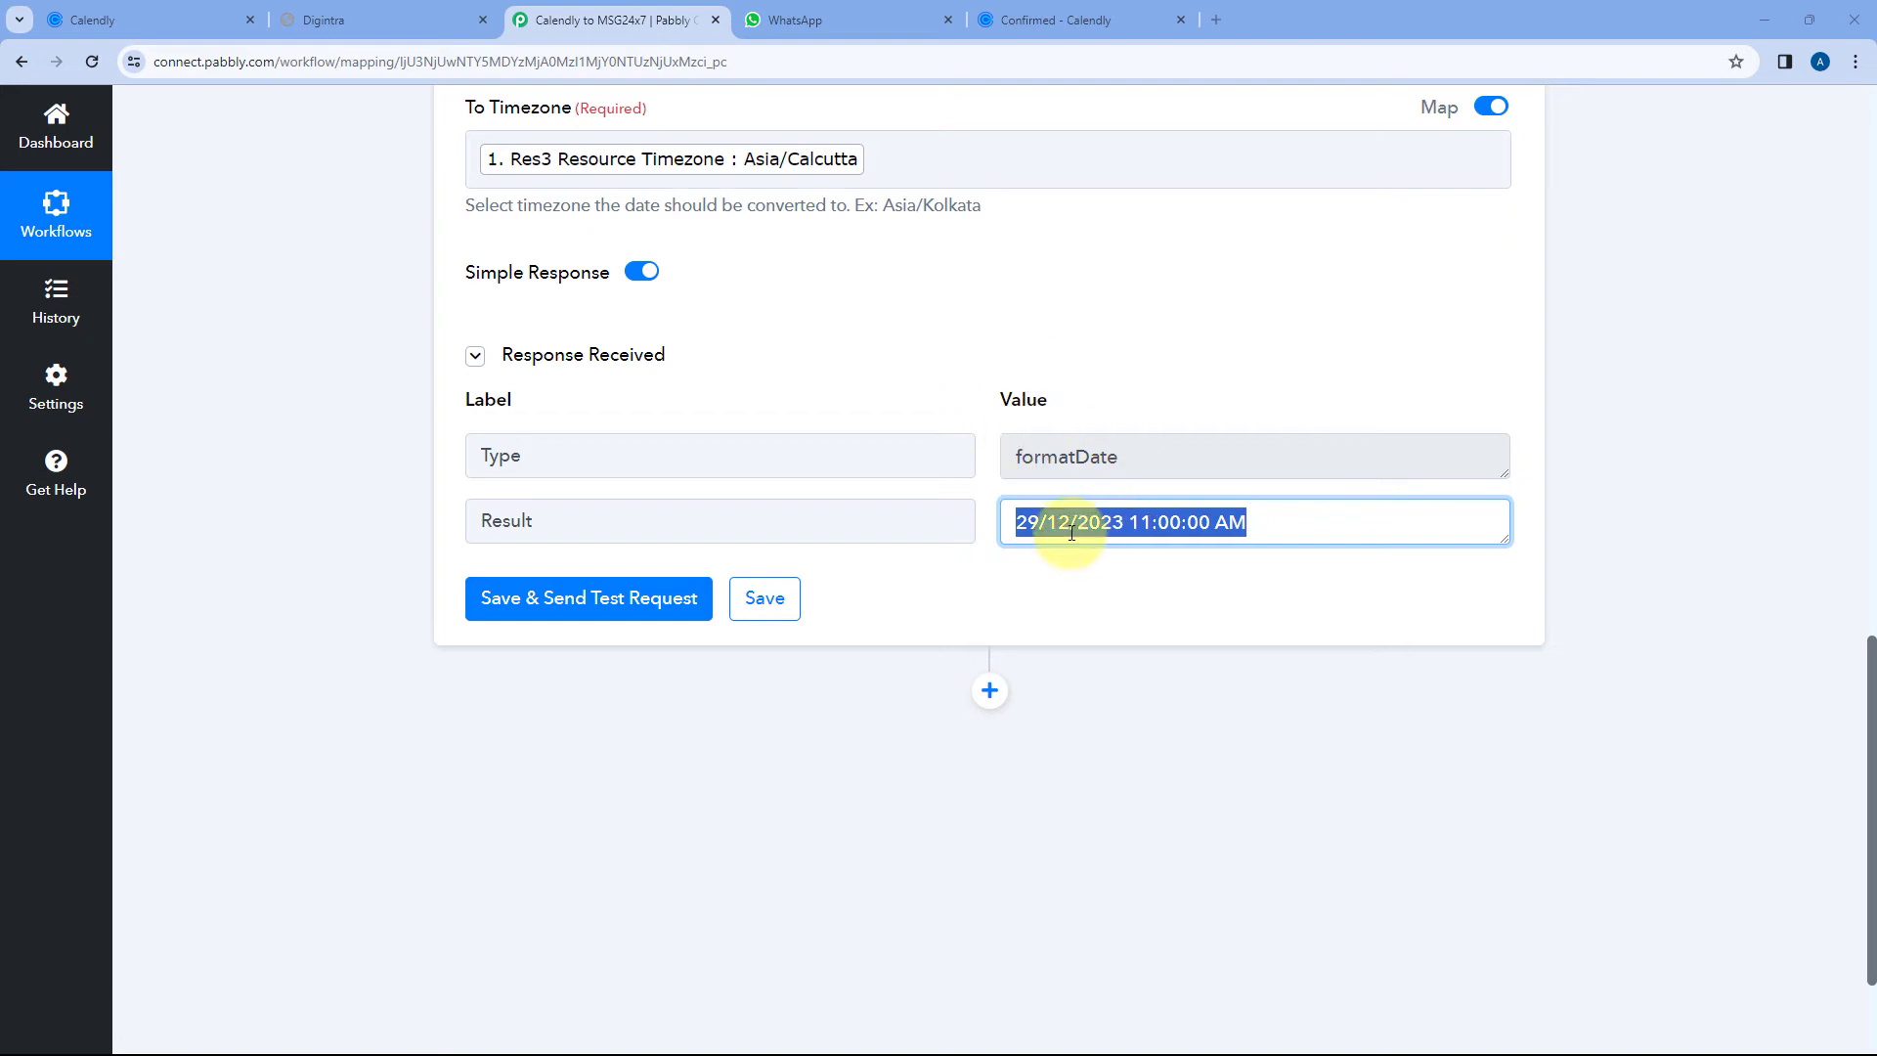
click(1240, 520)
- Confirm the 11:00am Calendly booking time, then collapse the Date/Time Formatter step
click(1063, 16)
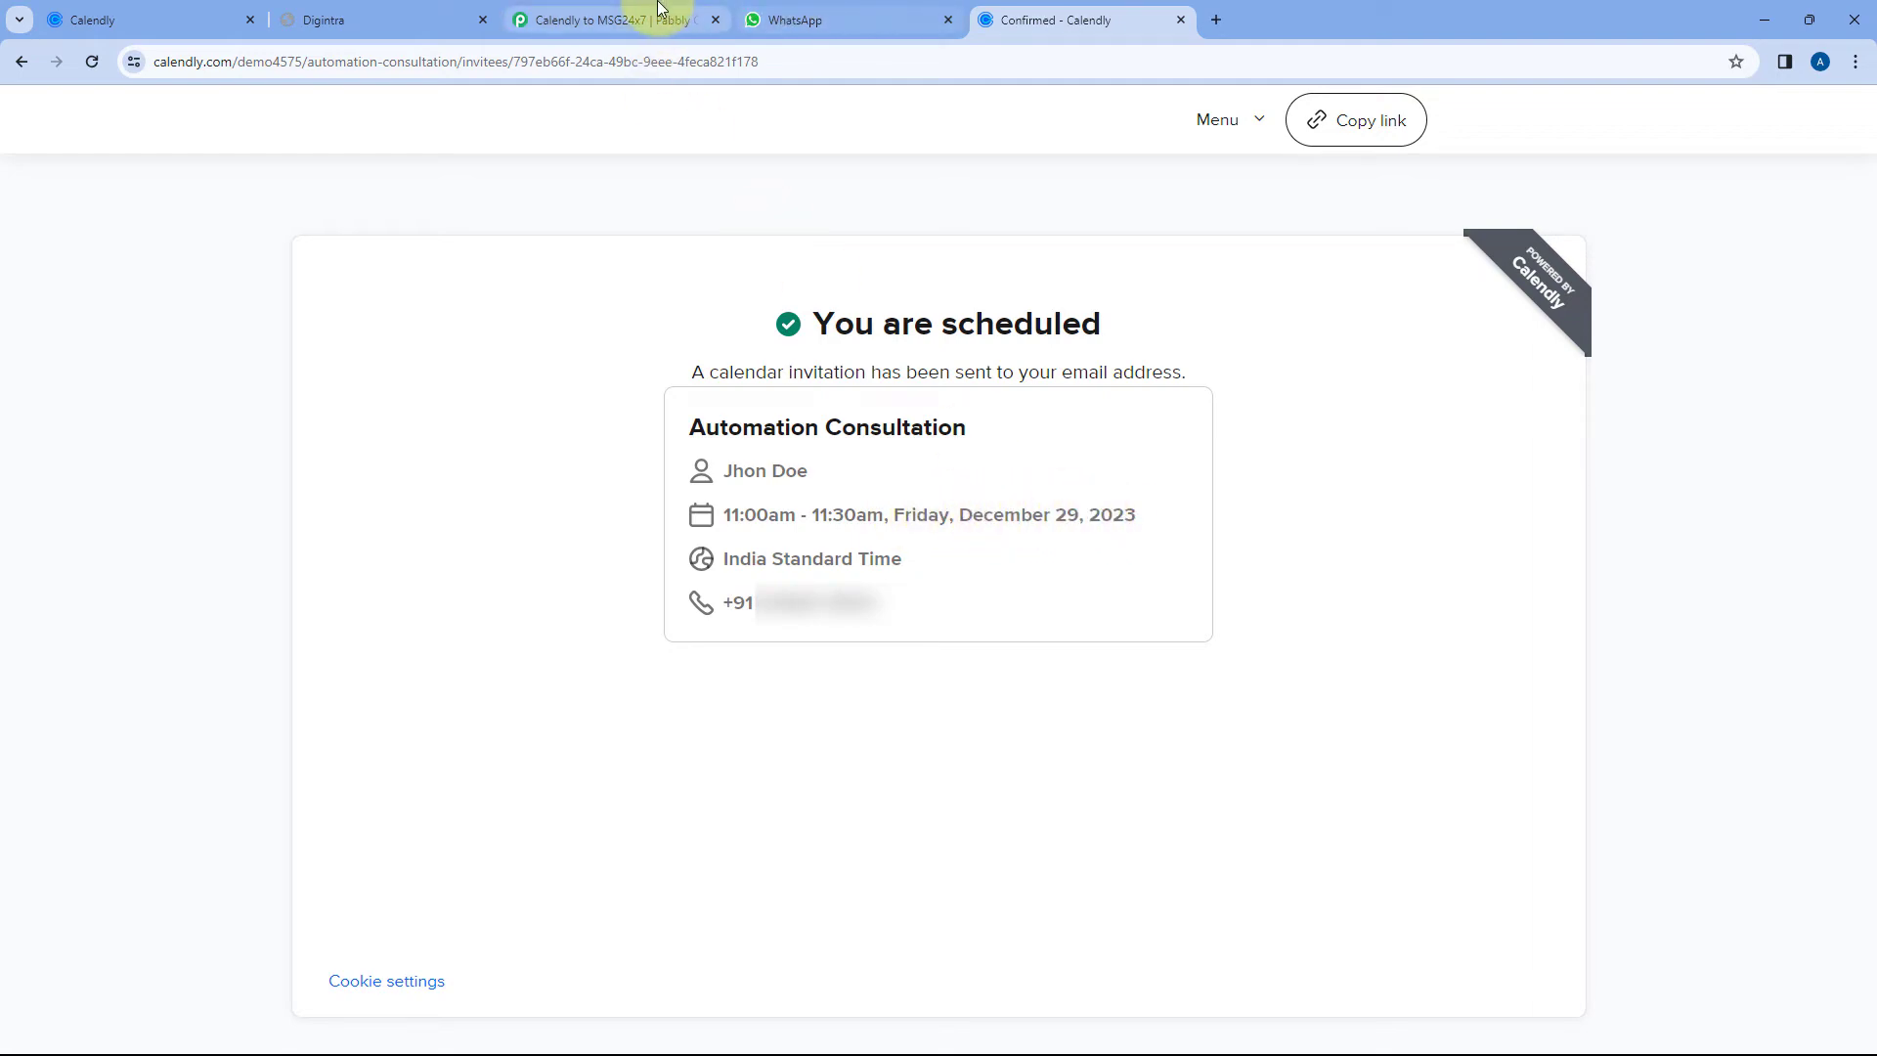
click(616, 20)
scroll(1006, 314, up, 9)
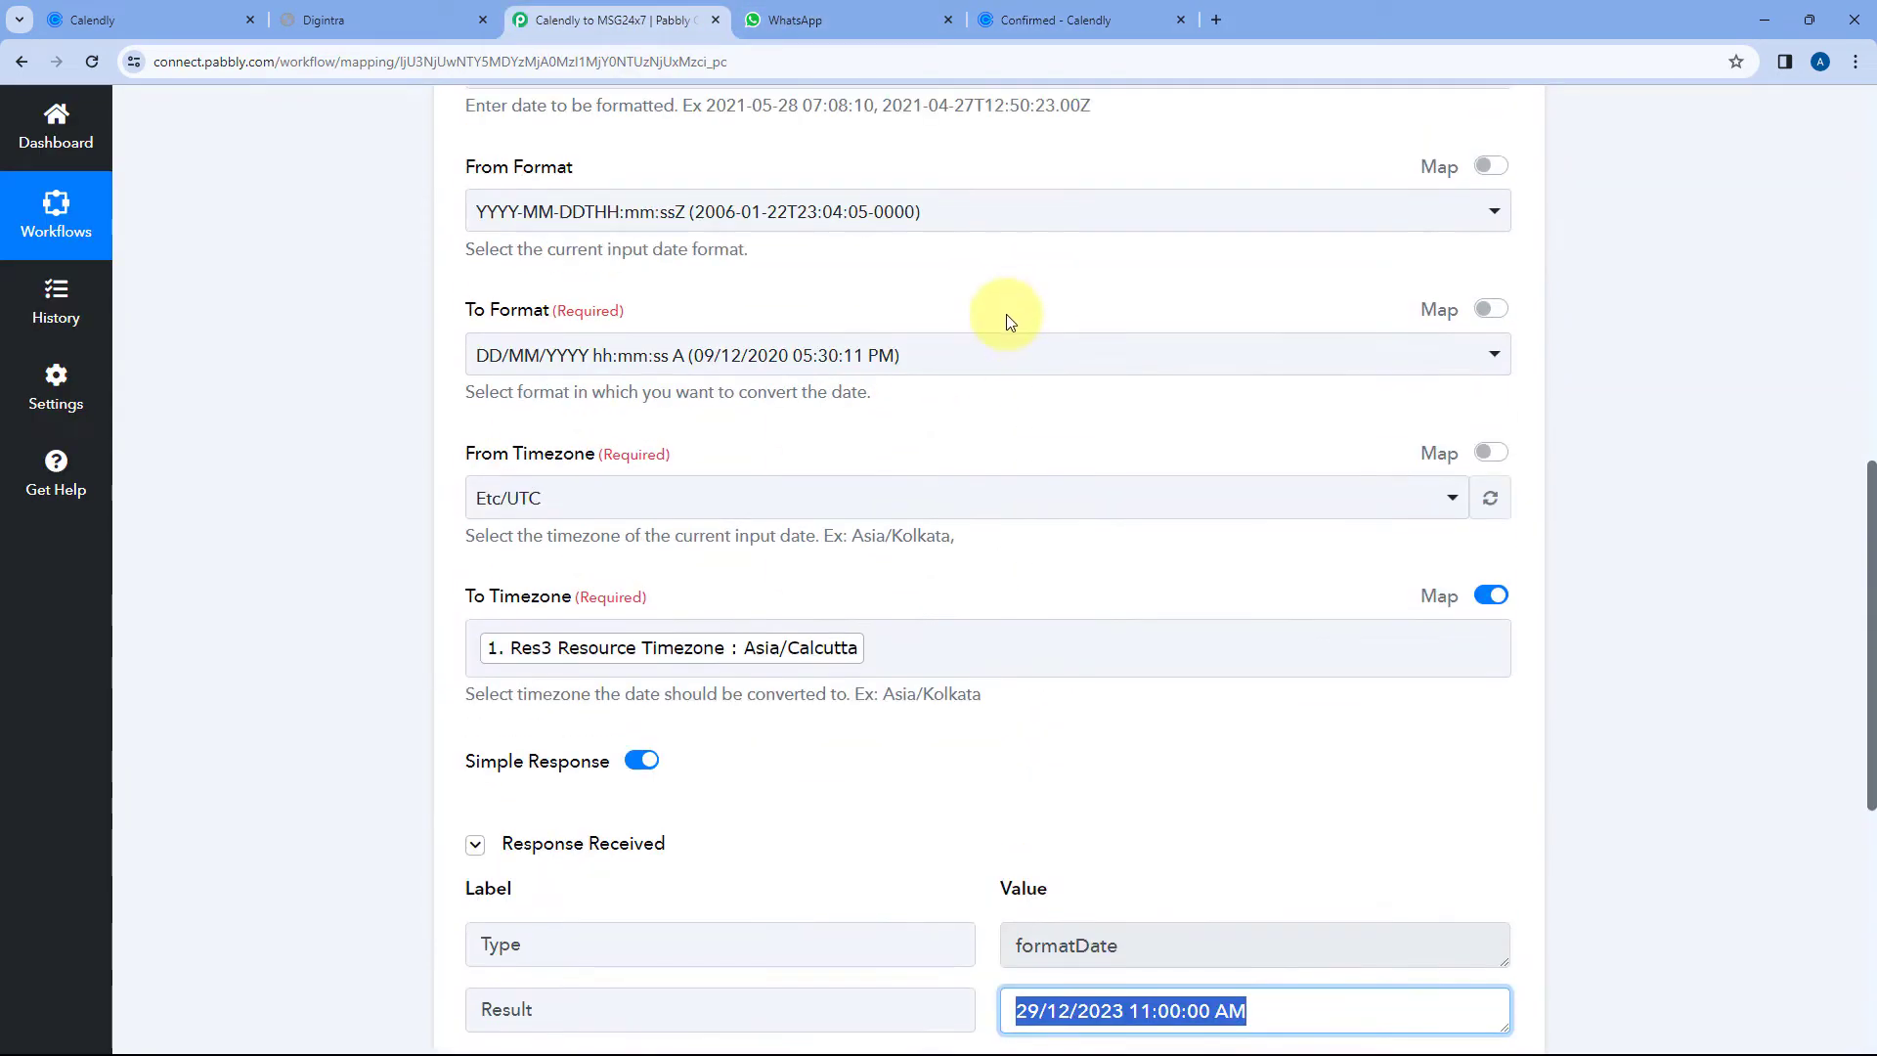
scroll(1003, 327, up, 2)
click(1017, 195)
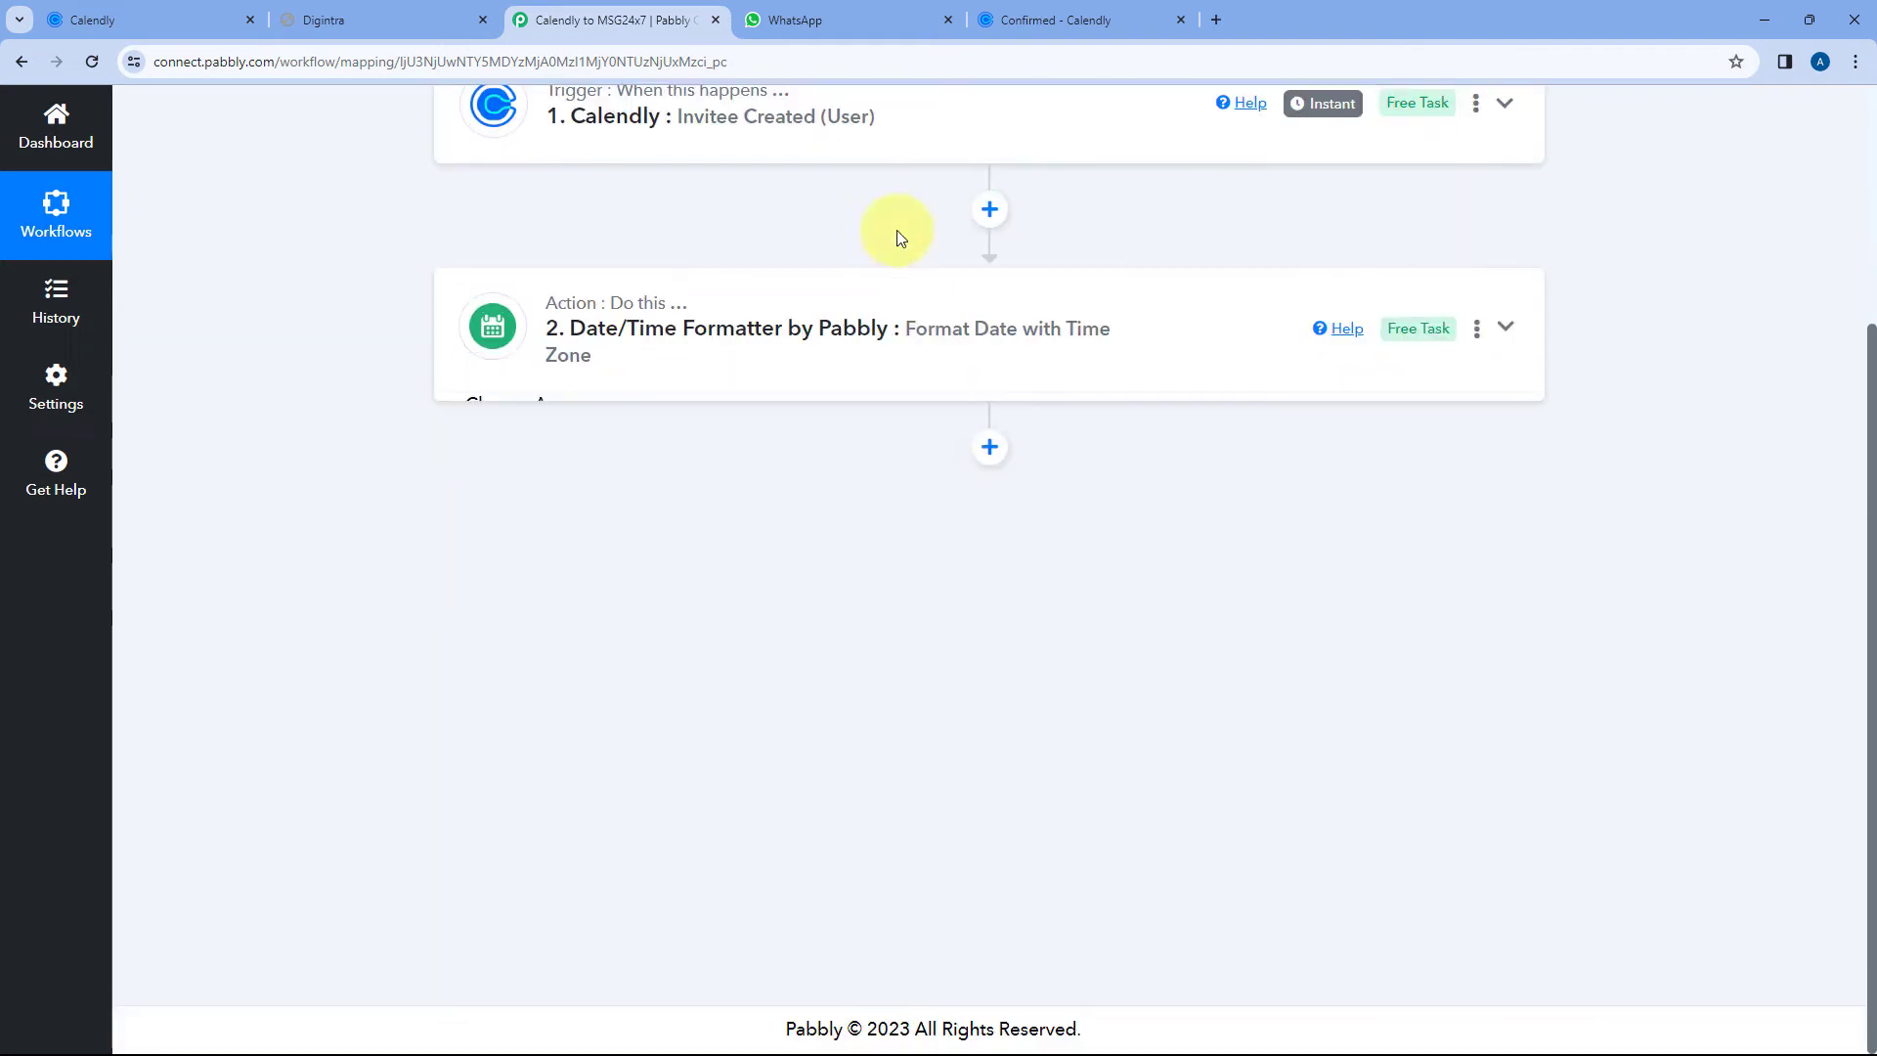
- Add an action after the formatter: search 'Msg', pick MSG24x7 (Official WhatsApp) and Send WhatsApp Template
scroll(880, 321, up, 1)
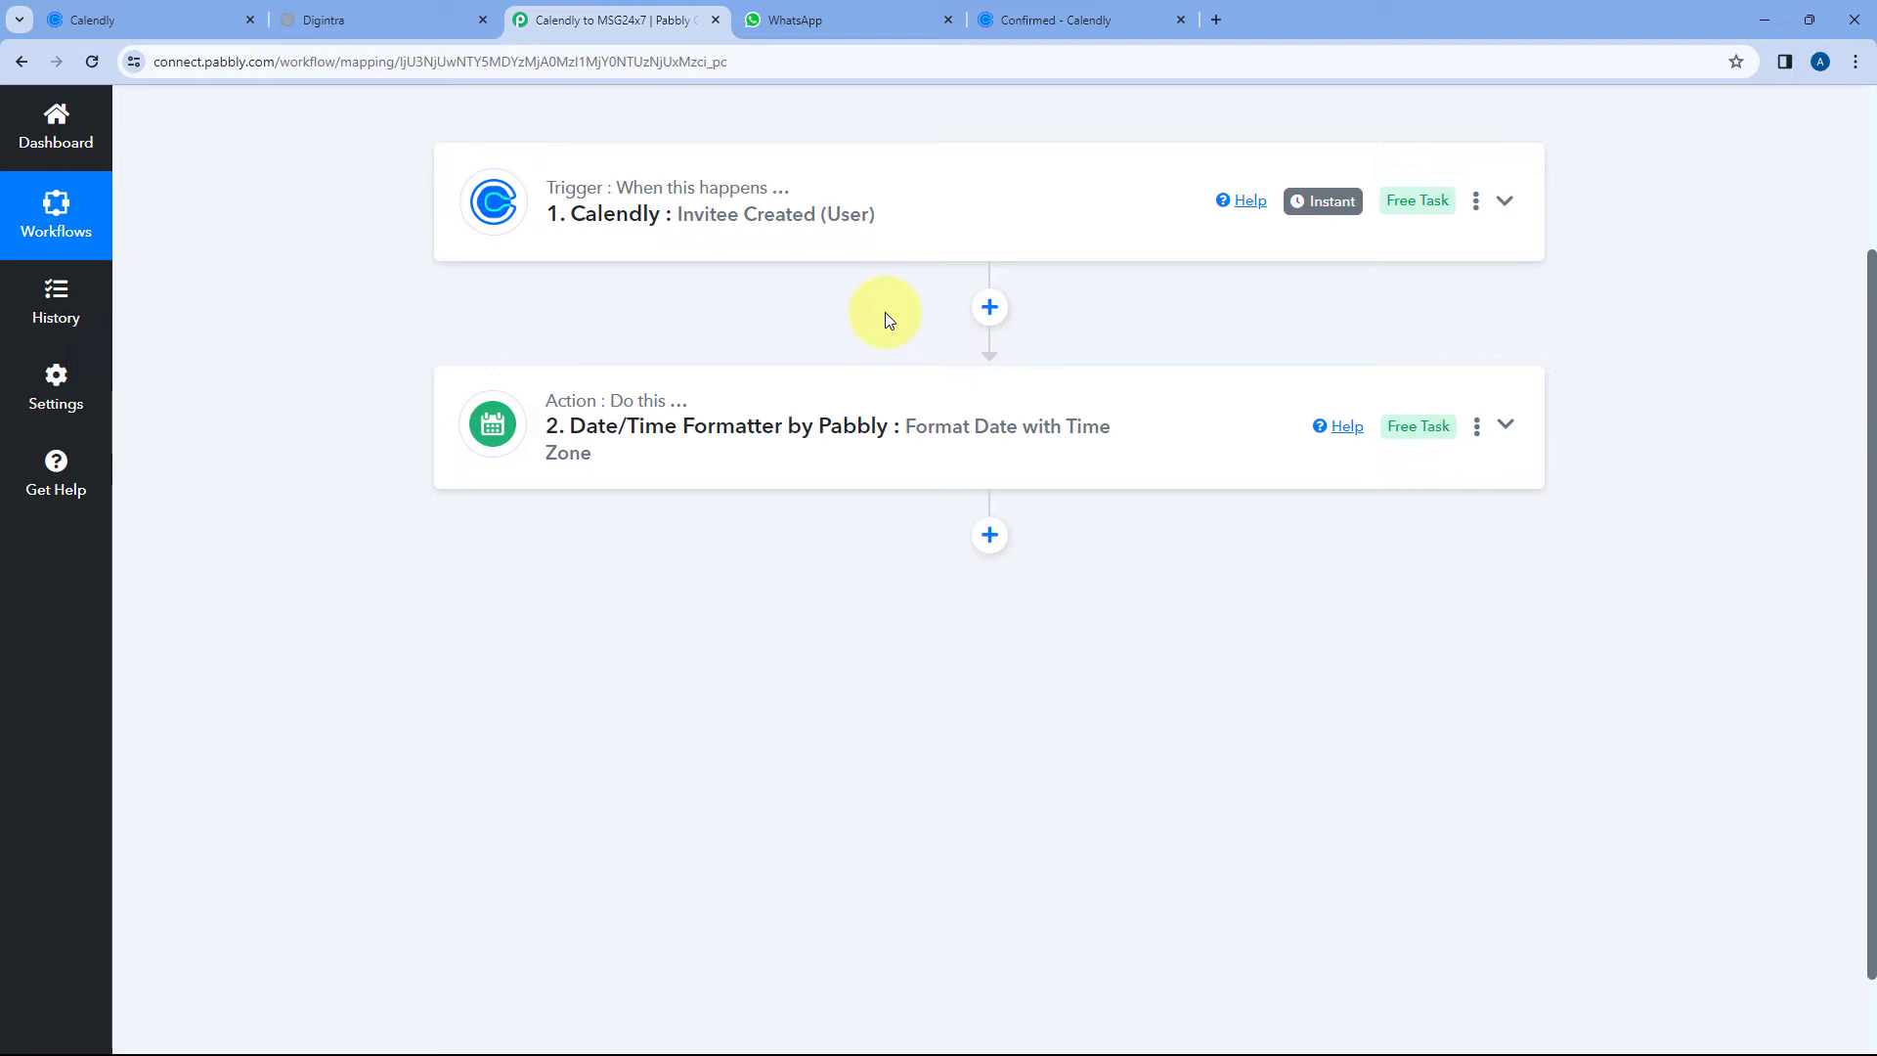
click(989, 539)
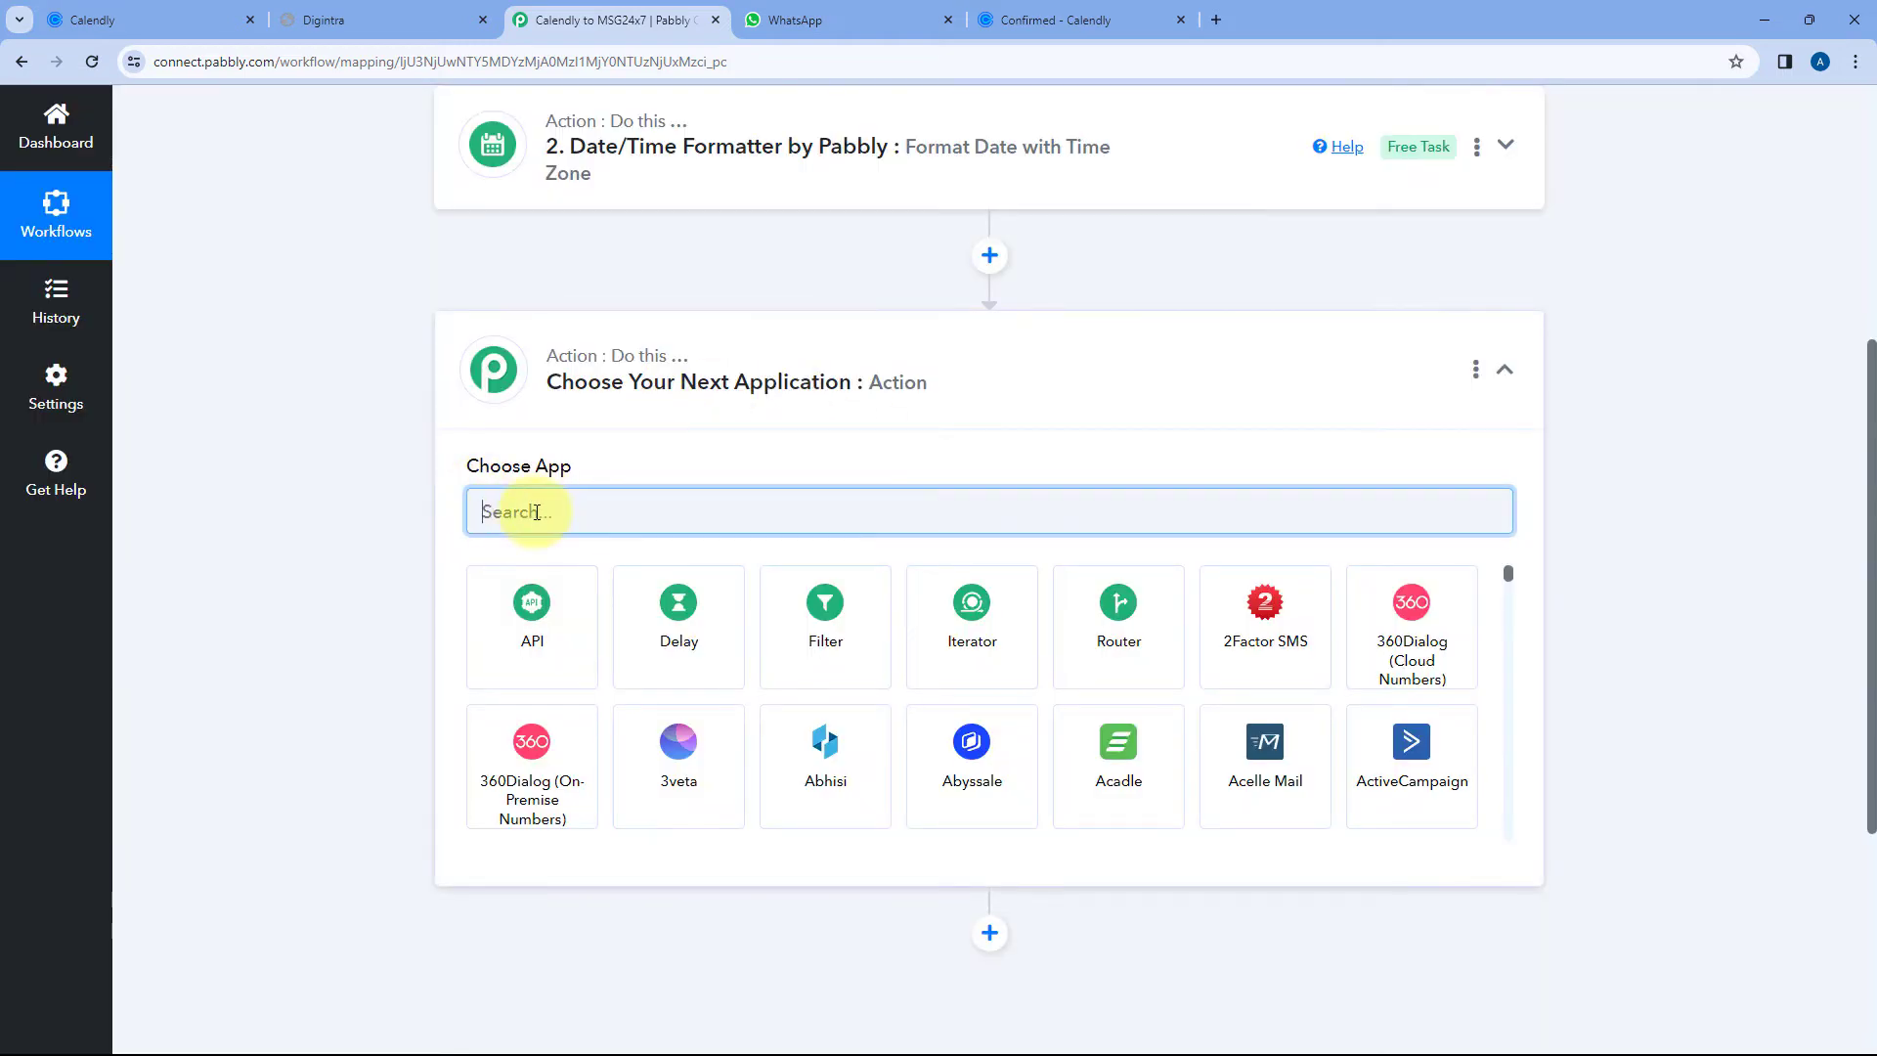
text(Msg)
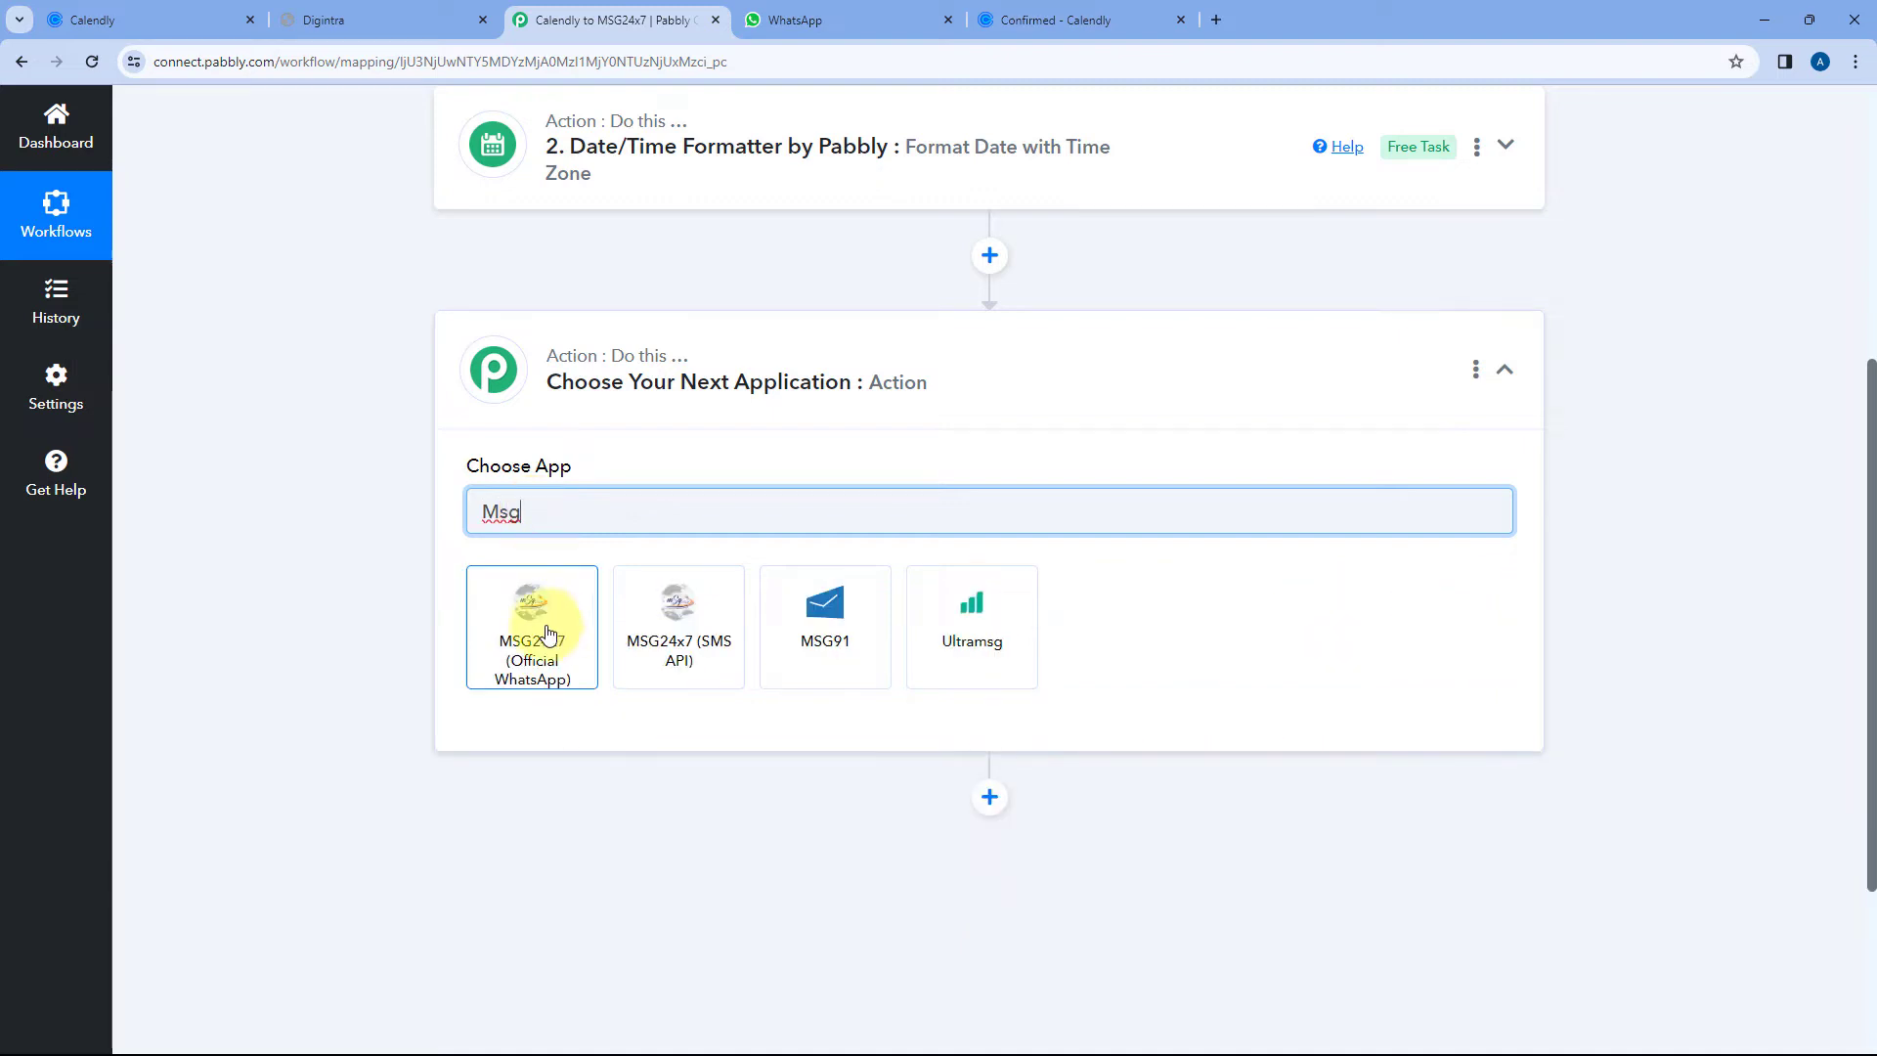
click(535, 613)
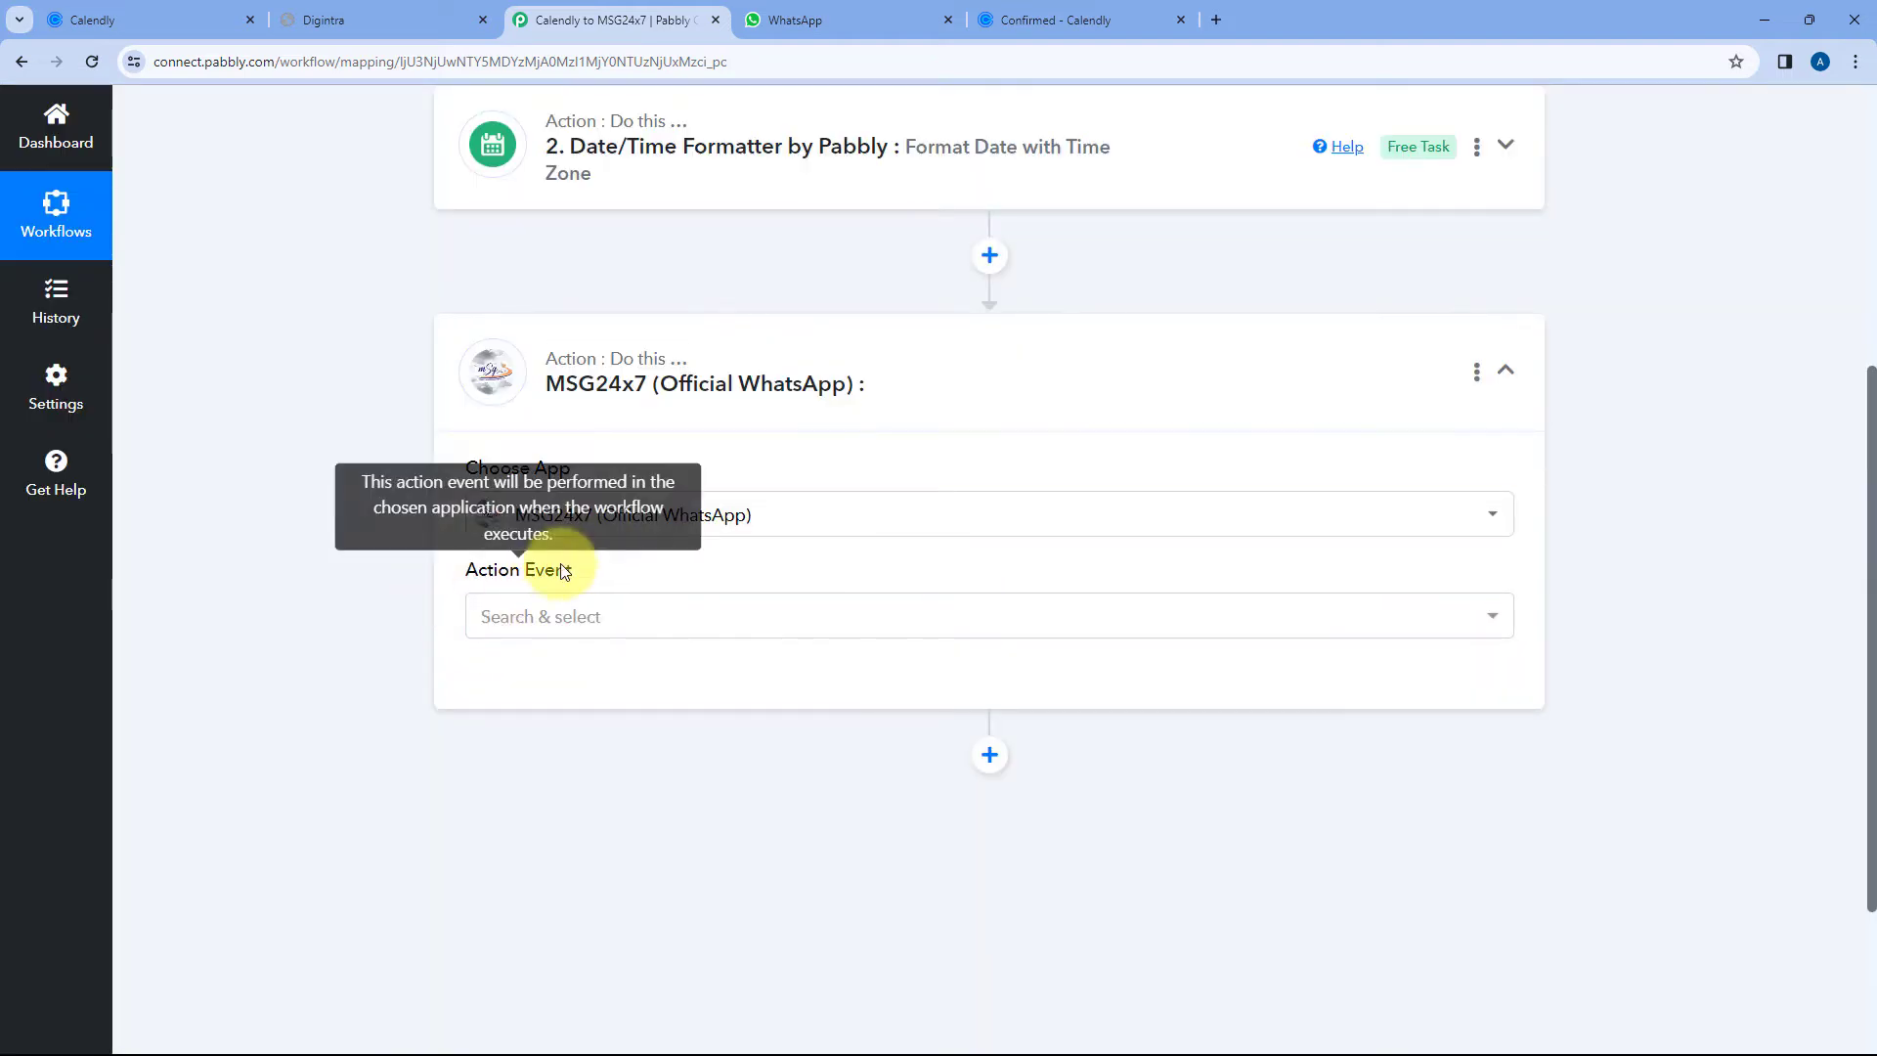
click(620, 615)
scroll(385, 597, down, 2)
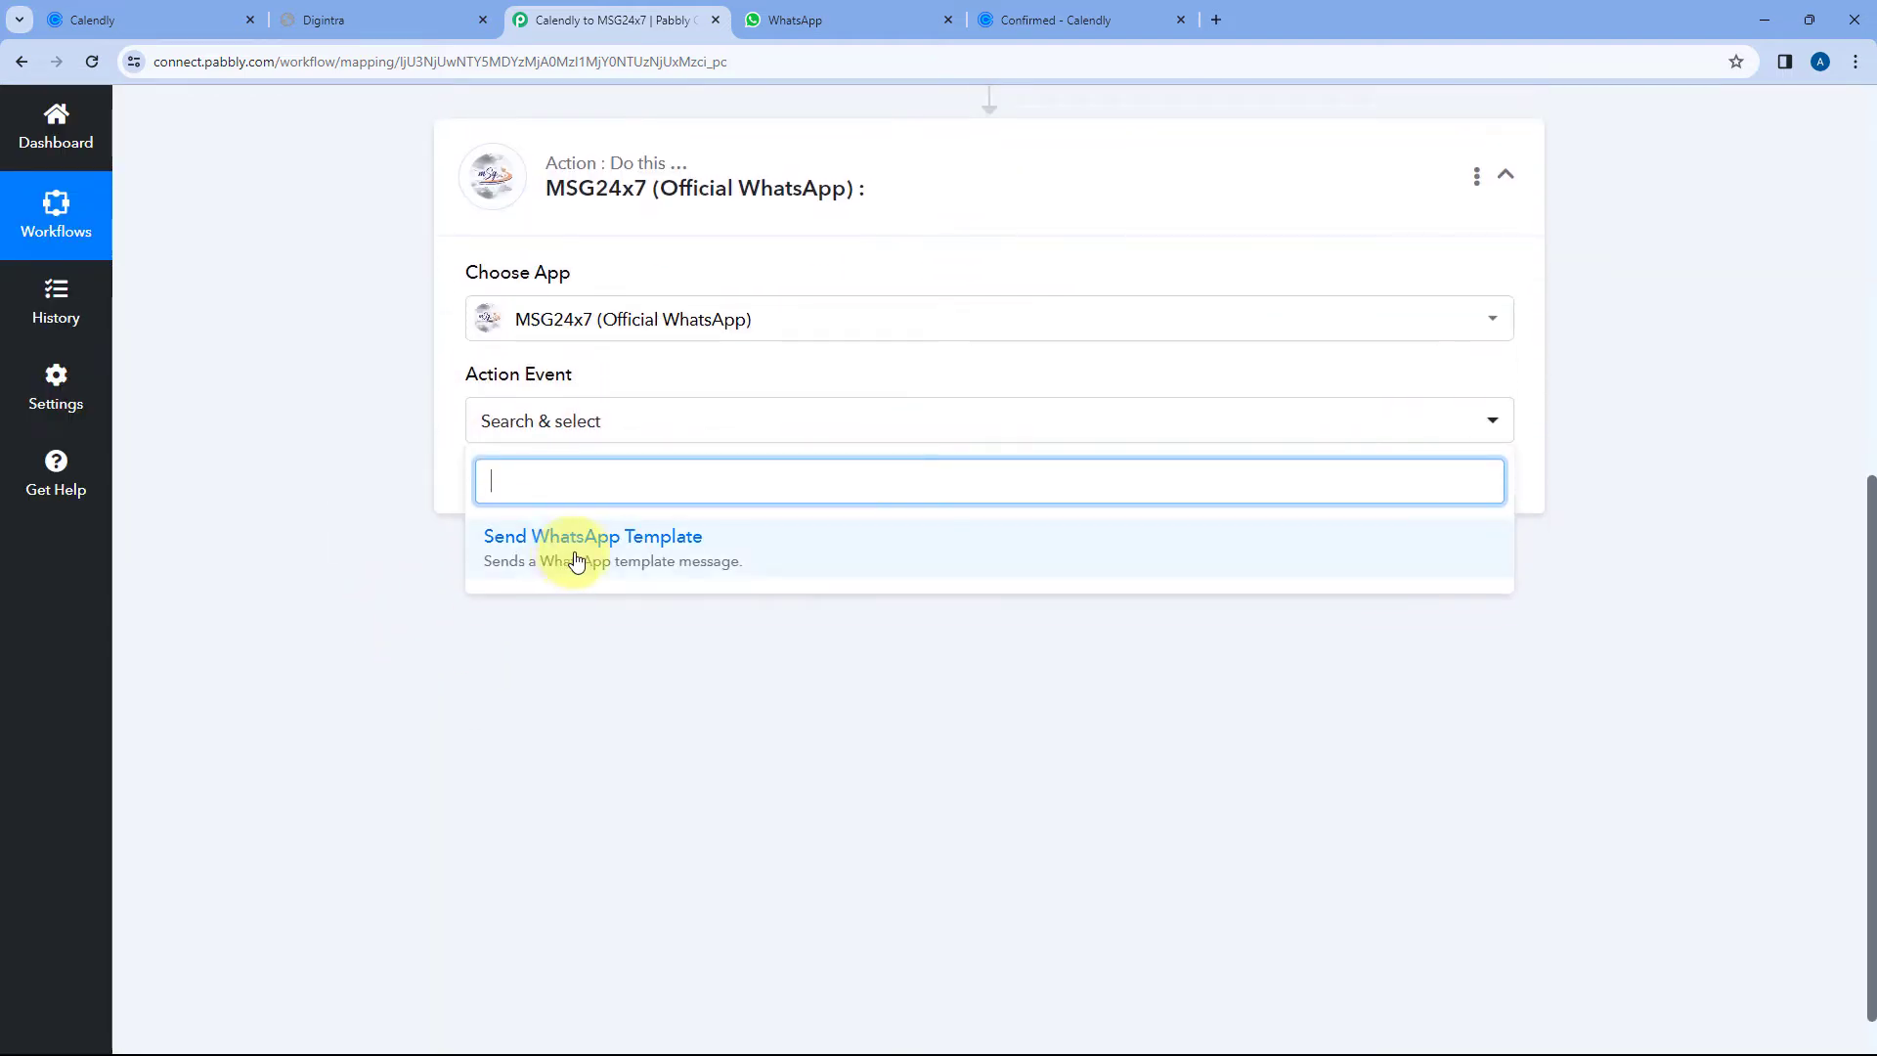
click(695, 549)
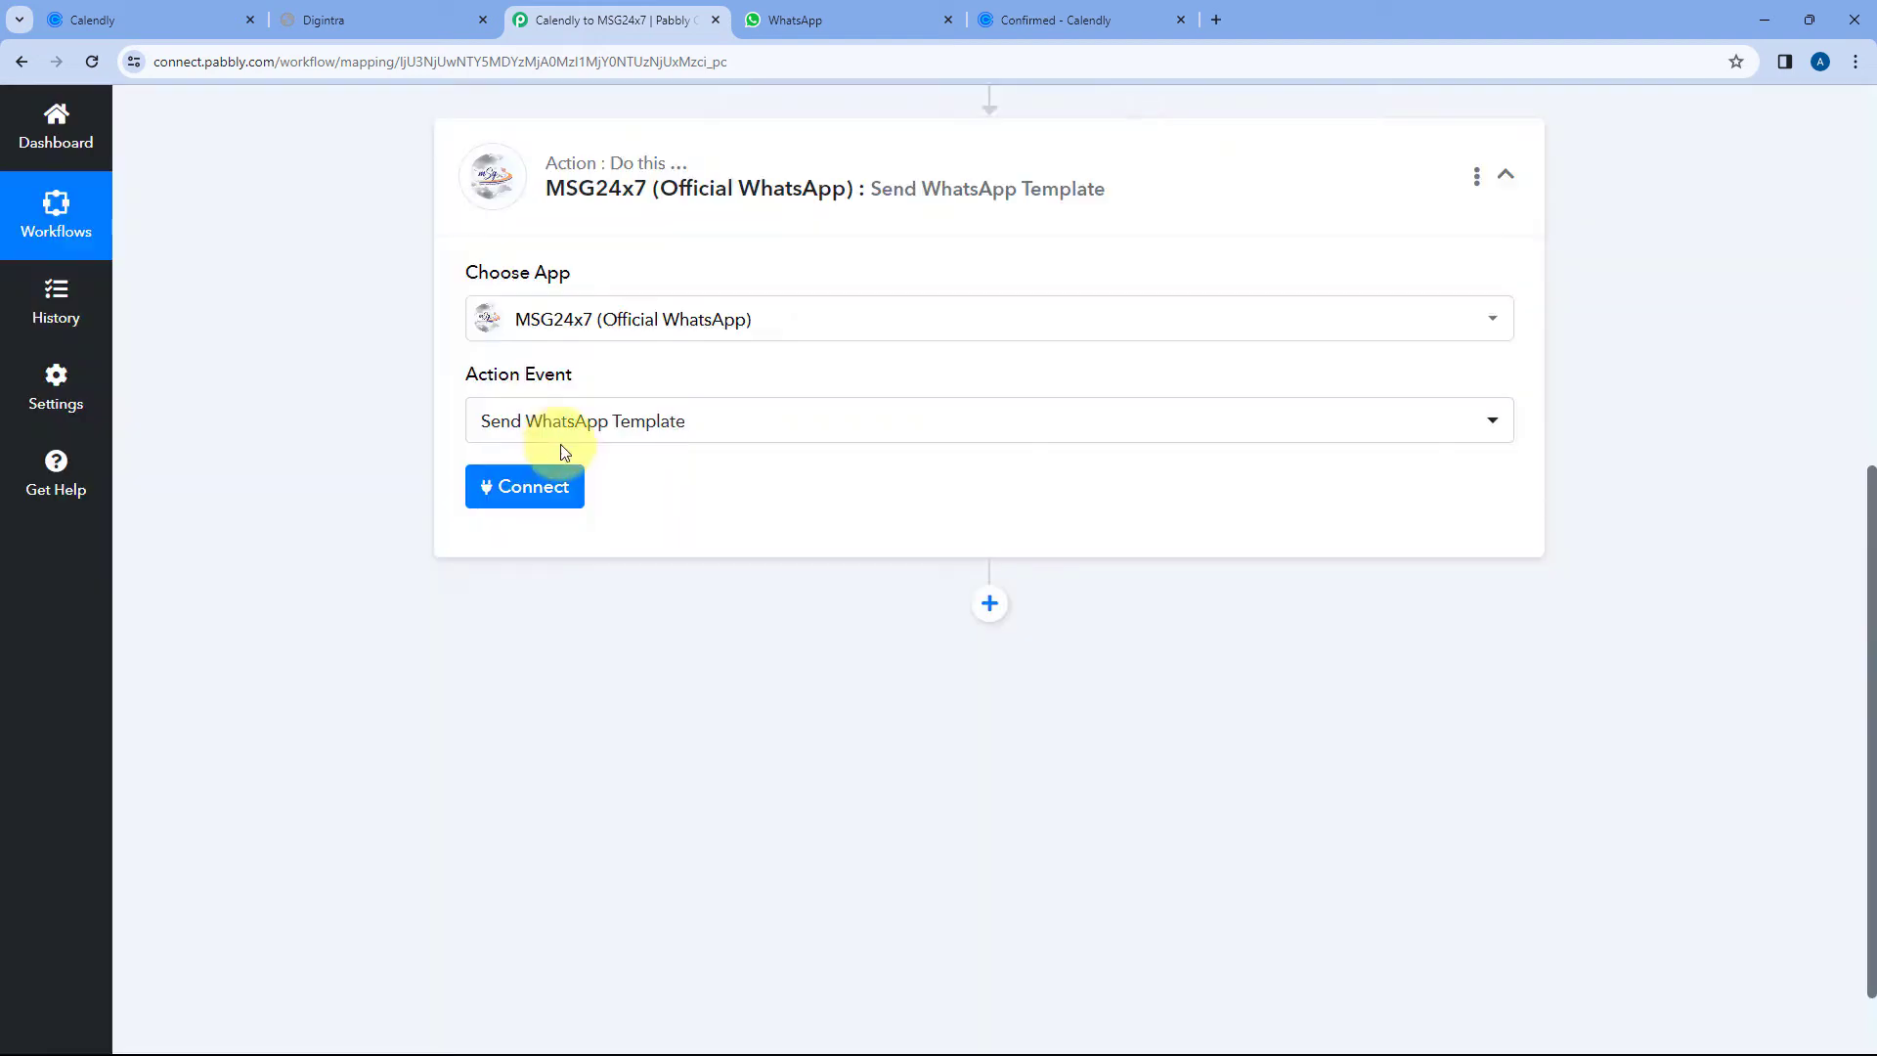
- Start a new MSG24x7 account connection with Add New Connection, then go to the Digintra dashboard
click(561, 481)
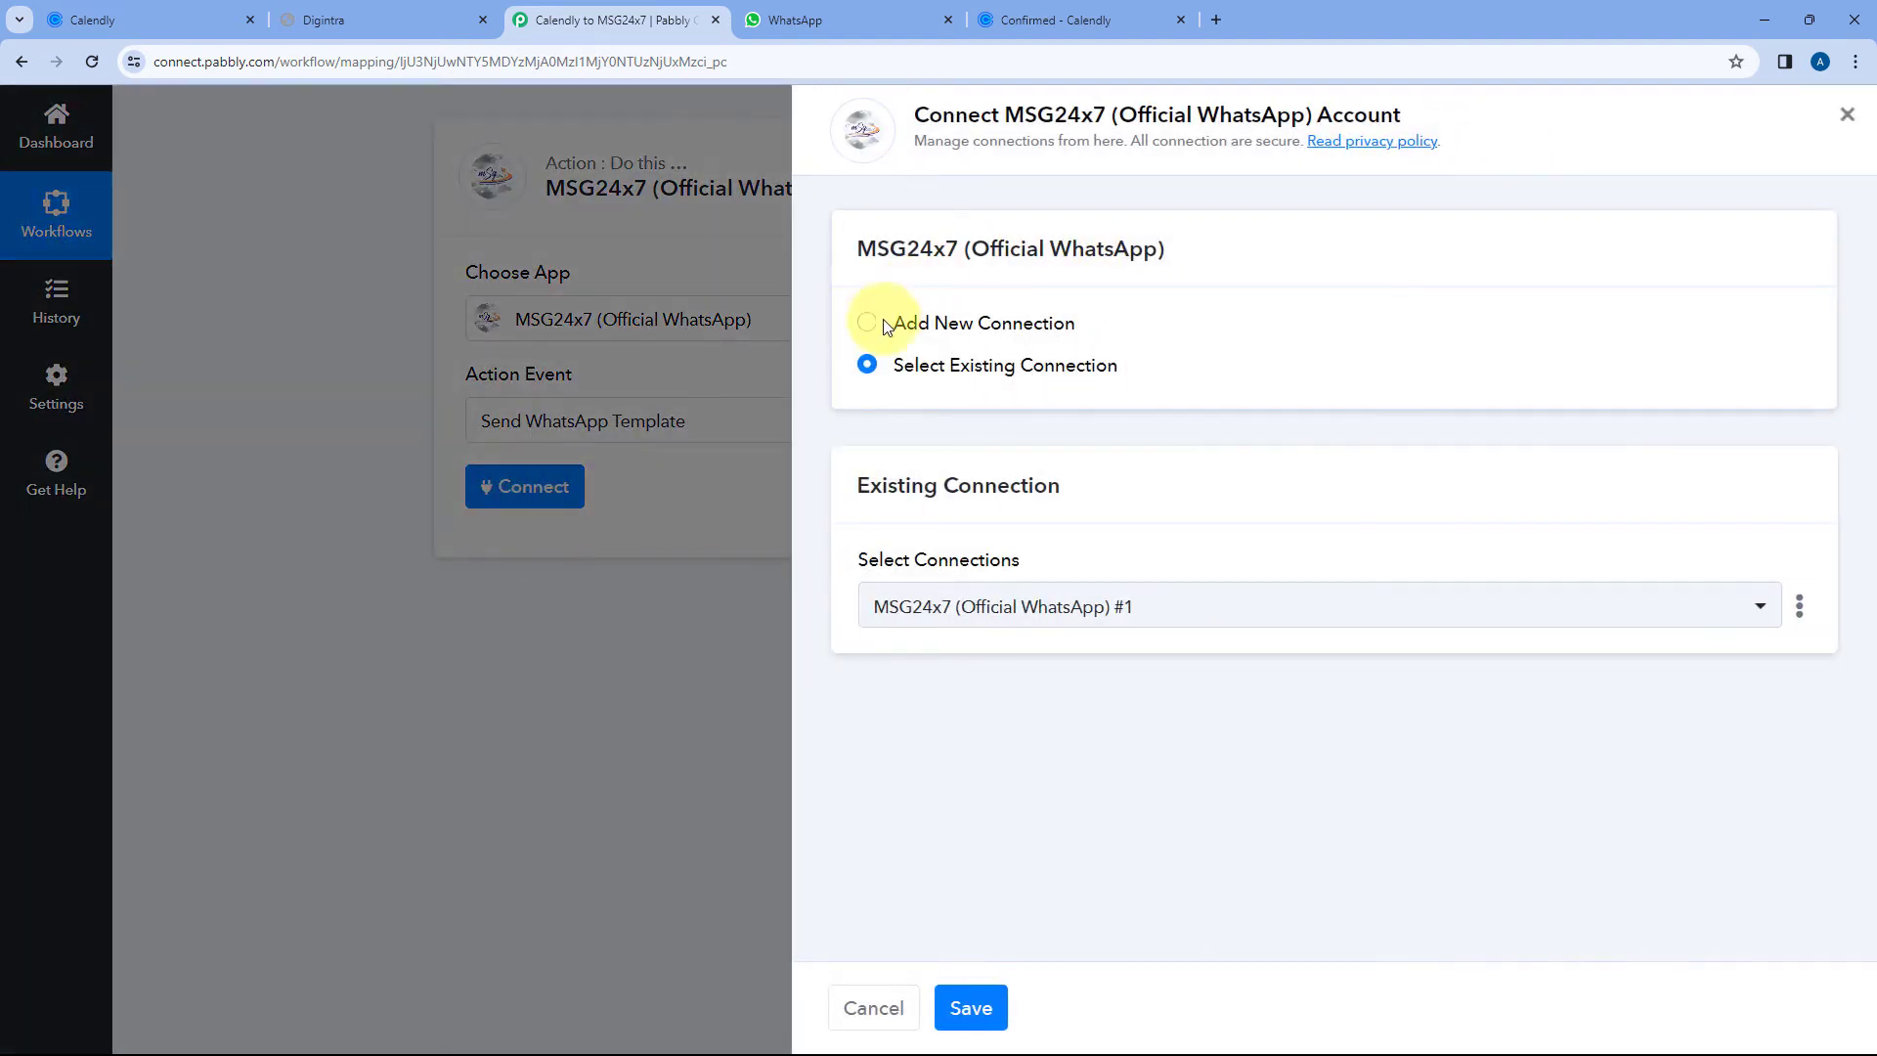
click(883, 323)
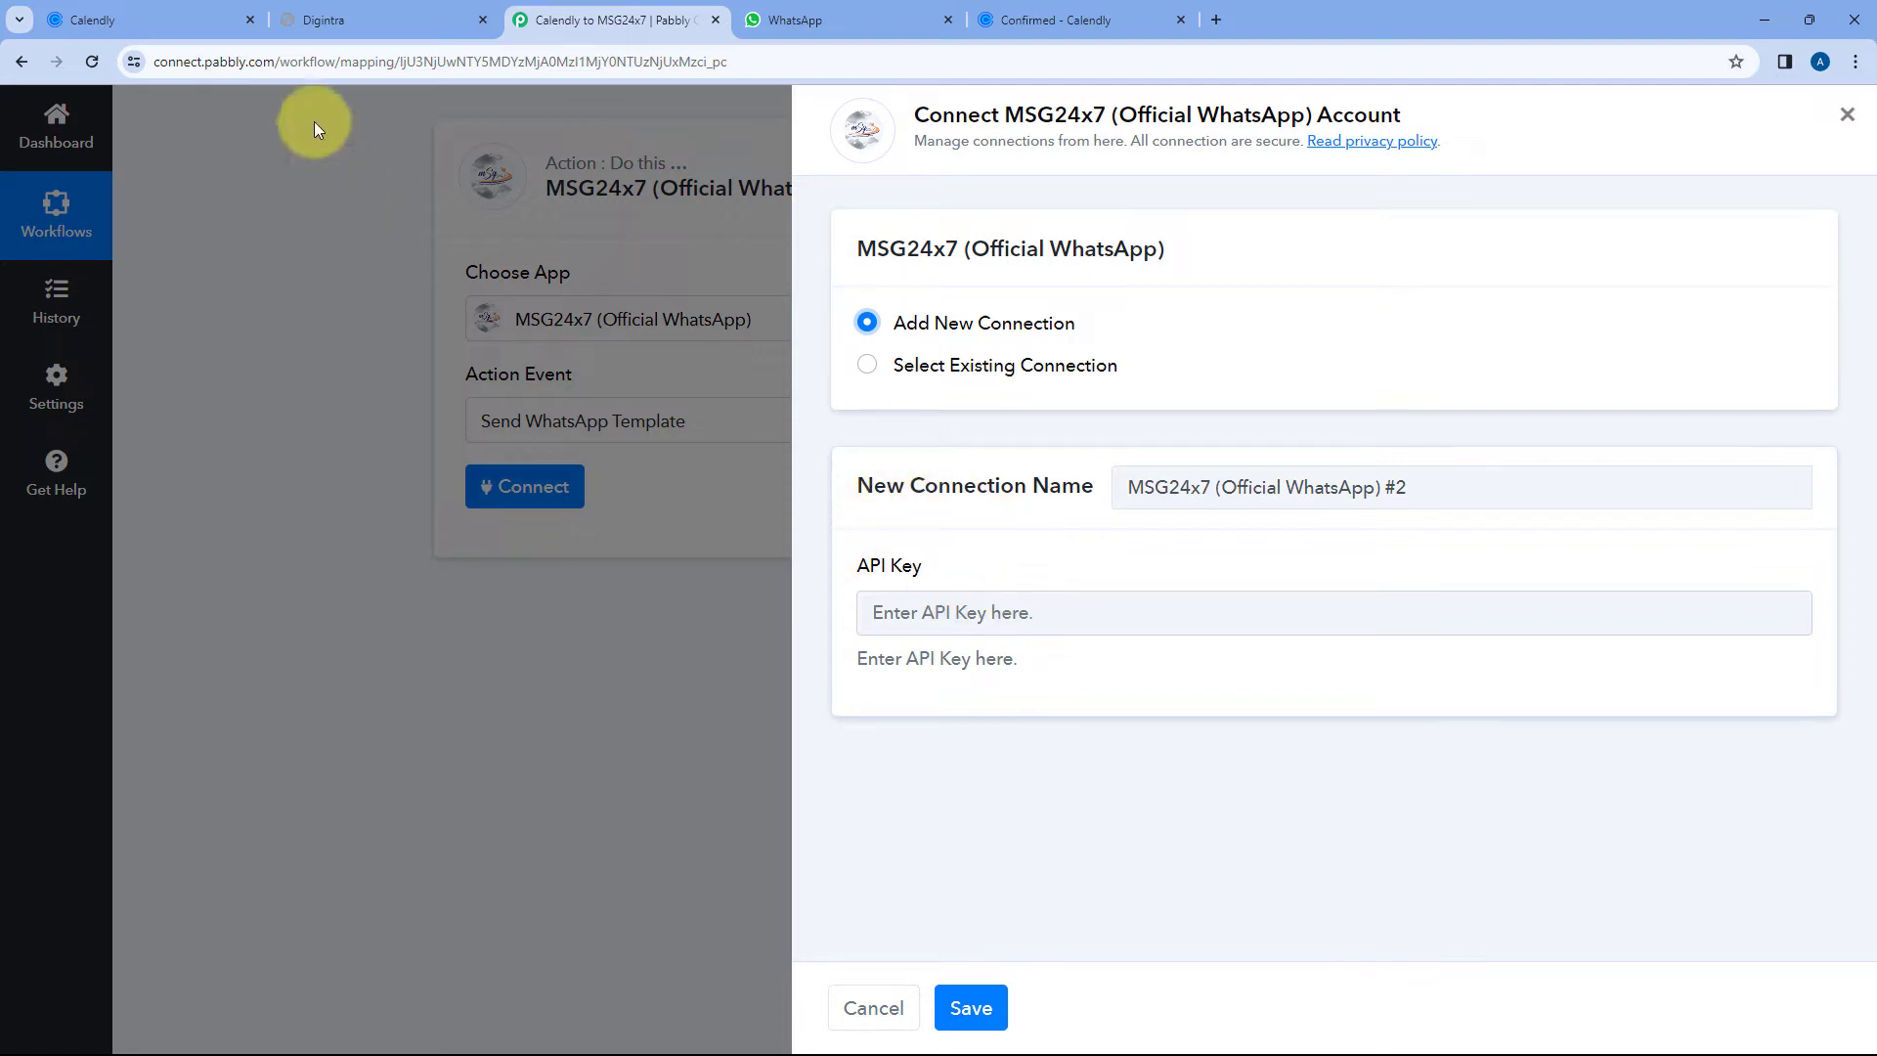
click(375, 17)
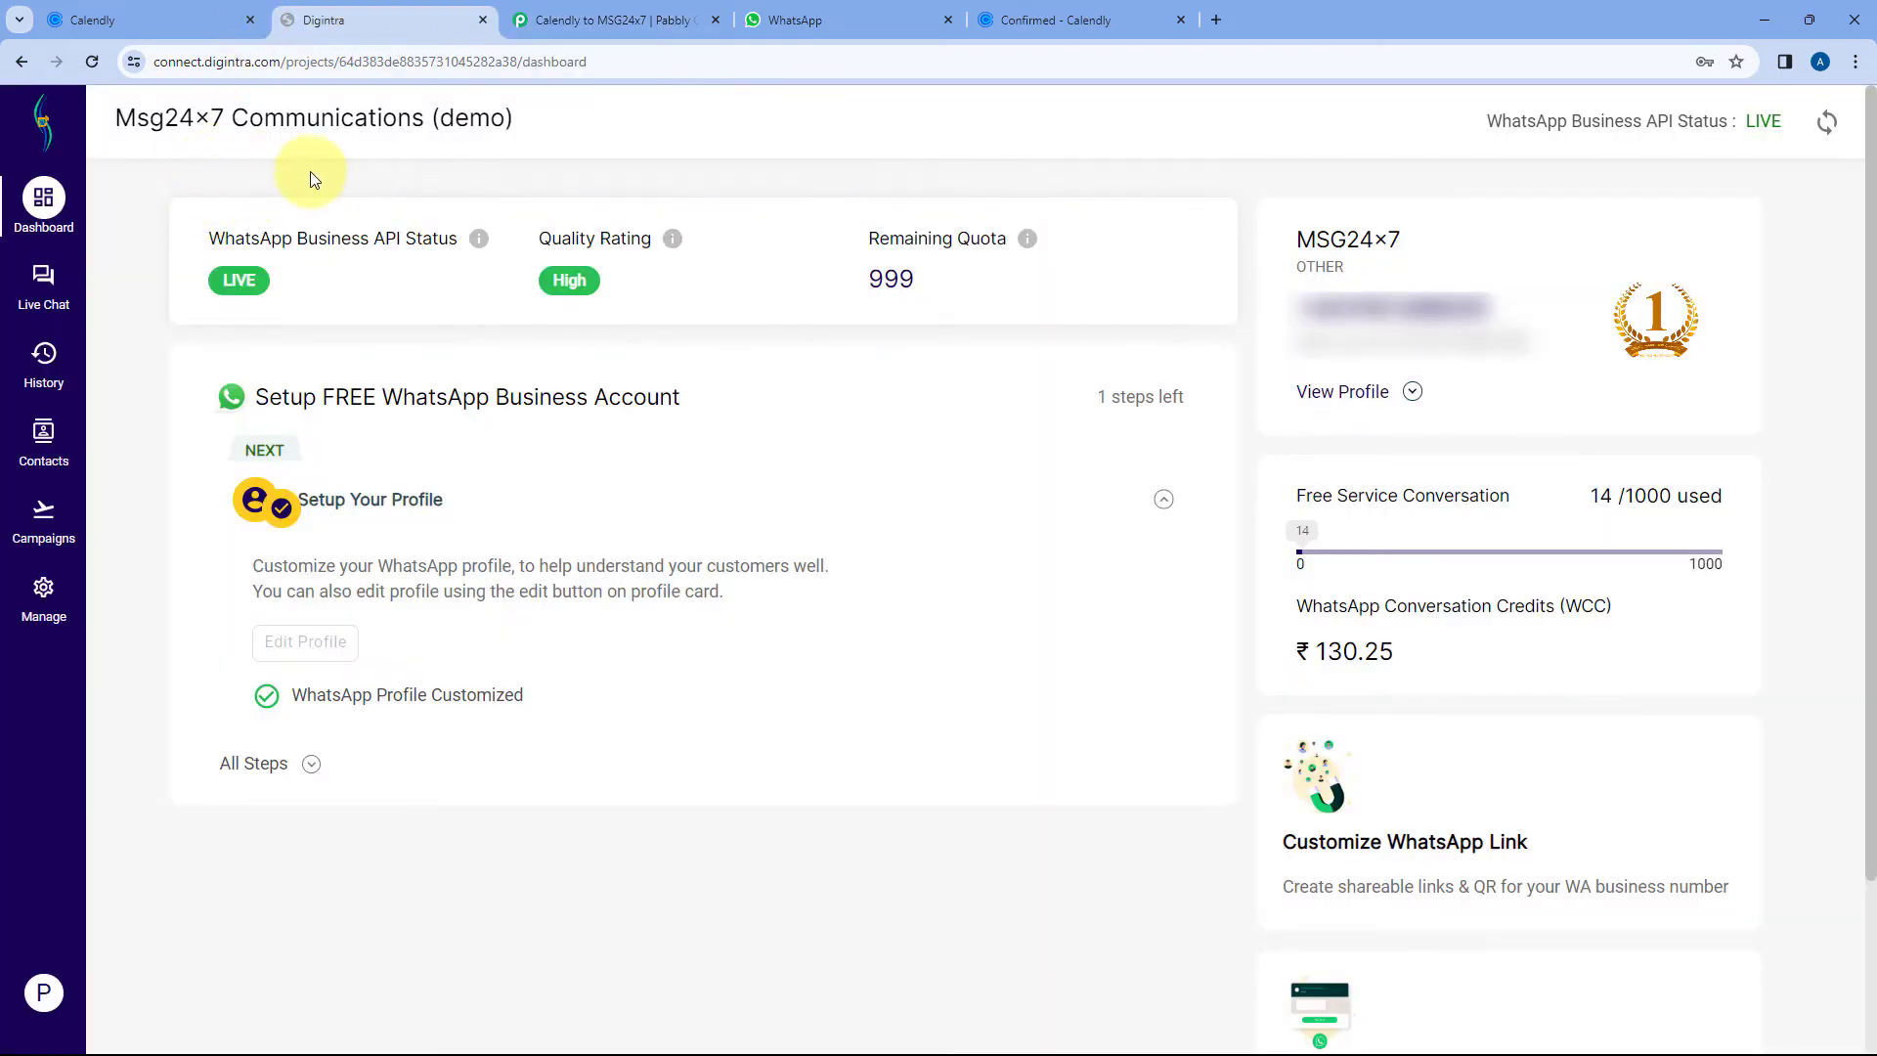
- Copy the API key from Digintra's Manage > API Key page and return to Pabbly
click(46, 588)
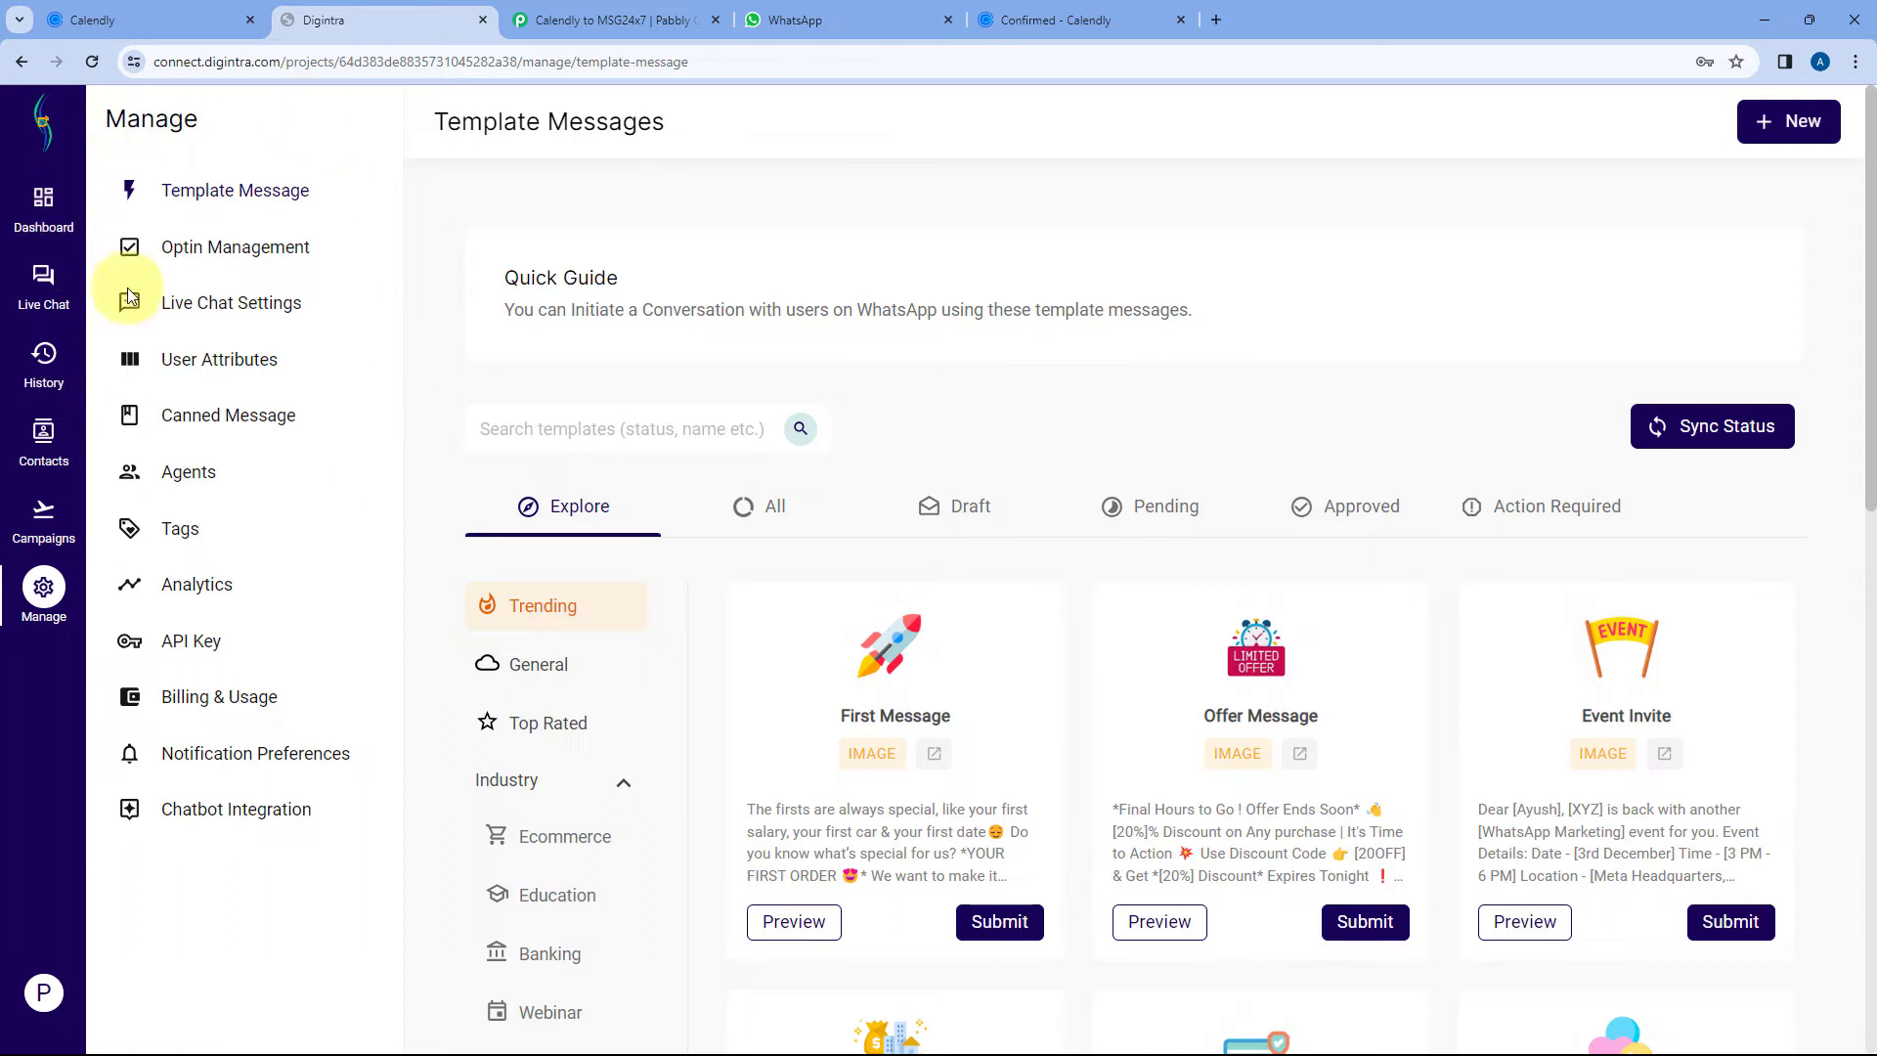
click(194, 643)
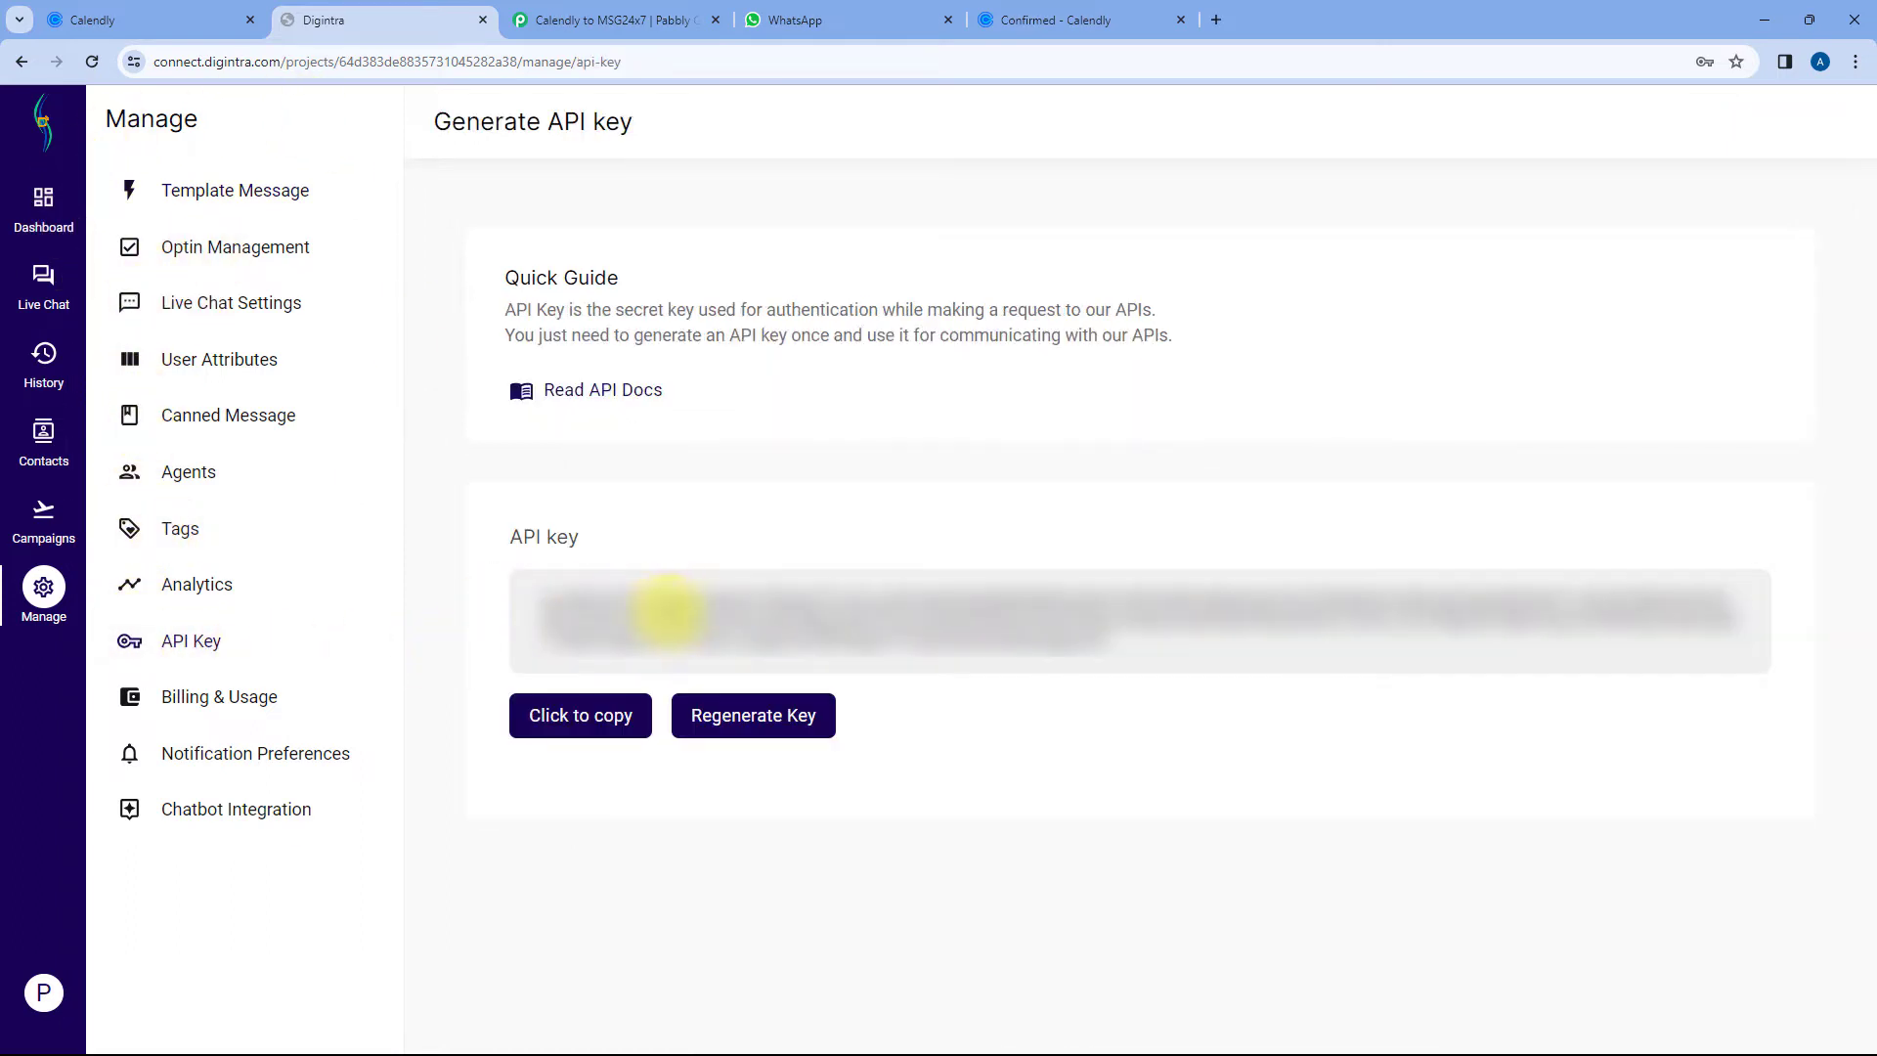
click(553, 733)
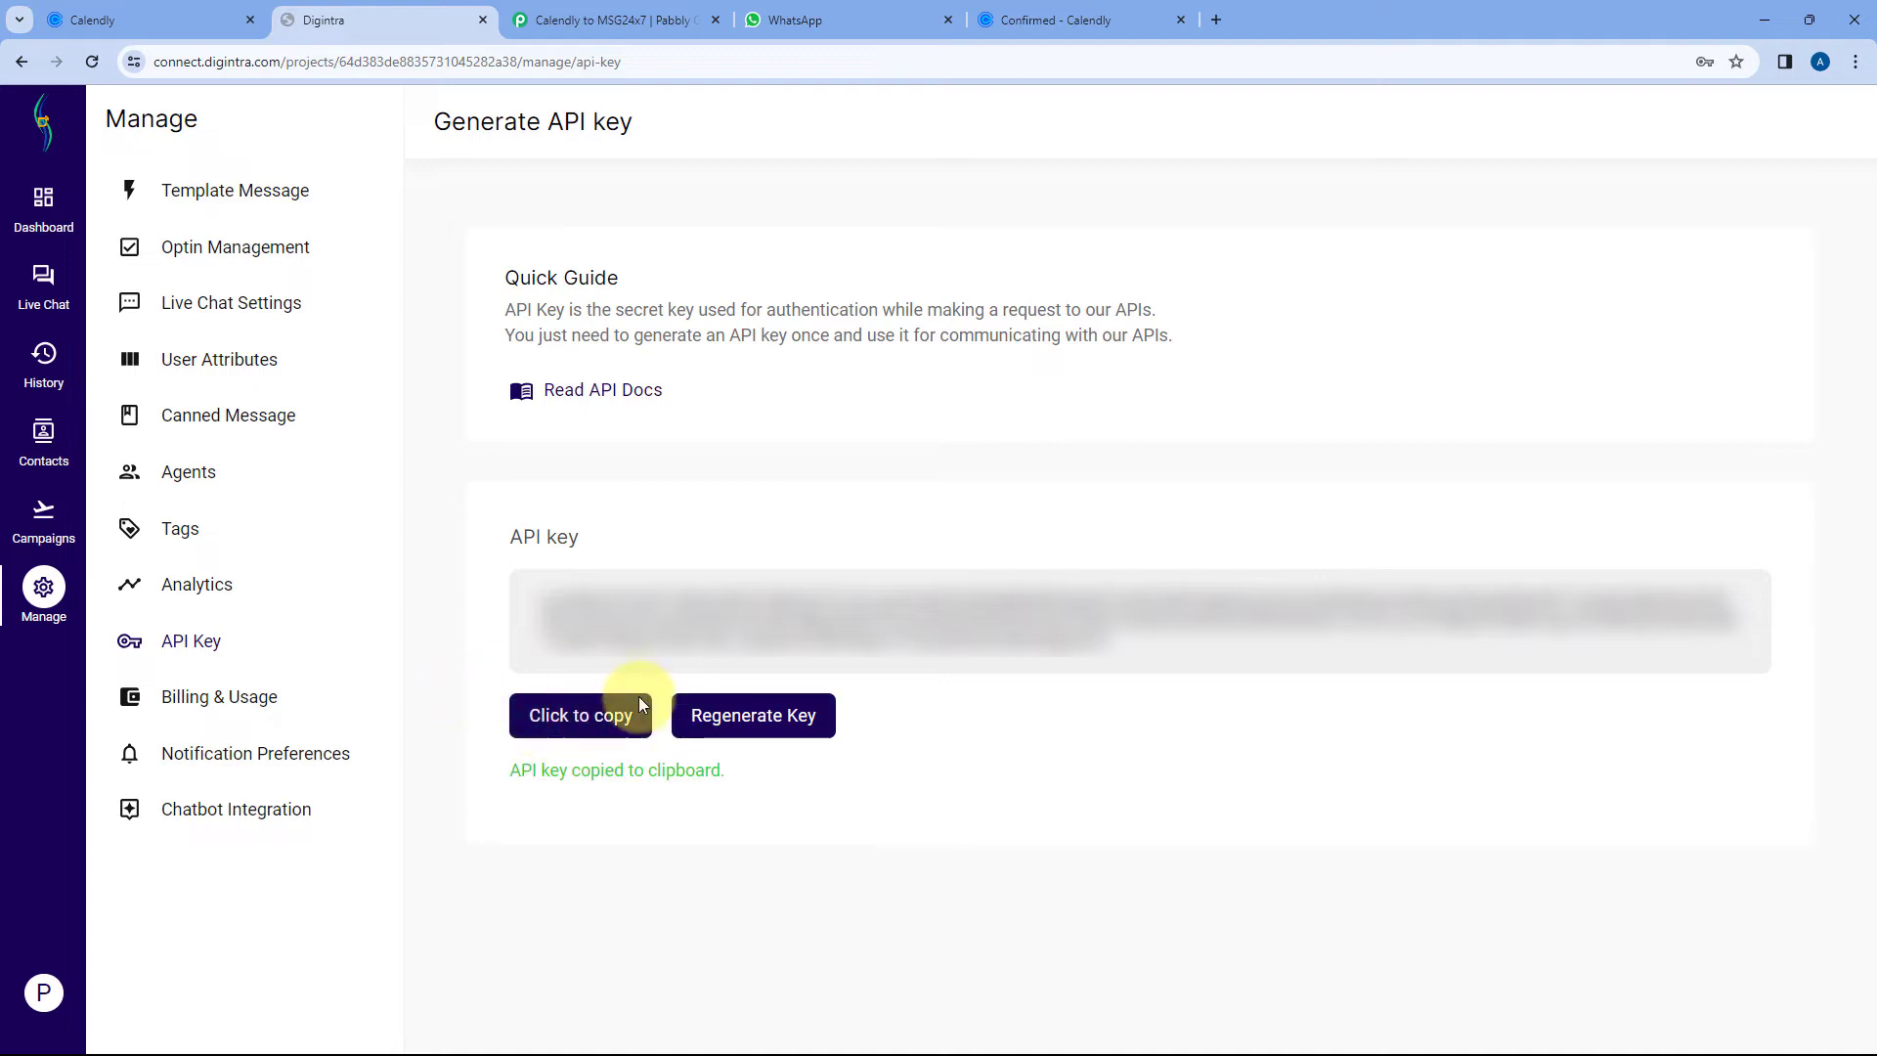
click(576, 20)
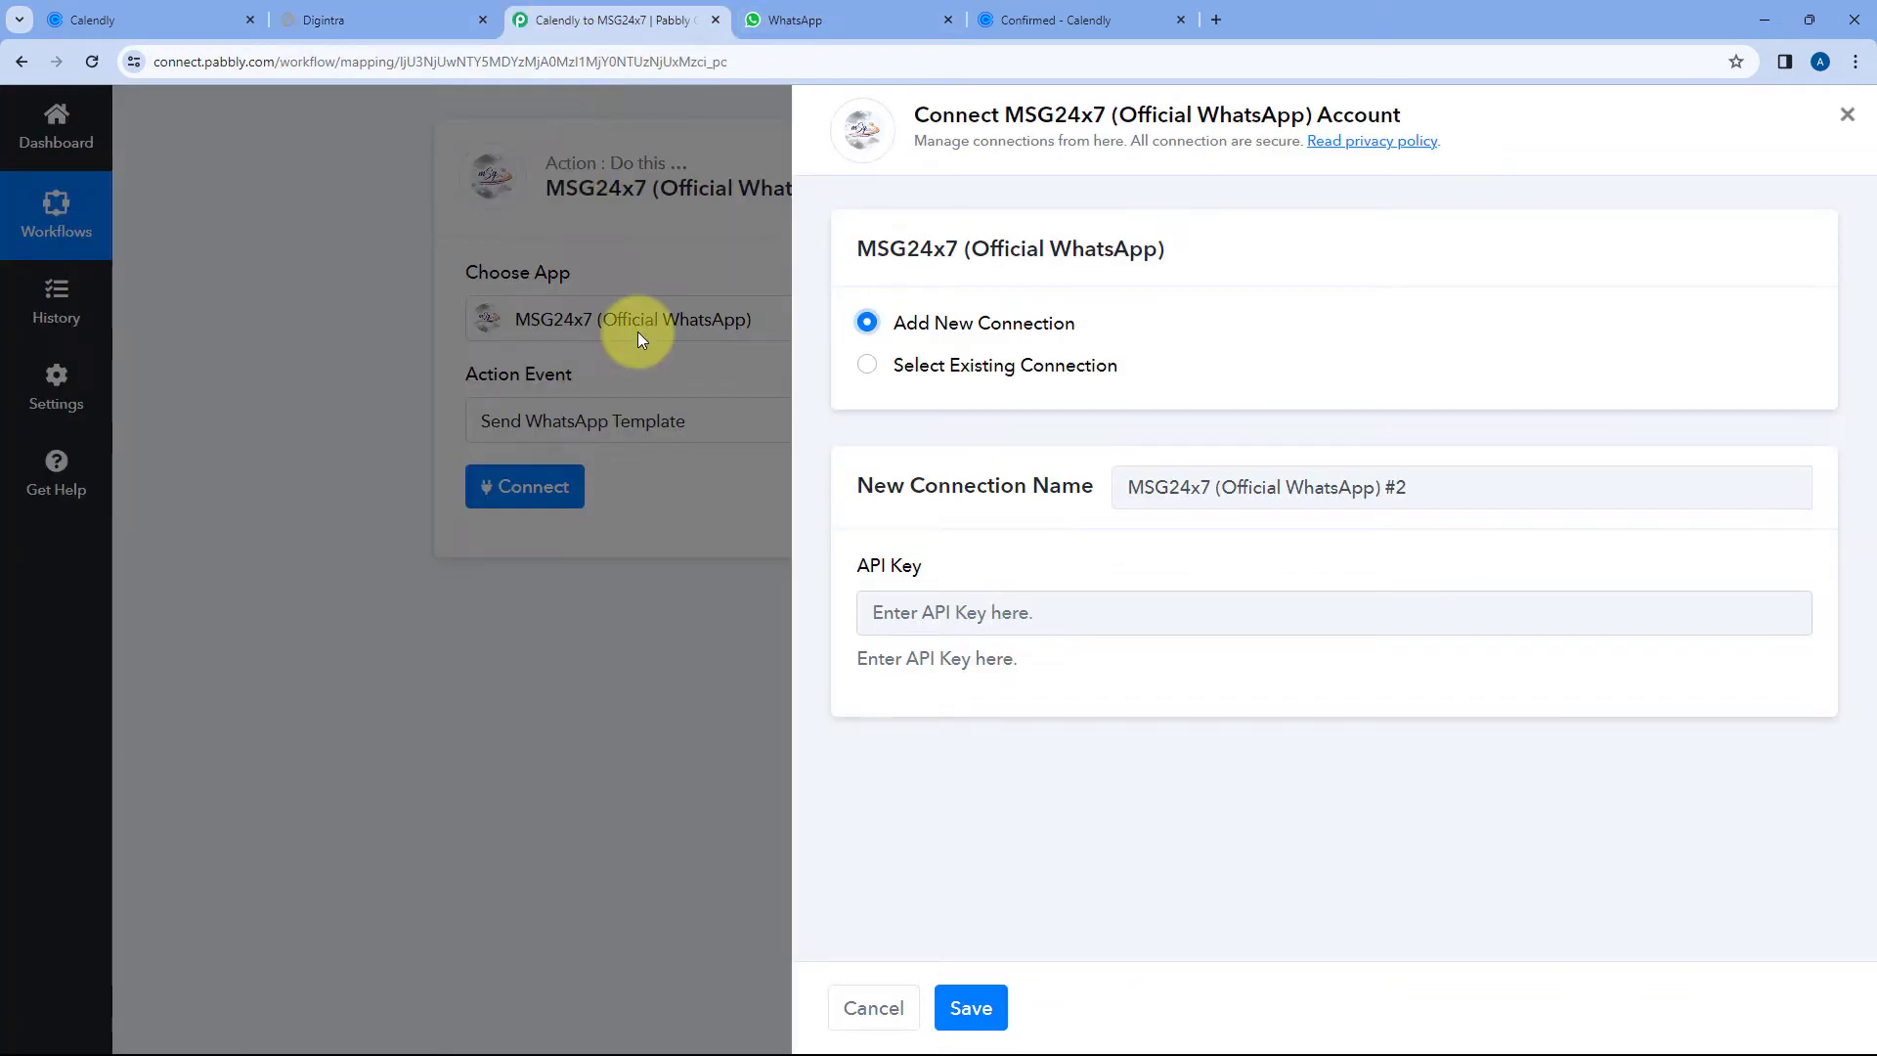
- Paste the API key into the MSG24x7 connection and save it, then return to Digintra
right_click(906, 608)
click(952, 796)
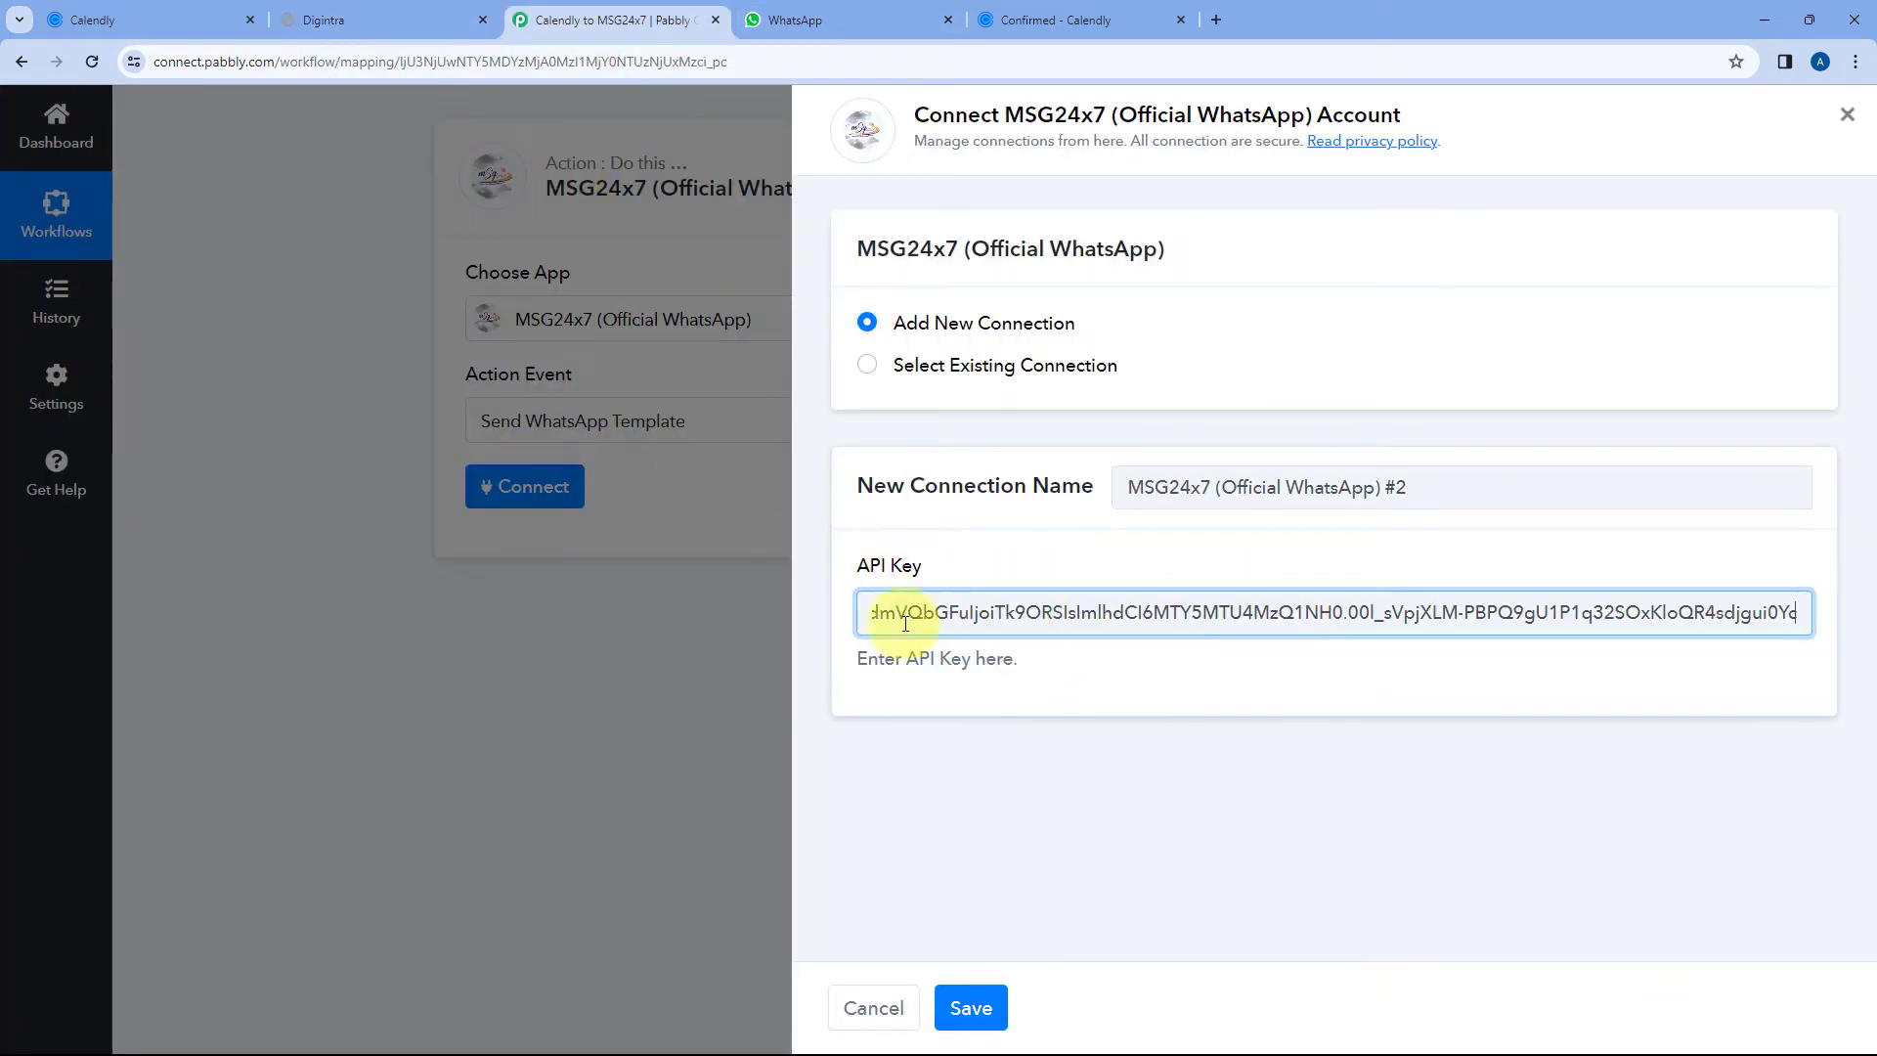
click(989, 1008)
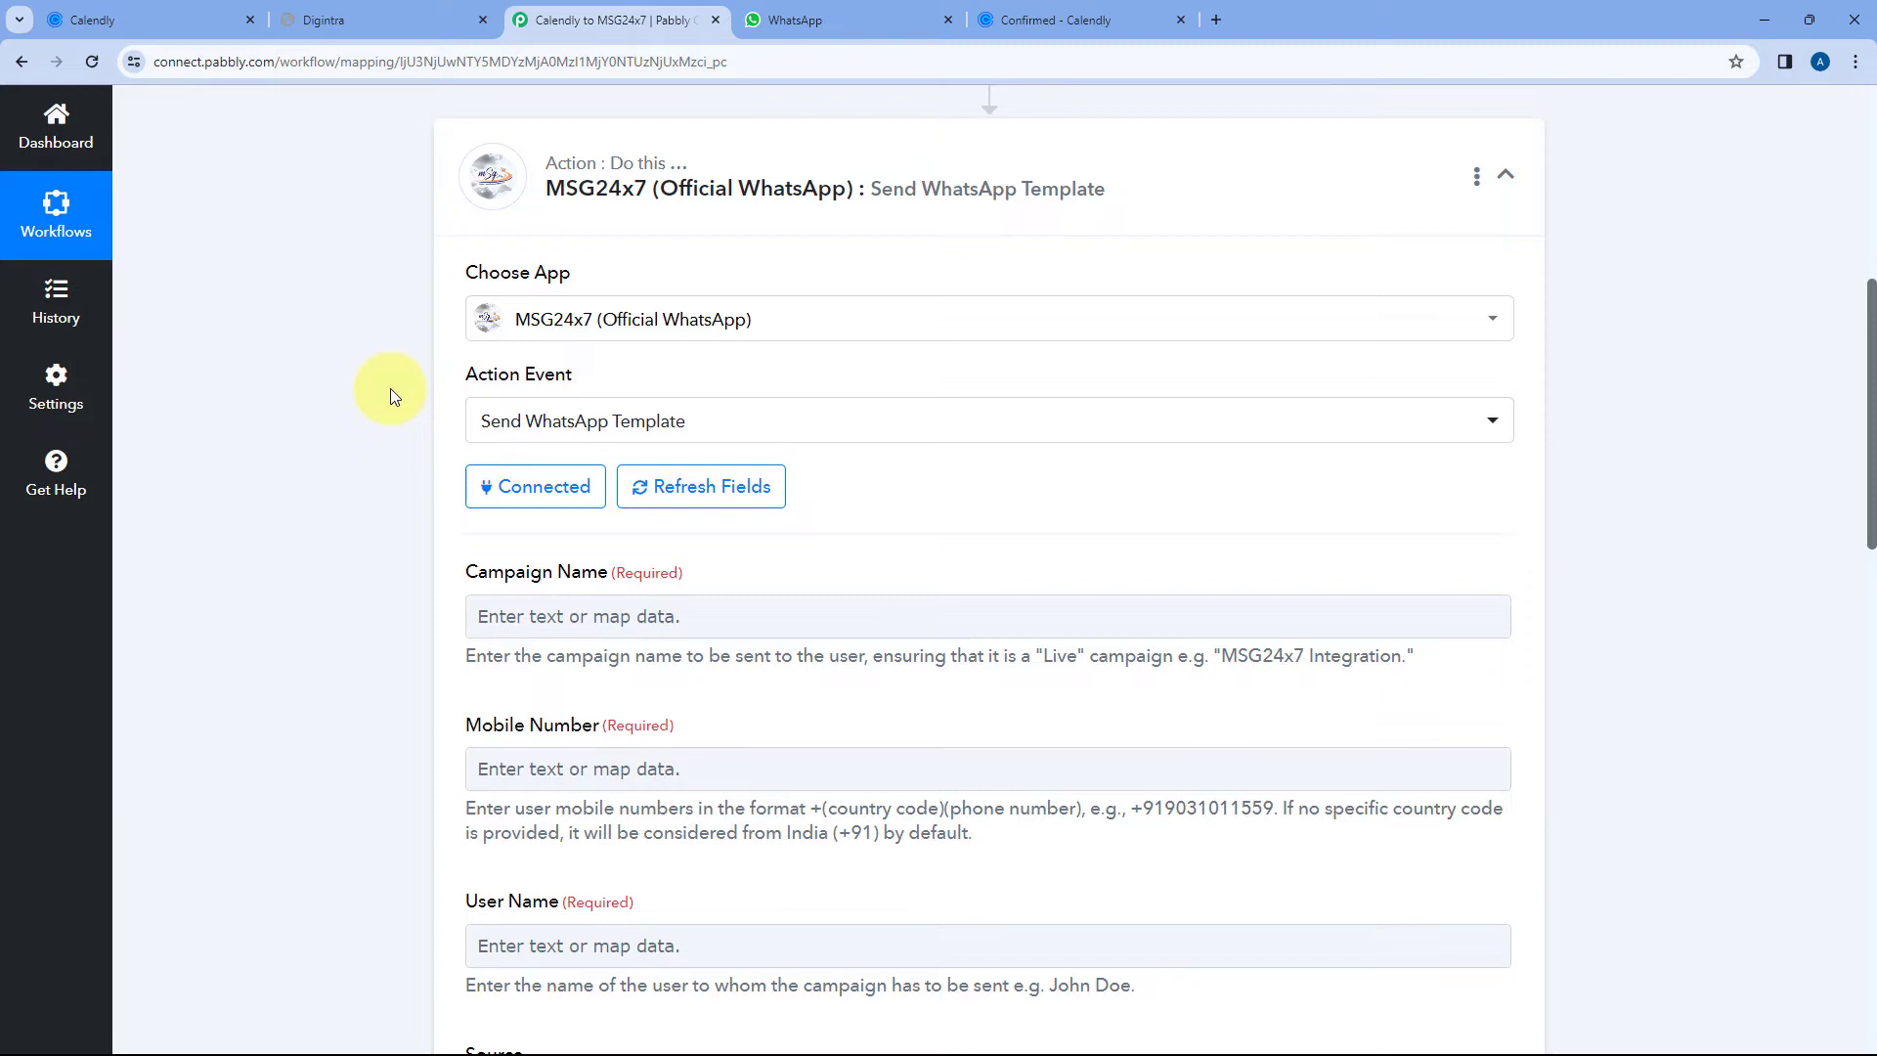
scroll(390, 389, down, 3)
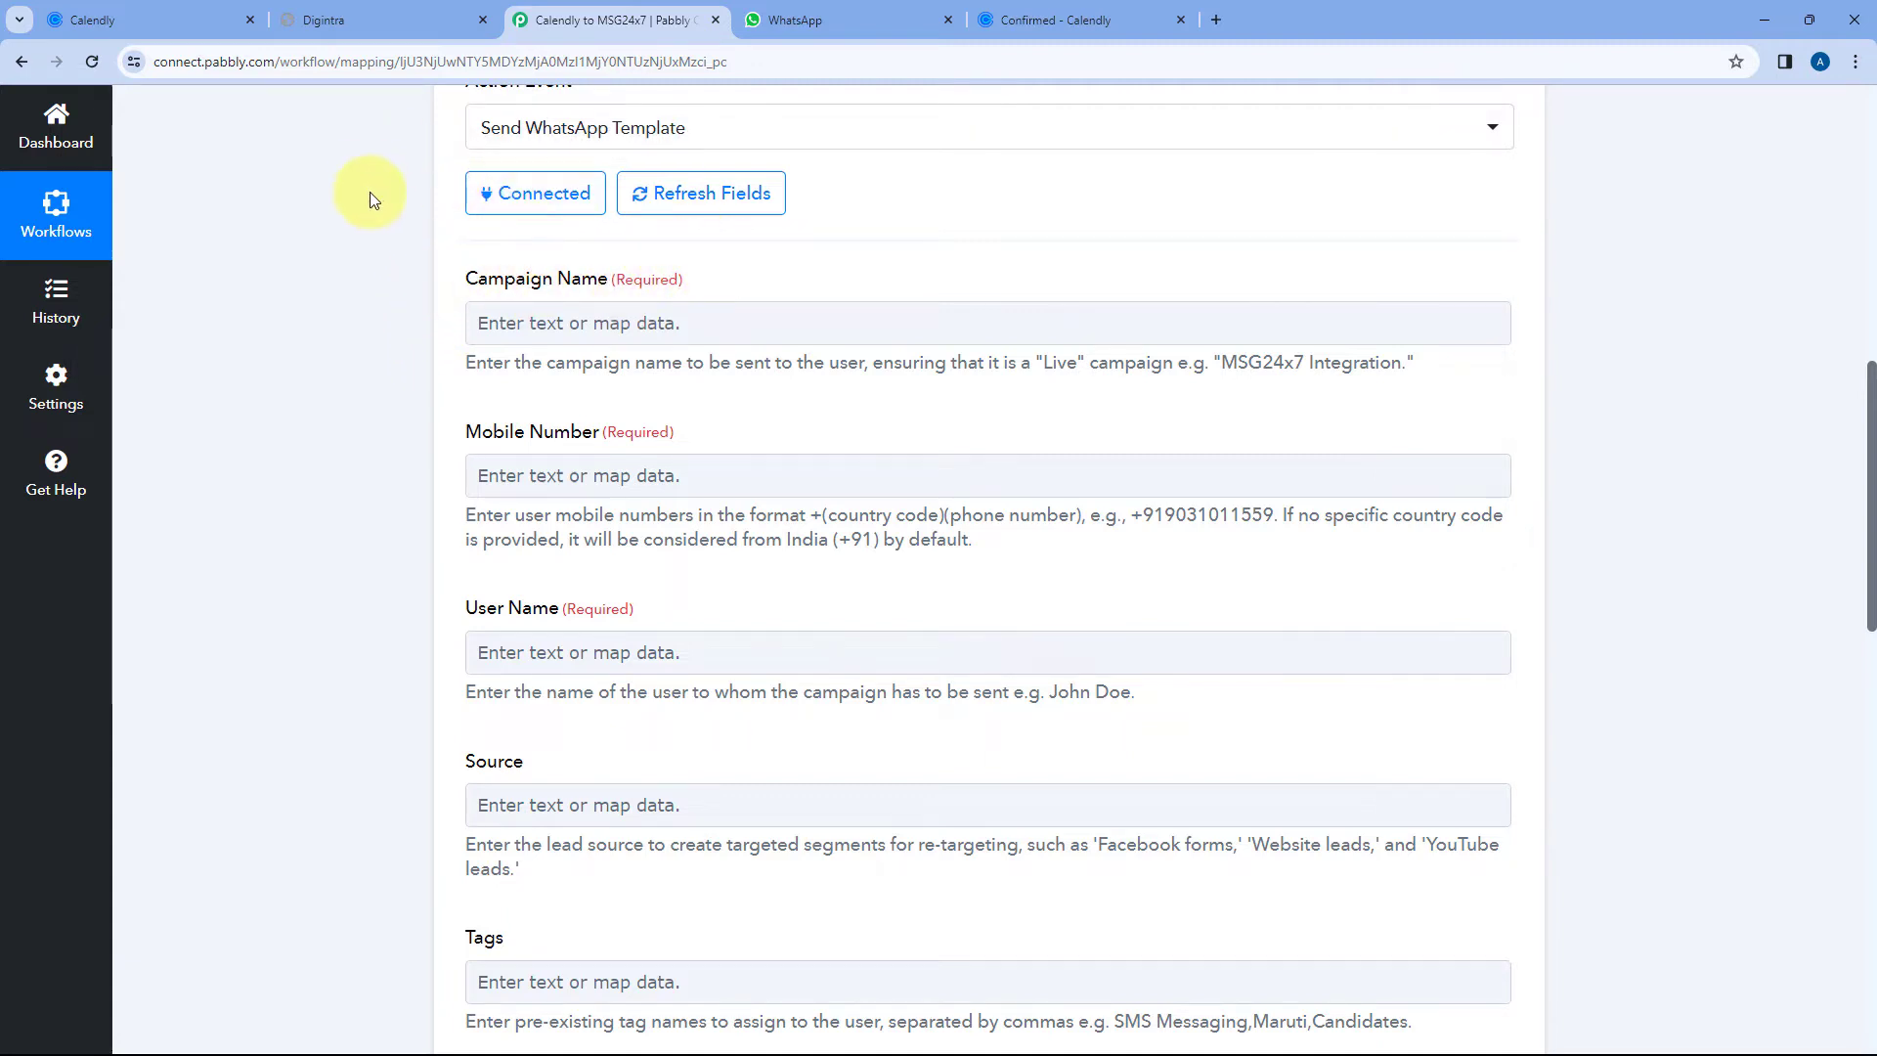
click(411, 10)
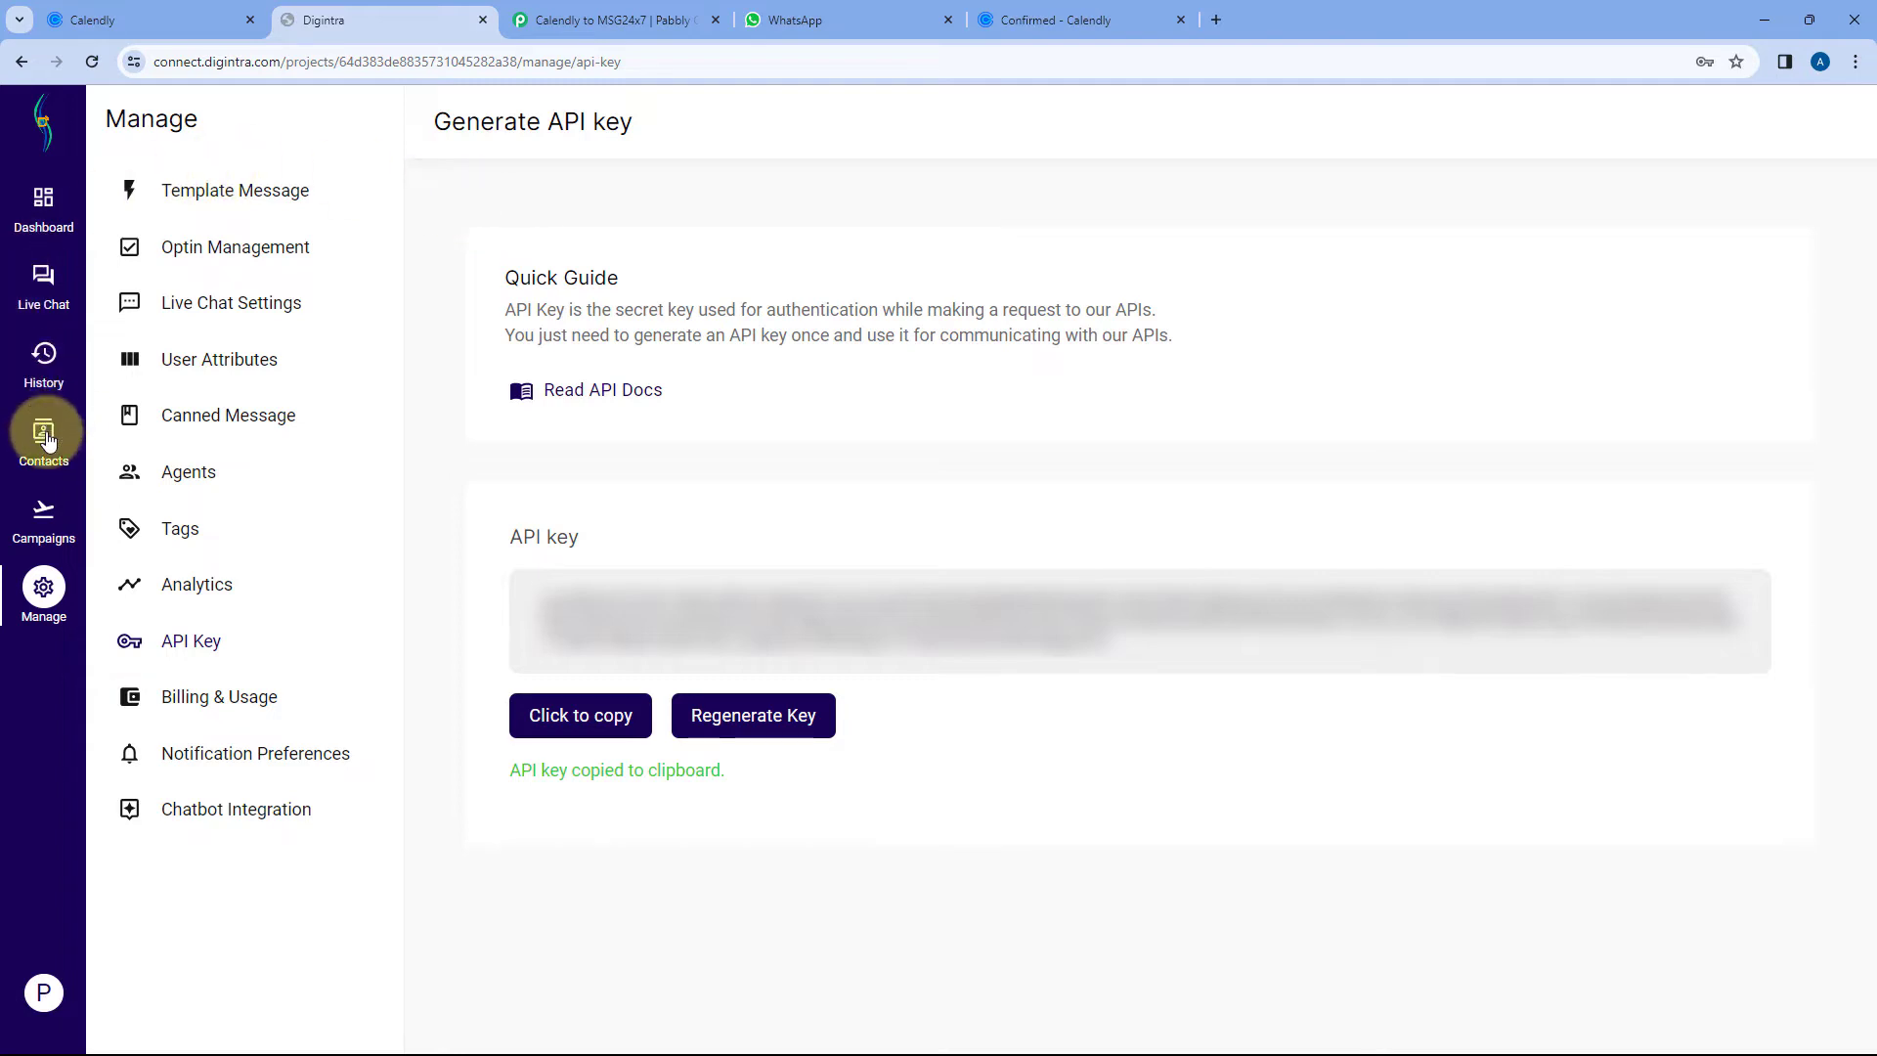
- Check the Campaigns page, then list all 74 templates under Manage > Template Message
click(40, 513)
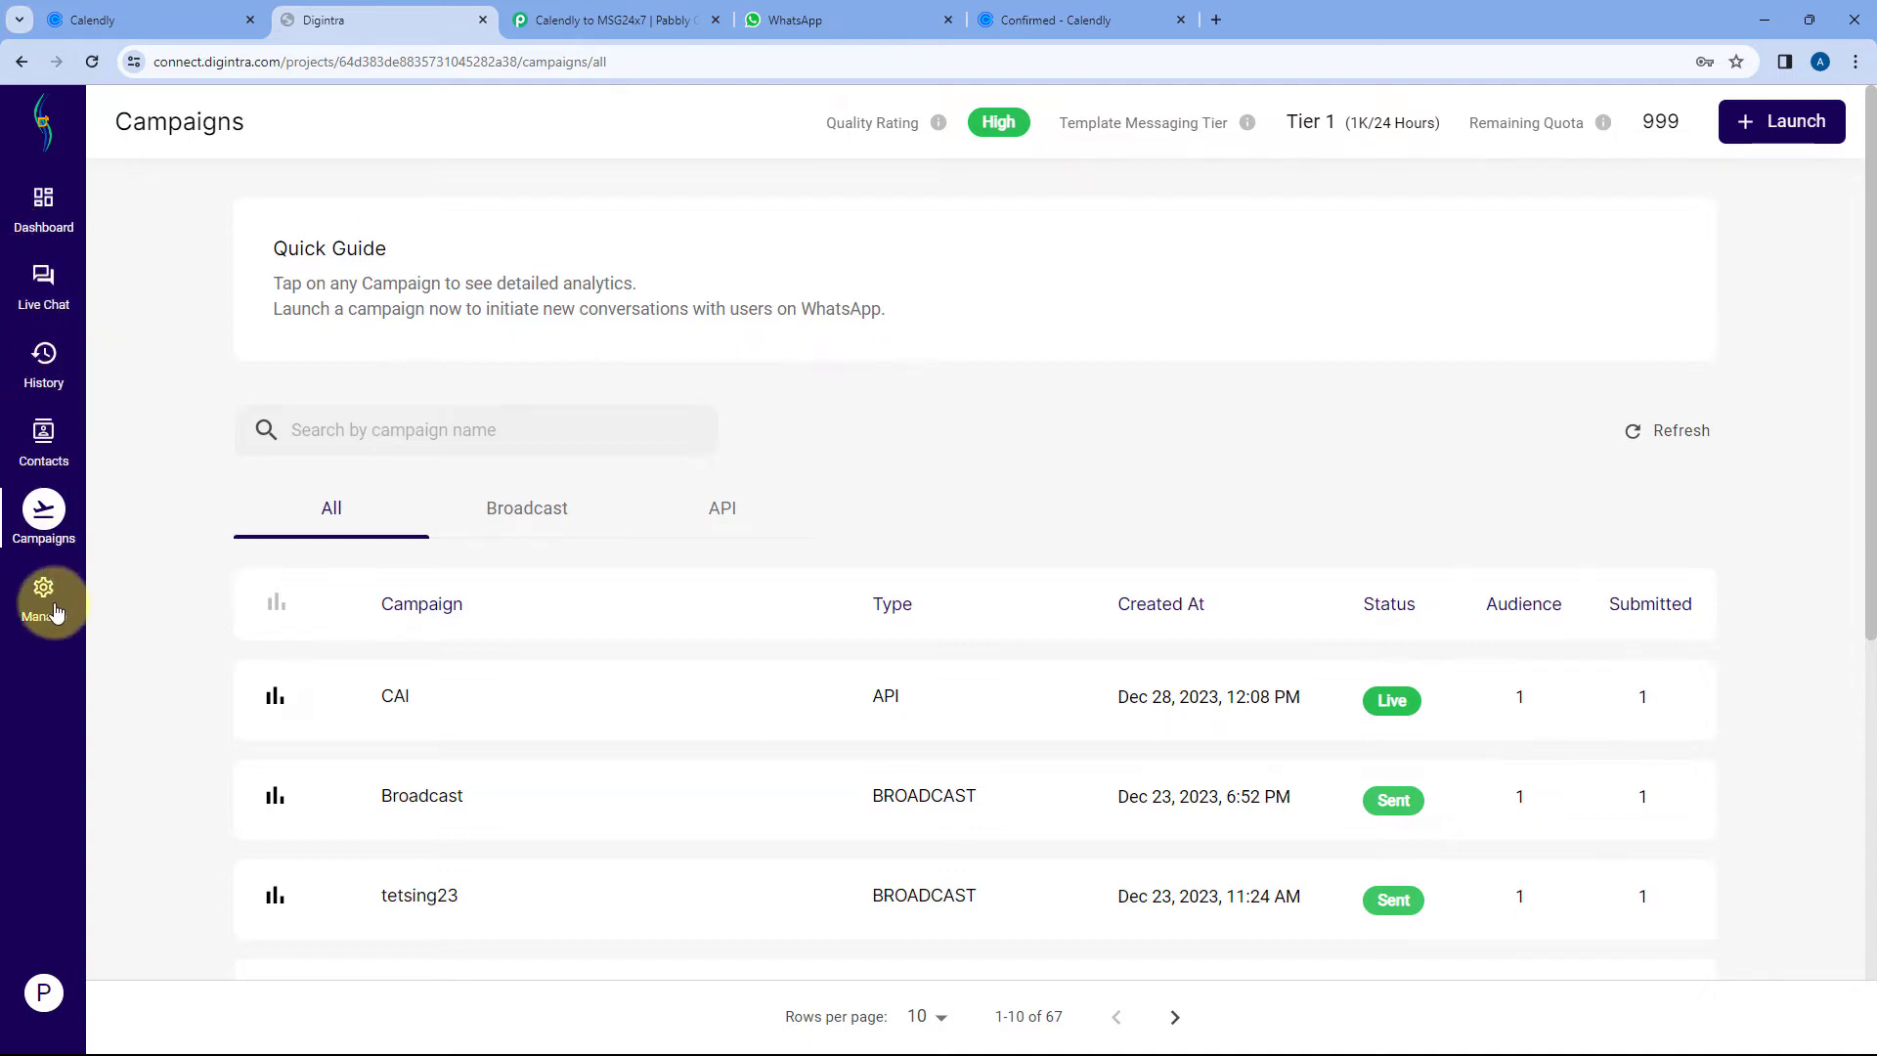
click(49, 606)
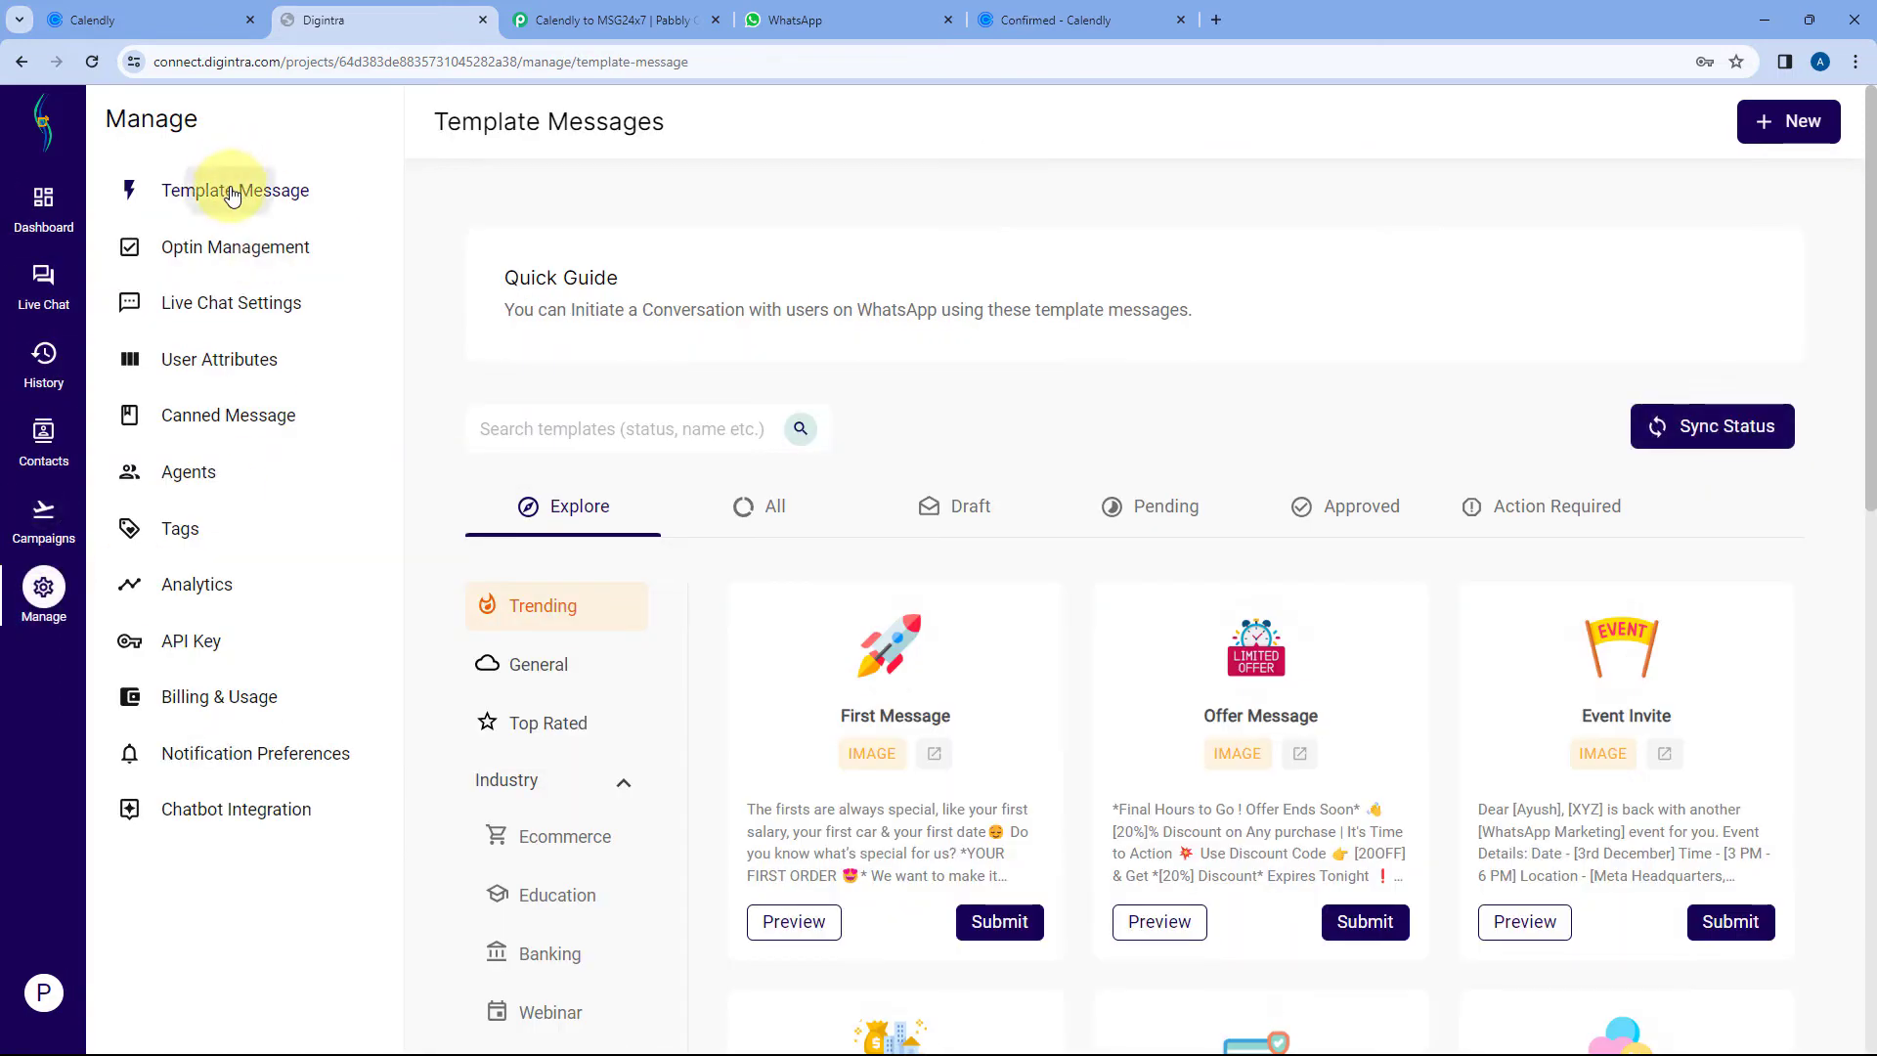
click(772, 505)
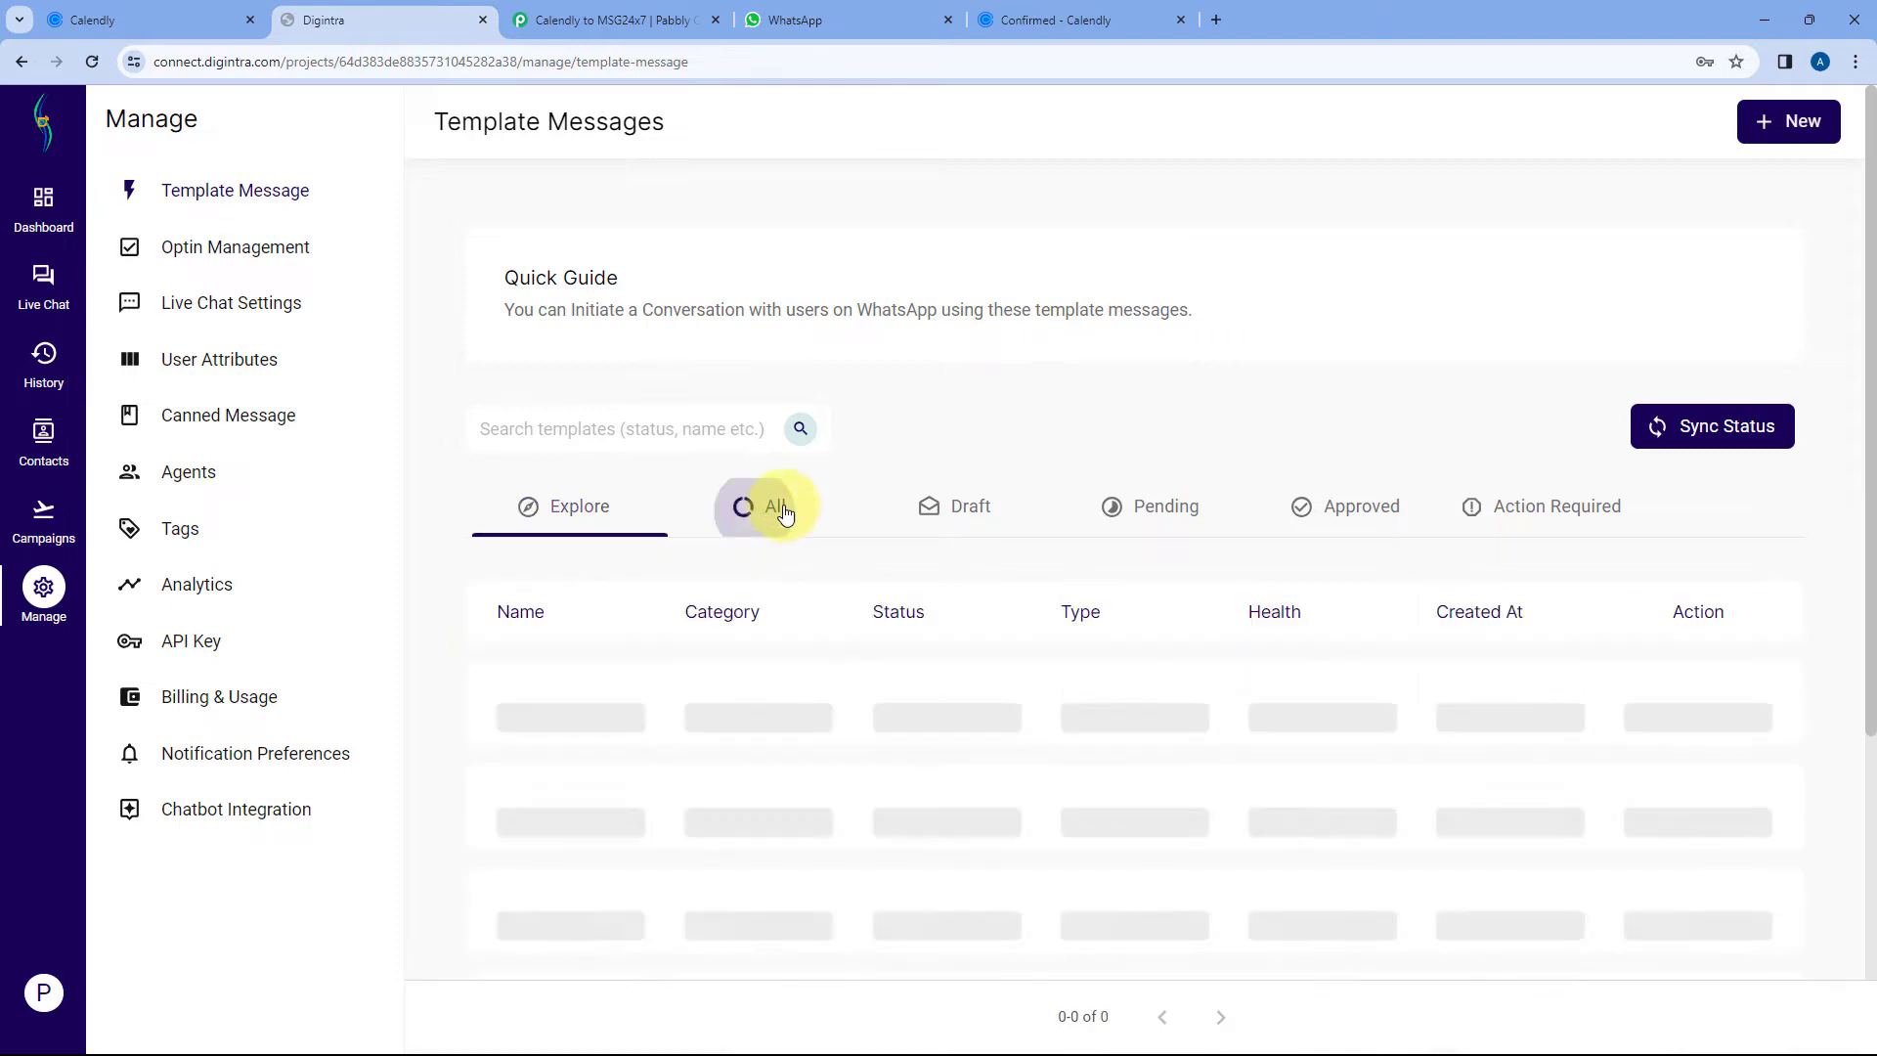
scroll(904, 408, down, 3)
scroll(824, 442, down, 5)
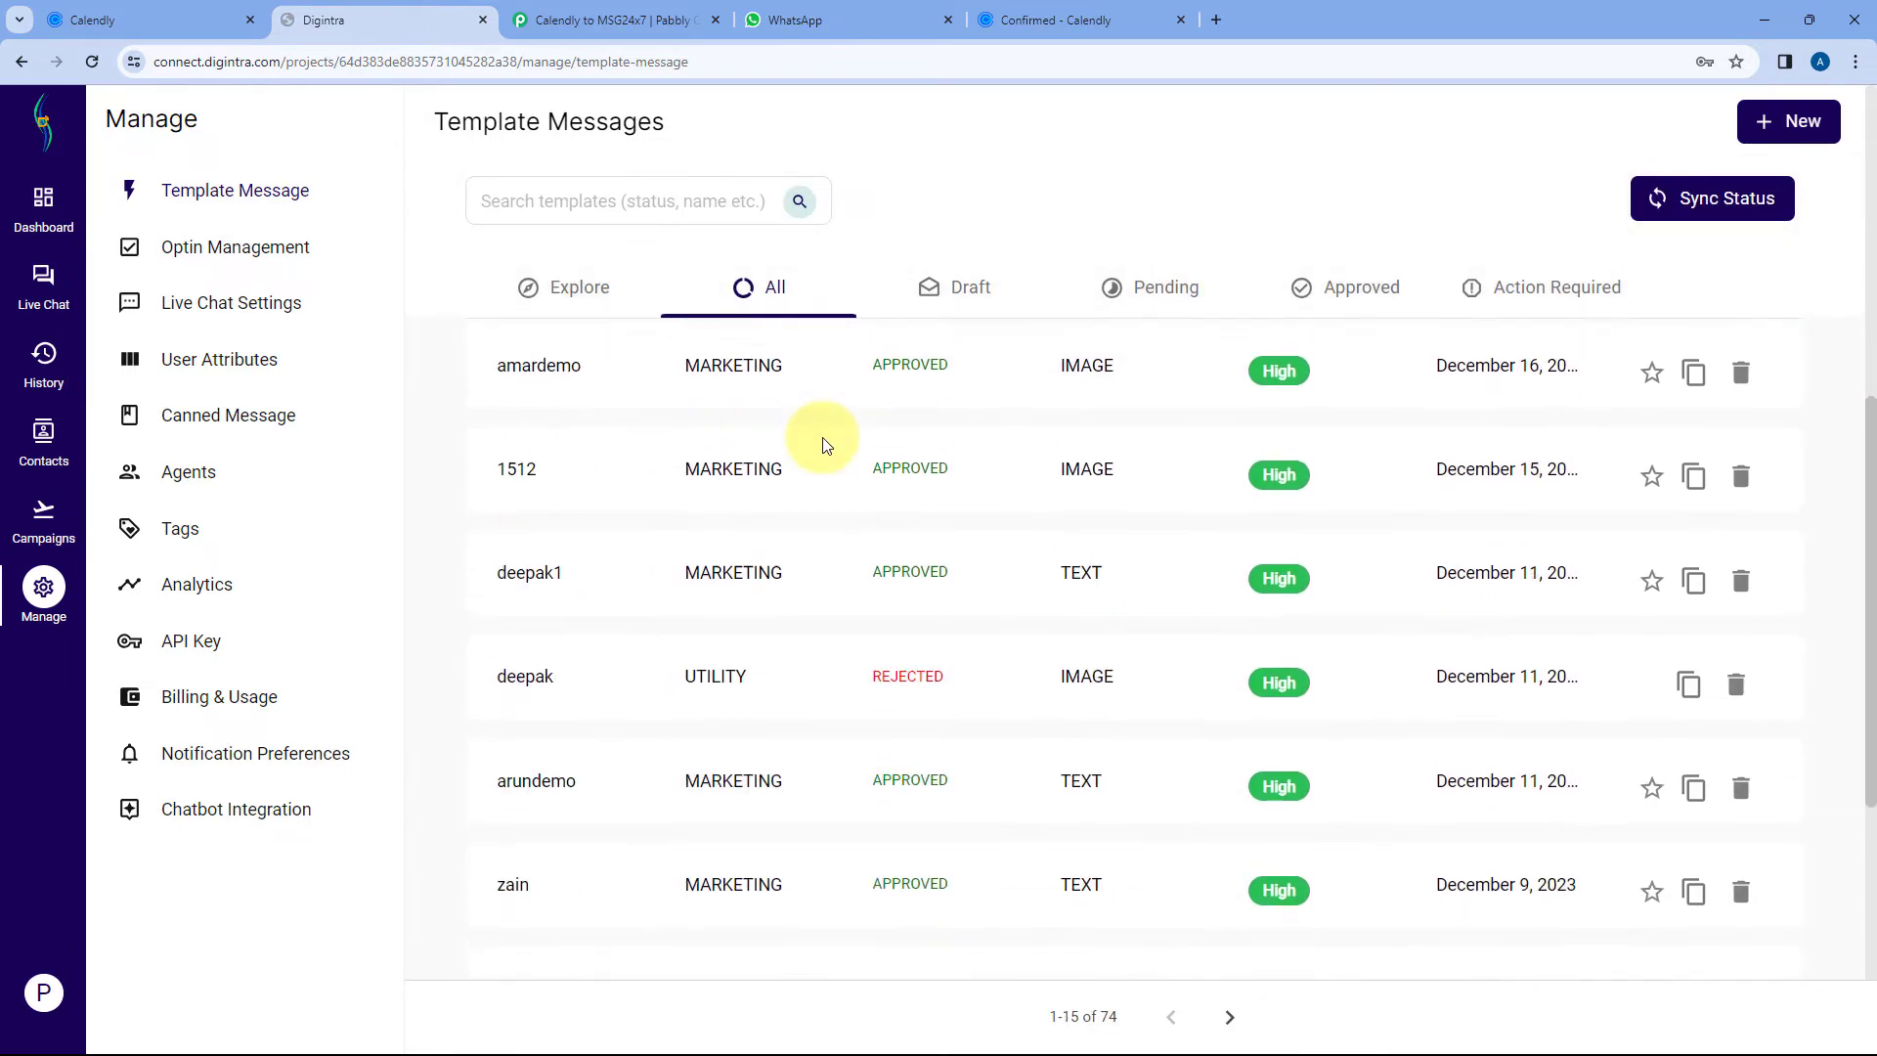
scroll(824, 442, up, 4)
scroll(824, 442, up, 4)
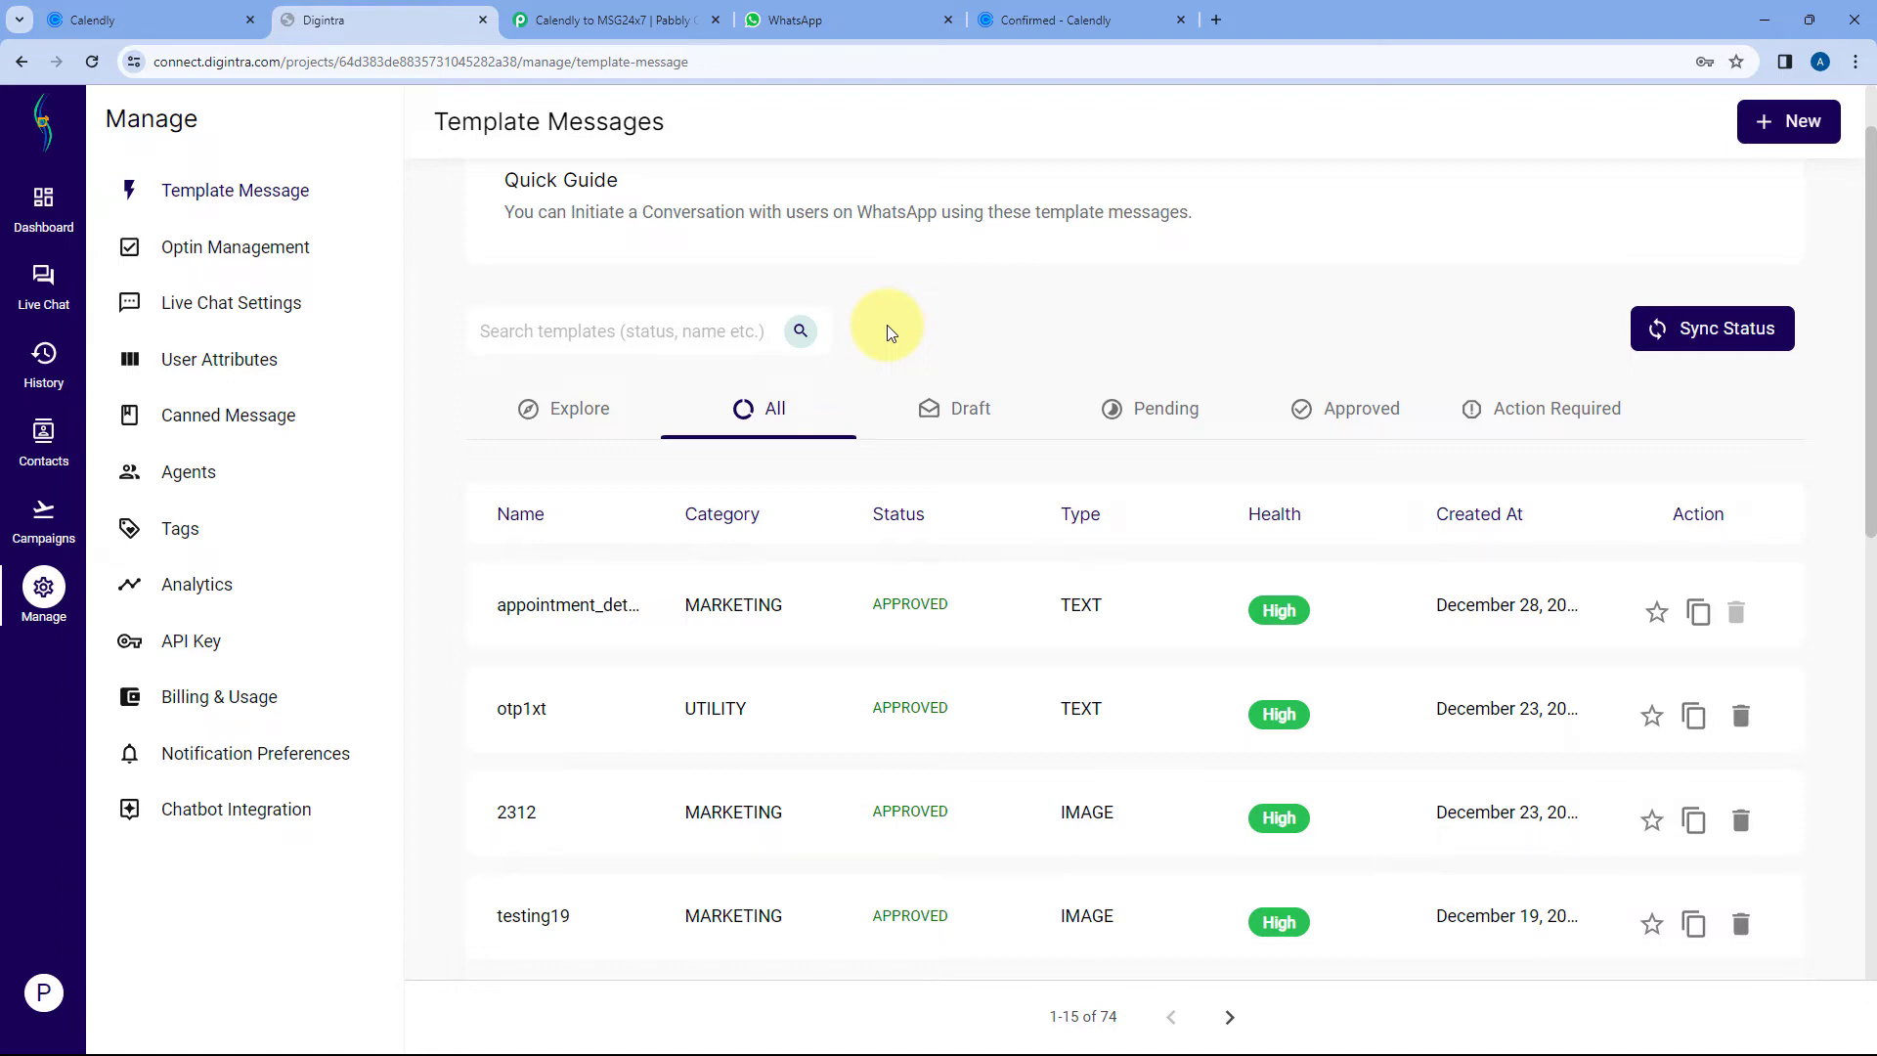
- Preview the appointment_details template and inspect its [Demo] name and [Automation Consultation] event placeholders
click(600, 608)
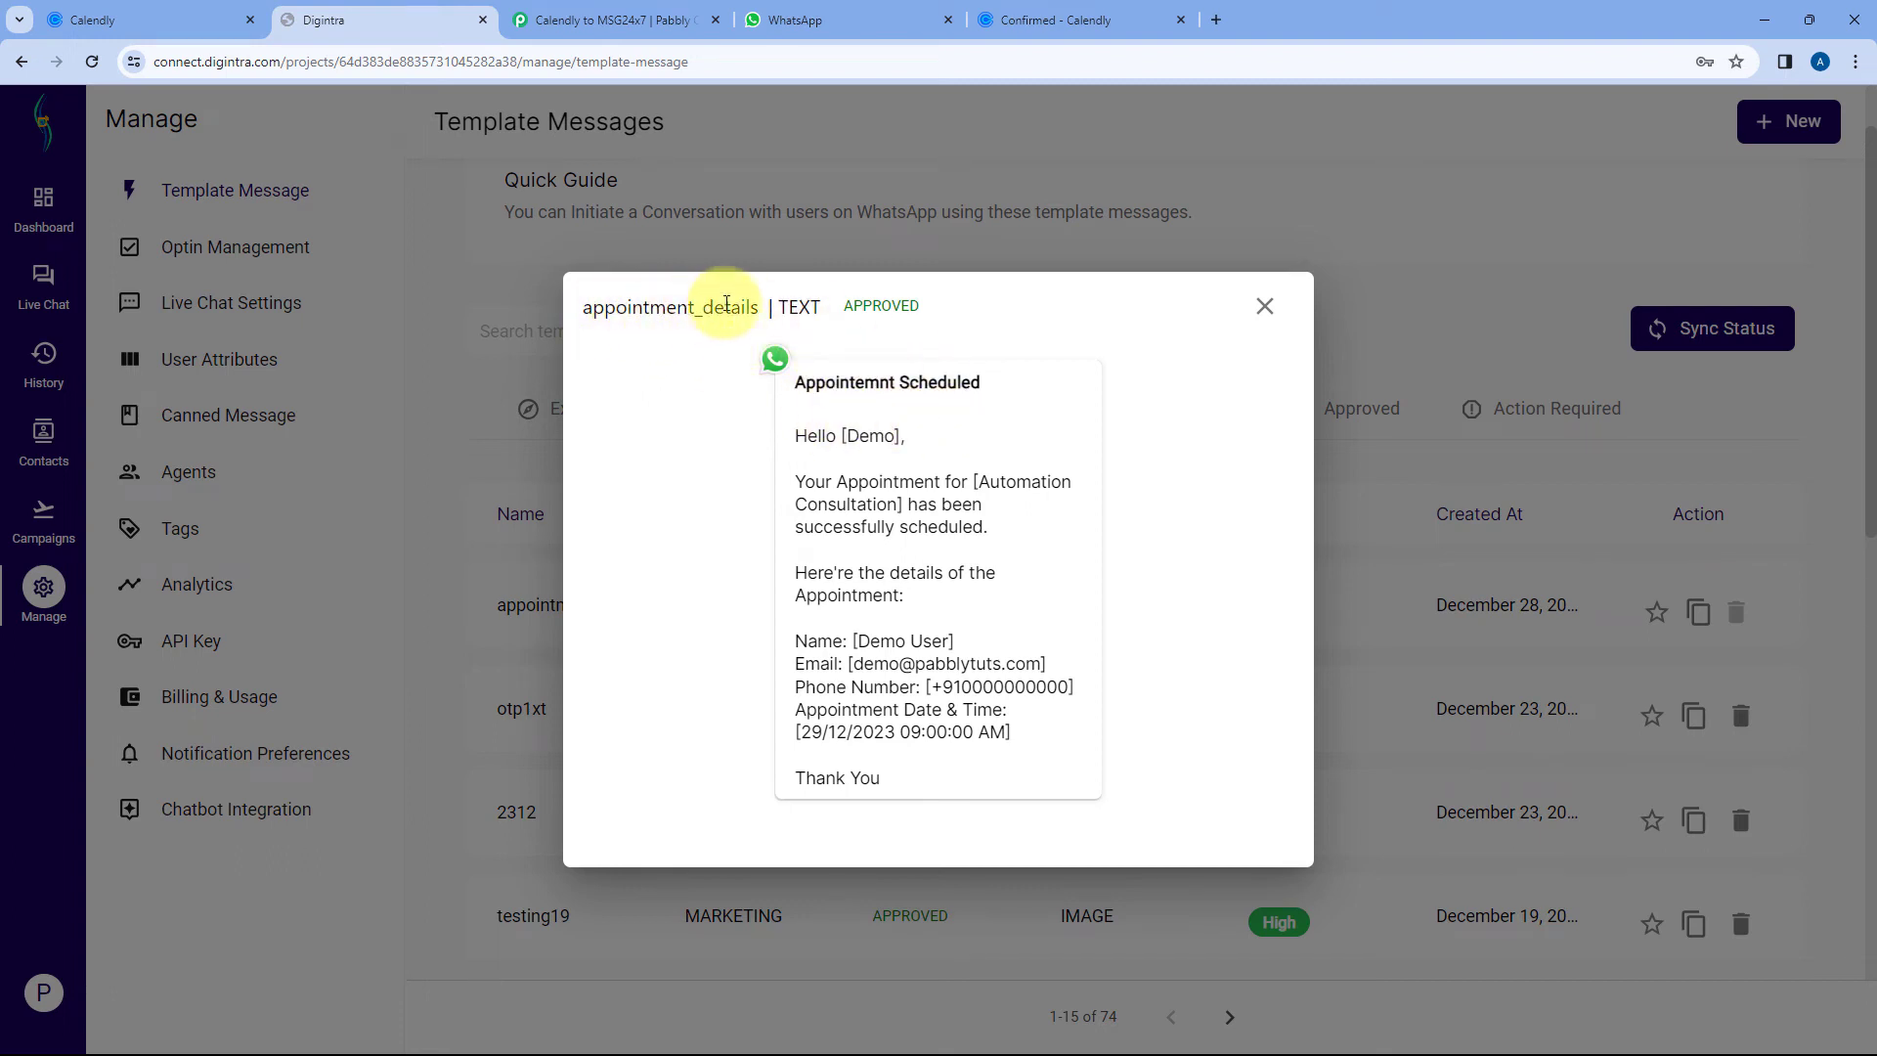
drag(795, 439, 966, 780)
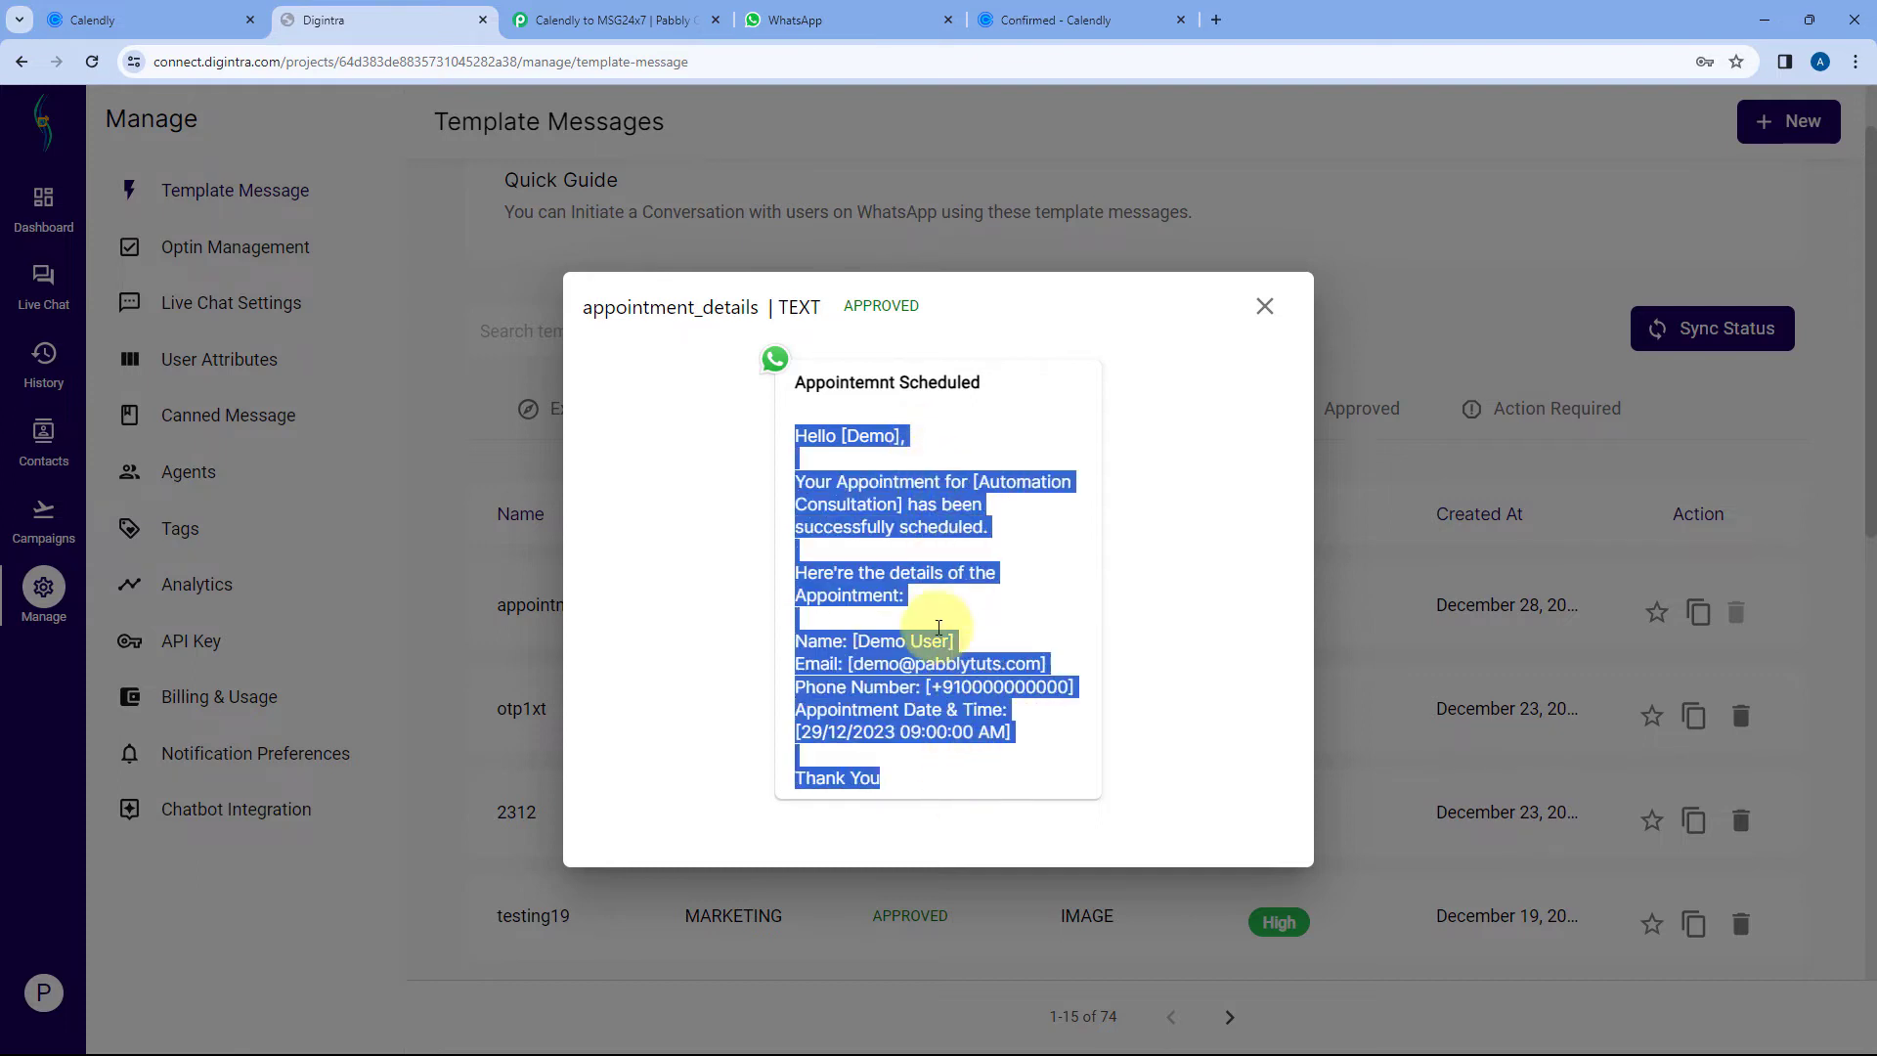
click(947, 608)
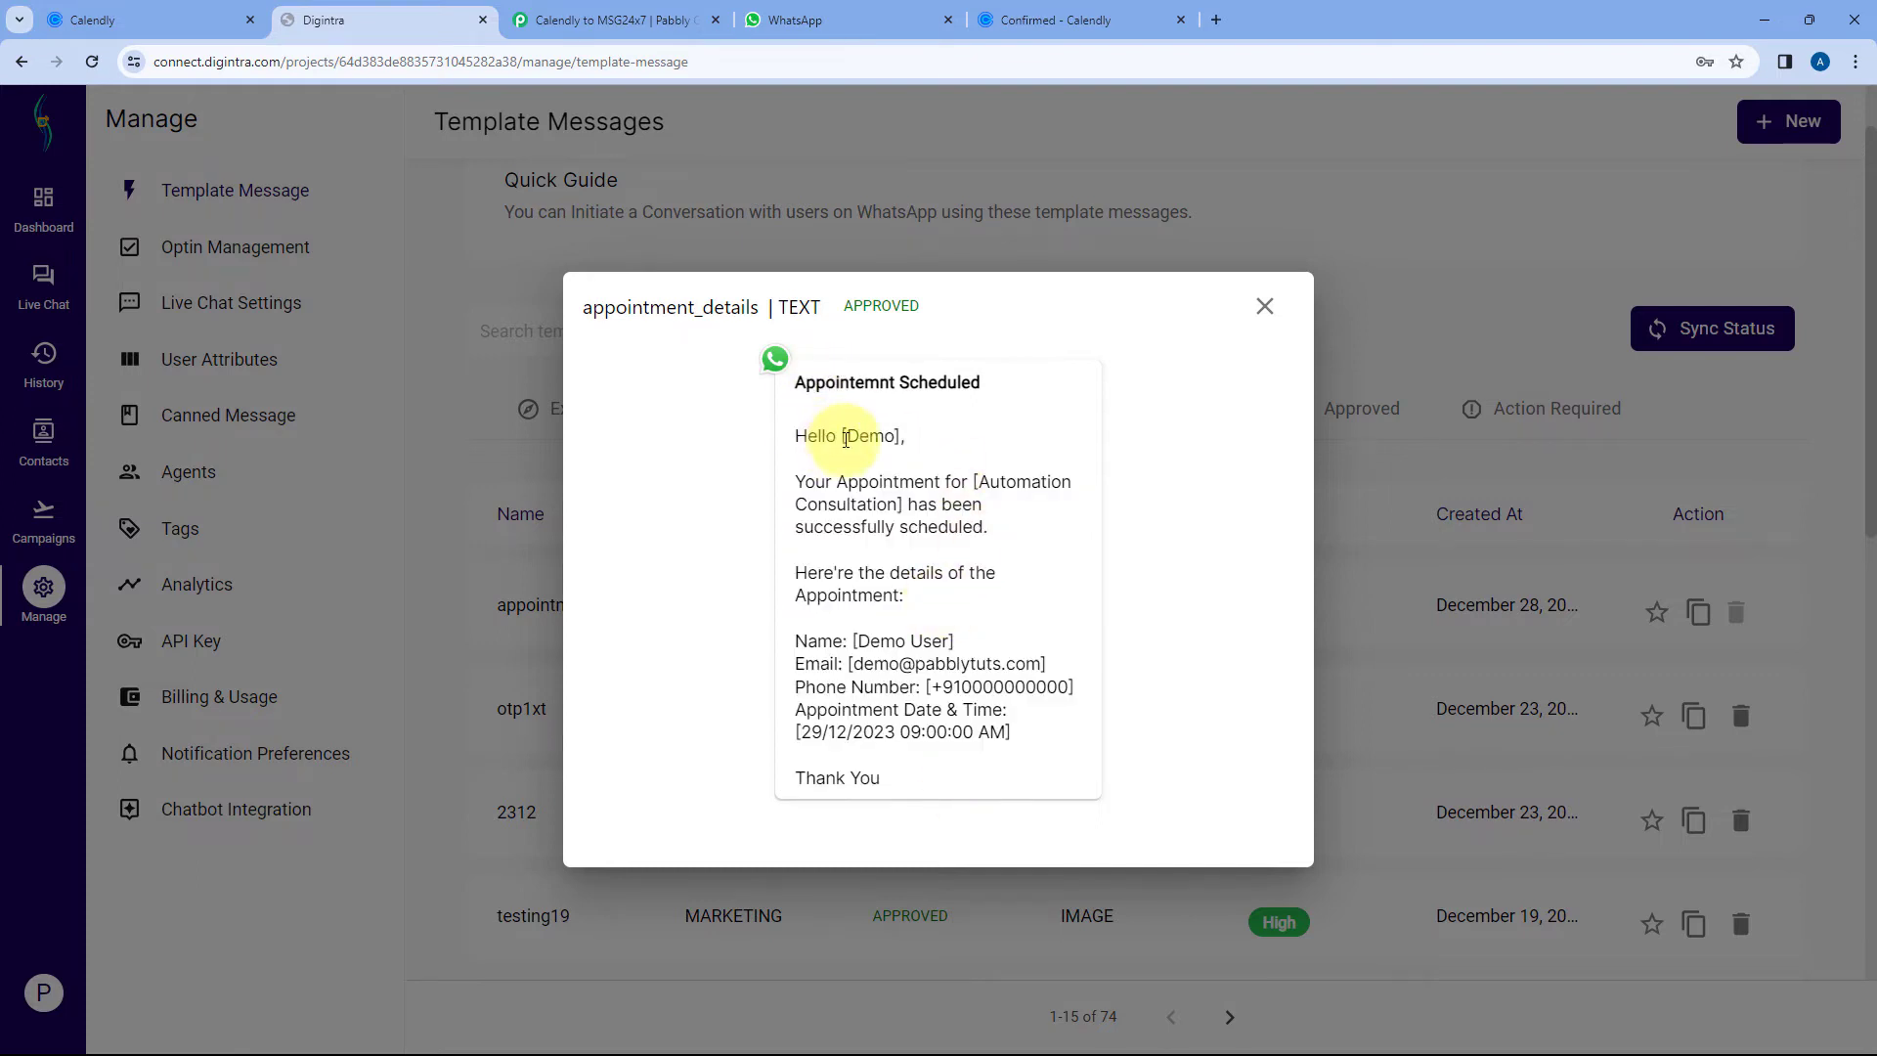
drag(843, 434, 891, 434)
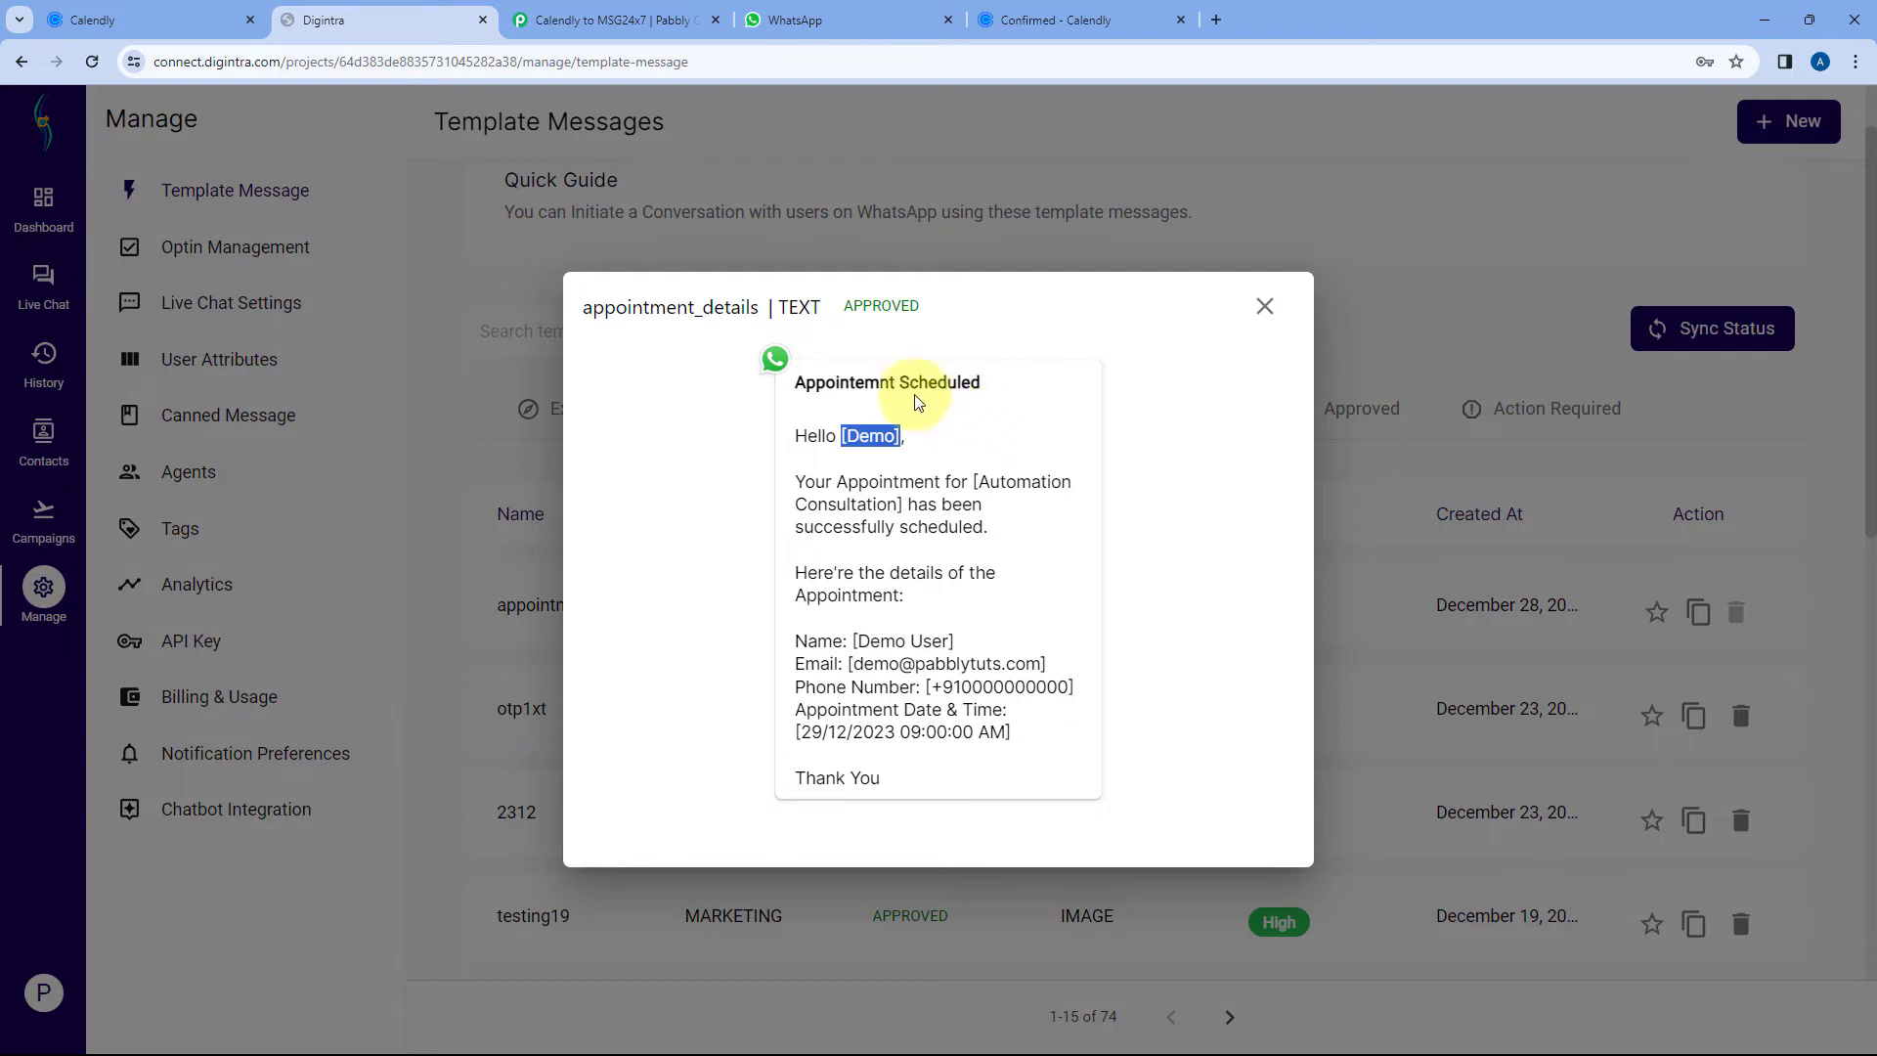
click(837, 413)
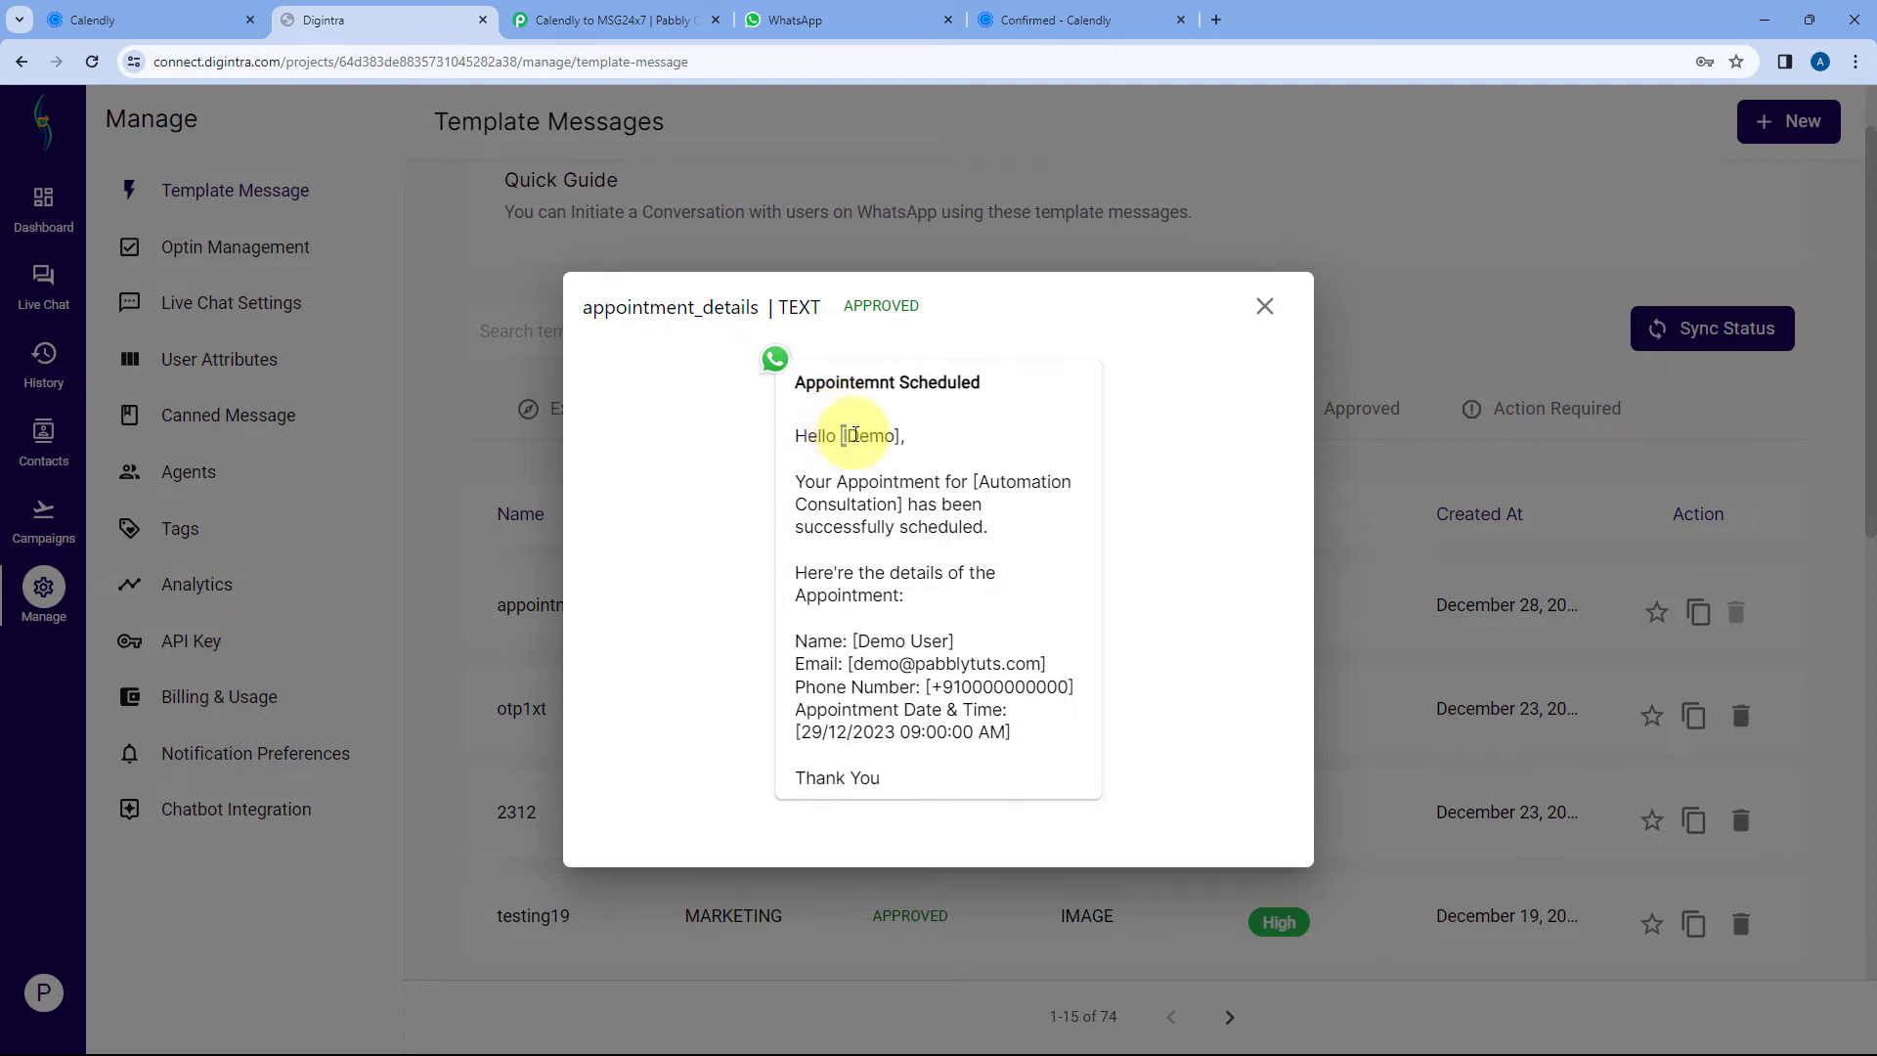
drag(854, 435, 906, 436)
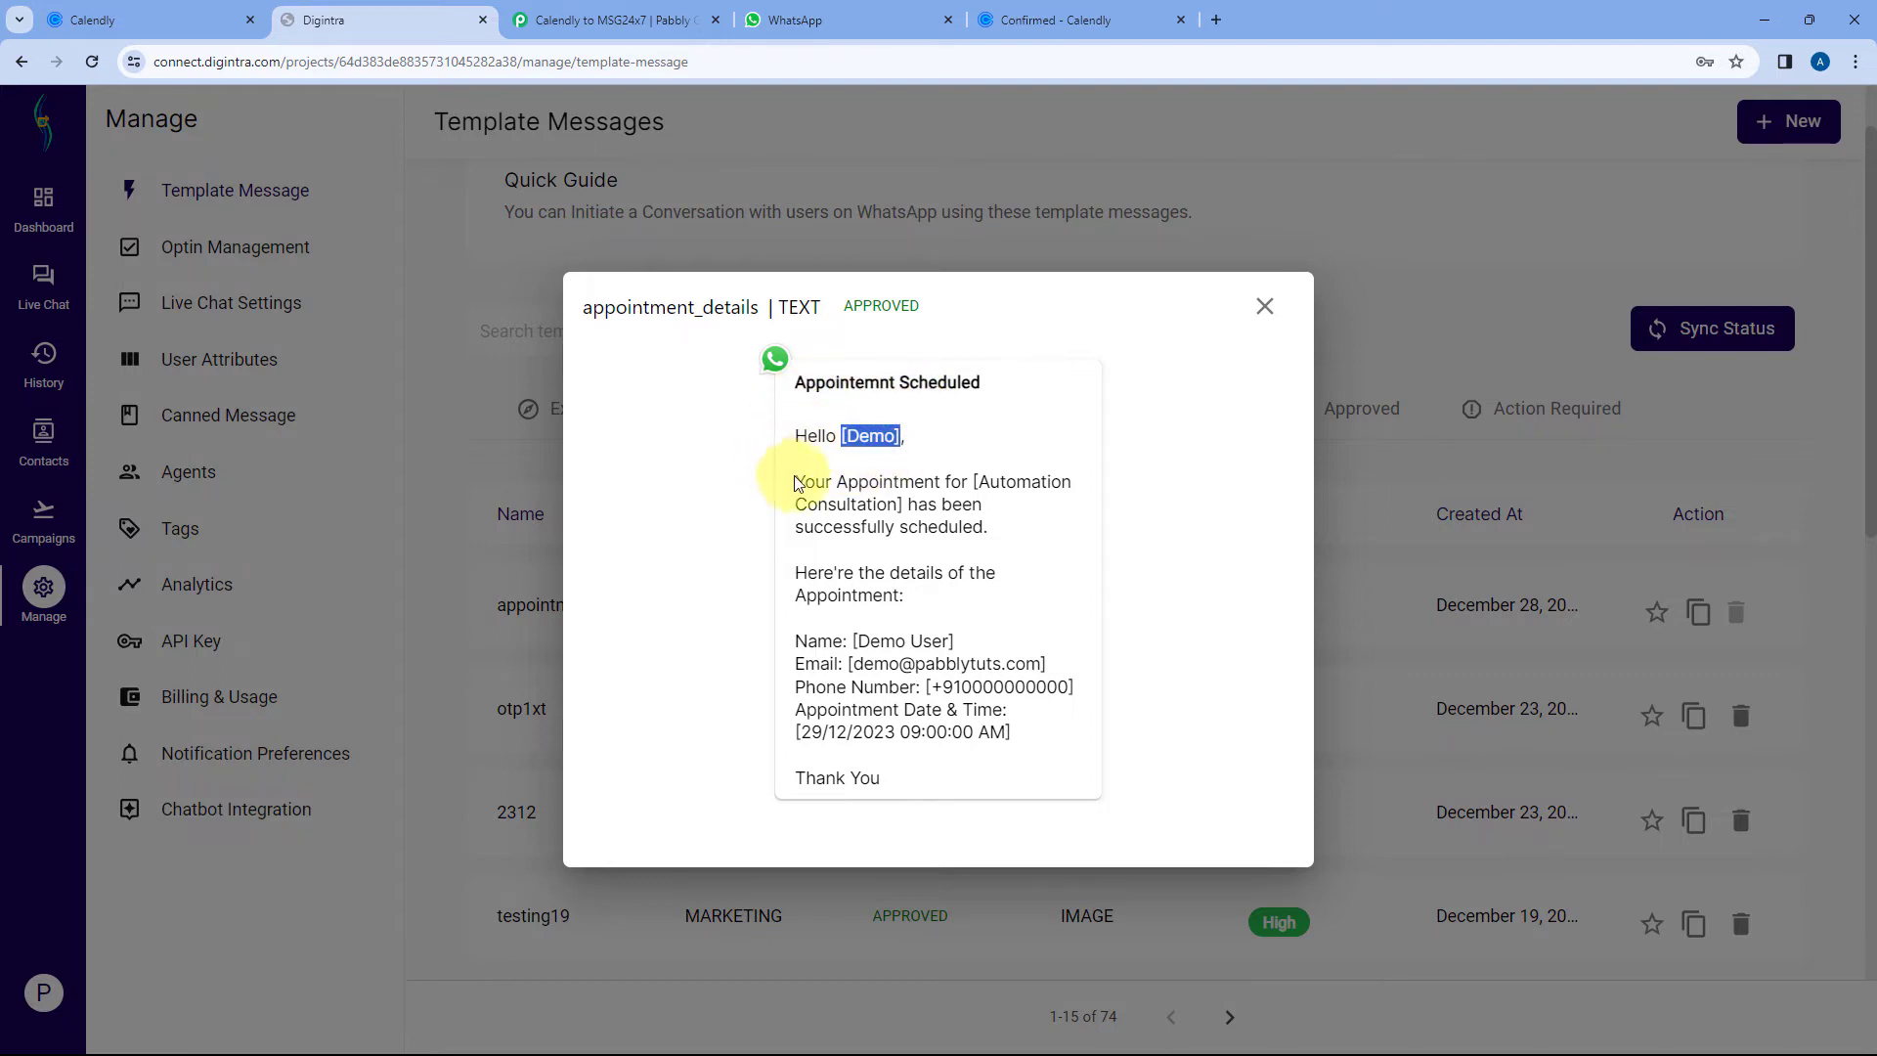
drag(847, 436, 891, 436)
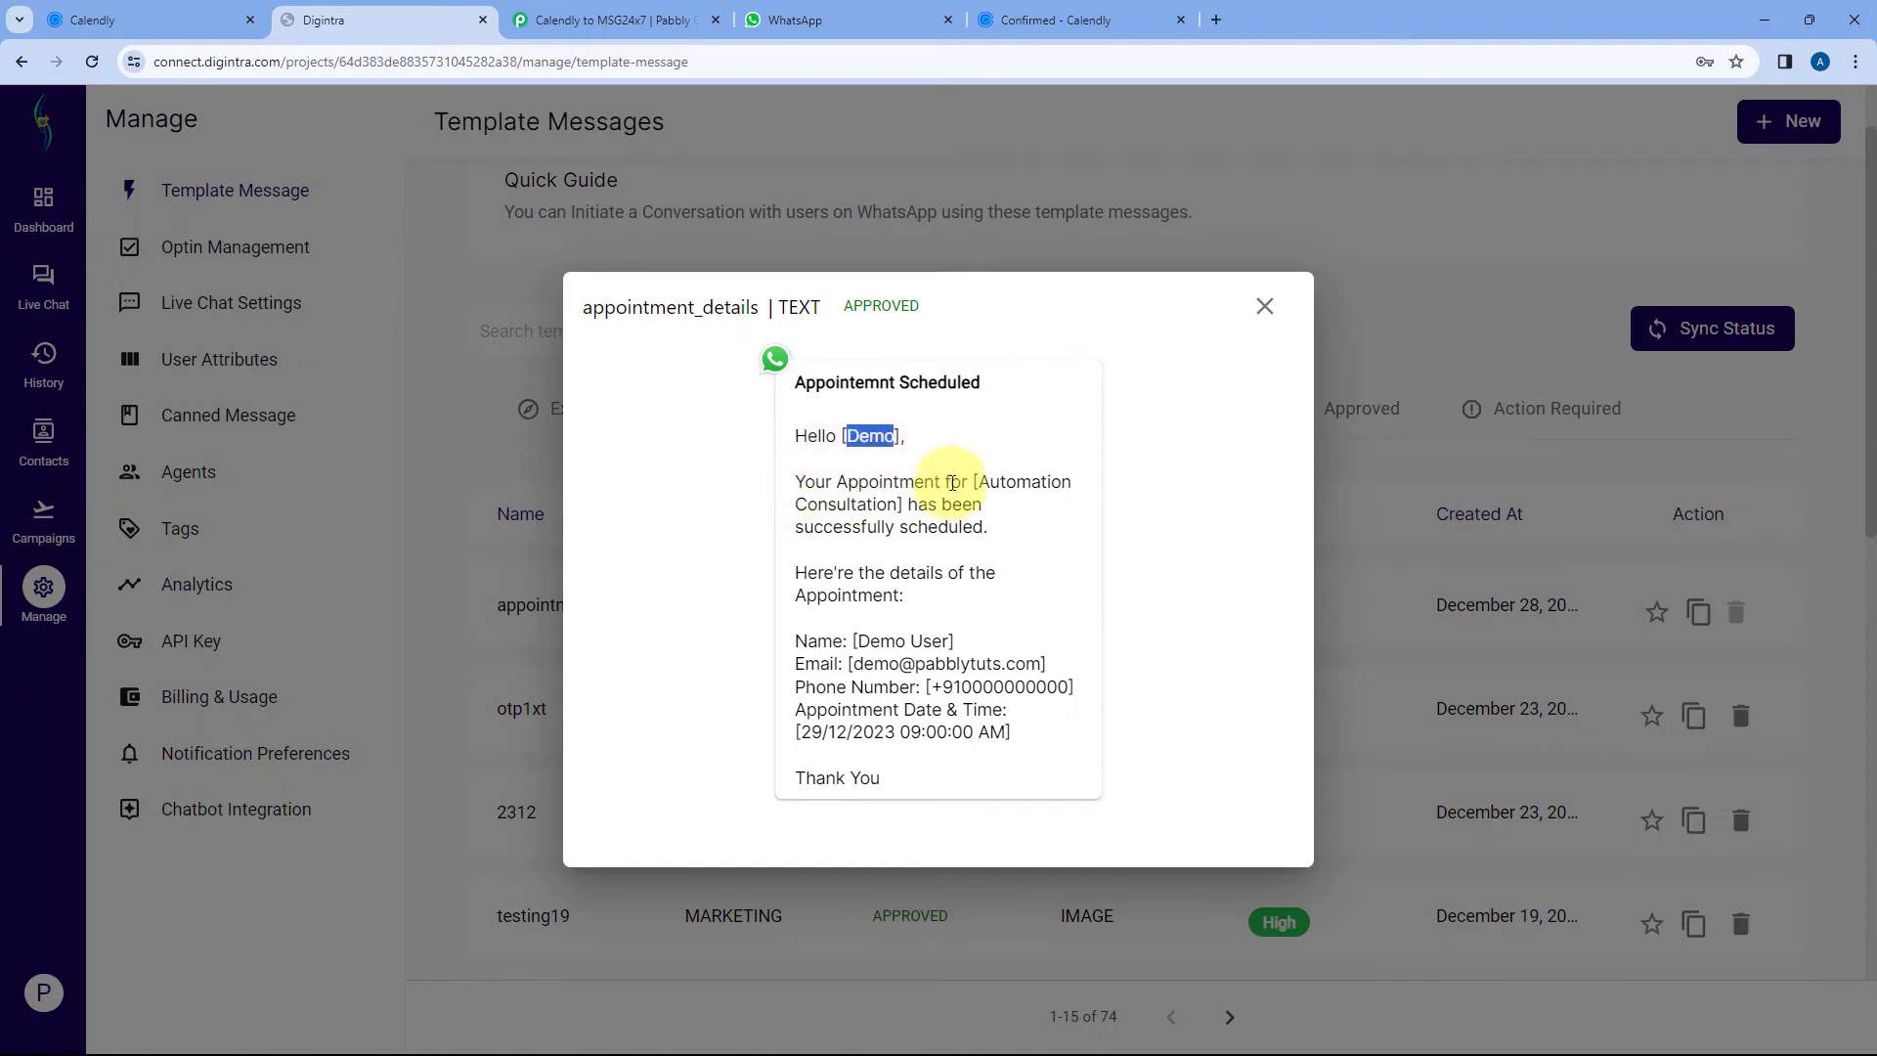
drag(973, 482, 902, 504)
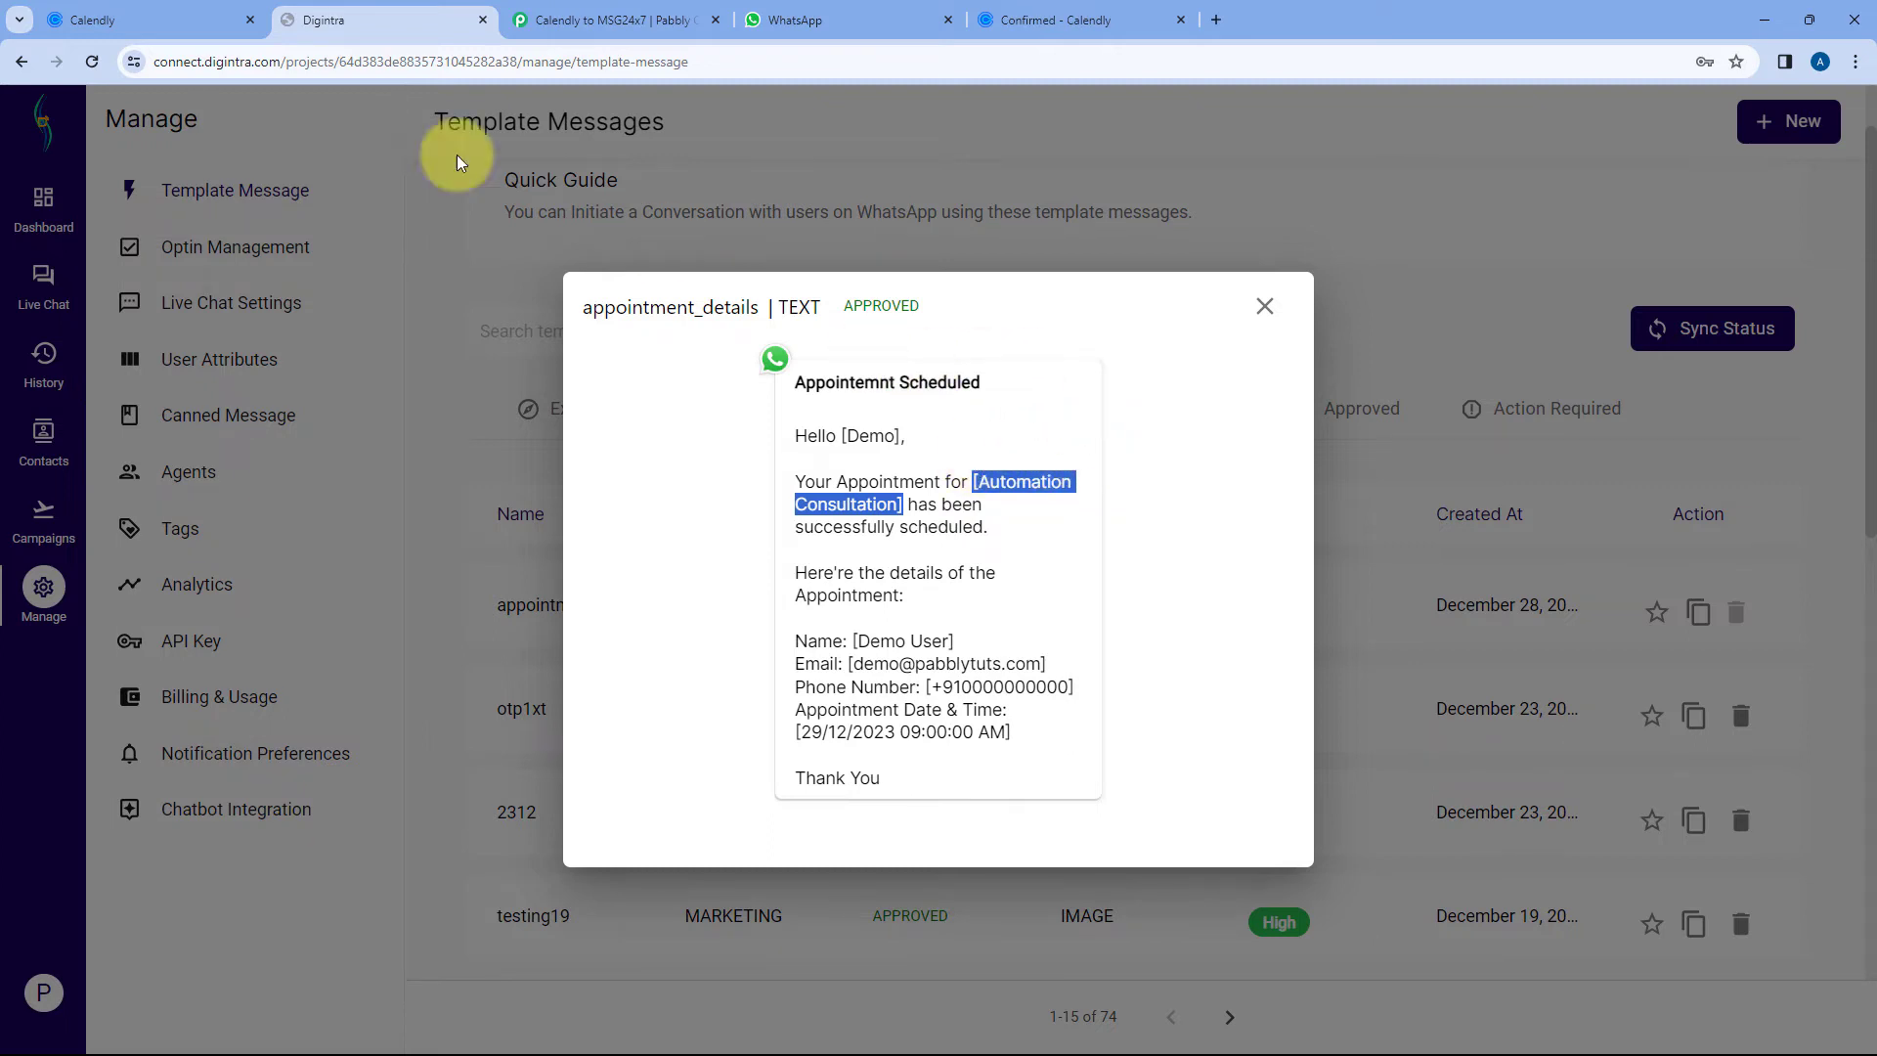
- Check the remaining name, email, phone and date-time placeholders against Calendly, then show the Campaigns list
click(194, 17)
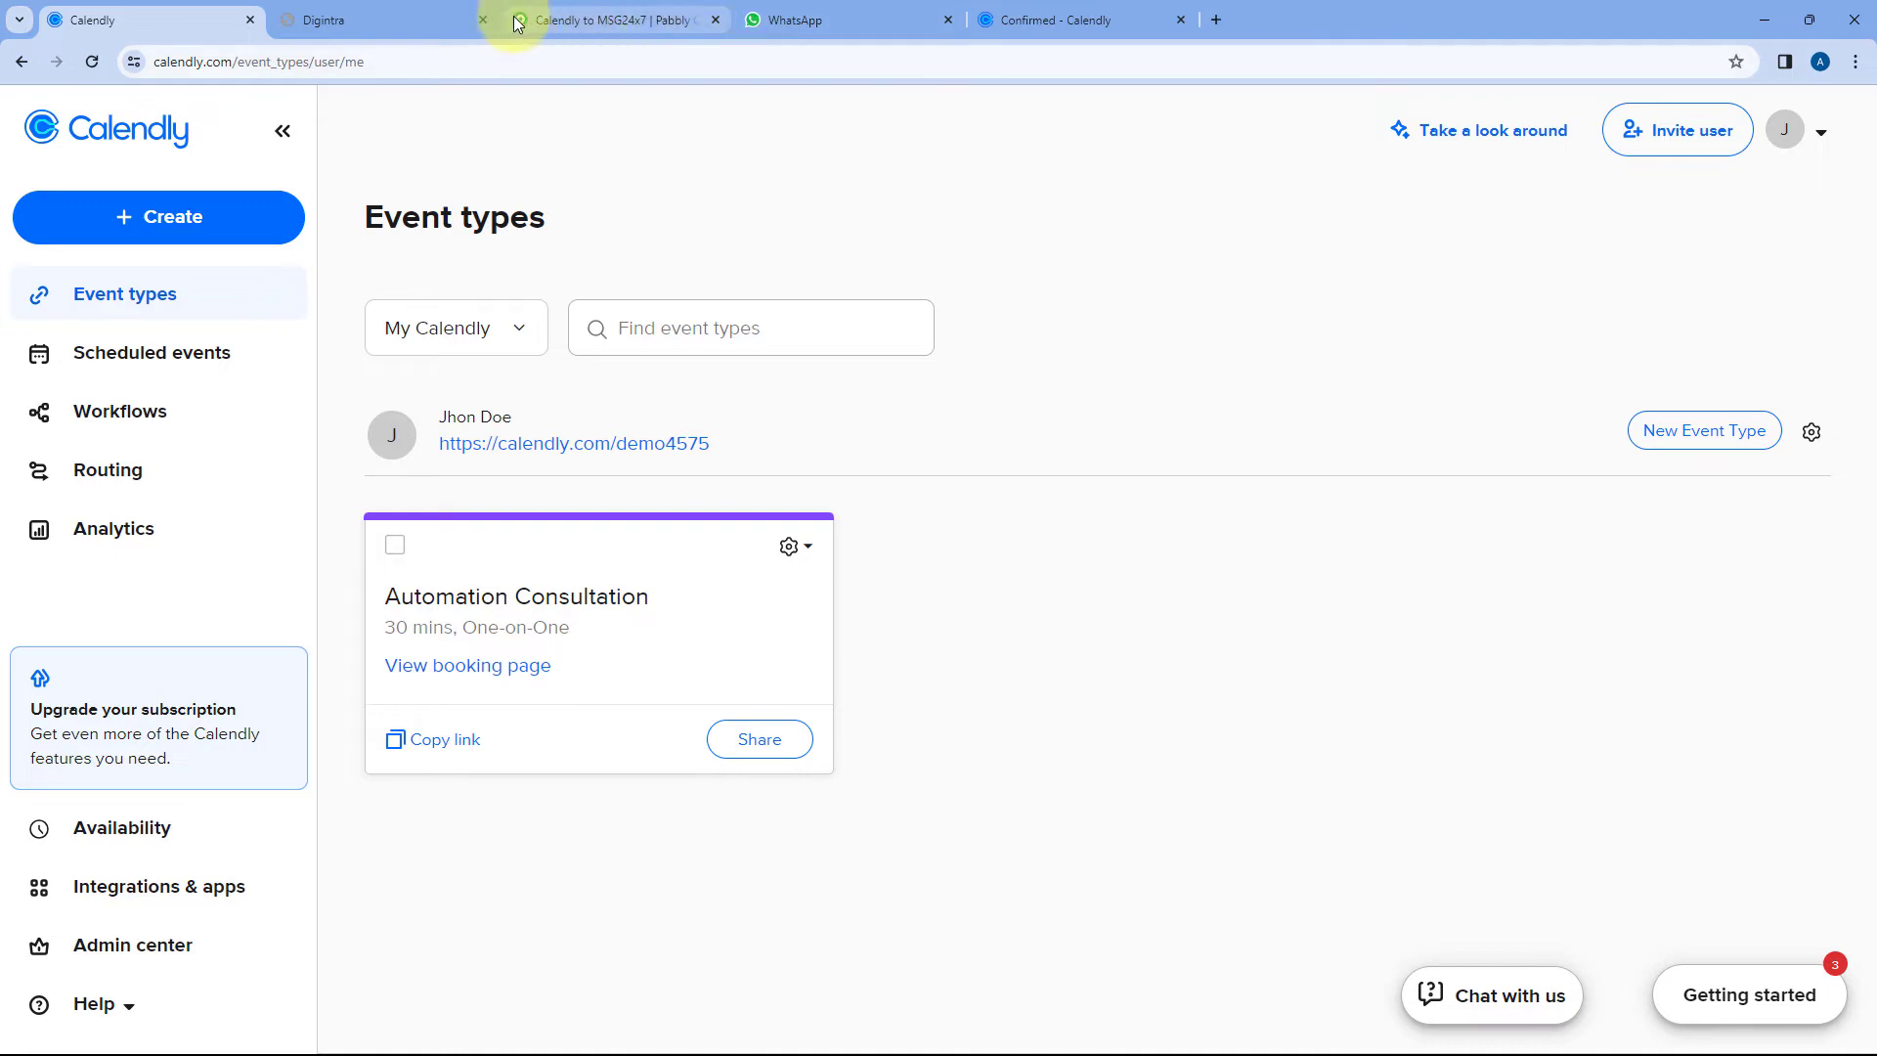
click(427, 16)
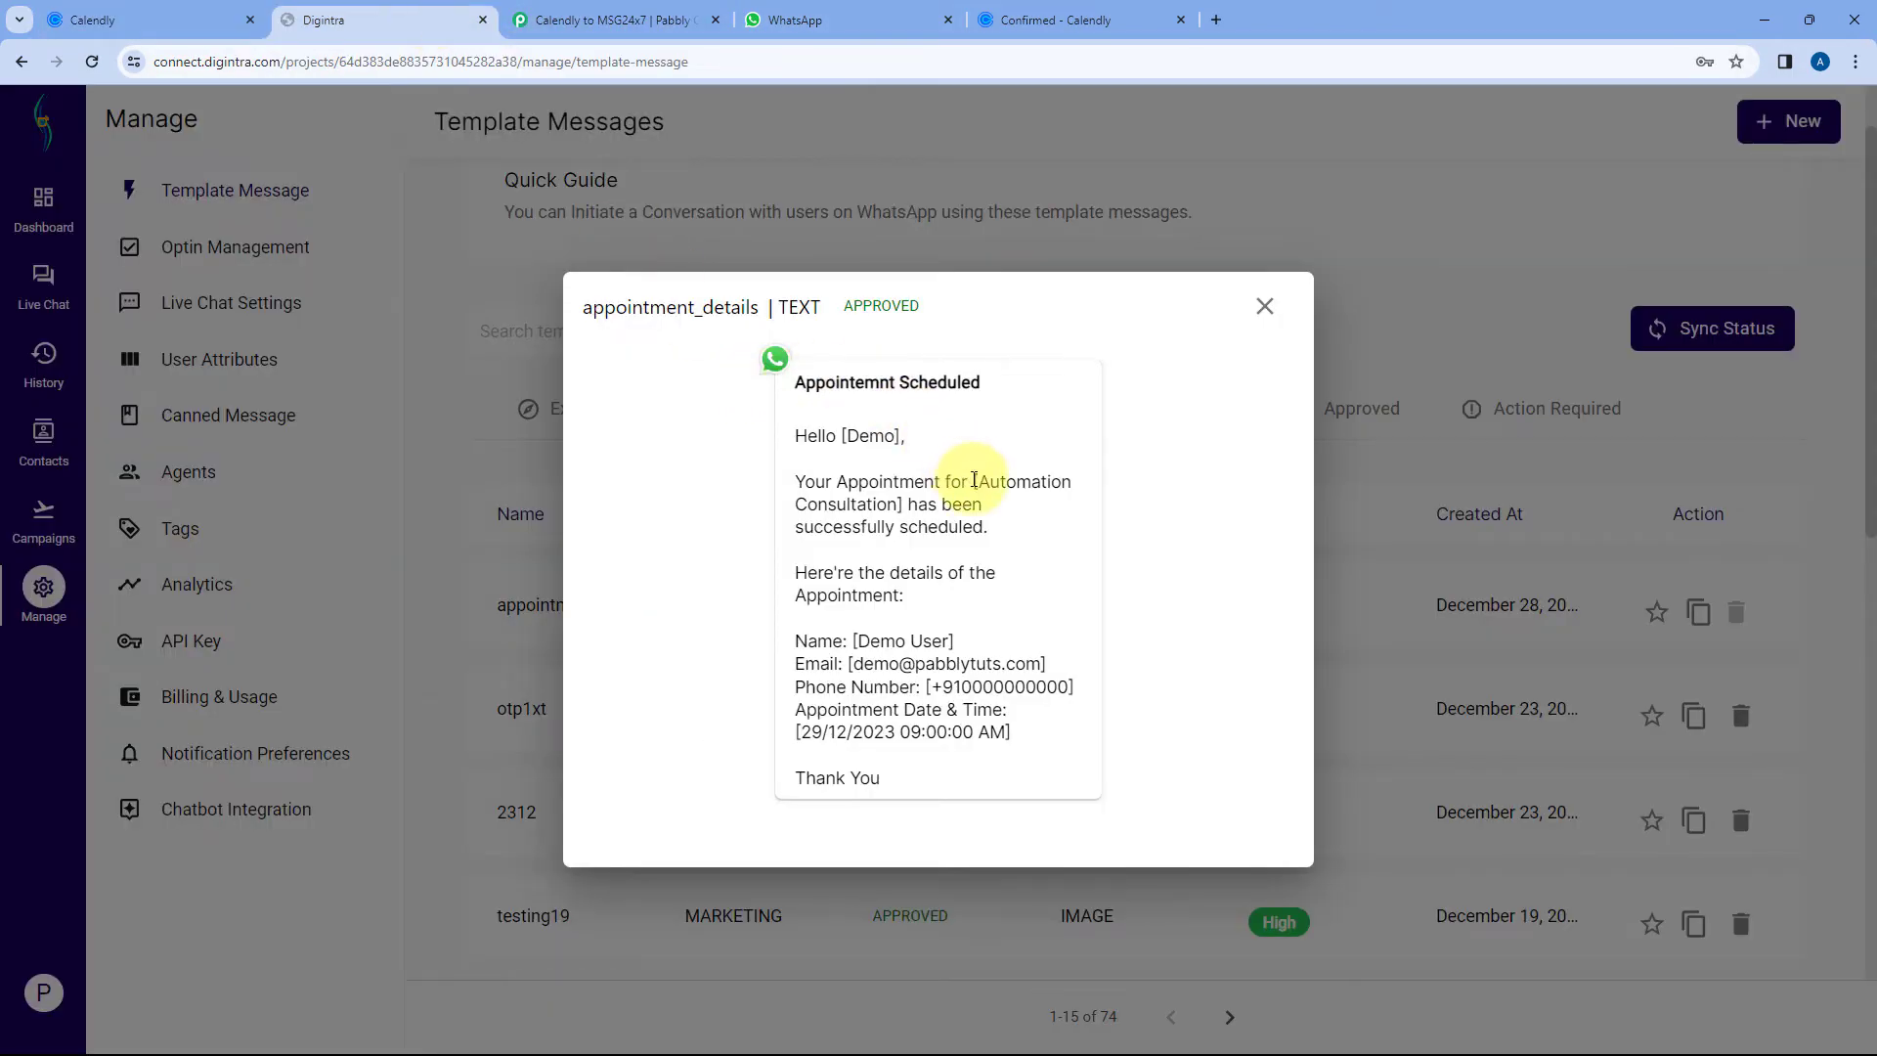
drag(974, 482, 905, 505)
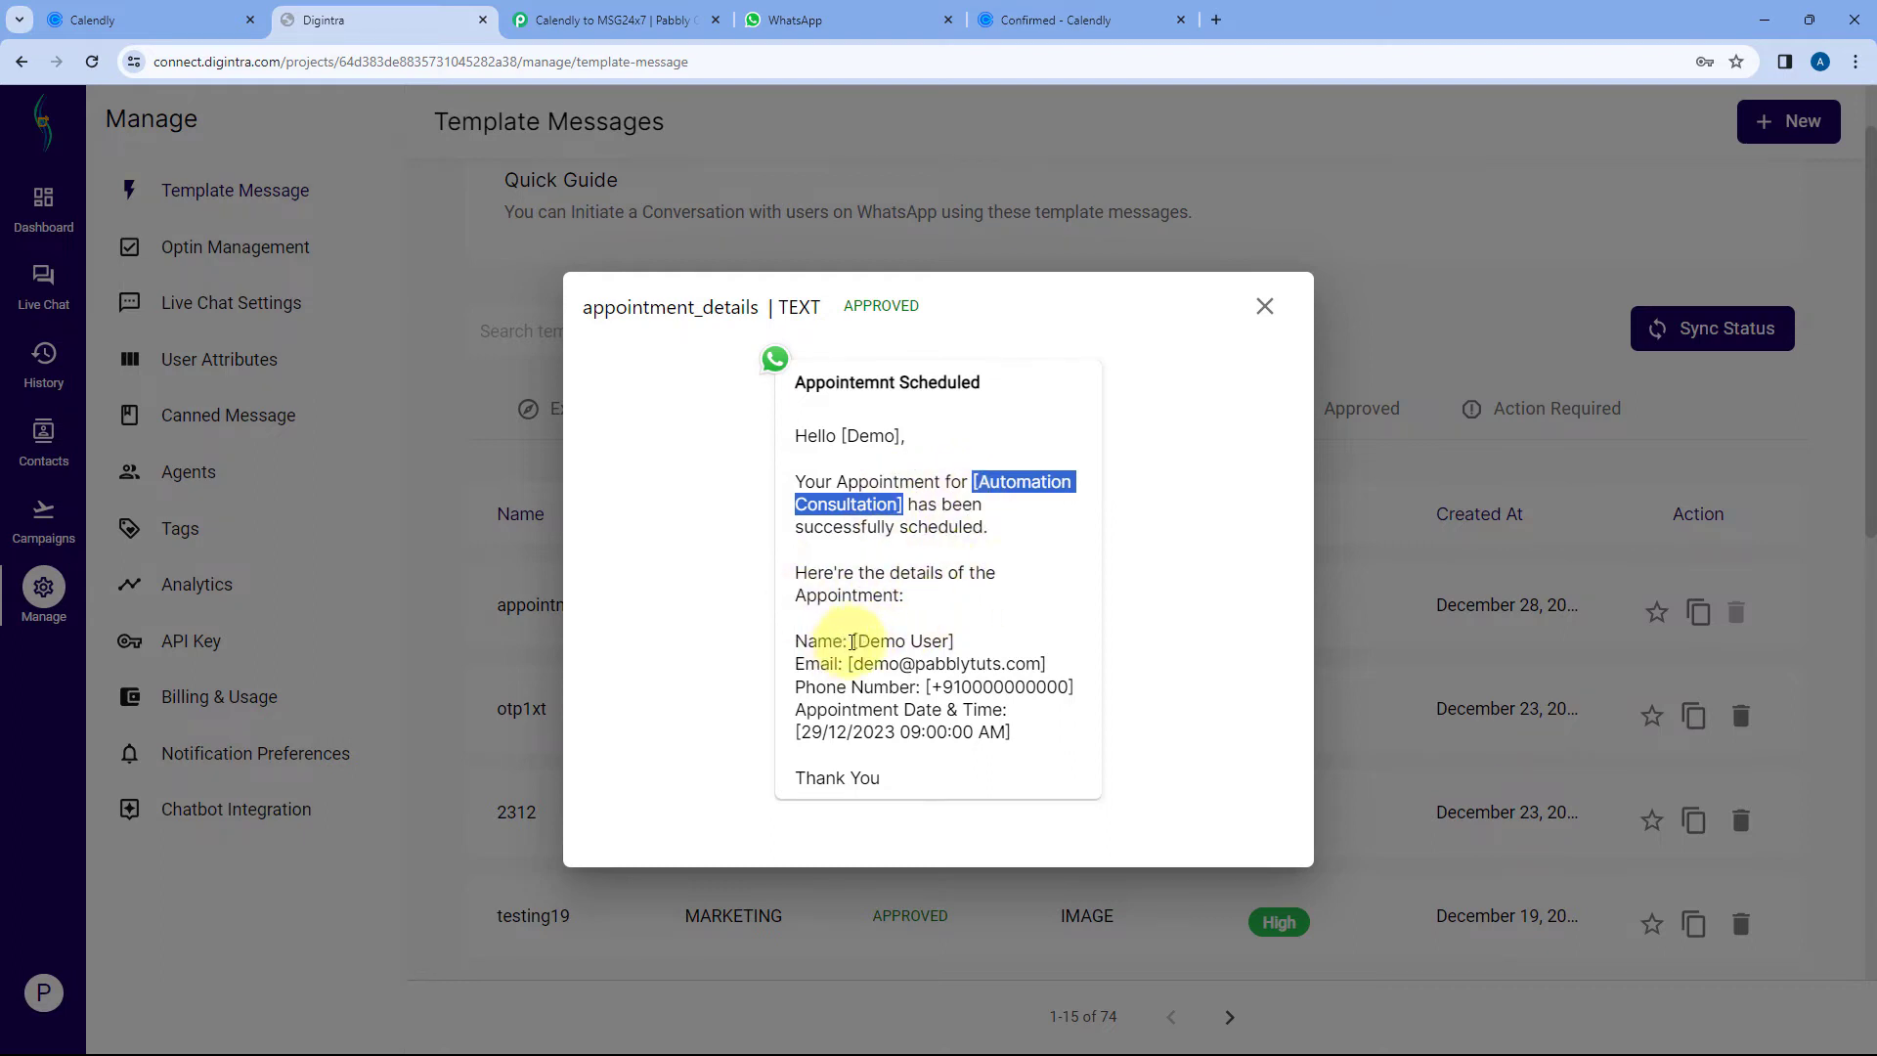
drag(853, 641, 968, 645)
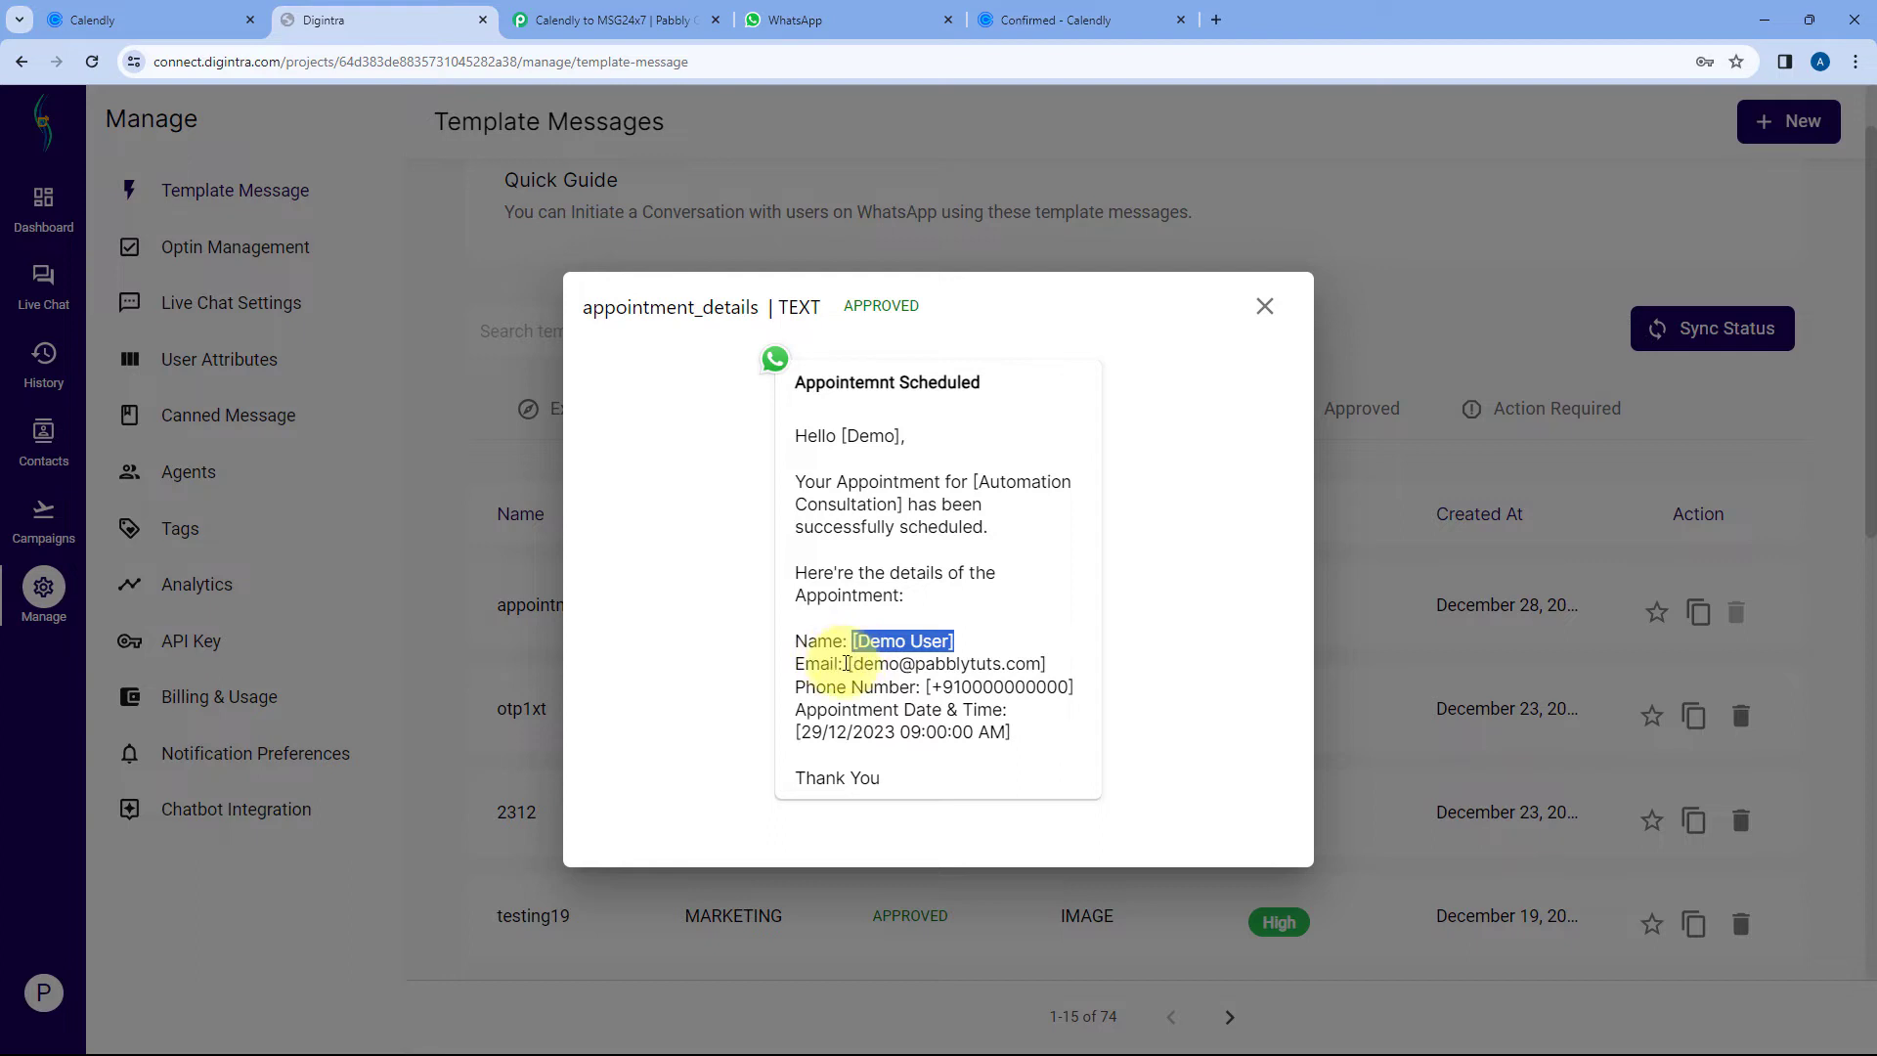
drag(848, 663, 923, 686)
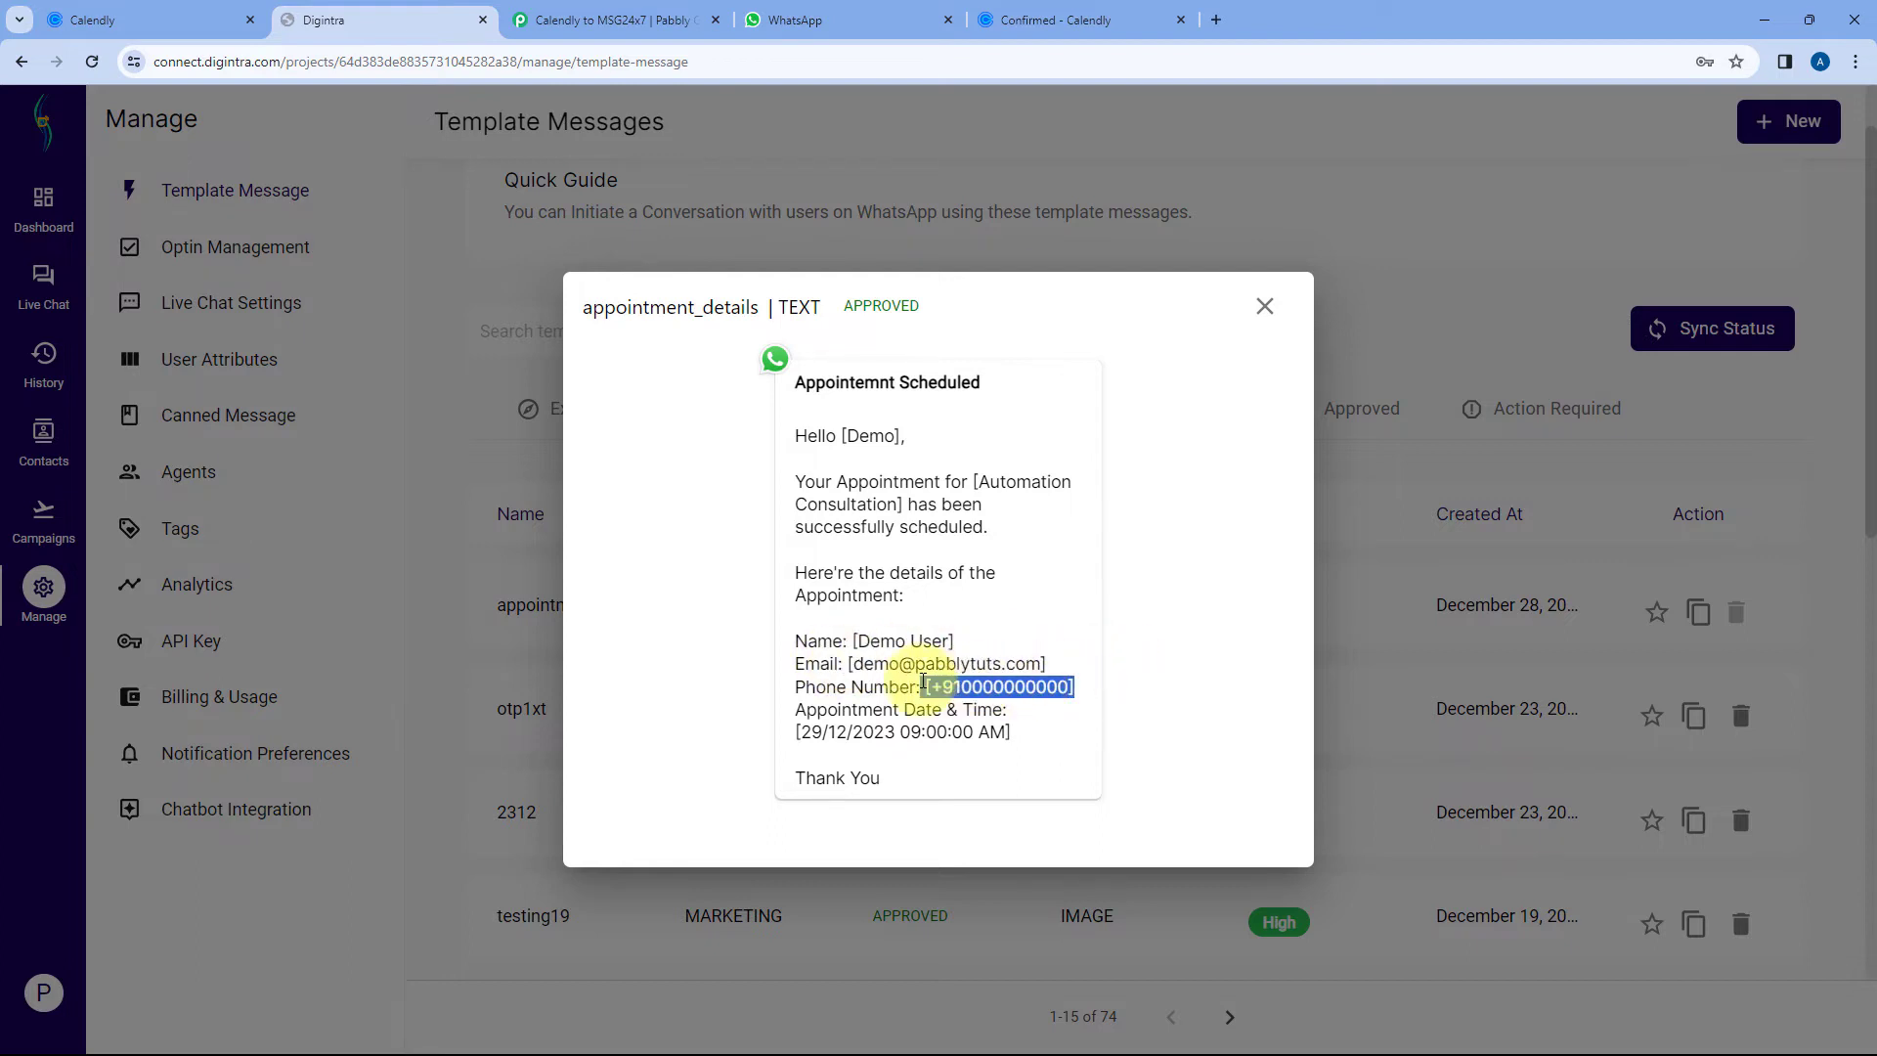
click(1012, 734)
drag(1012, 733, 758, 737)
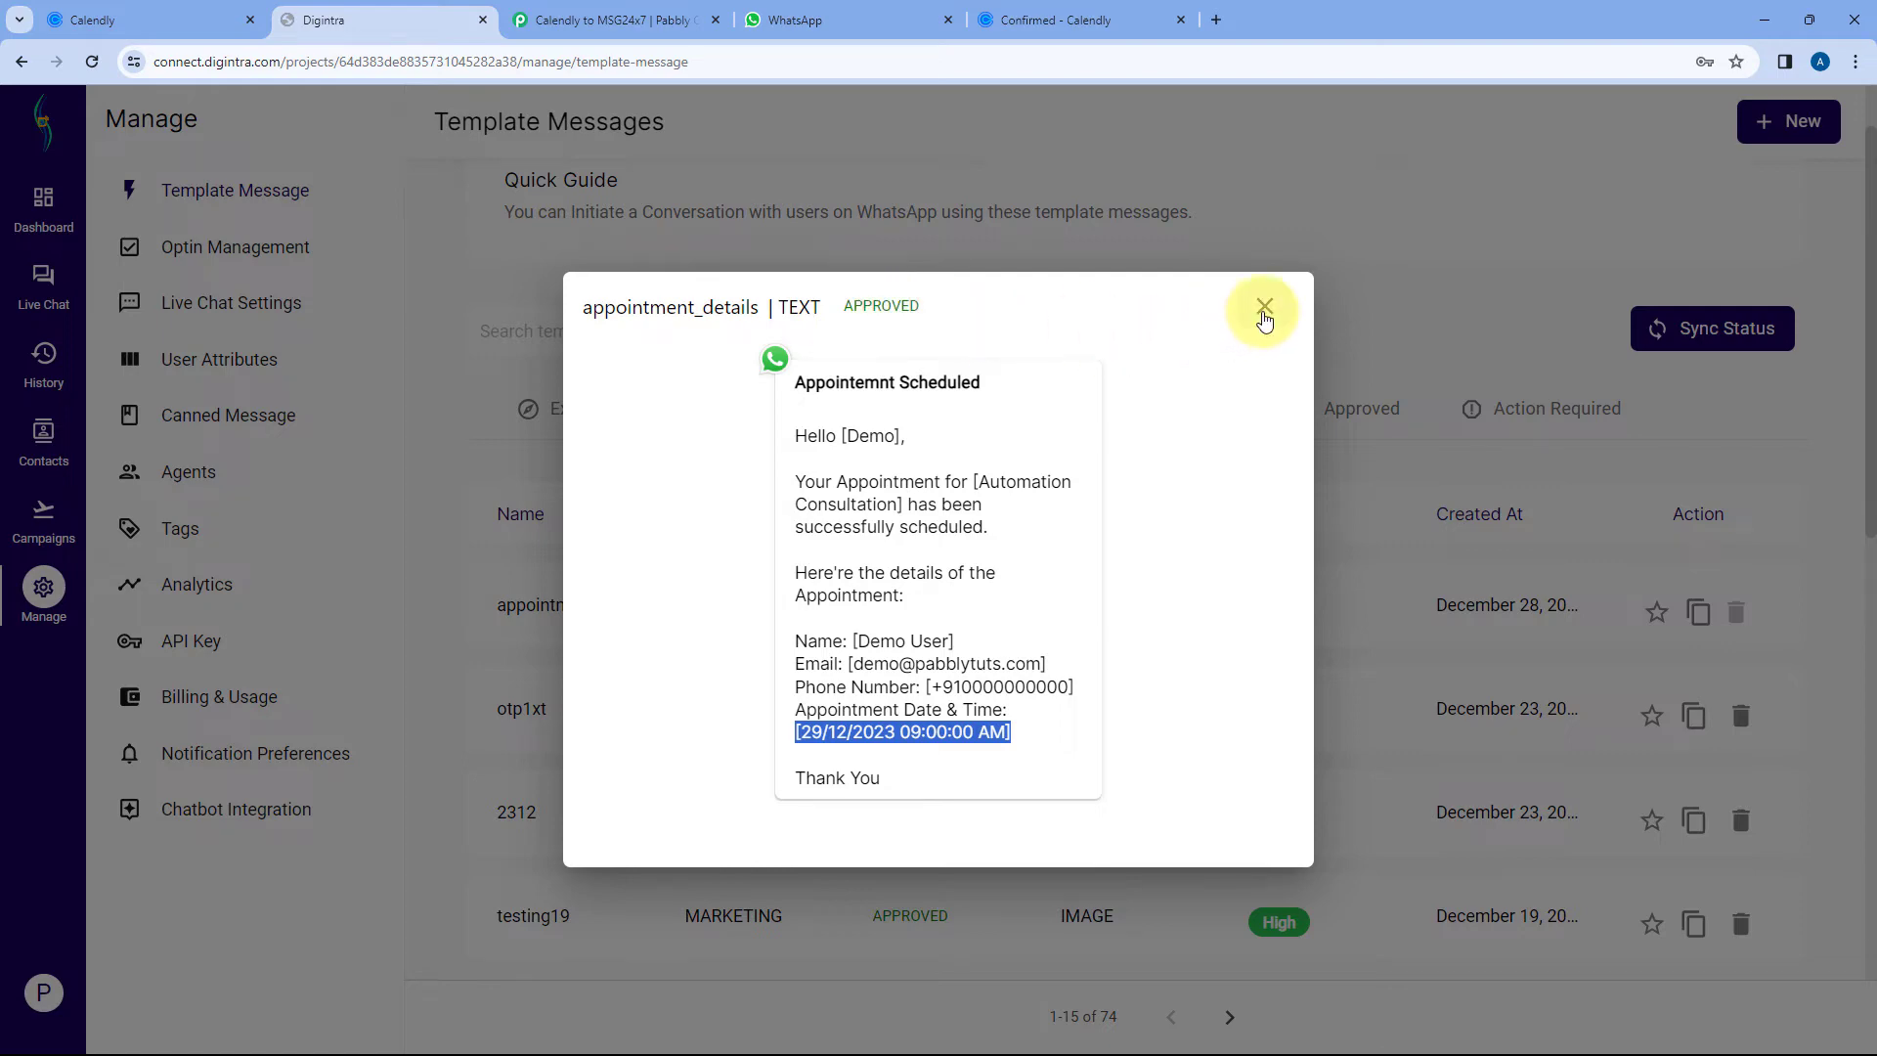
click(1264, 309)
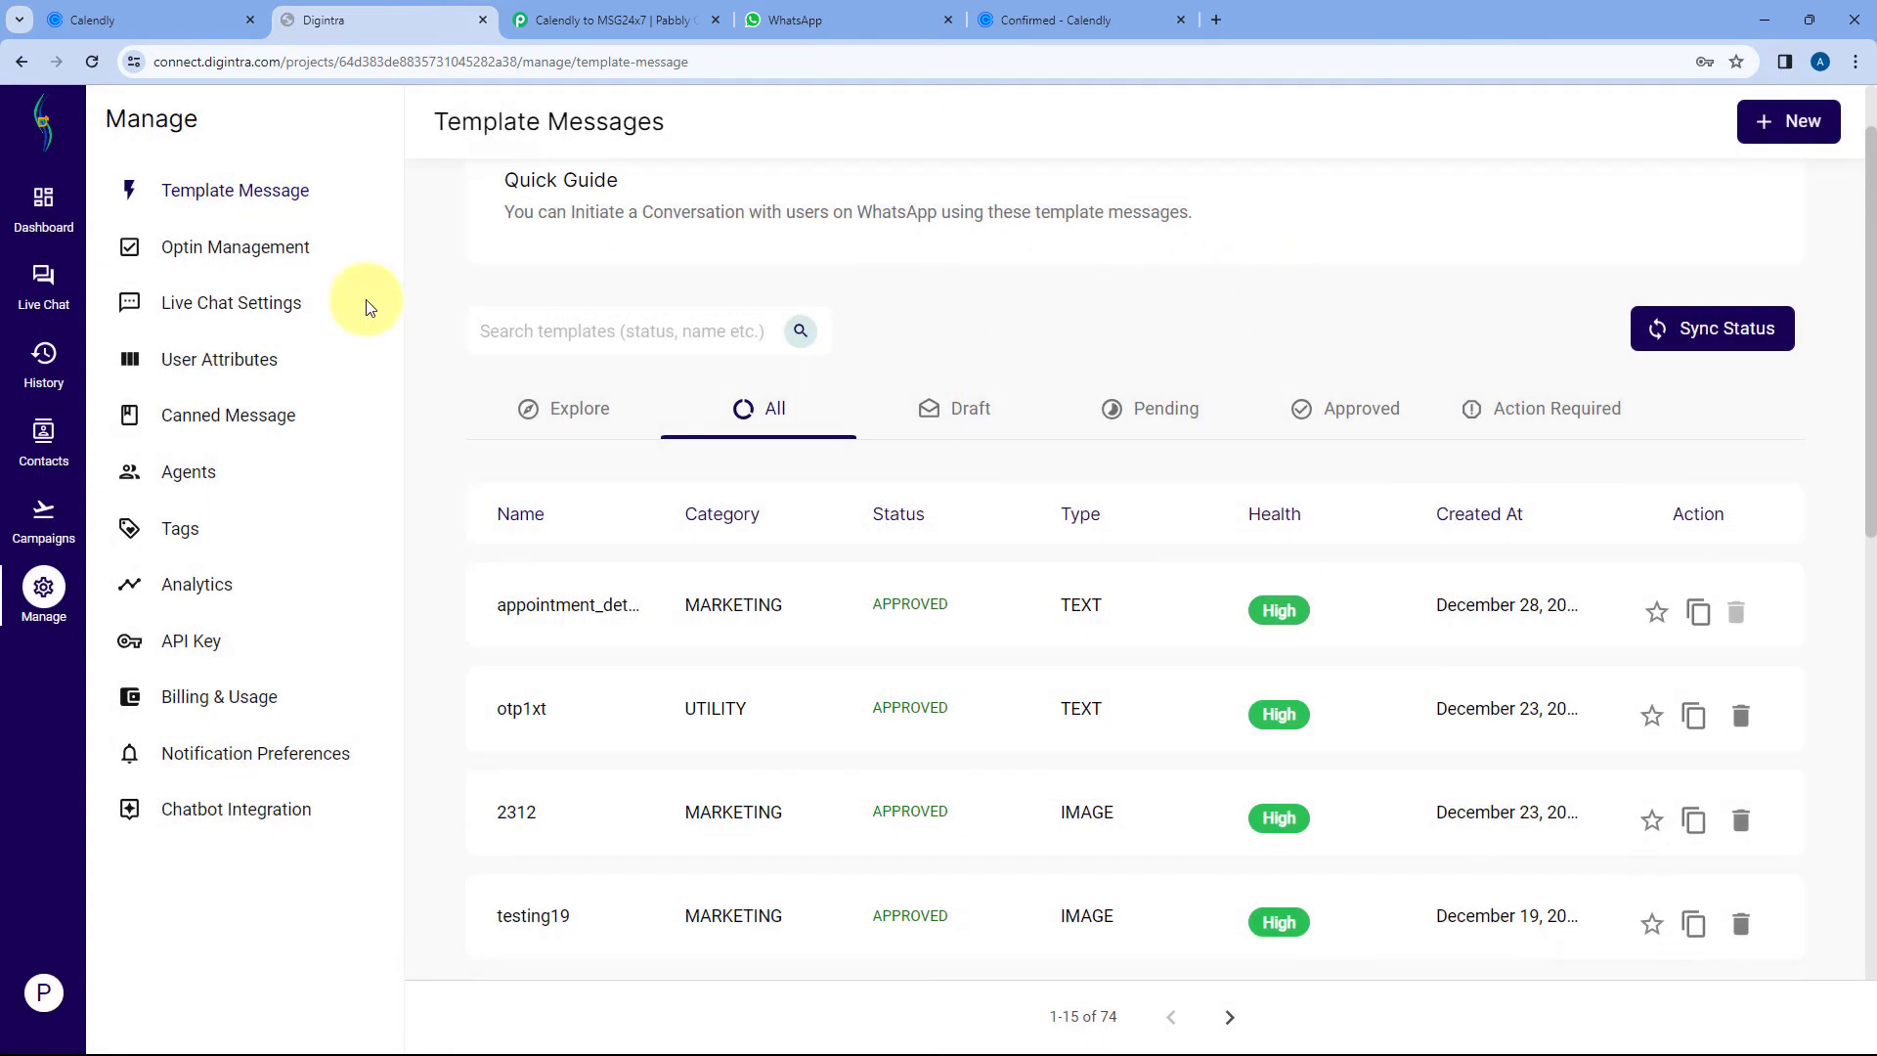
click(44, 515)
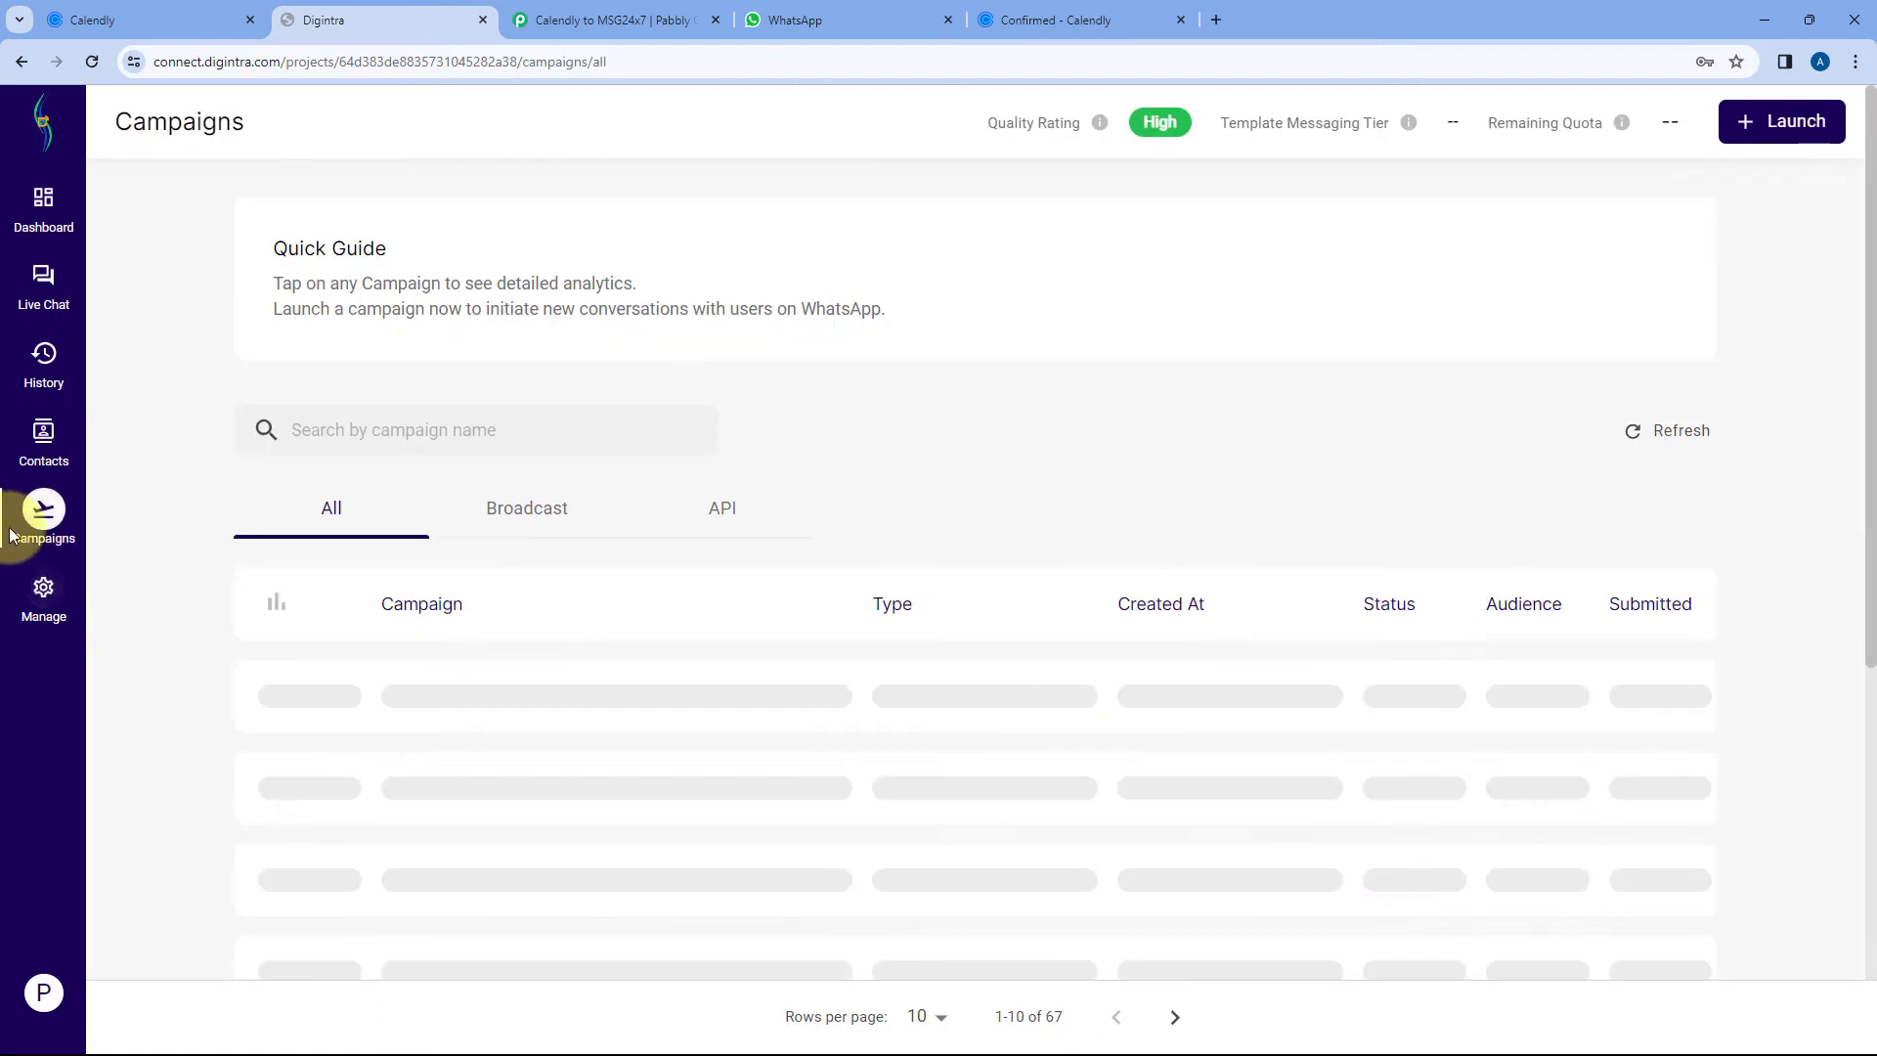
- Launch a new API campaign and name it Calendly
click(1799, 122)
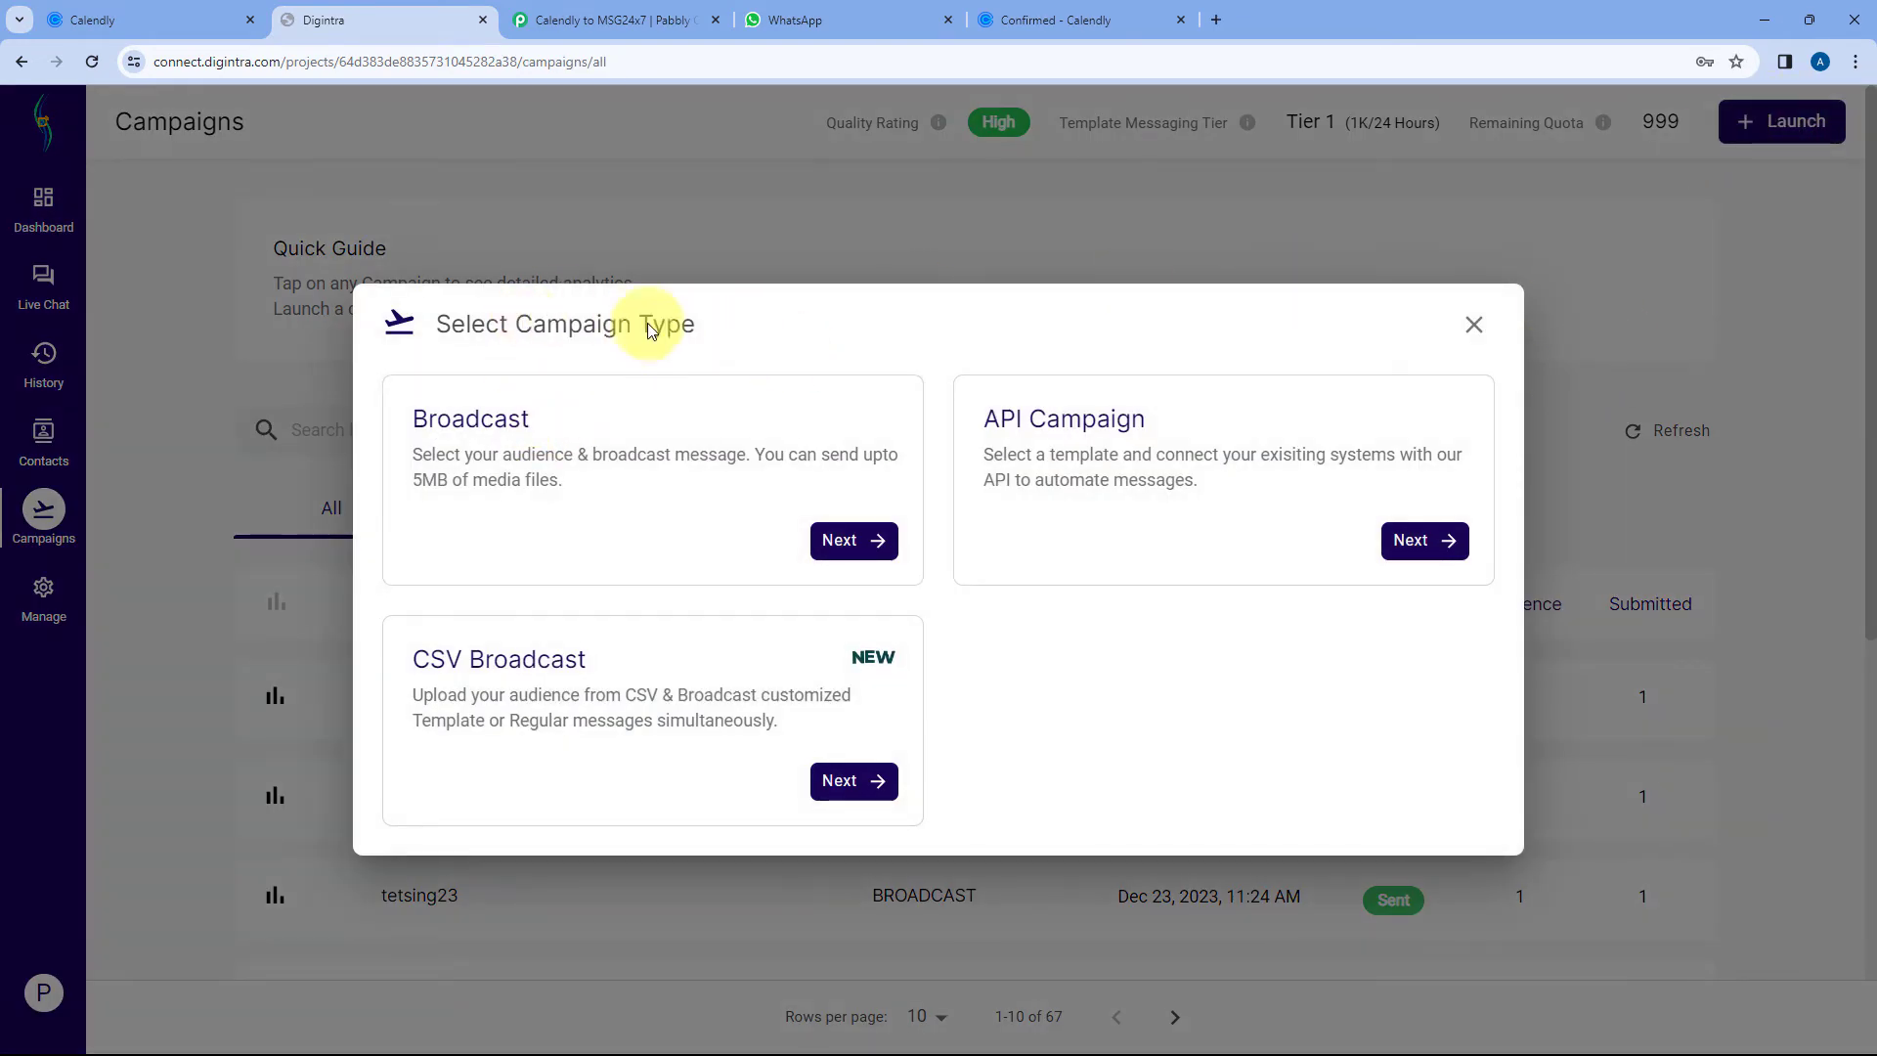
click(1161, 459)
click(342, 604)
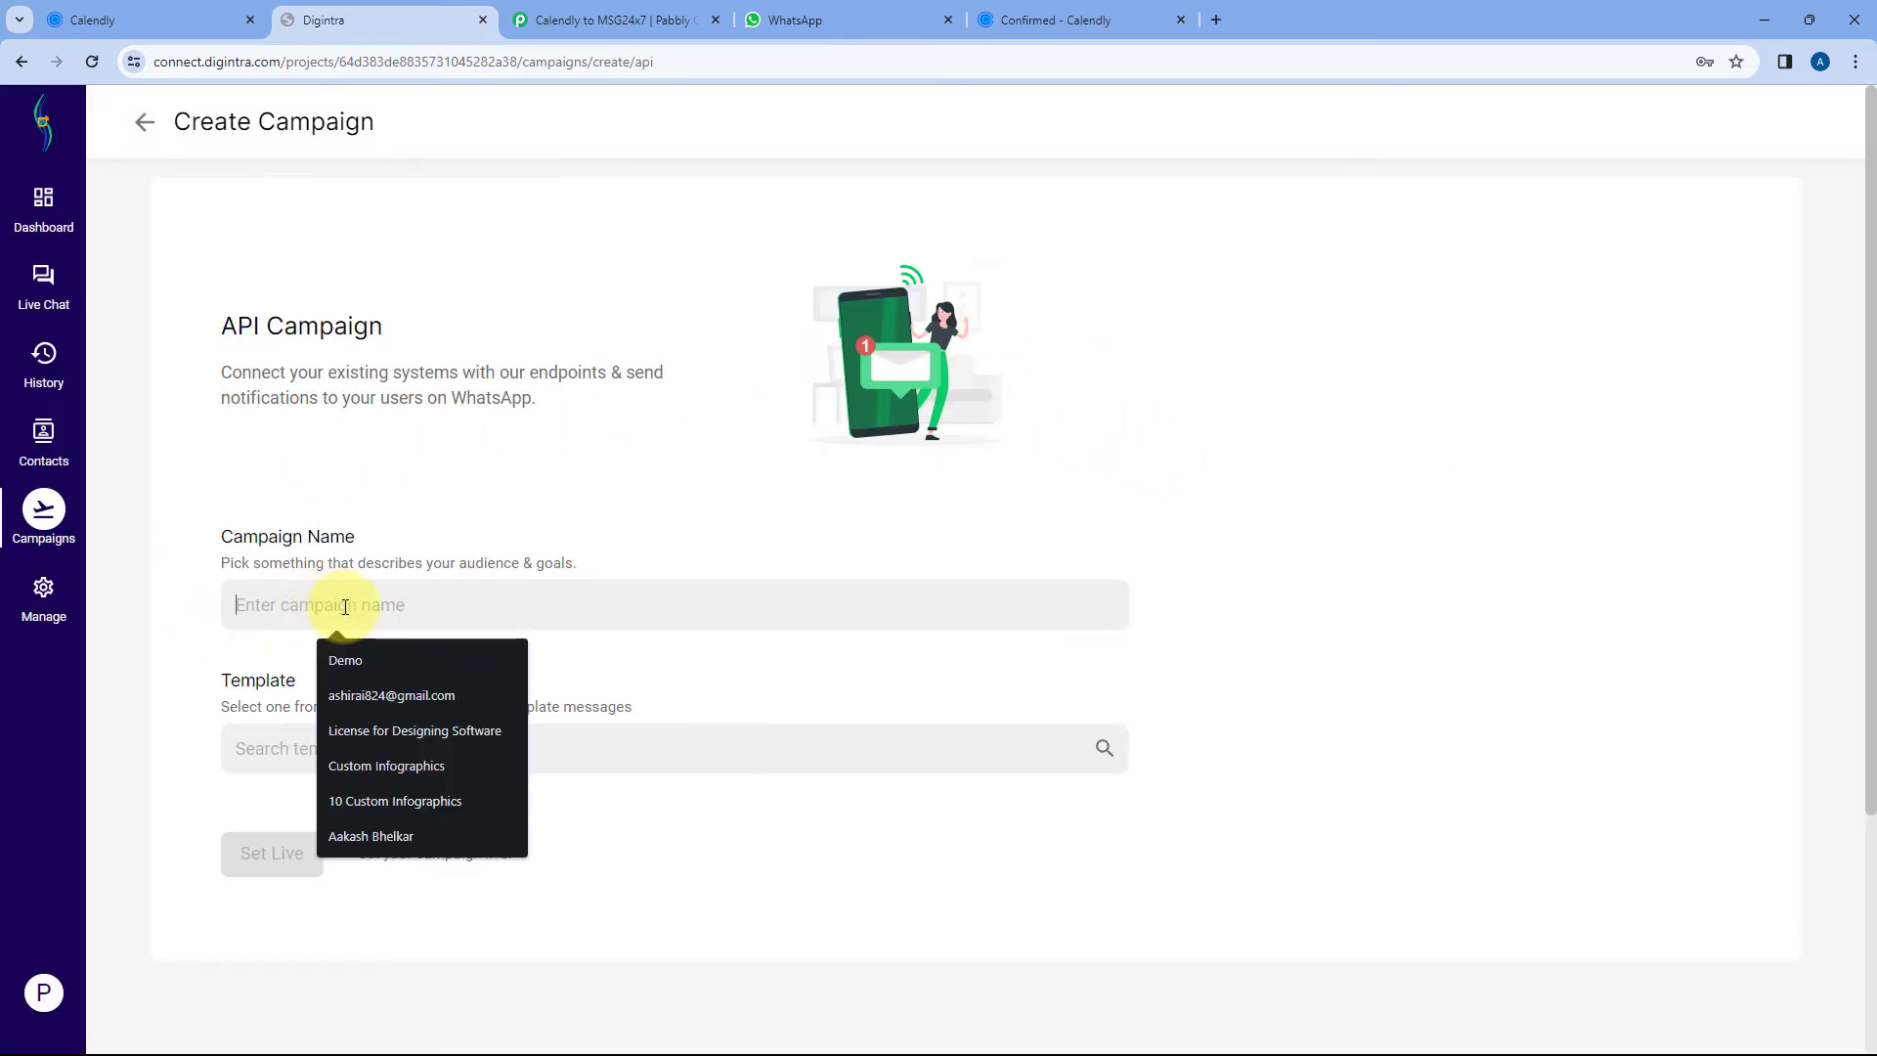
text(Calendly)
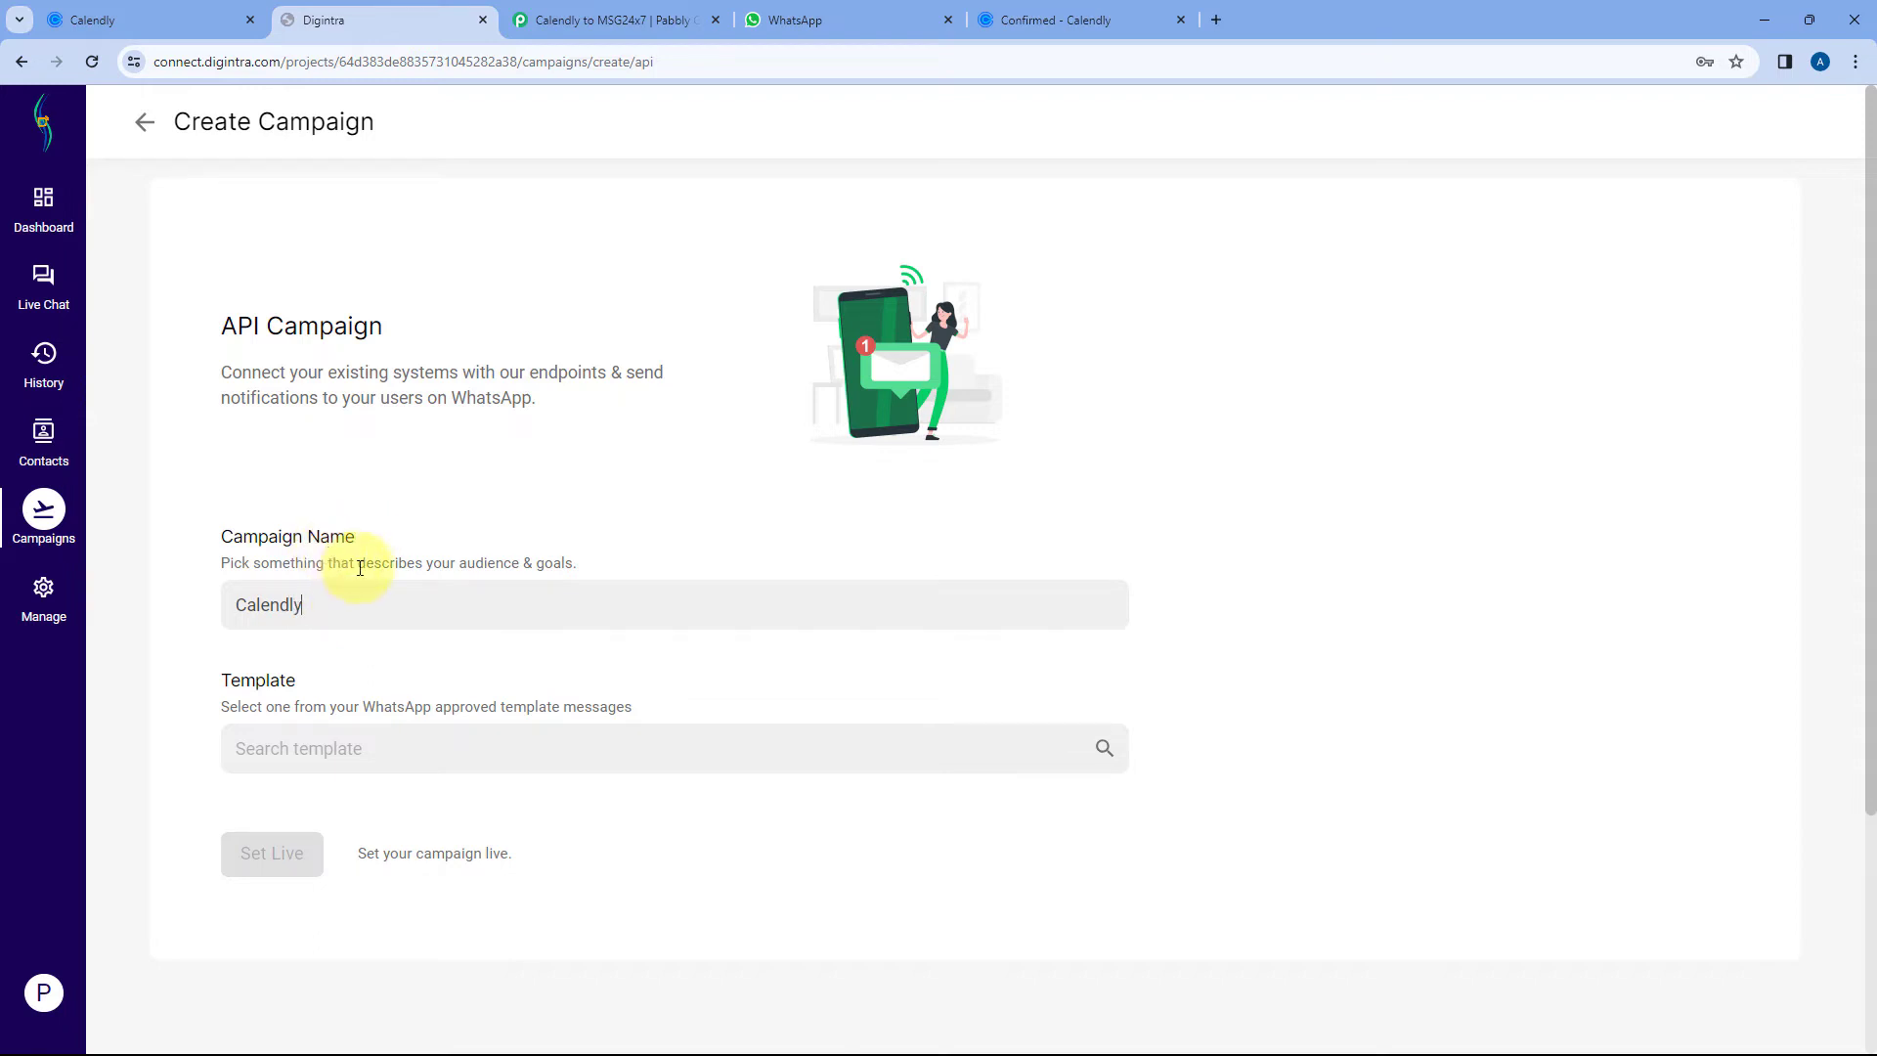
scroll(205, 544, down, 1)
scroll(206, 544, down, 1)
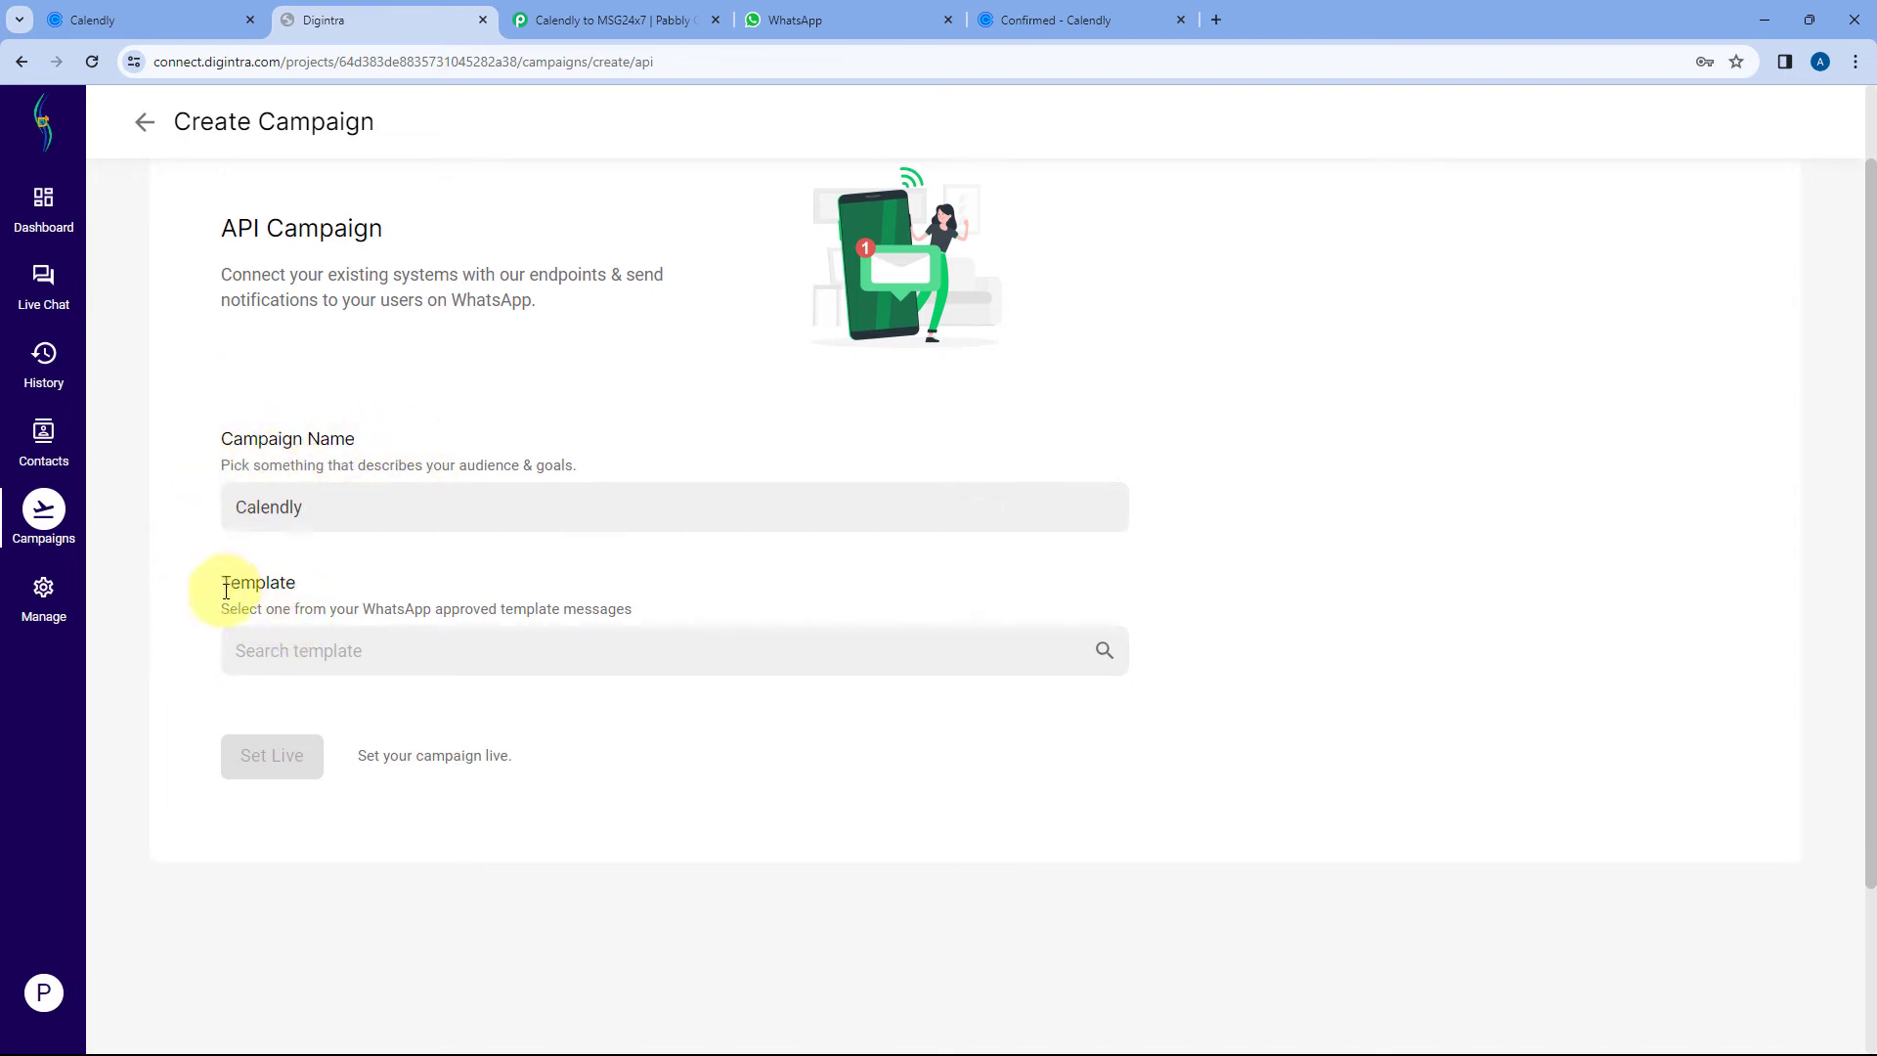
- Select the appointment_details template for the Calendly campaign and set it live
click(370, 651)
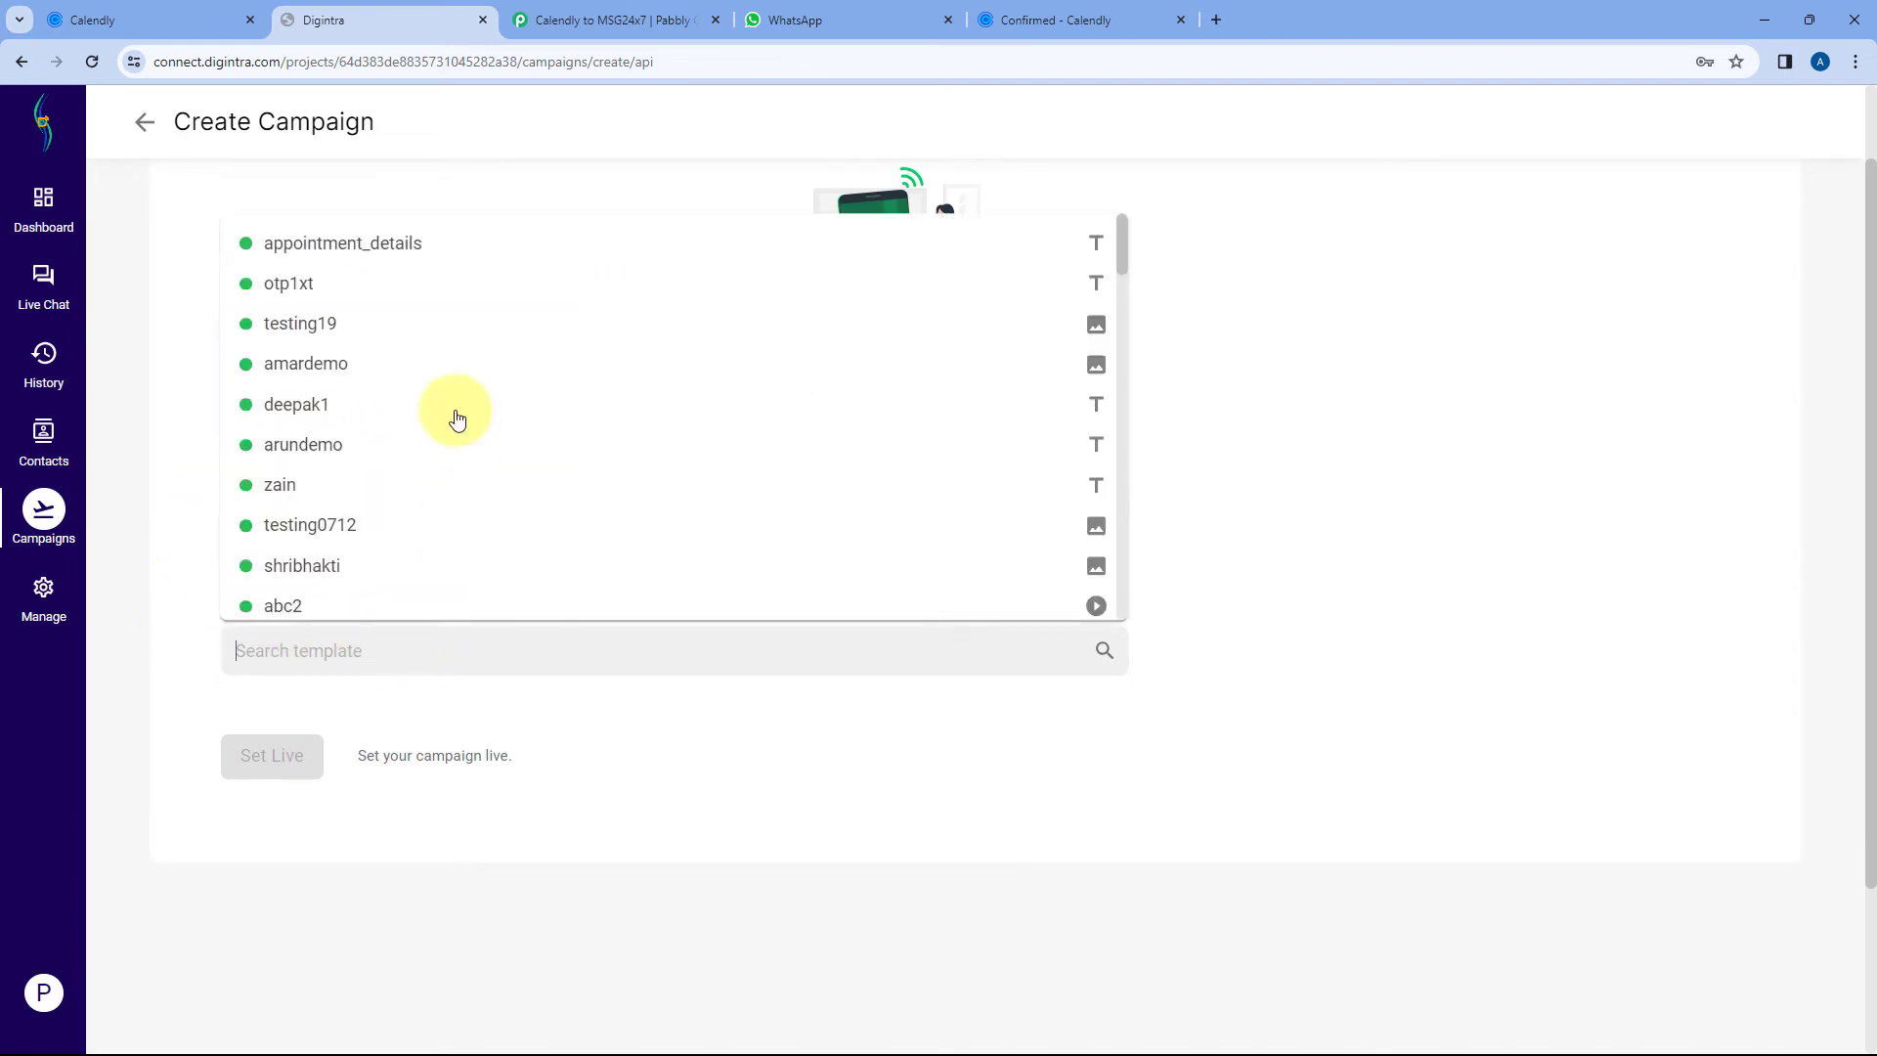
scroll(443, 376, down, 2)
scroll(436, 390, down, 5)
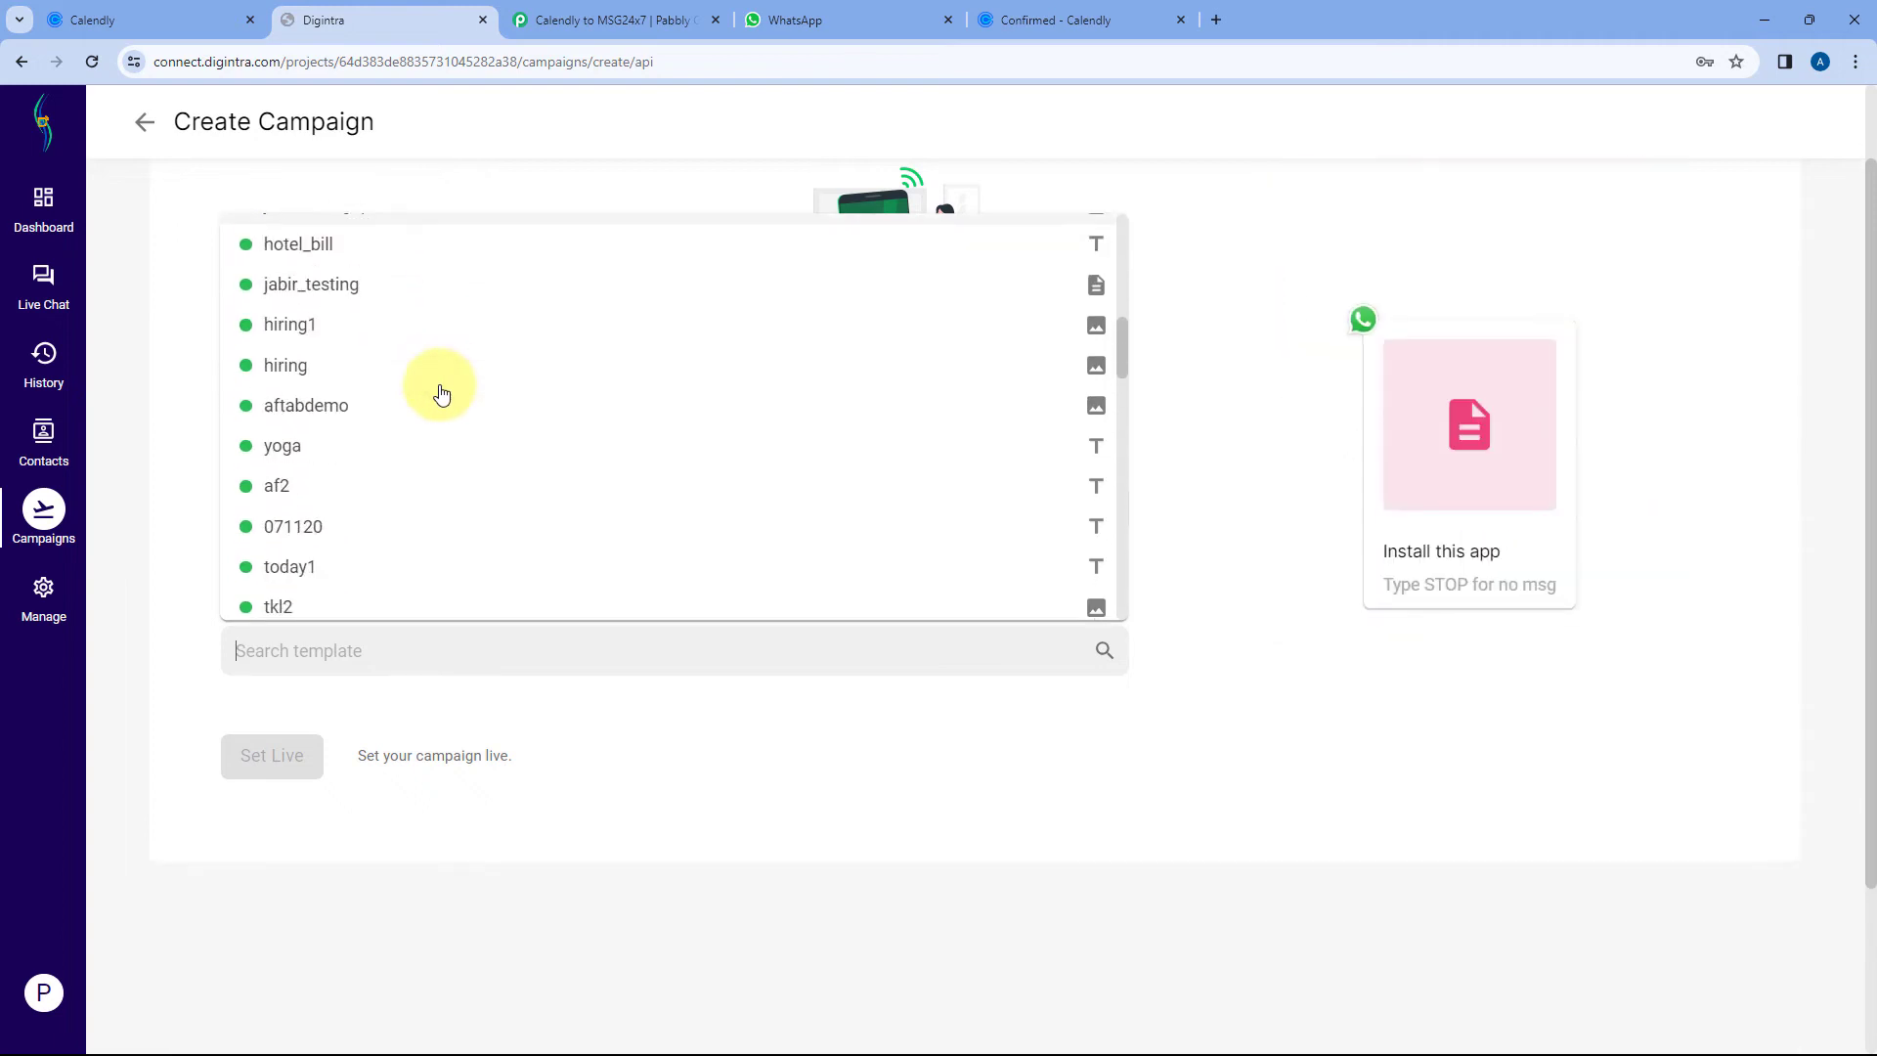
scroll(436, 390, up, 7)
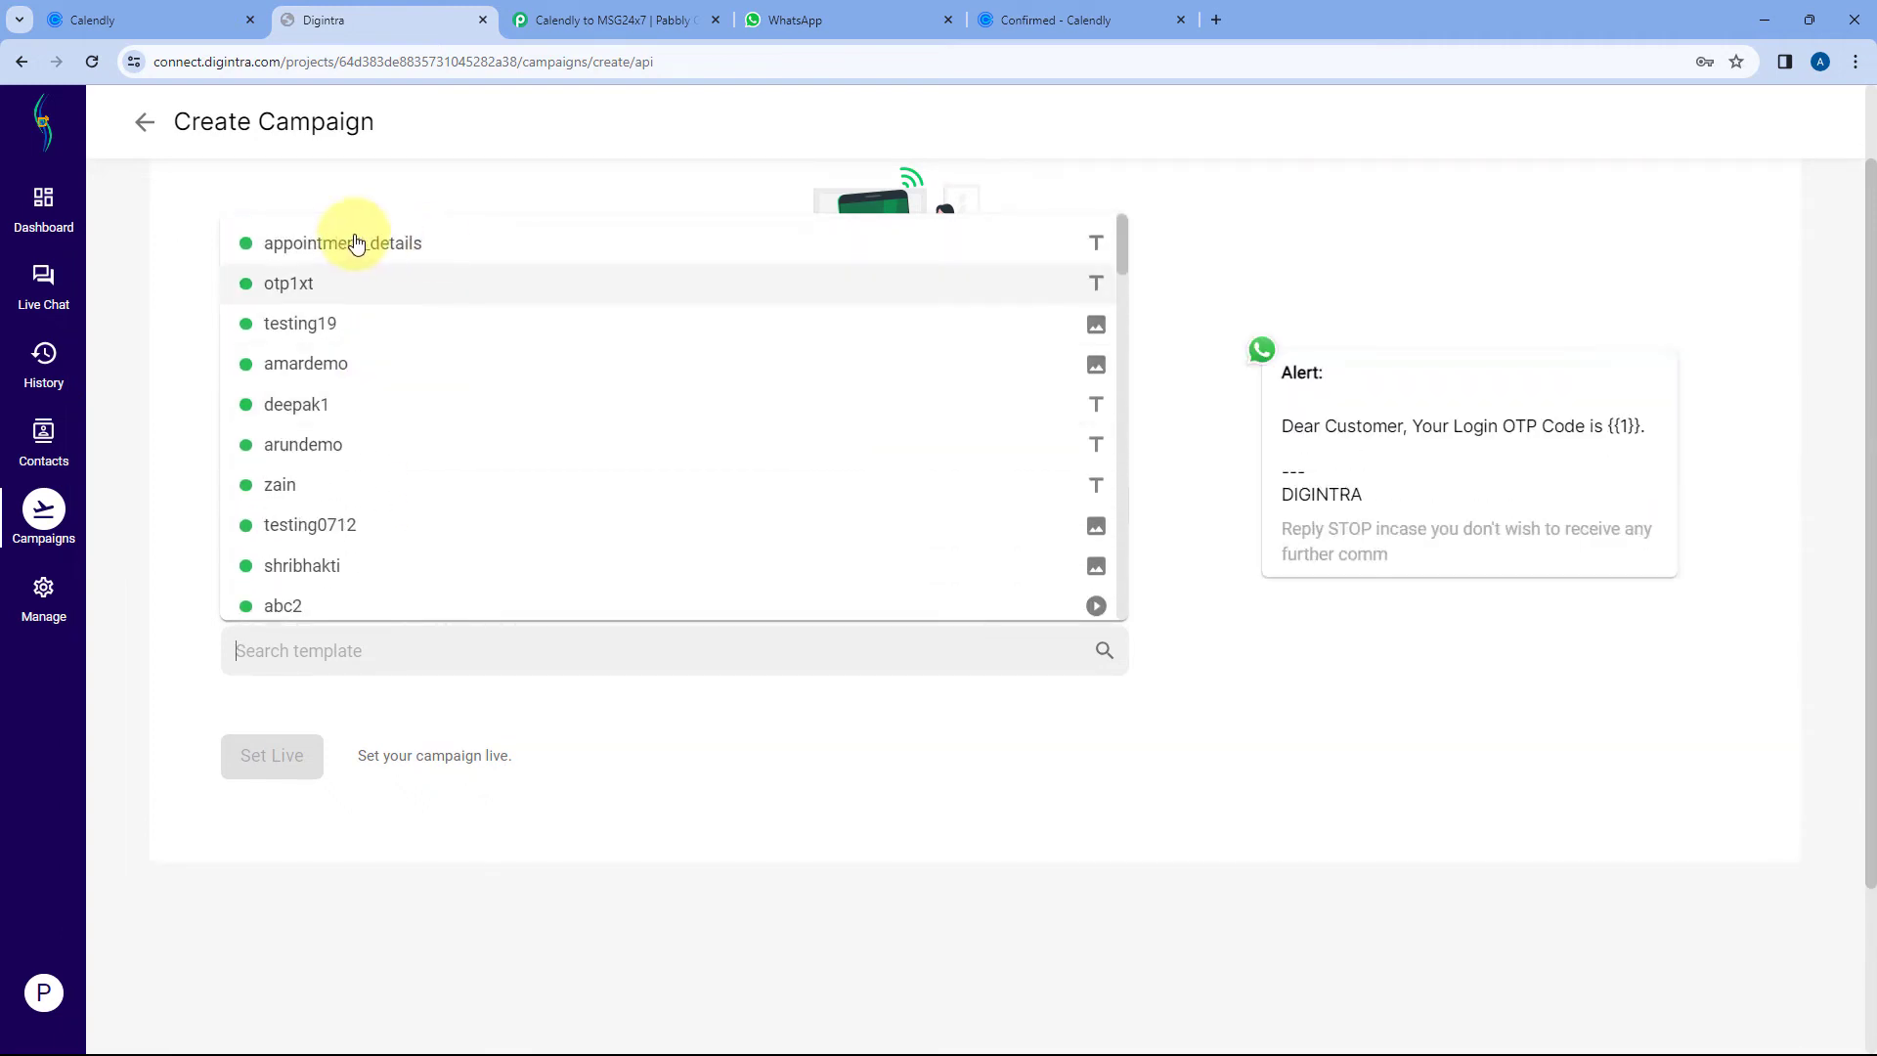
scroll(440, 336, down, 5)
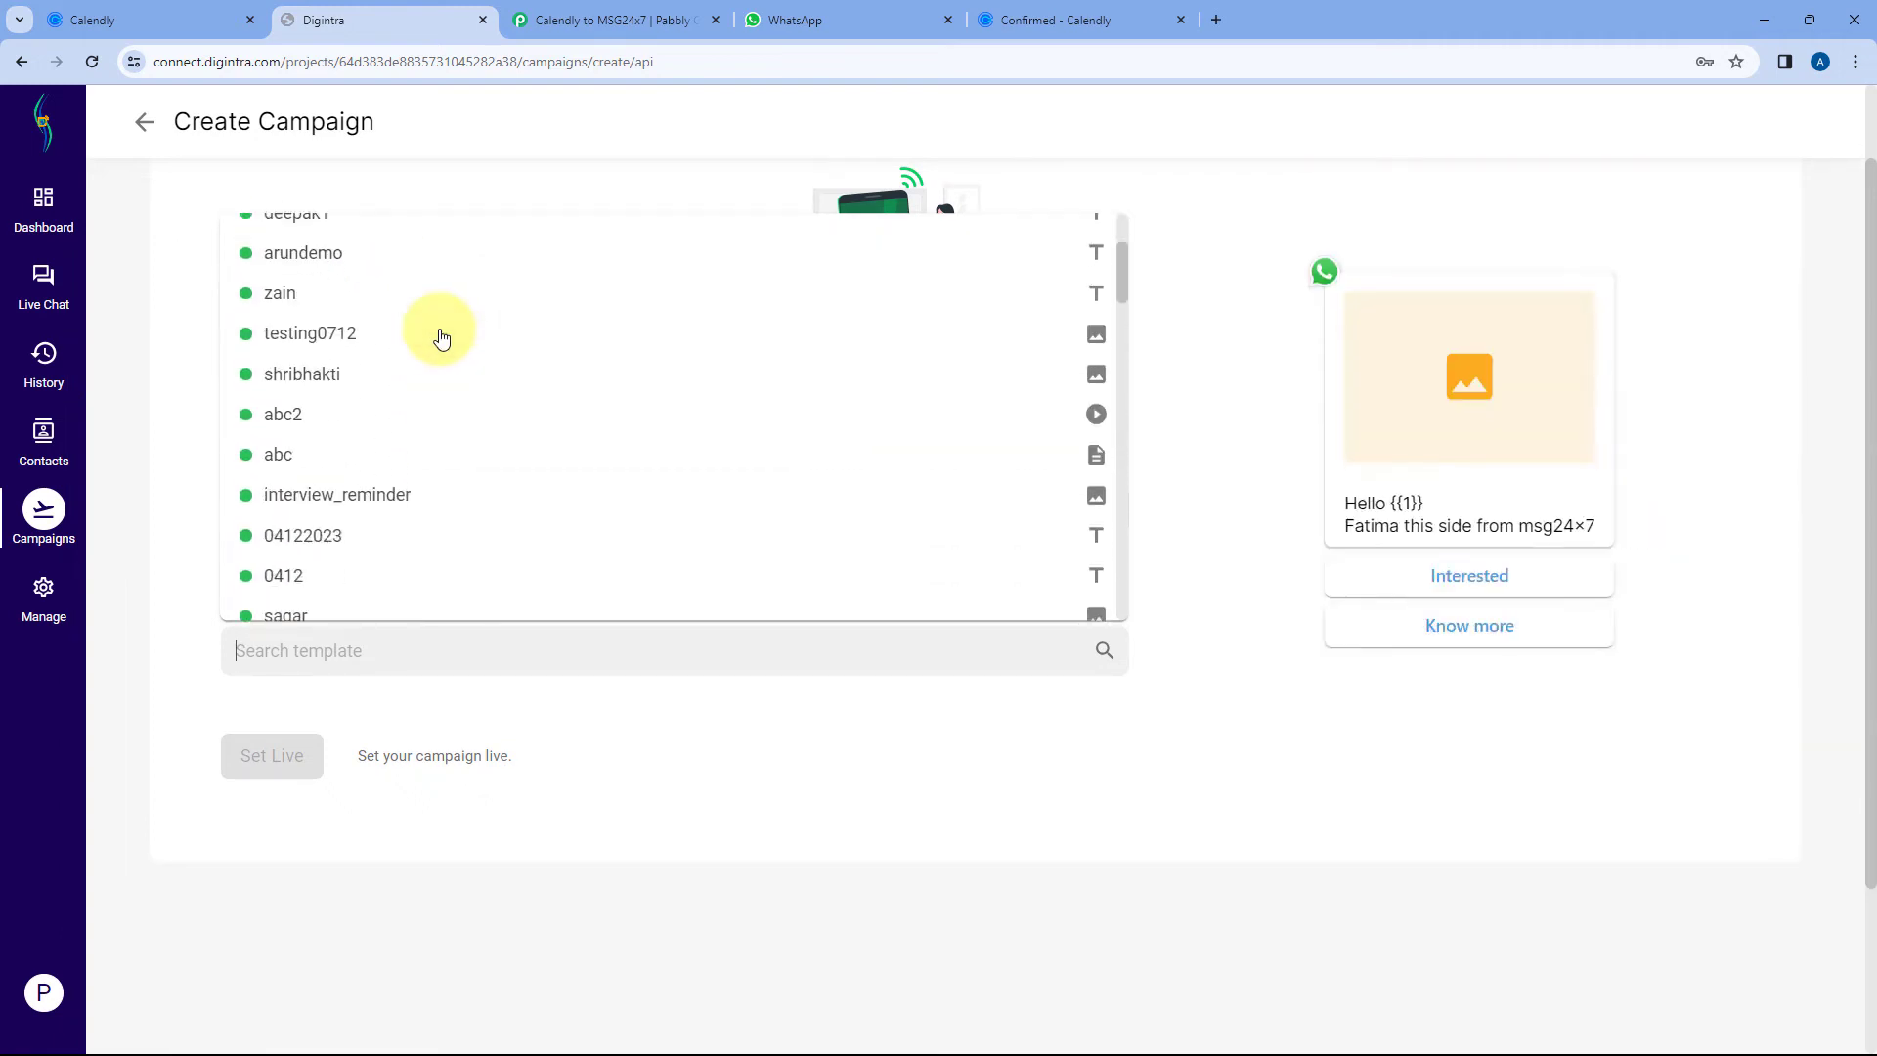
scroll(440, 336, up, 7)
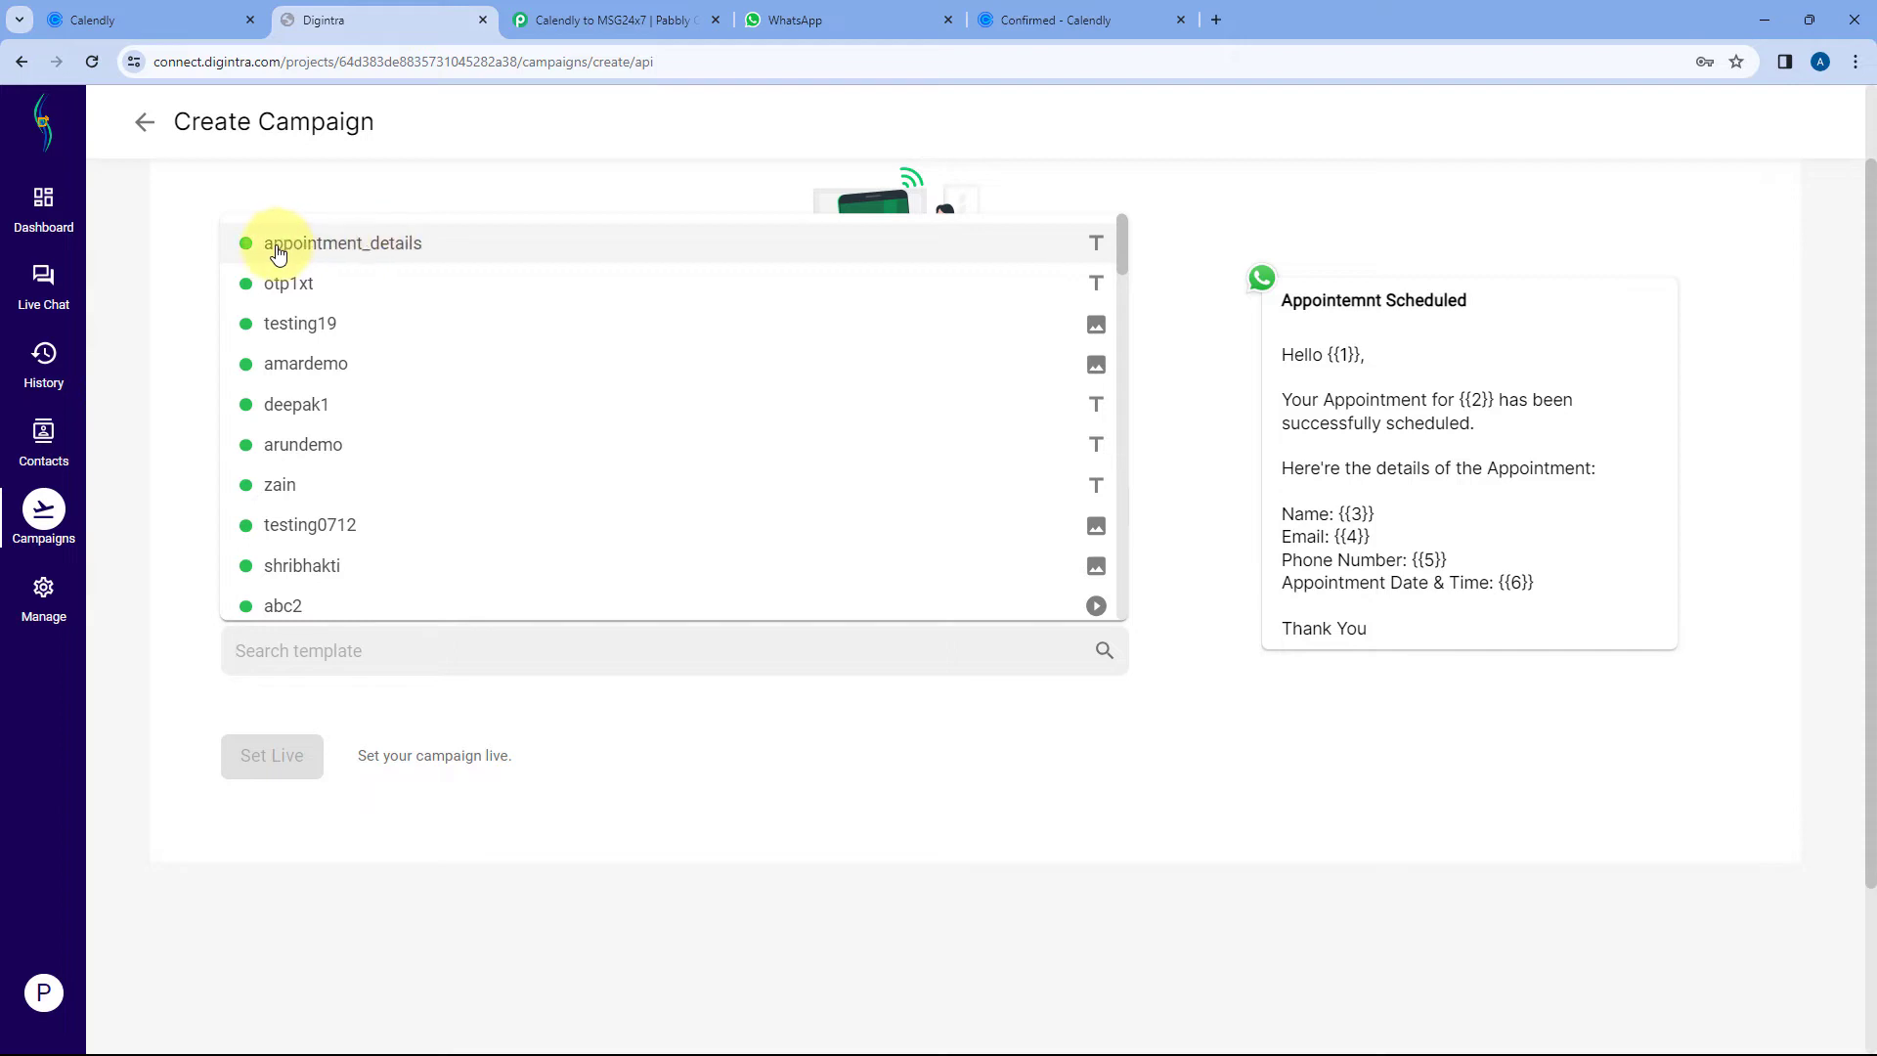
click(416, 252)
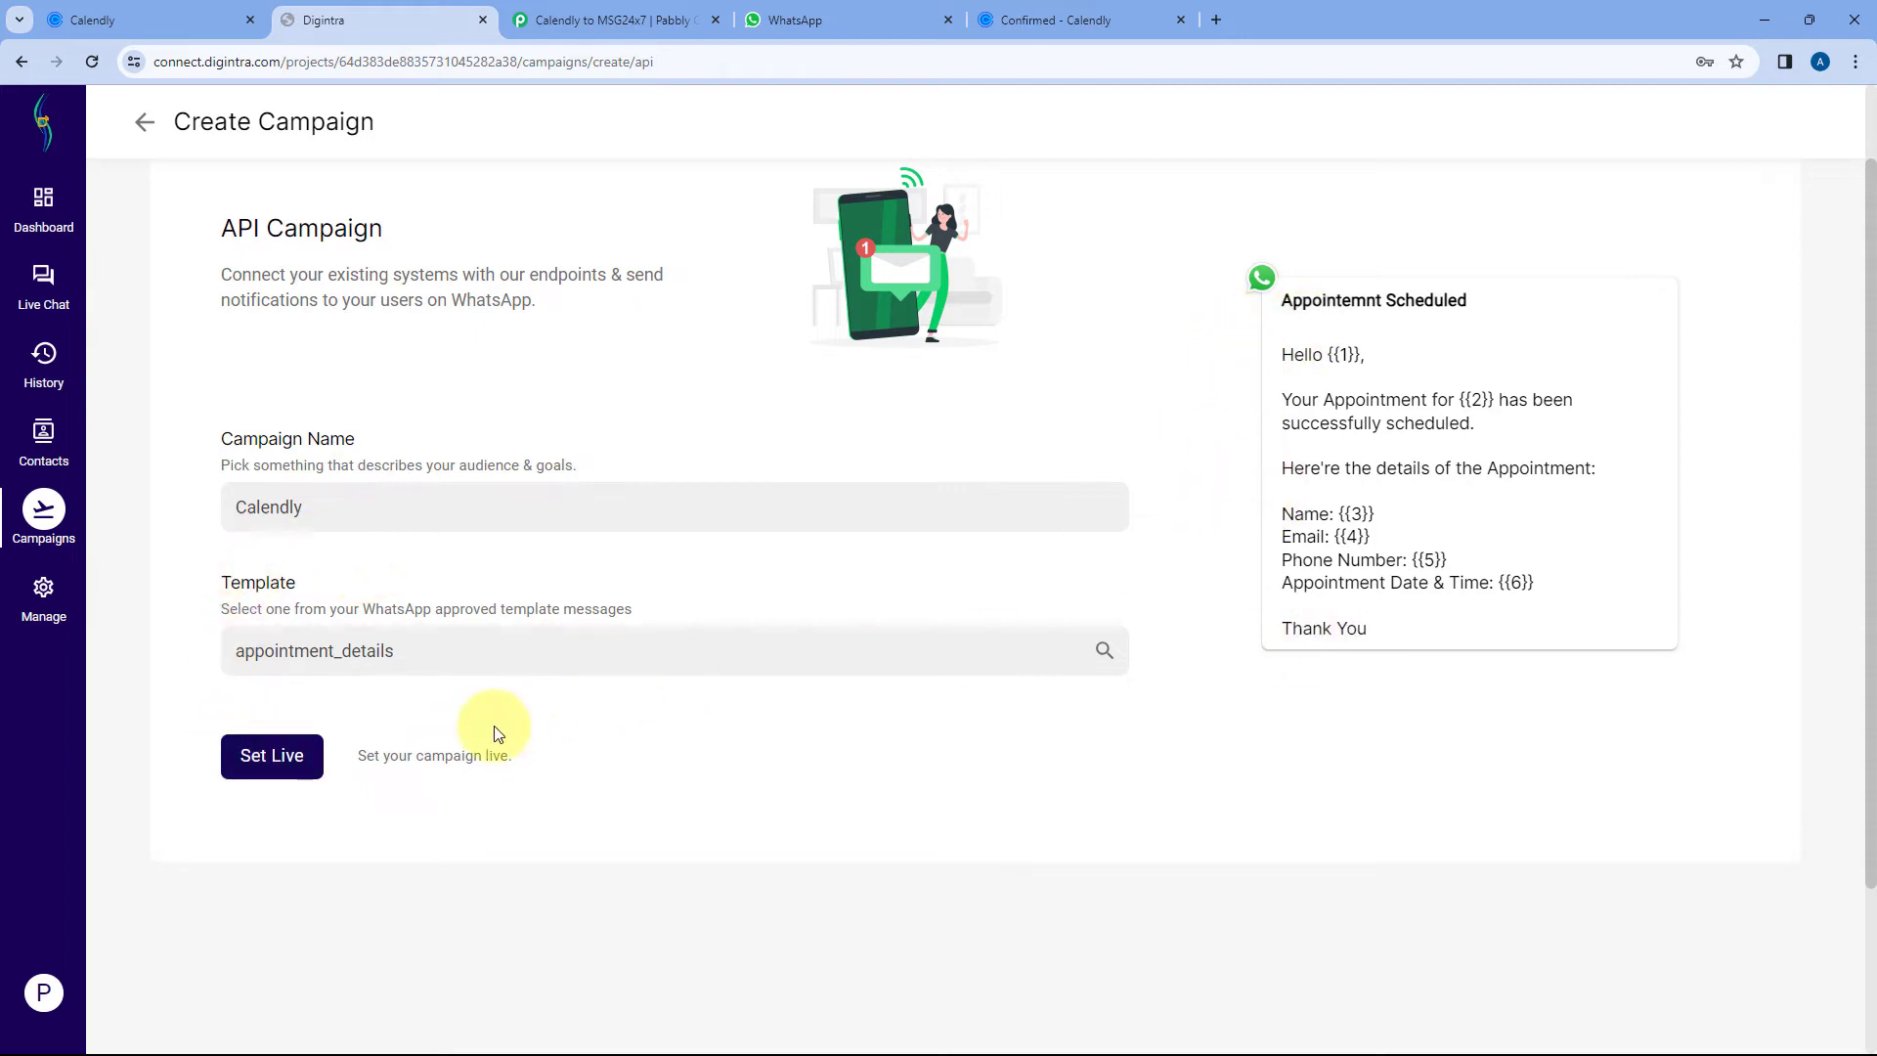
click(288, 771)
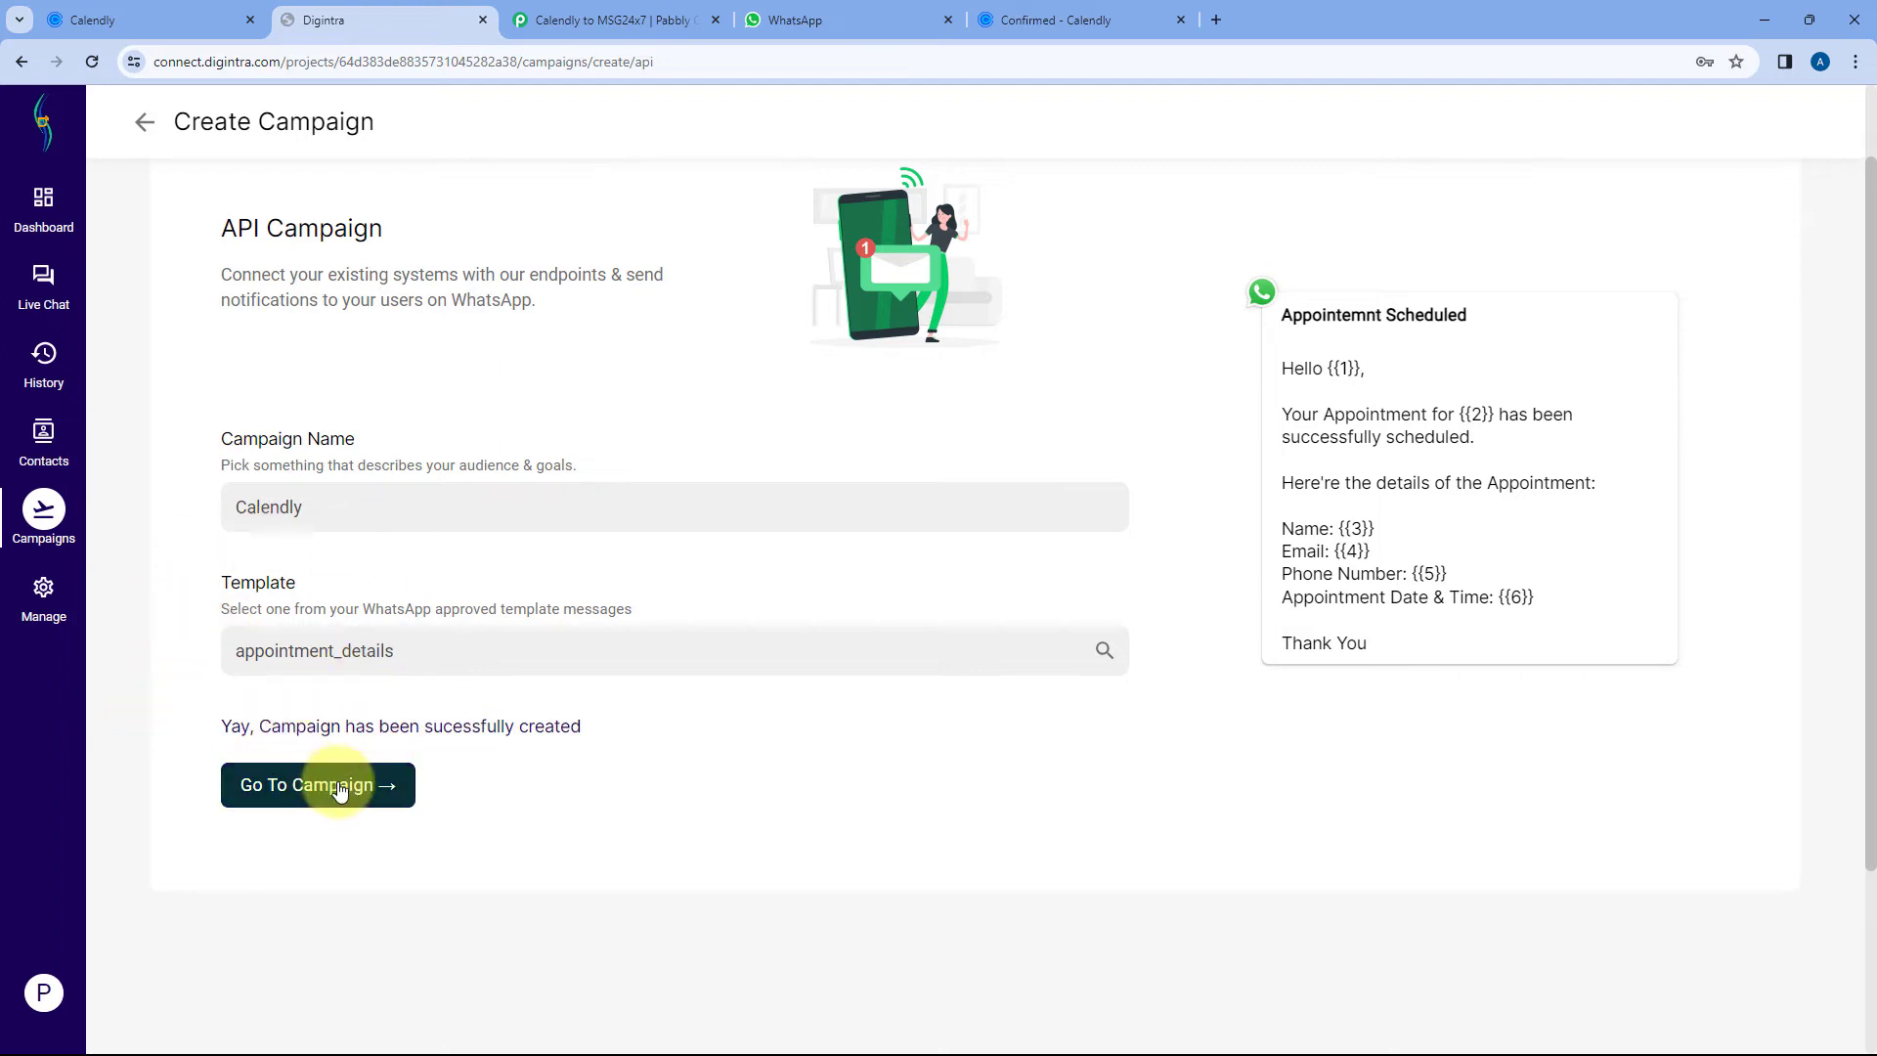
- Open the new Calendly campaign's overview page in Digintra
click(332, 787)
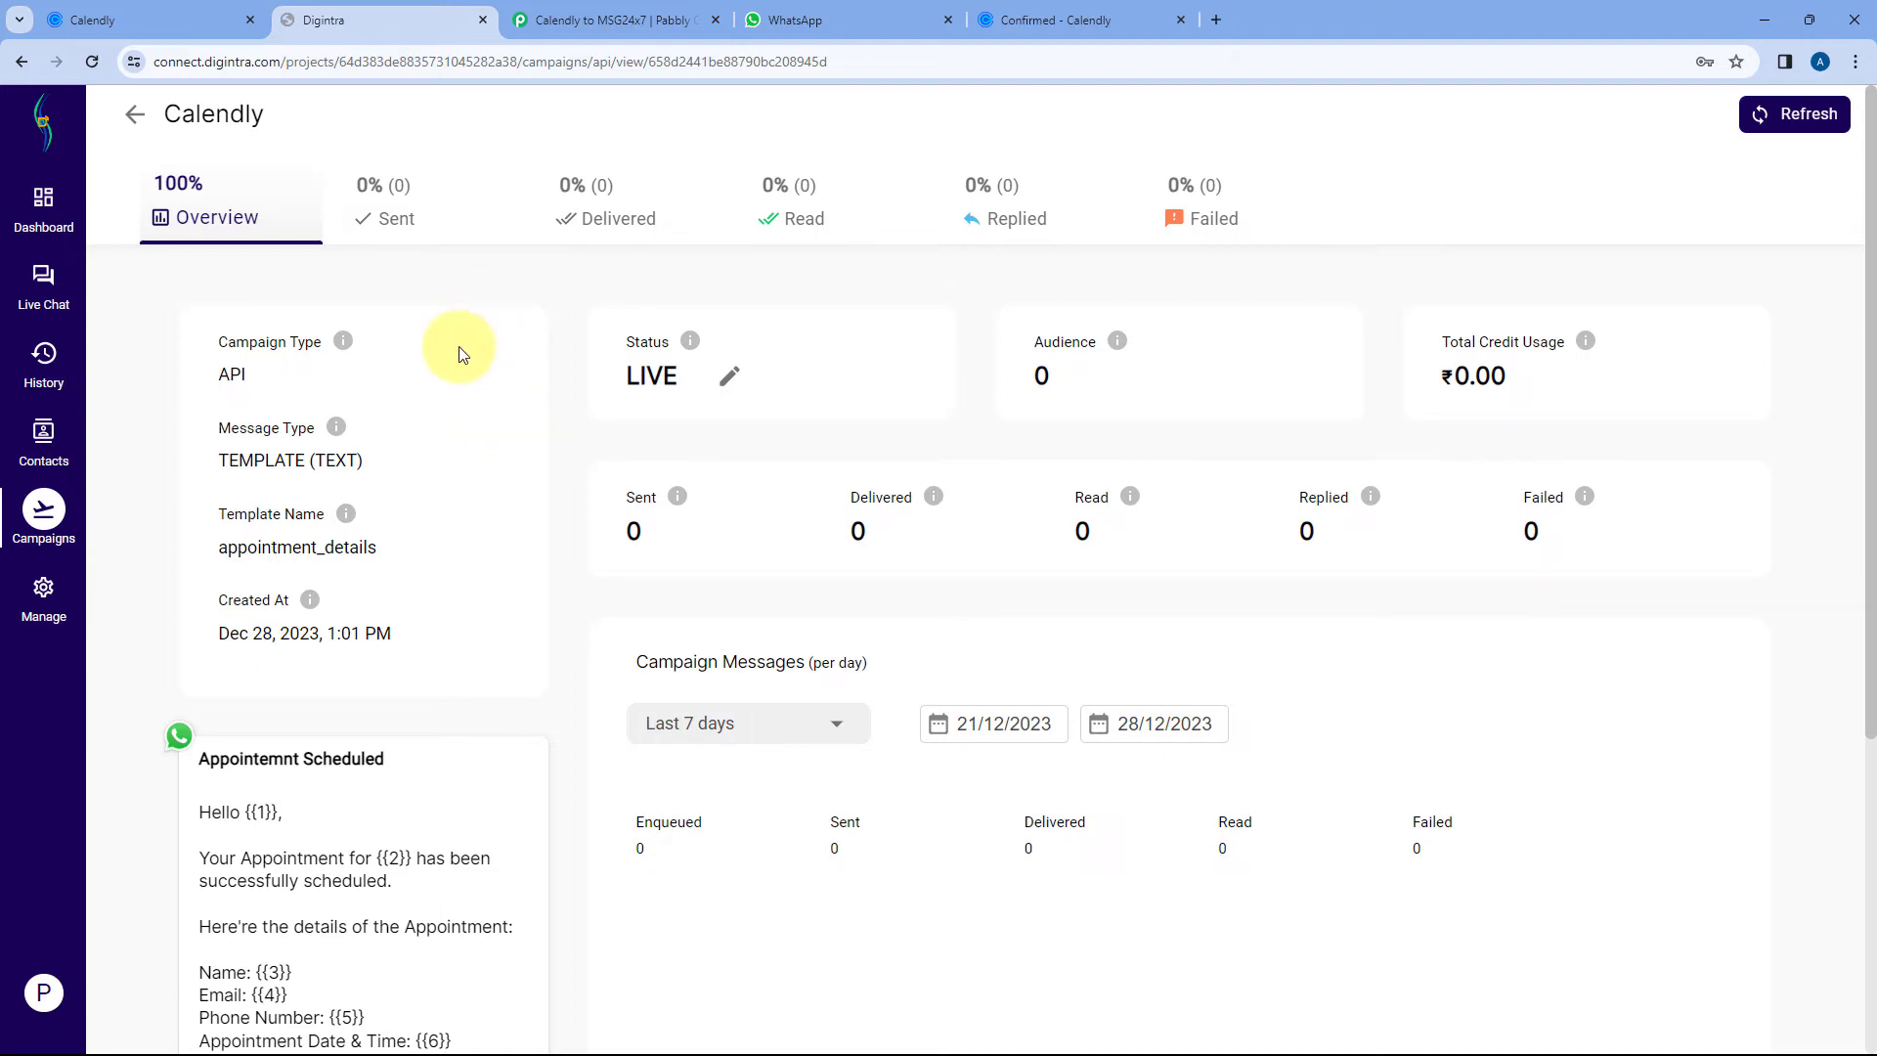
click(633, 12)
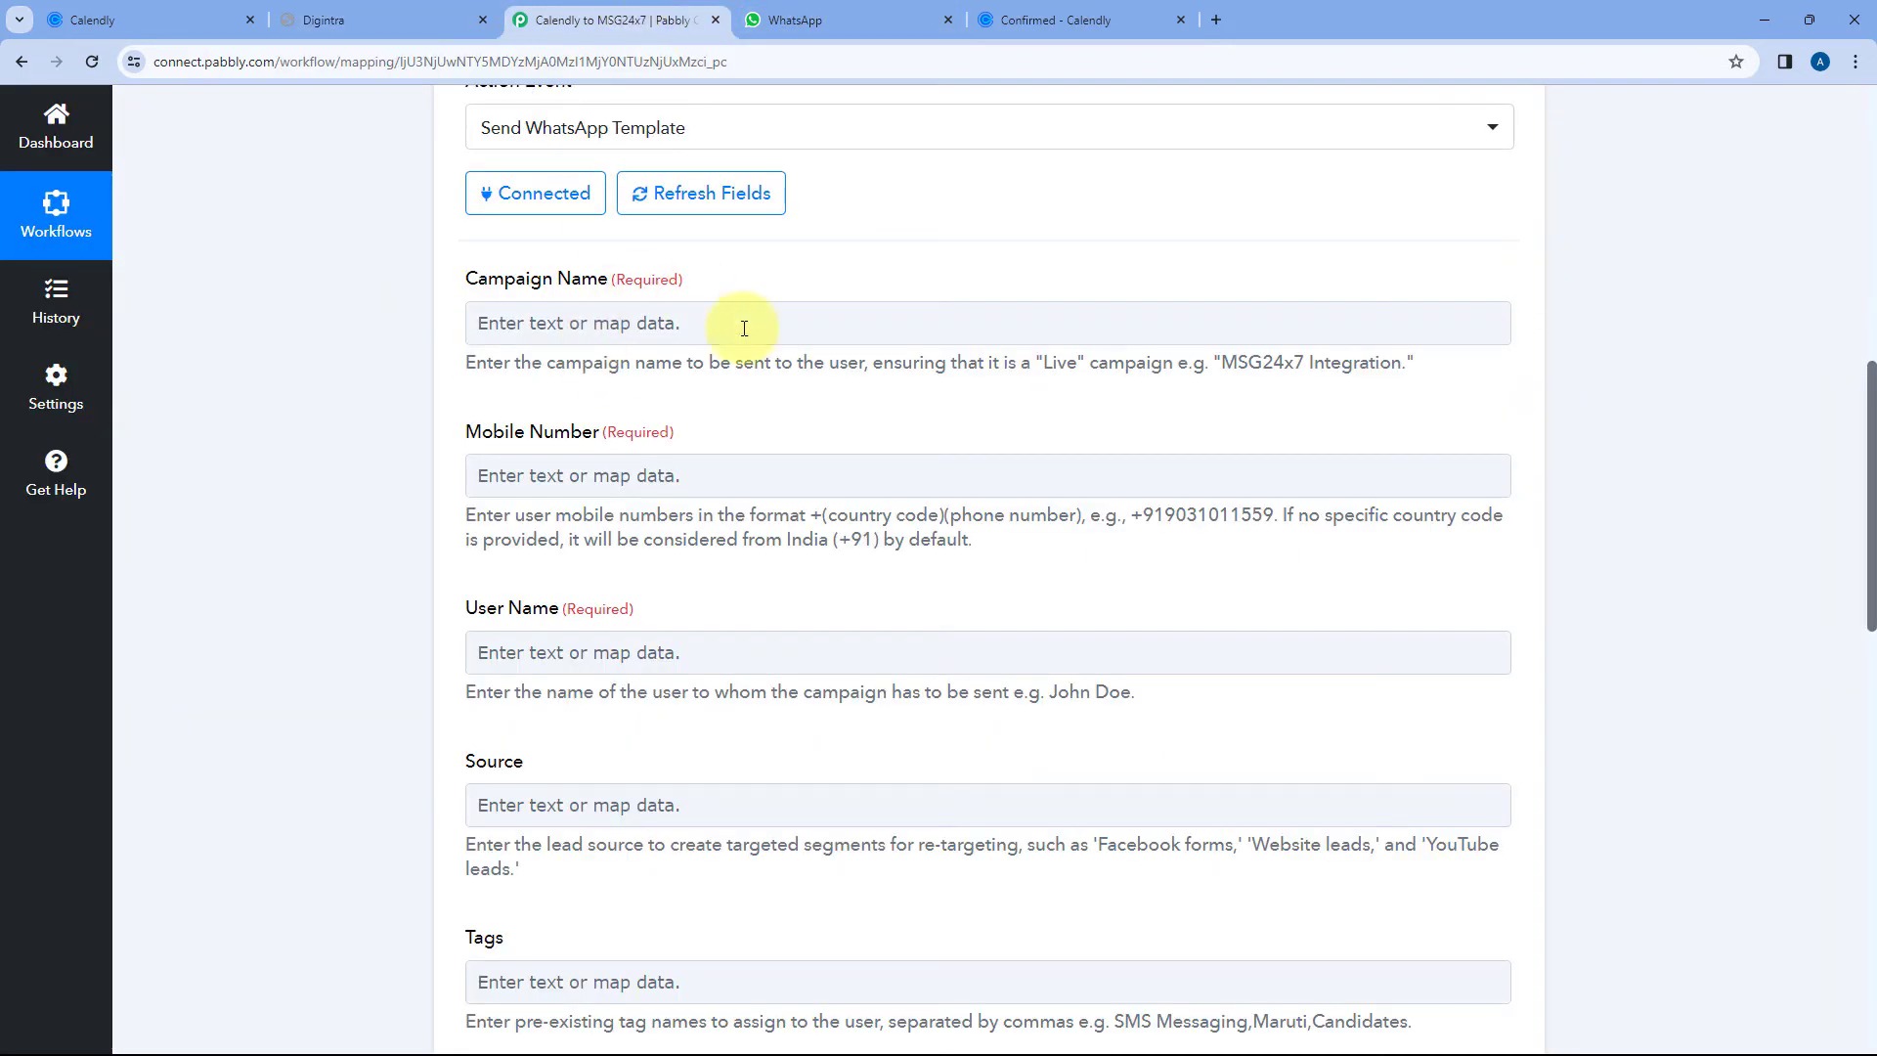
scroll(431, 293, up, 1)
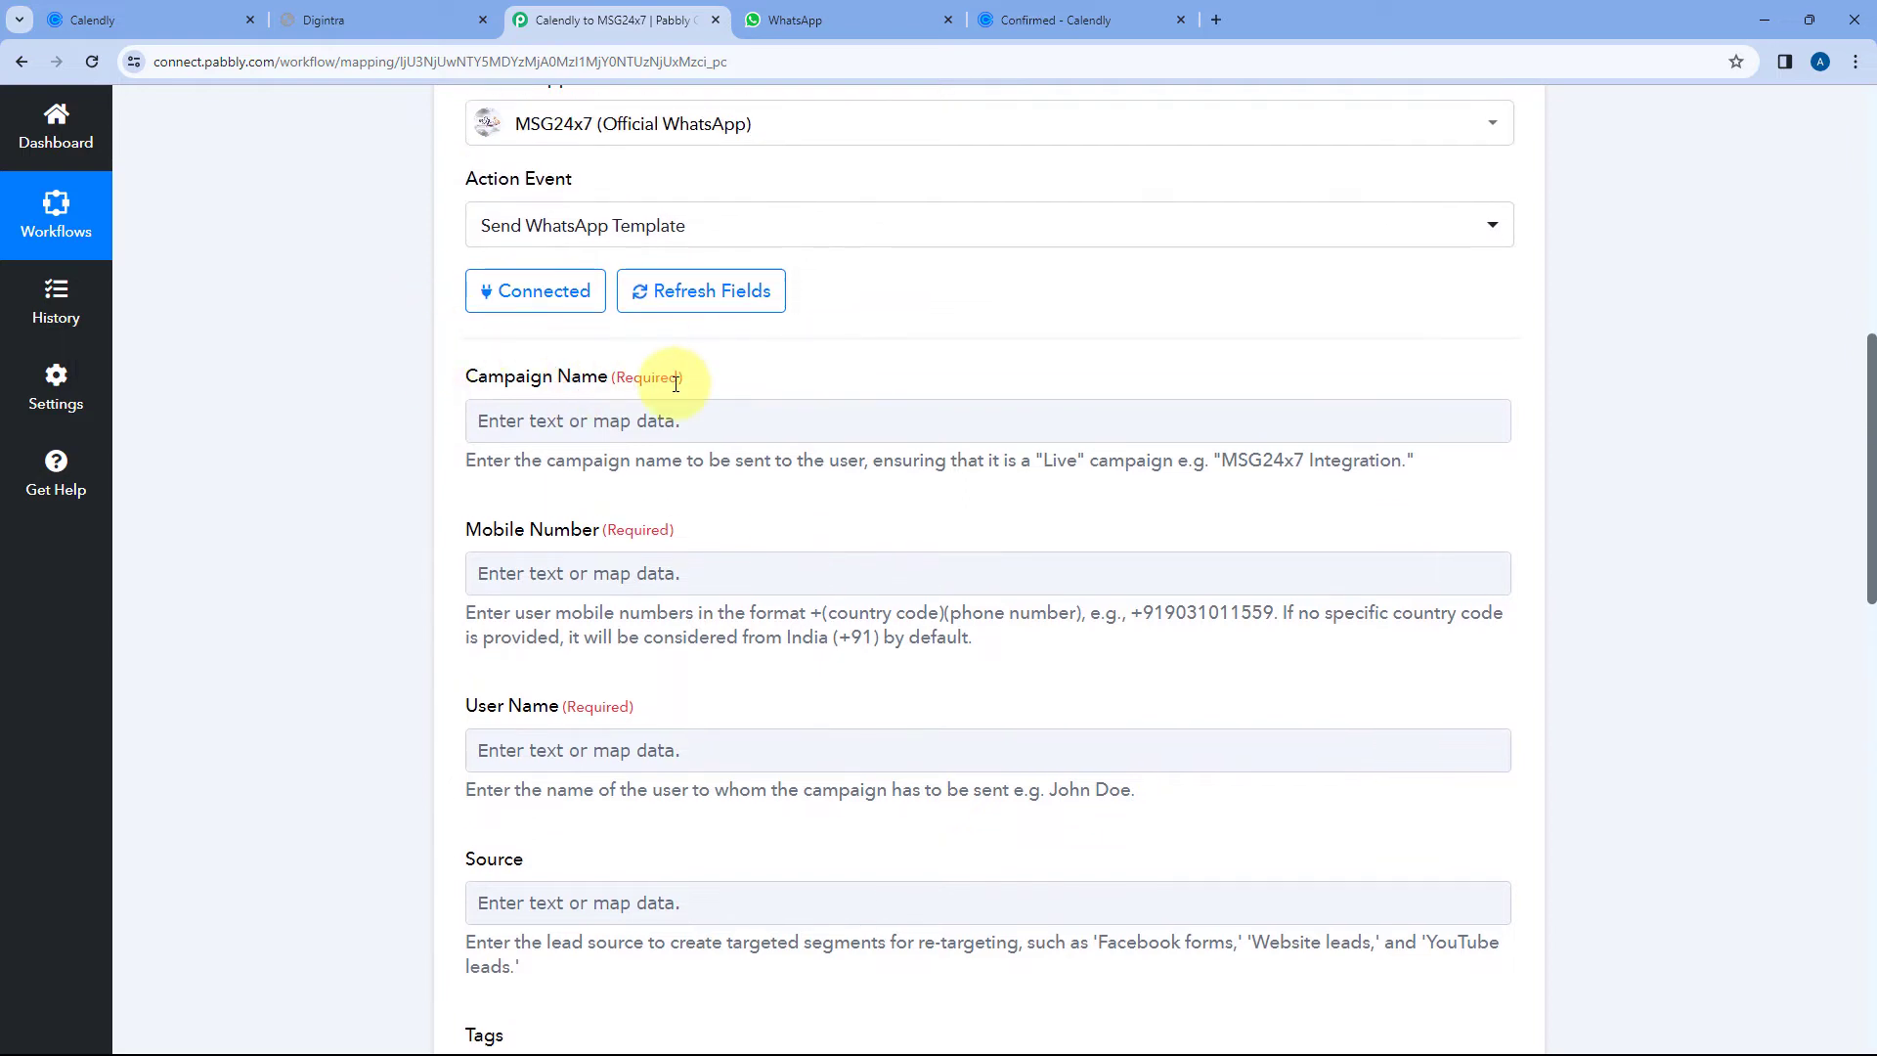
click(404, 12)
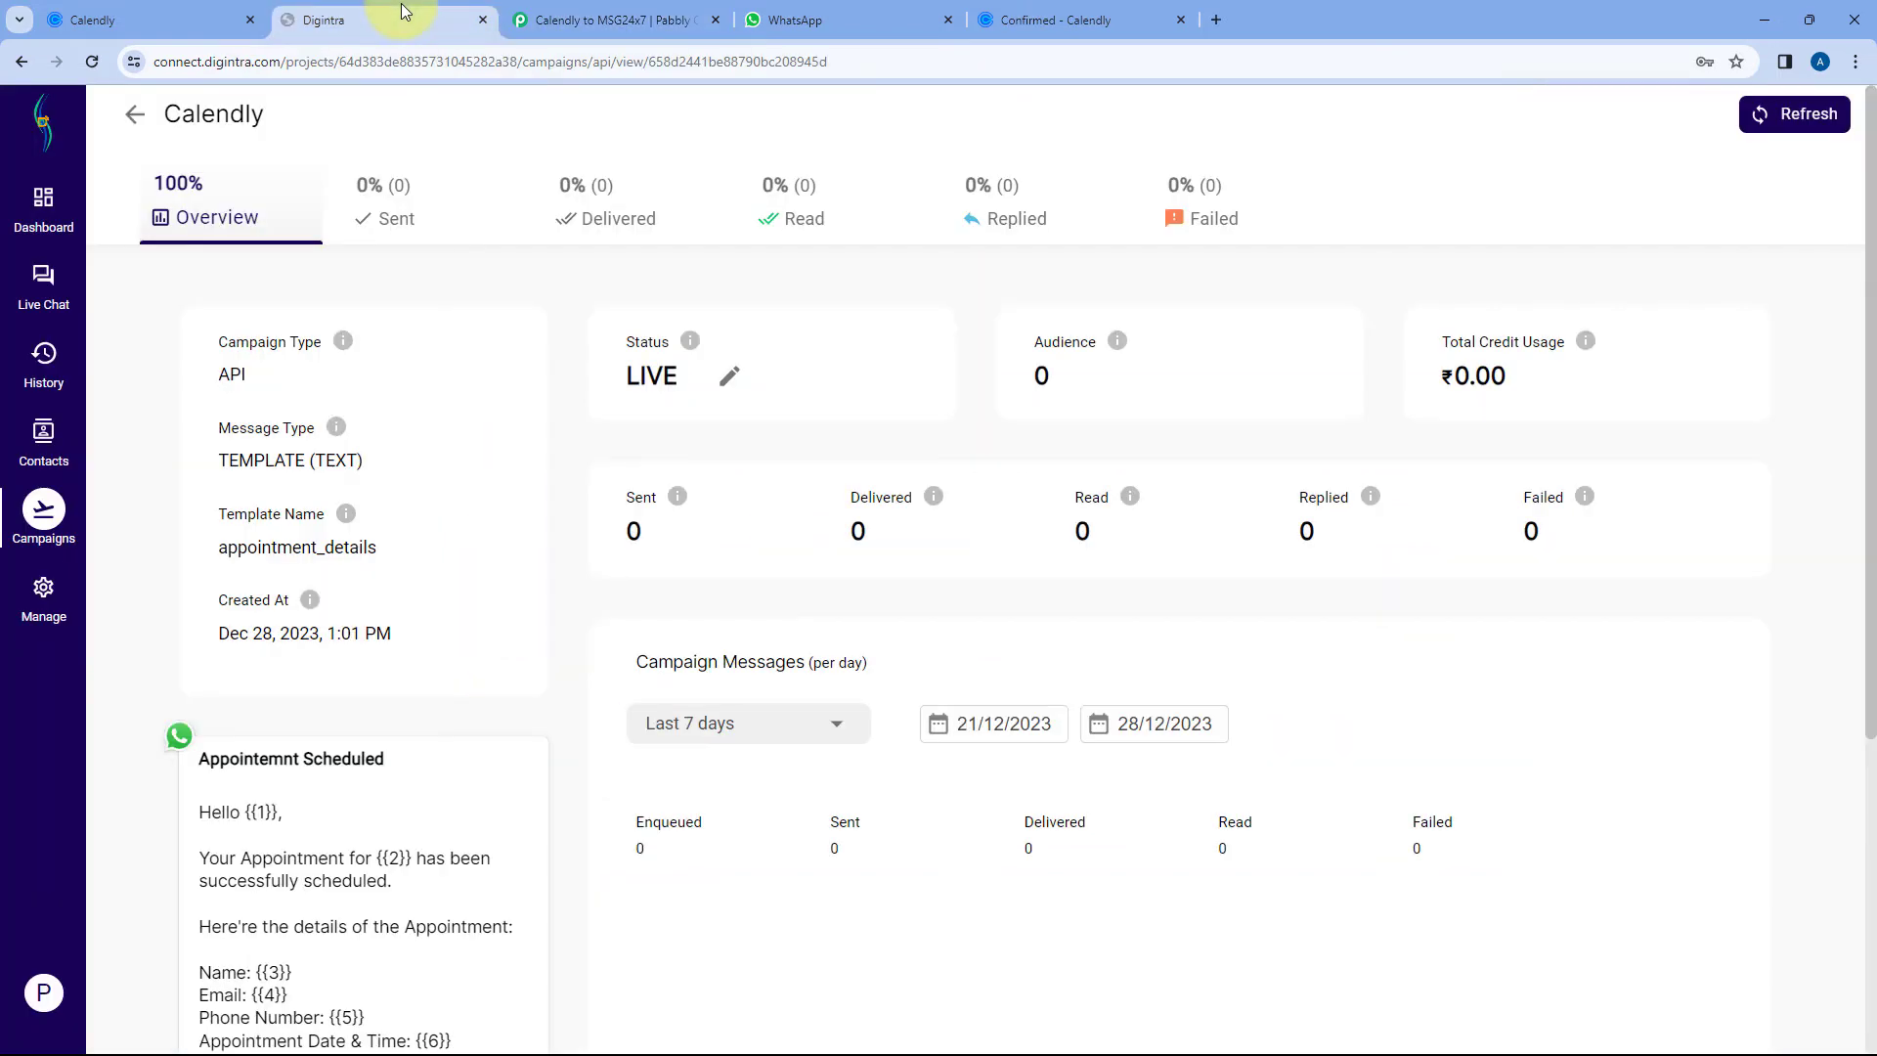
- Copy the campaign name Calendly and bring it to Pabbly's Campaign Name field for pasting
drag(289, 116, 152, 115)
right_click(266, 125)
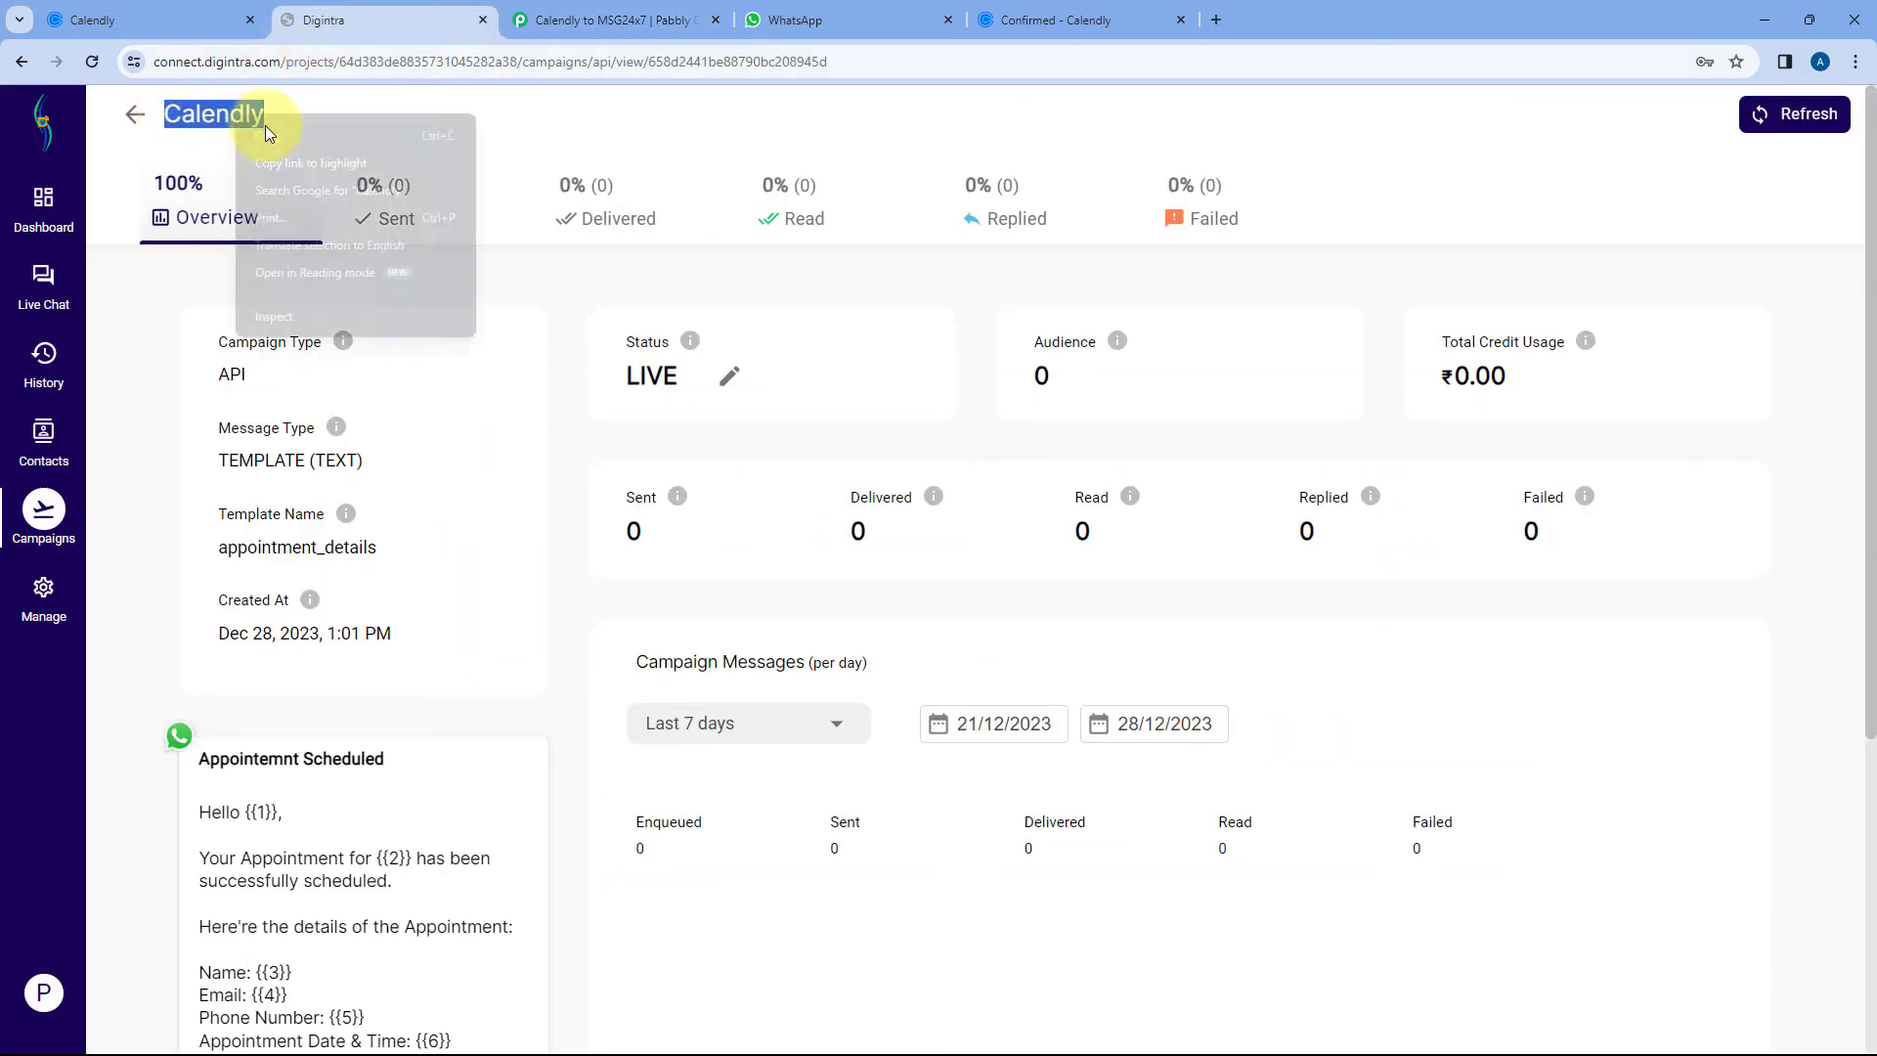
click(300, 139)
click(391, 125)
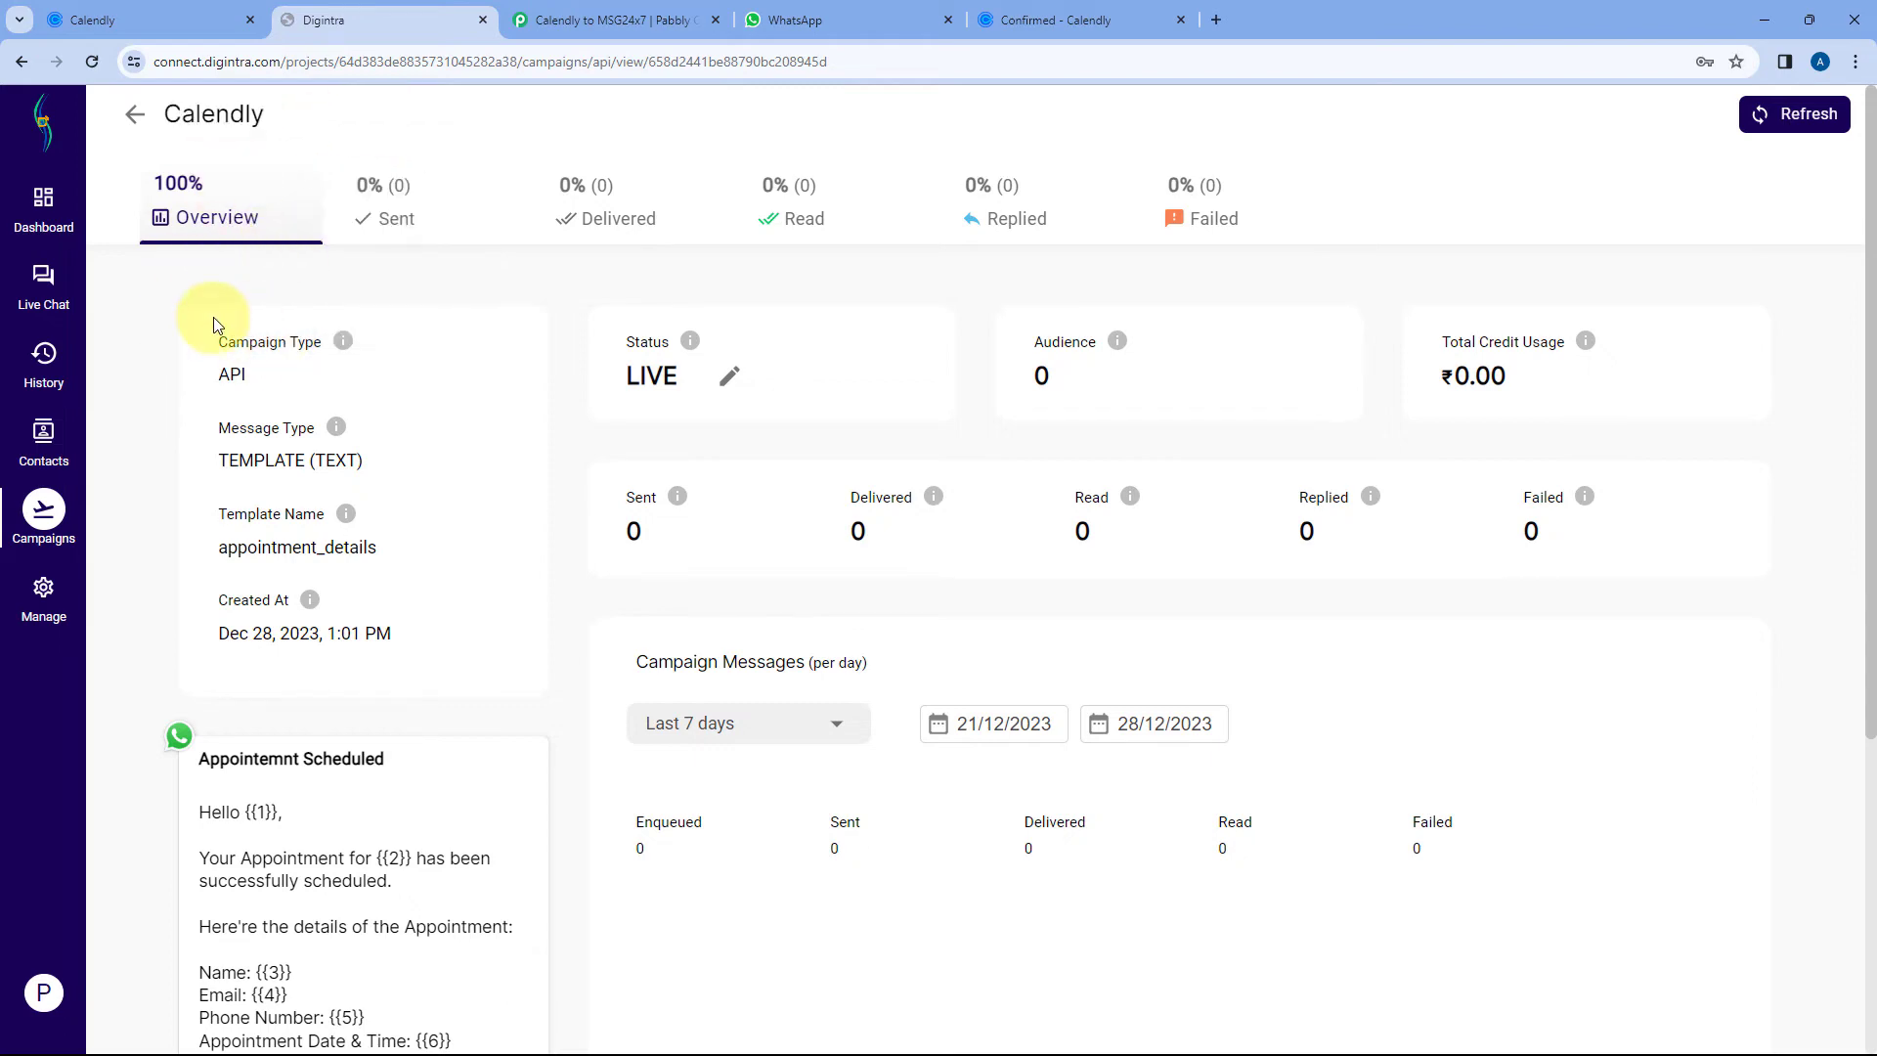
scroll(191, 420, down, 3)
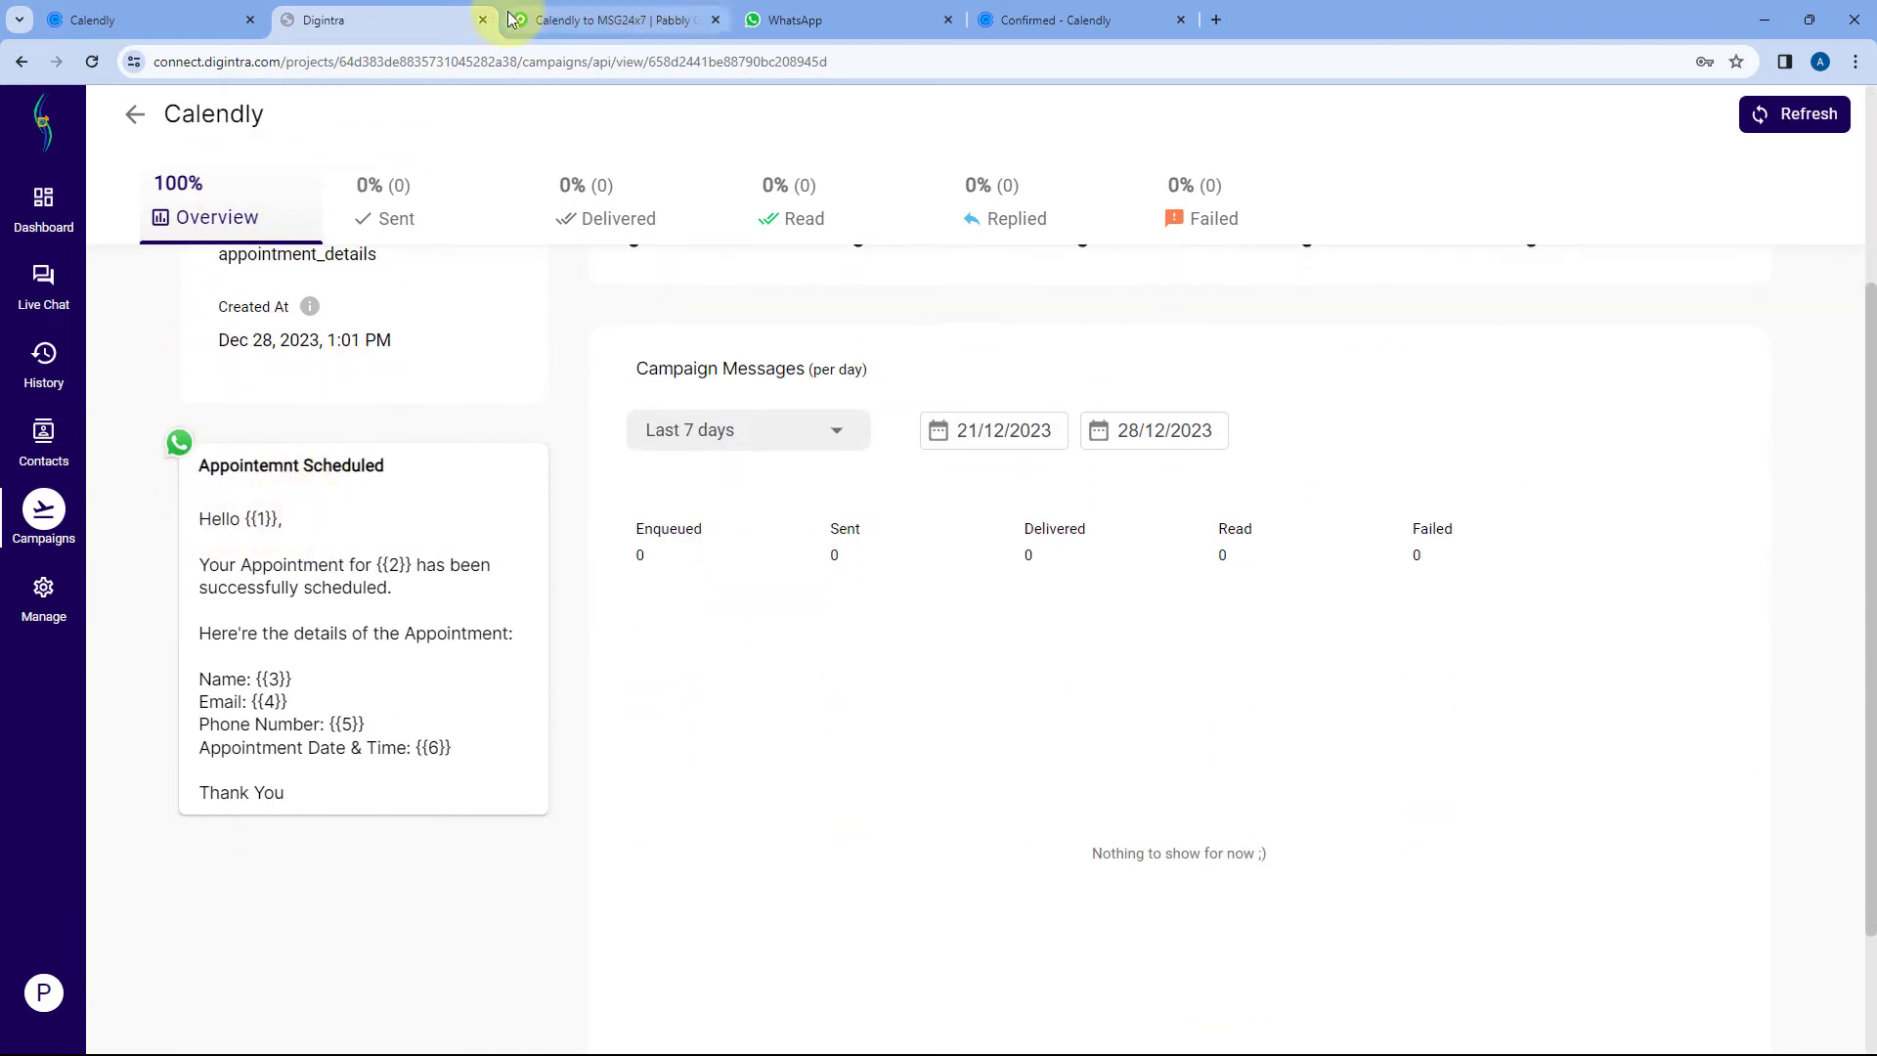
scroll(348, 147, up, 3)
click(616, 21)
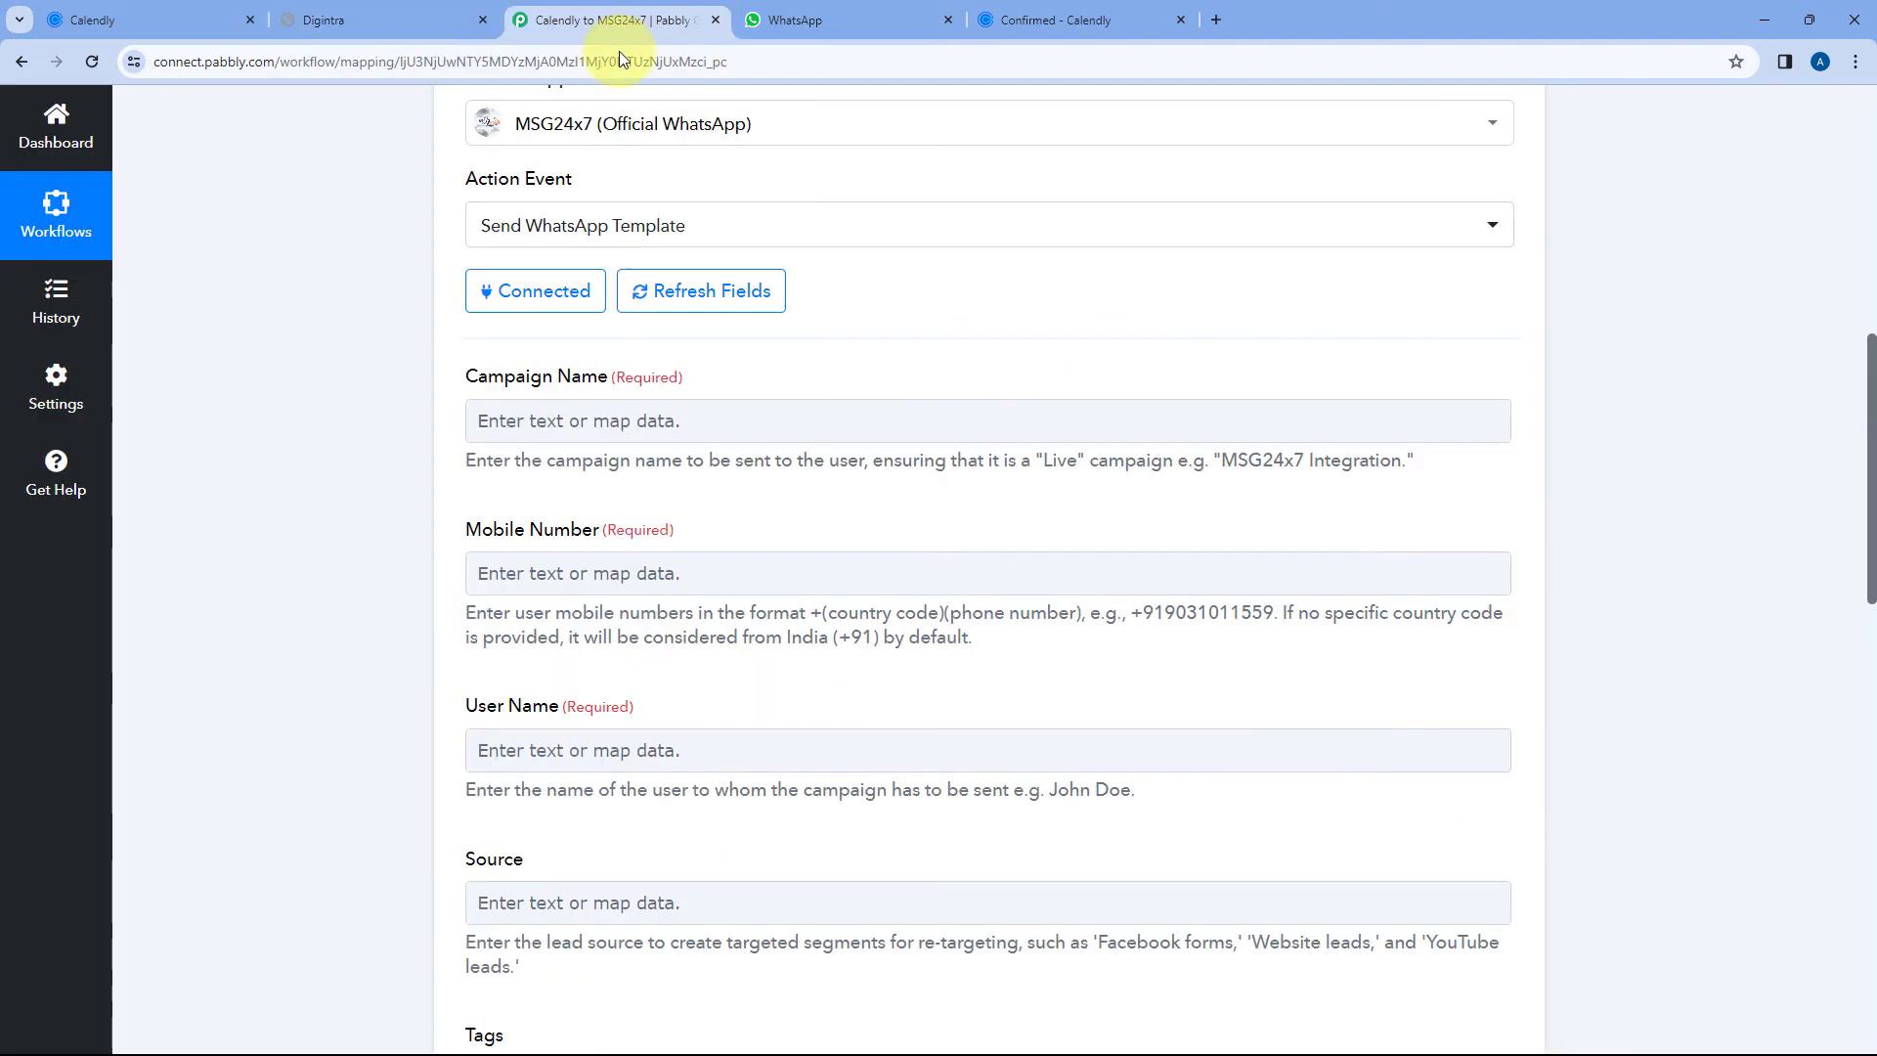
right_click(500, 409)
- Paste the campaign name into Campaign Name and trim it to Calendly
click(571, 593)
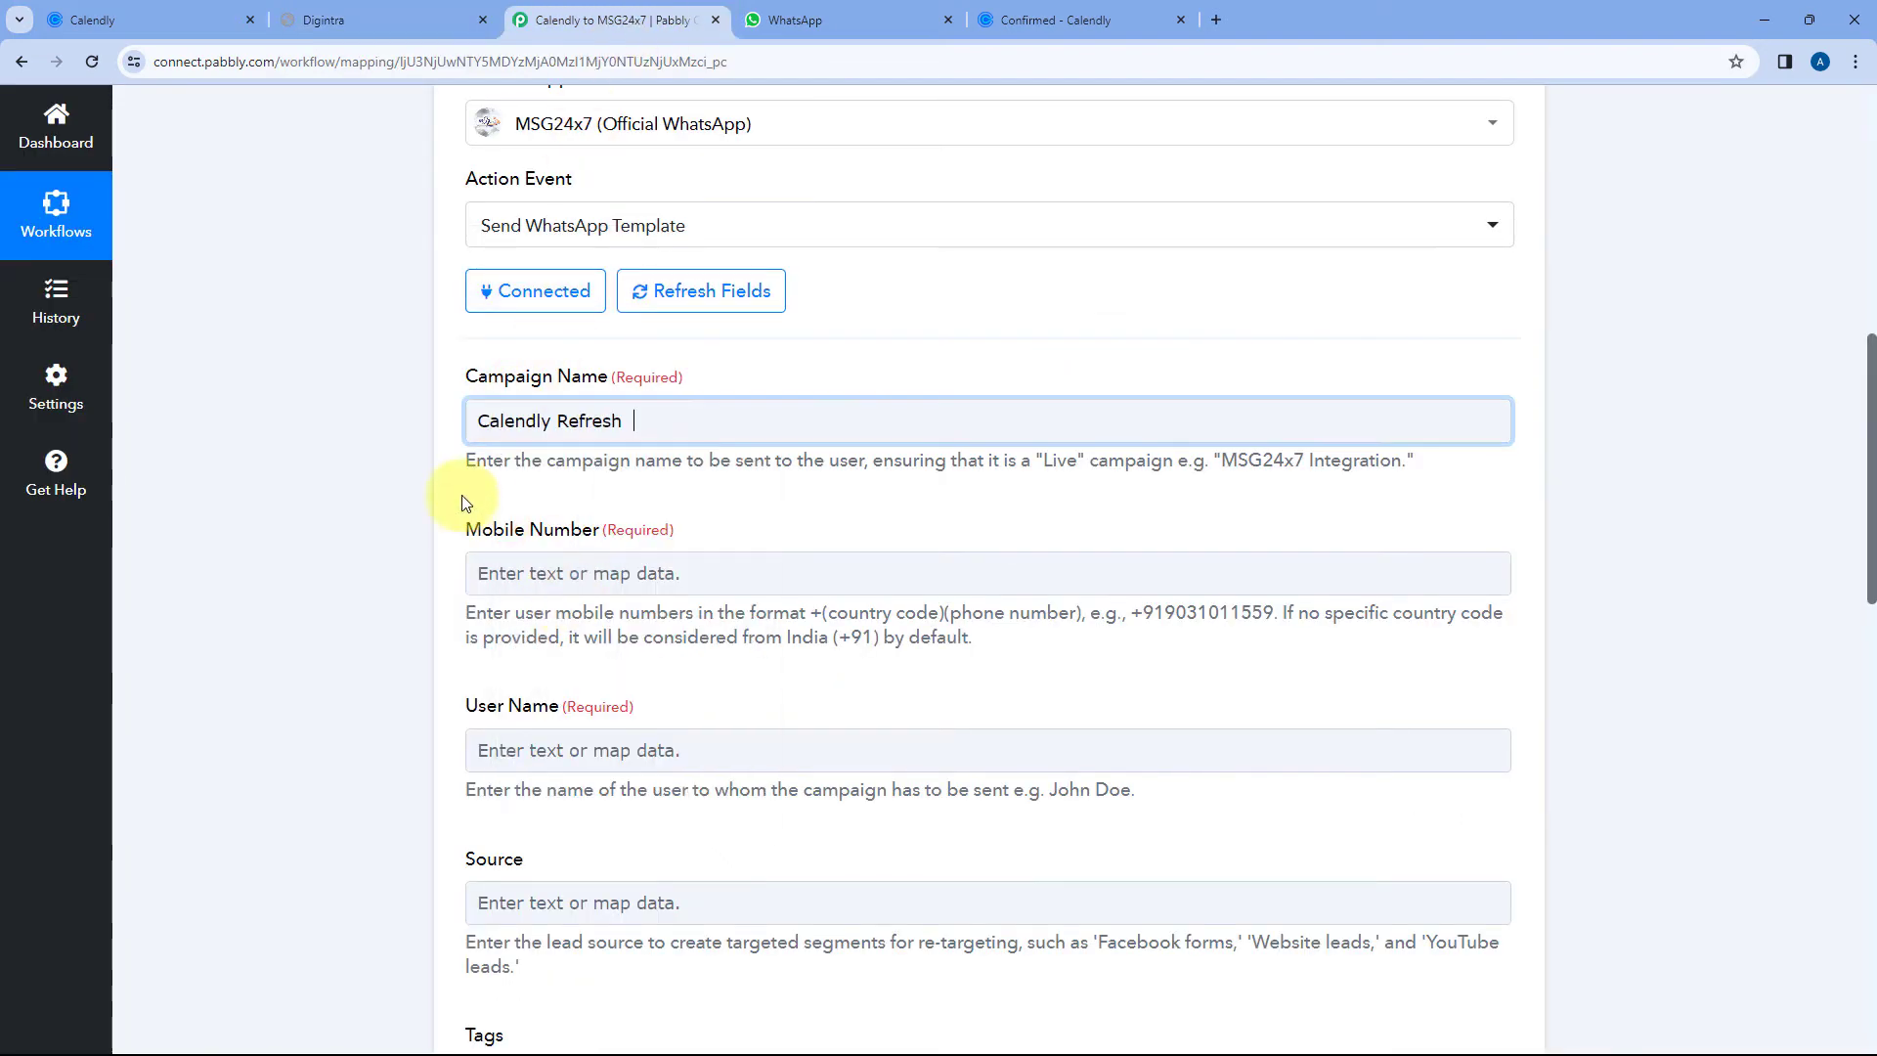
drag(636, 420, 552, 420)
key(BackSpace)
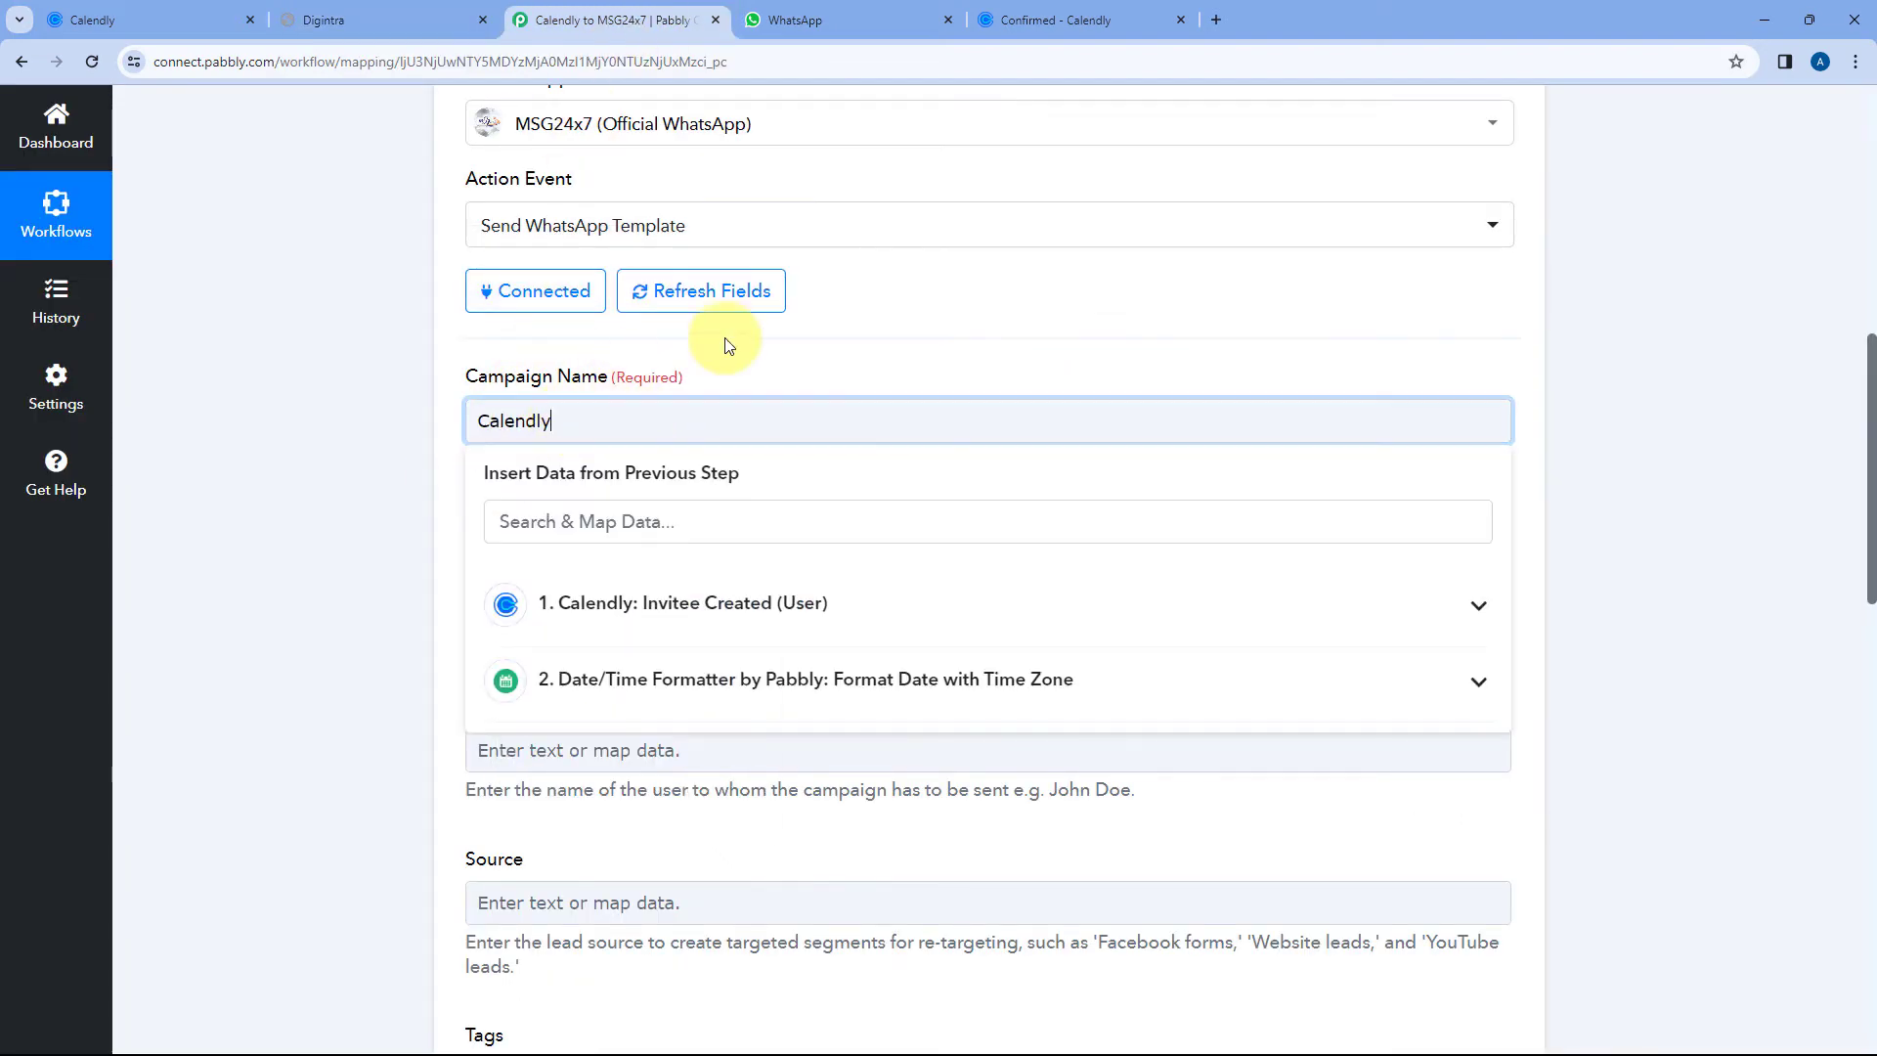
click(806, 349)
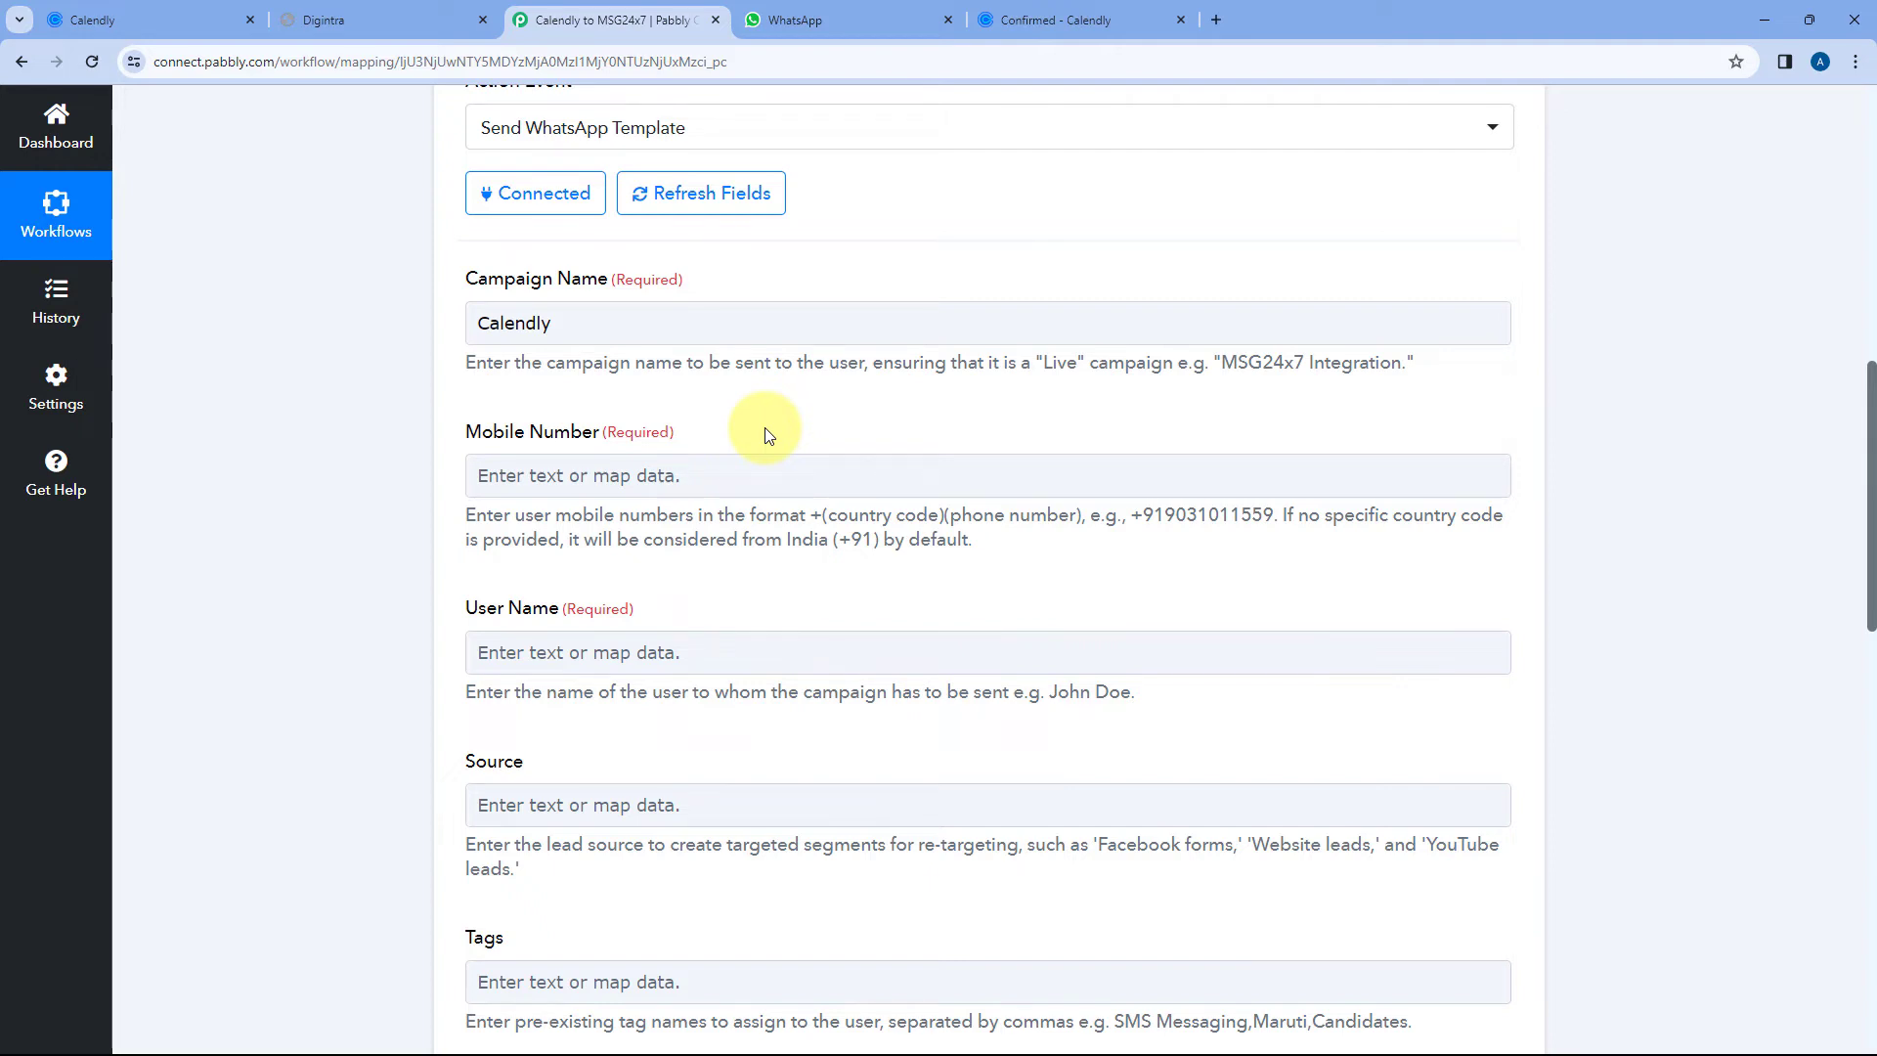
scroll(761, 424, down, 2)
- Map Mobile Number to the Calendly invitee's Res2 Resource Location Location phone value
click(707, 277)
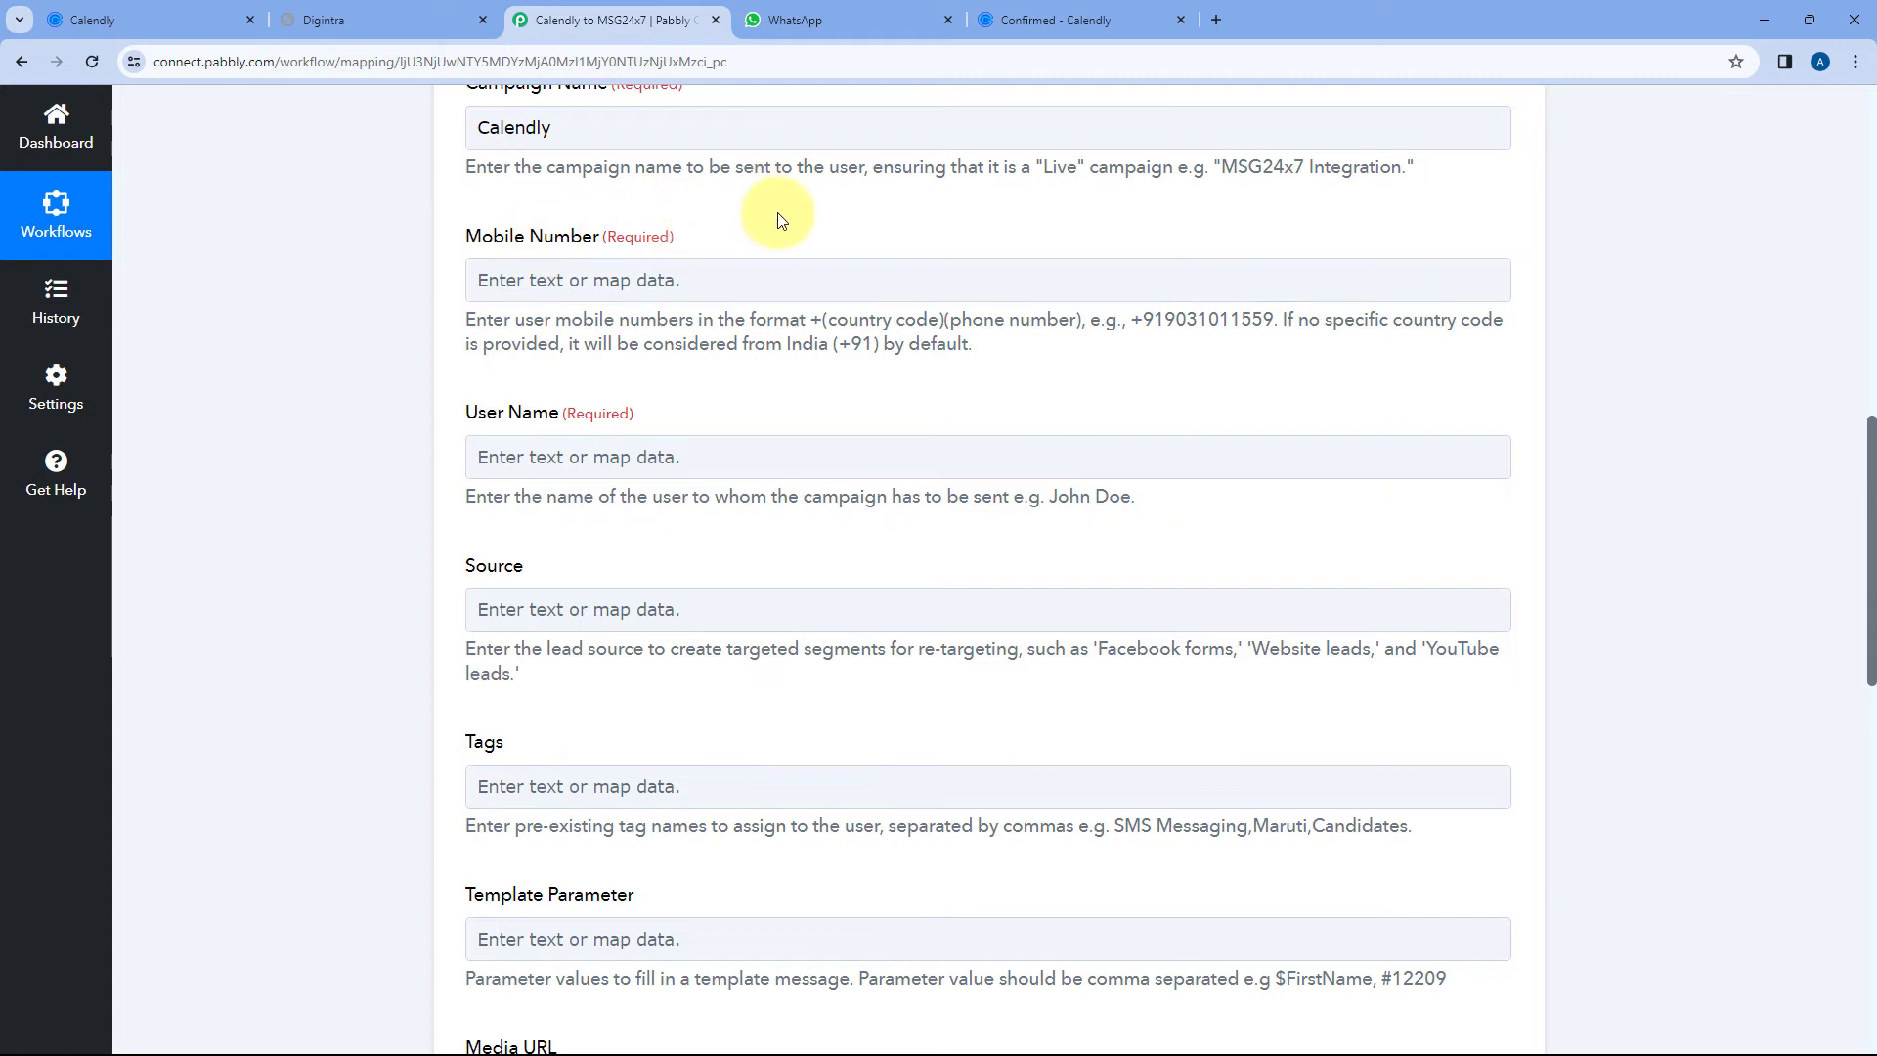
click(1022, 20)
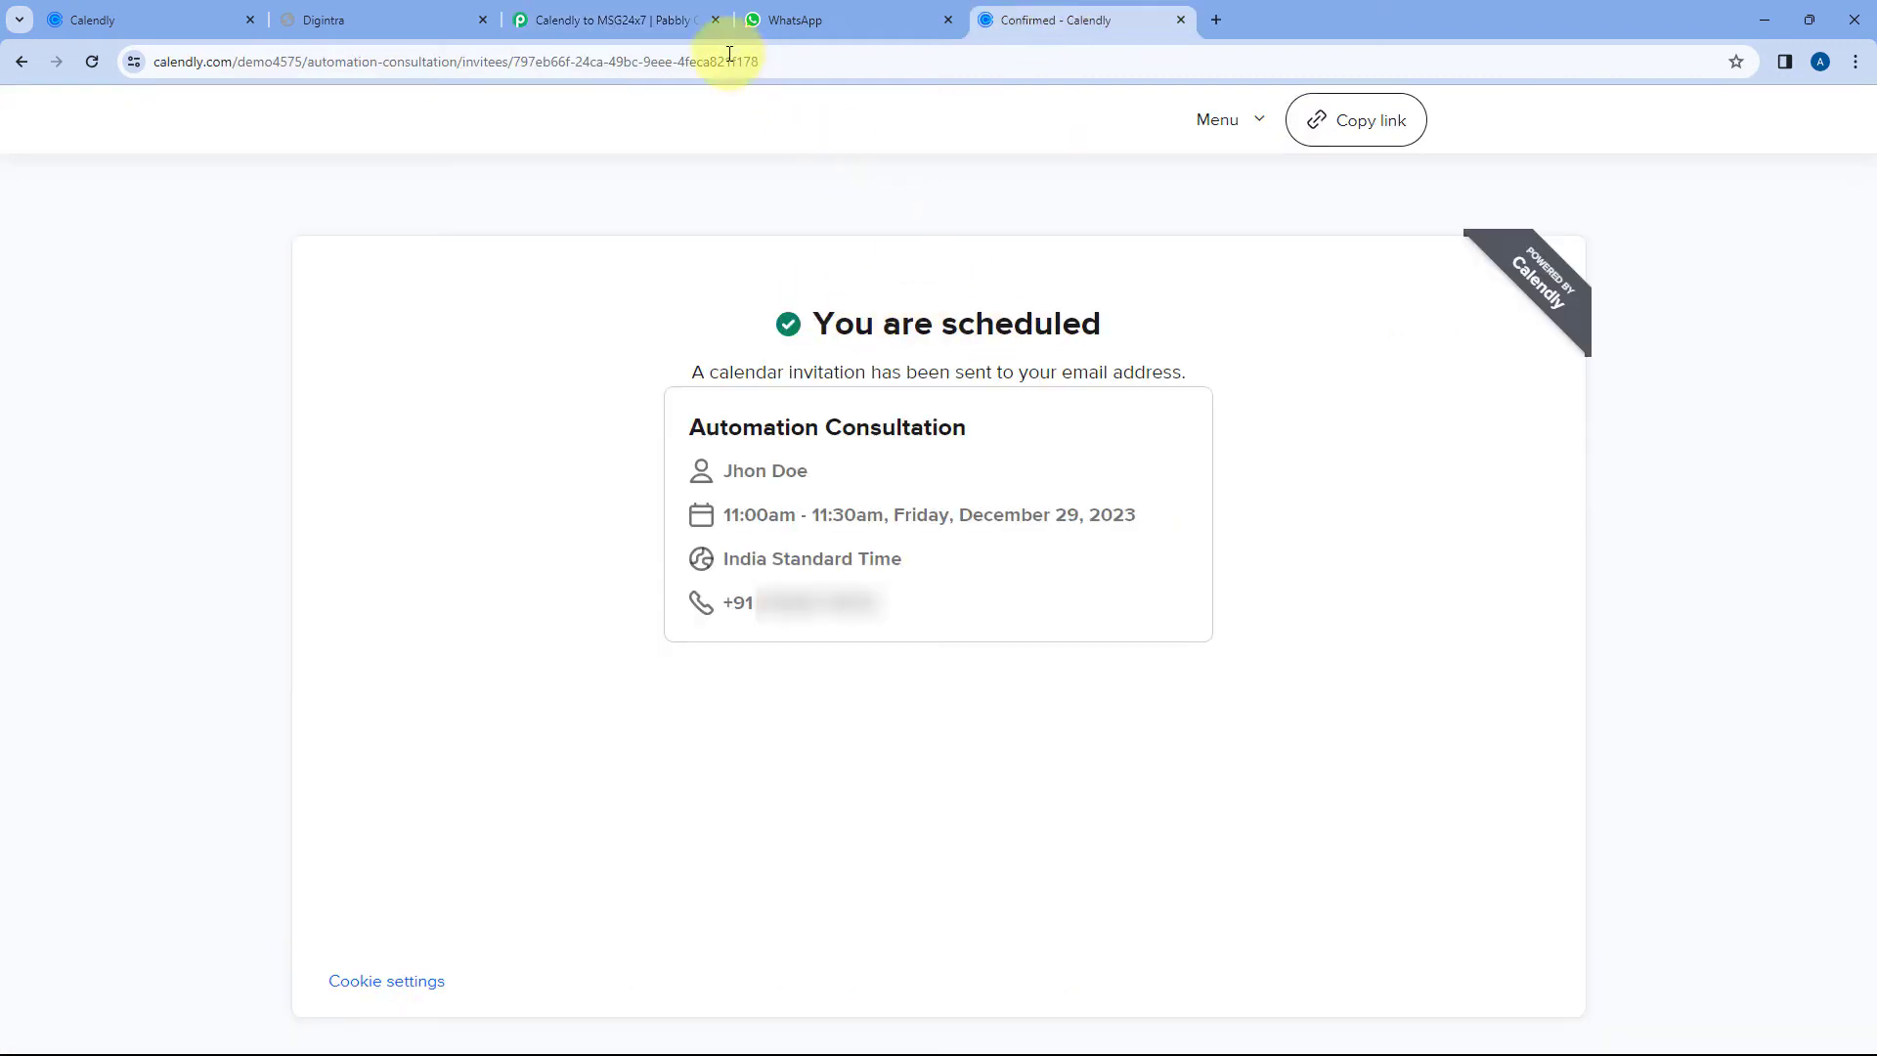
click(607, 18)
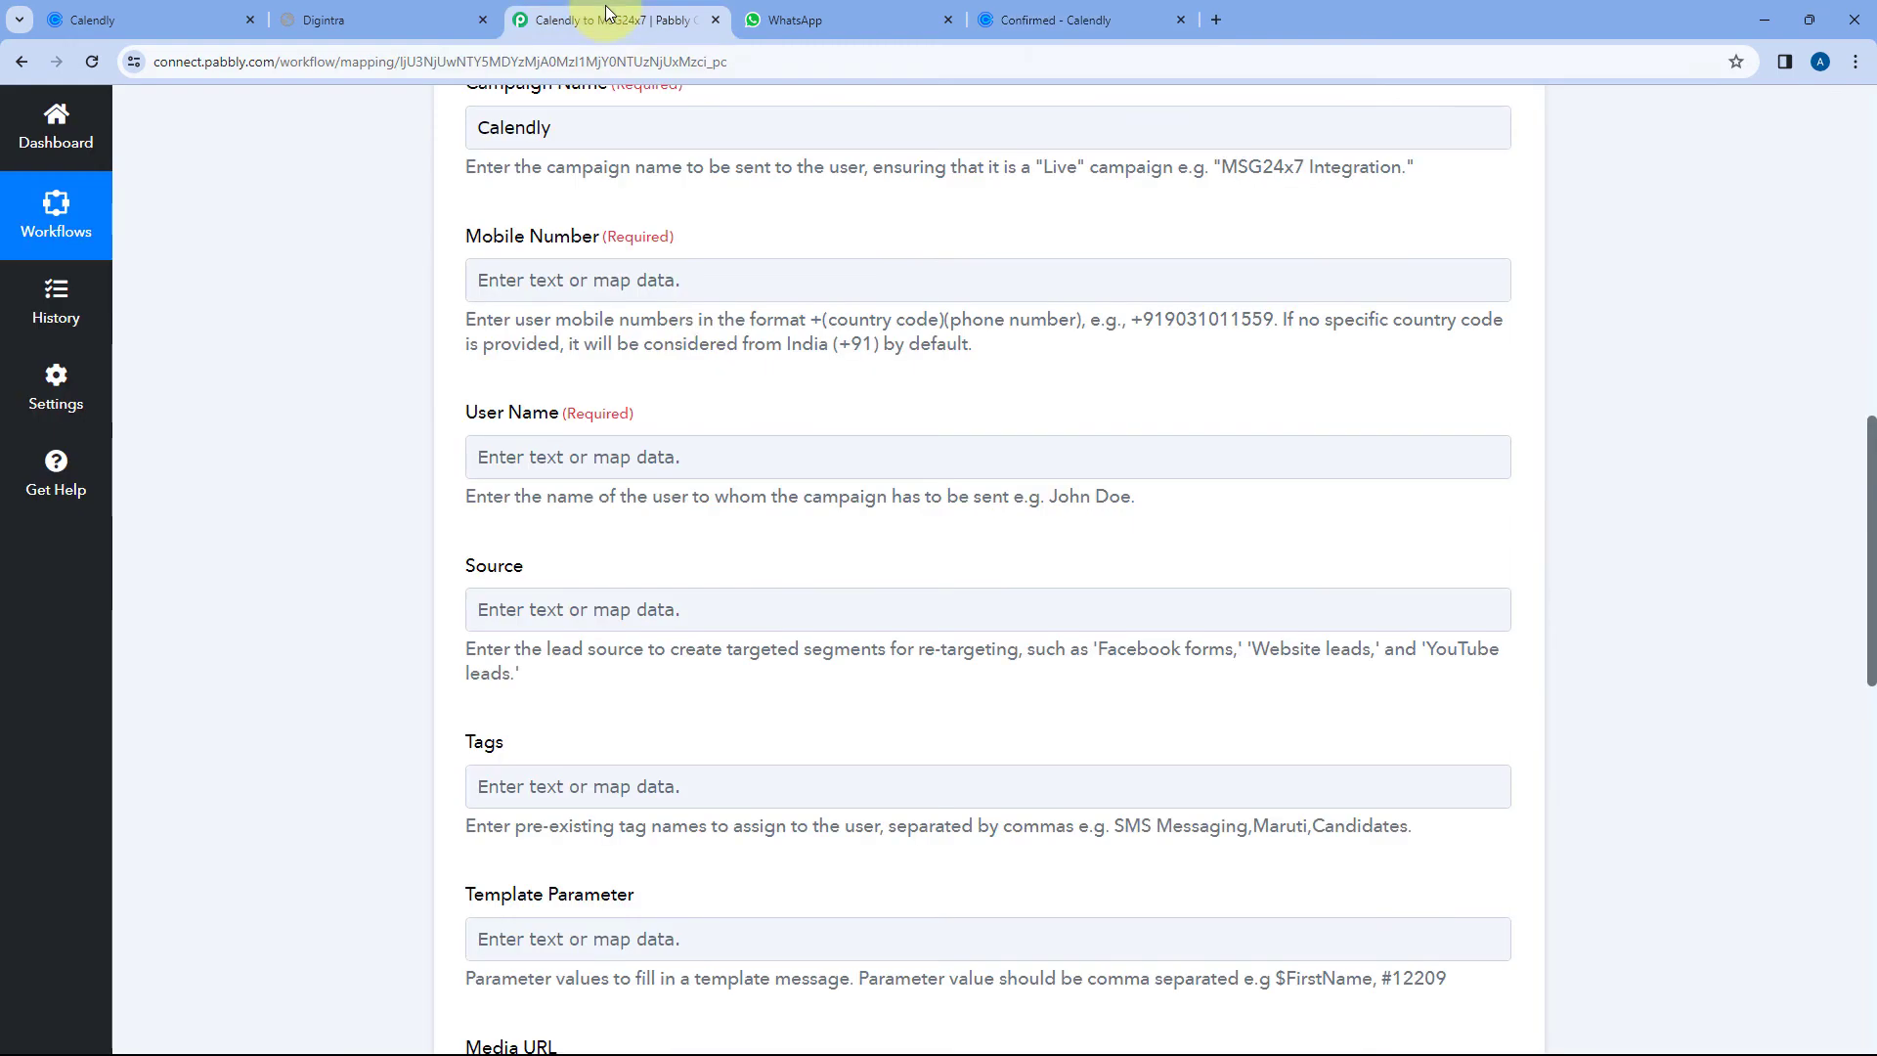
click(542, 280)
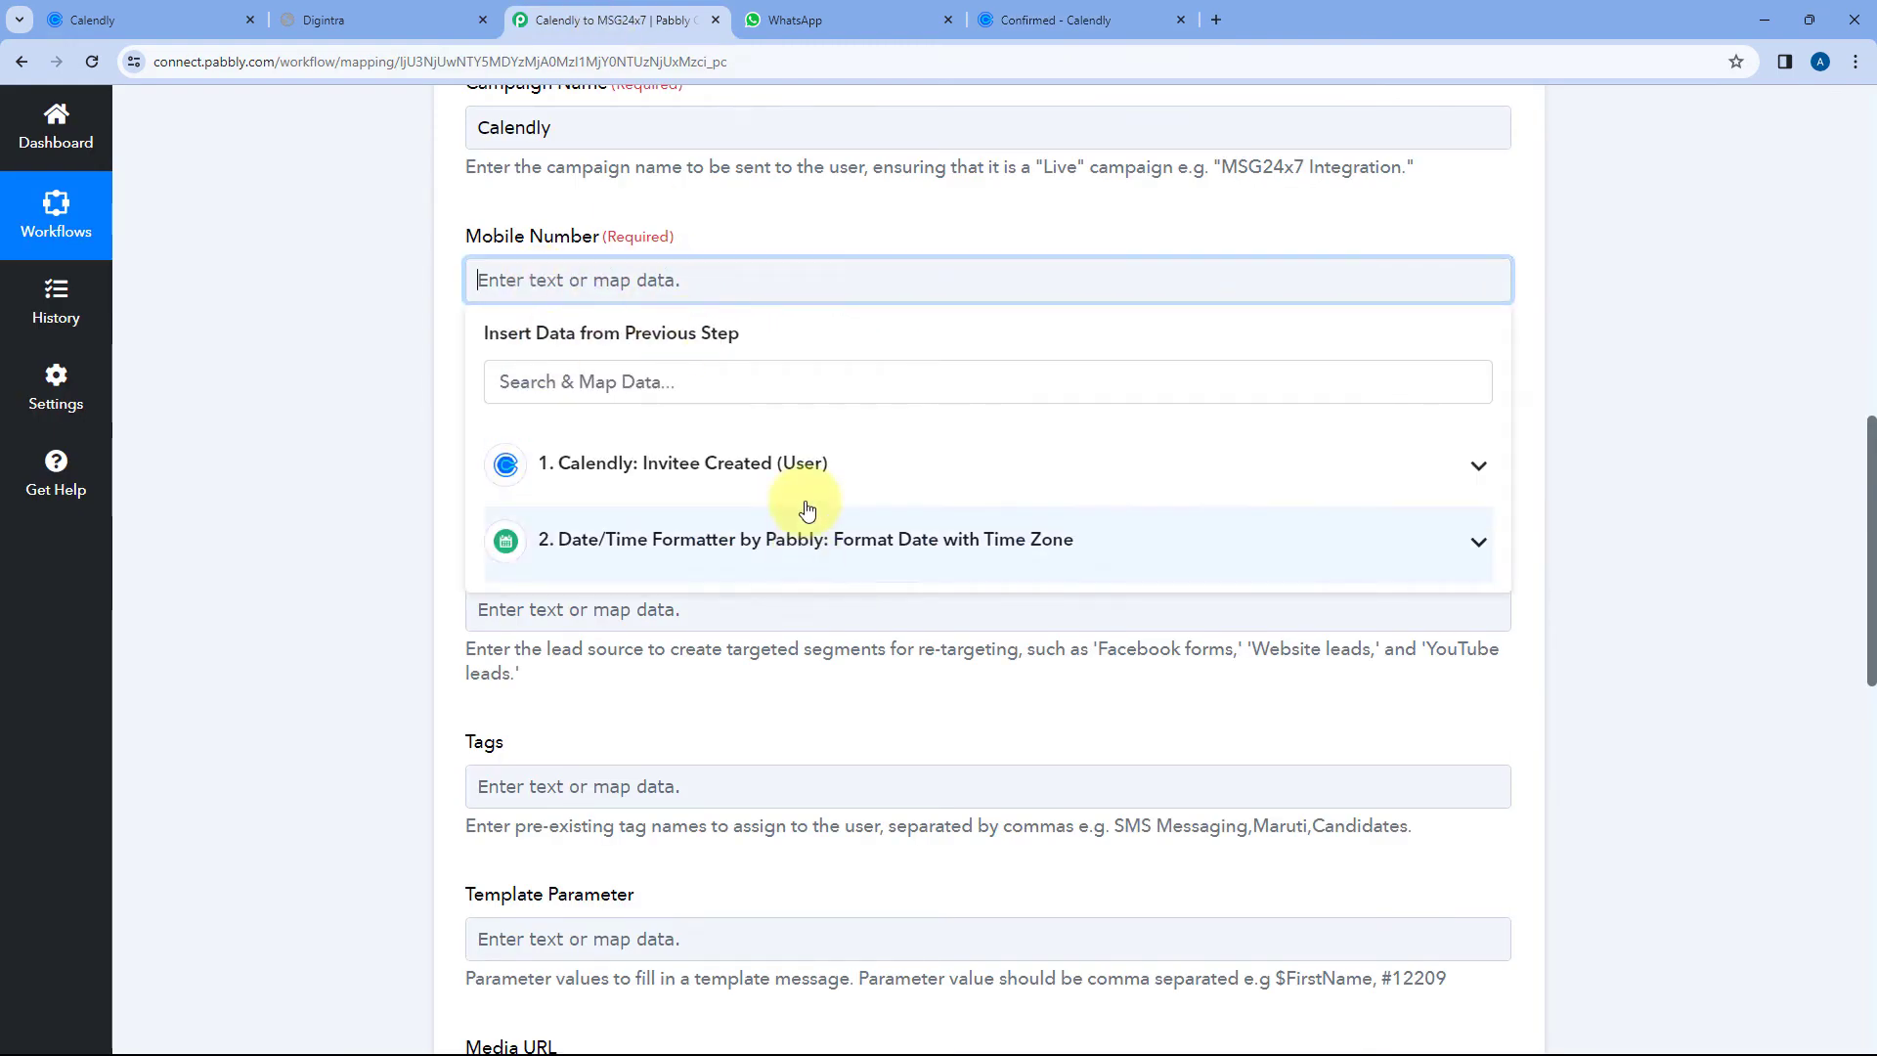
click(858, 467)
scroll(870, 577, down, 5)
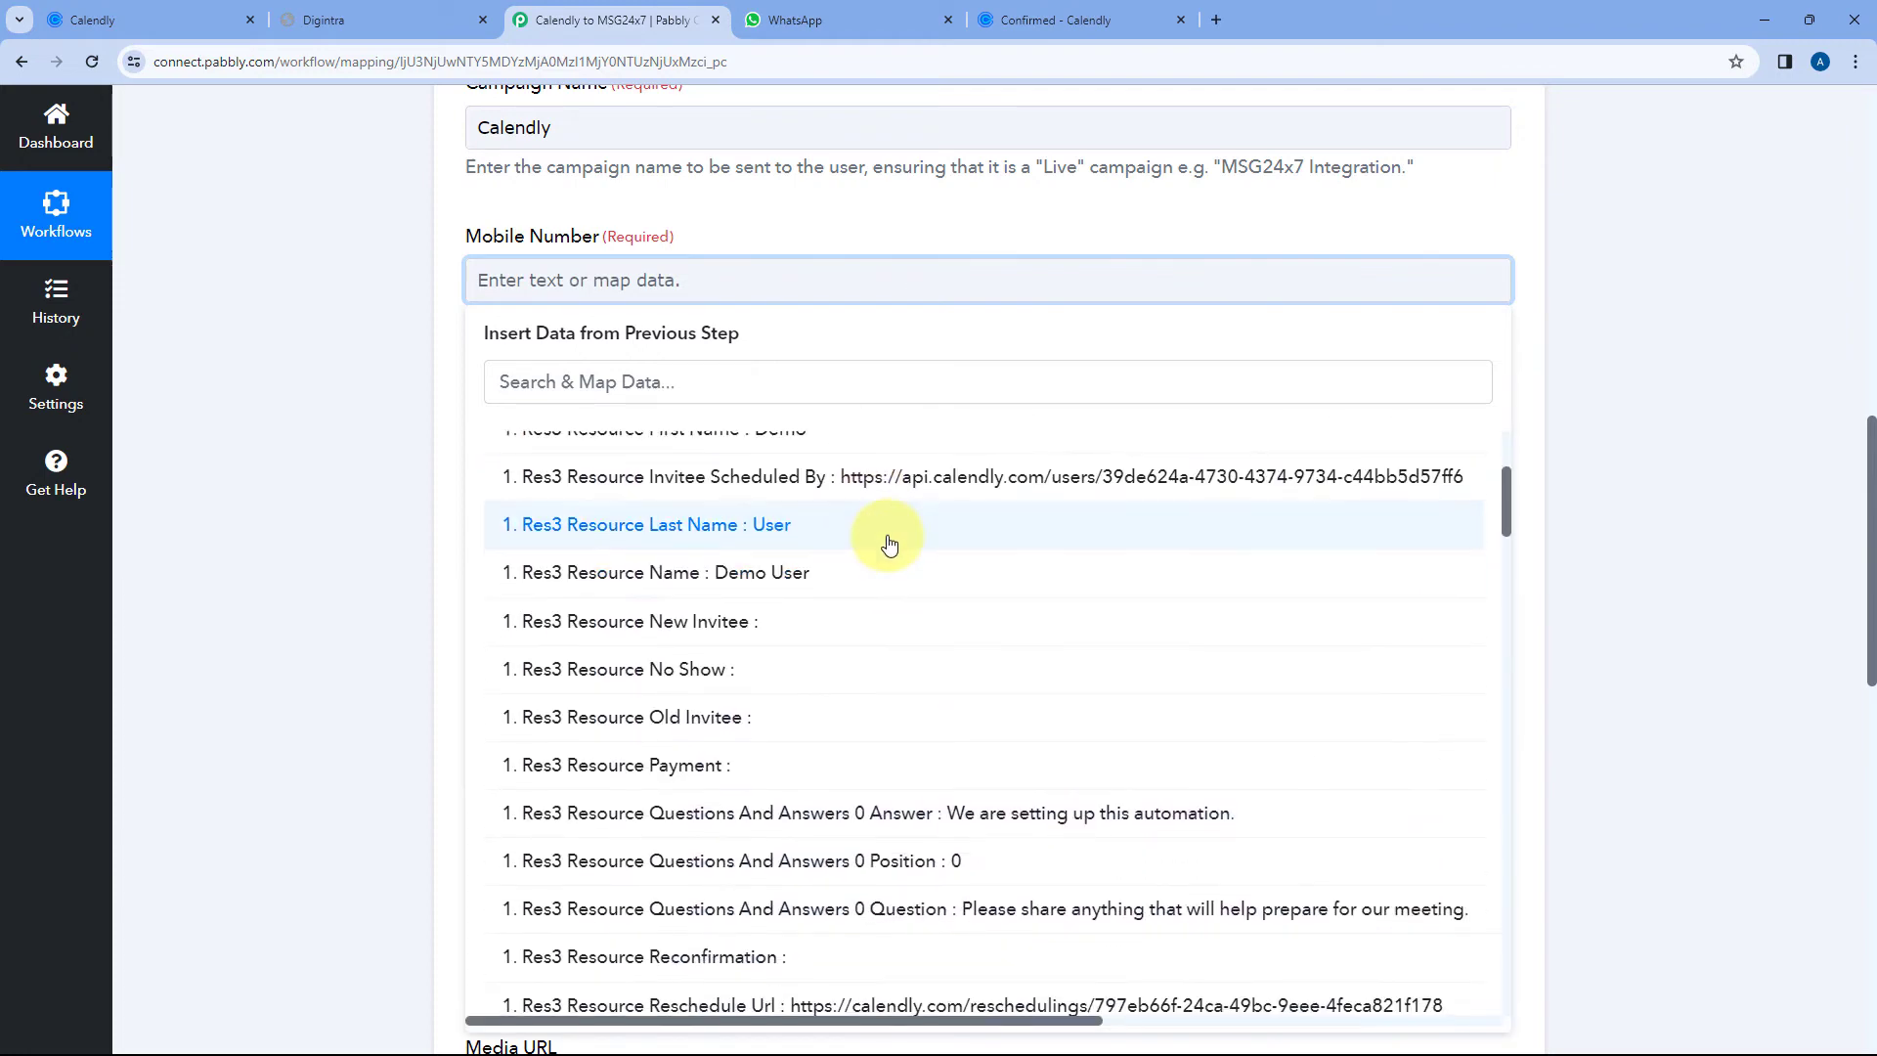
scroll(886, 545, down, 6)
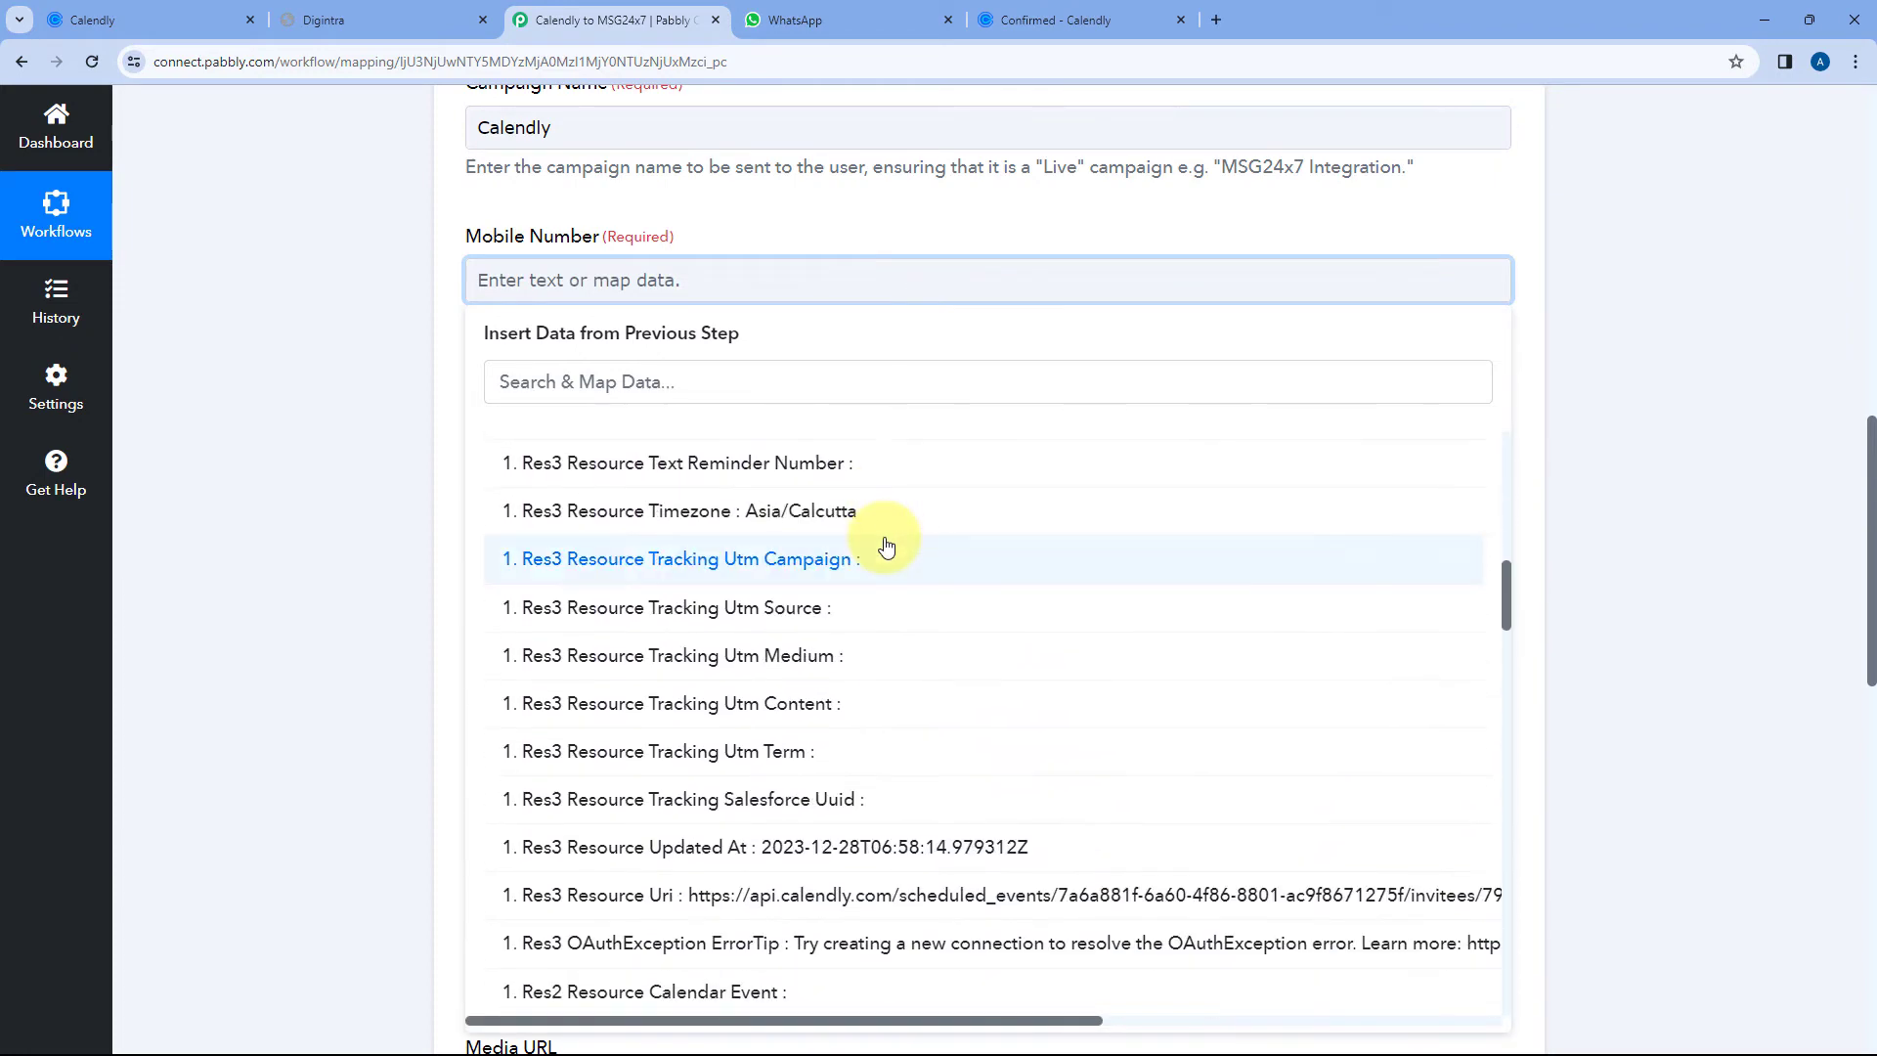
scroll(886, 545, down, 7)
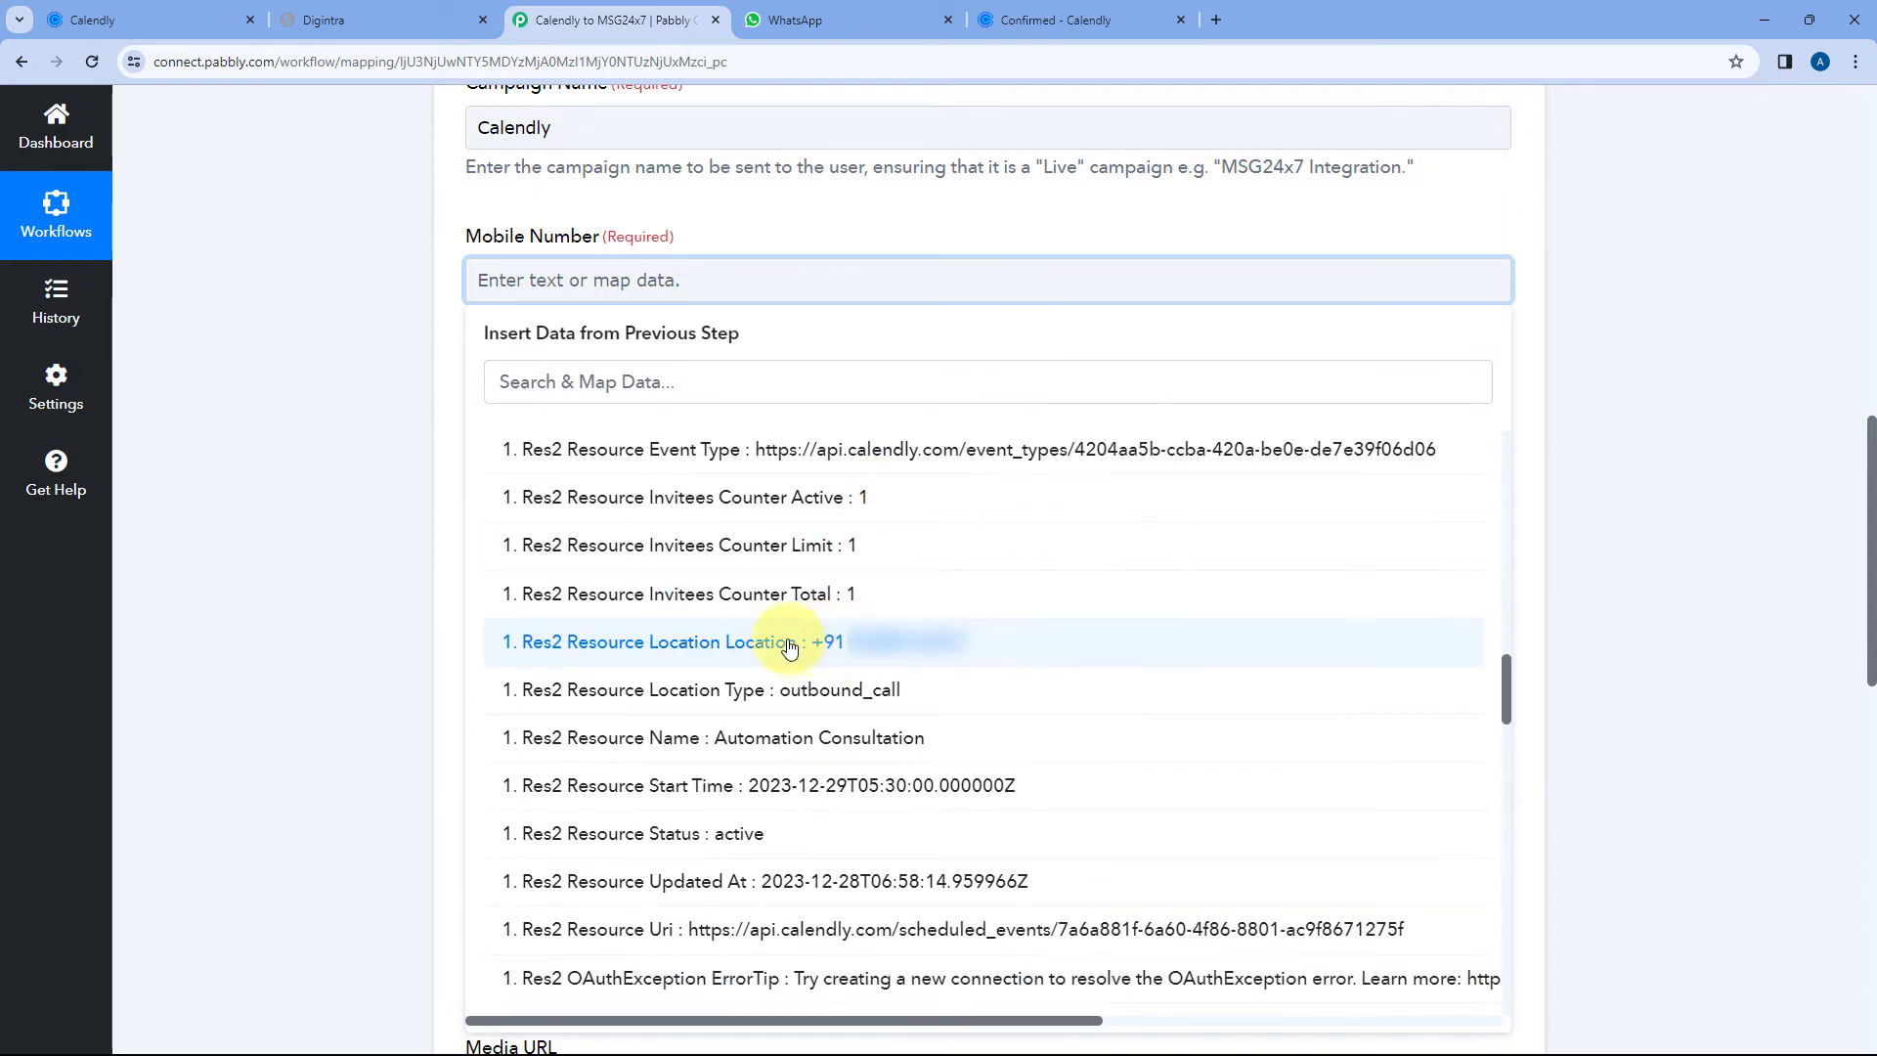
click(790, 648)
click(419, 377)
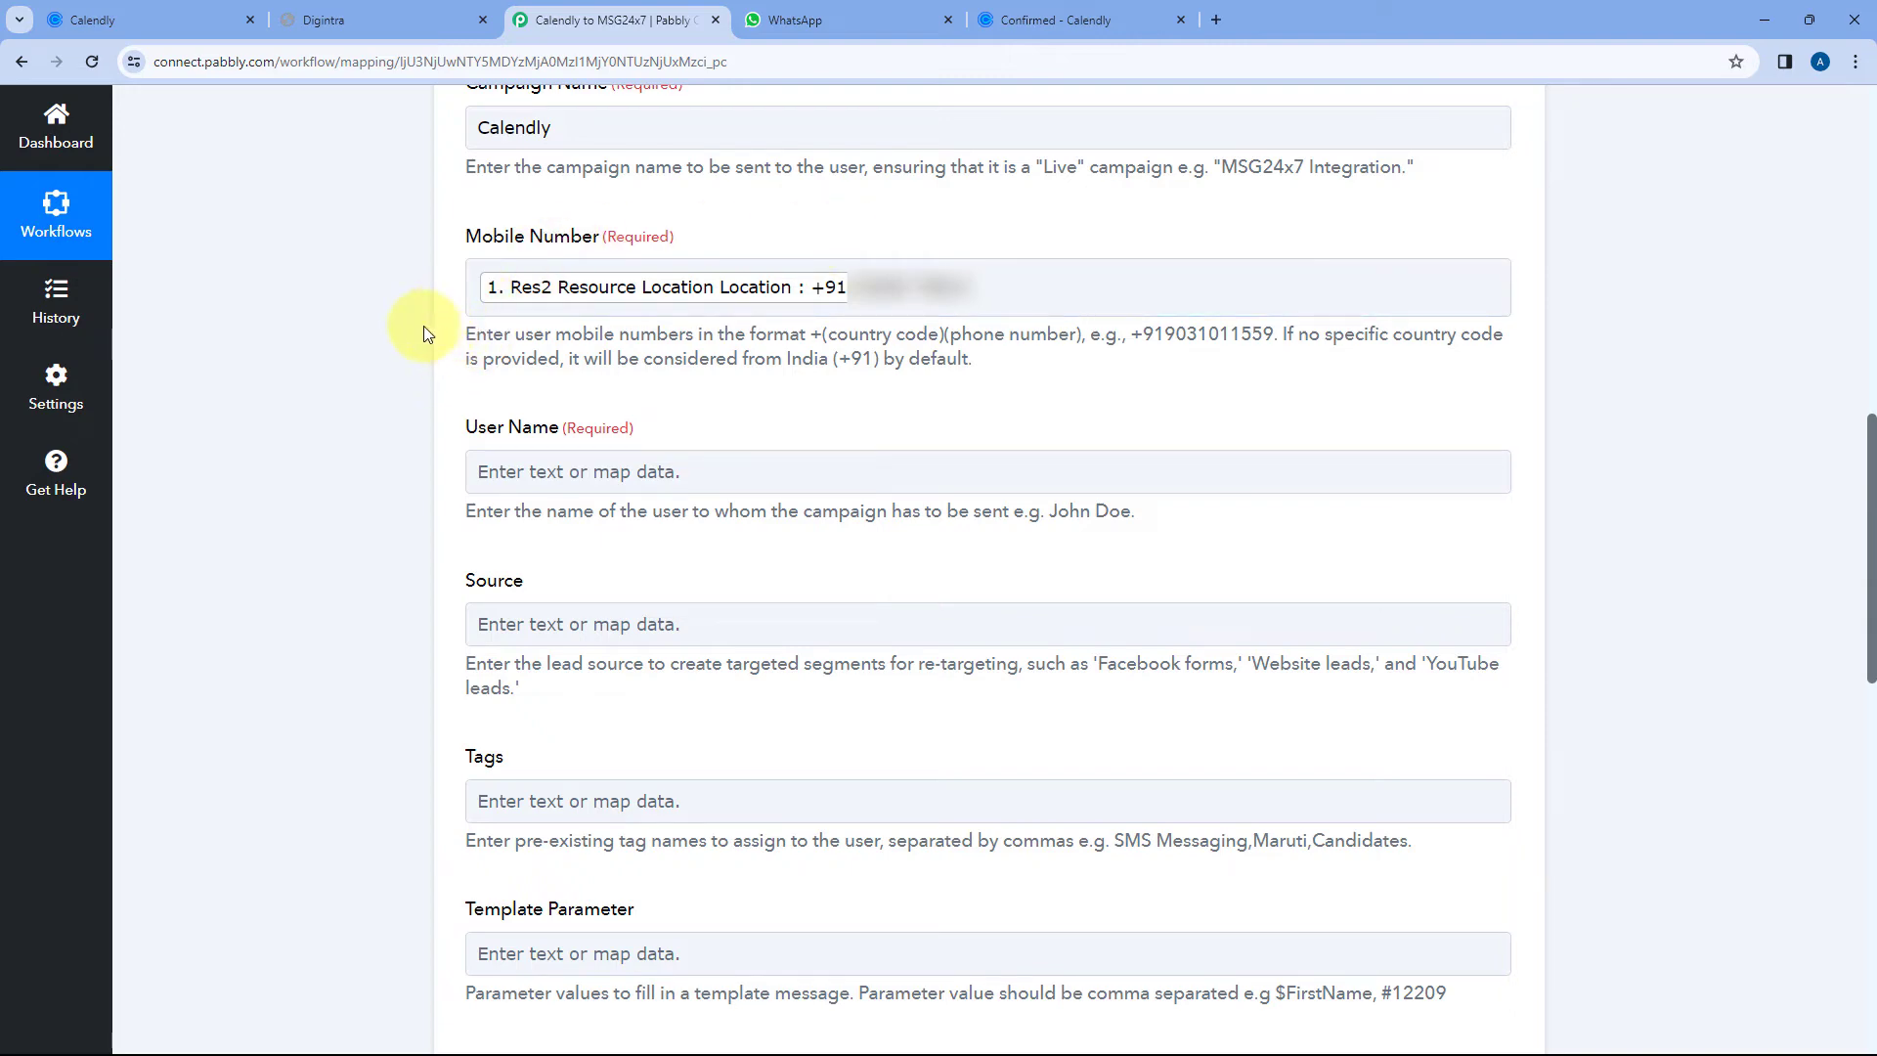
scroll(432, 305, down, 3)
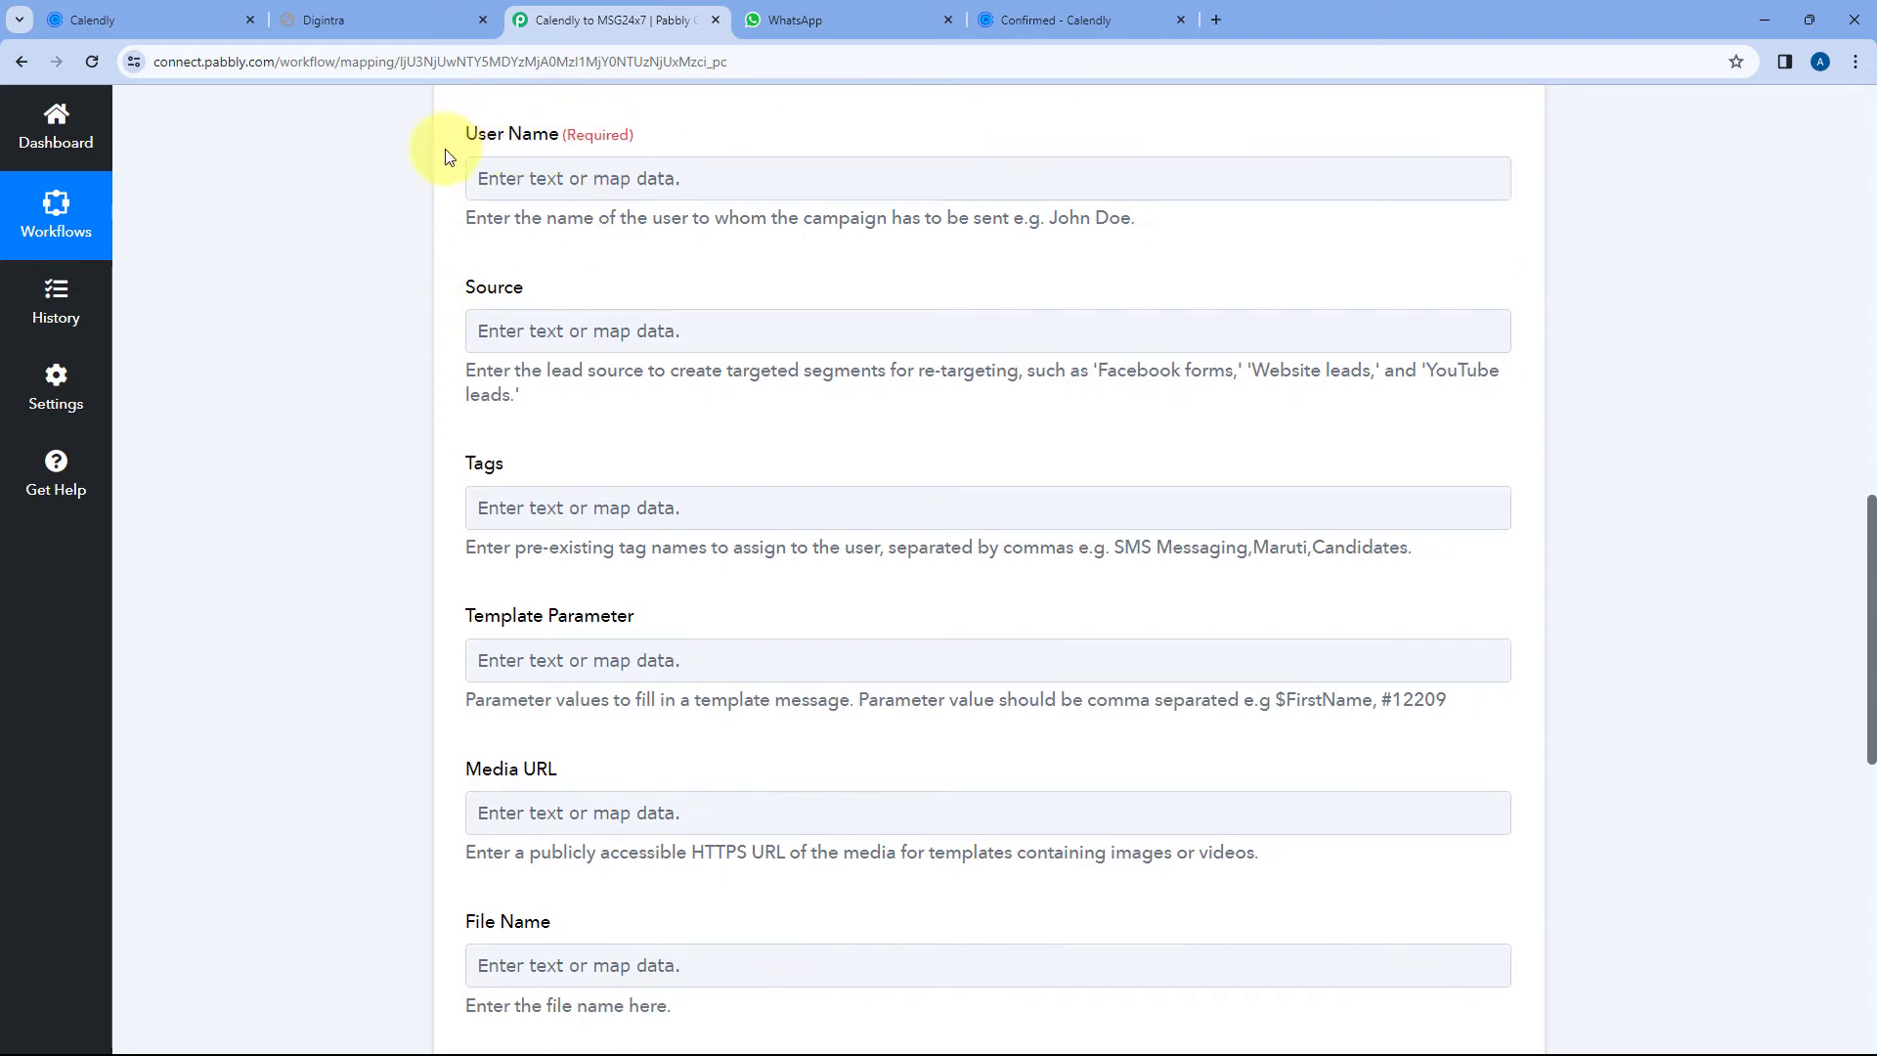
- Map User Name to Res3 Resource Name from Calendly: Invitee Created
click(561, 191)
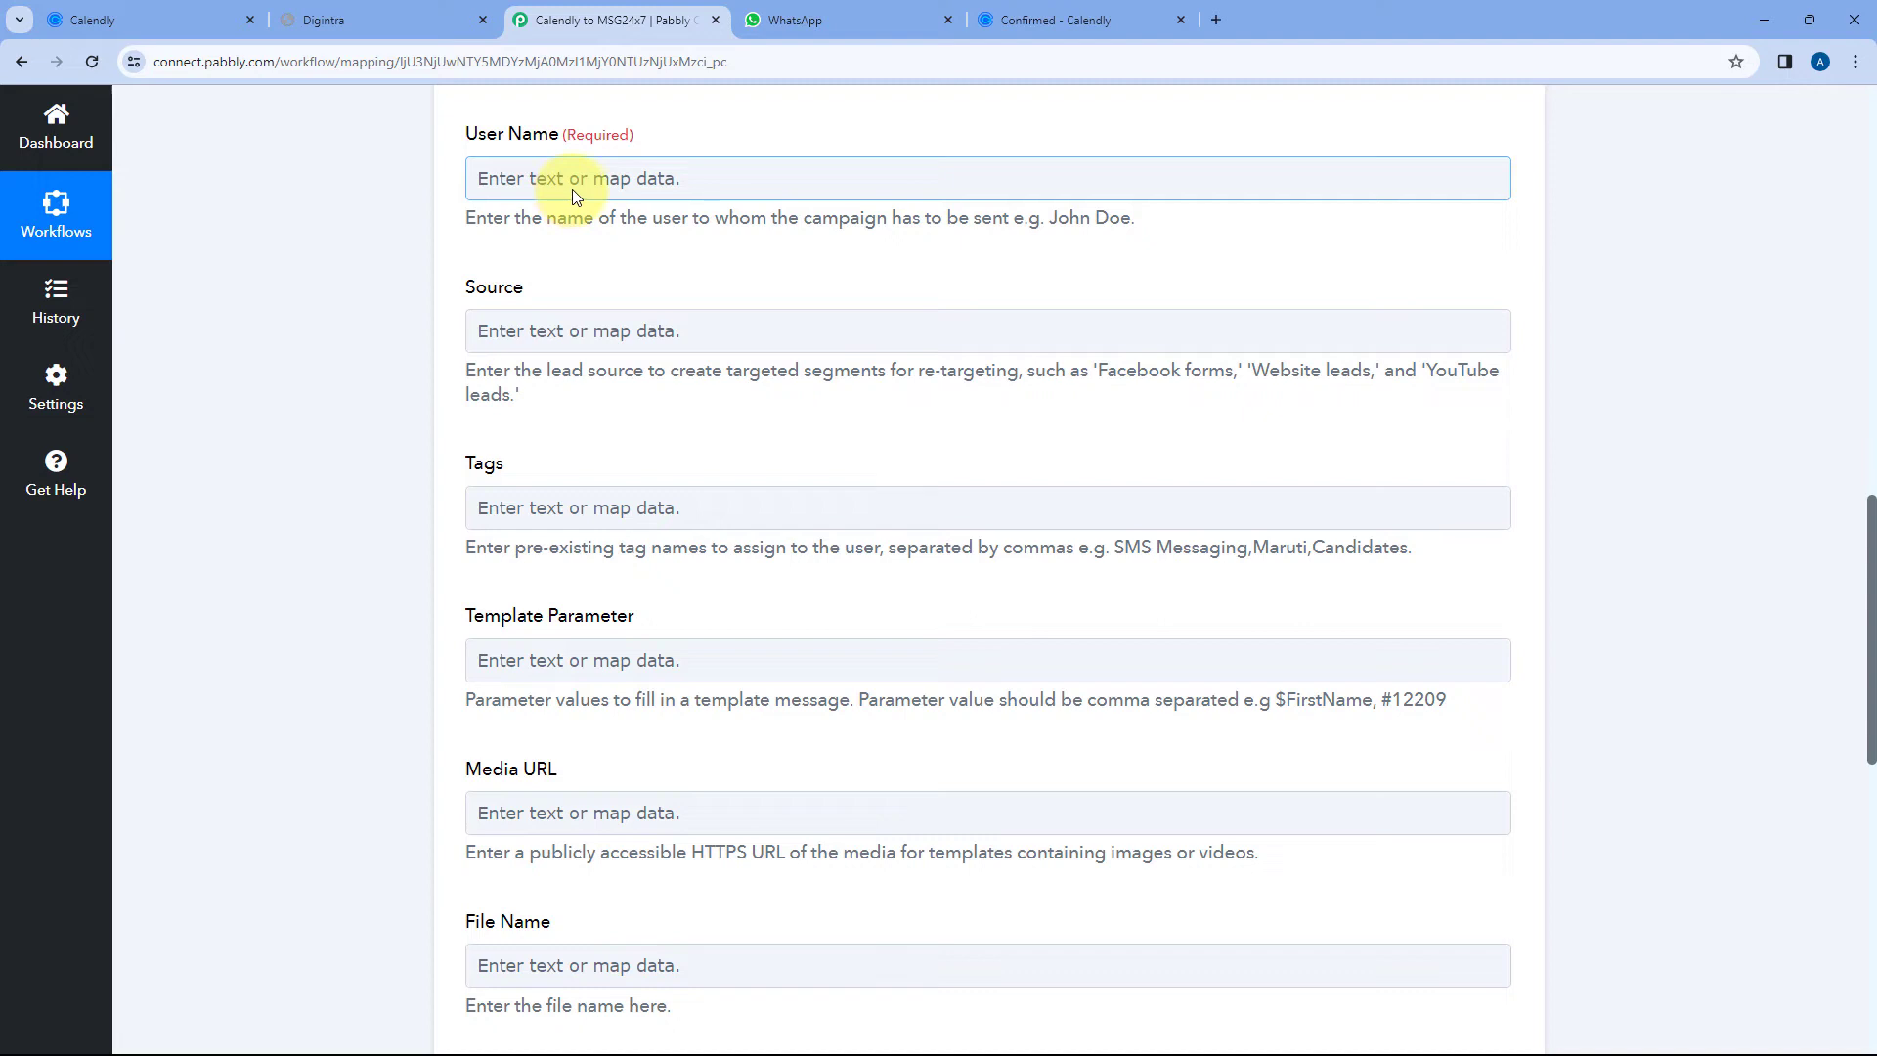
click(574, 187)
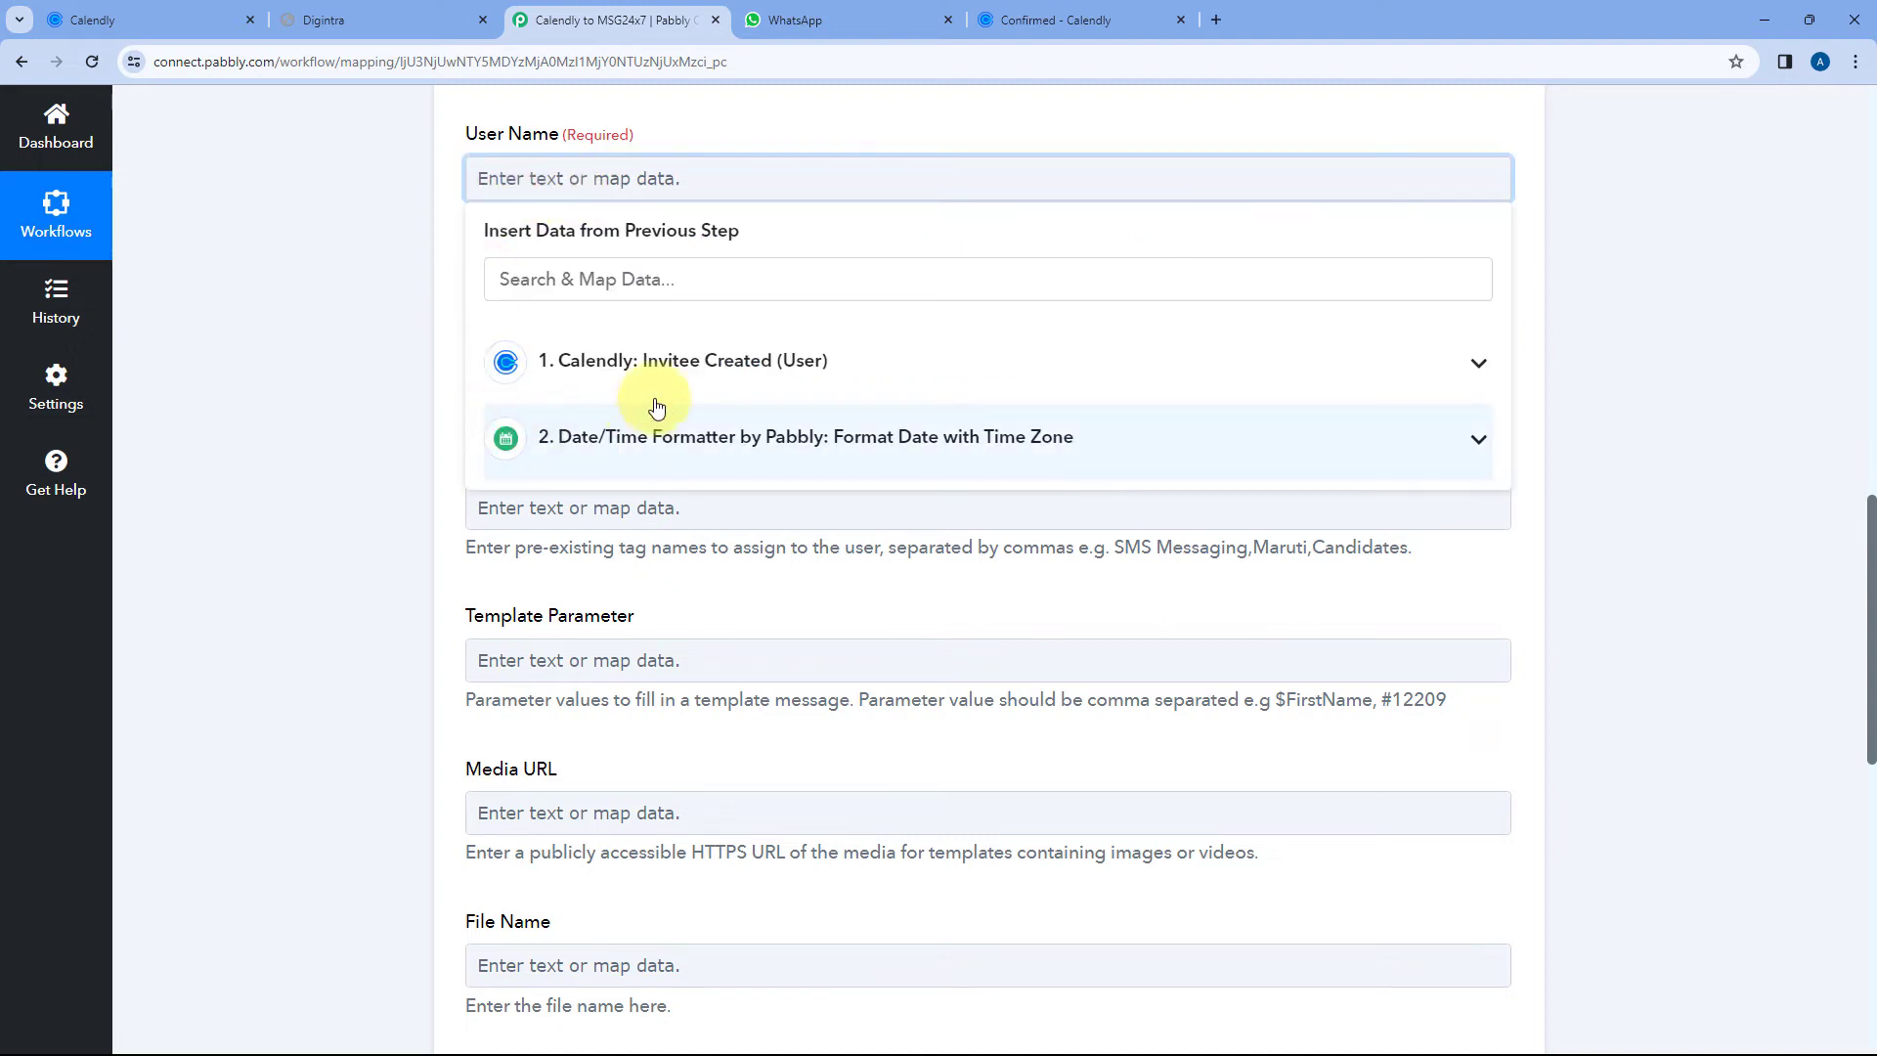
click(661, 379)
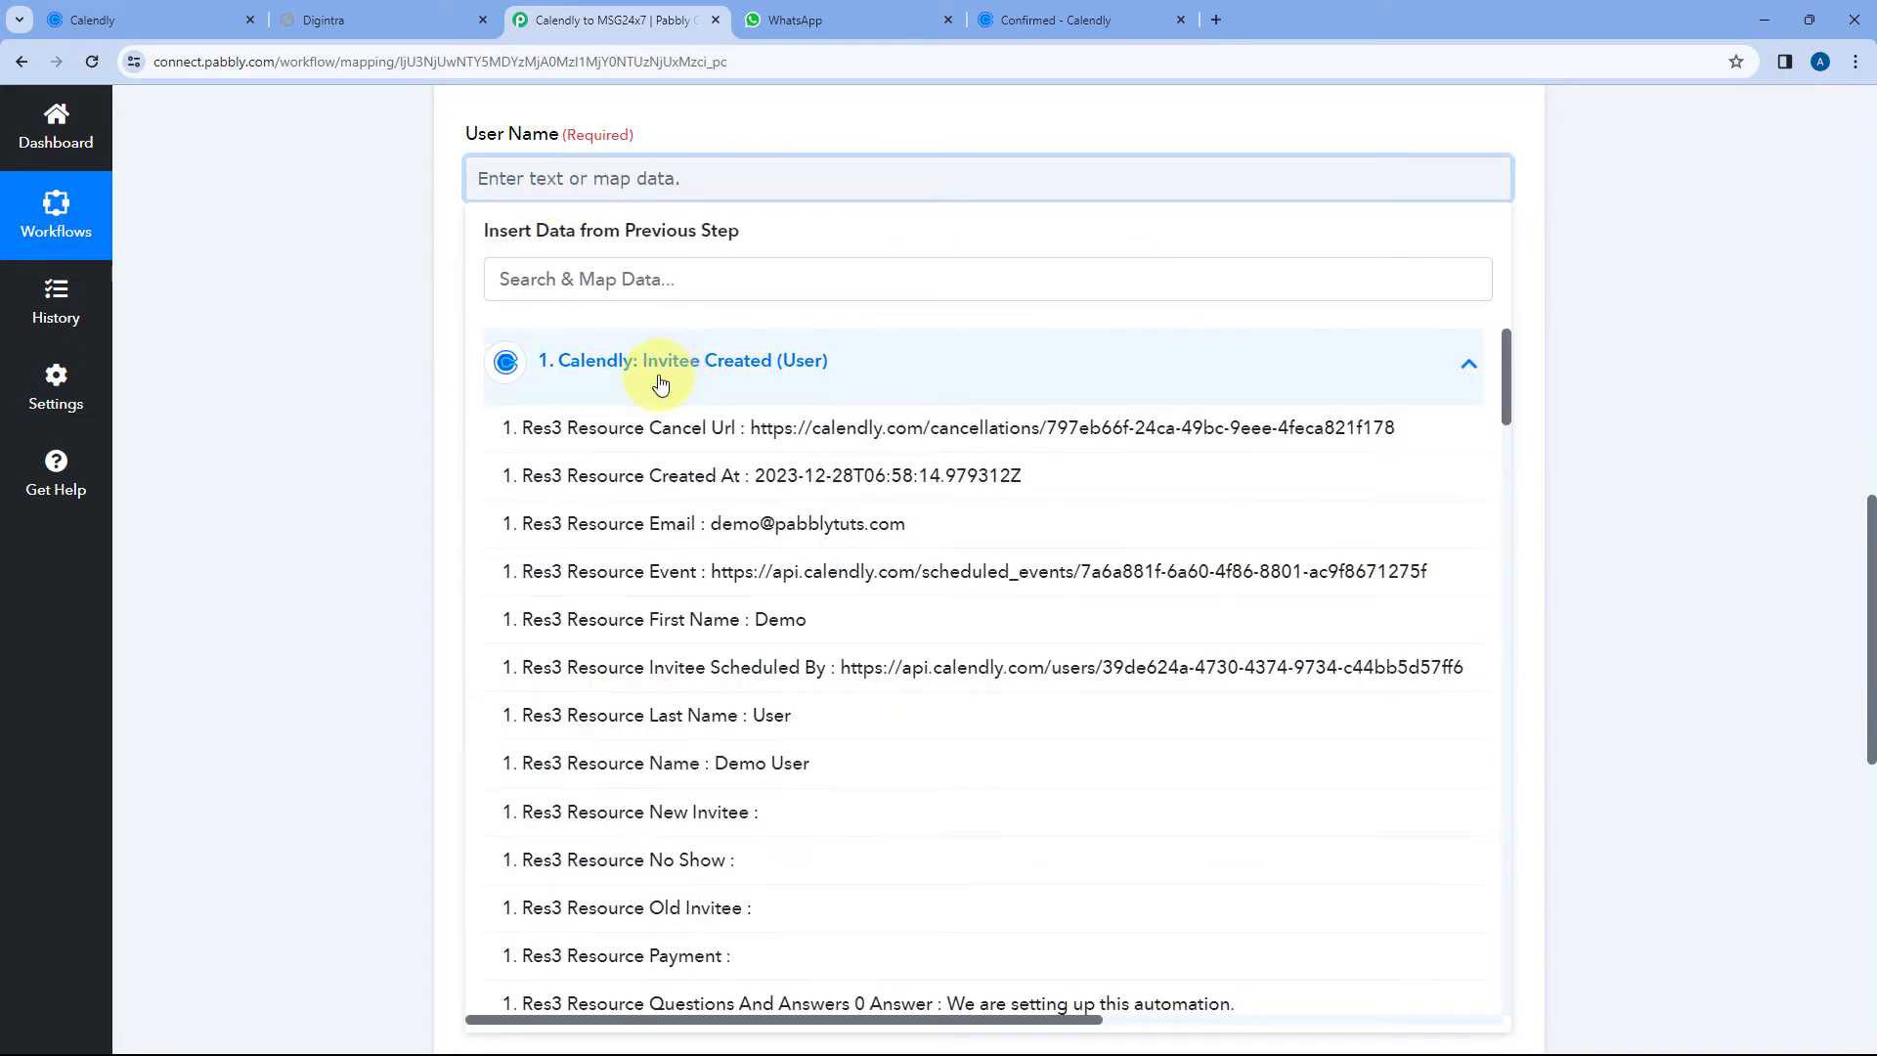
click(673, 774)
click(402, 217)
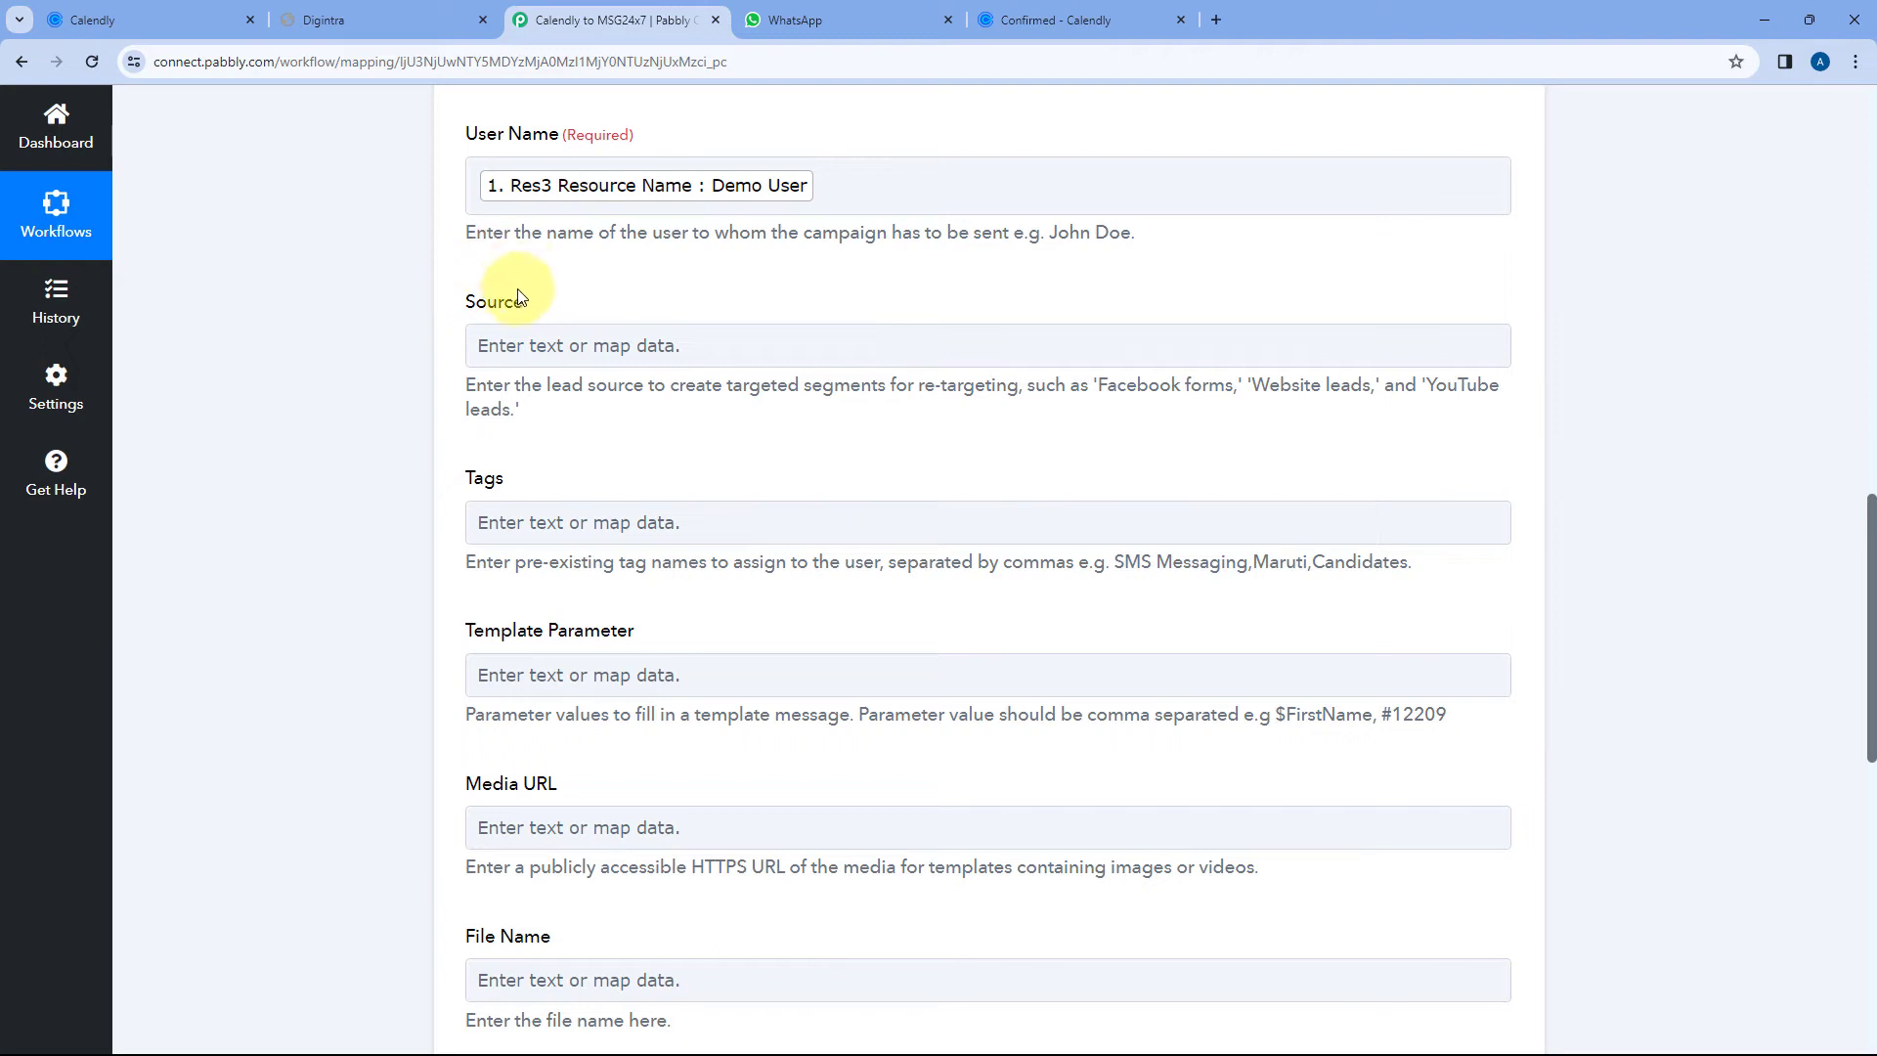
- Set Source to Calendly, then review the Digintra Calendly campaign's template
click(551, 354)
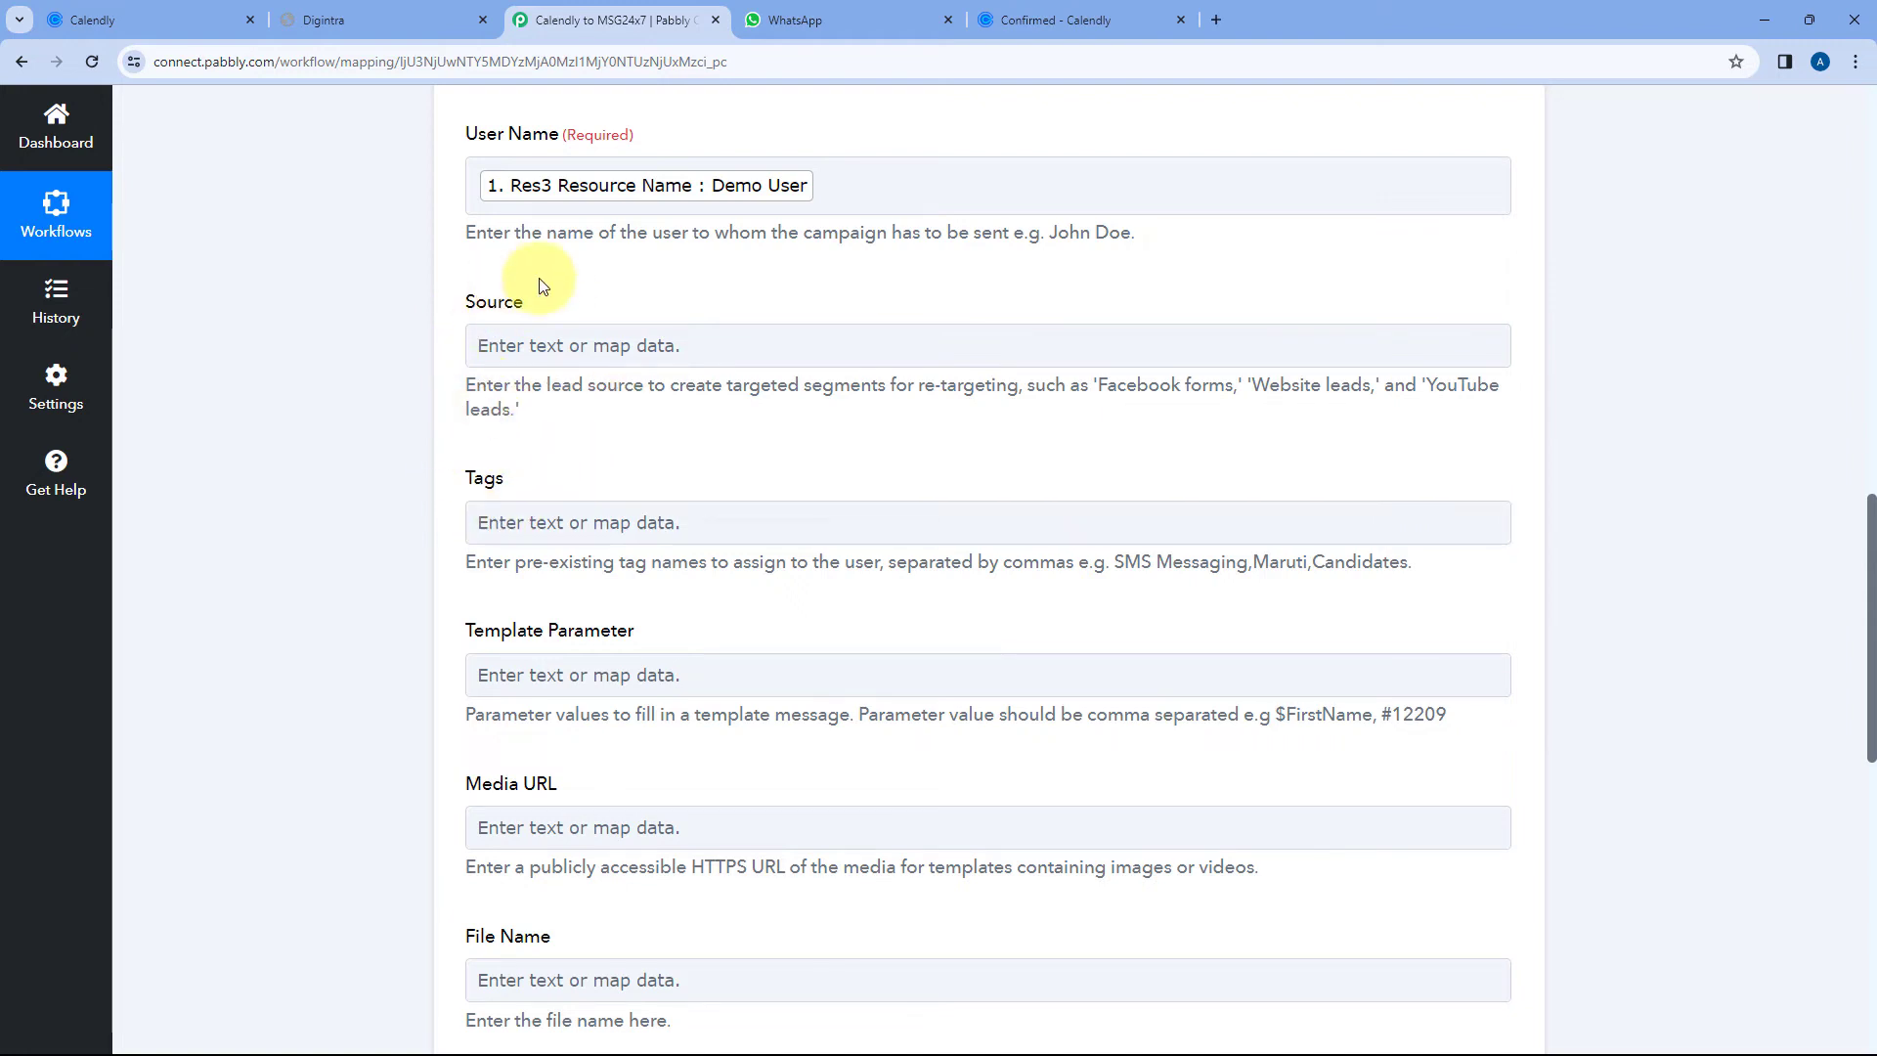
click(515, 348)
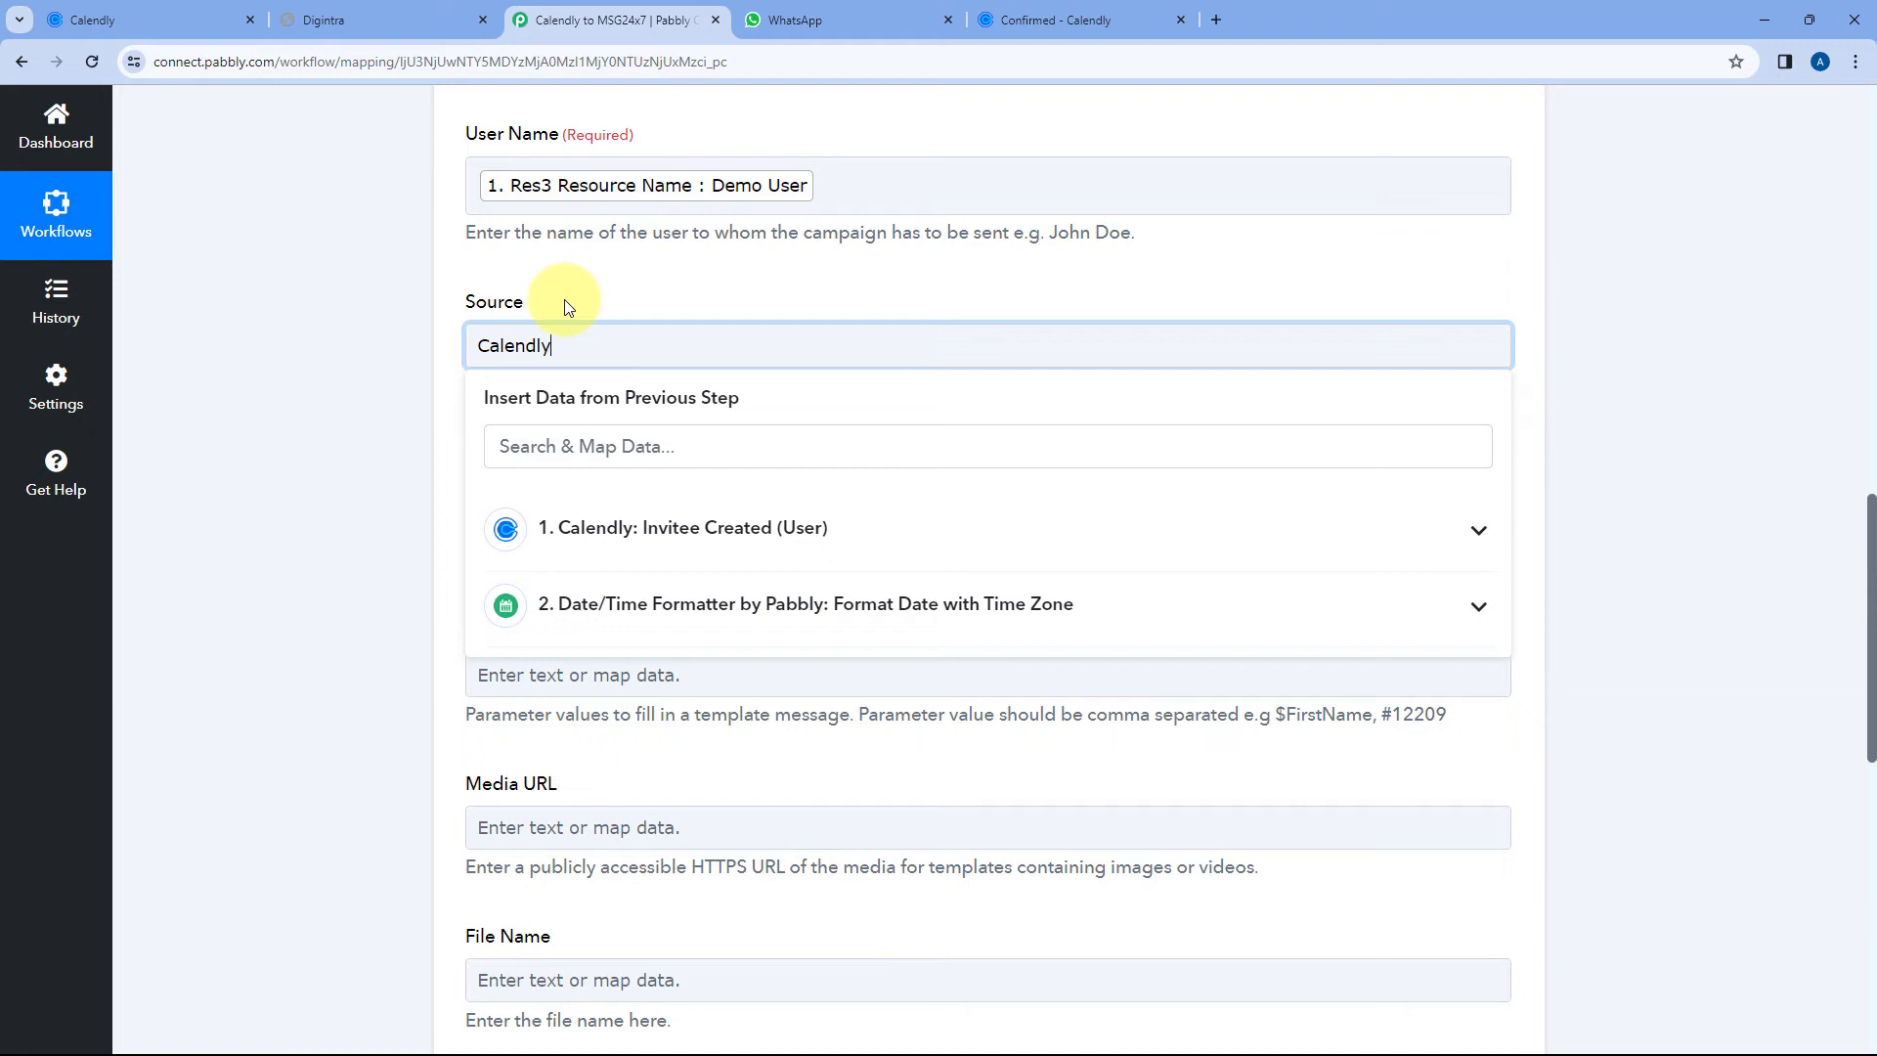
click(567, 307)
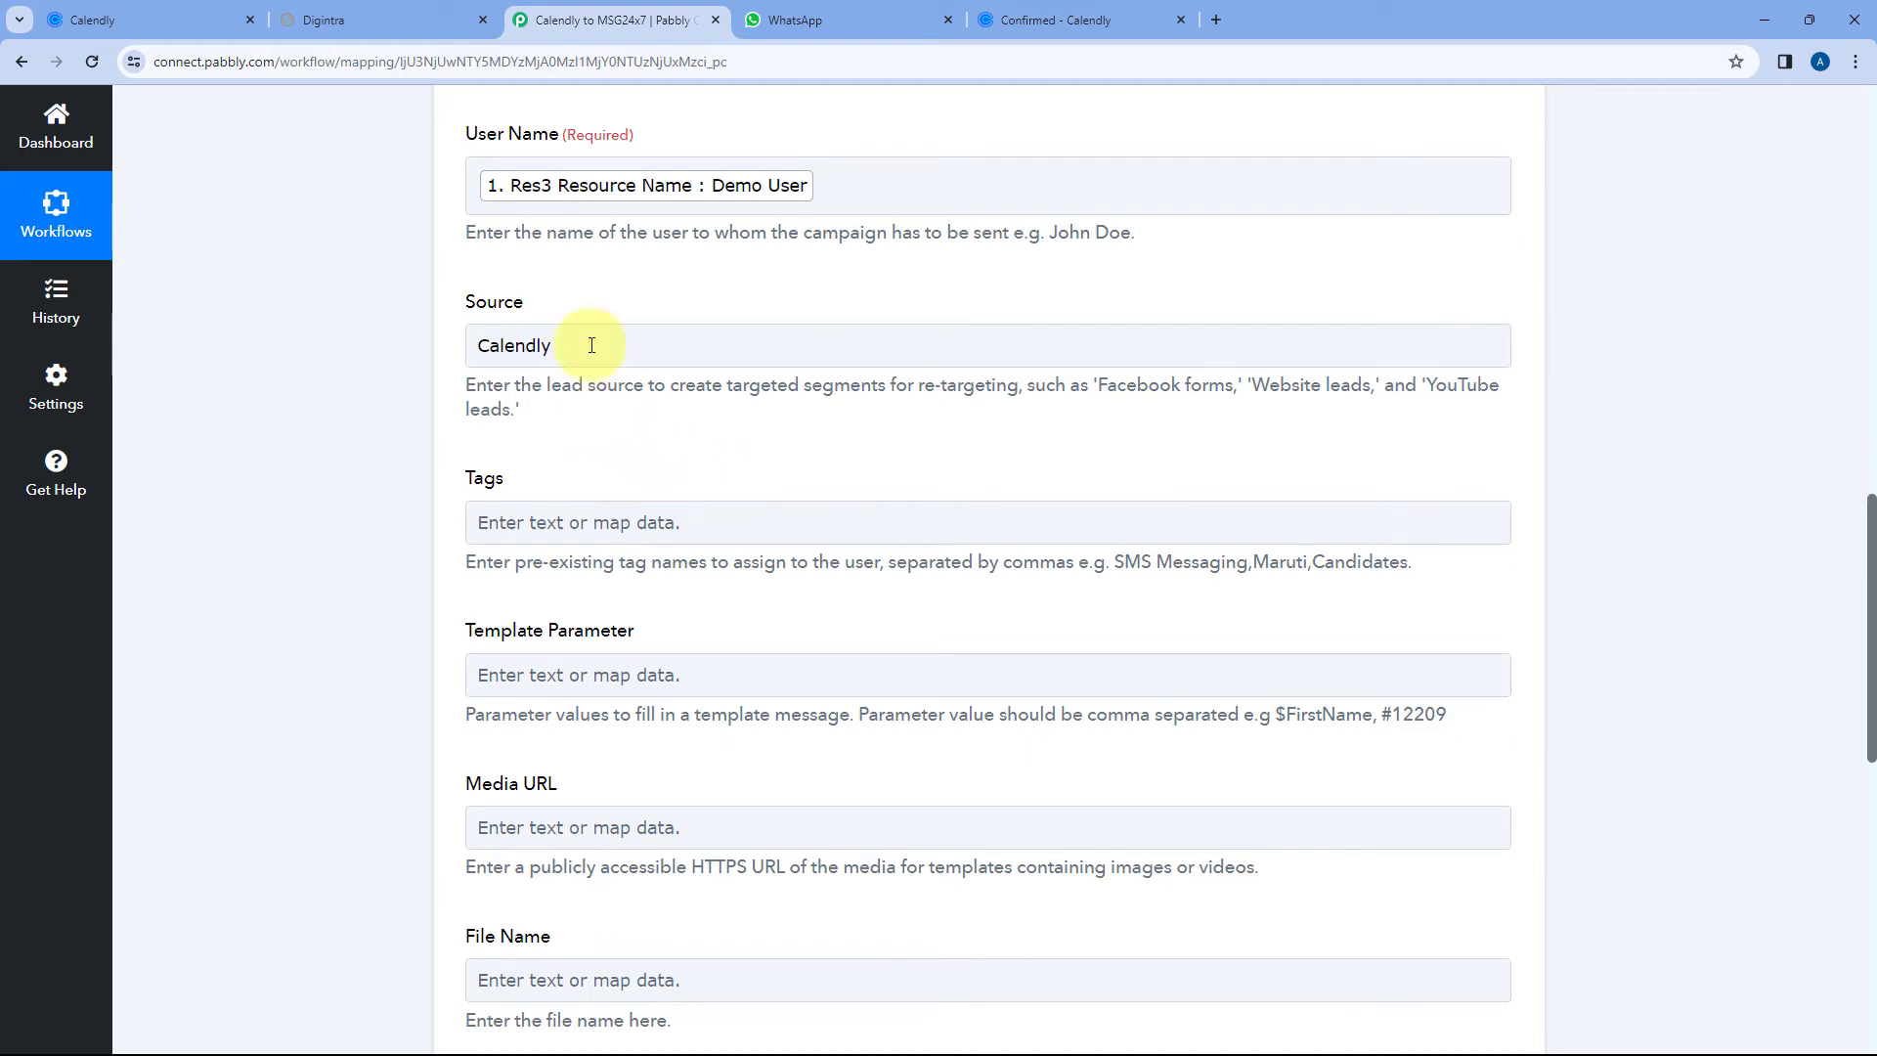
scroll(399, 430, down, 2)
scroll(399, 430, down, 1)
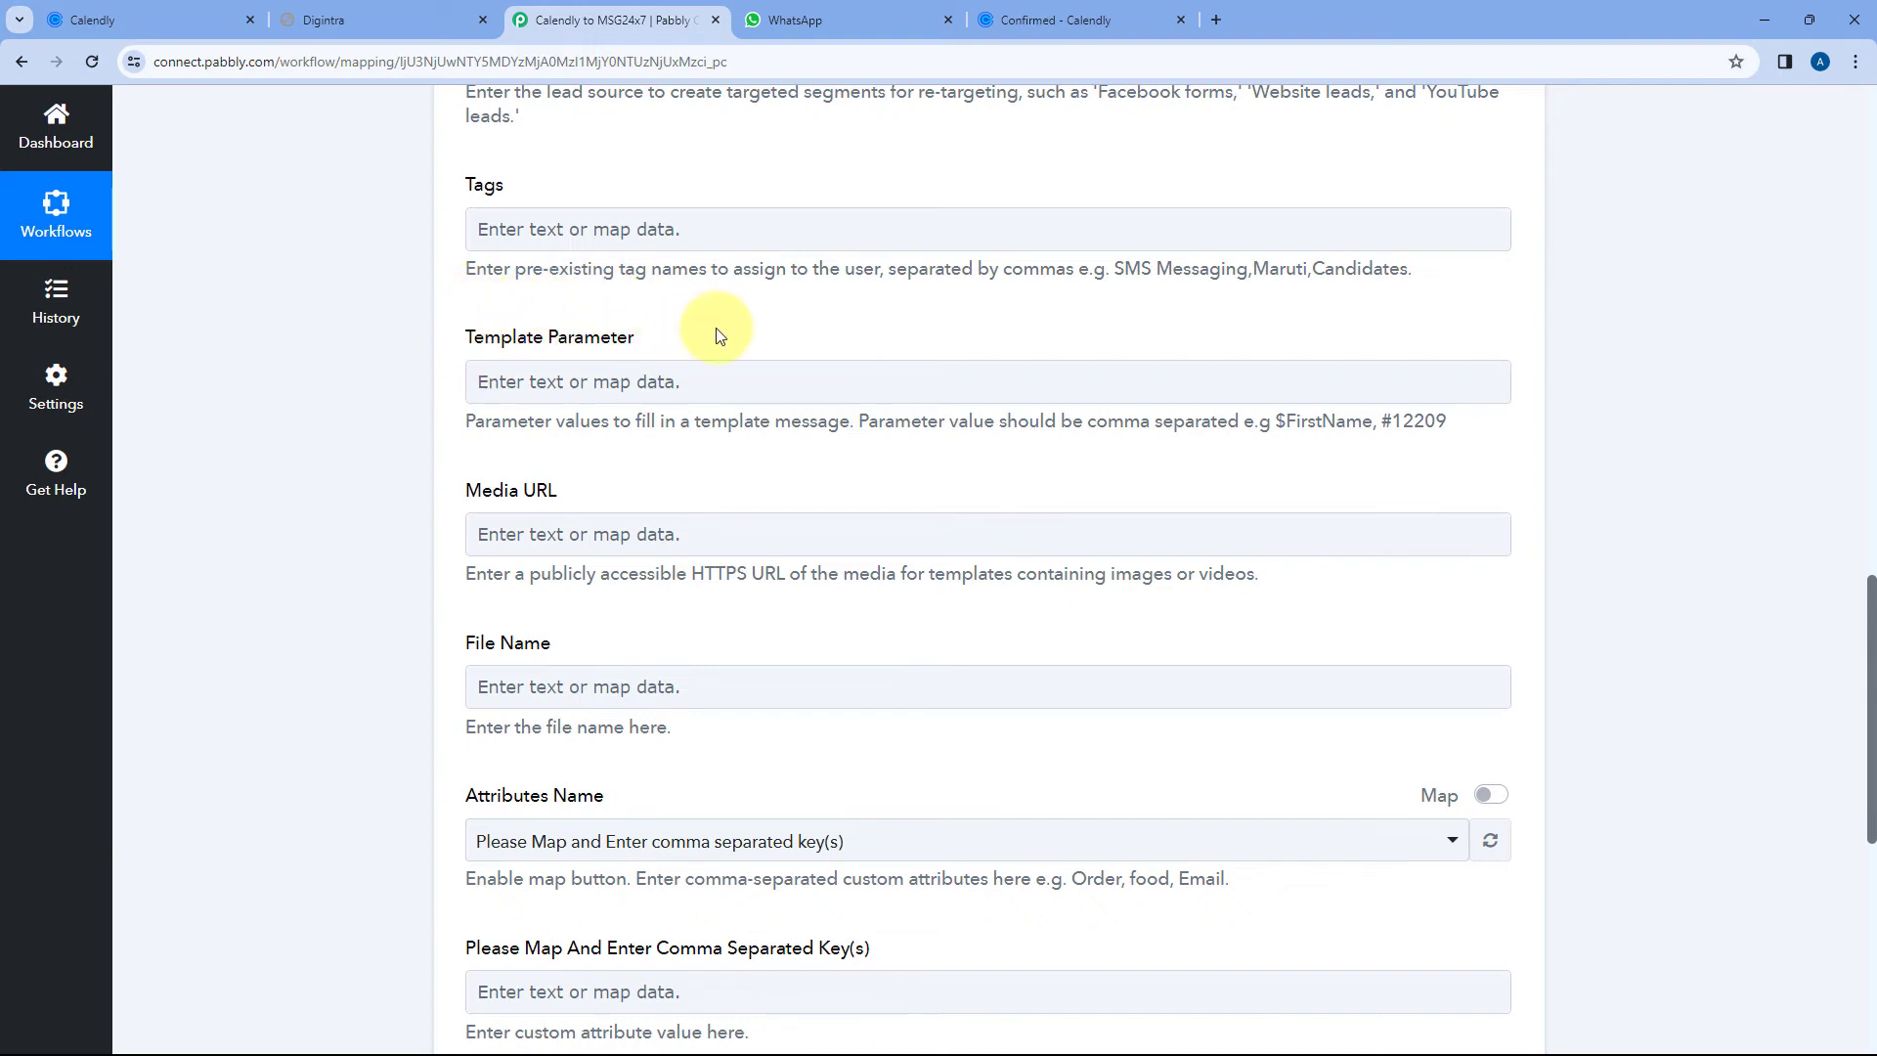
click(350, 13)
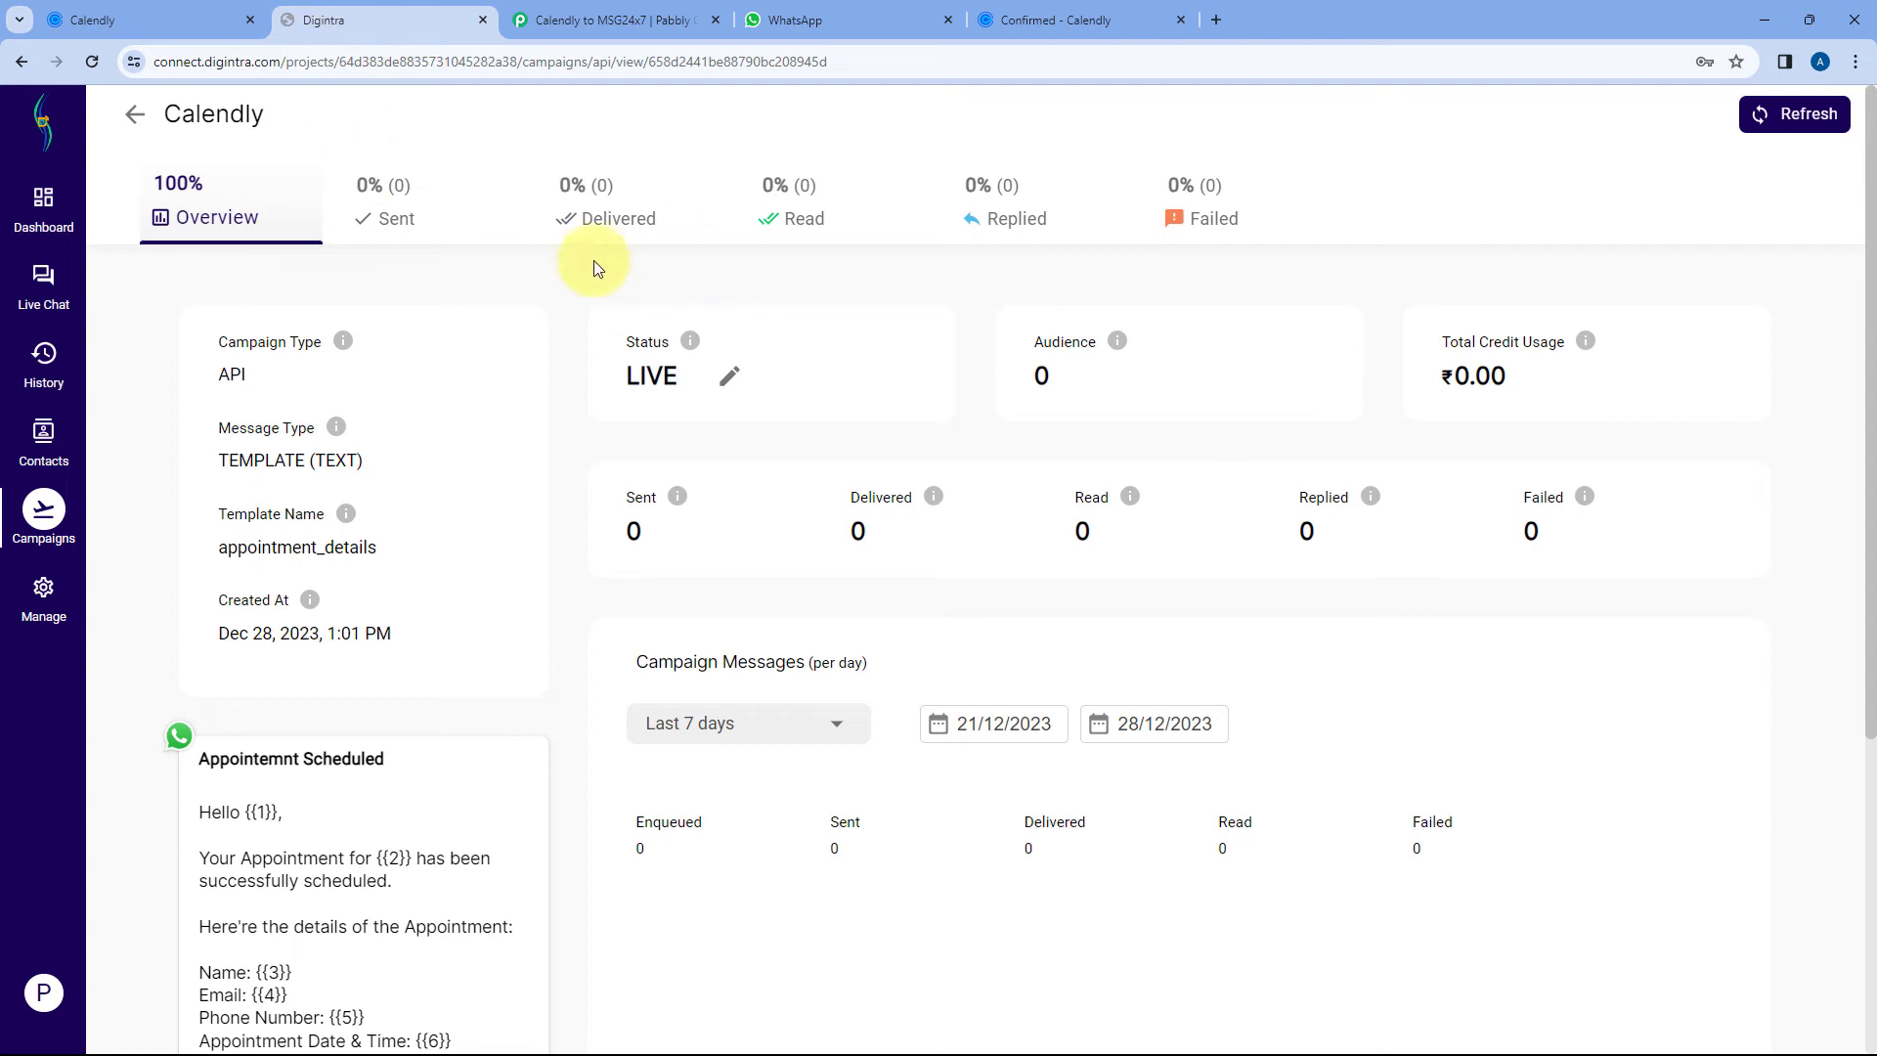
scroll(372, 448, down, 4)
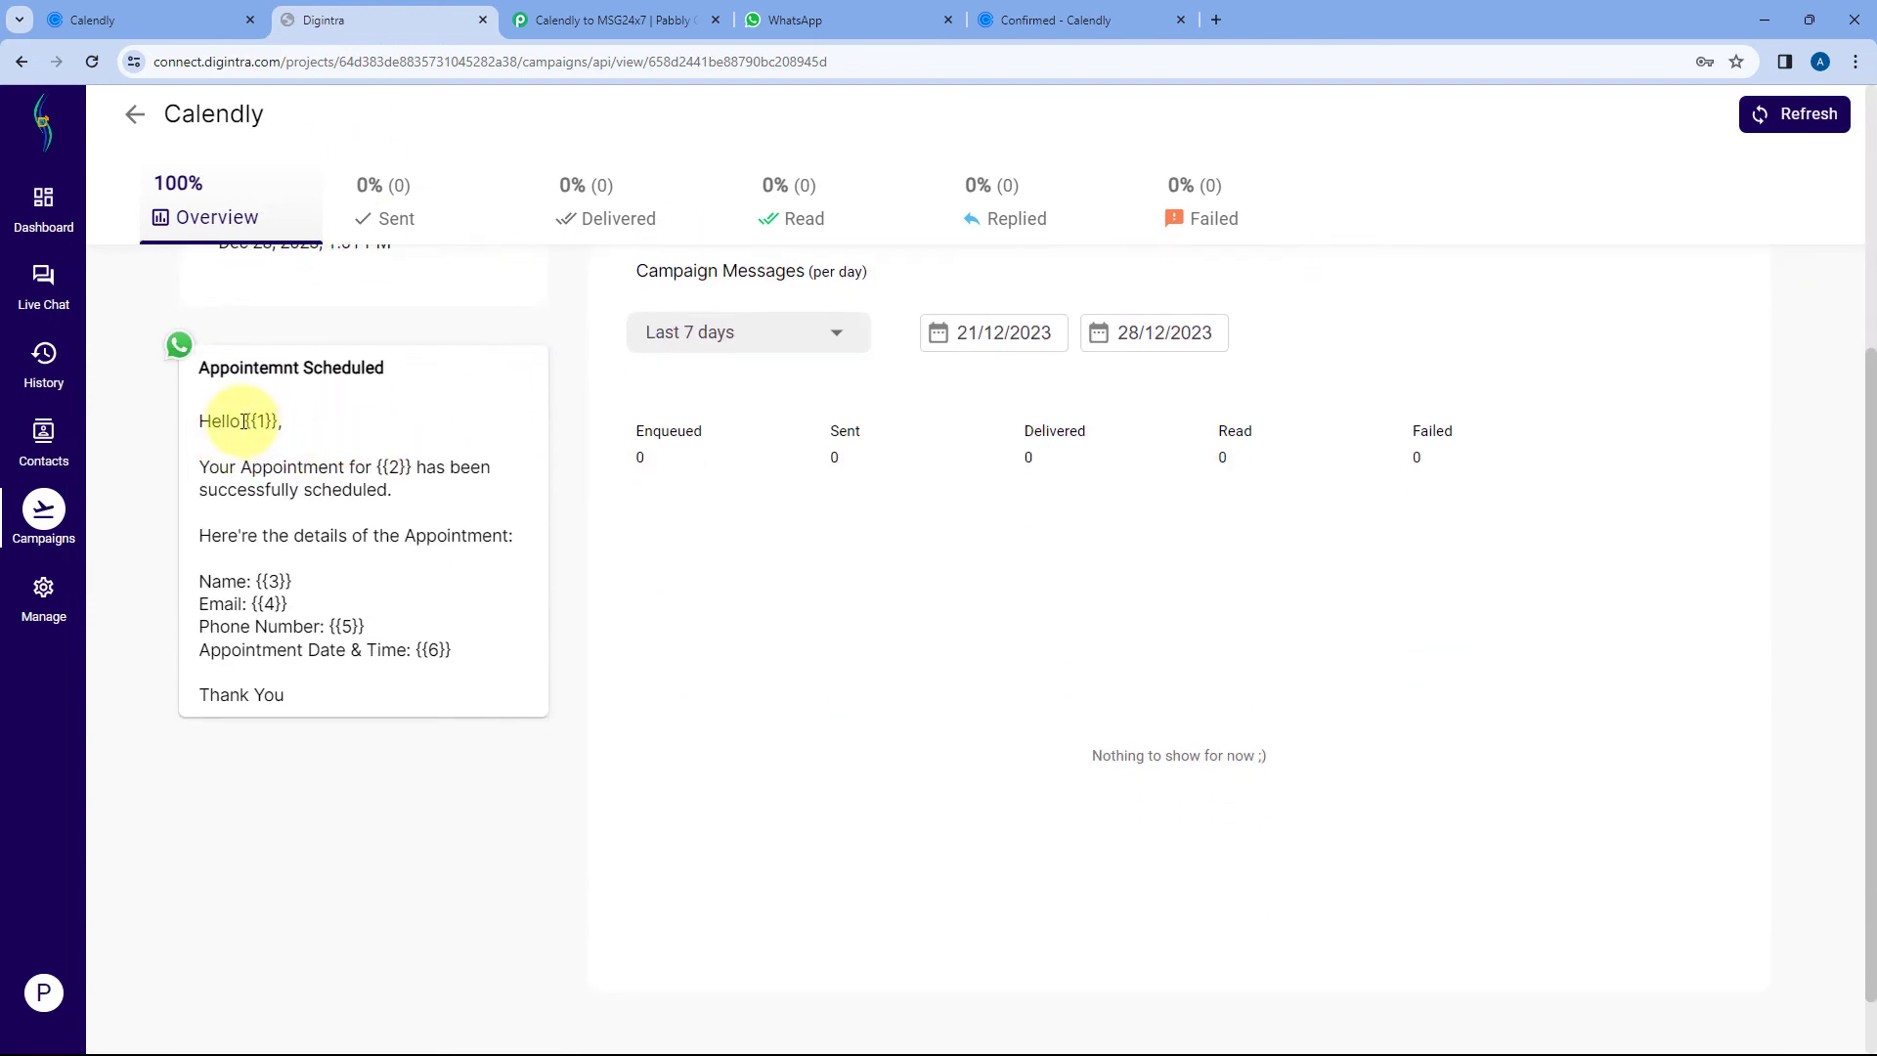
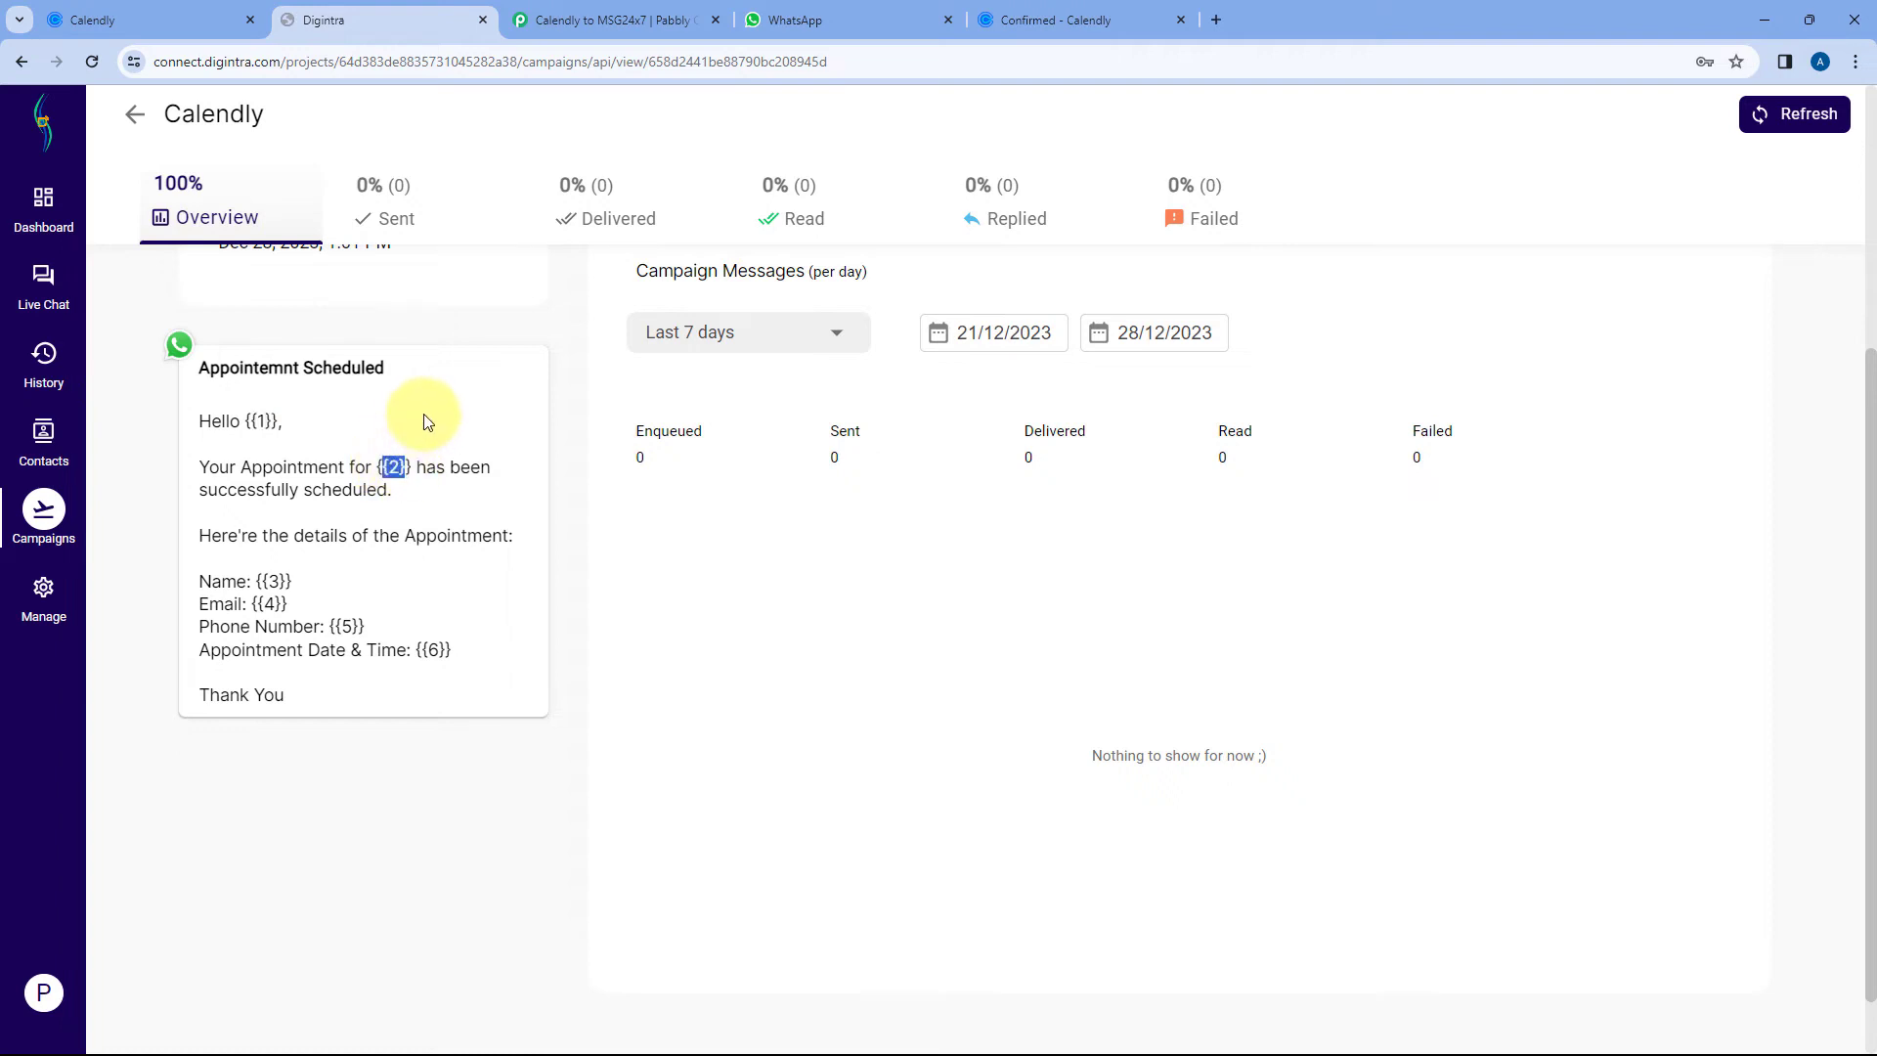
- Highlight the {{3}} name and phone number placeholders in the Appointment Scheduled template
double_click(272, 581)
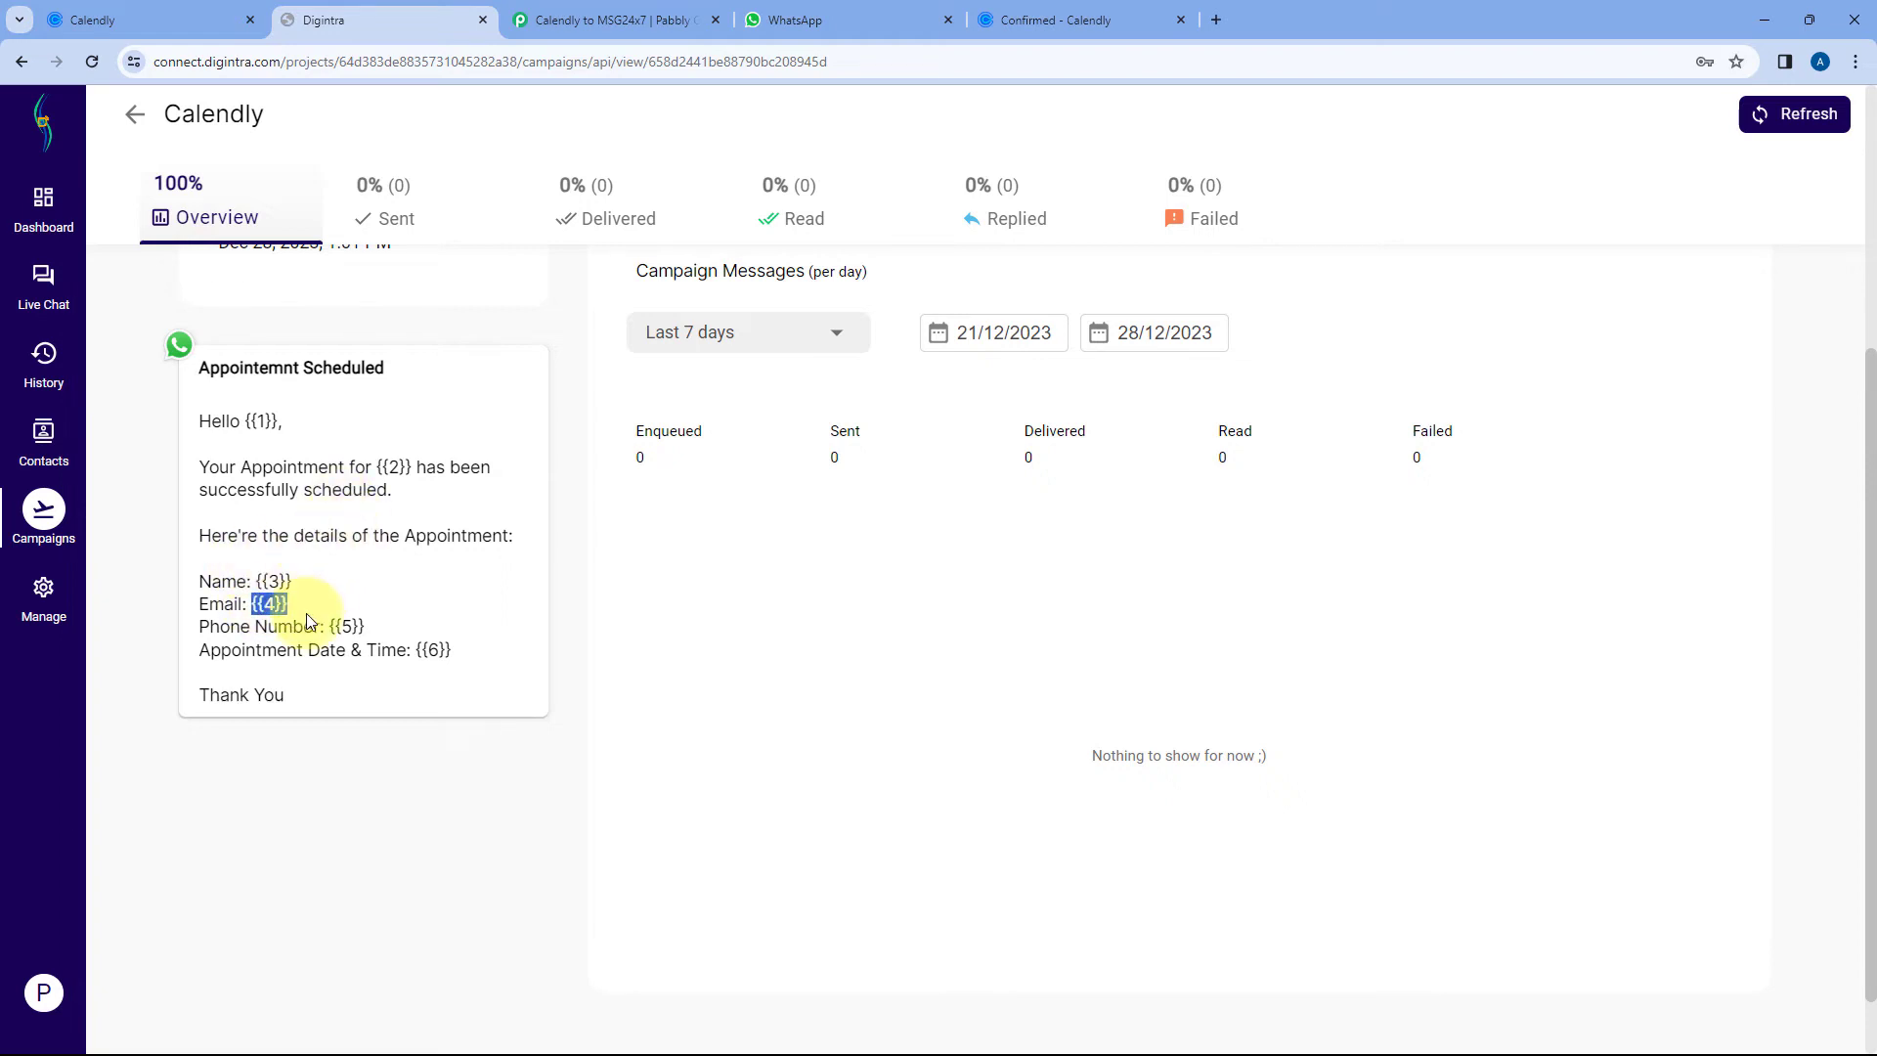
drag(367, 626, 336, 623)
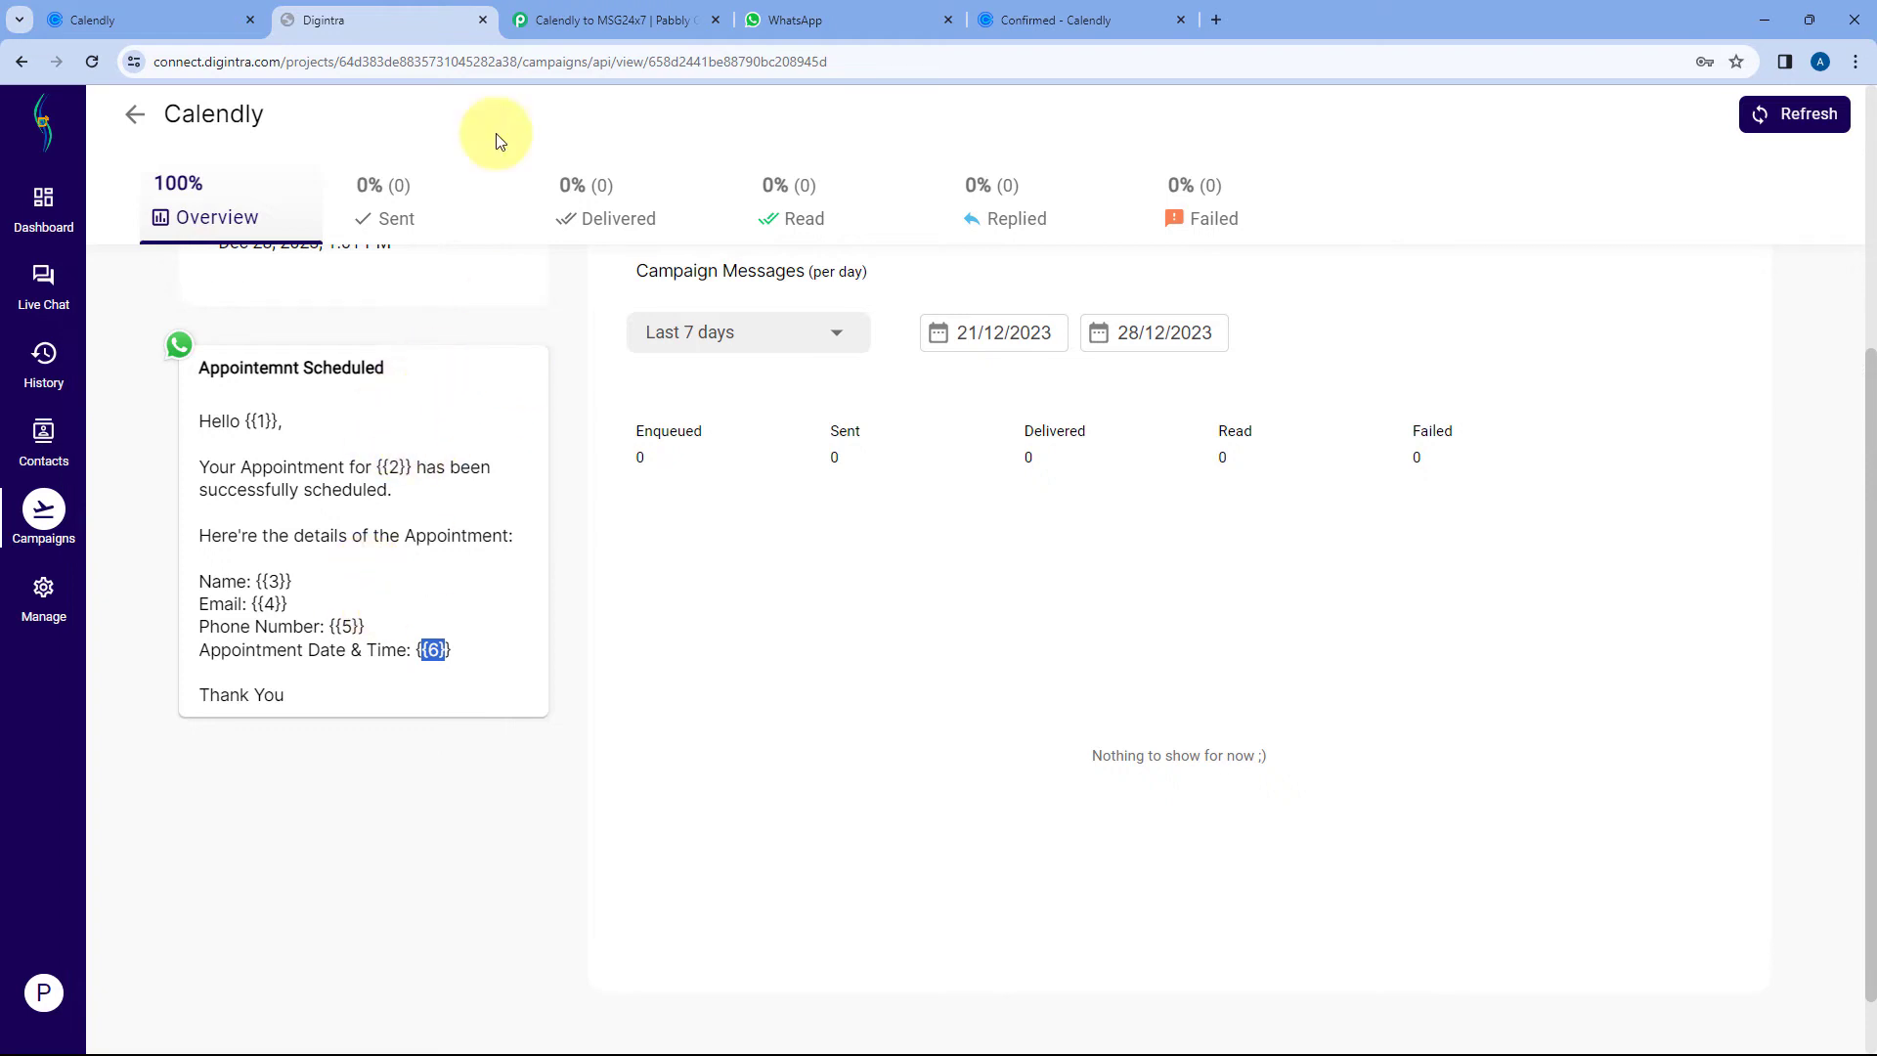
click(638, 18)
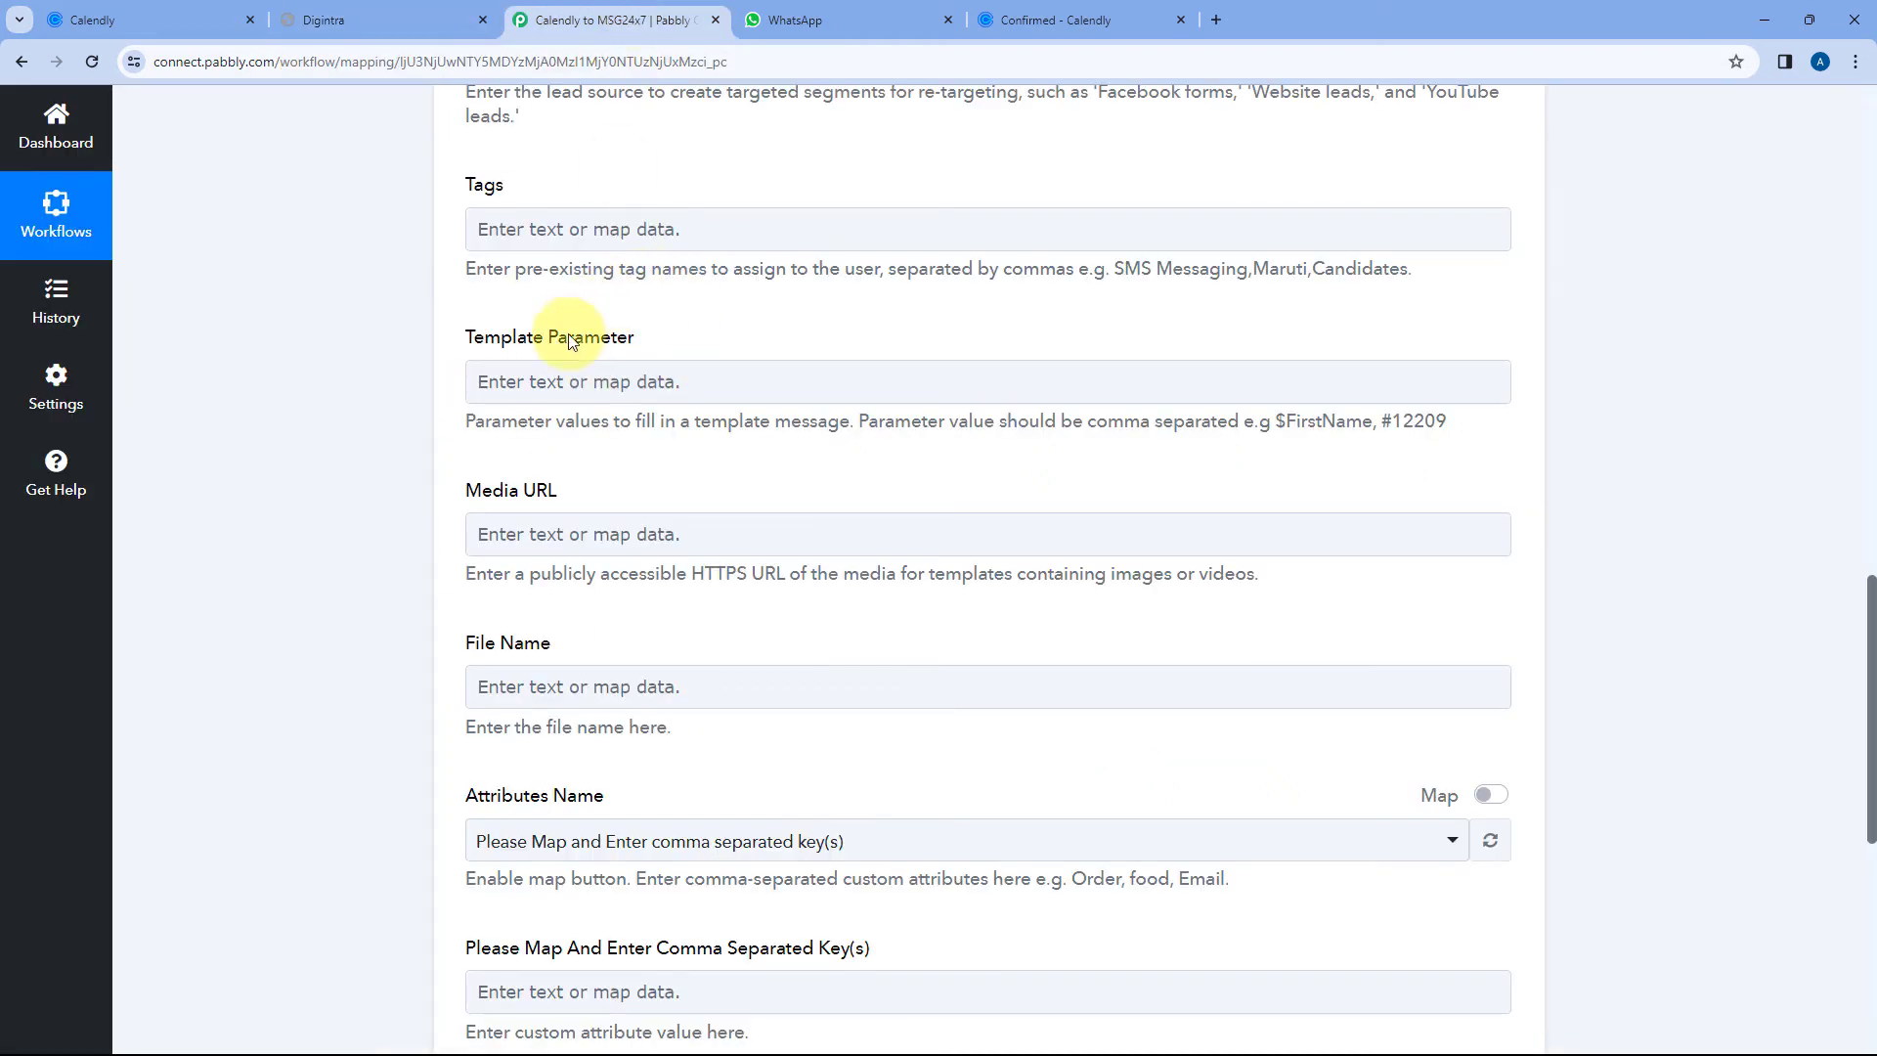
- Map the Calendly invitee's First Name as the first Template Parameter value
click(391, 18)
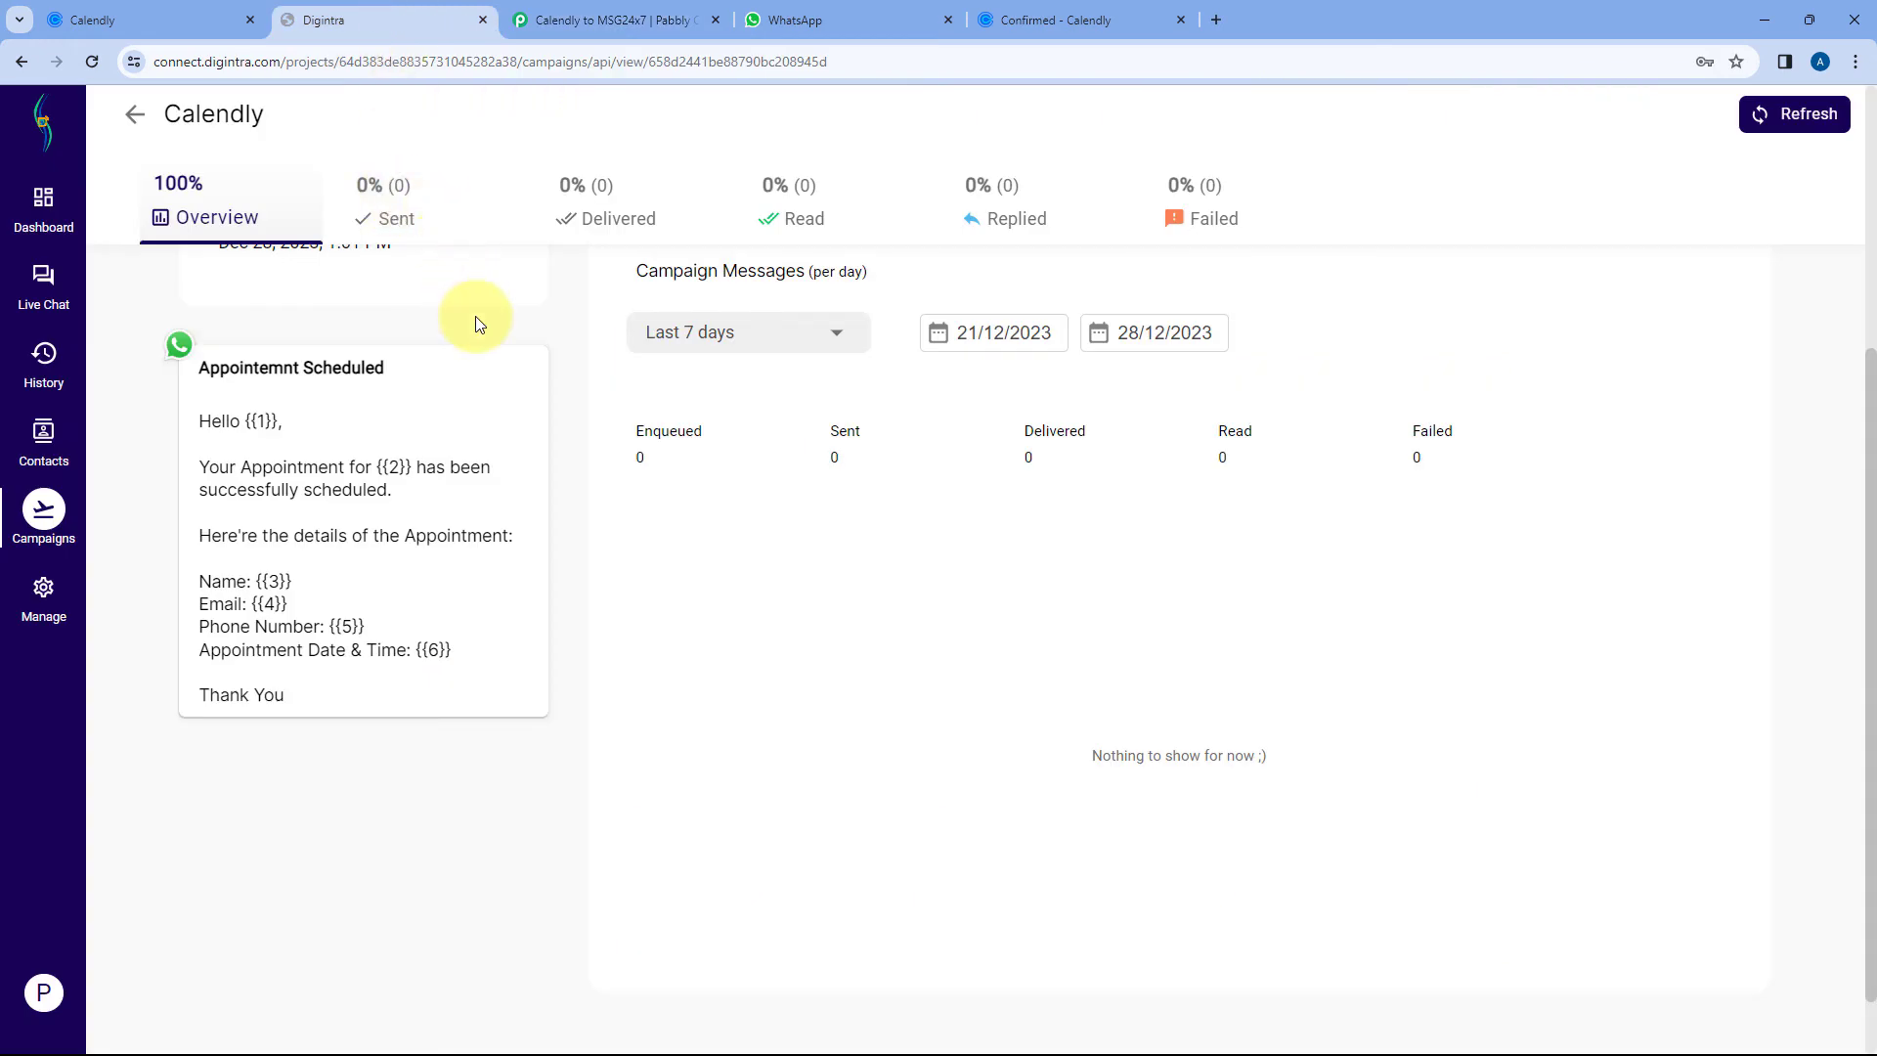
click(586, 18)
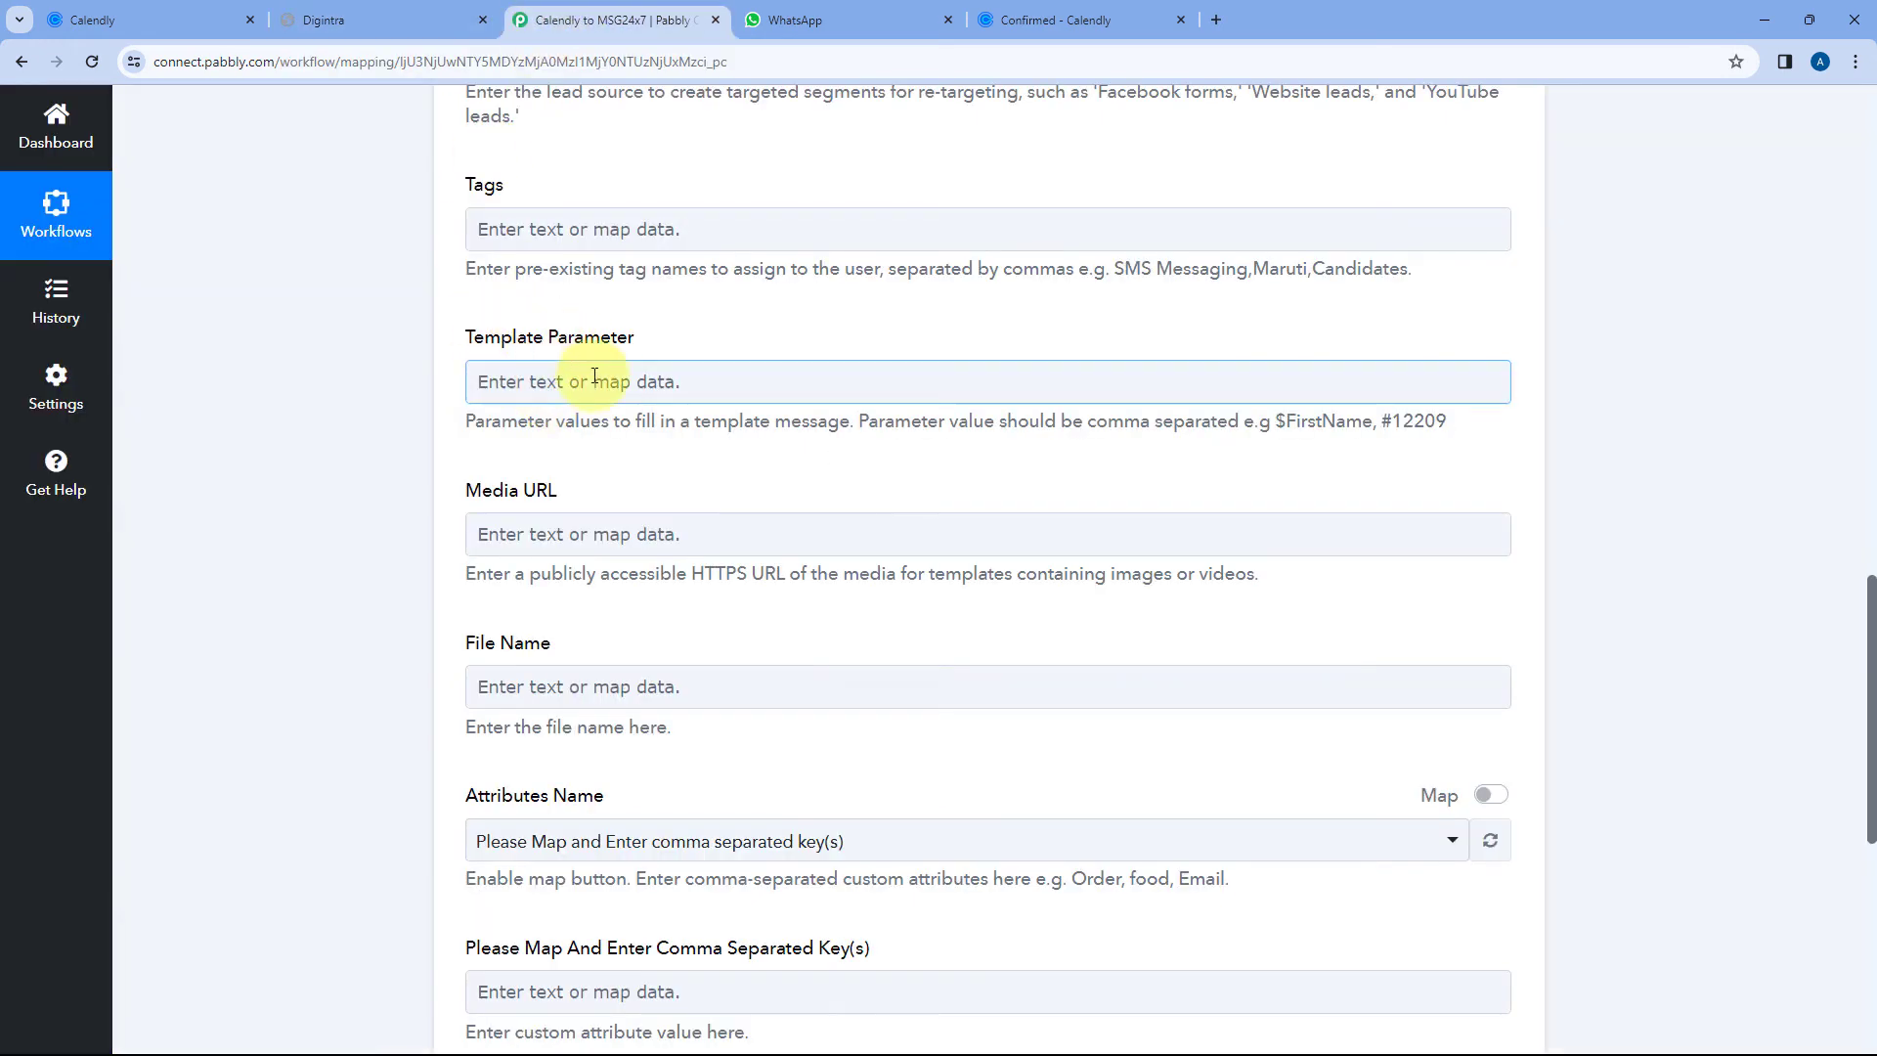
click(372, 18)
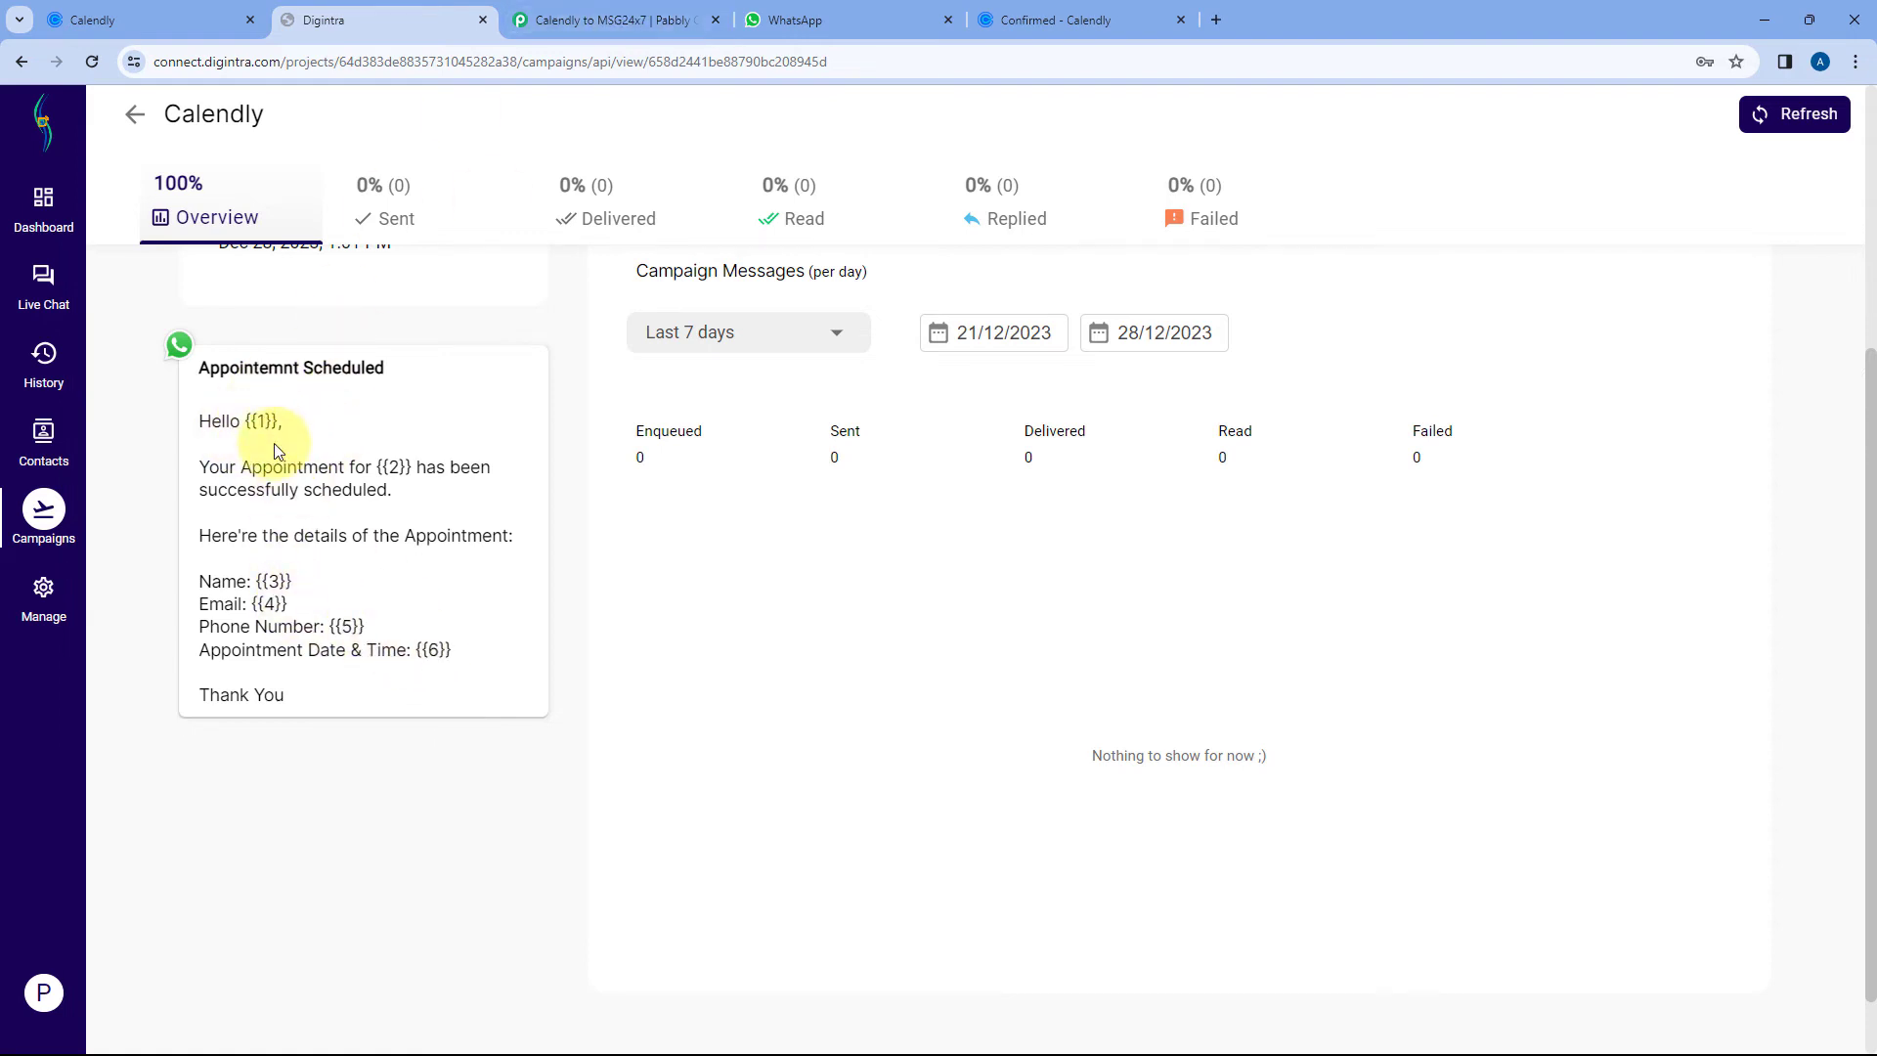
click(552, 20)
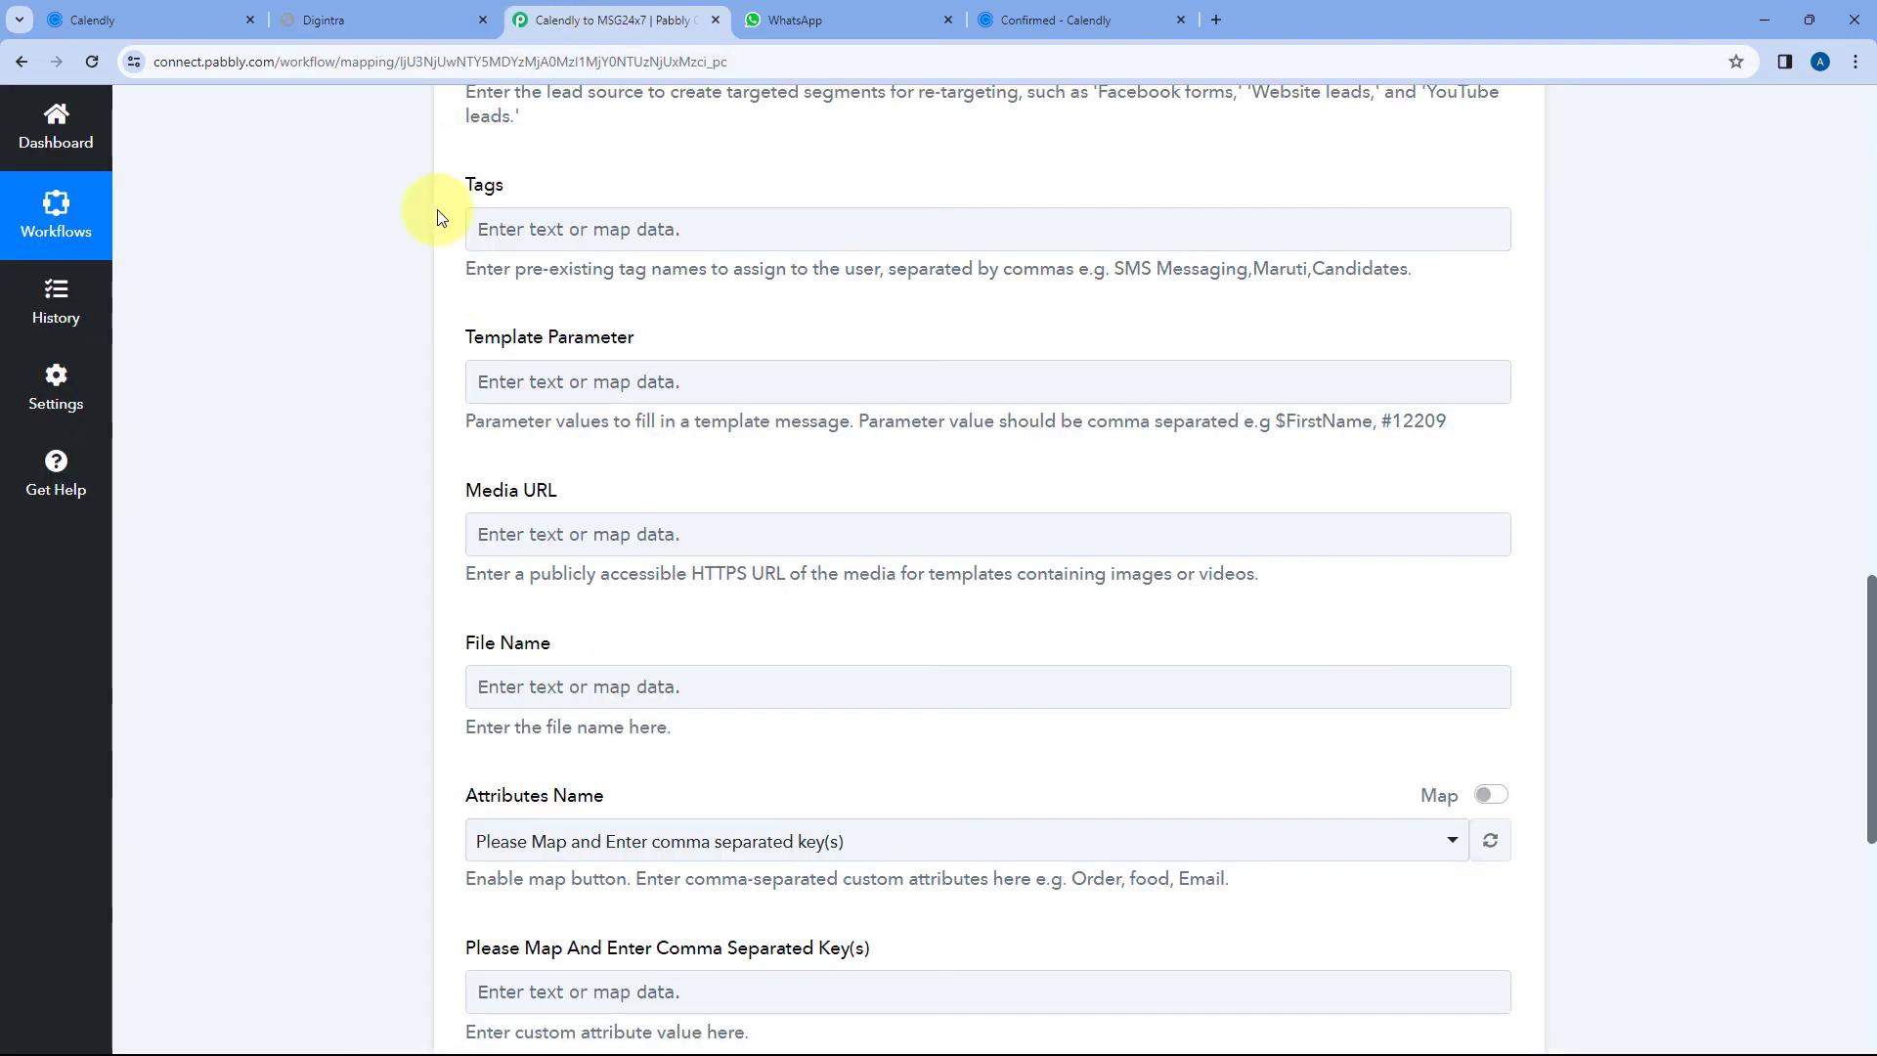
click(370, 17)
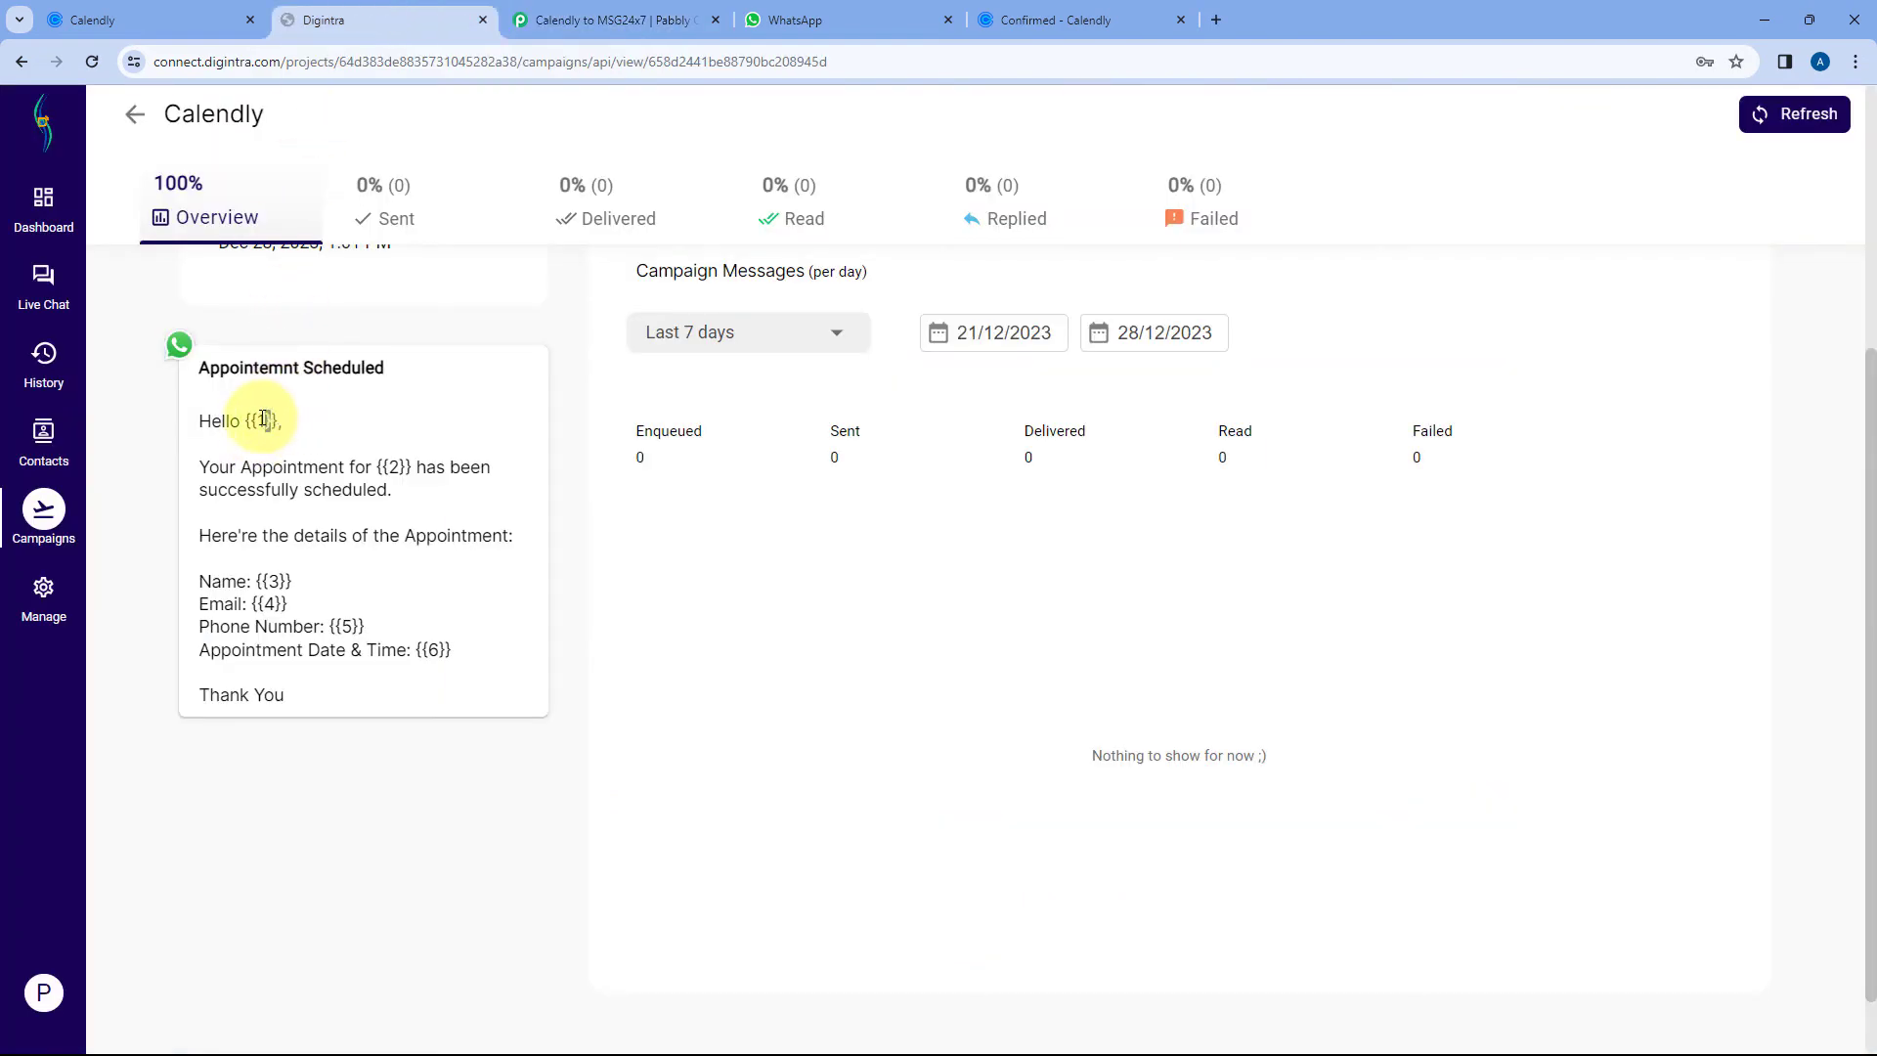
click(621, 20)
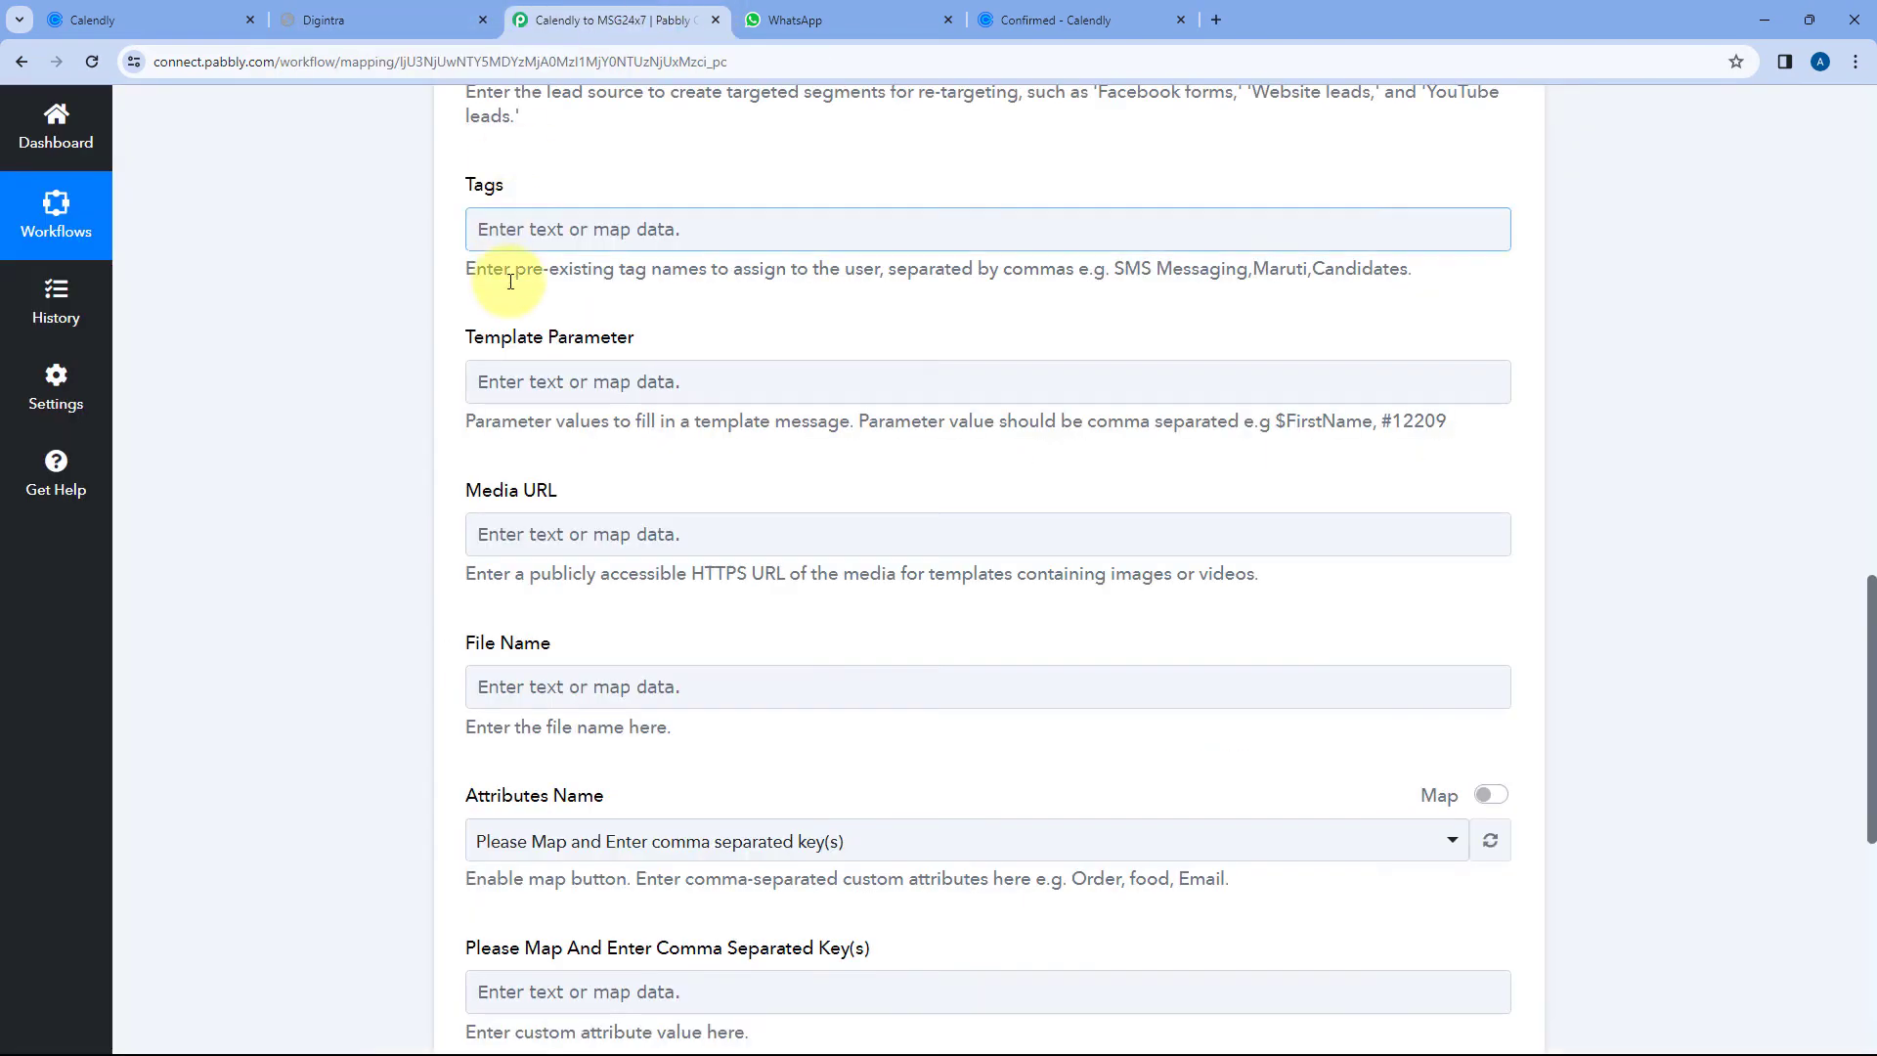
click(533, 389)
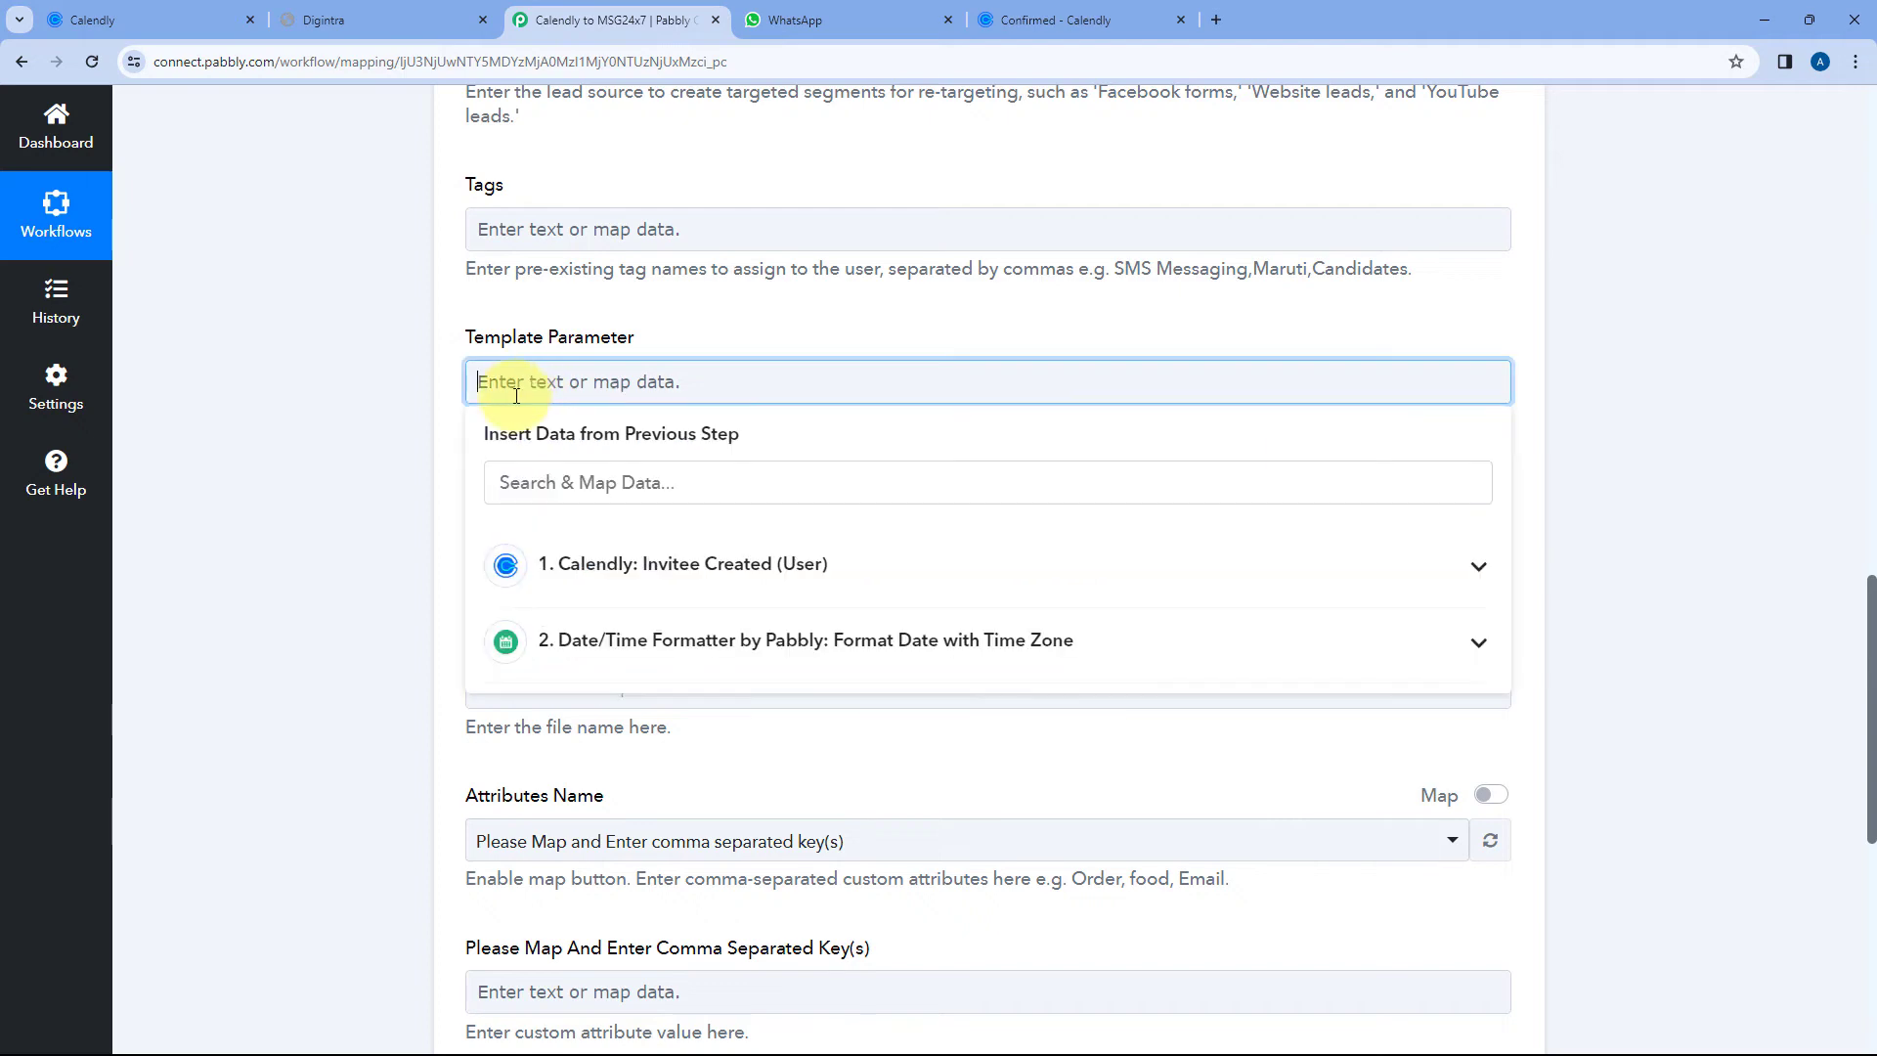
click(669, 565)
scroll(669, 656, down, 1)
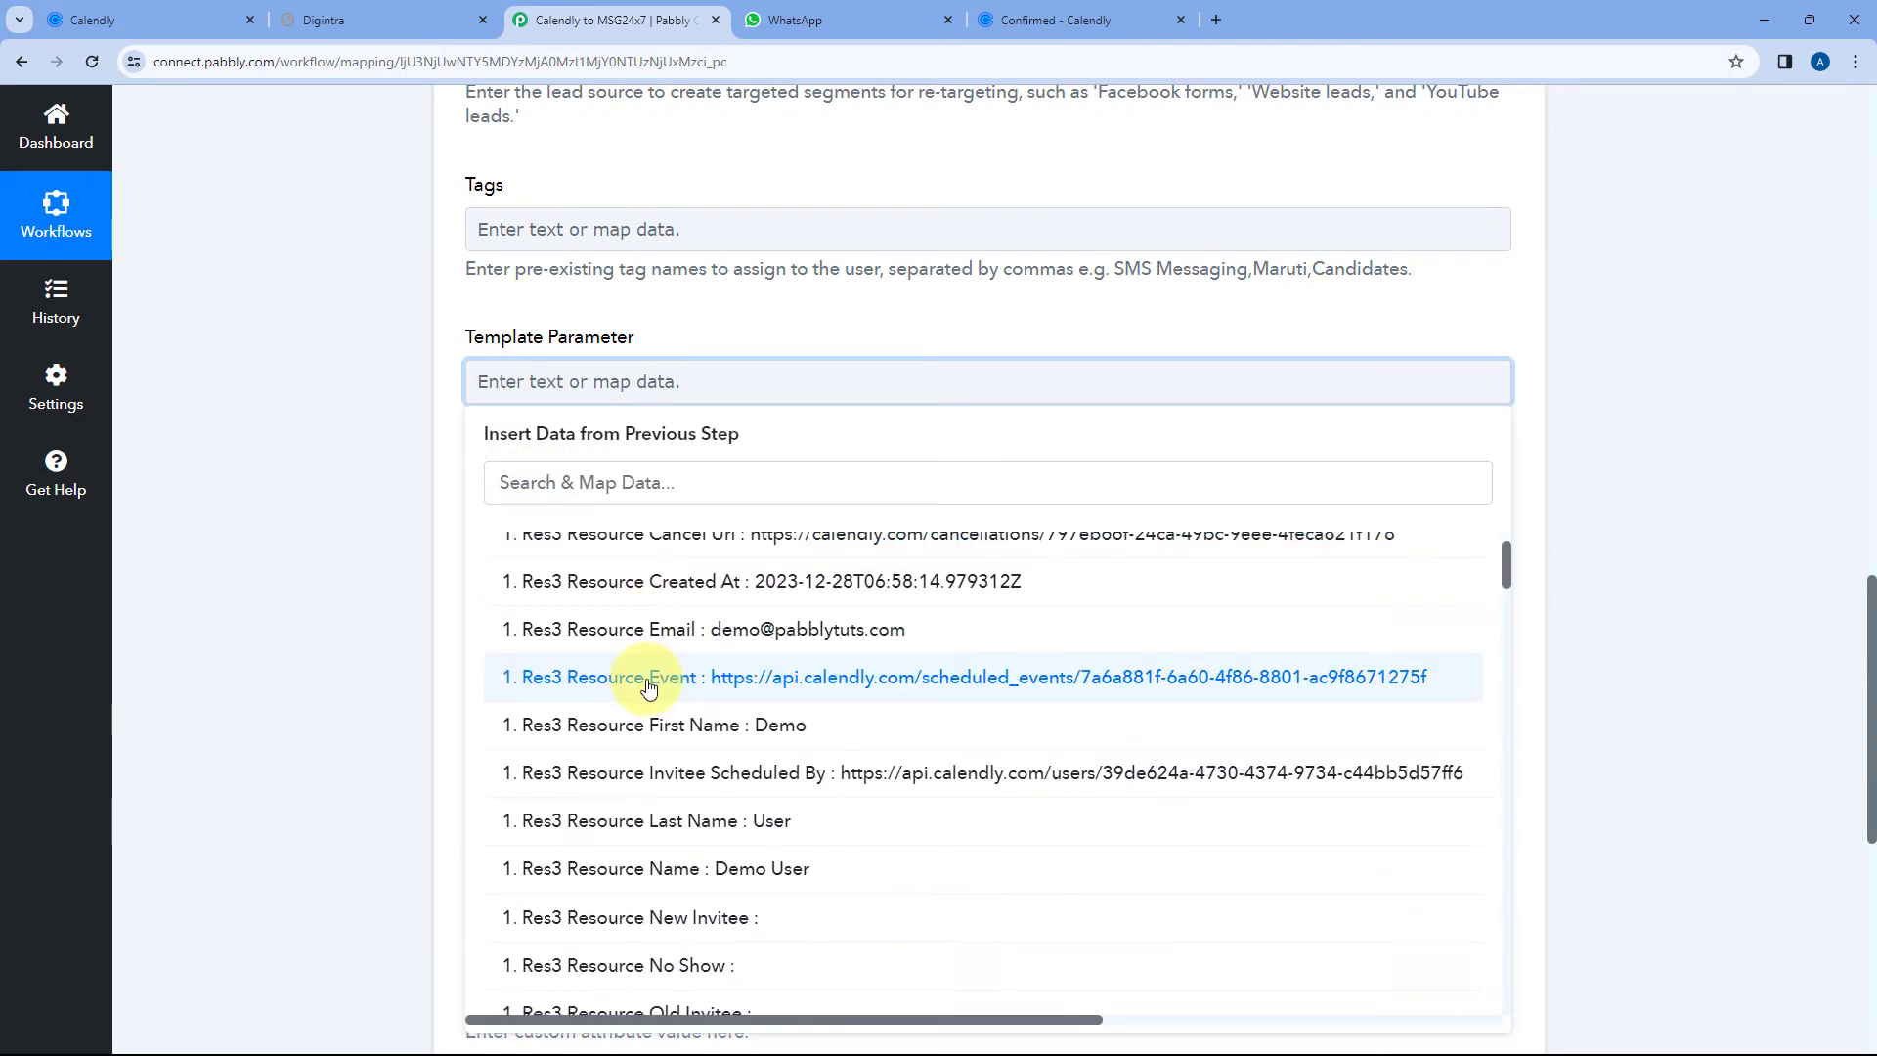
click(690, 727)
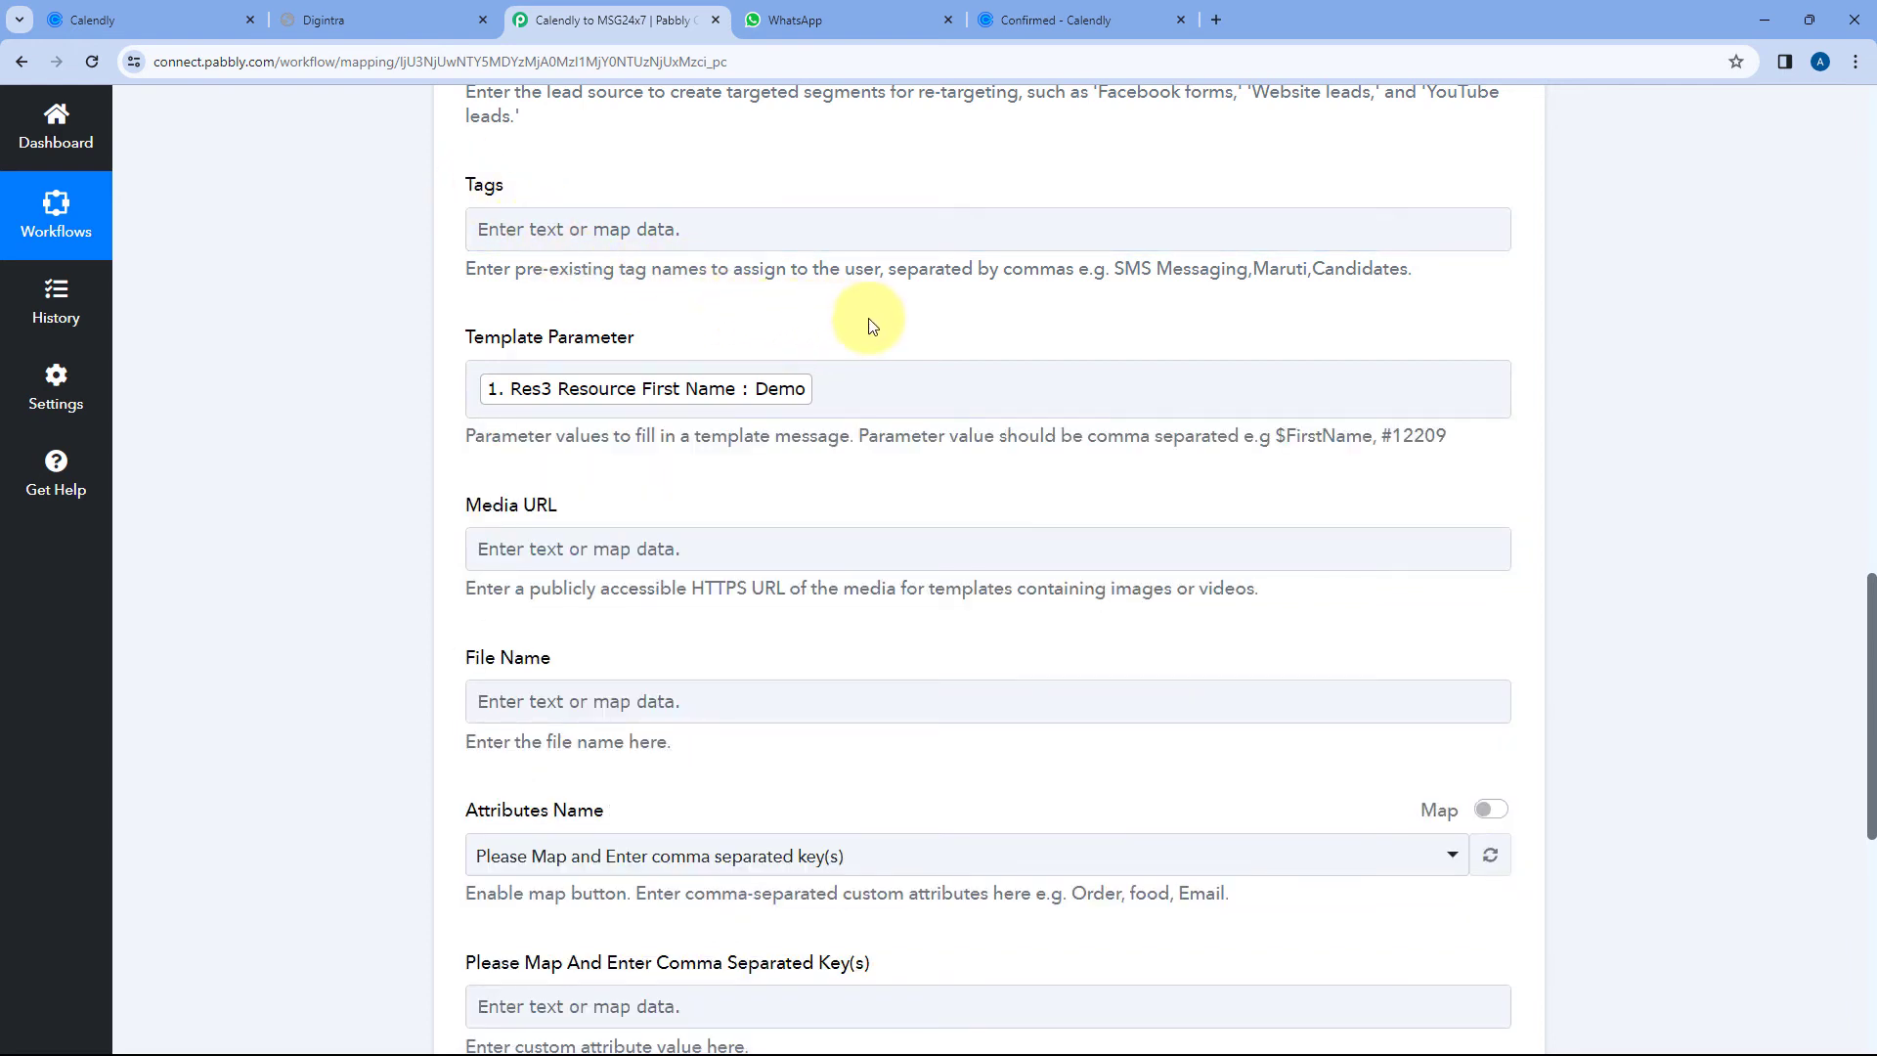
click(871, 382)
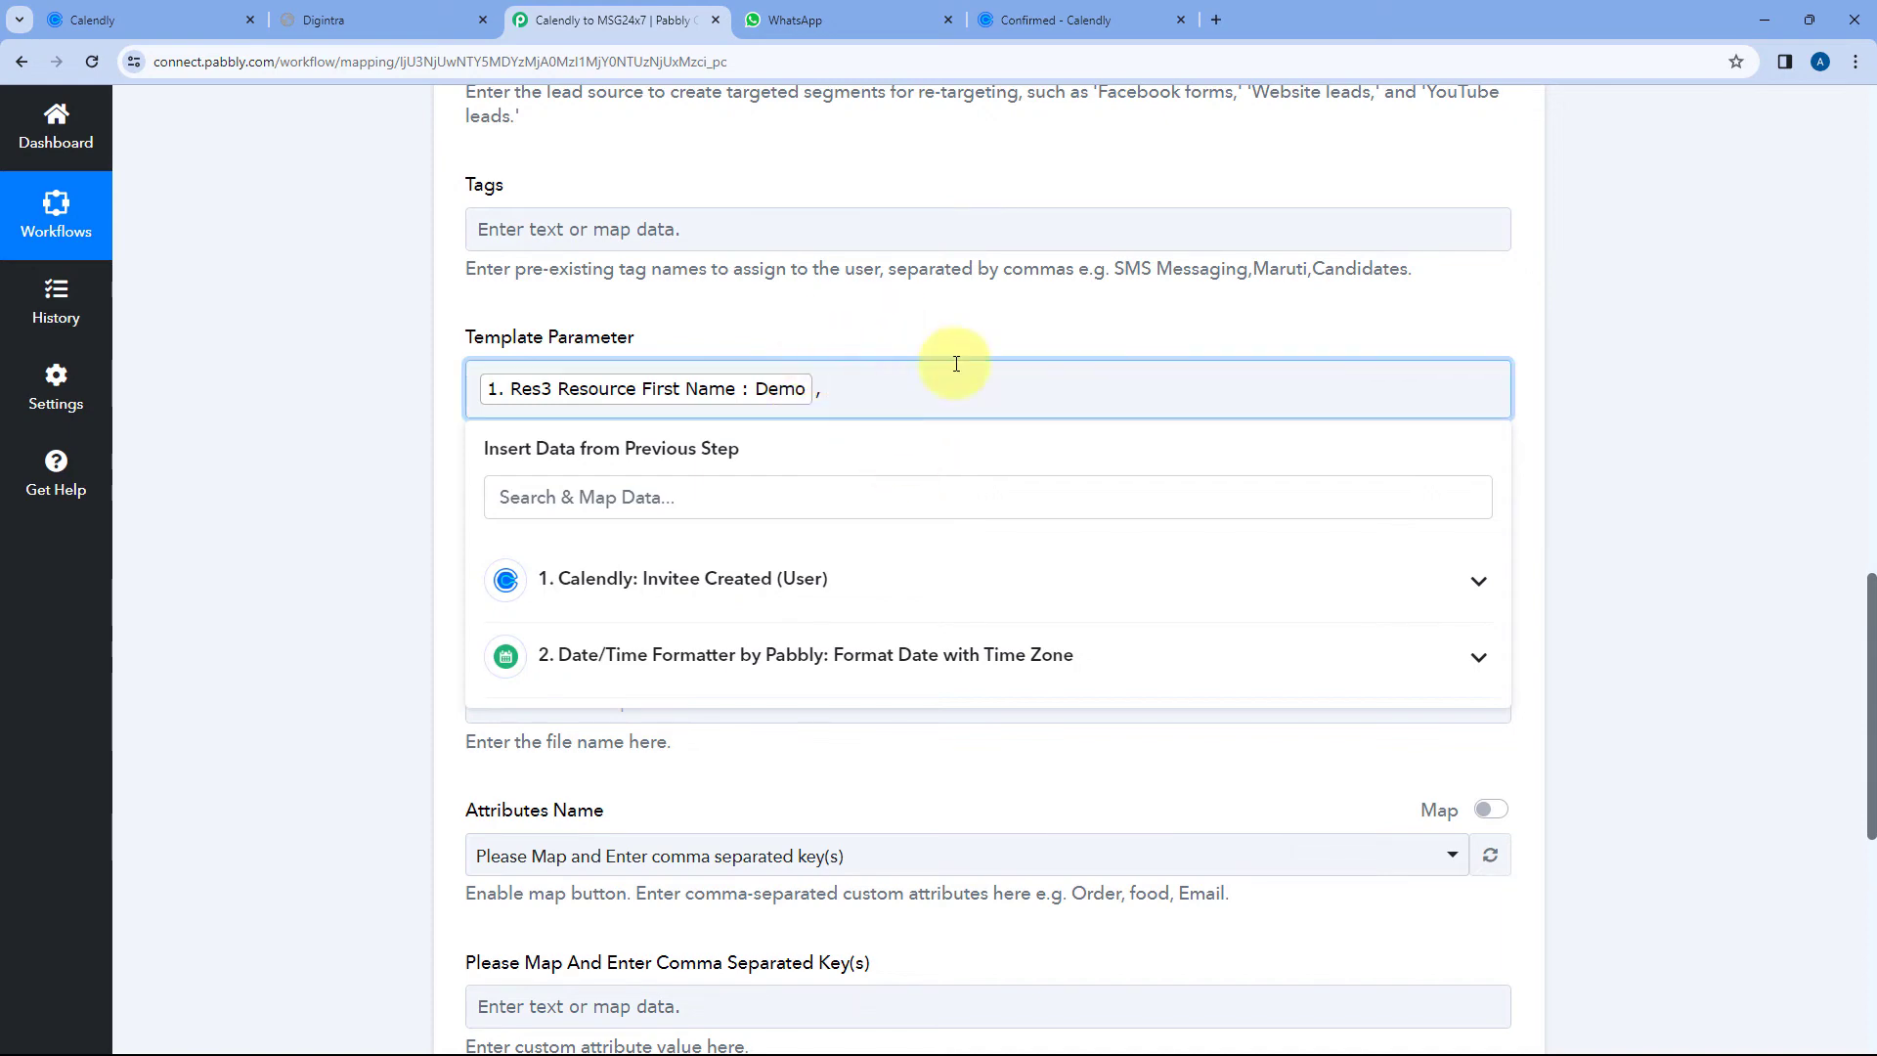
- Add Res2 Resource Name (Automation Consultation) as the second parameter for the {{2}} placeholder
click(362, 20)
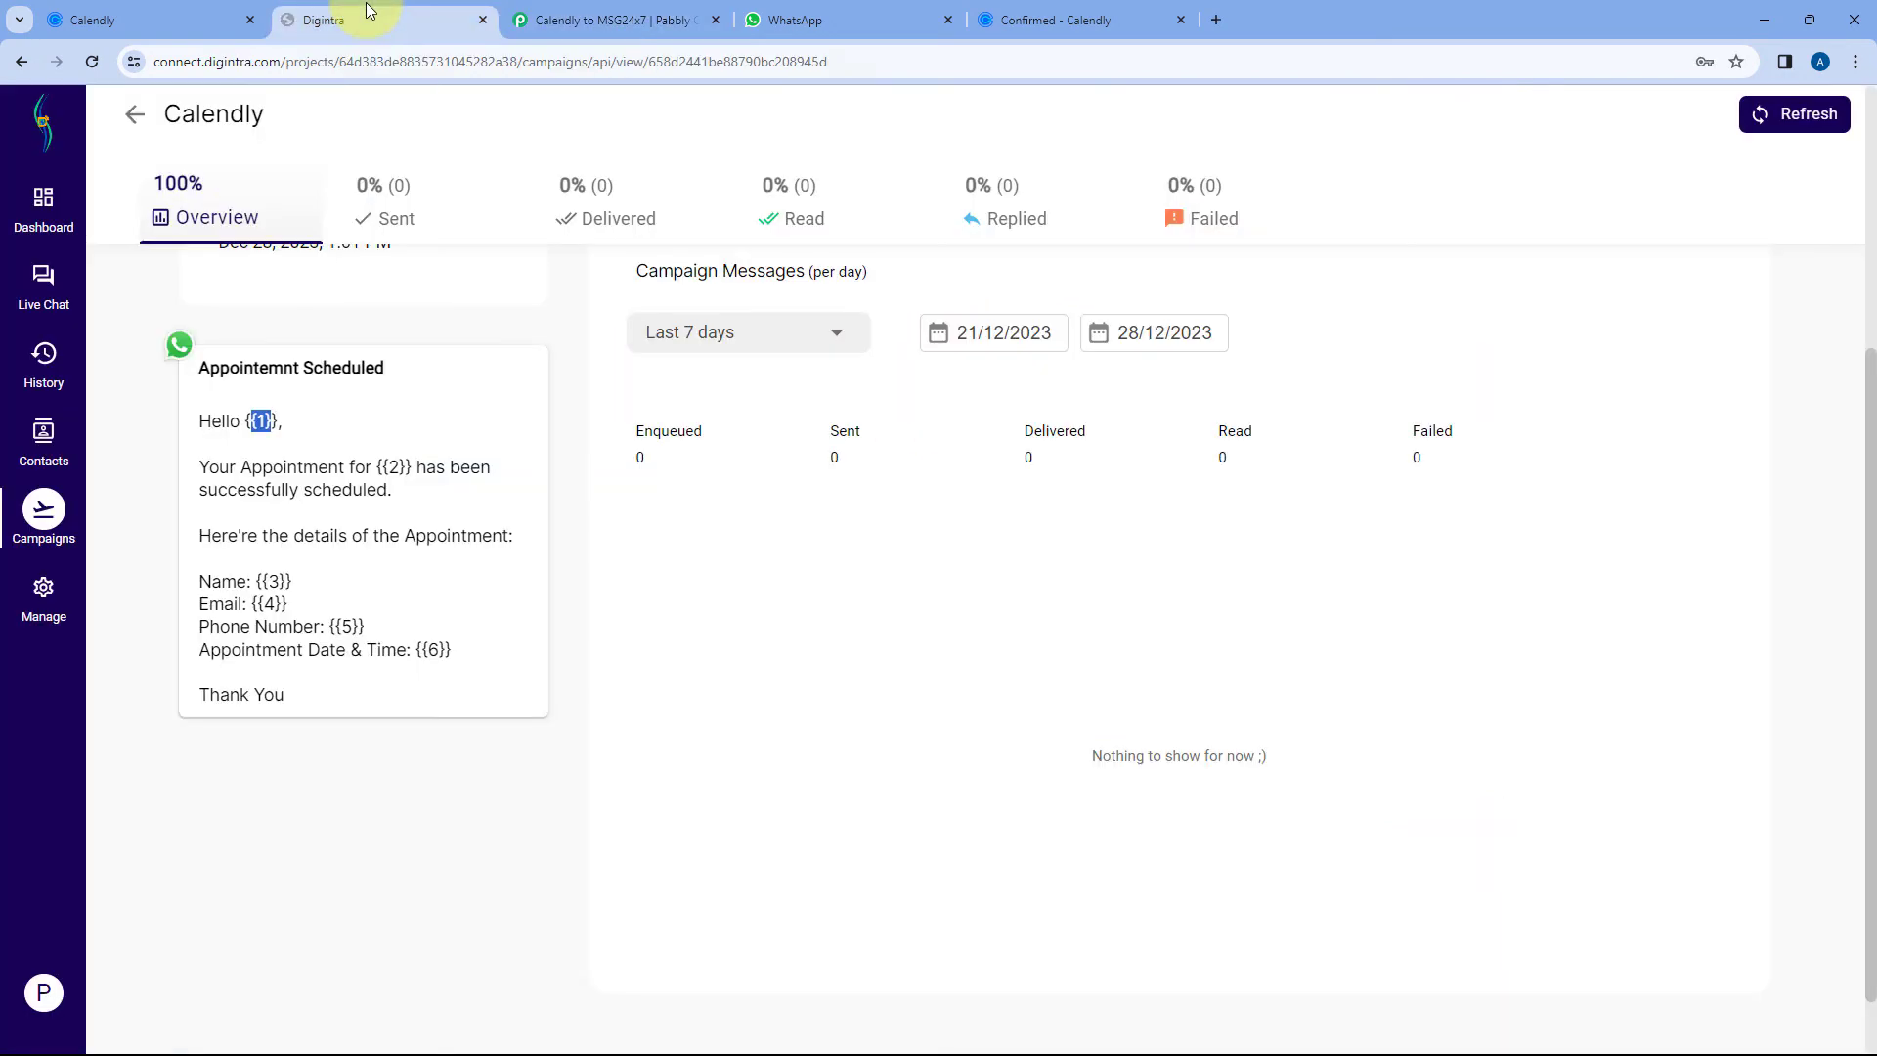
double_click(393, 467)
click(606, 20)
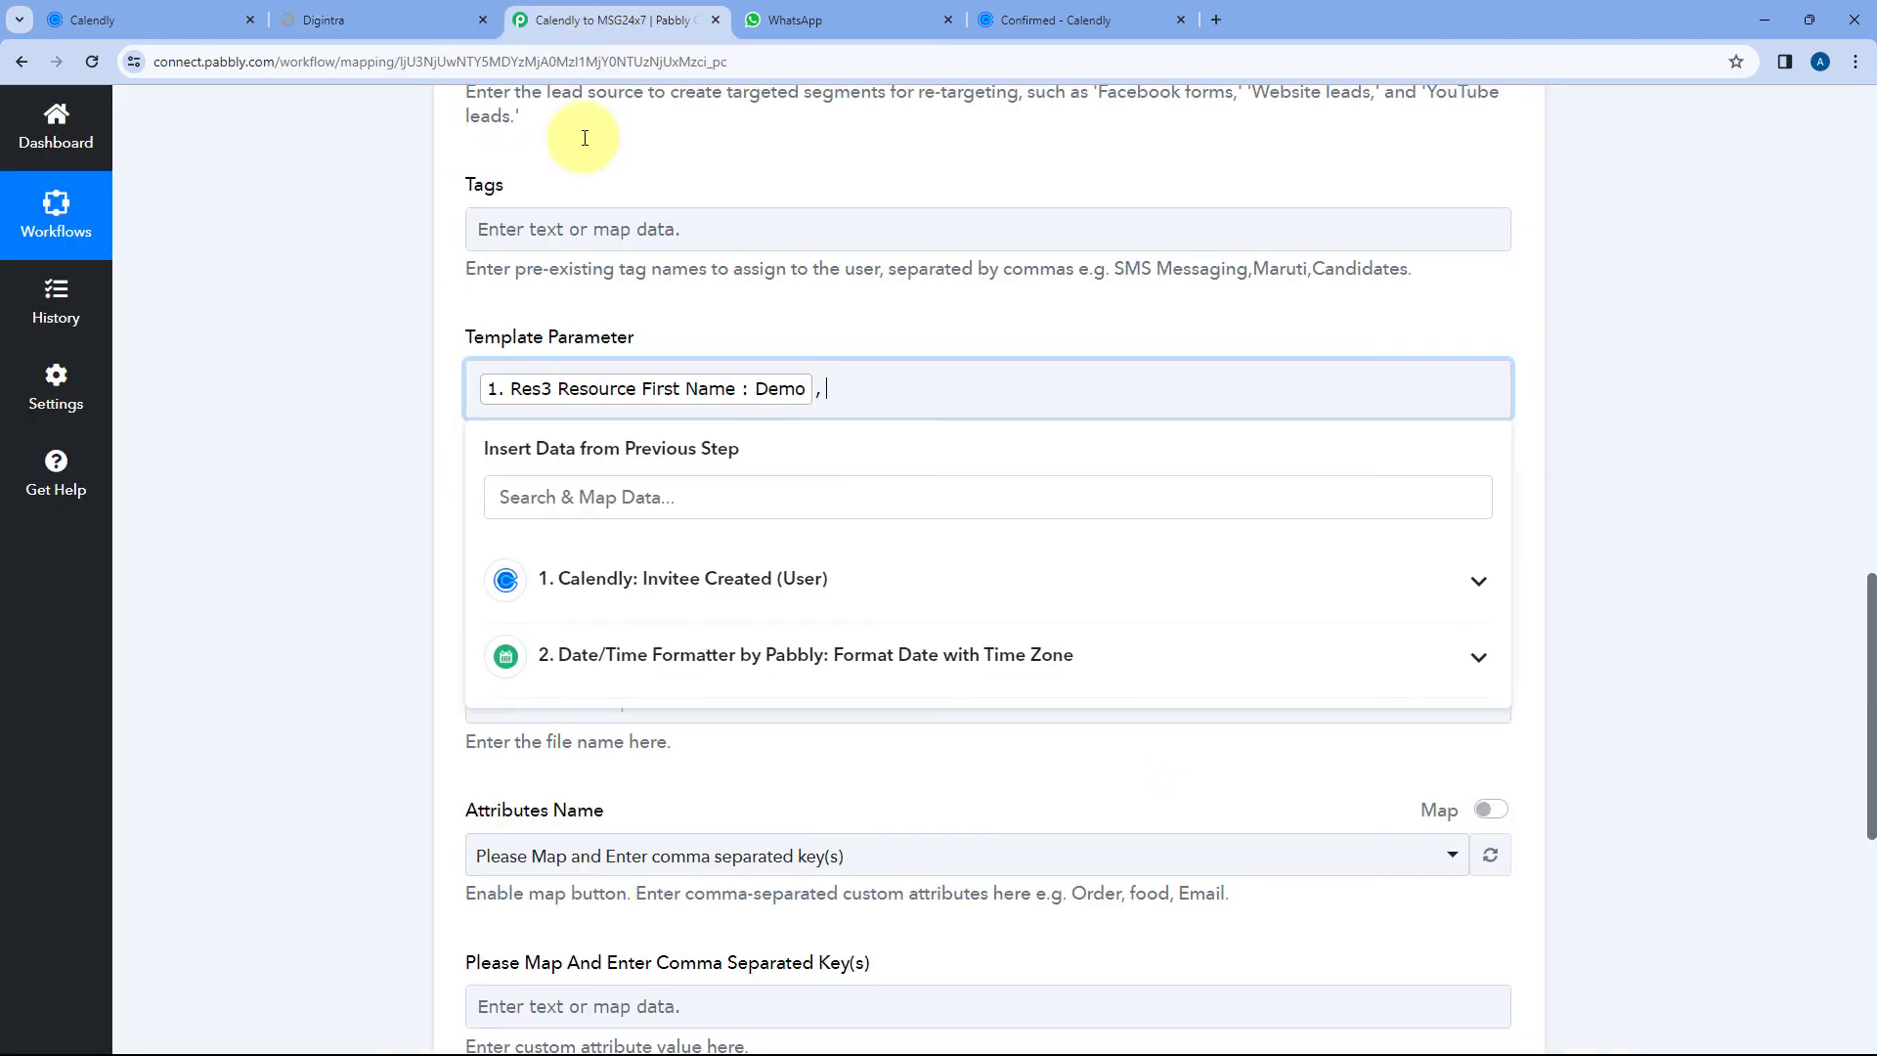
click(849, 585)
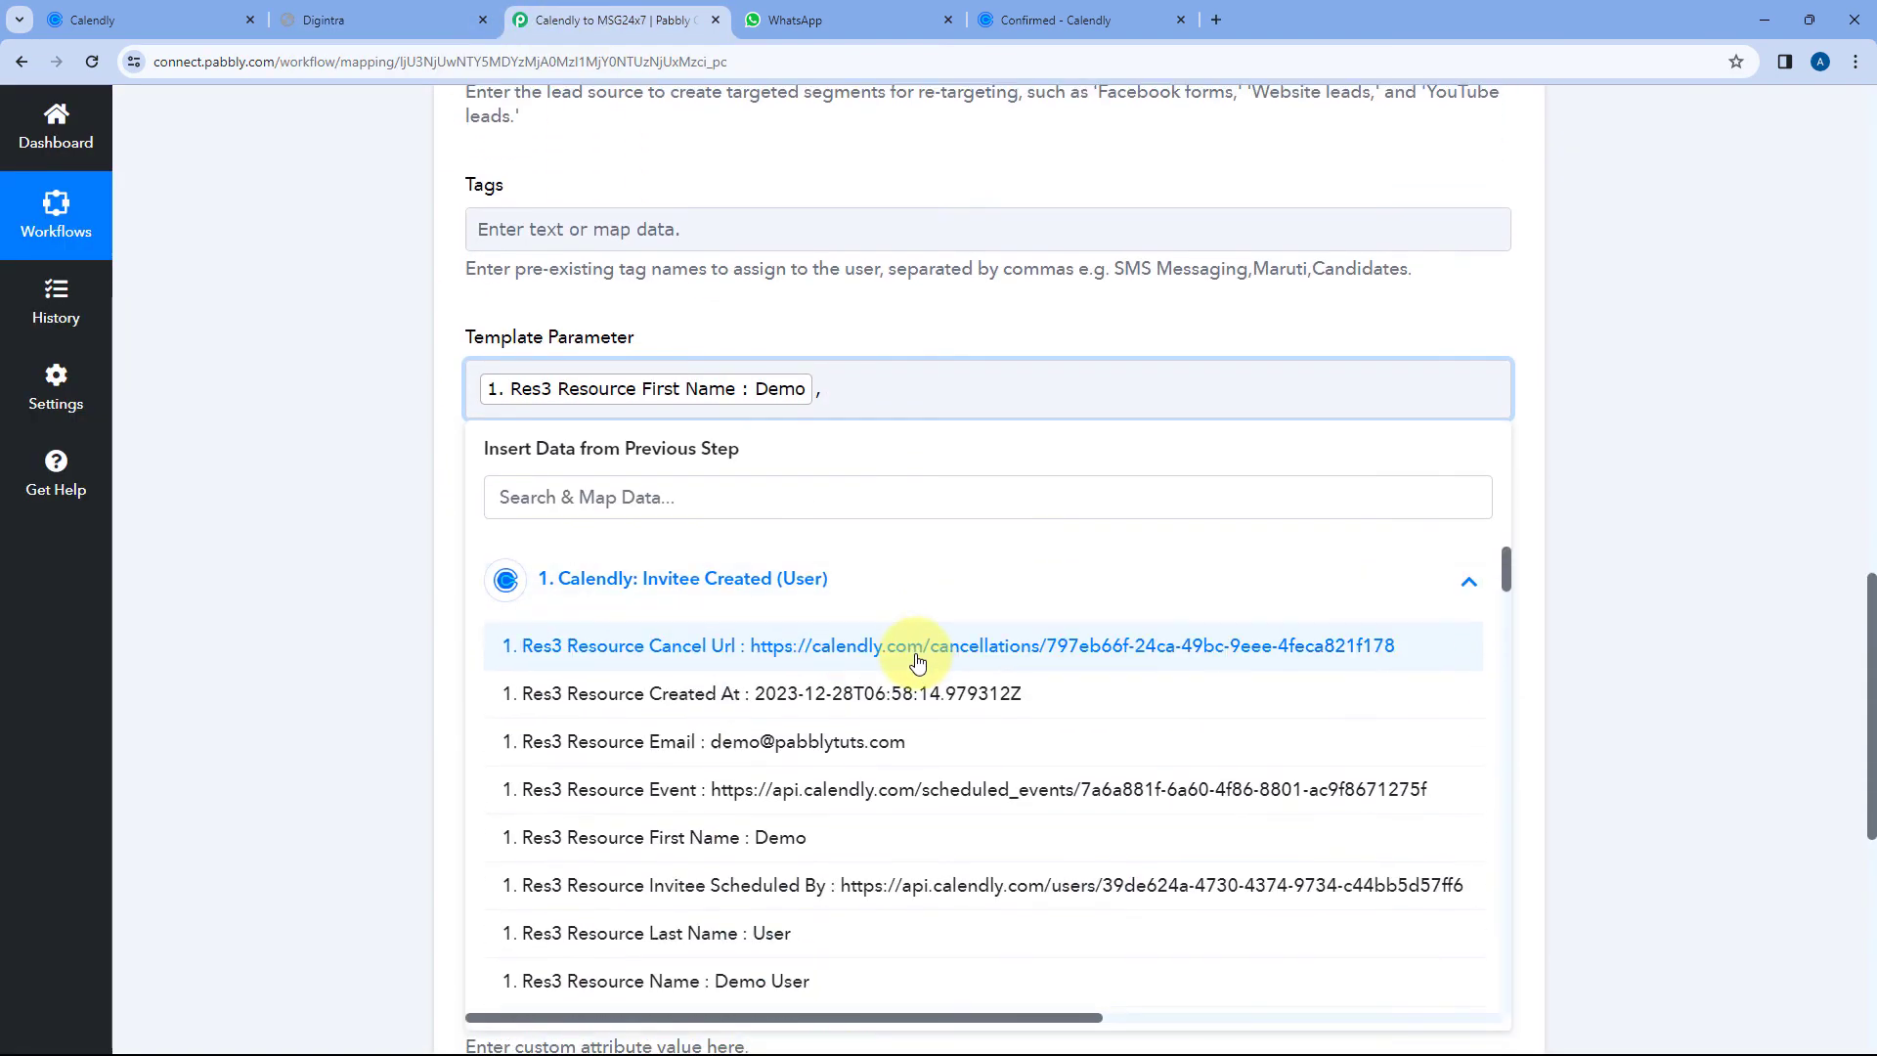
scroll(917, 661, down, 6)
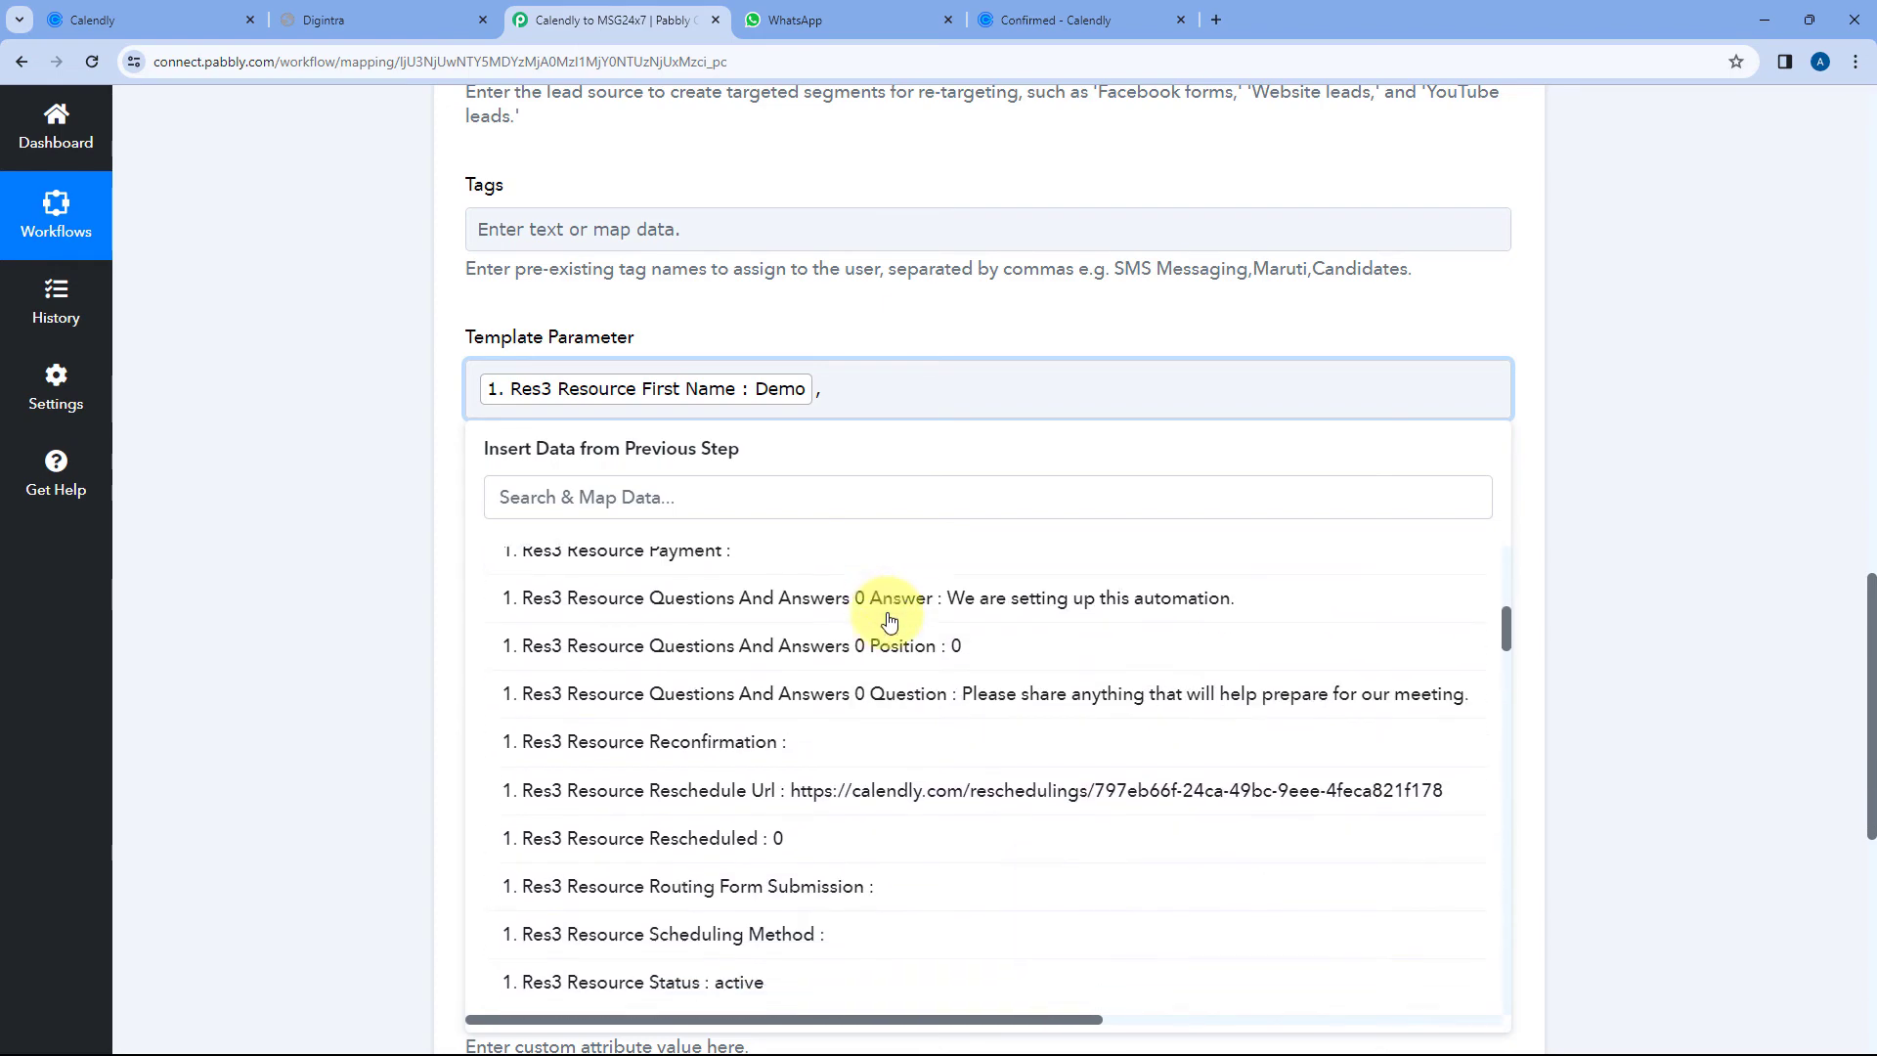
scroll(887, 621, down, 4)
scroll(886, 625, down, 2)
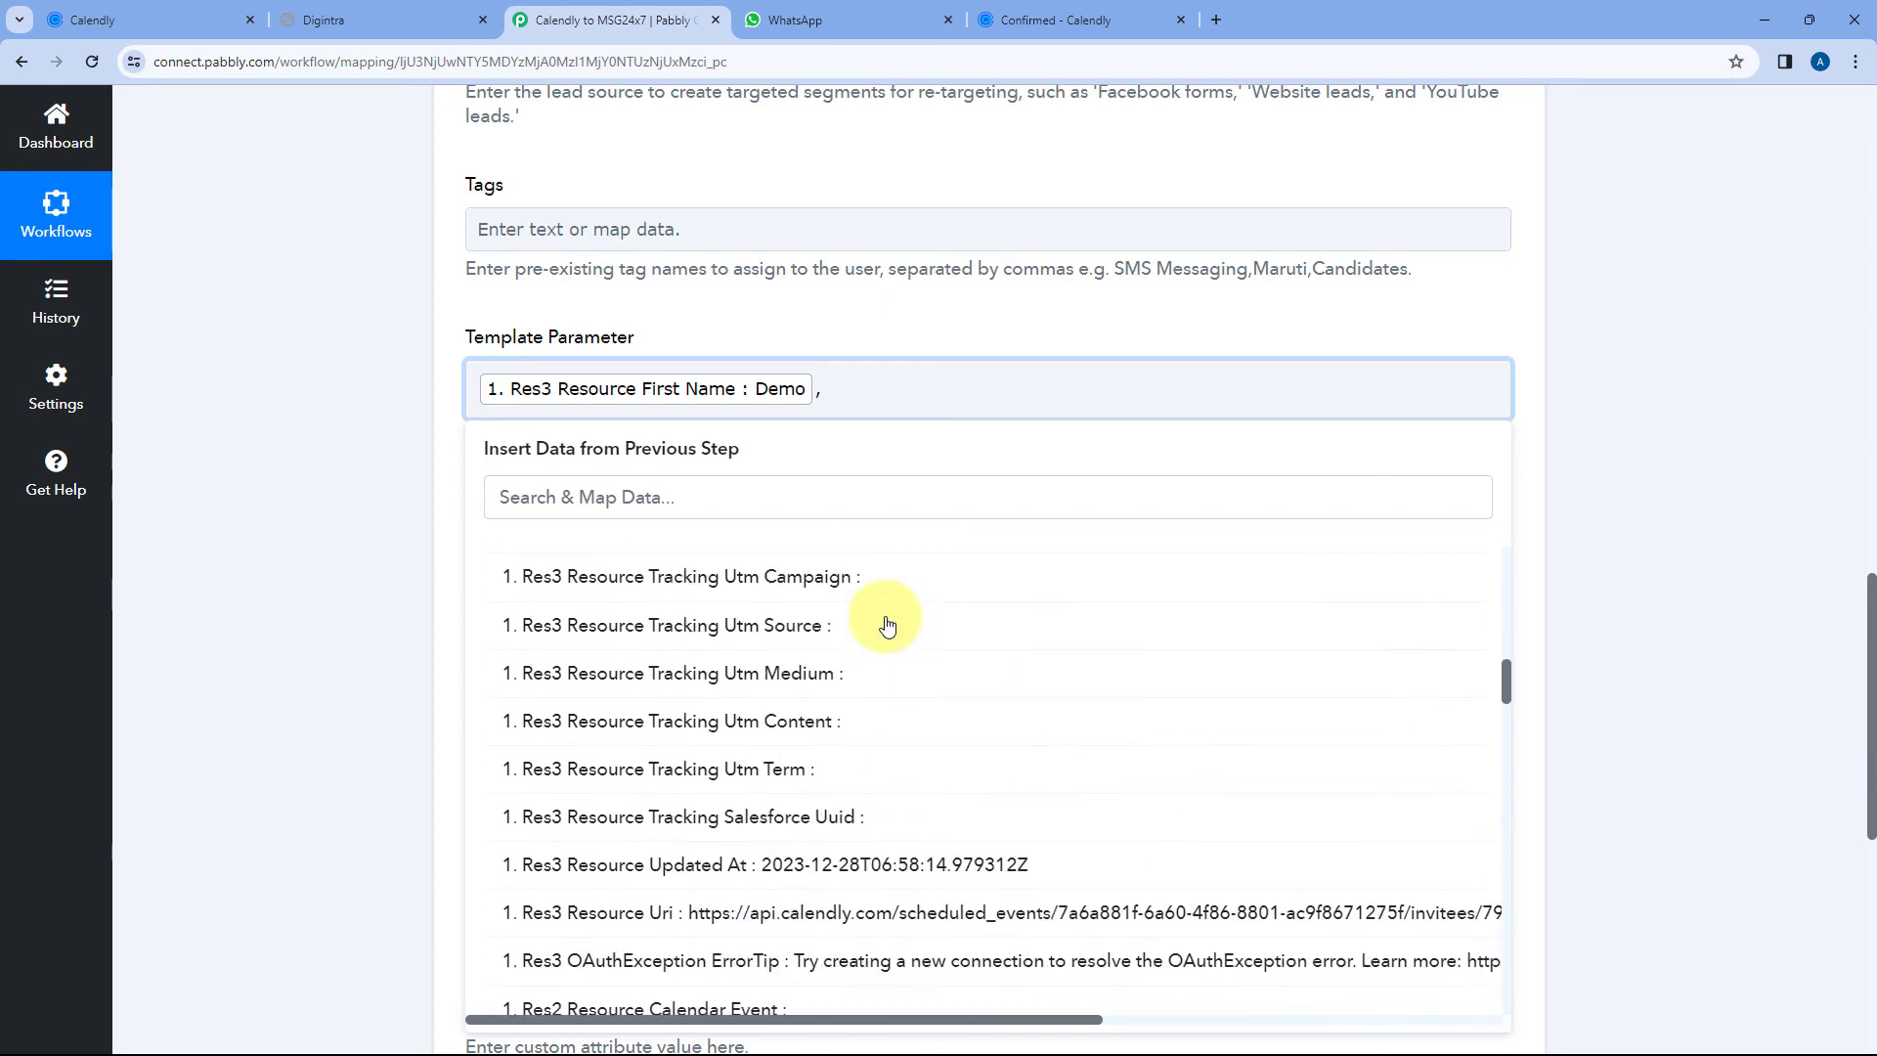
scroll(887, 626, down, 5)
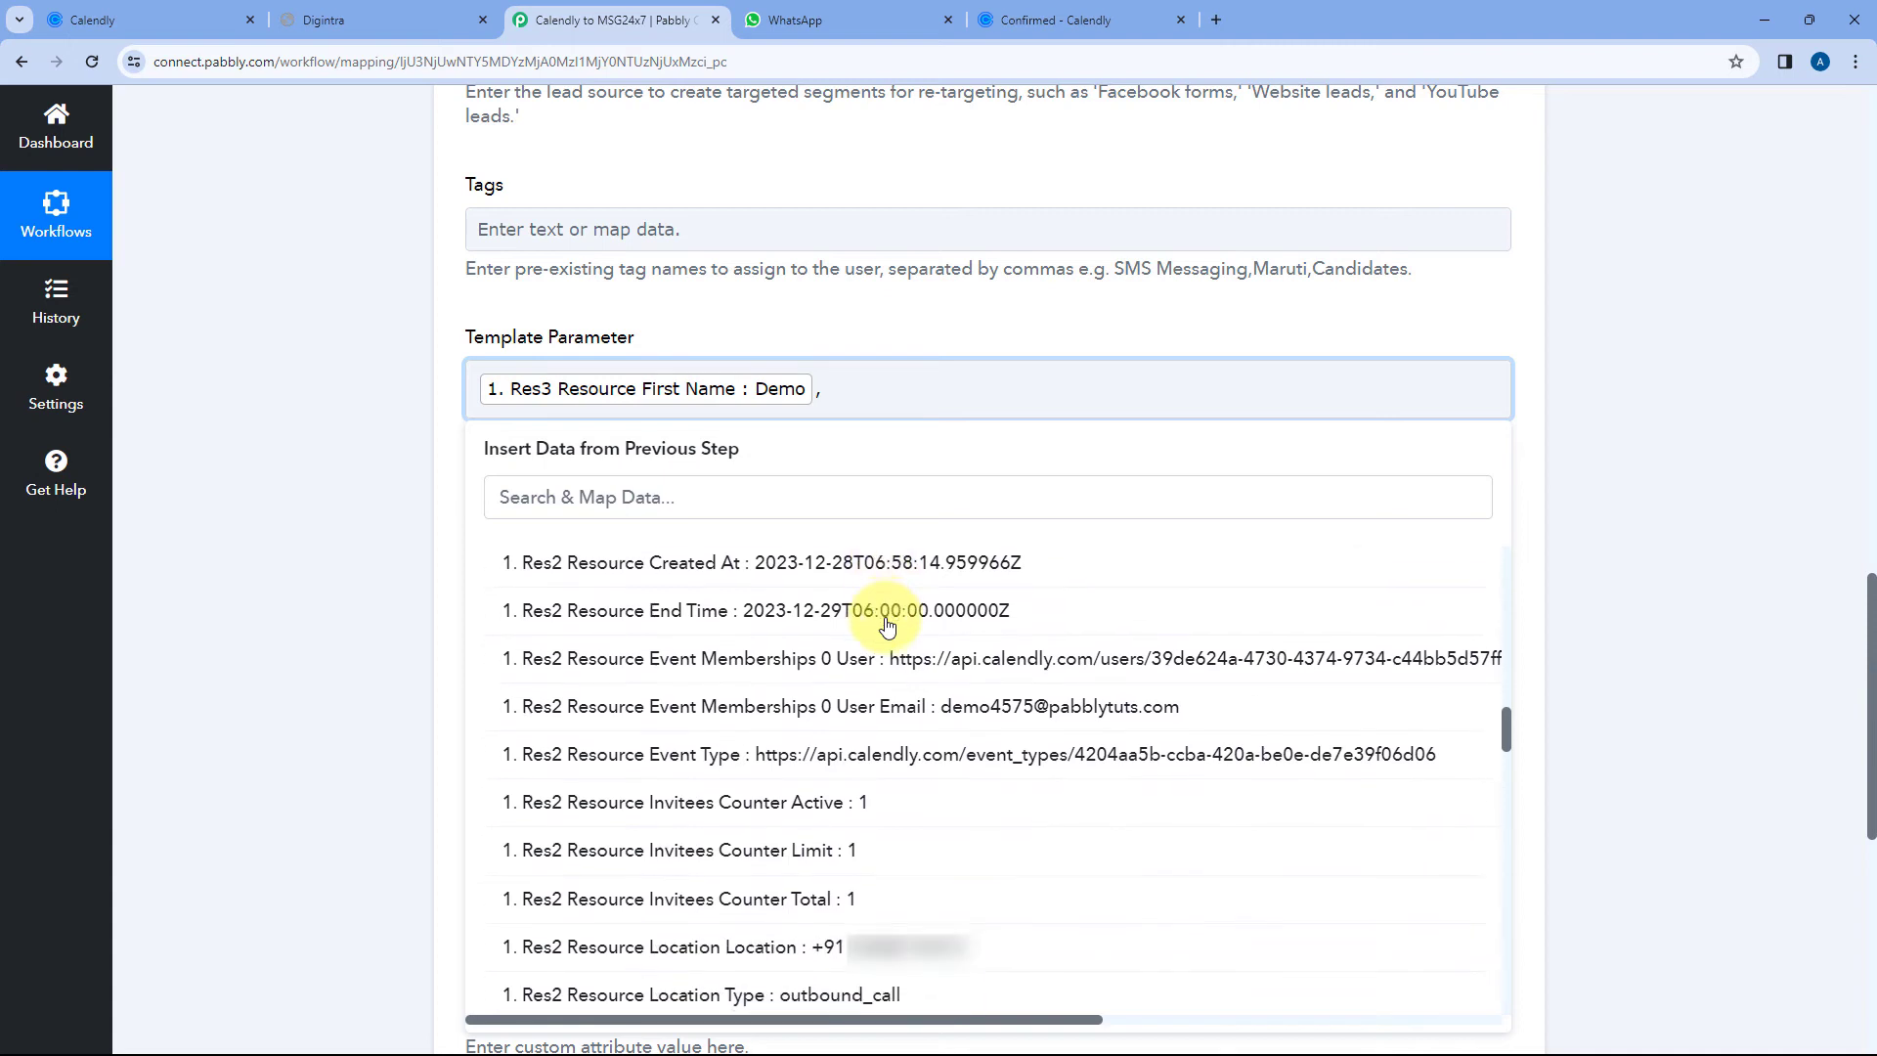
scroll(887, 626, down, 5)
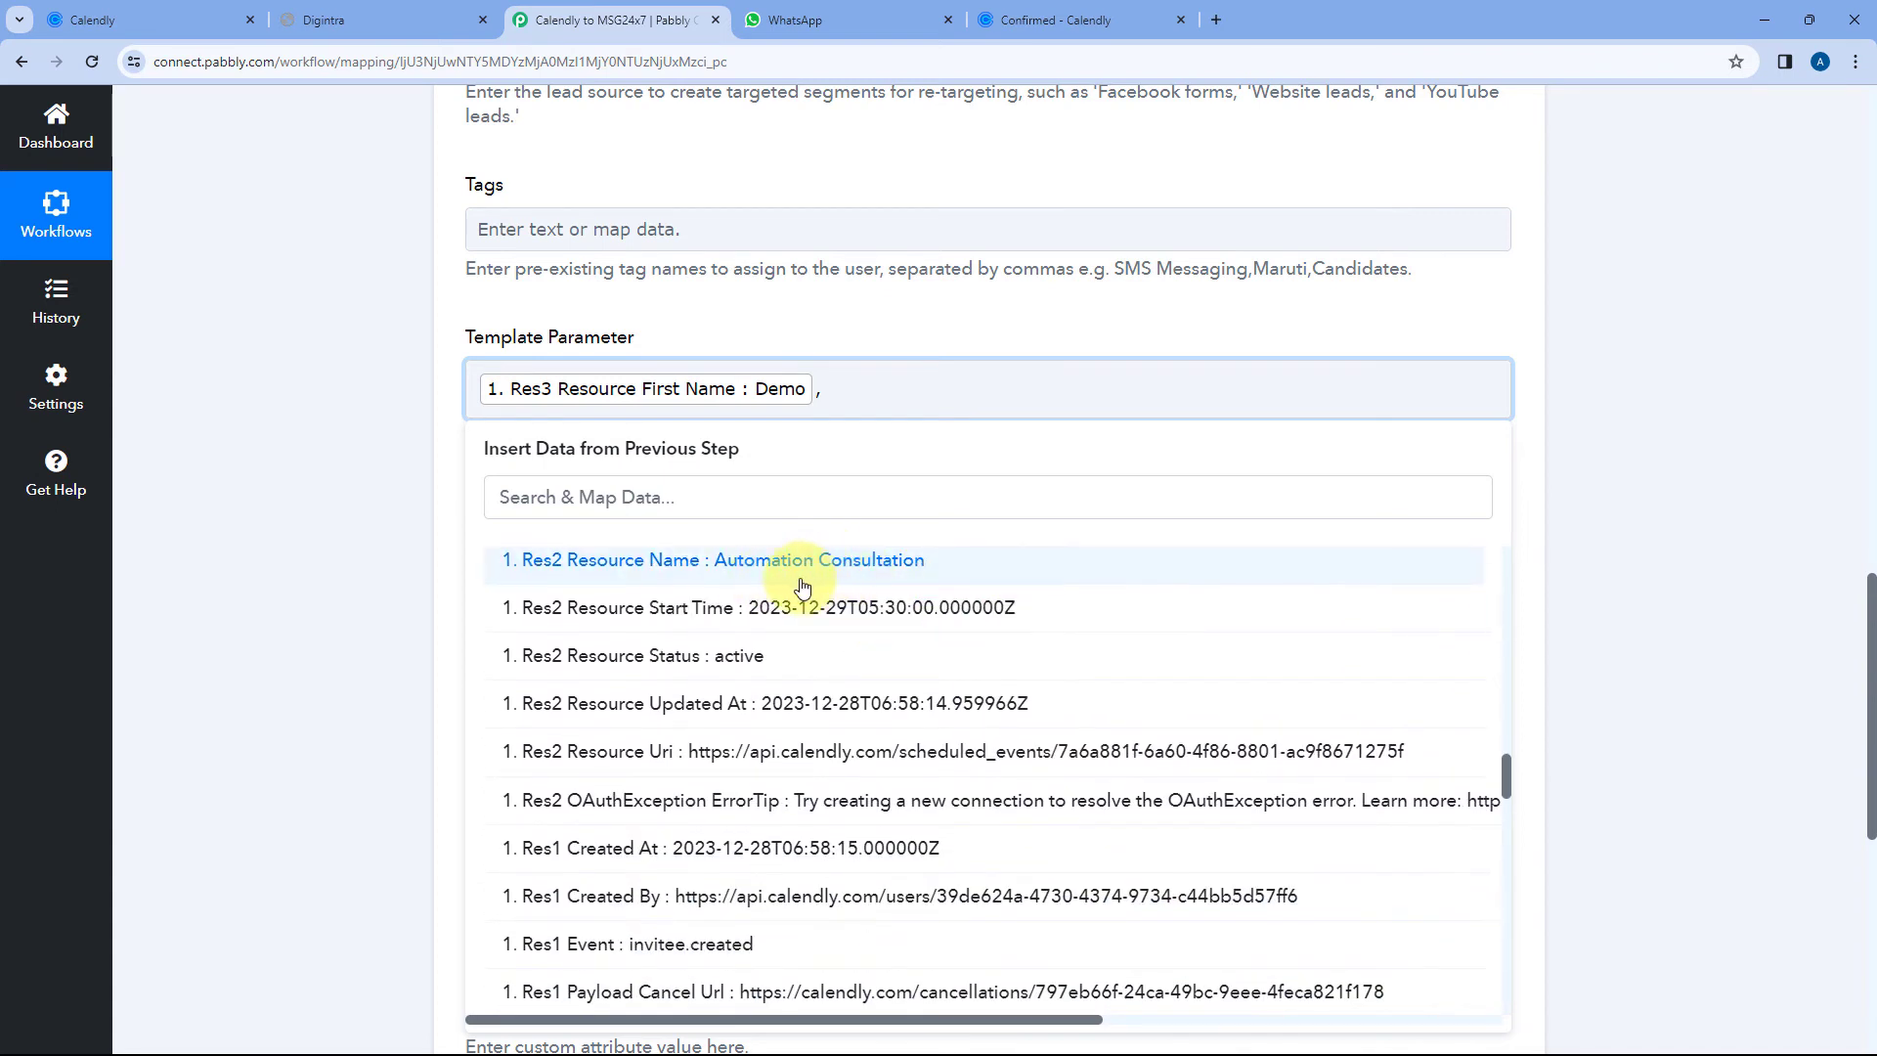
click(777, 576)
click(803, 305)
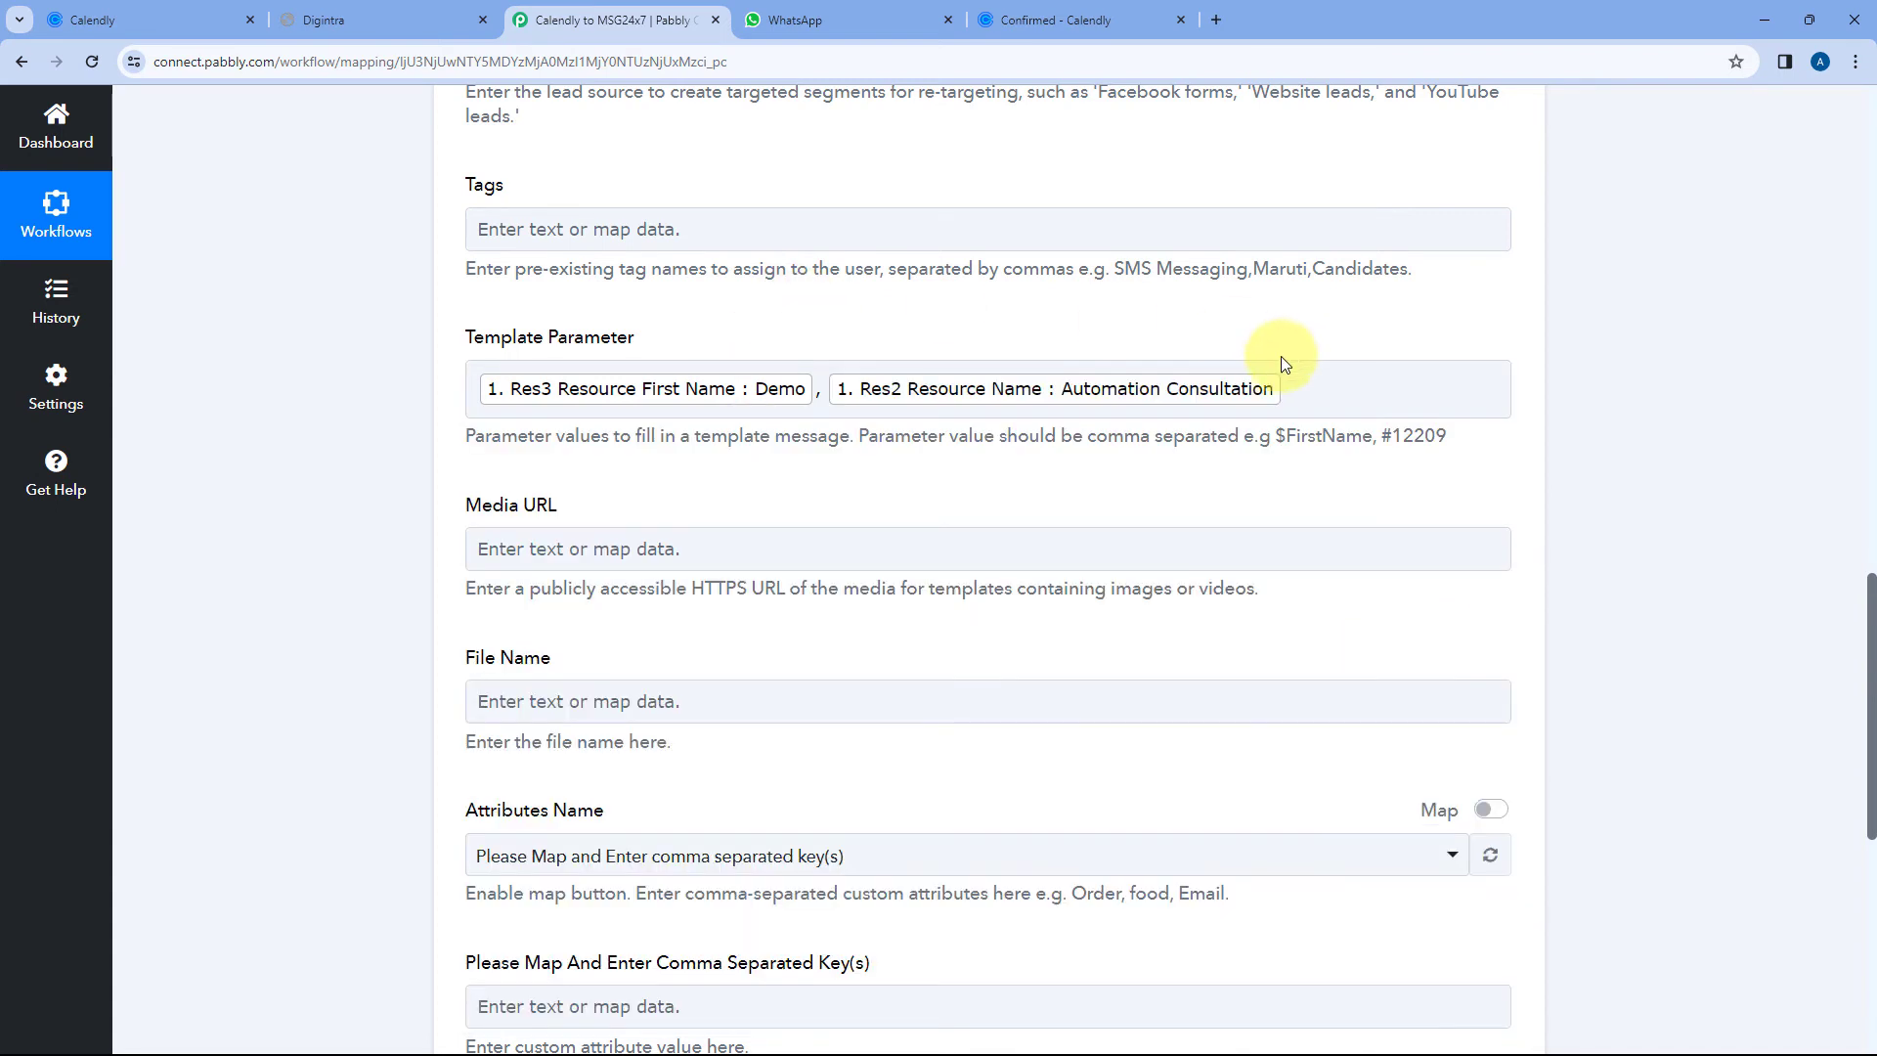
click(1288, 379)
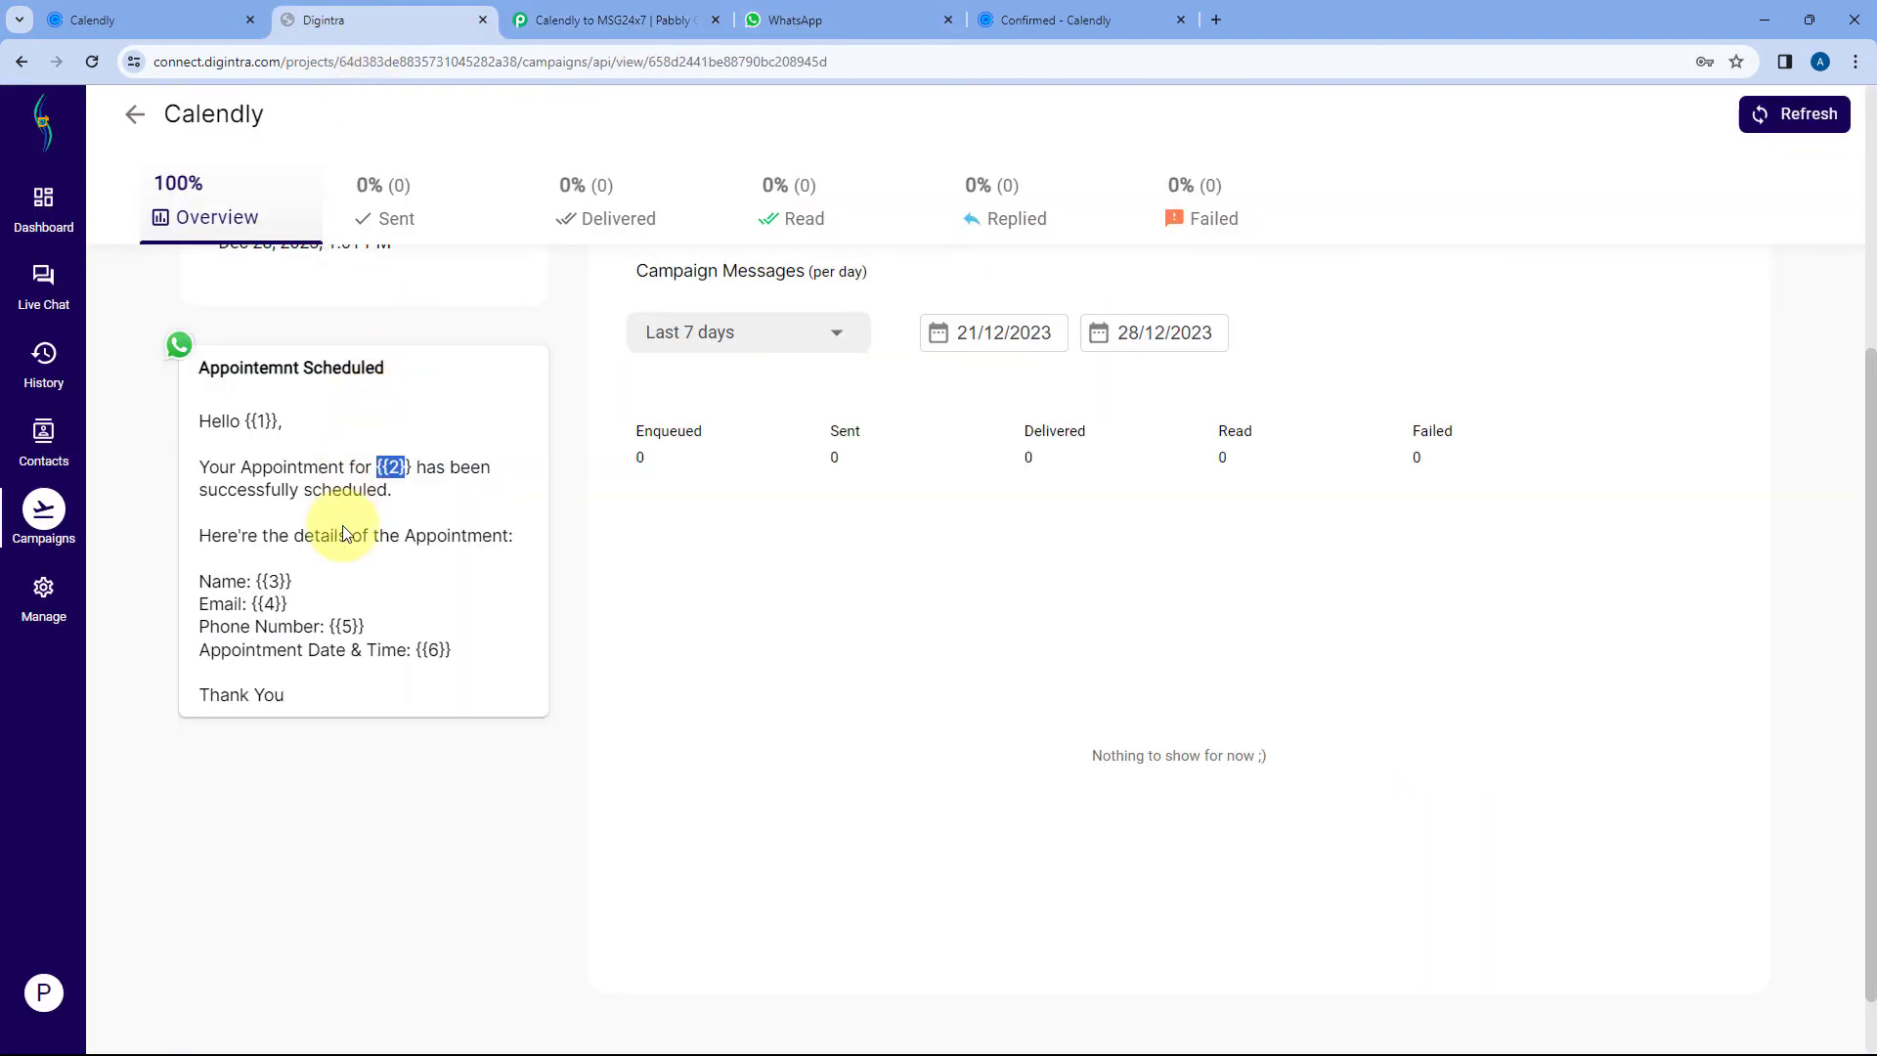
- Add Res3 Resource Name, the invitee's full name, as the third Template Parameter value
click(381, 20)
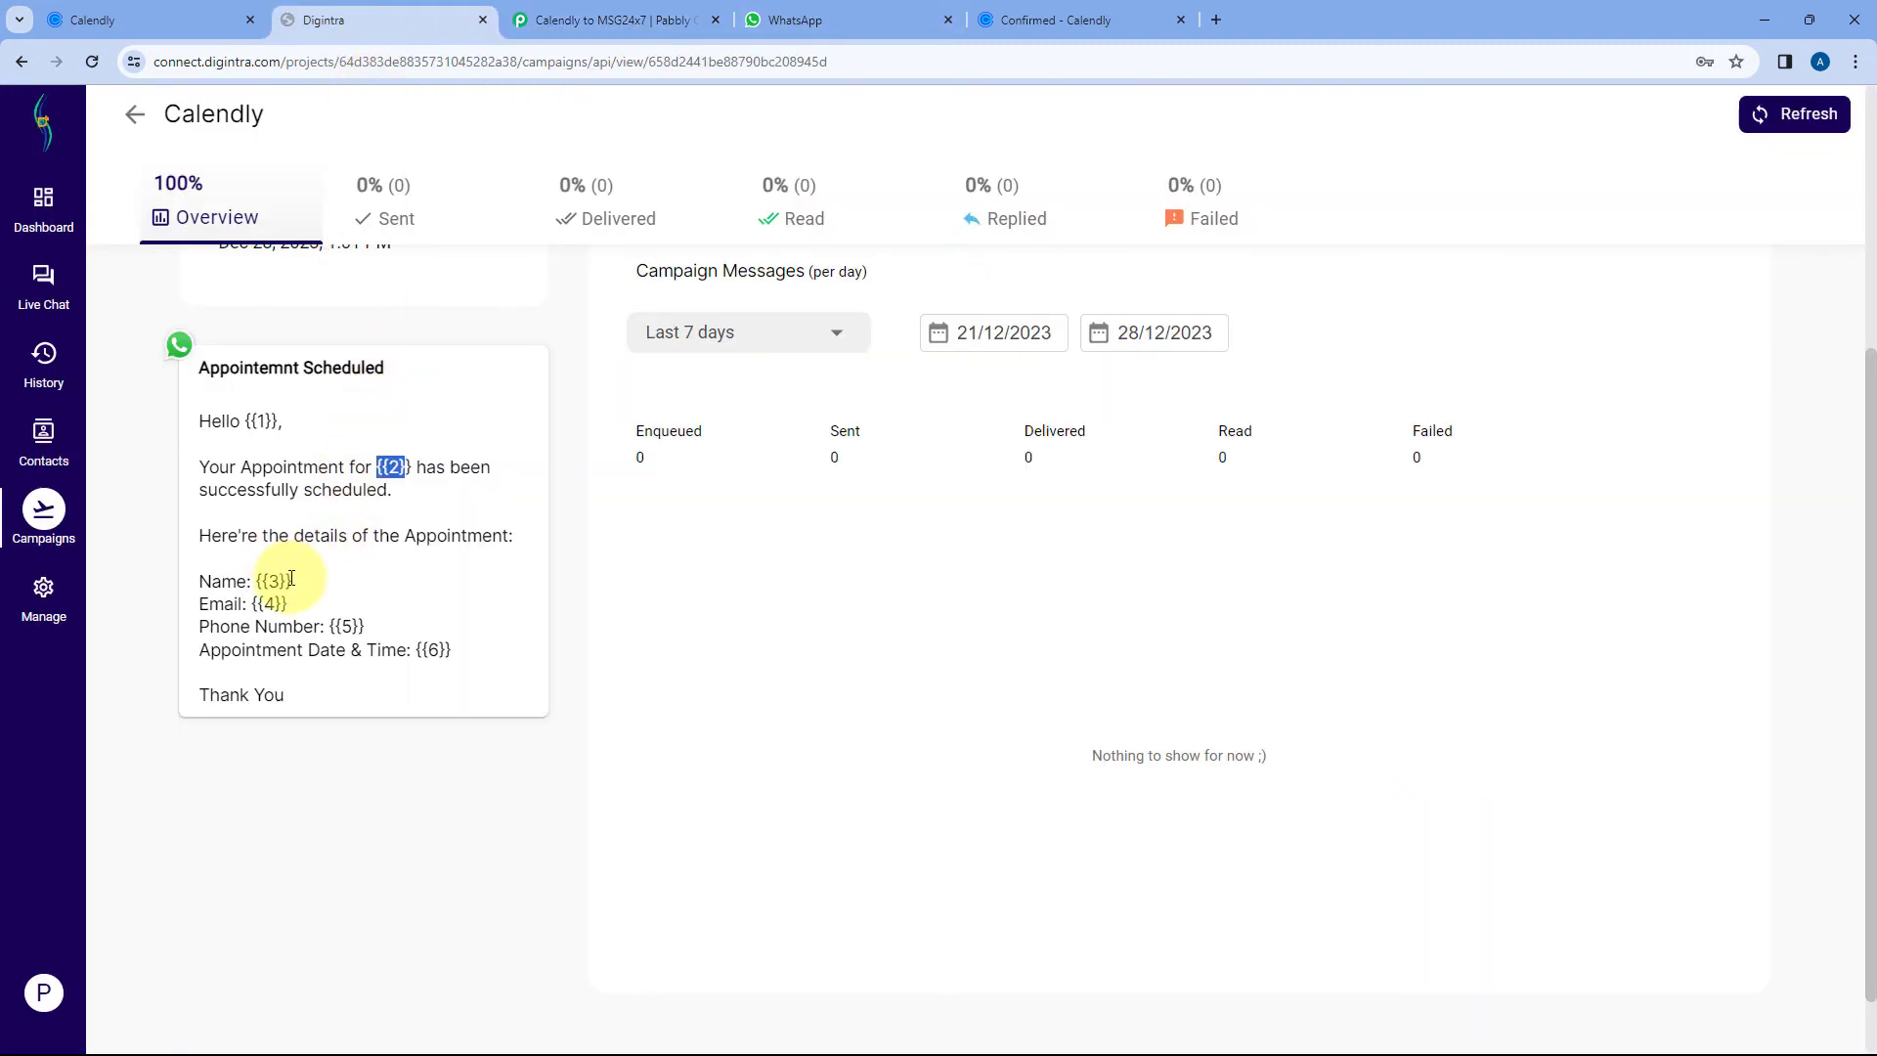
click(606, 20)
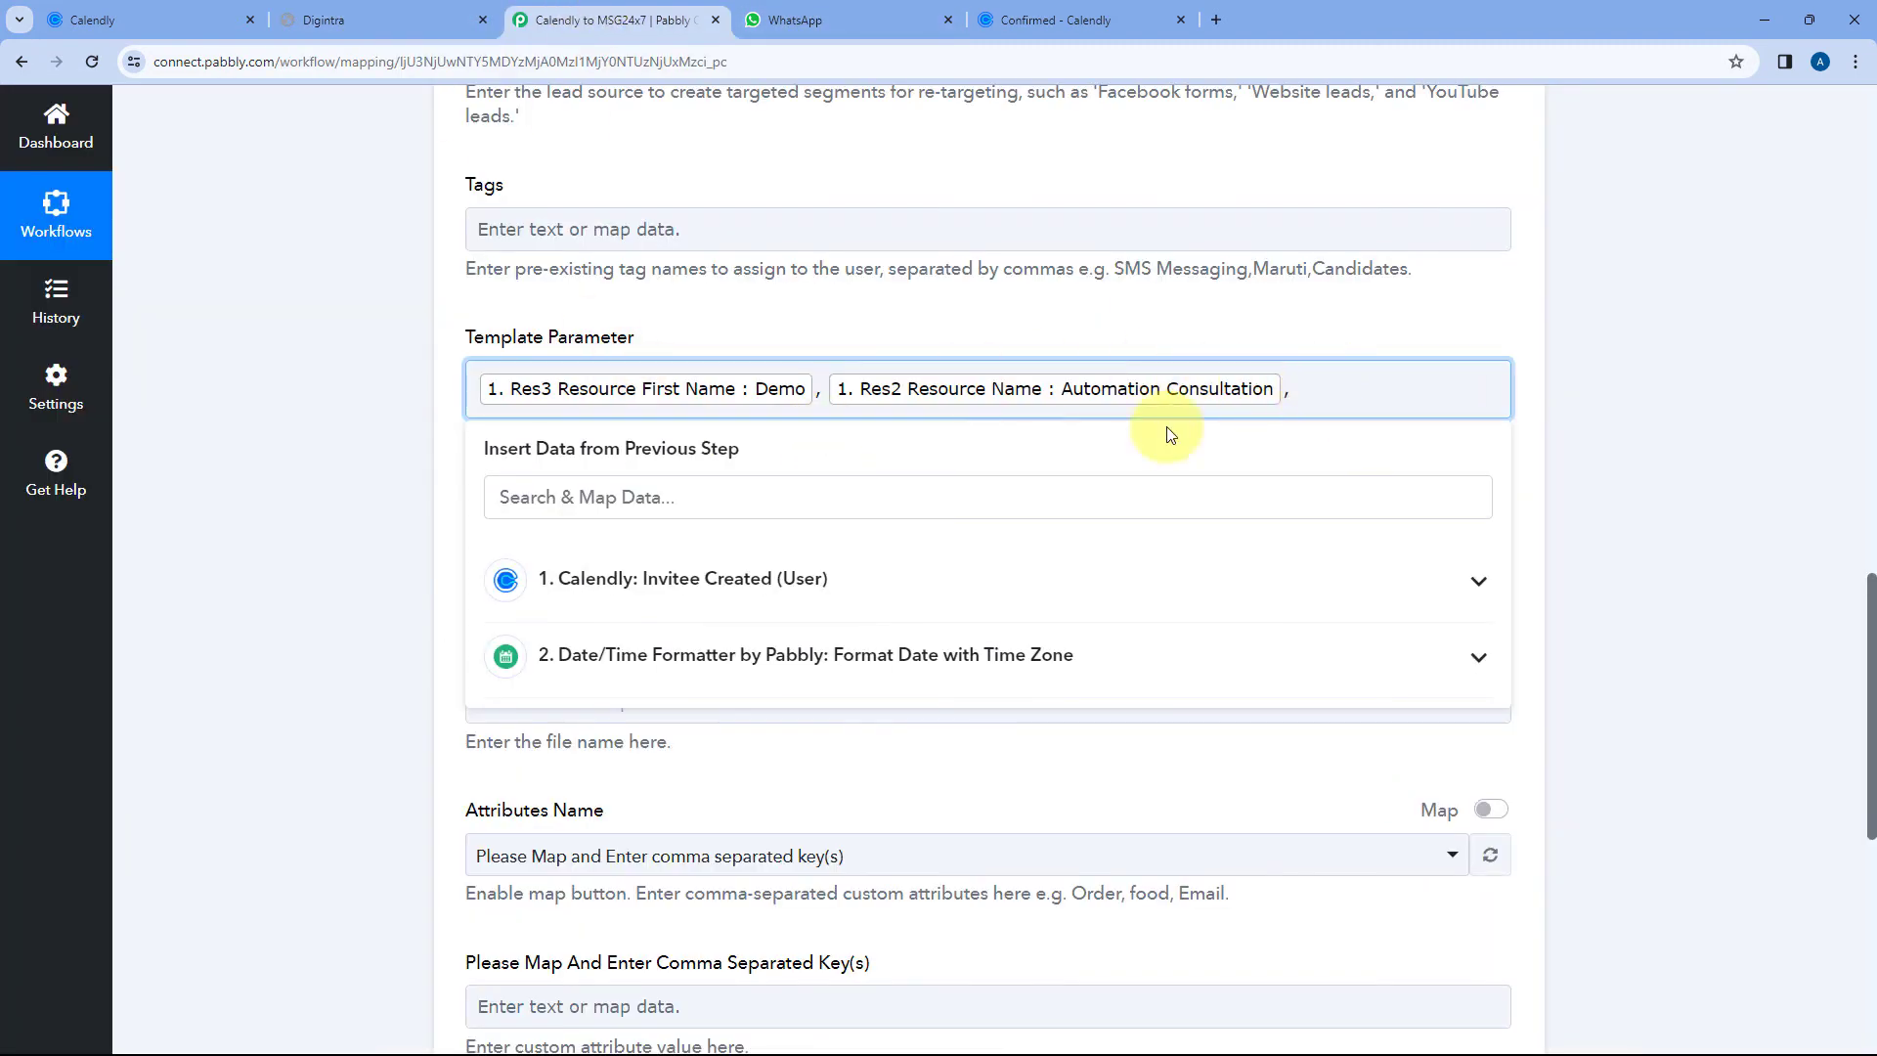
click(771, 601)
scroll(782, 743, down, 3)
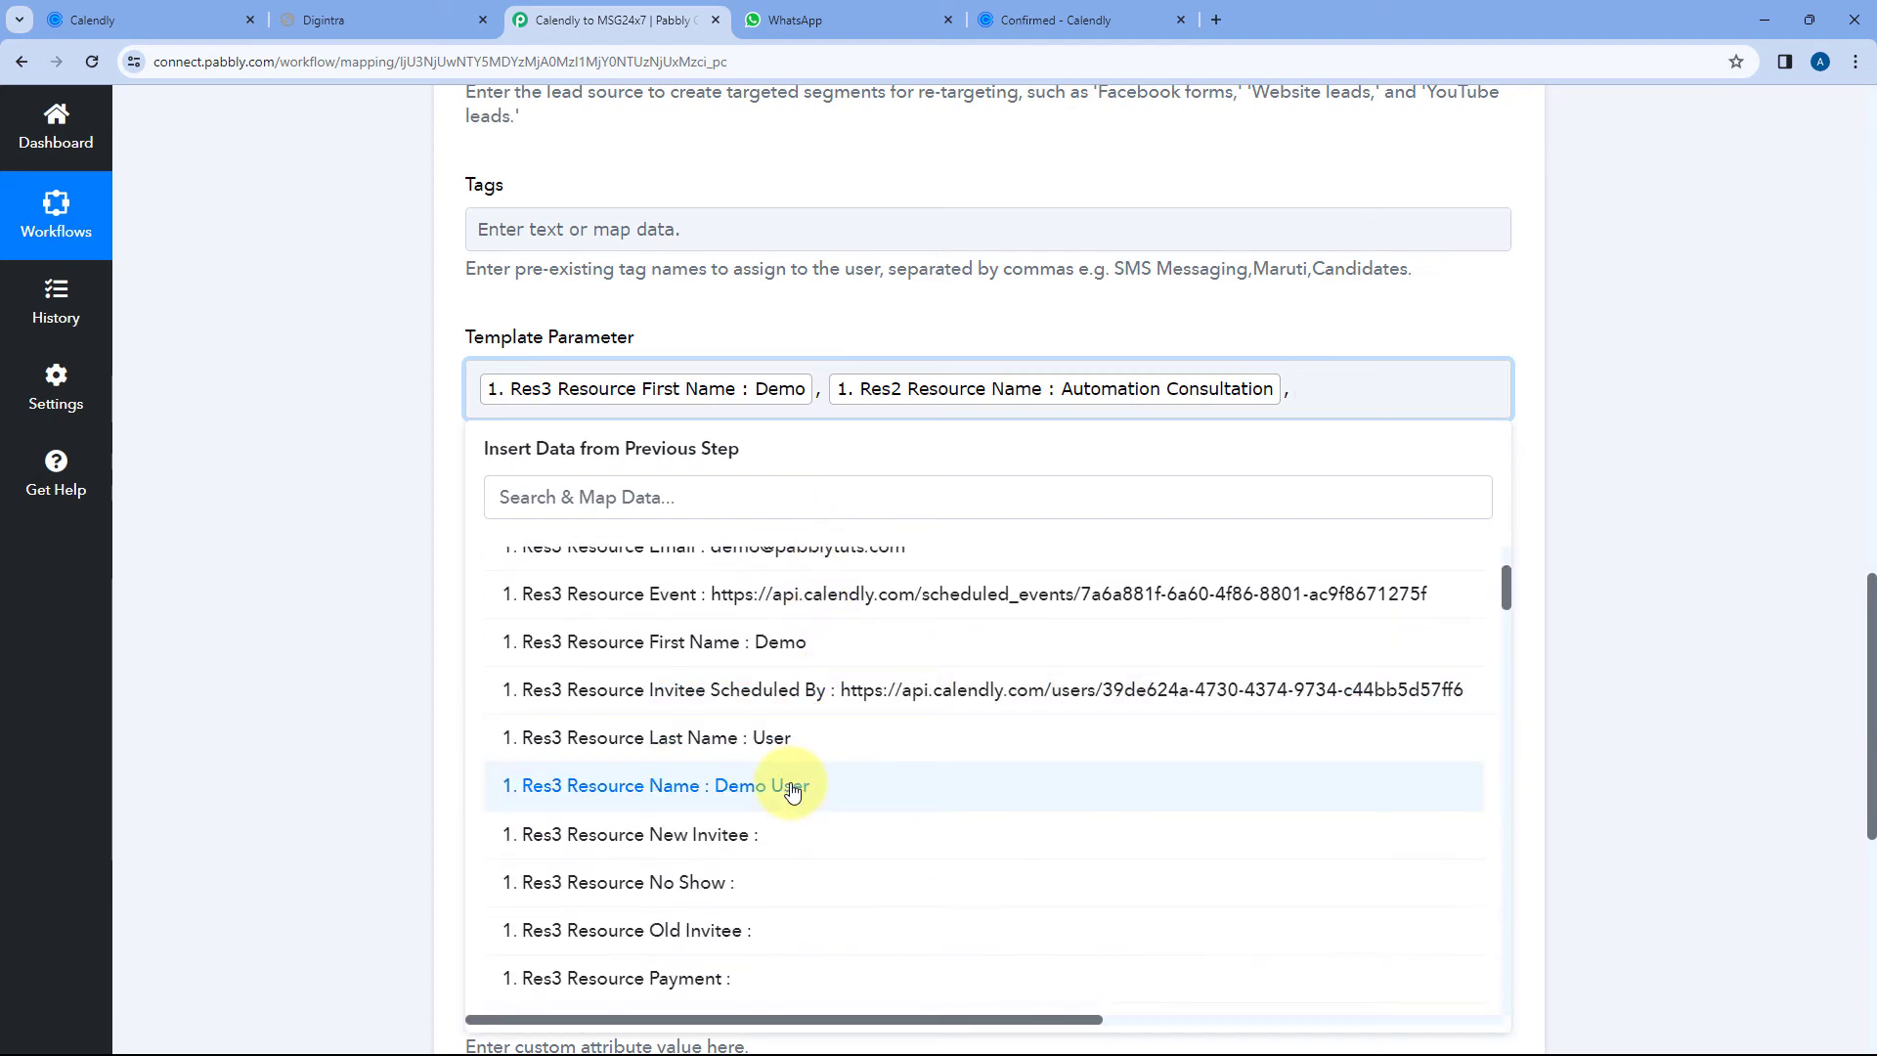
click(792, 790)
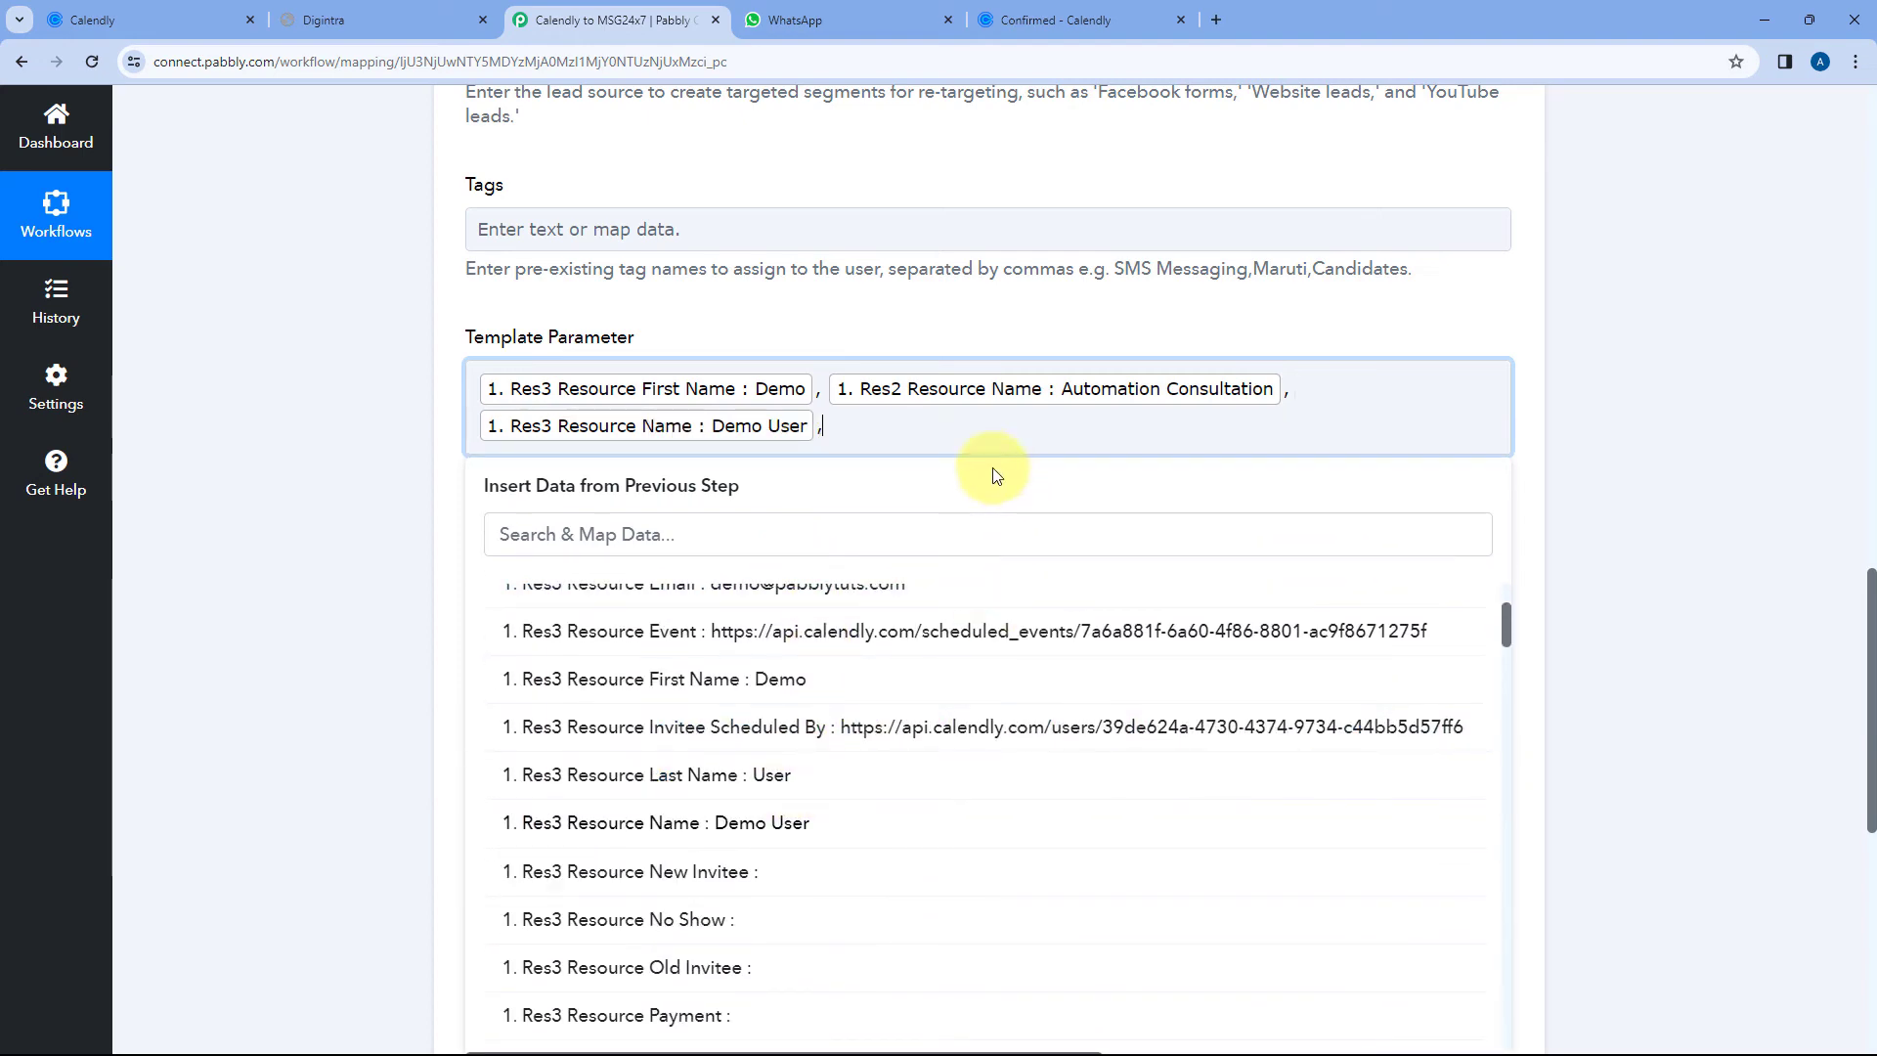
click(354, 20)
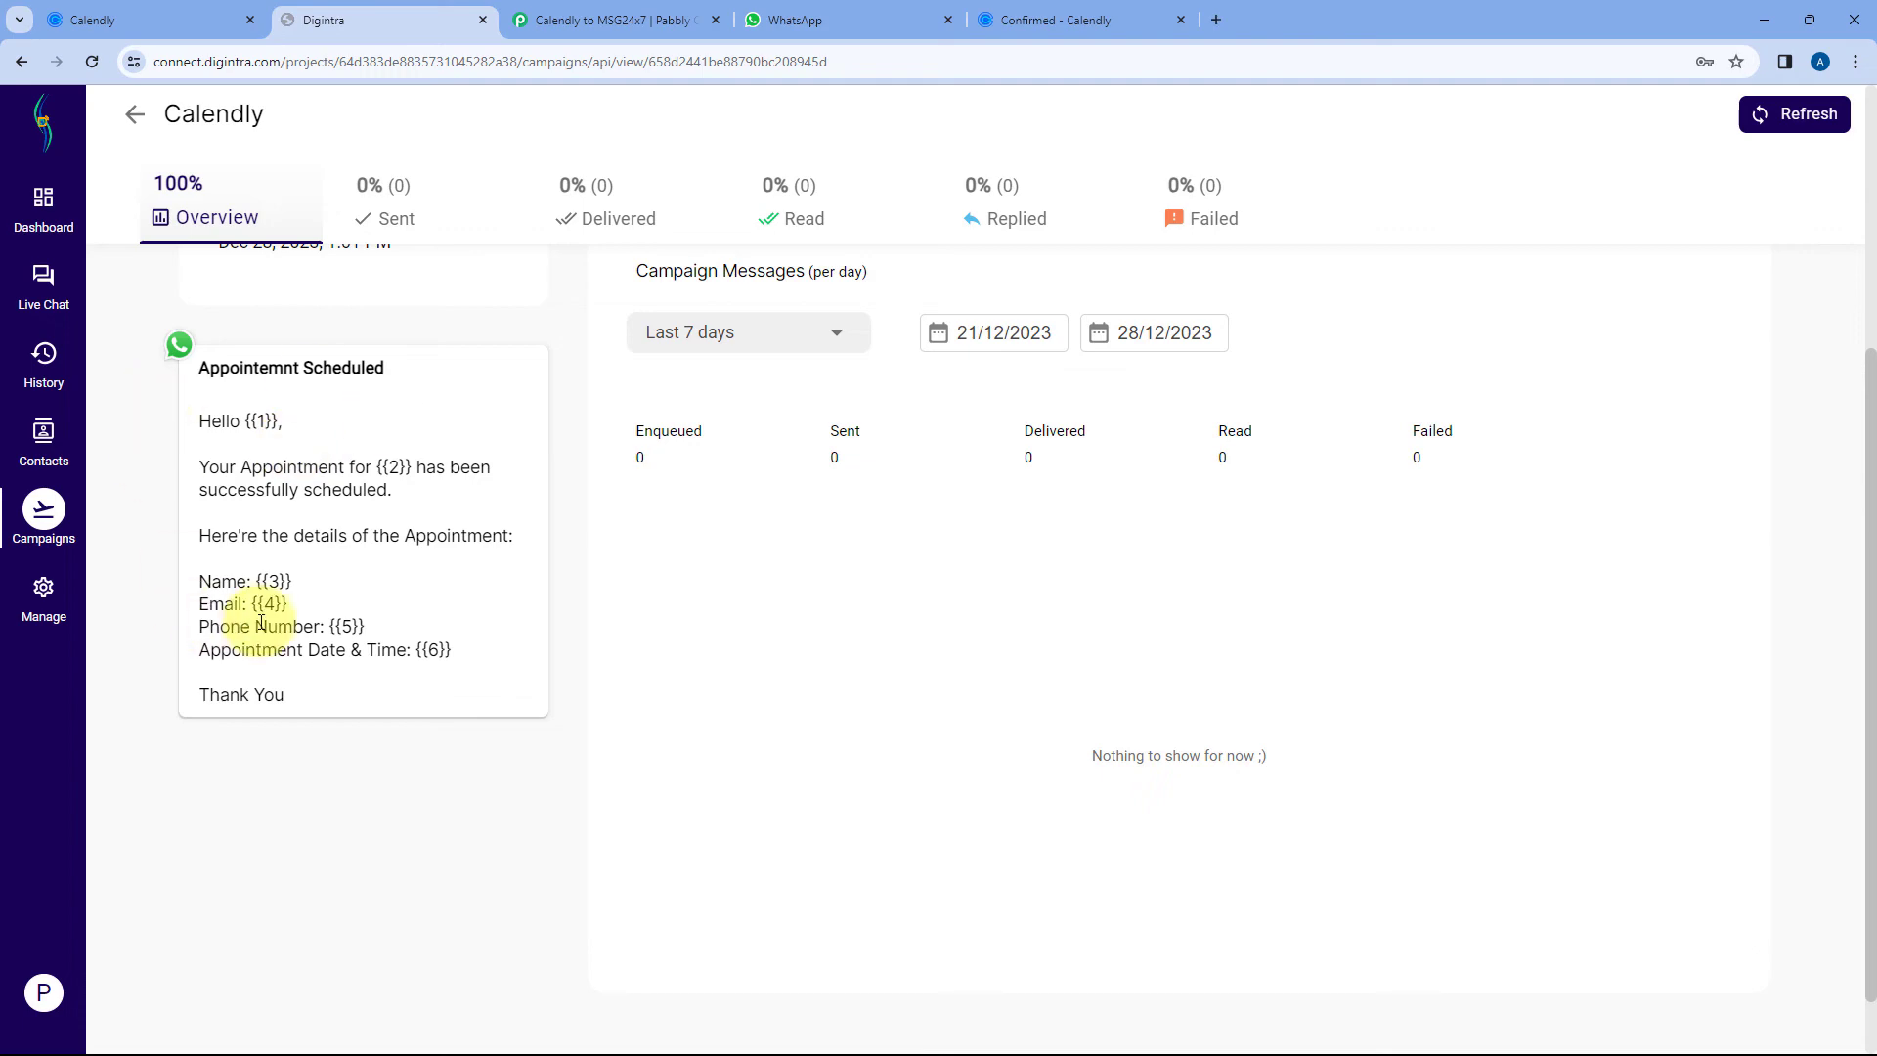
click(590, 20)
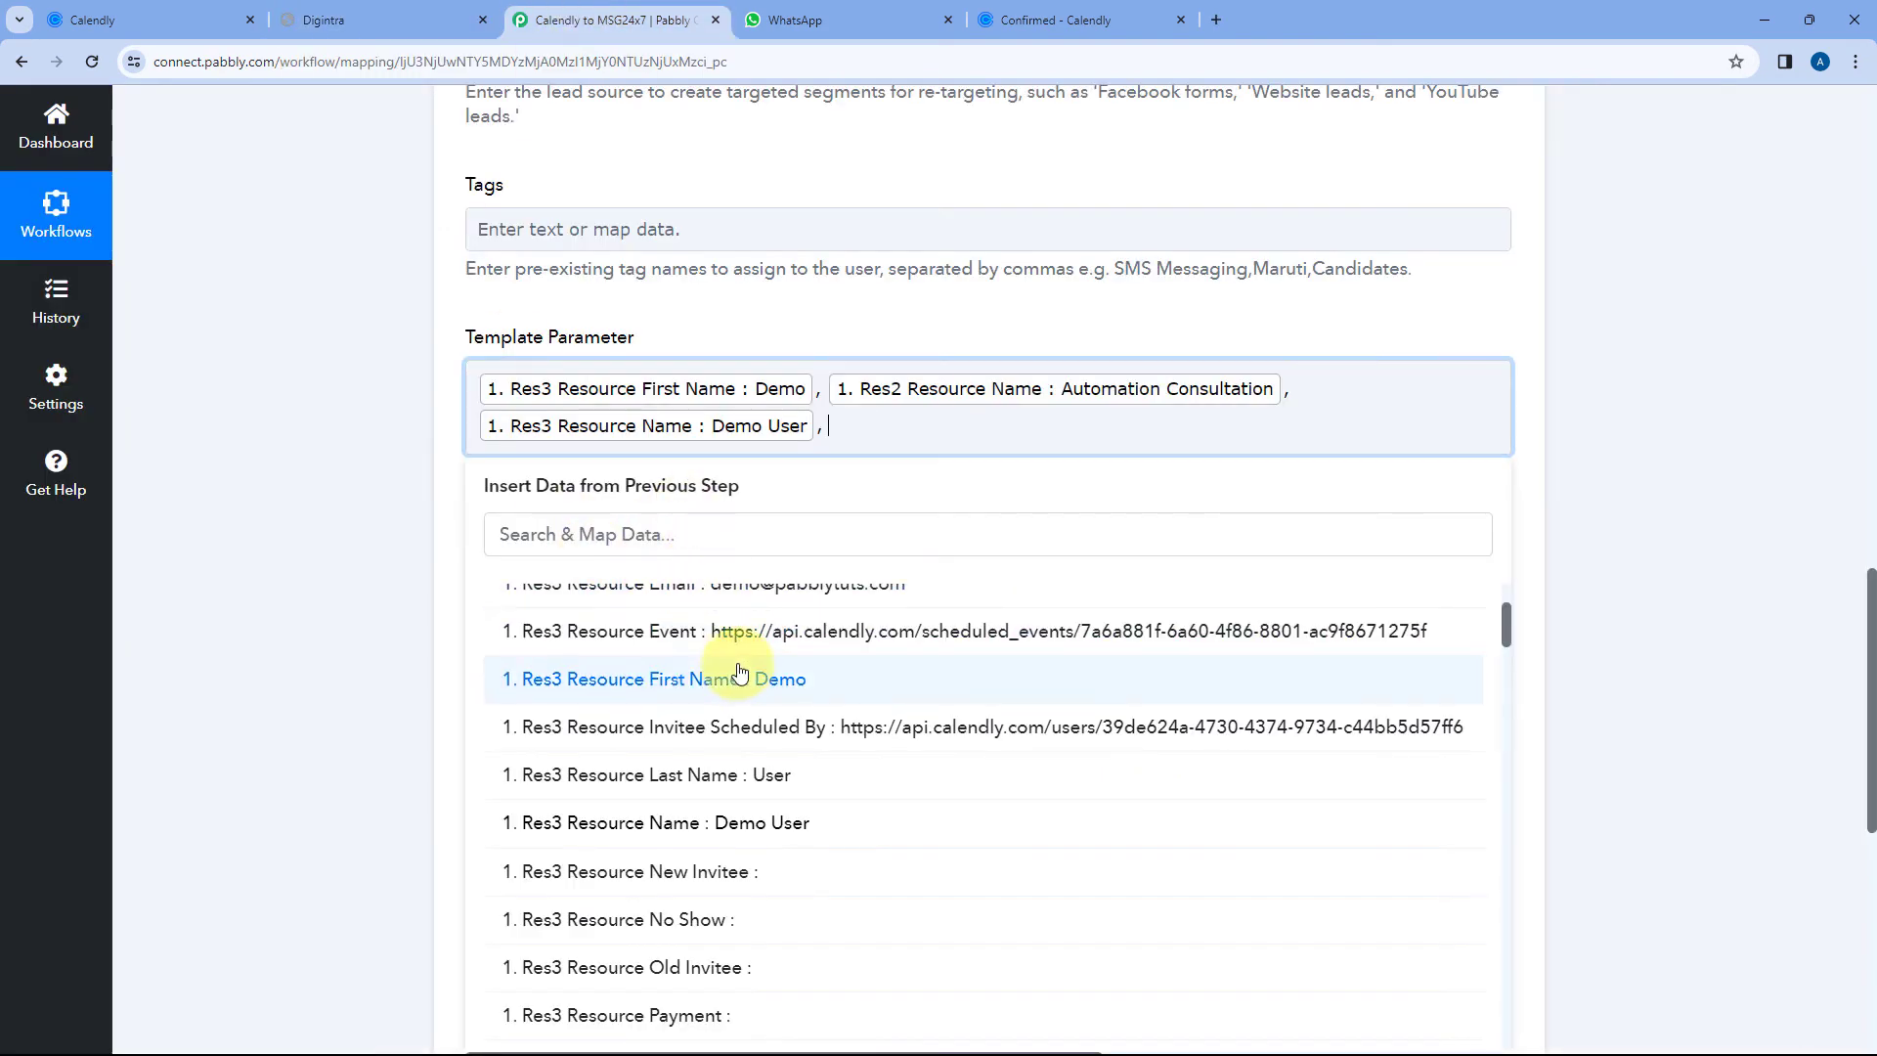
- Search 'ema' and map Res3 Resource Email into Template Parameter
click(684, 533)
text(ema)
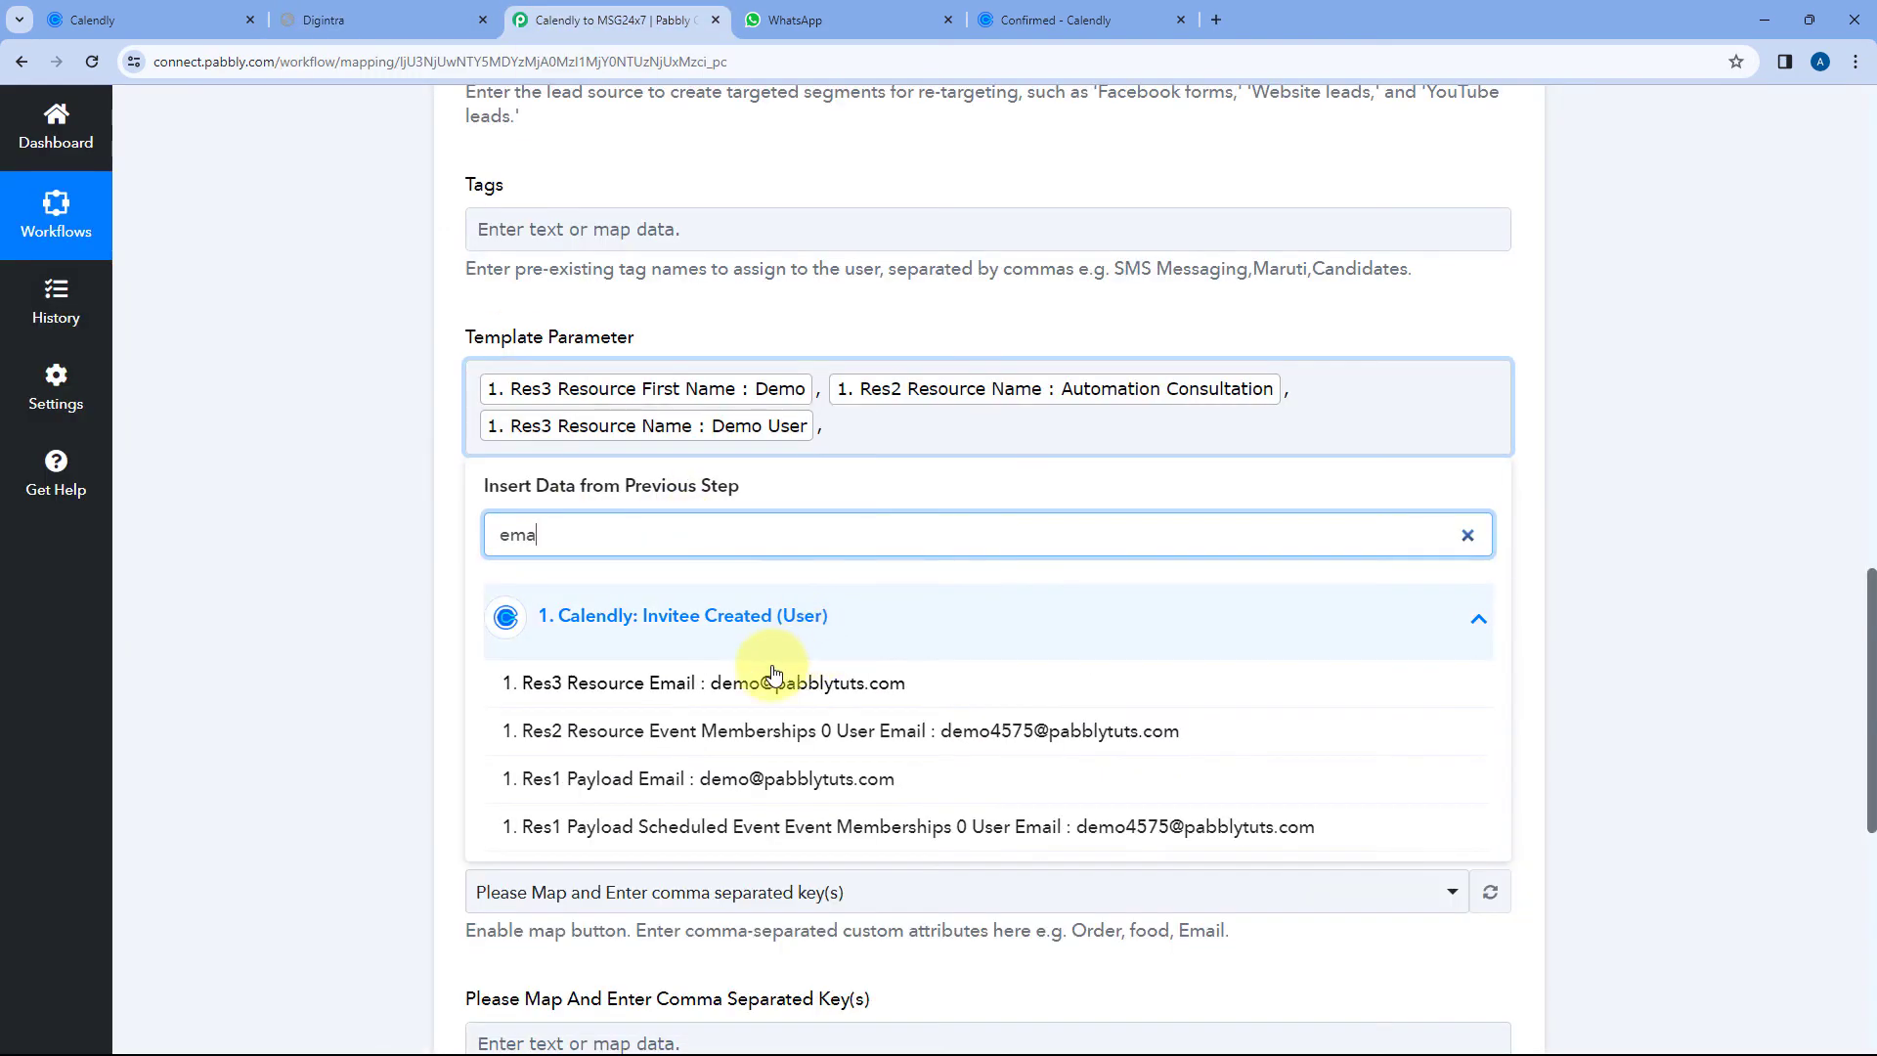
click(723, 681)
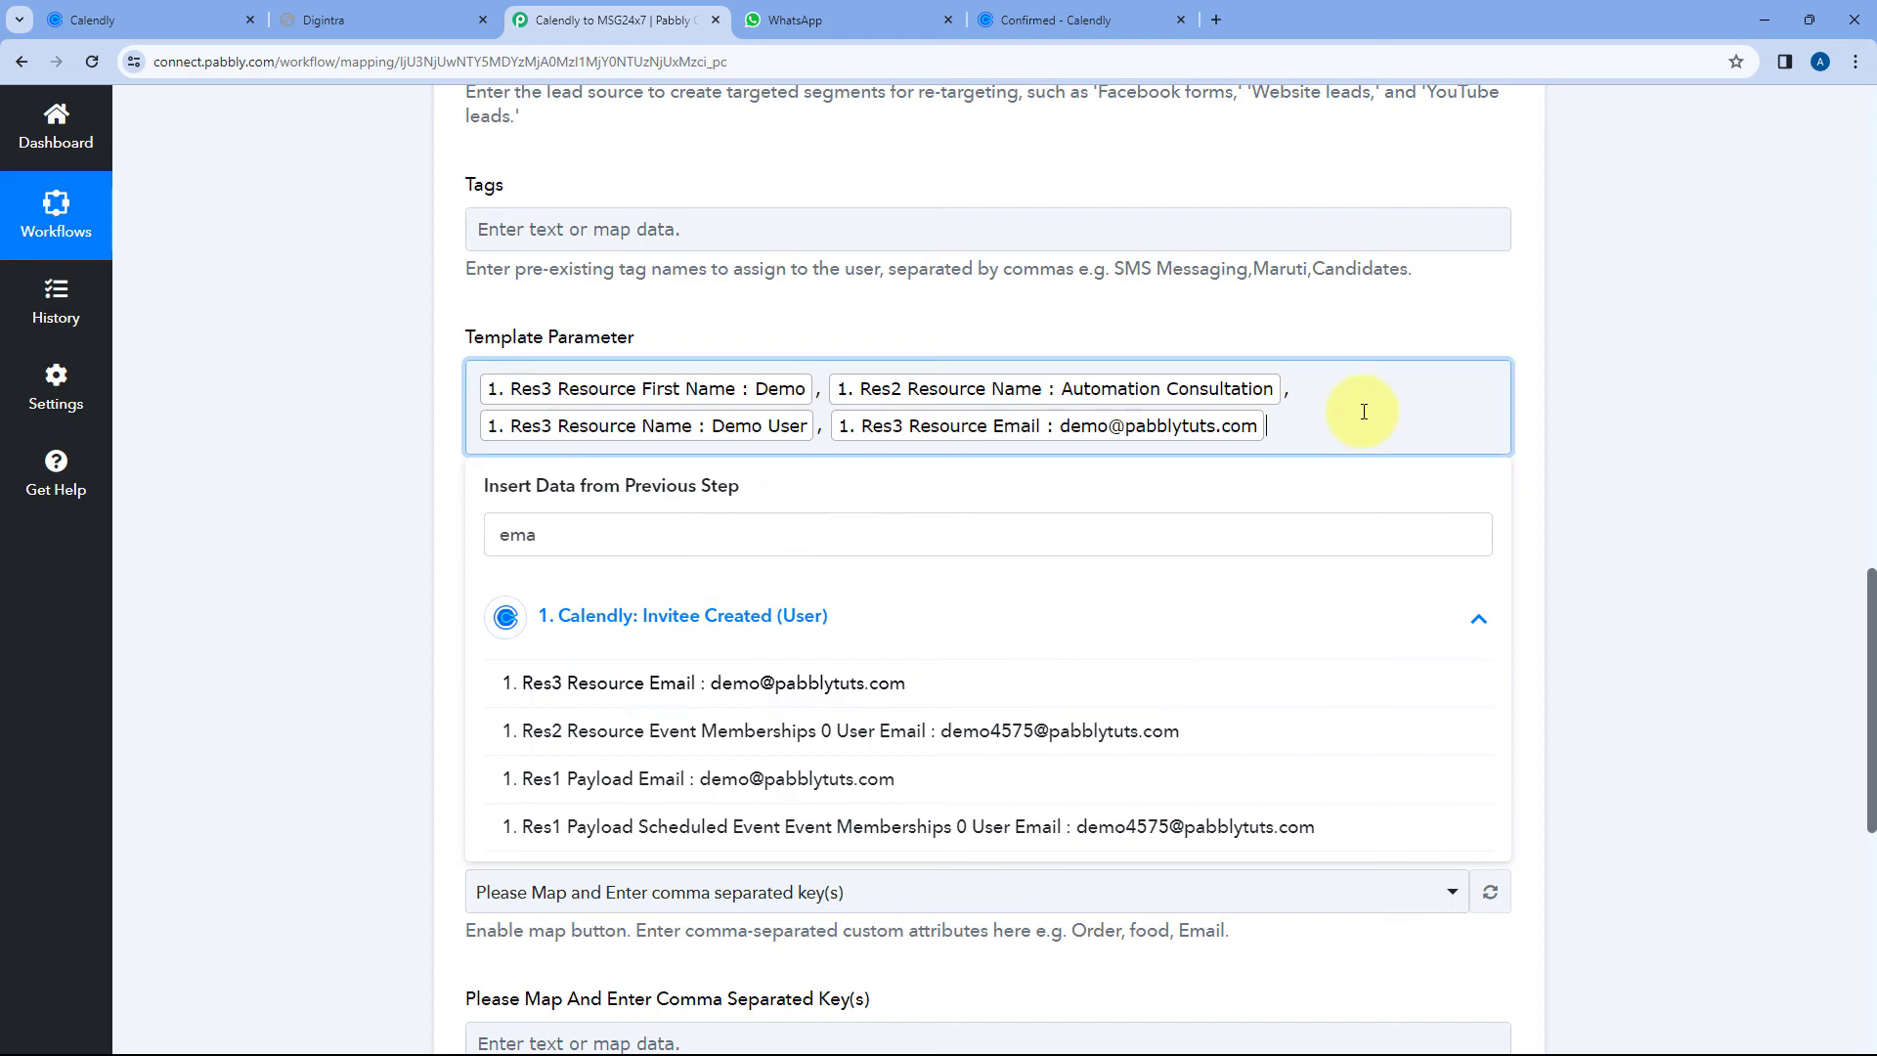
click(354, 20)
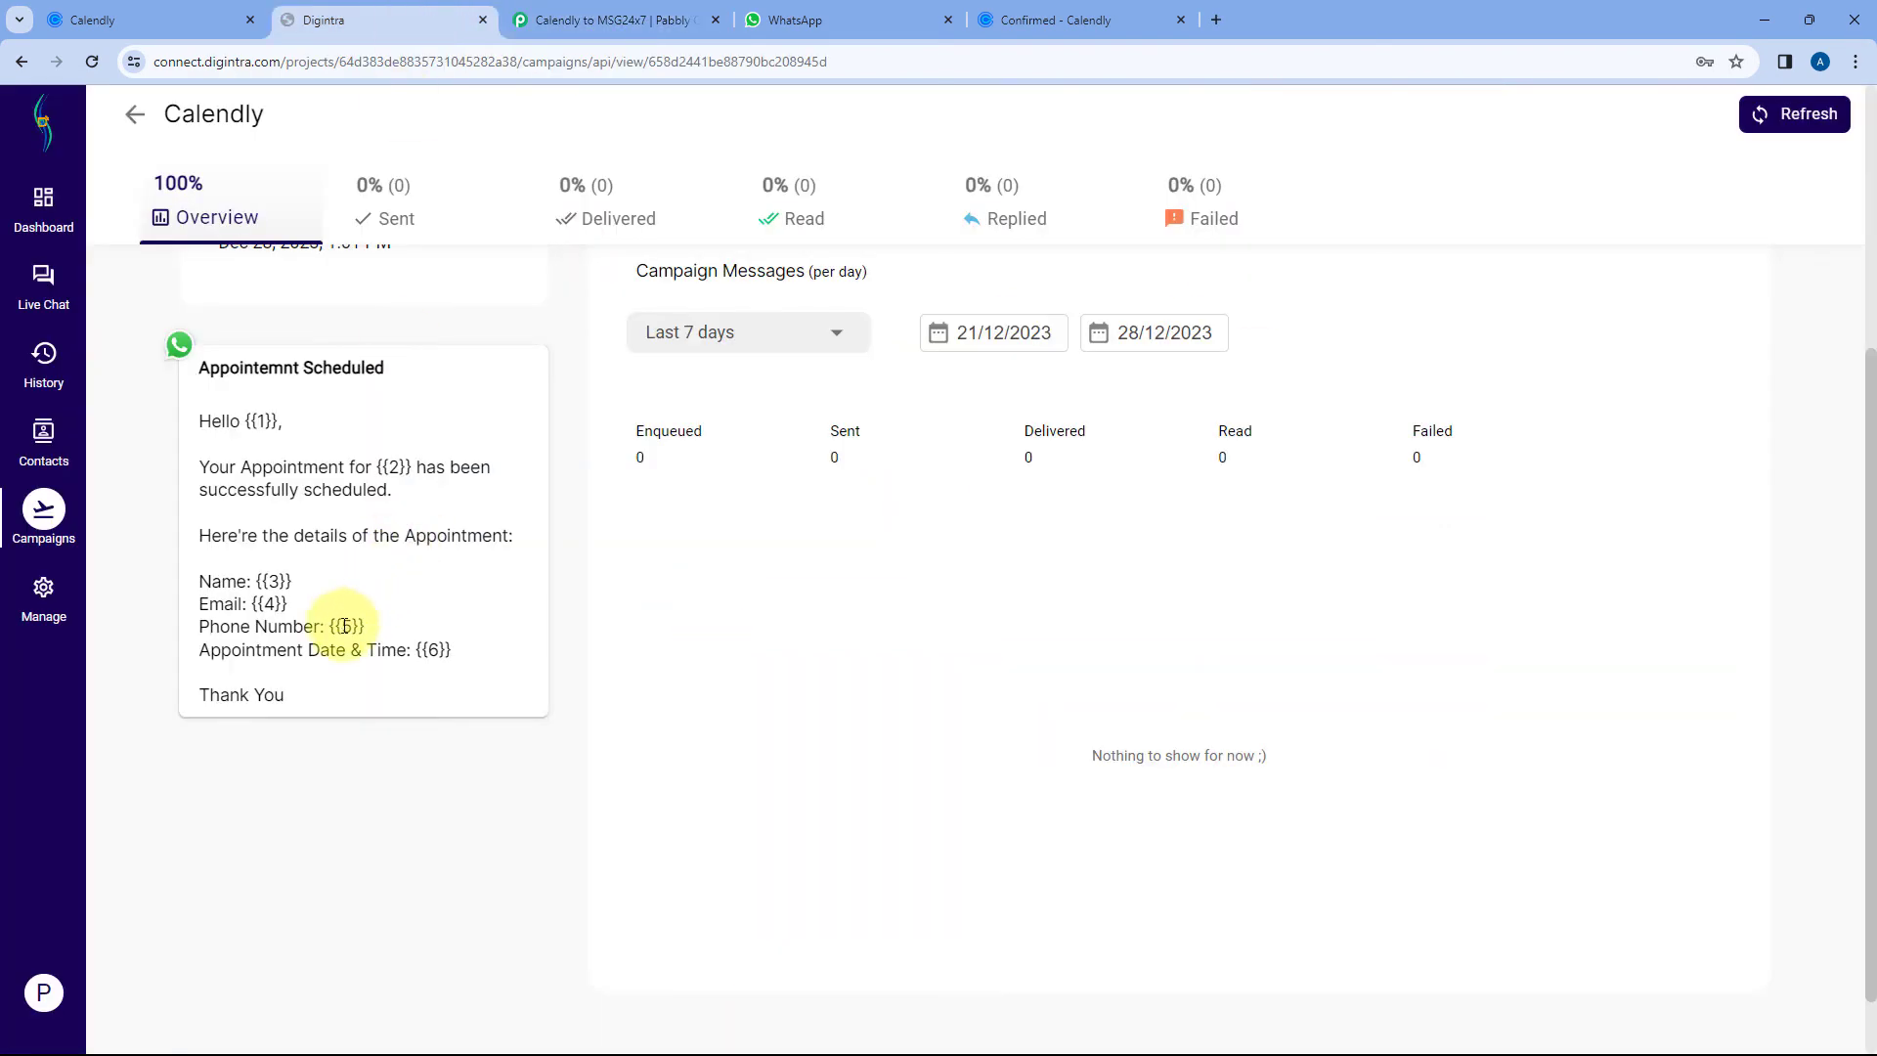
click(606, 19)
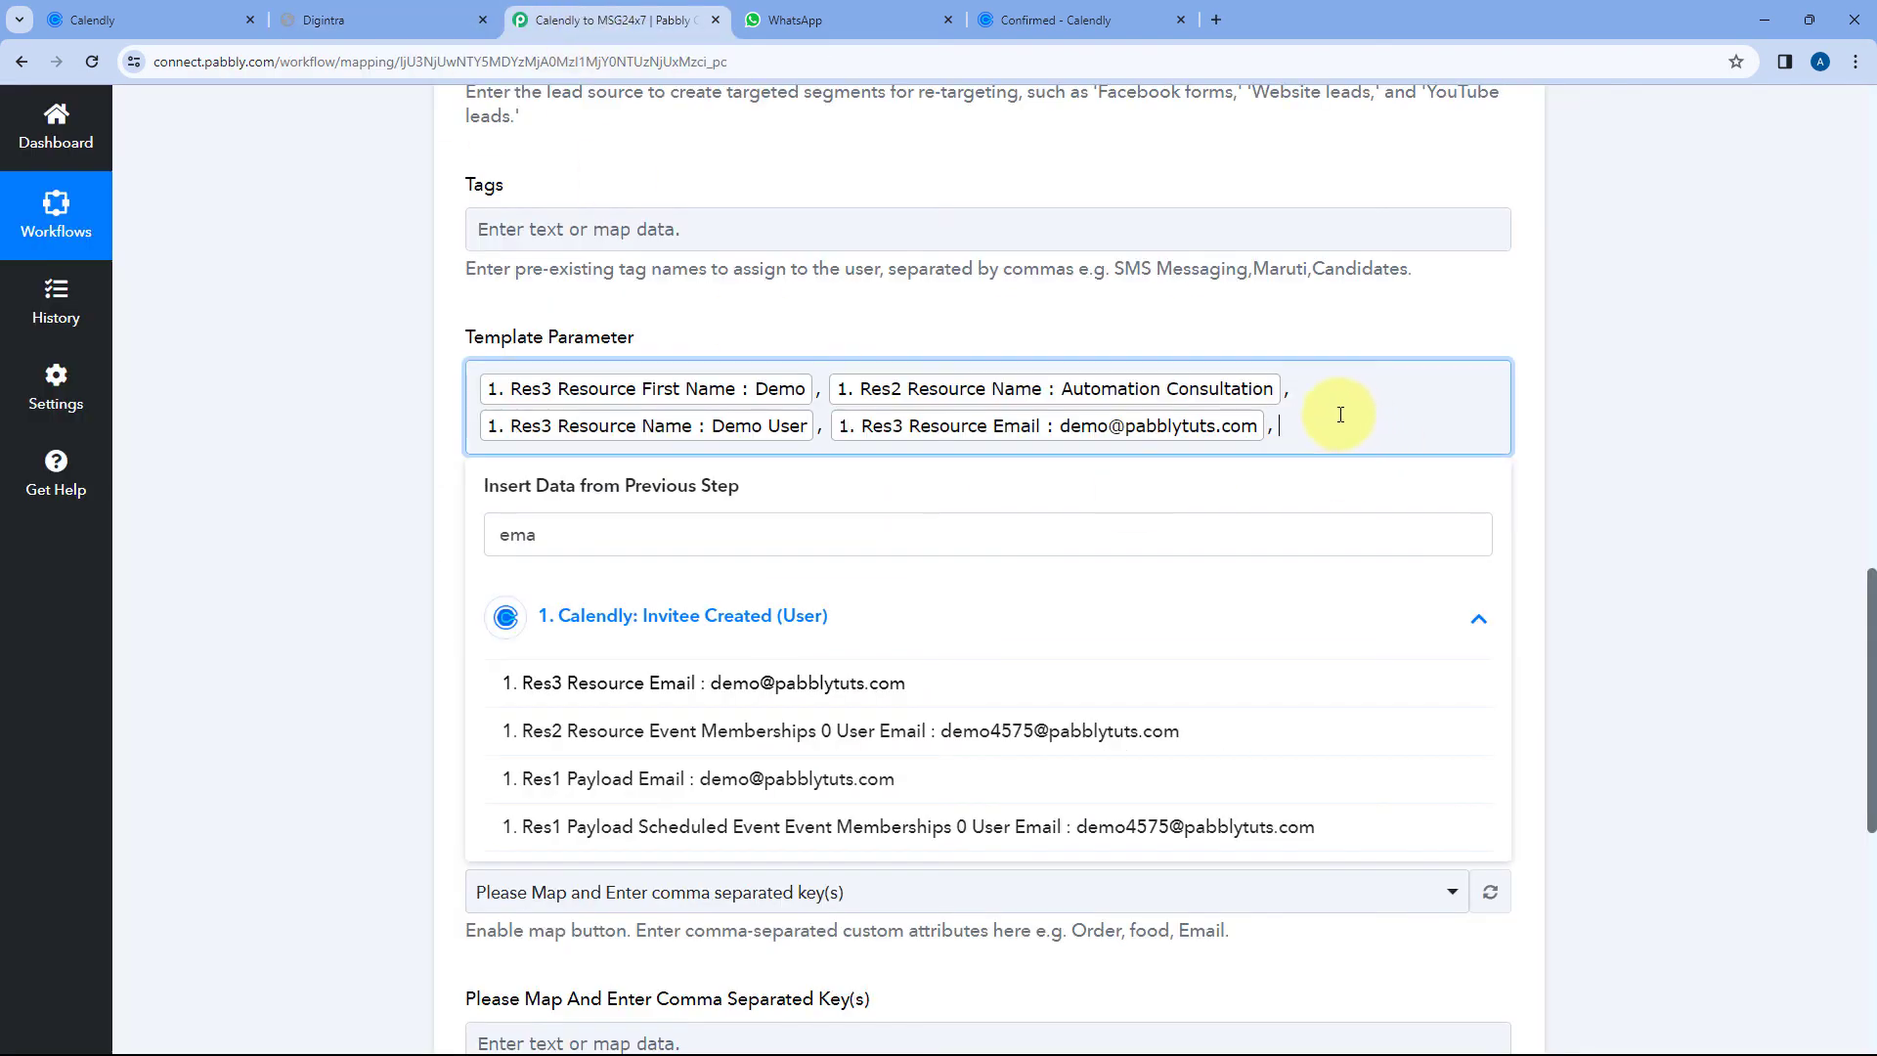
- Search '+91' and map the Res2 Resource Location phone number into Template Parameter
click(809, 532)
double_click(508, 525)
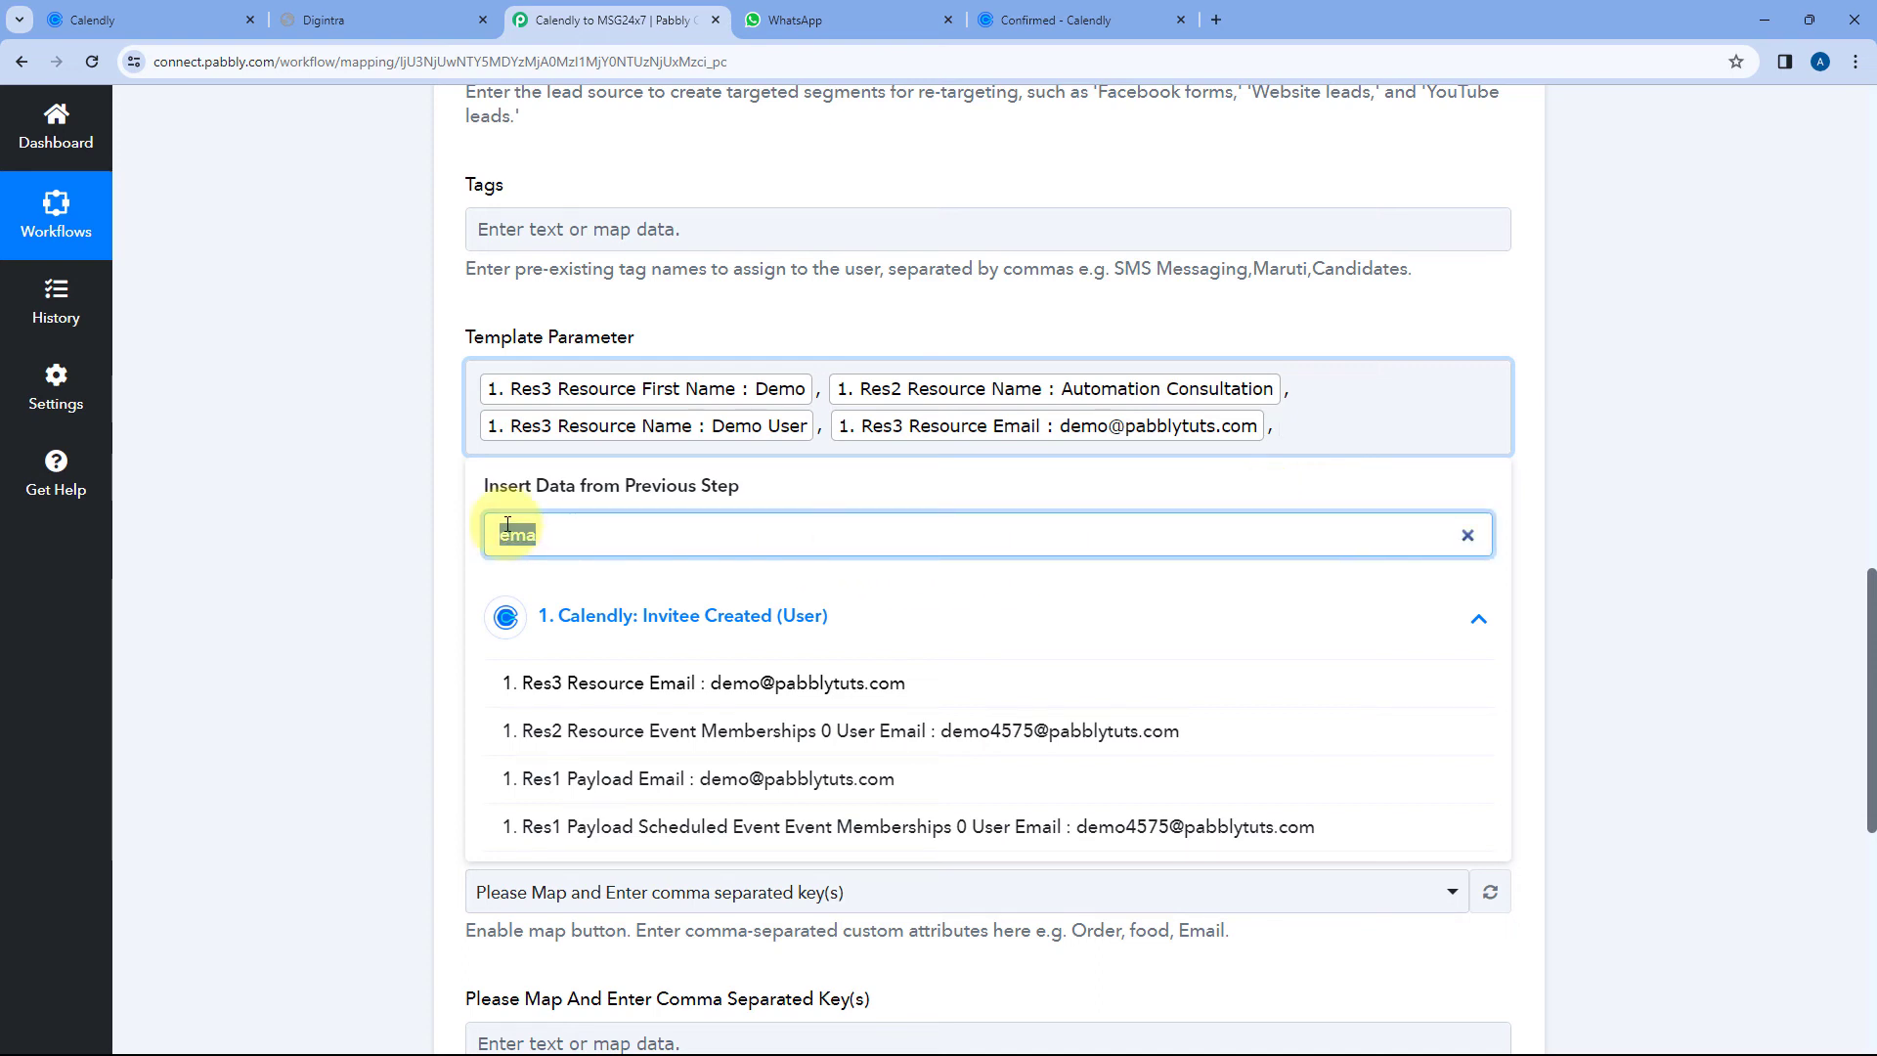
text(+91)
click(904, 682)
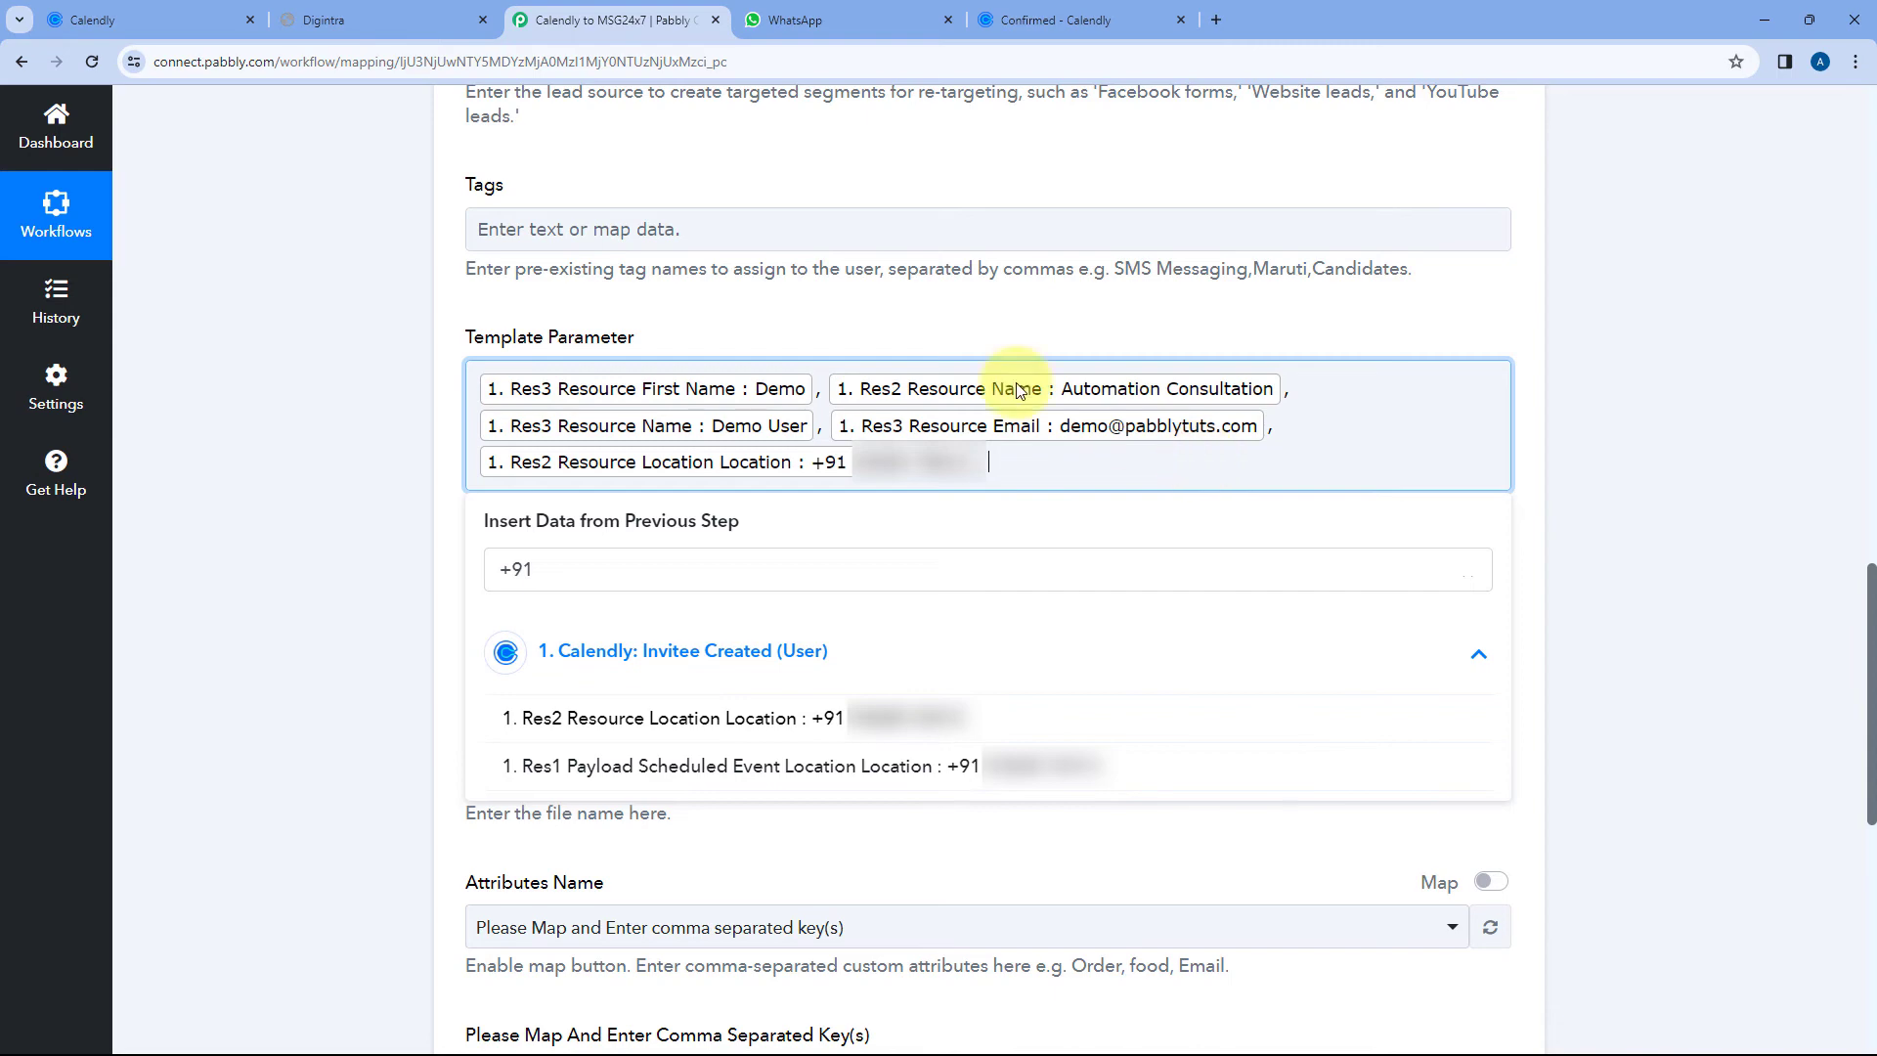
click(401, 20)
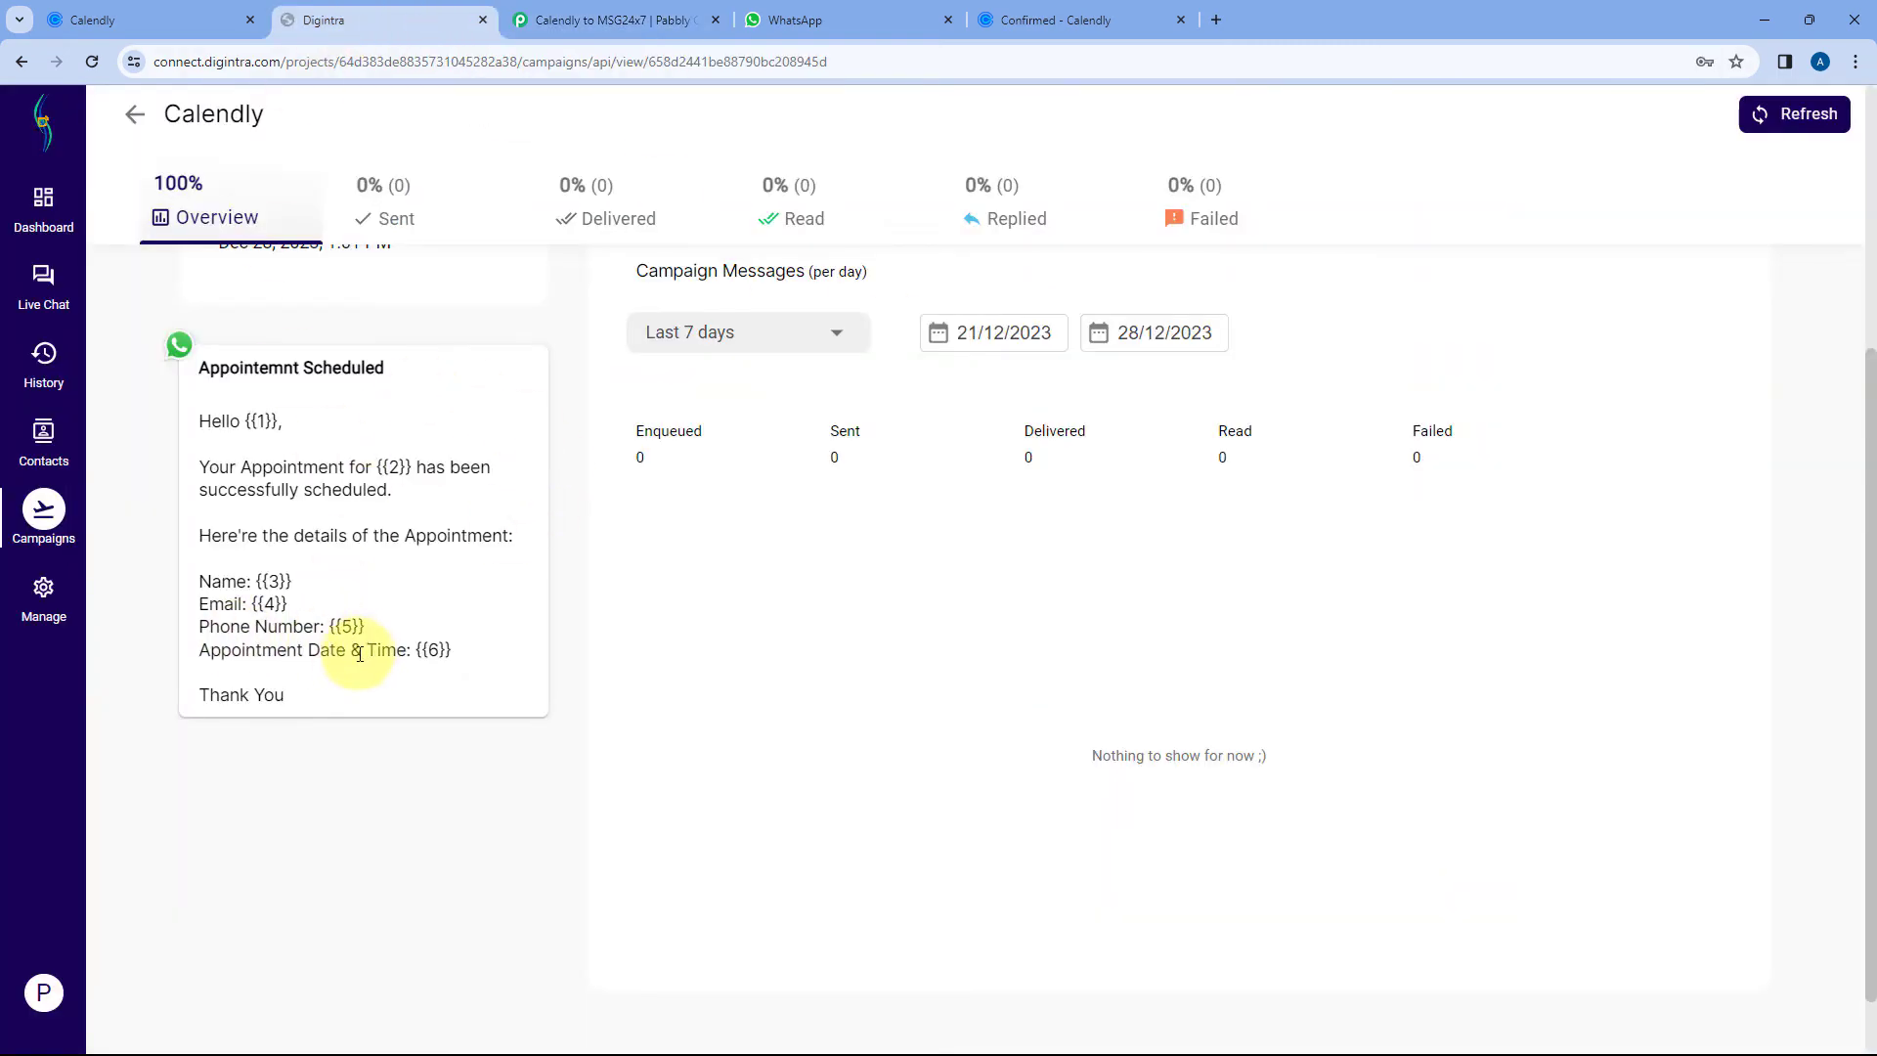
click(597, 20)
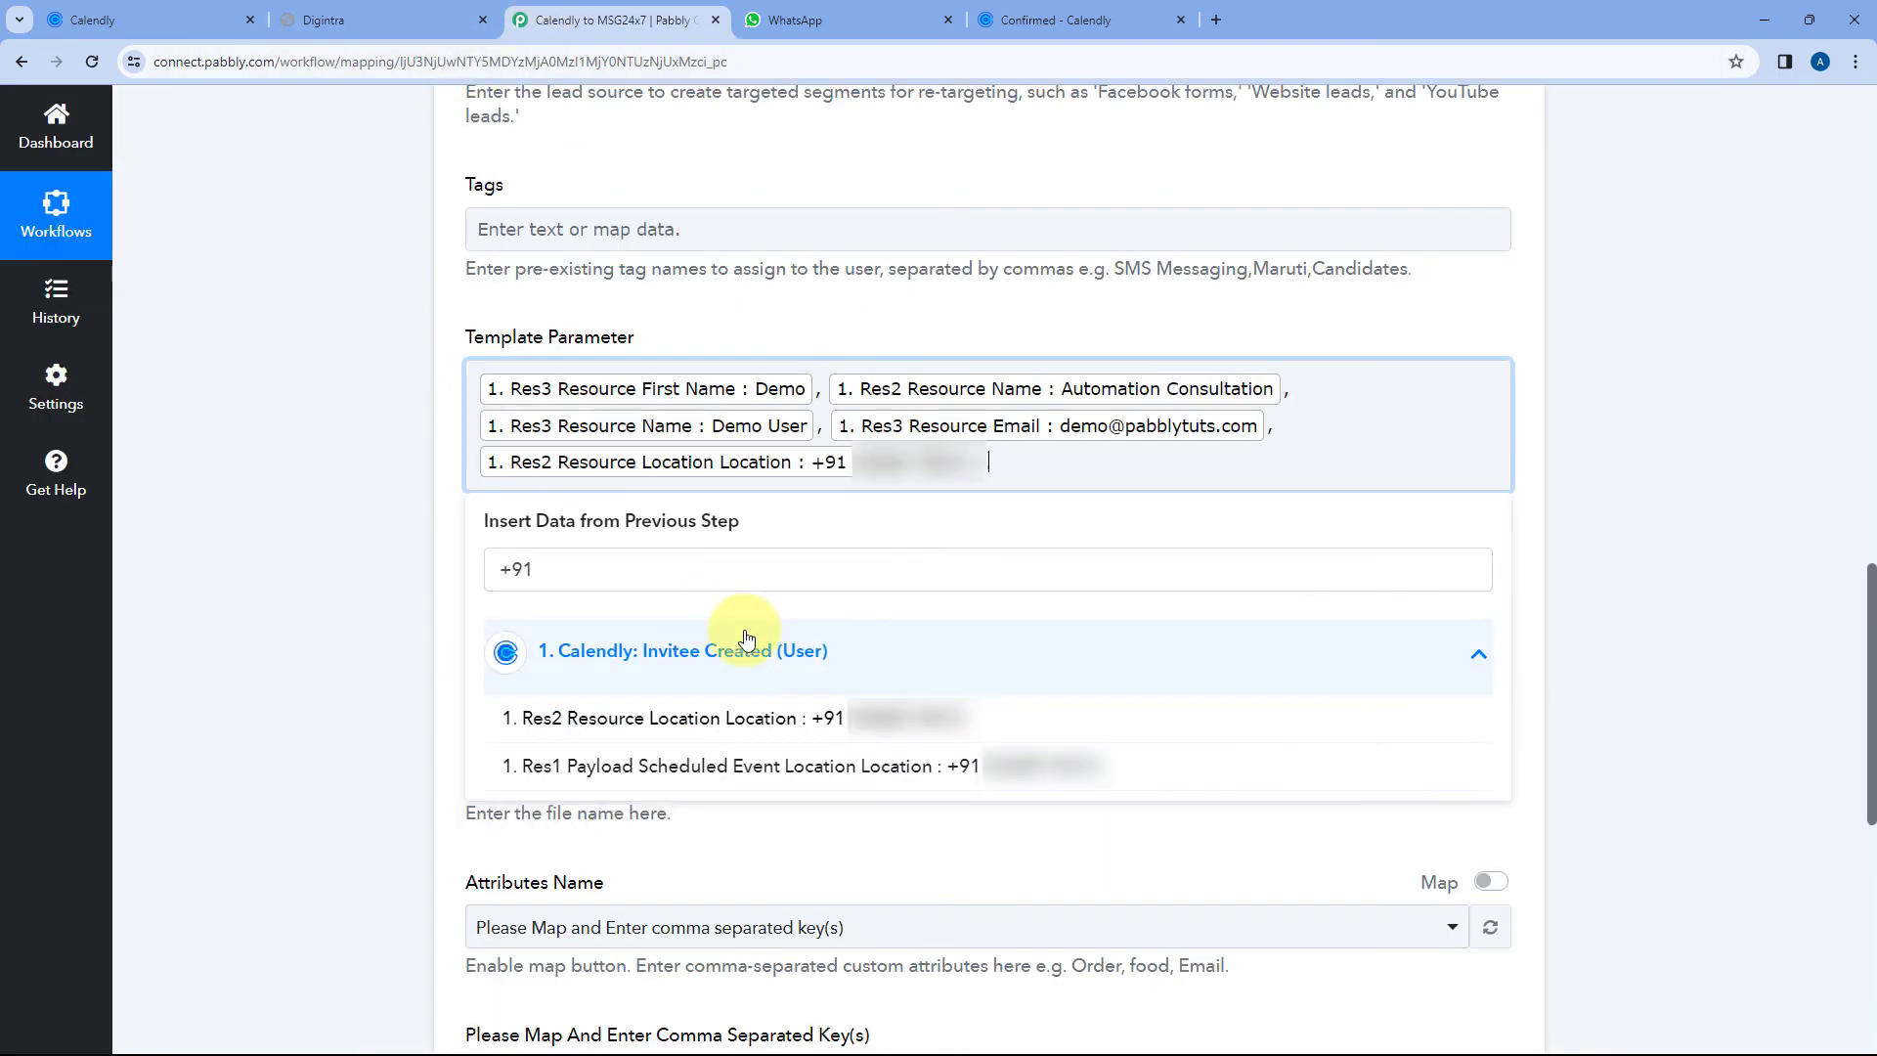
- Map the Date/Time Formatter result 29/12/2023 11:00:00 AM as the sixth parameter
click(1474, 654)
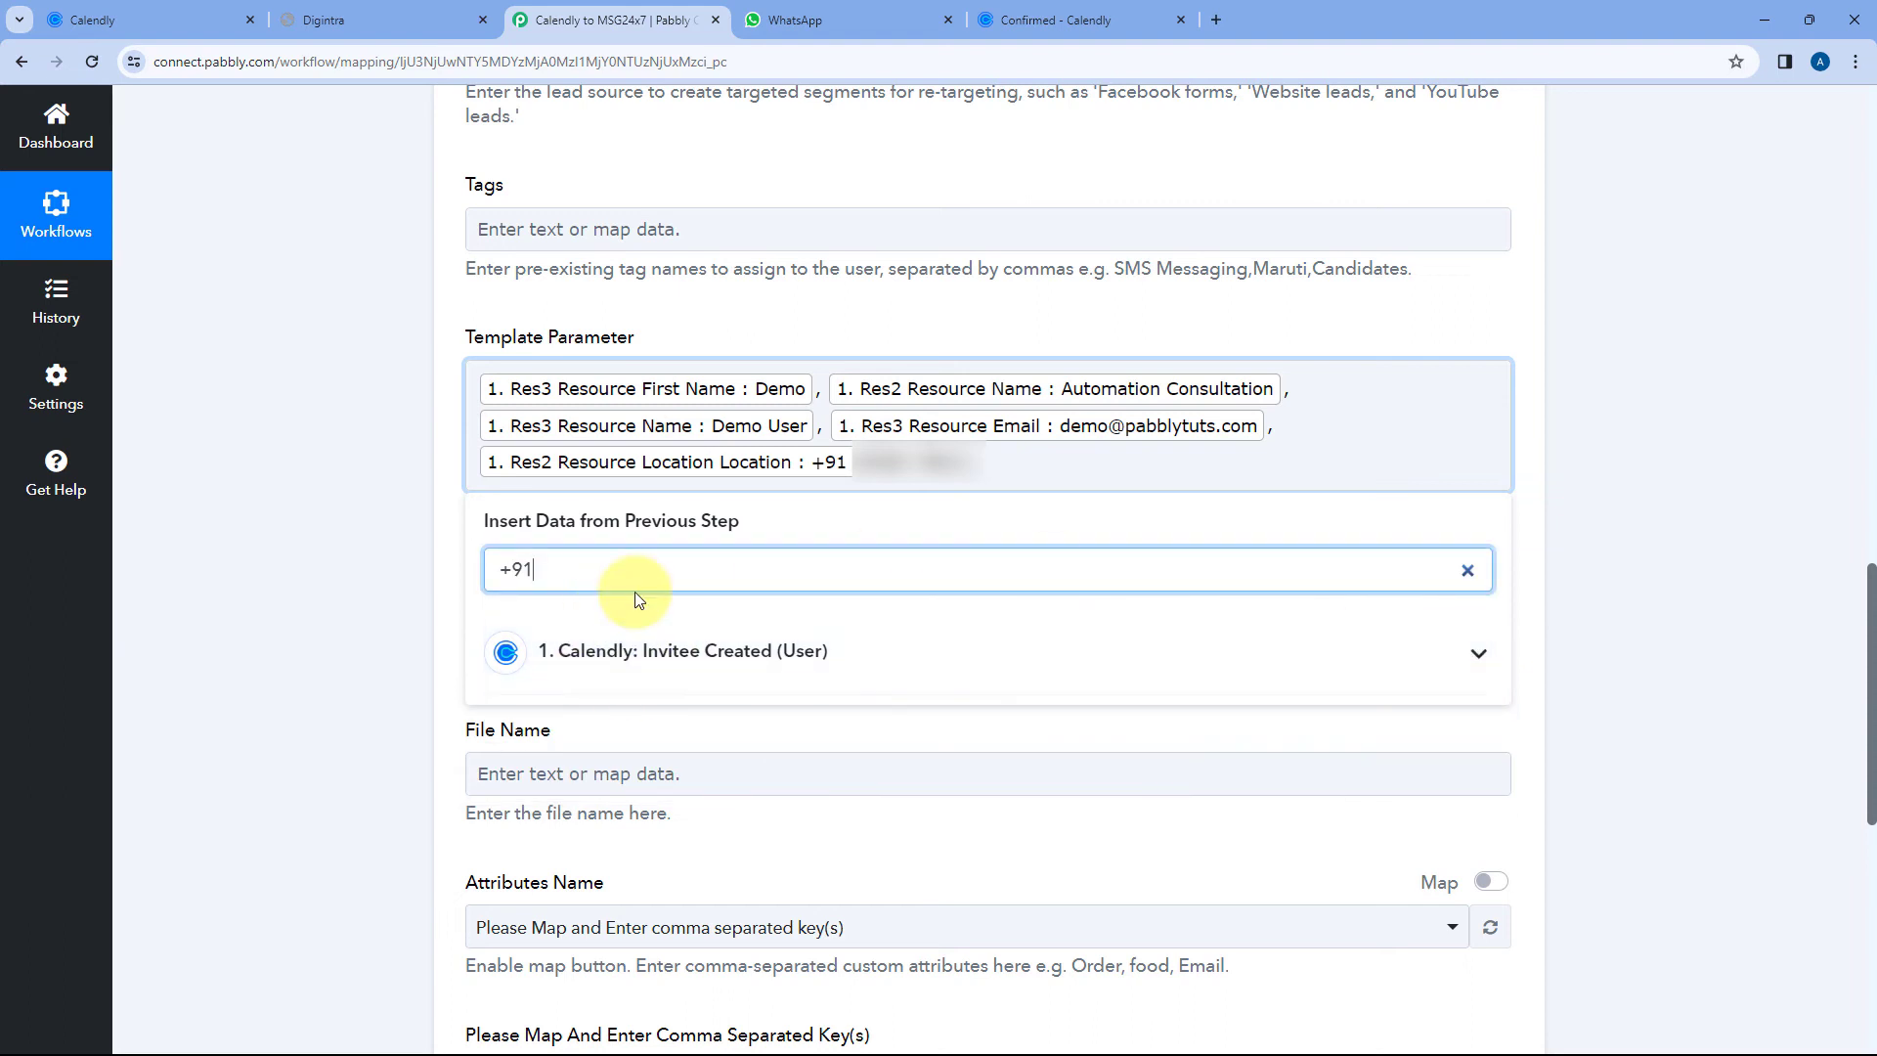
key(BackSpace)
key(BackSpace)
key(BackSpace)
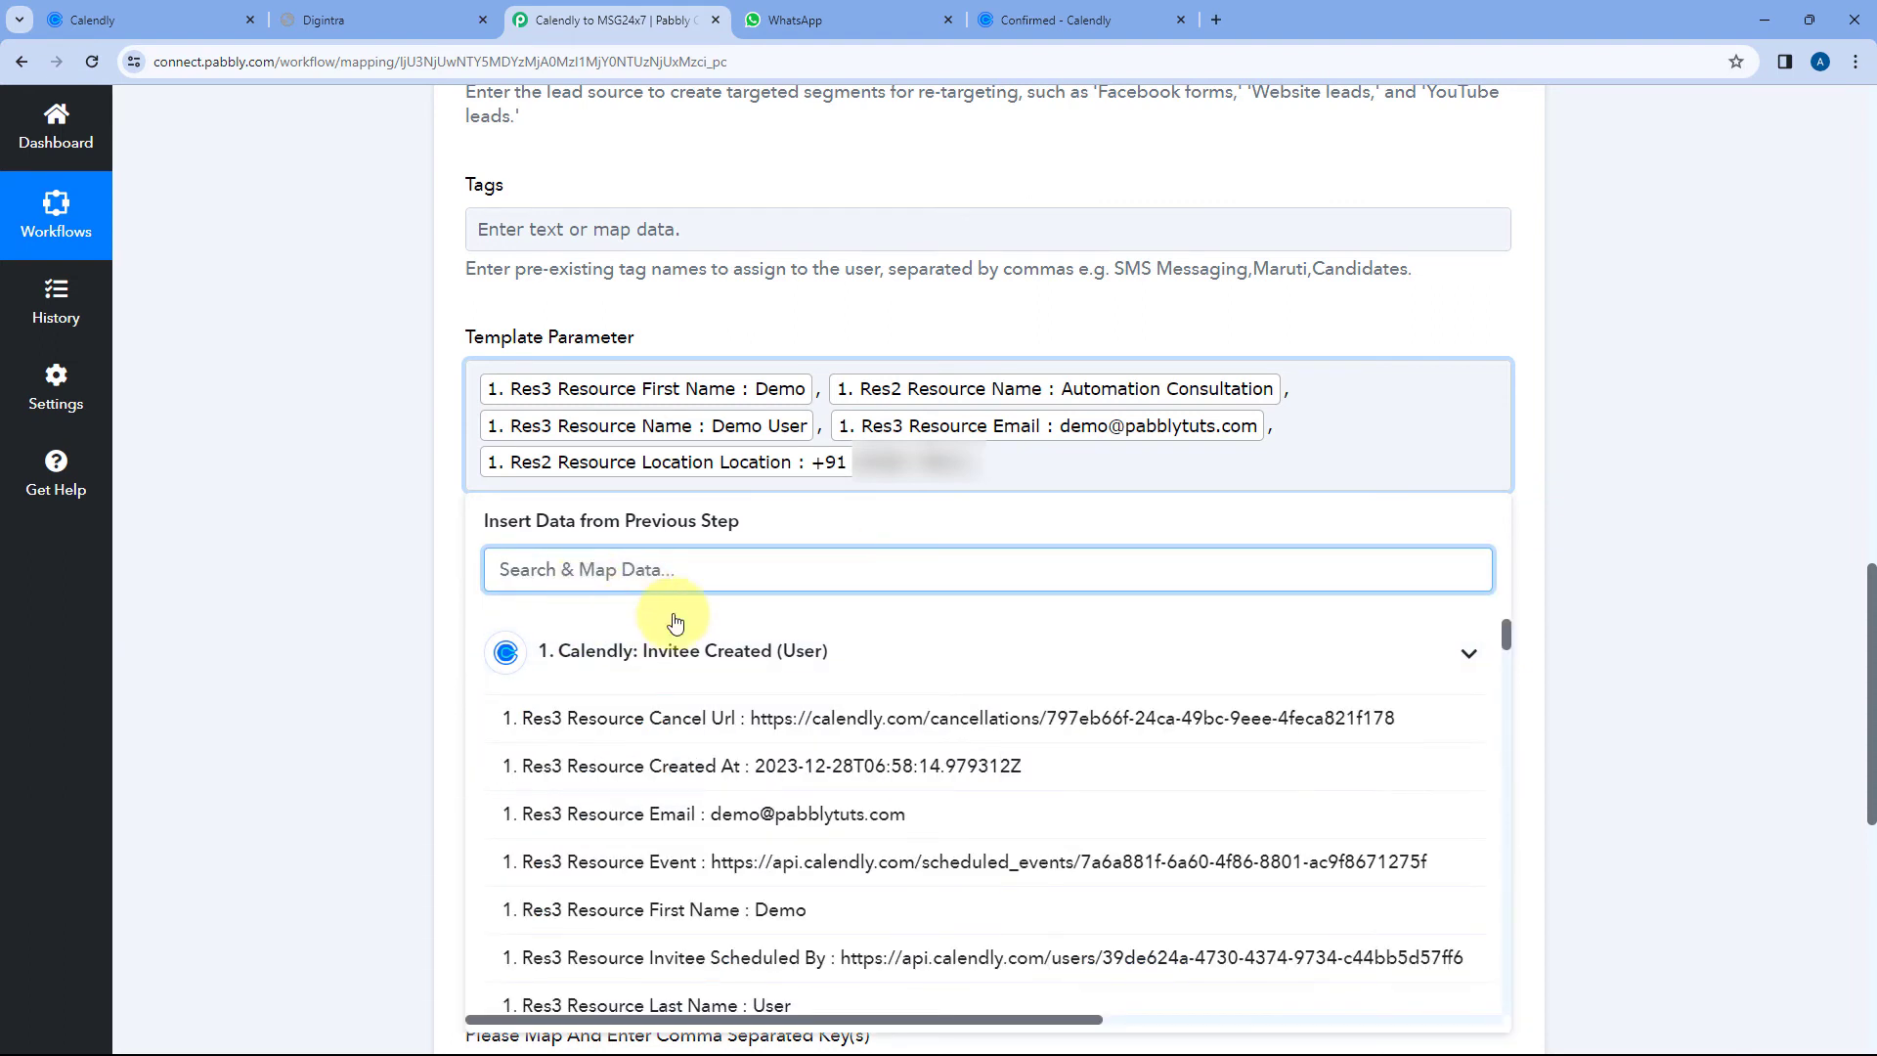
click(699, 665)
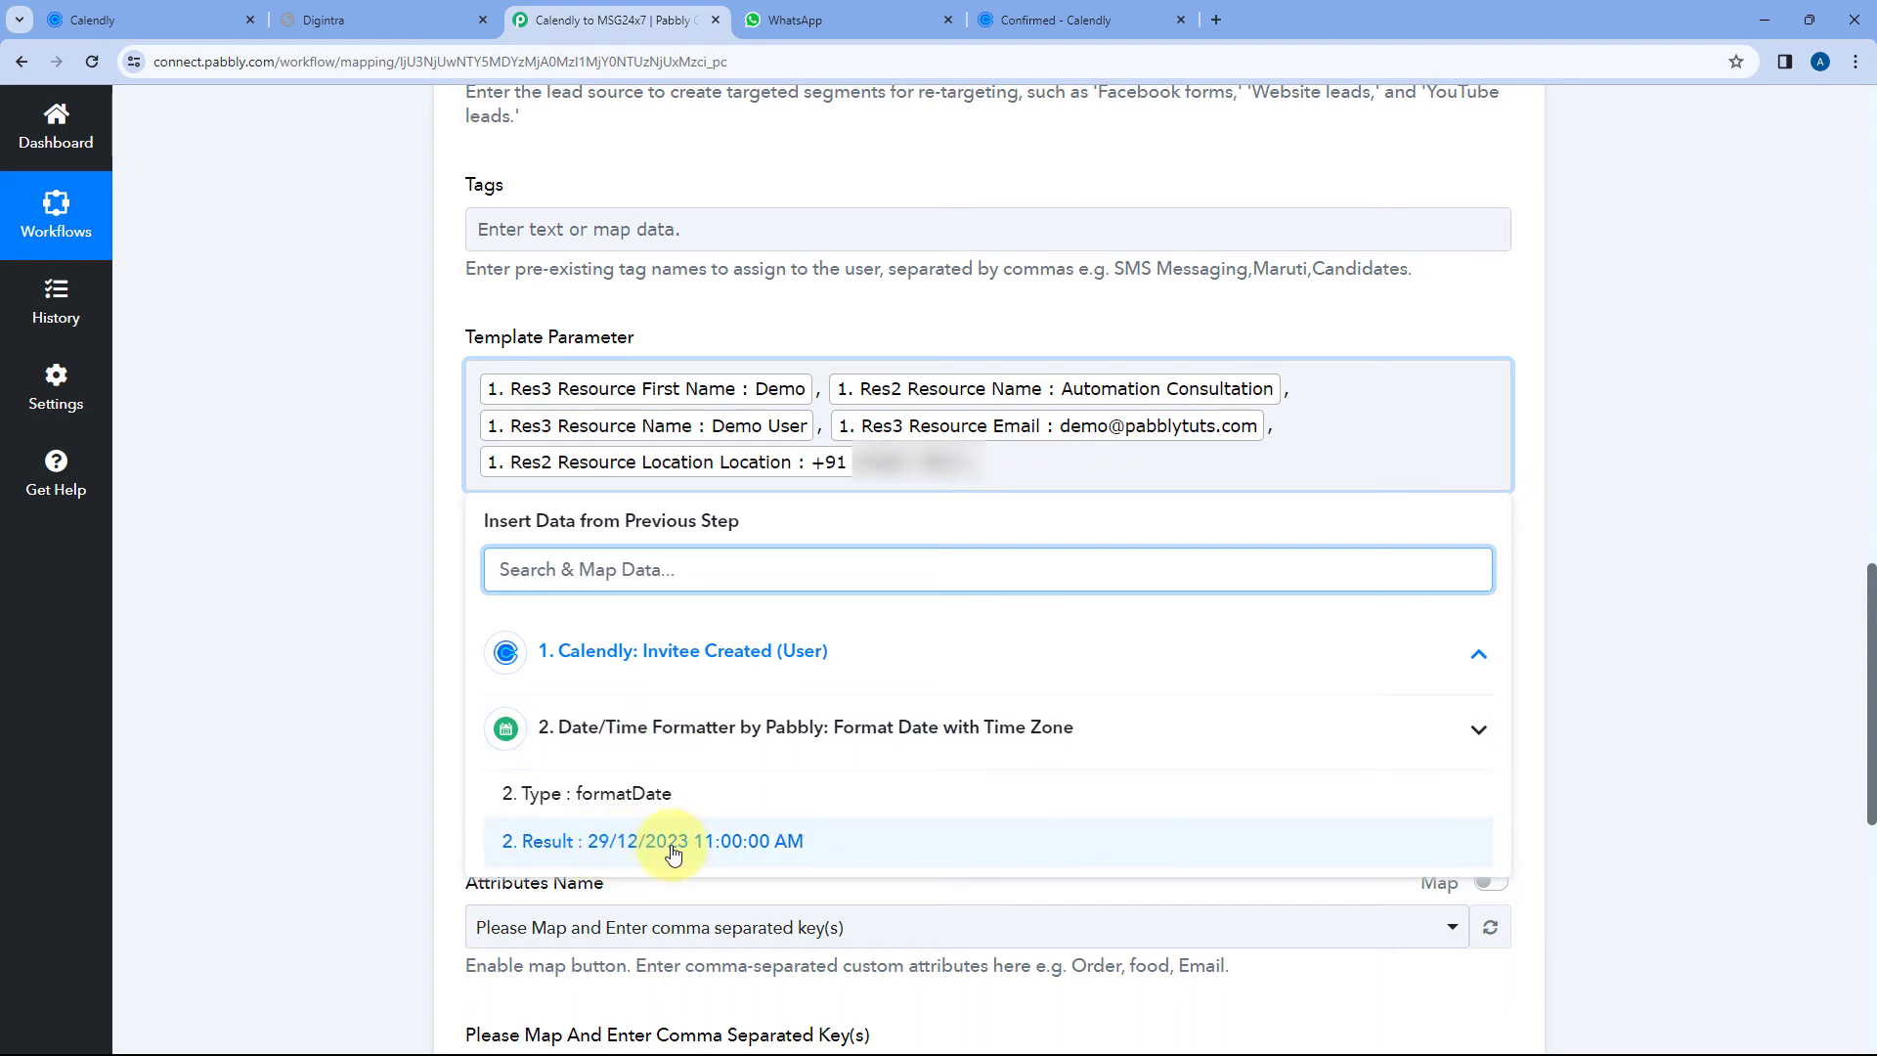
click(644, 842)
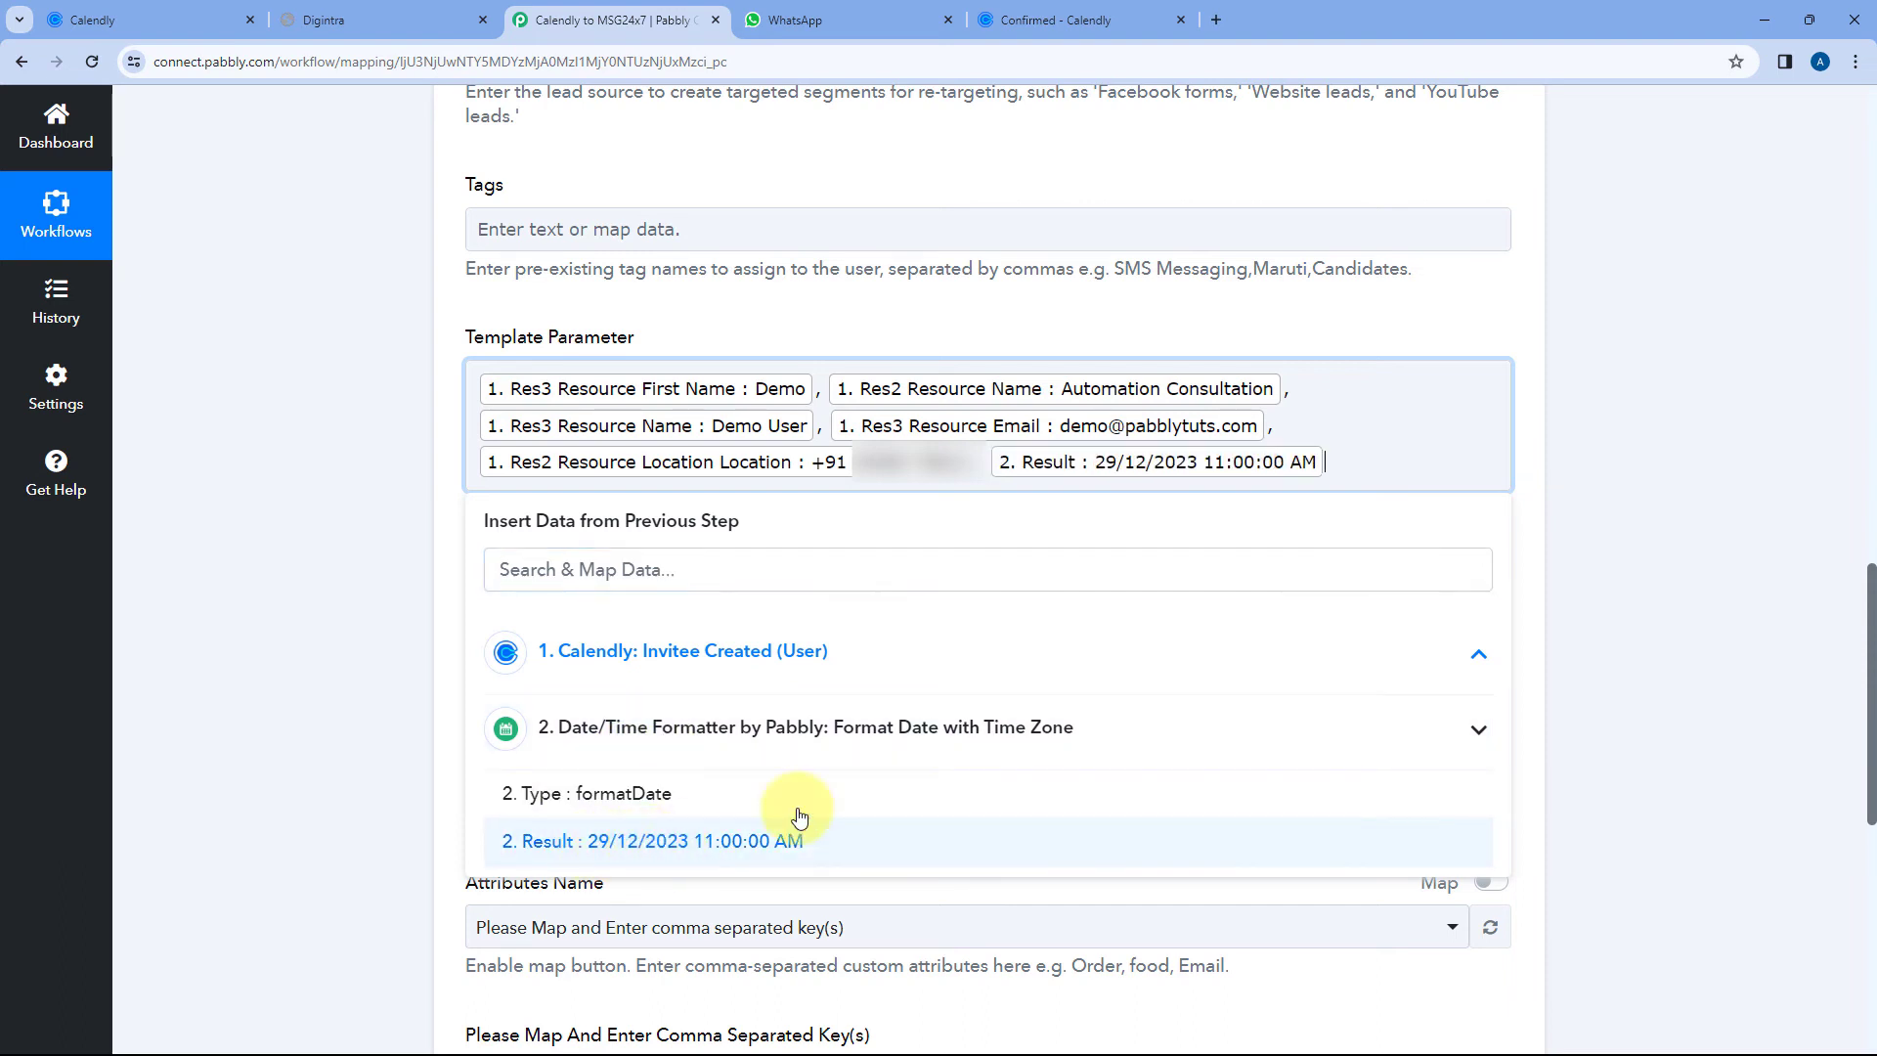
click(994, 325)
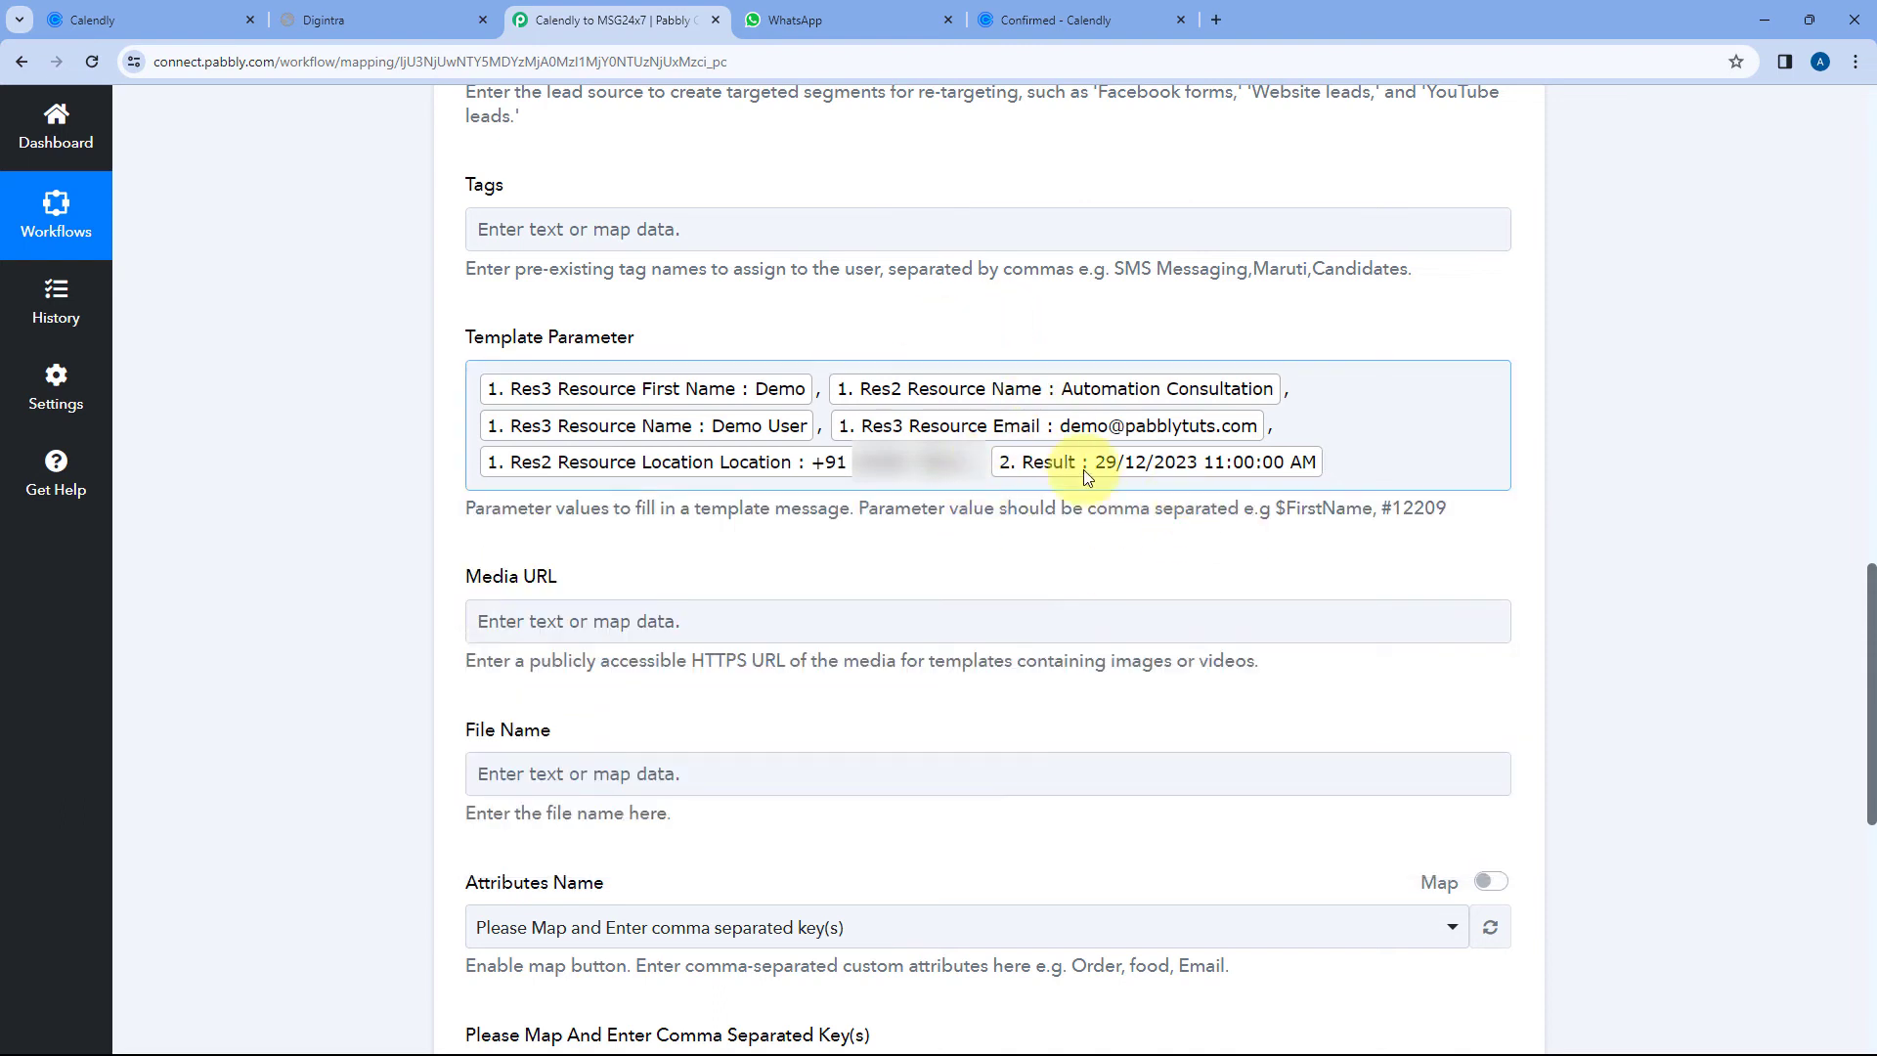
click(422, 8)
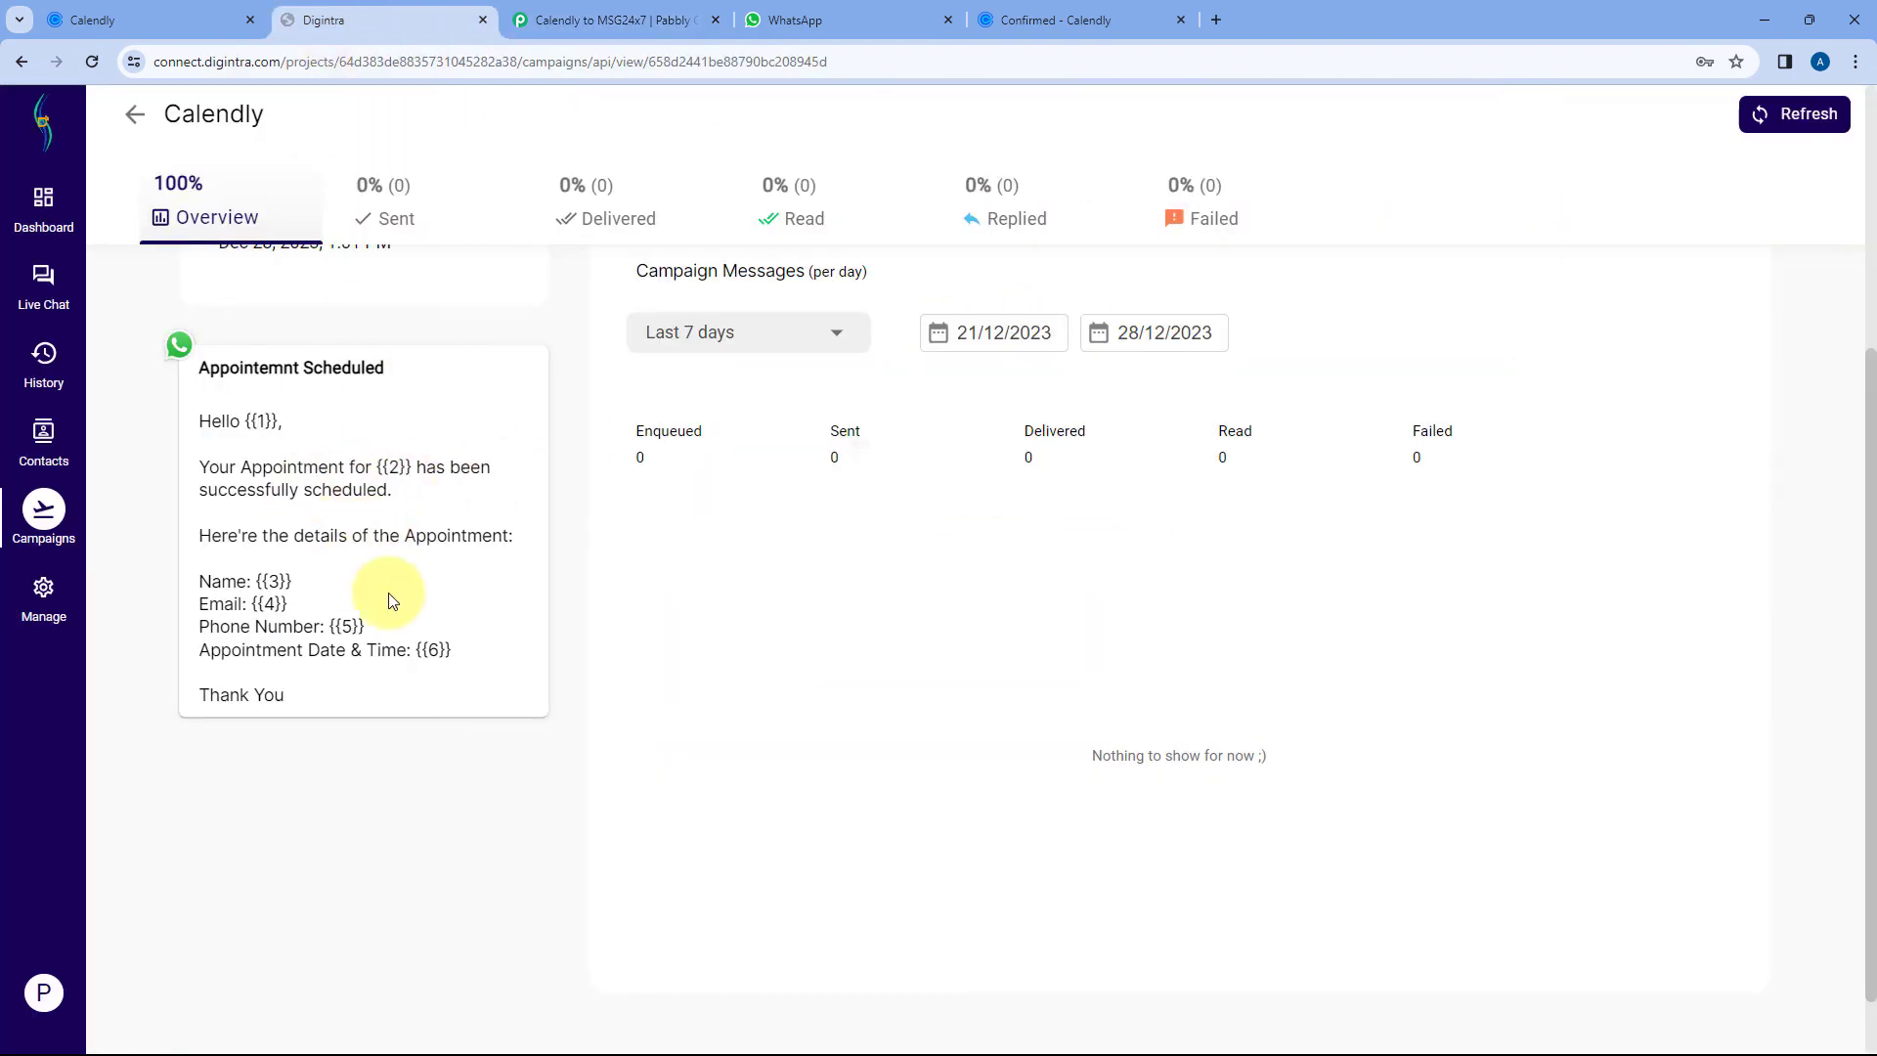
click(601, 18)
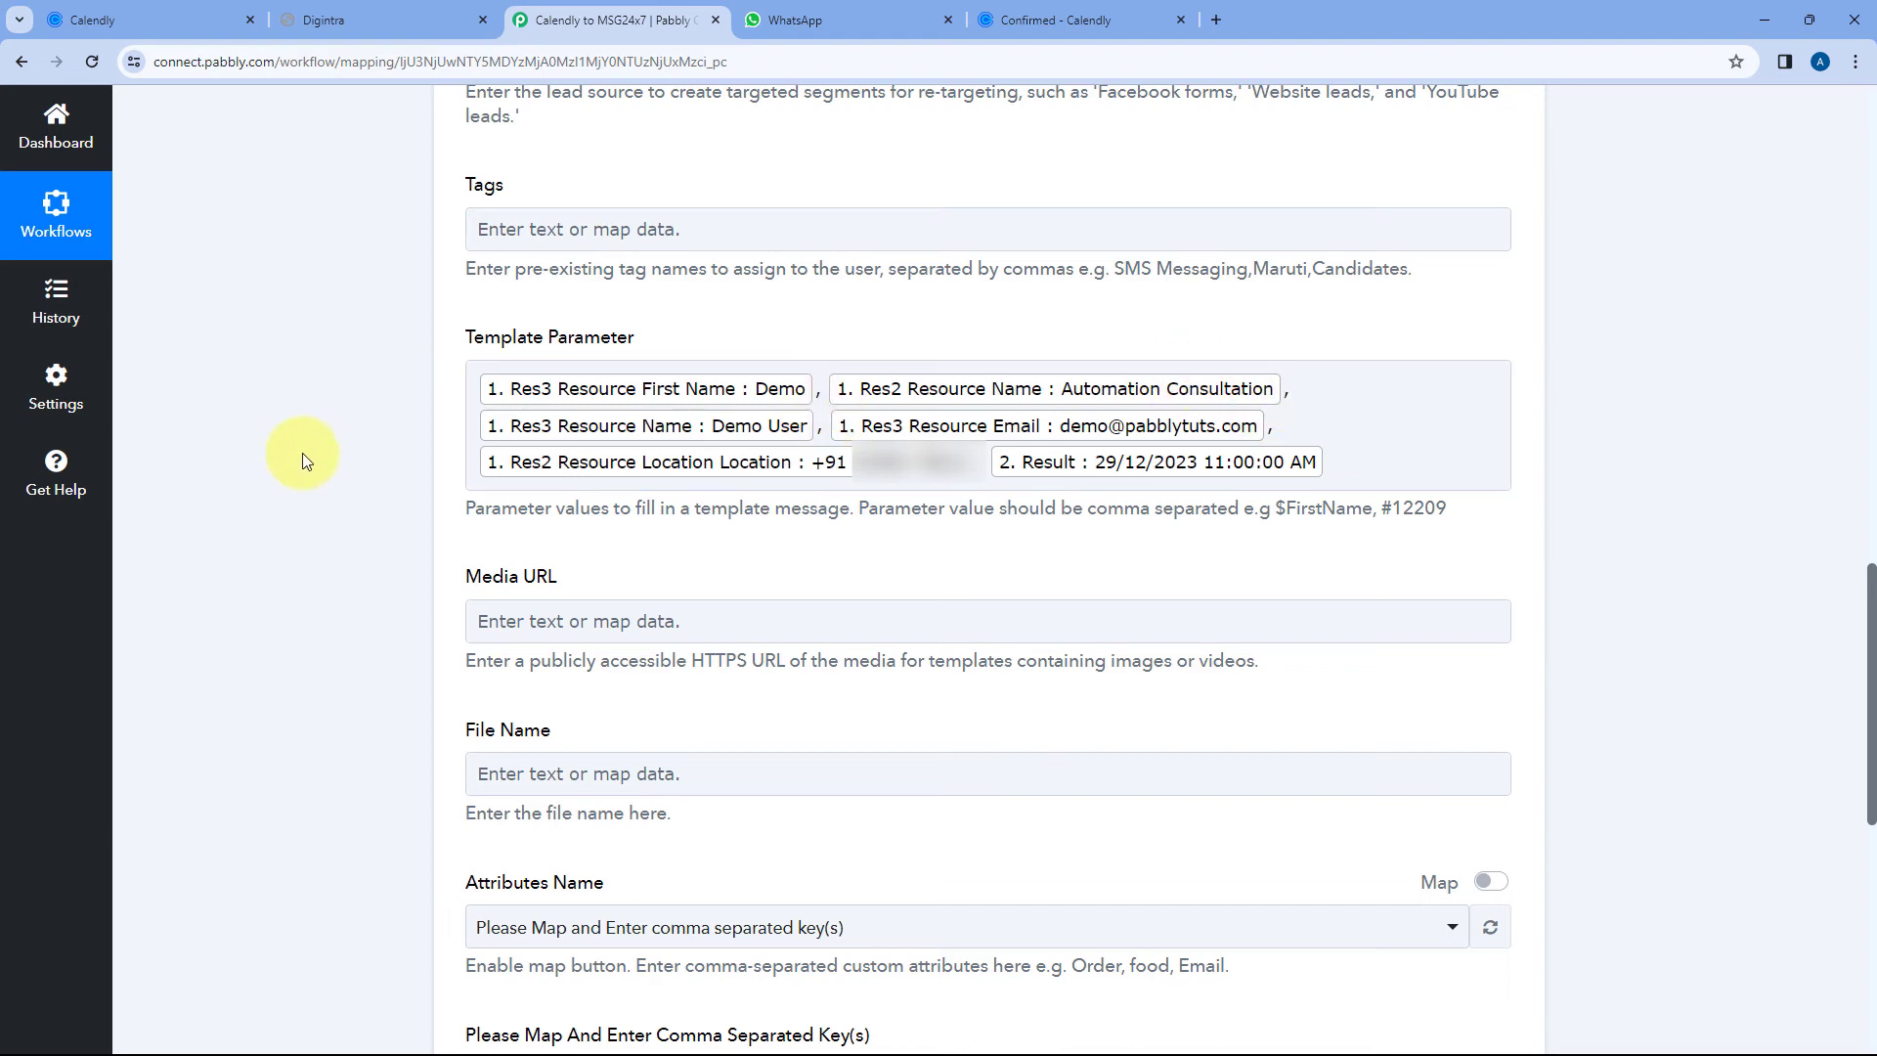
scroll(352, 428, down, 5)
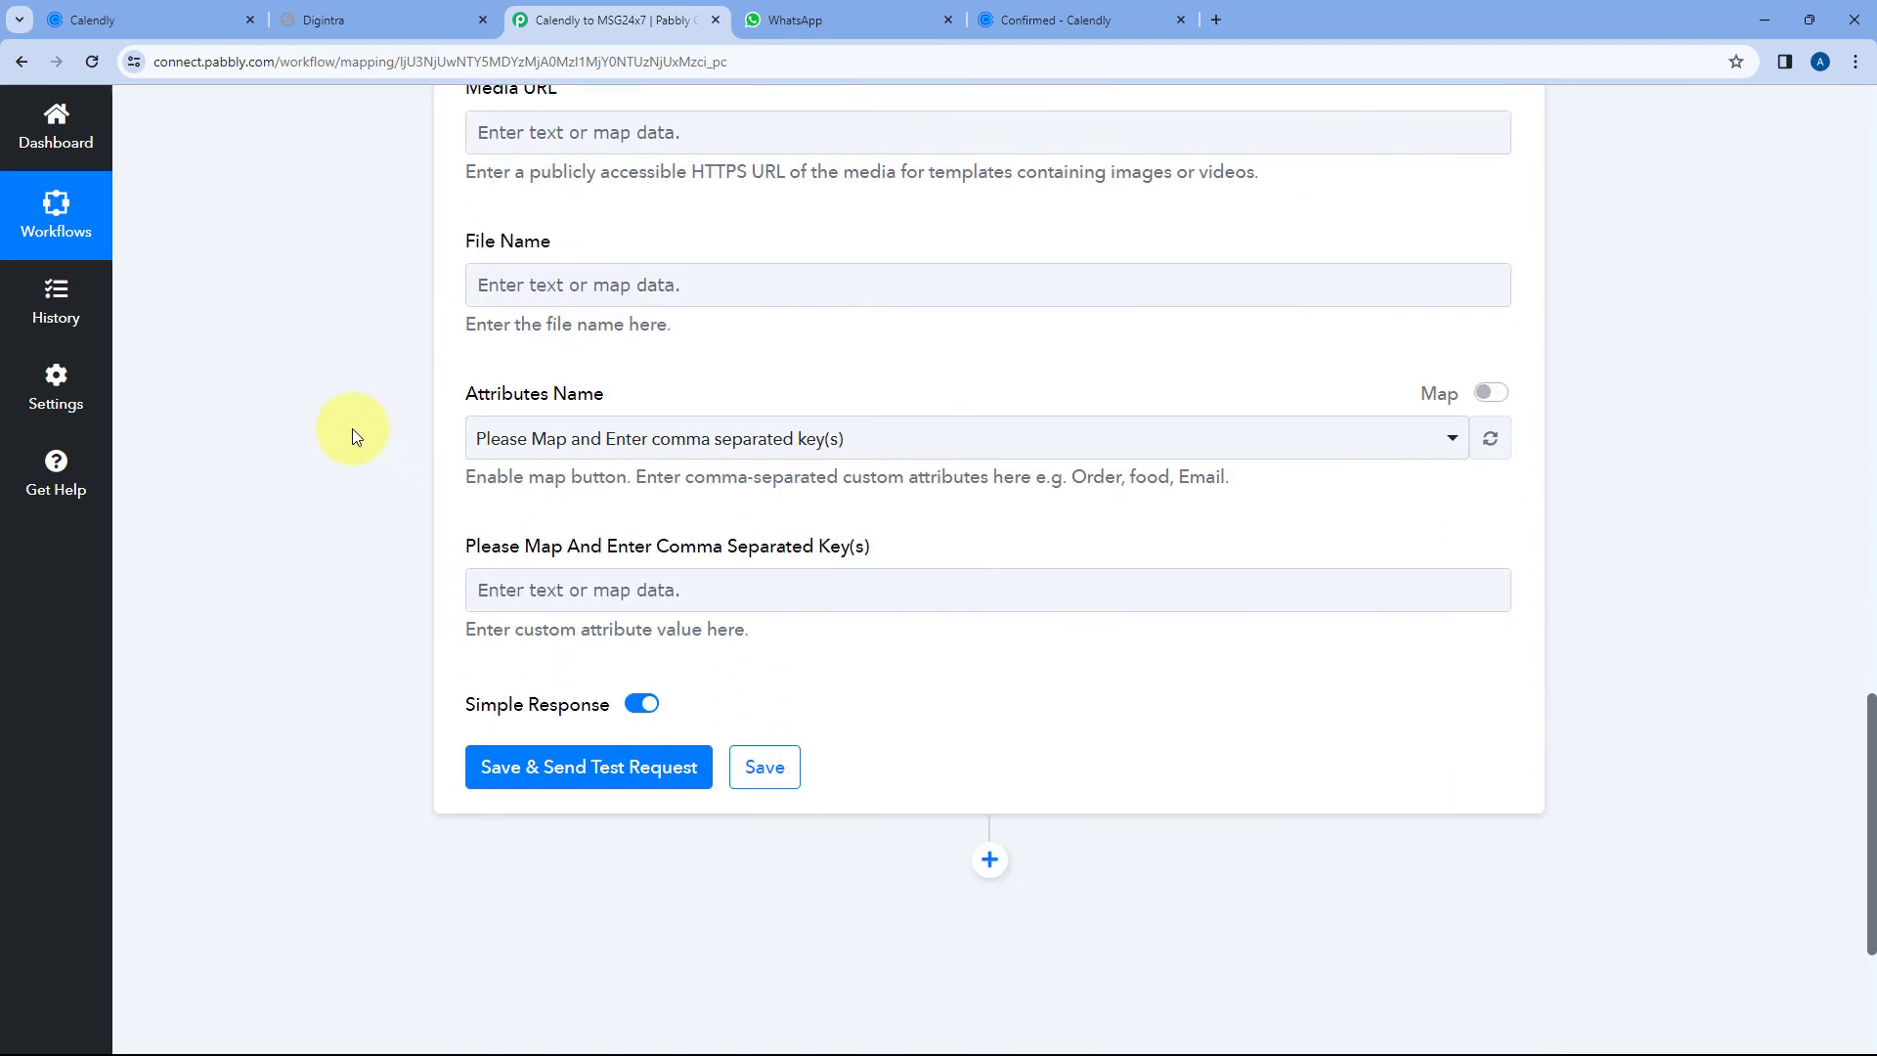
scroll(352, 428, up, 1)
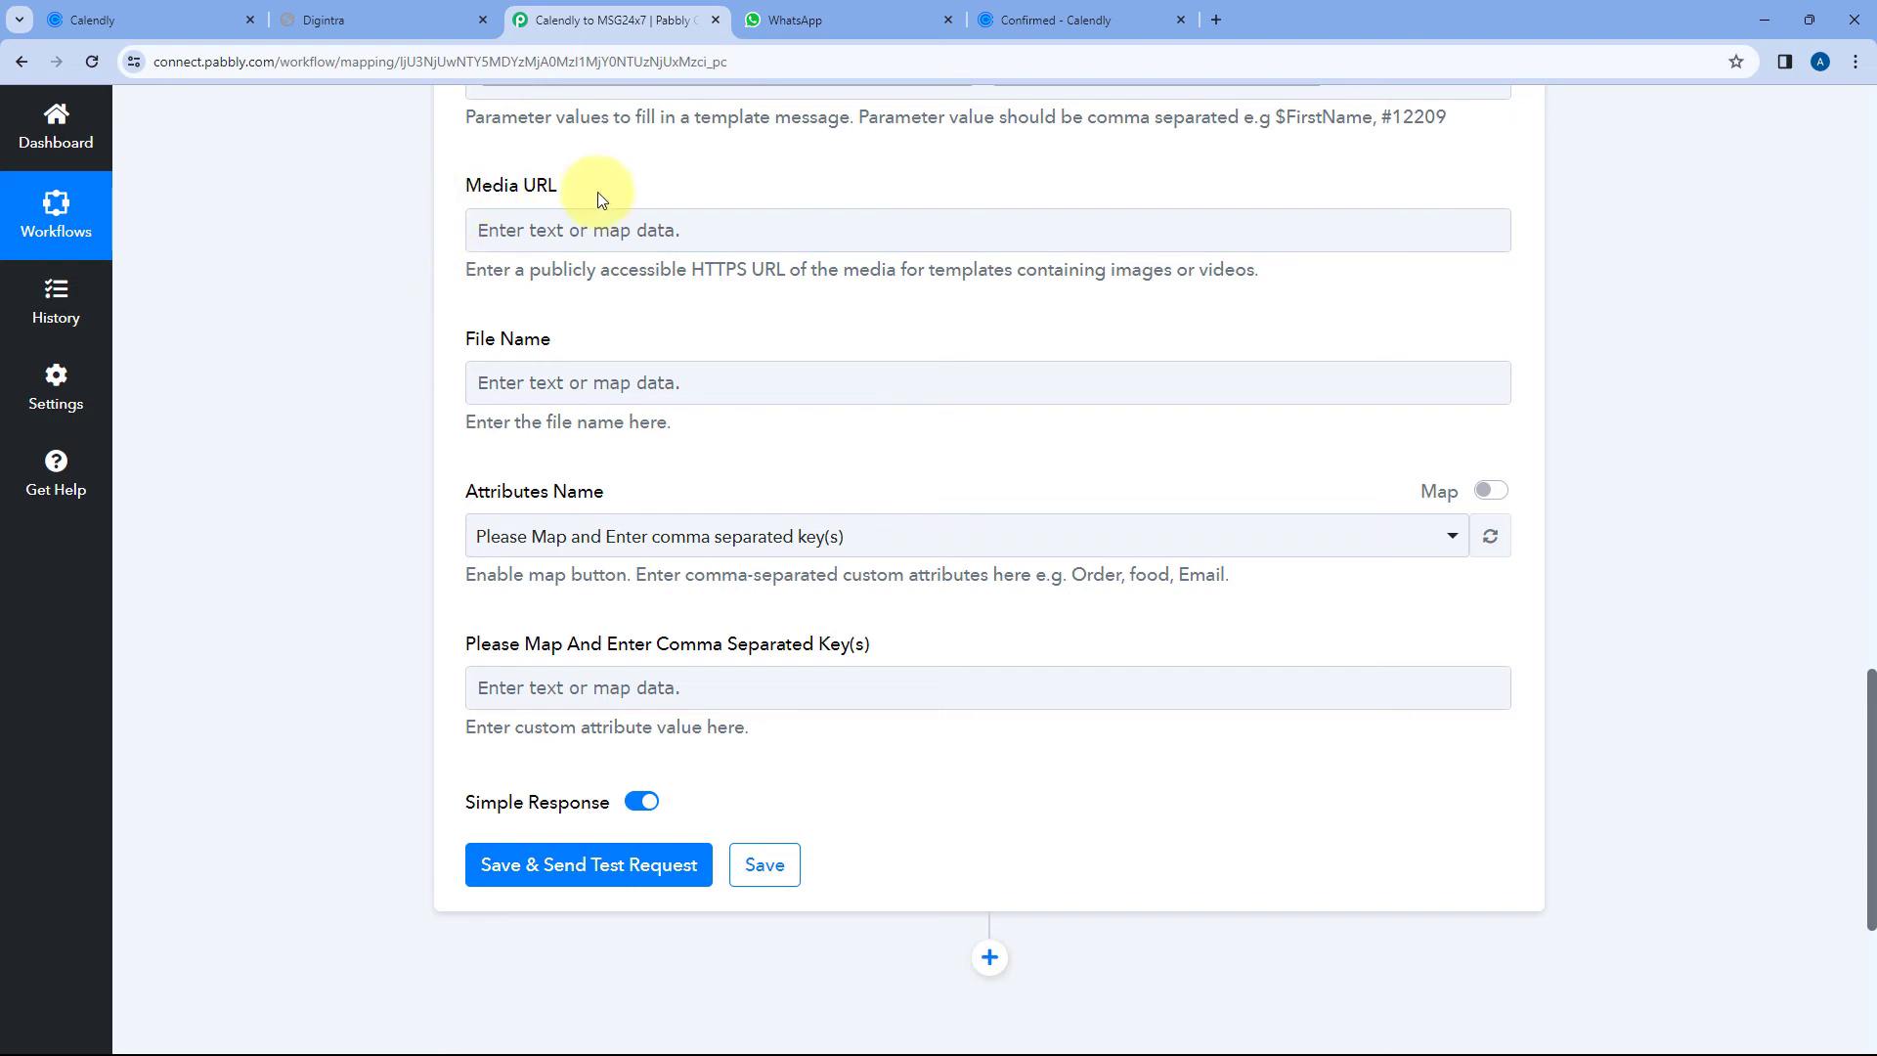
click(389, 8)
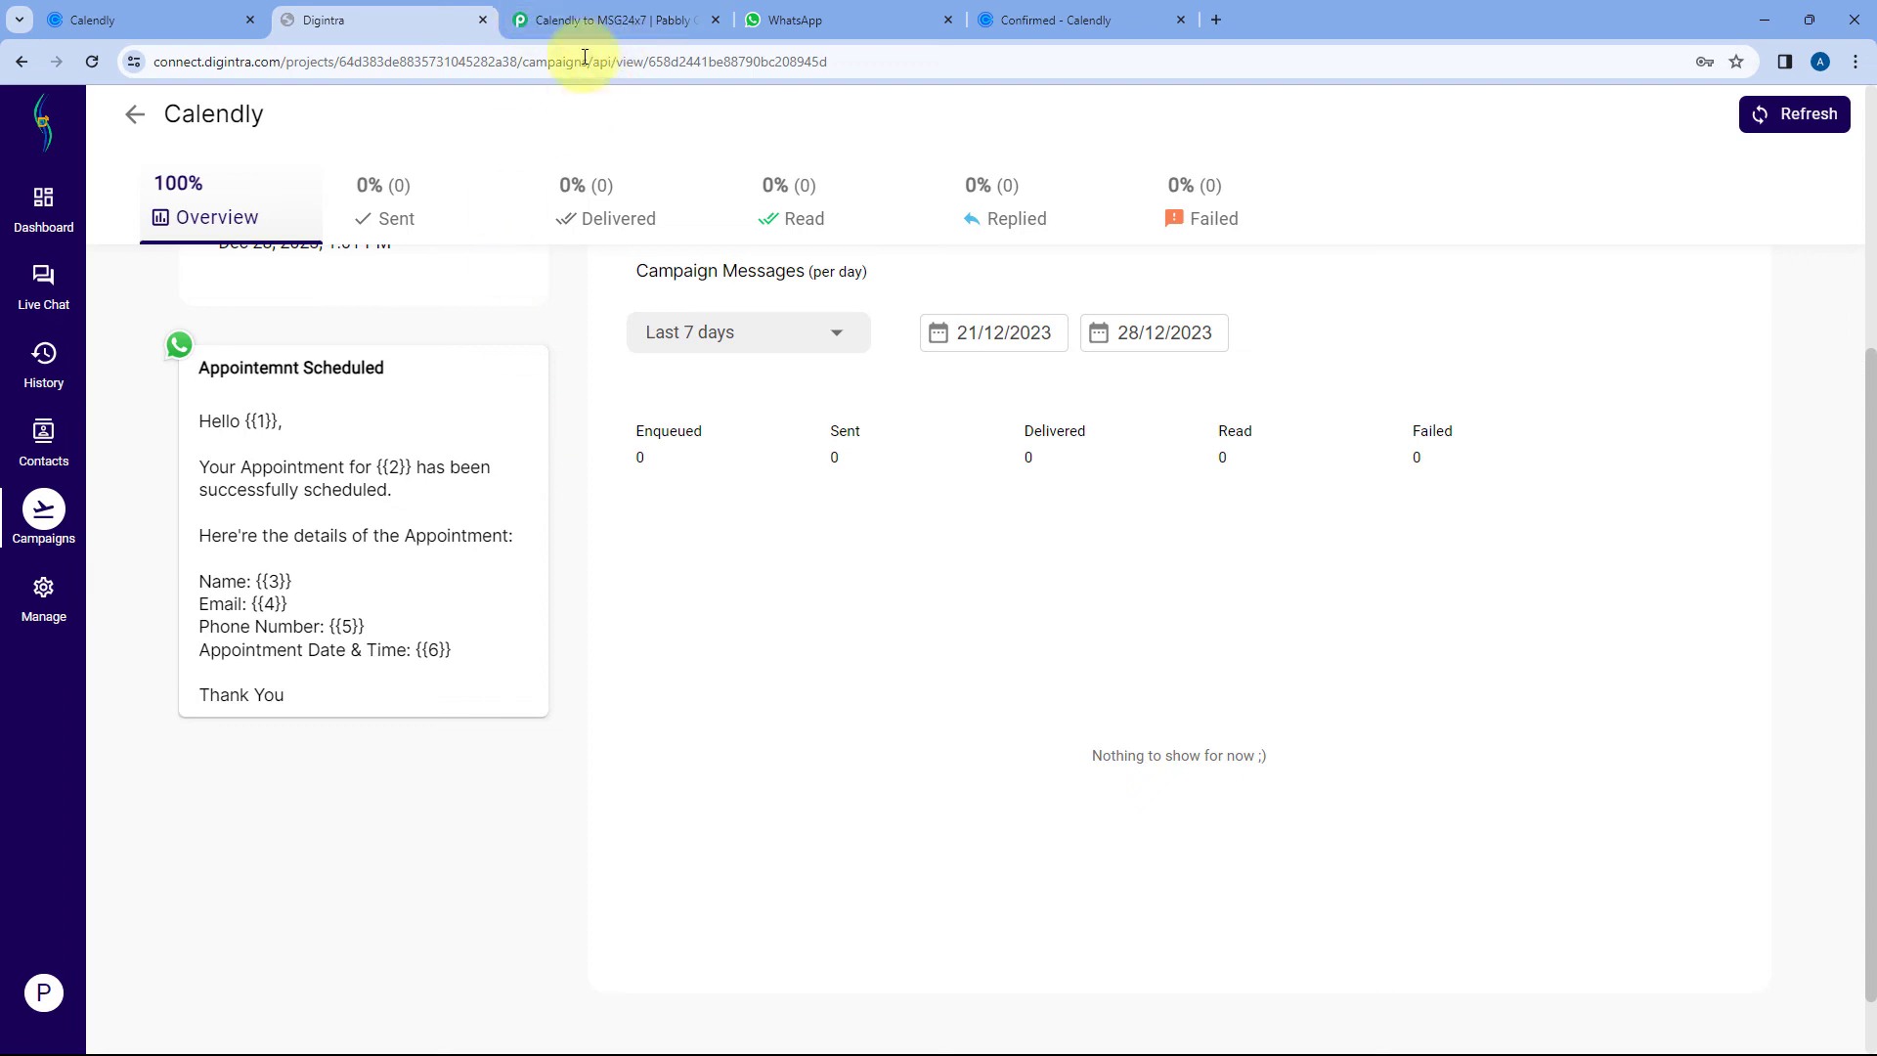
click(611, 17)
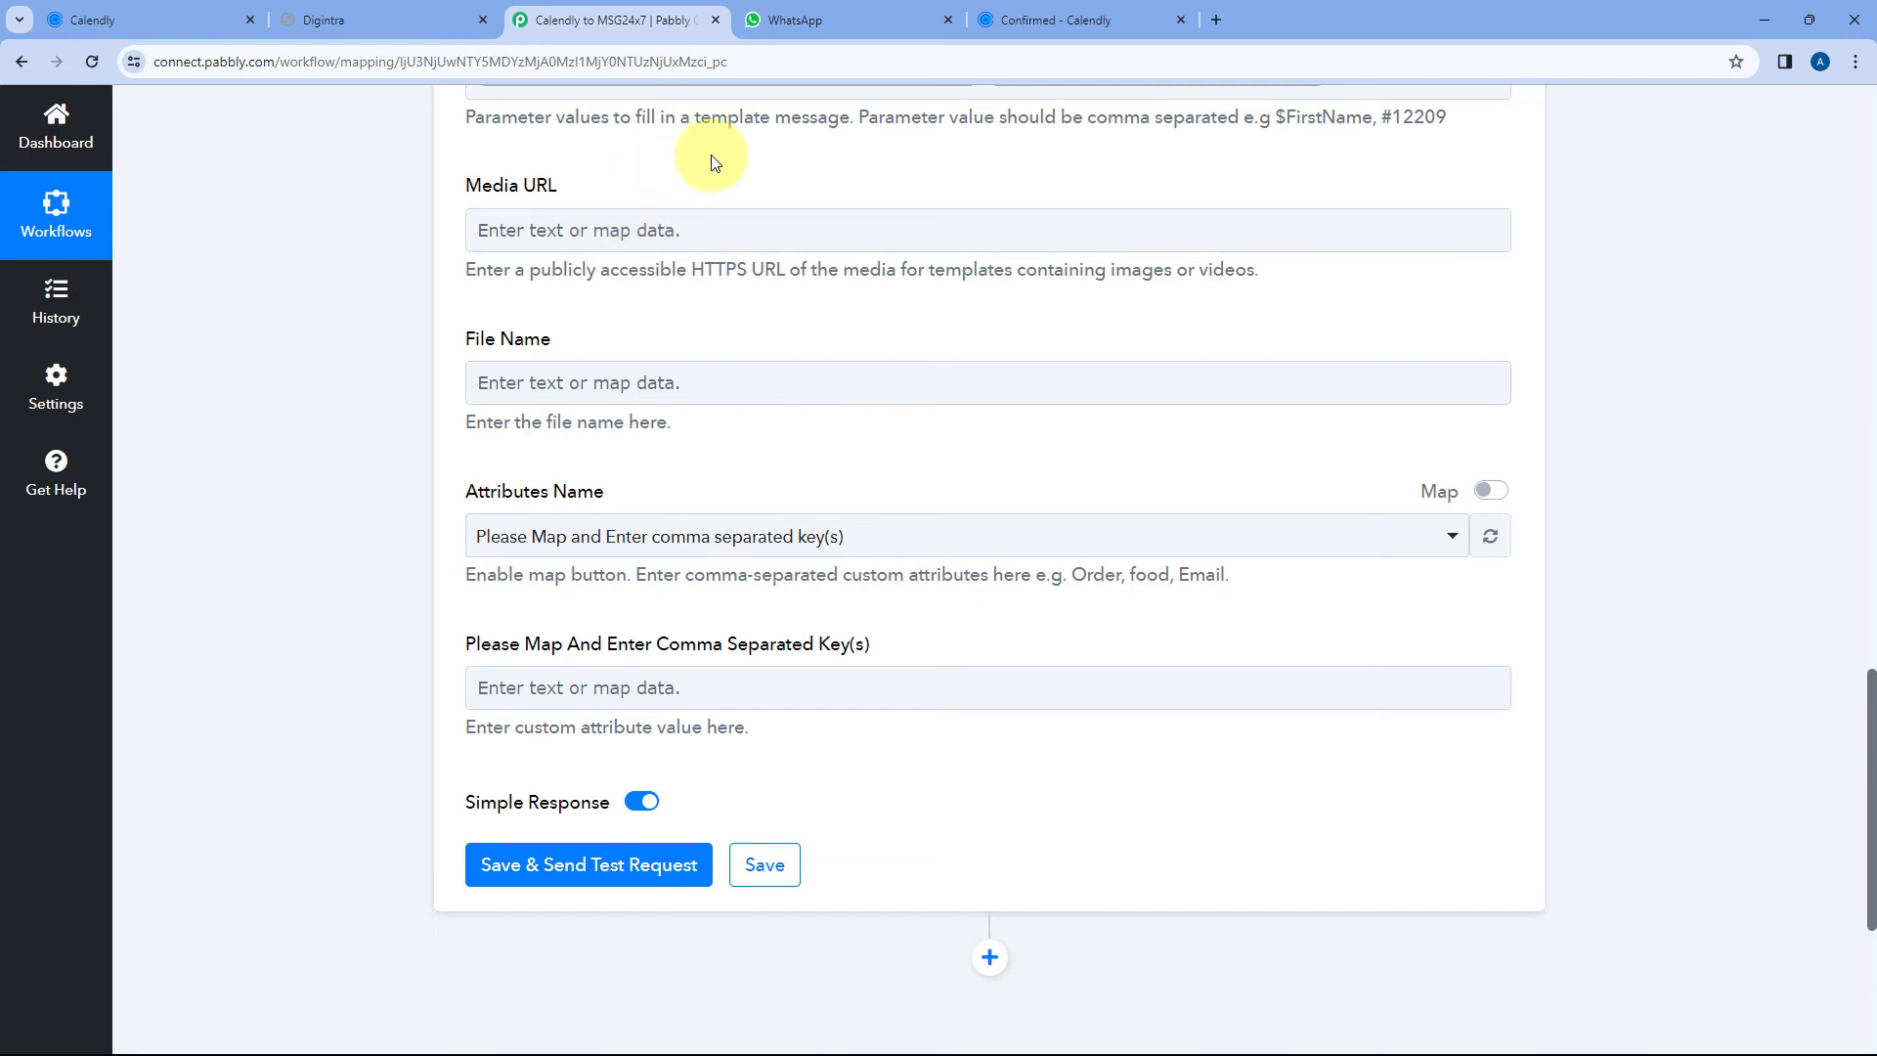
click(598, 217)
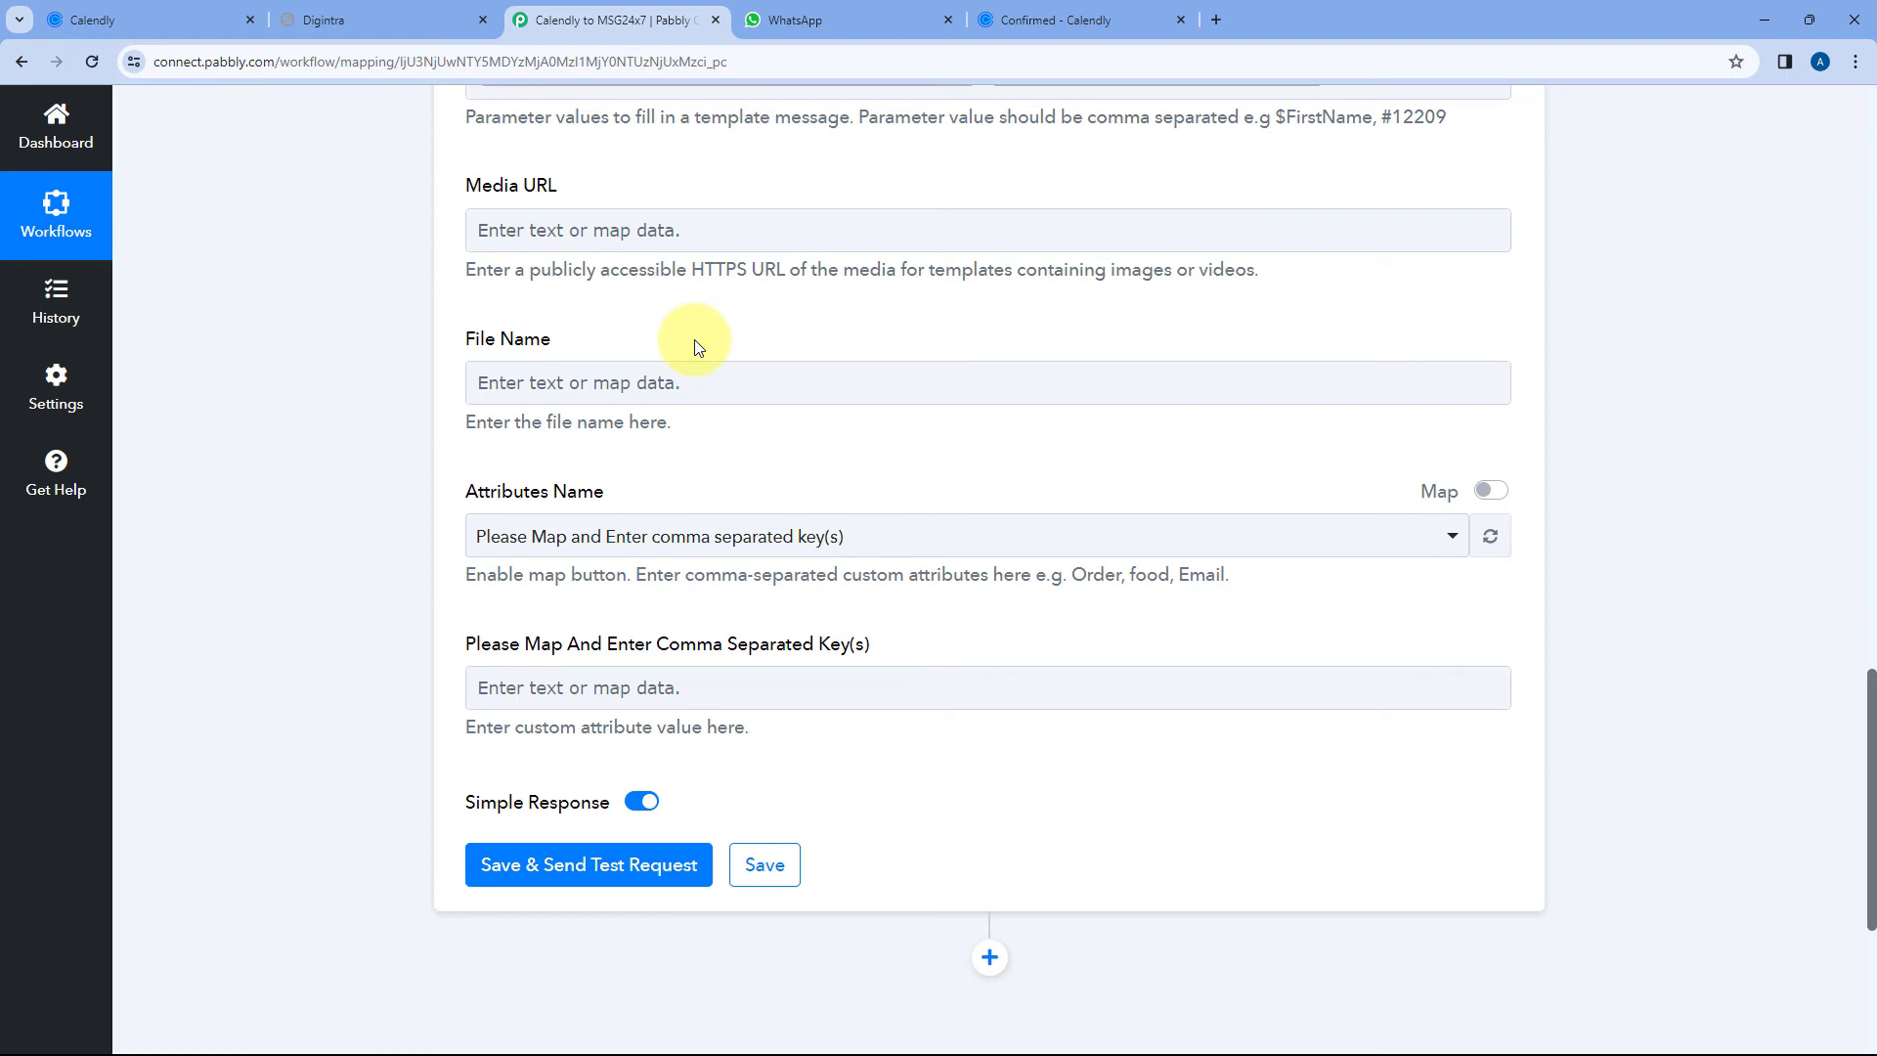
click(361, 19)
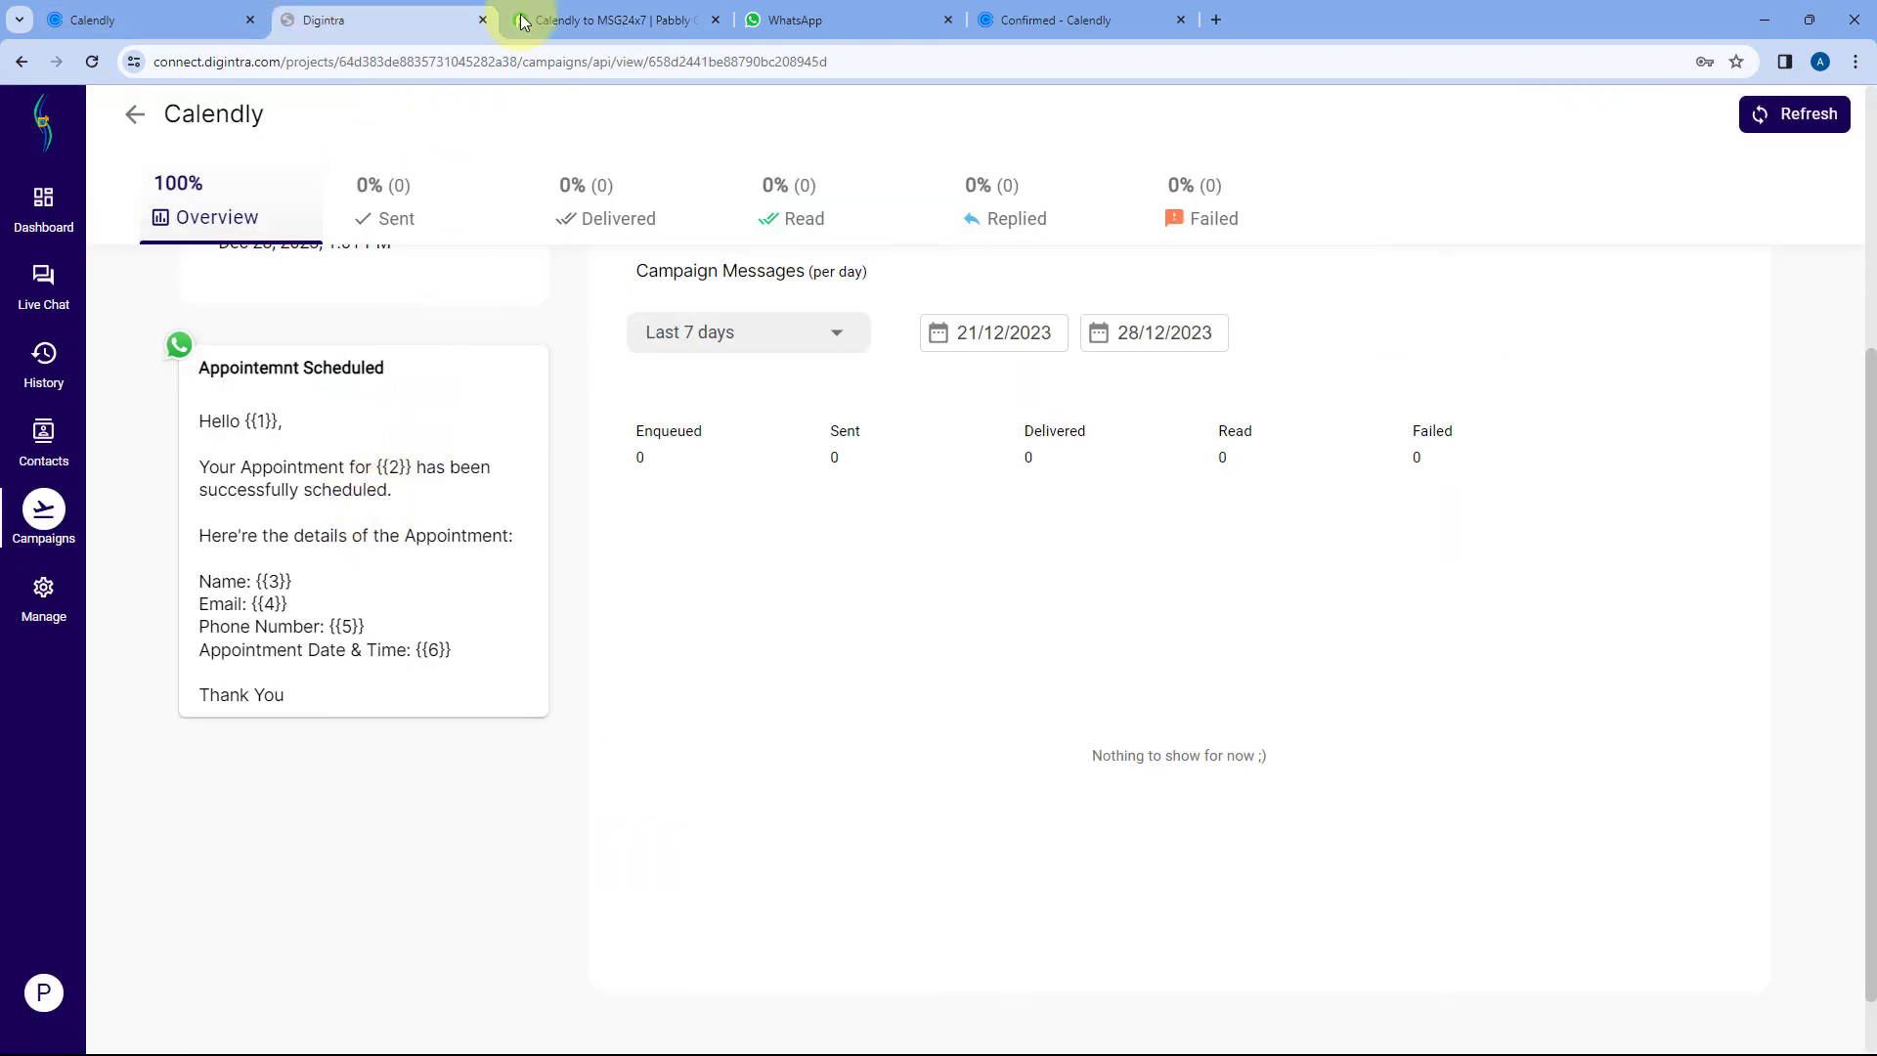
click(625, 19)
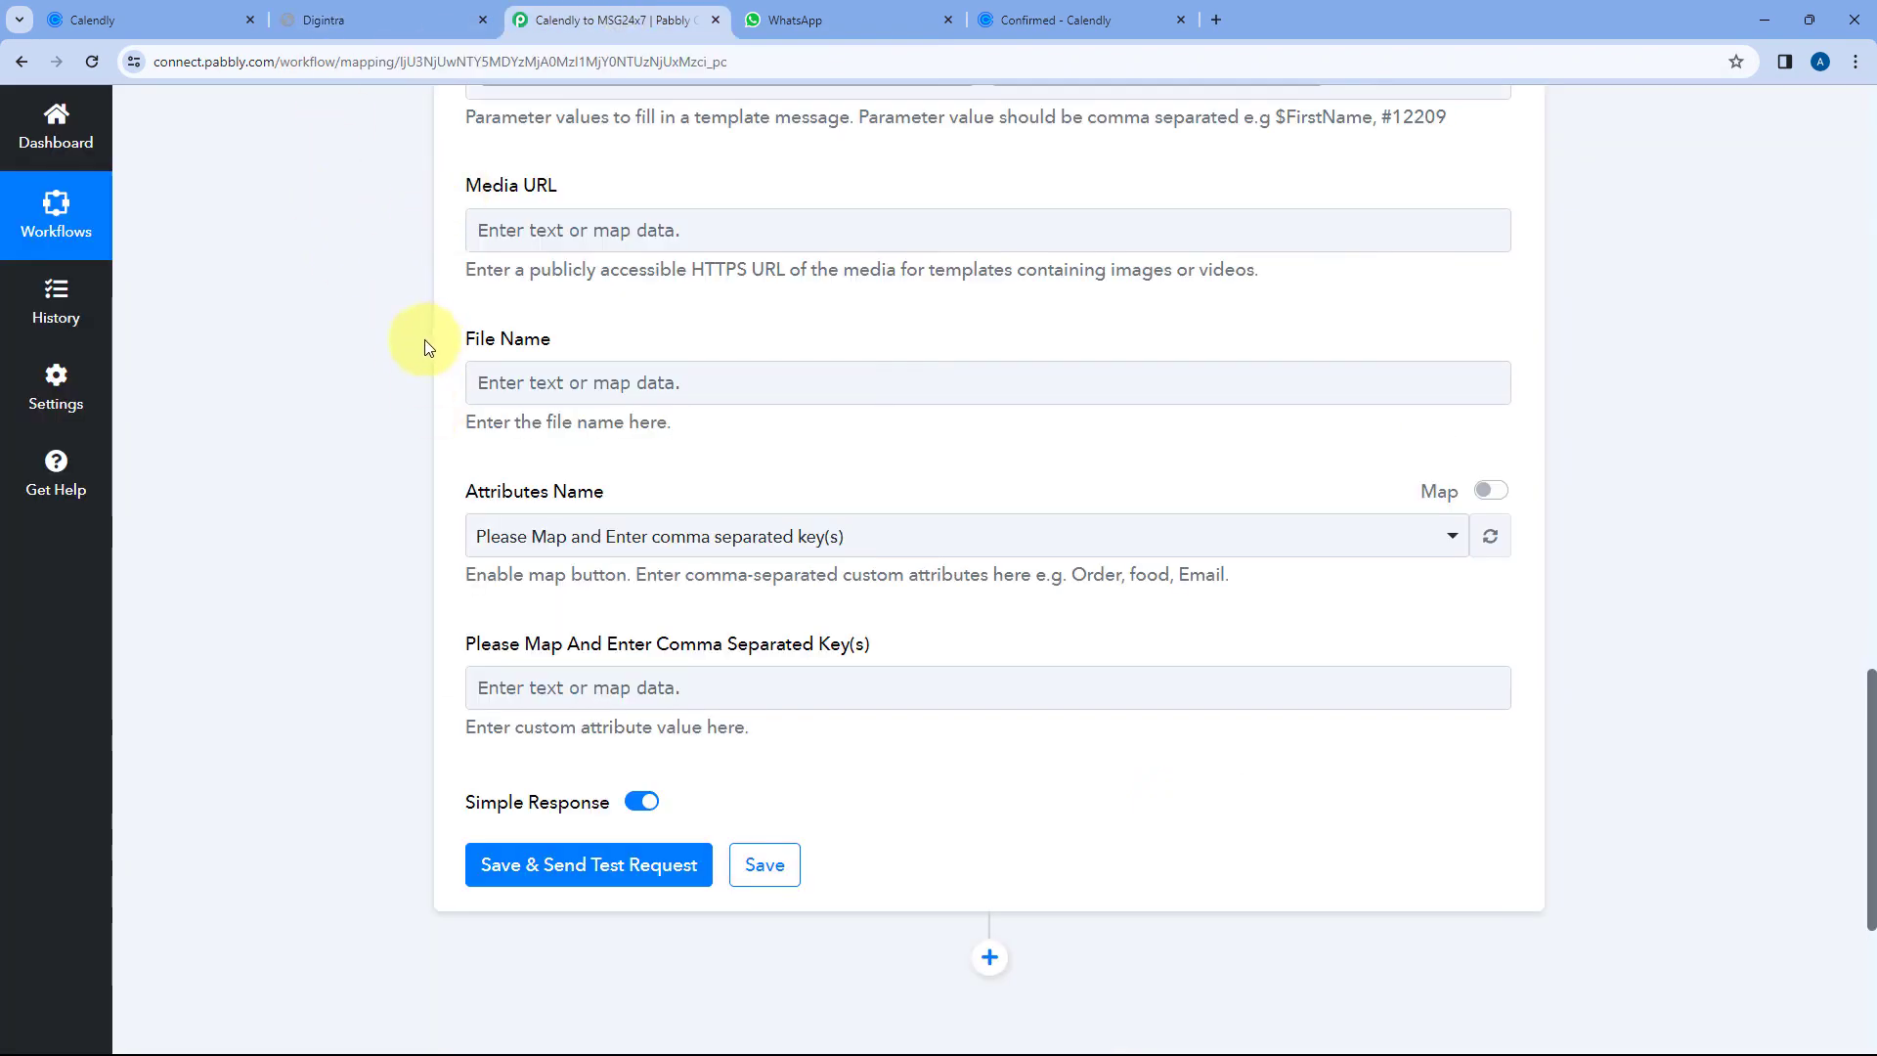
scroll(419, 436, down, 1)
click(361, 20)
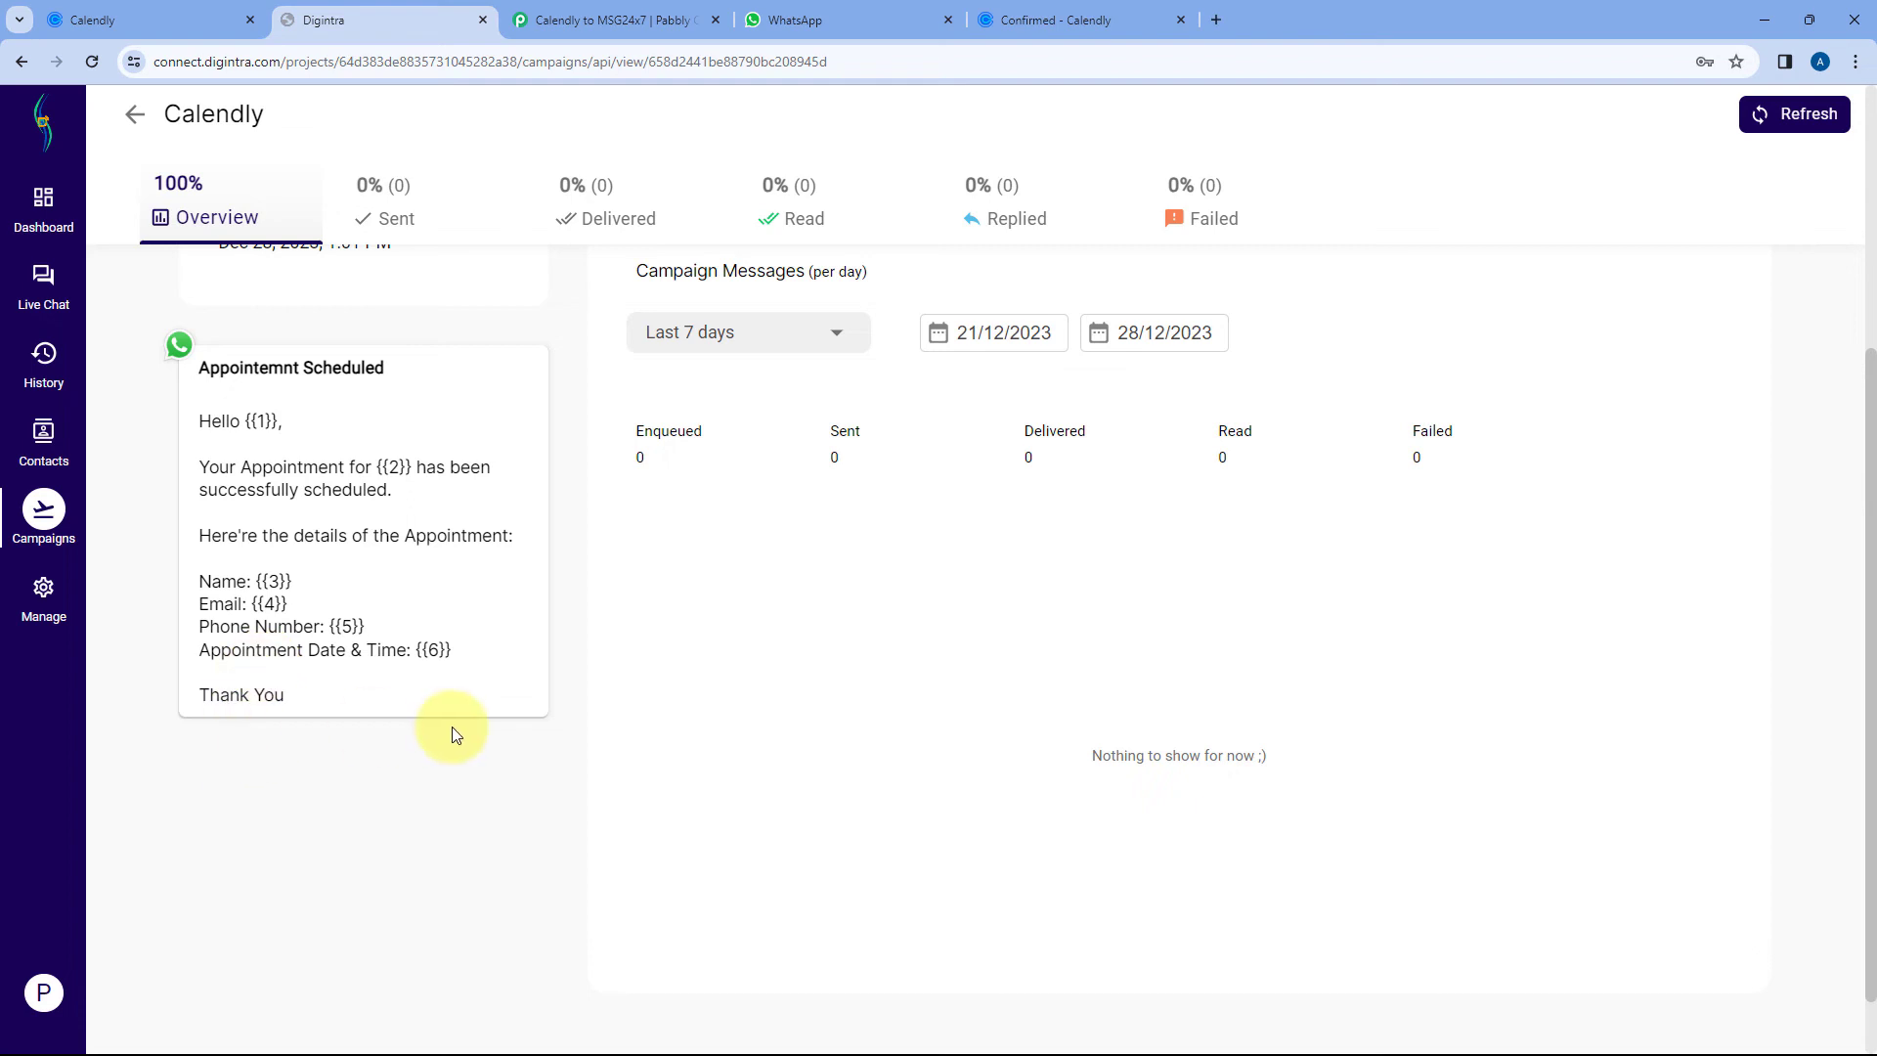
click(648, 17)
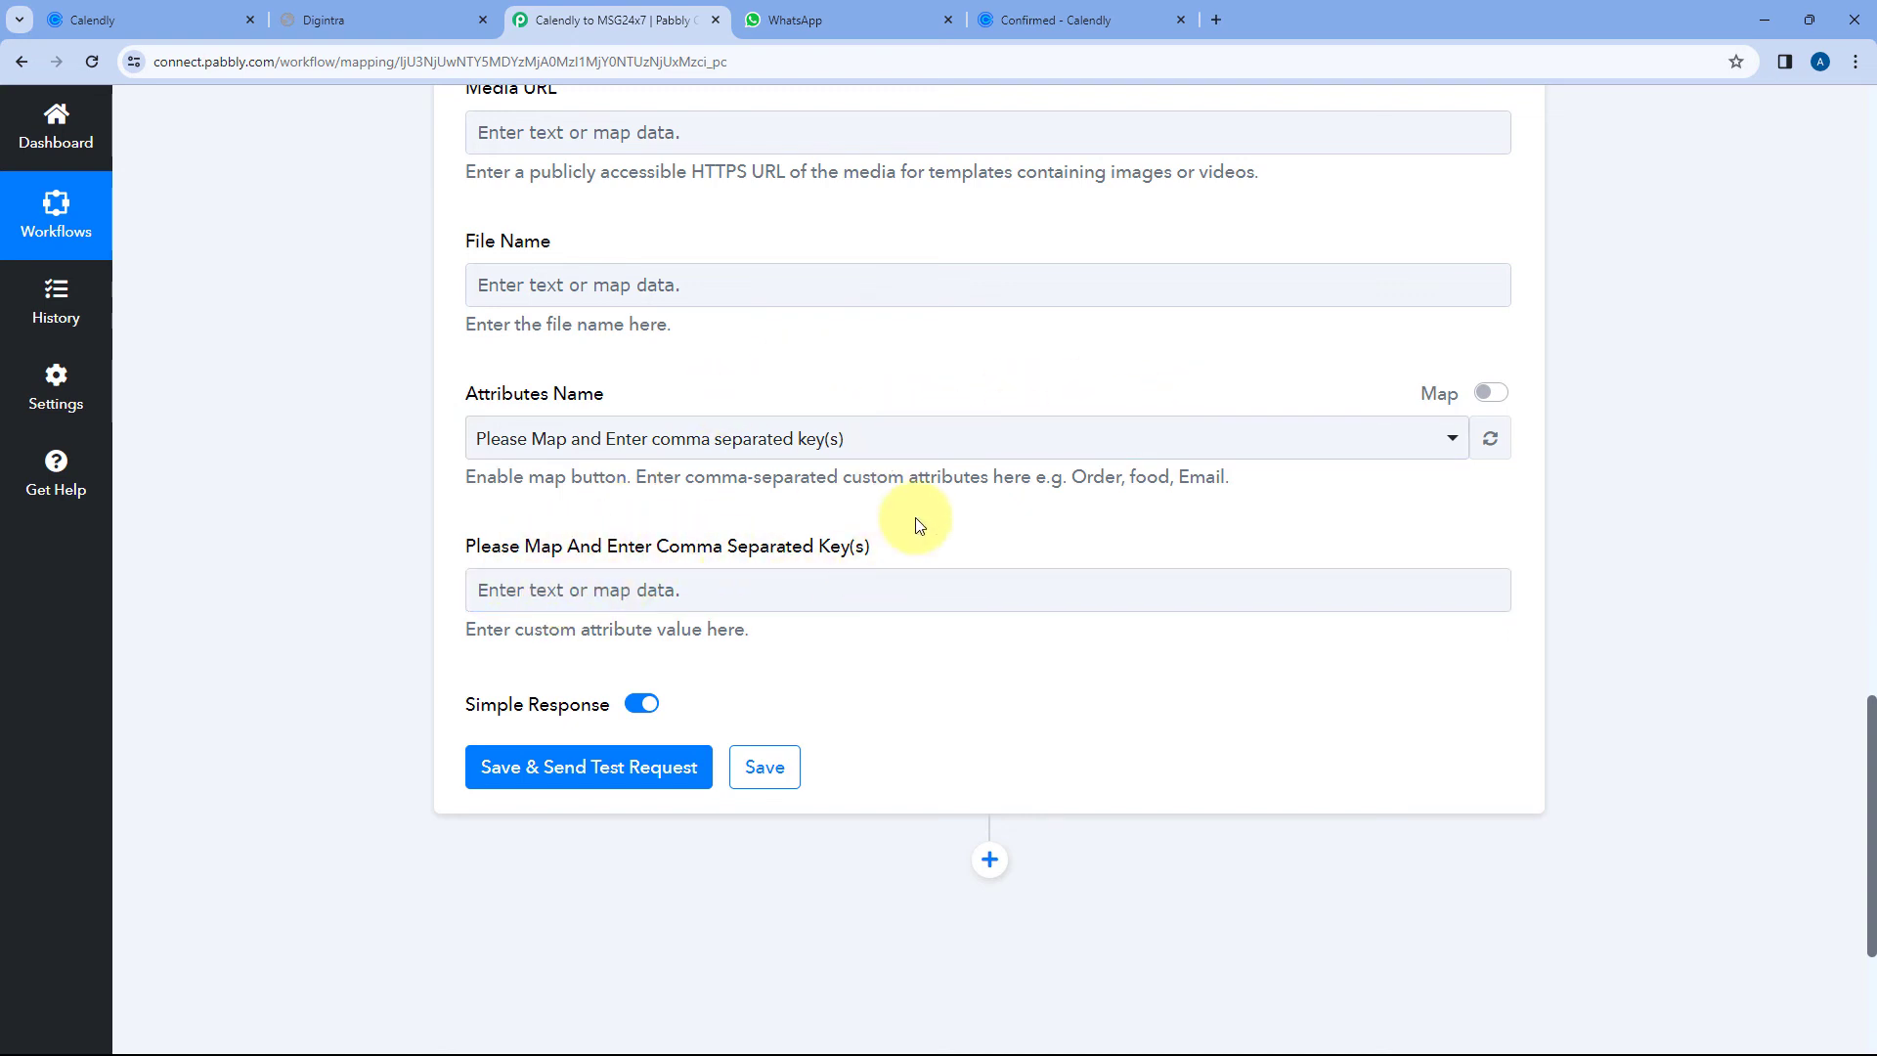
click(391, 21)
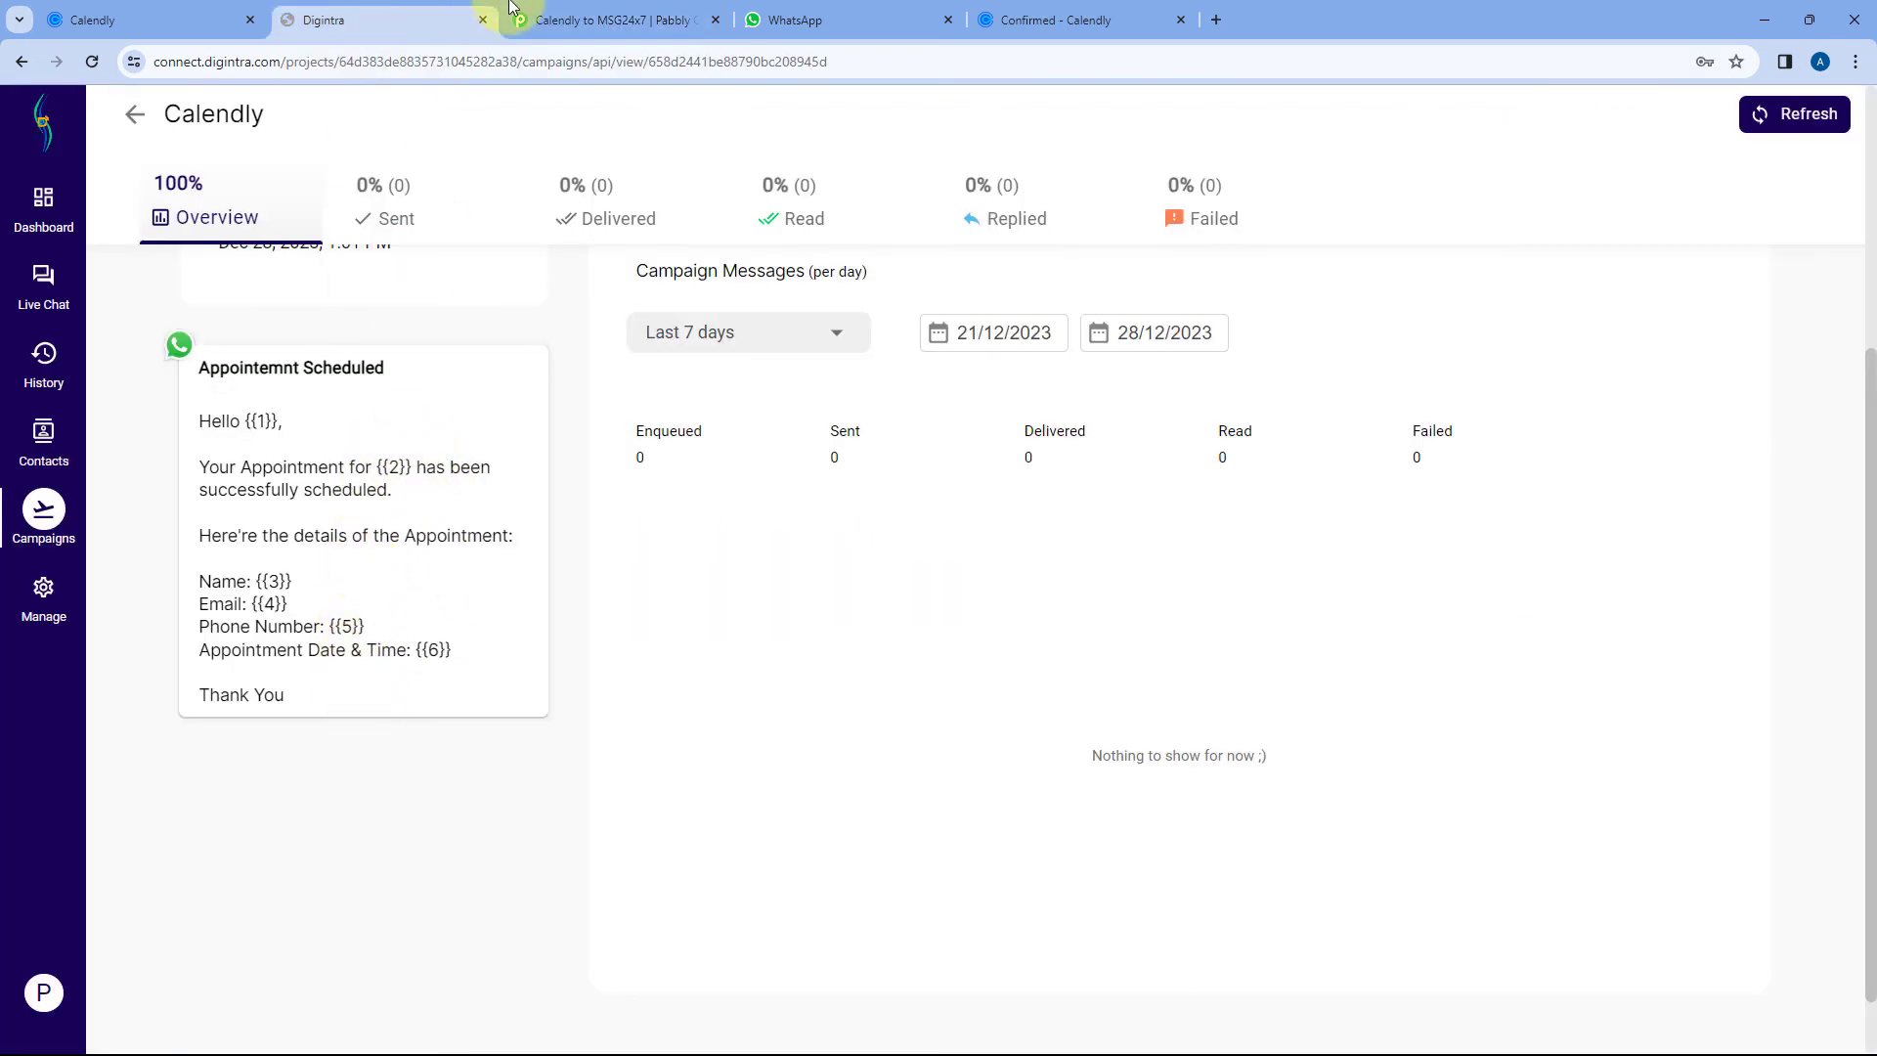
click(572, 20)
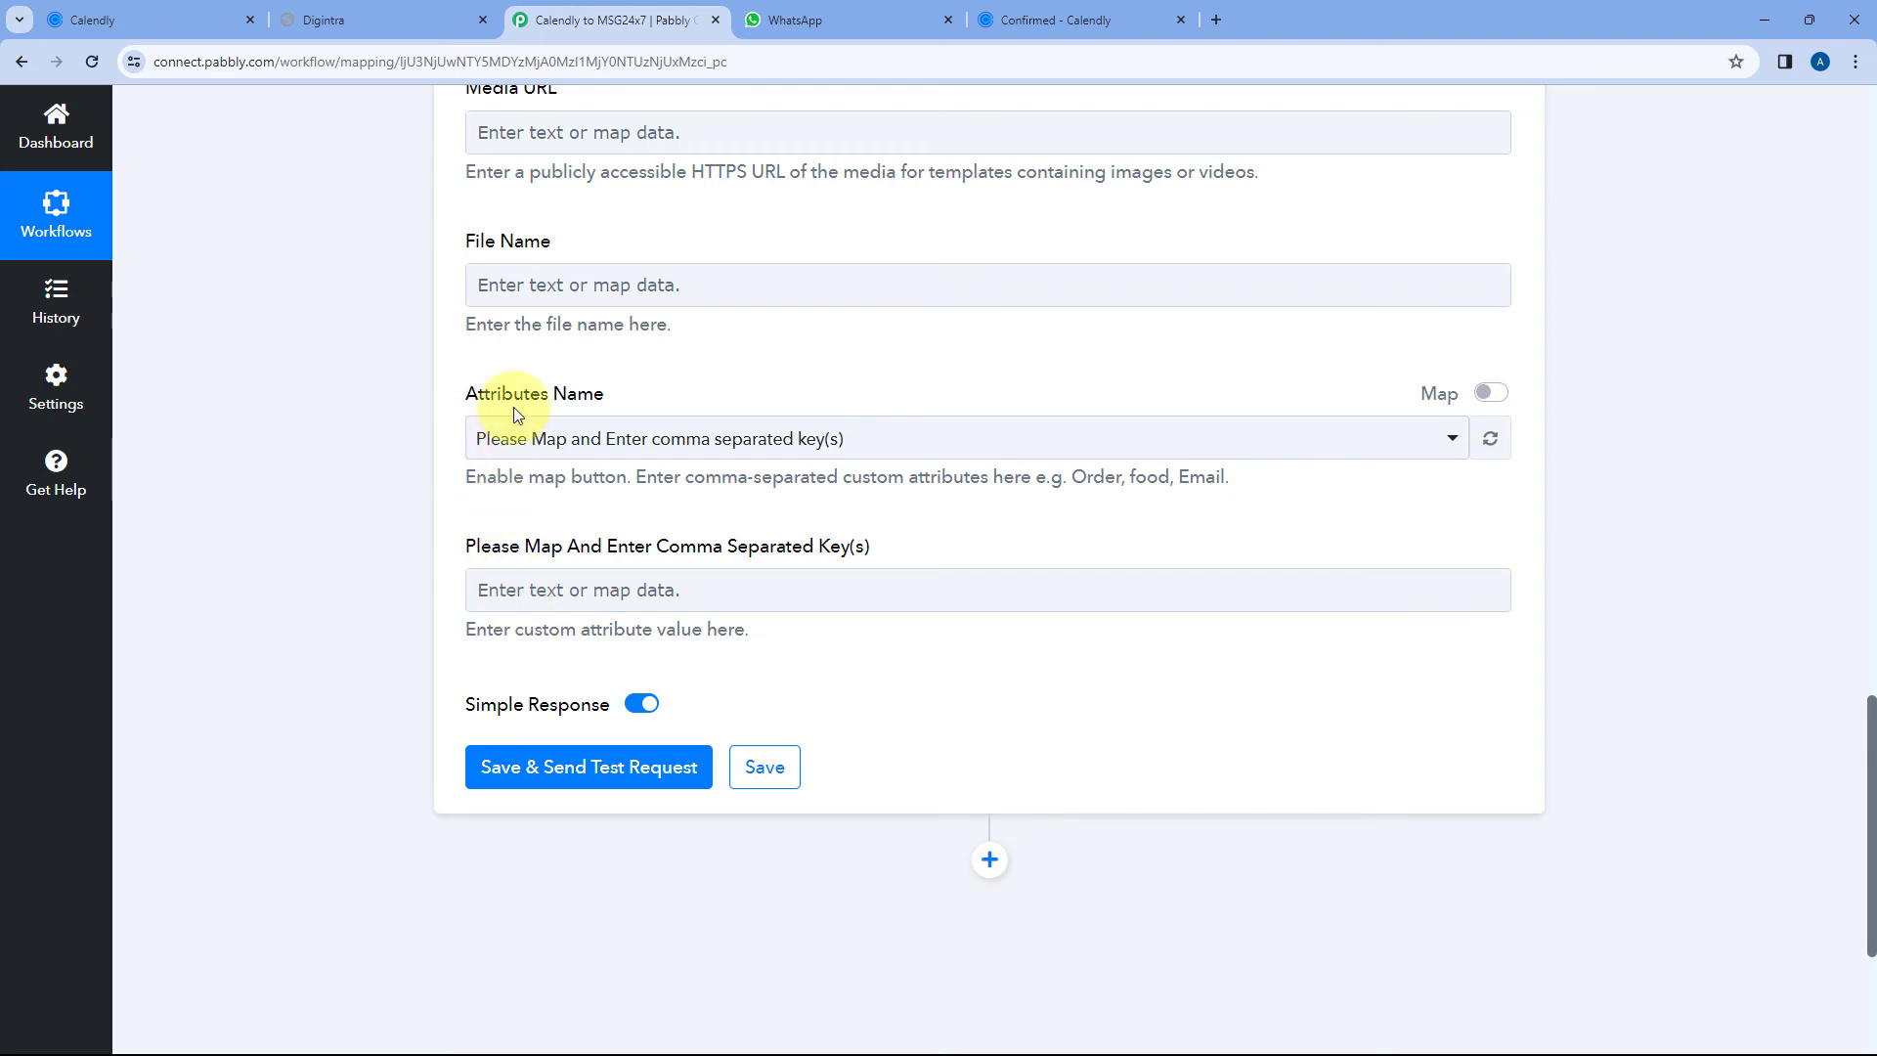
- Save and test the MSG24x7 action, then view Calendly's 11:00am December 29 booking confirmation
click(587, 771)
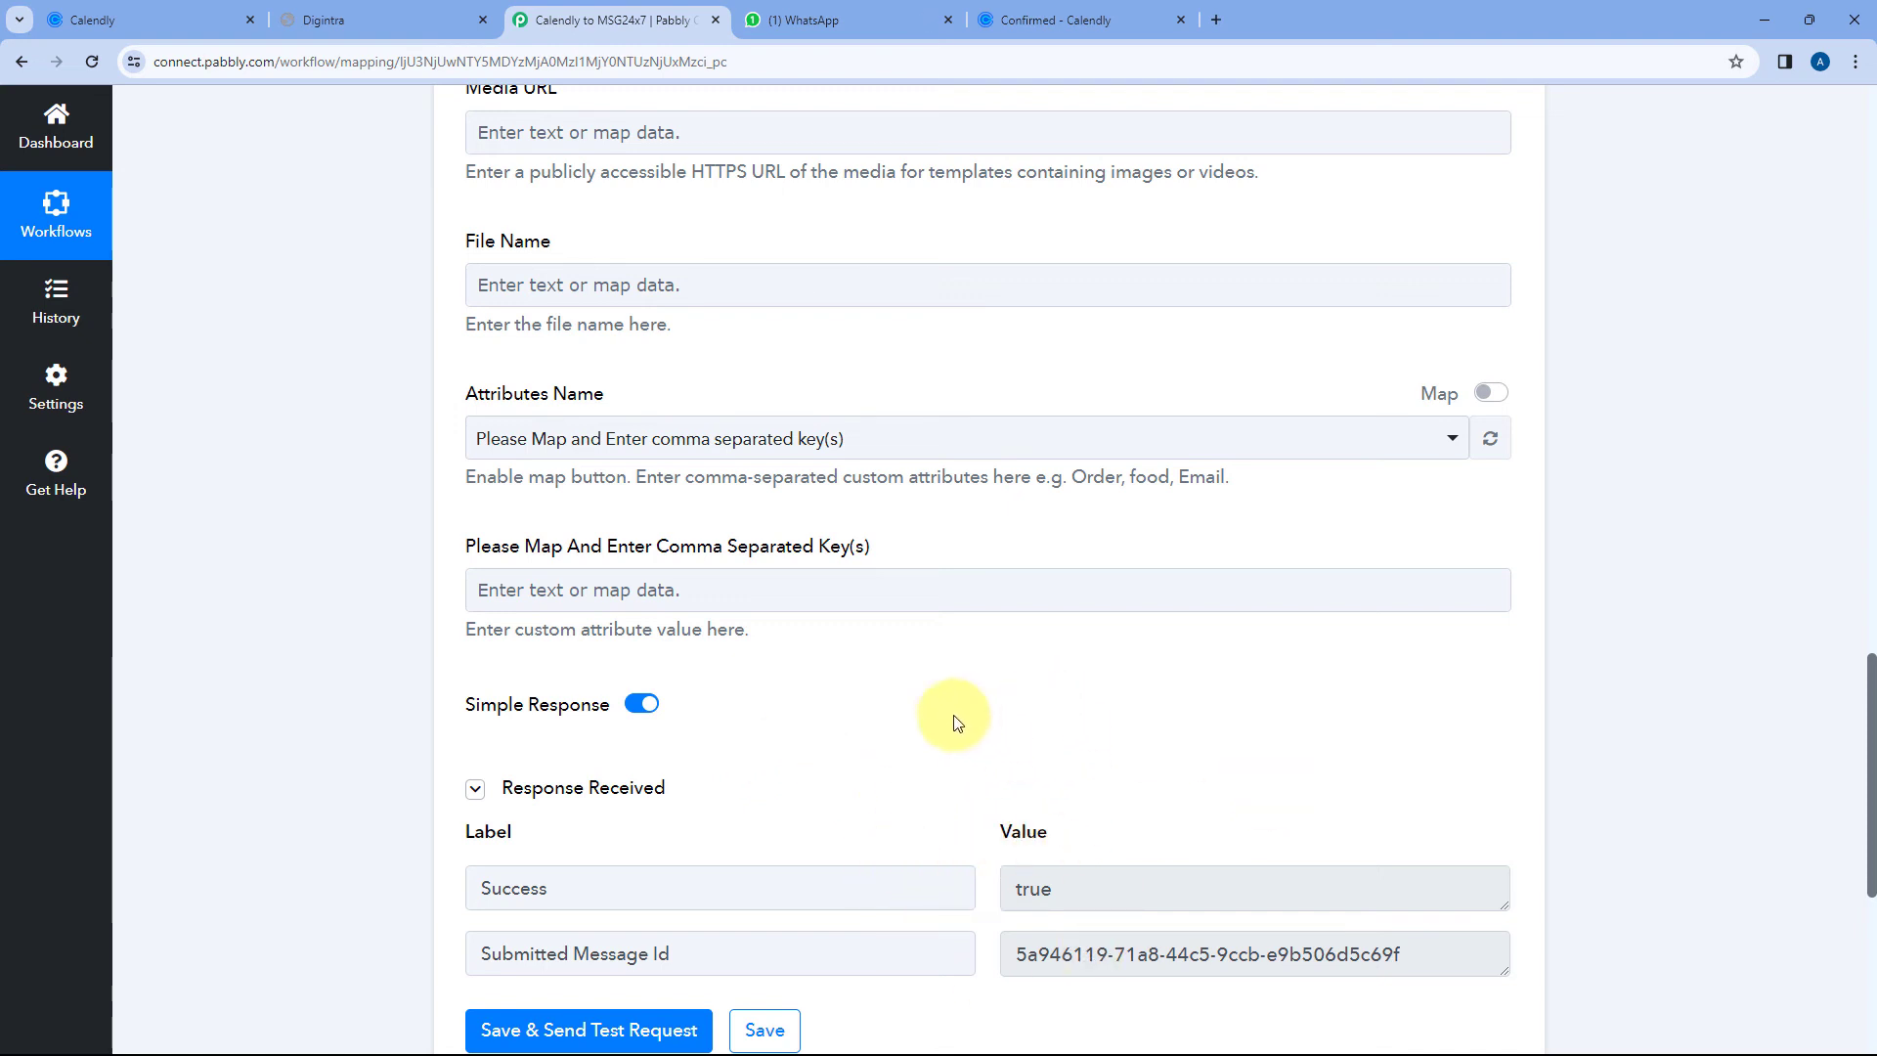
click(1091, 10)
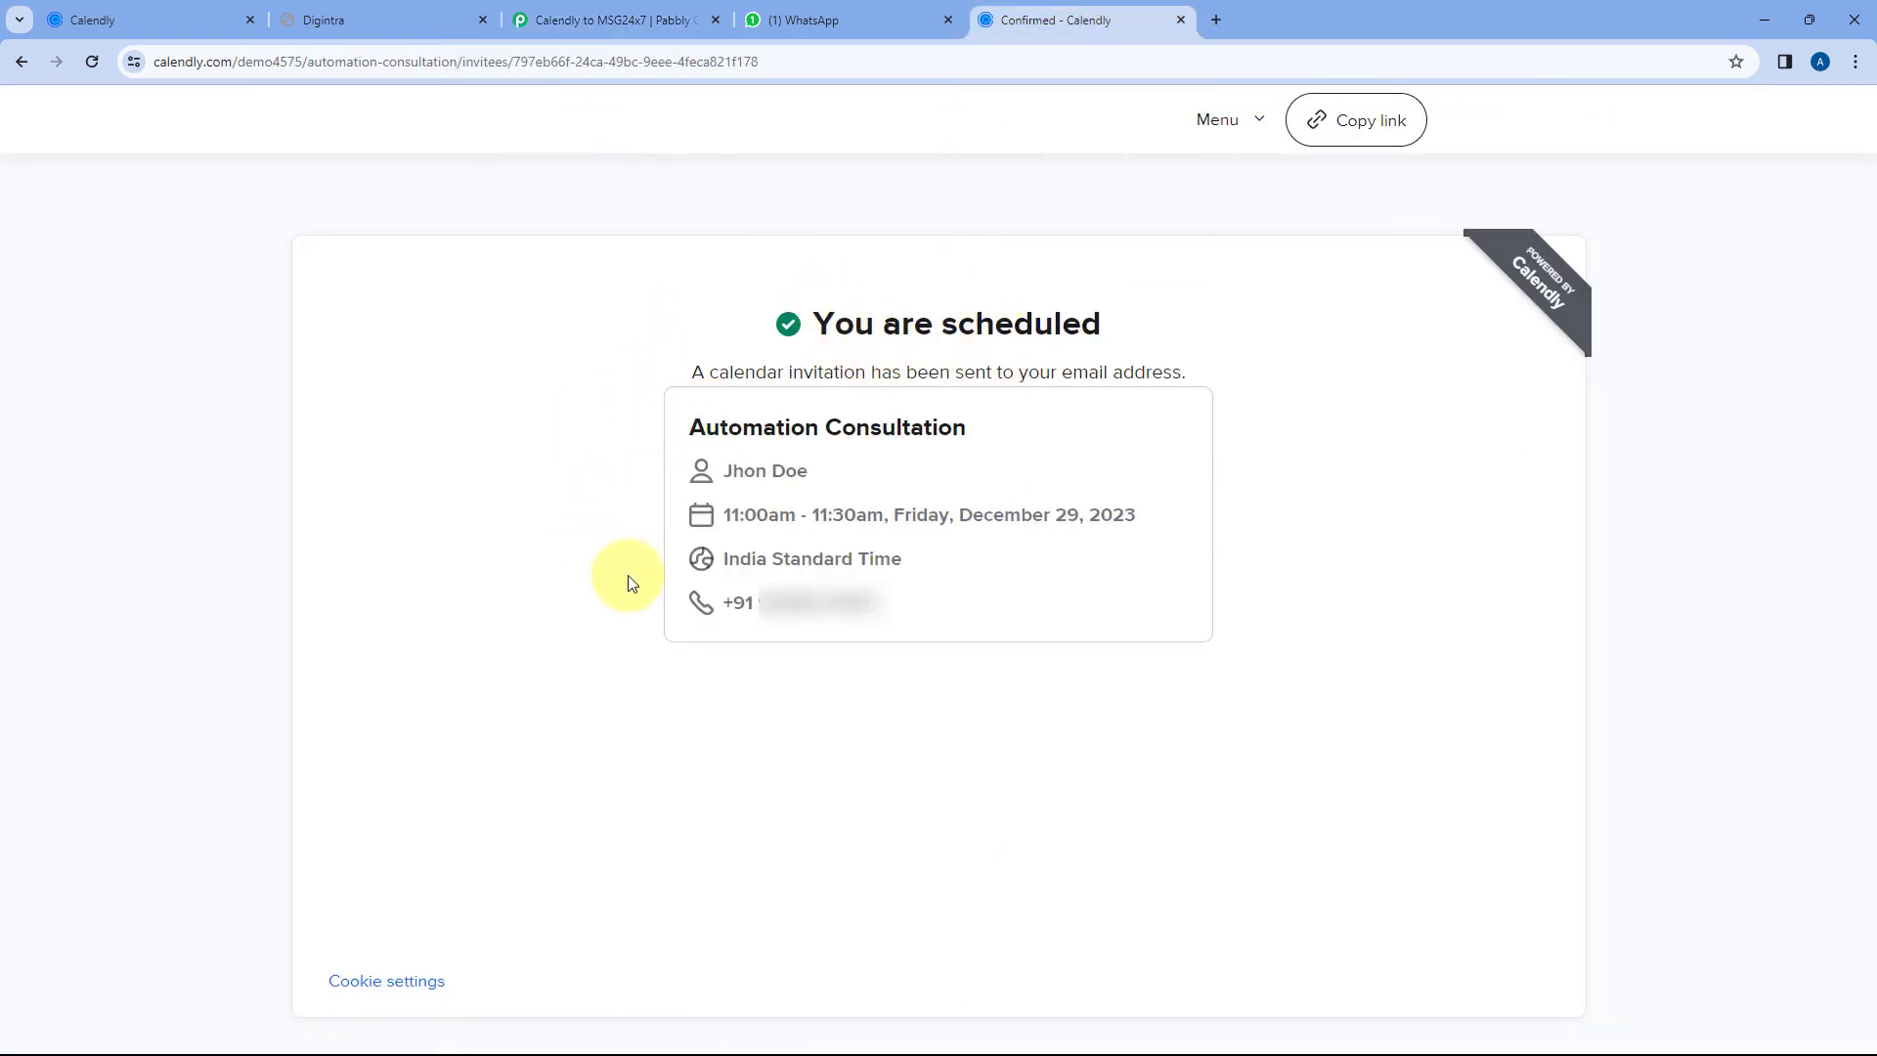
- Open the MSG24x7 WhatsApp chat and highlight the greeting name, confirmation sentence and appointment details
click(856, 12)
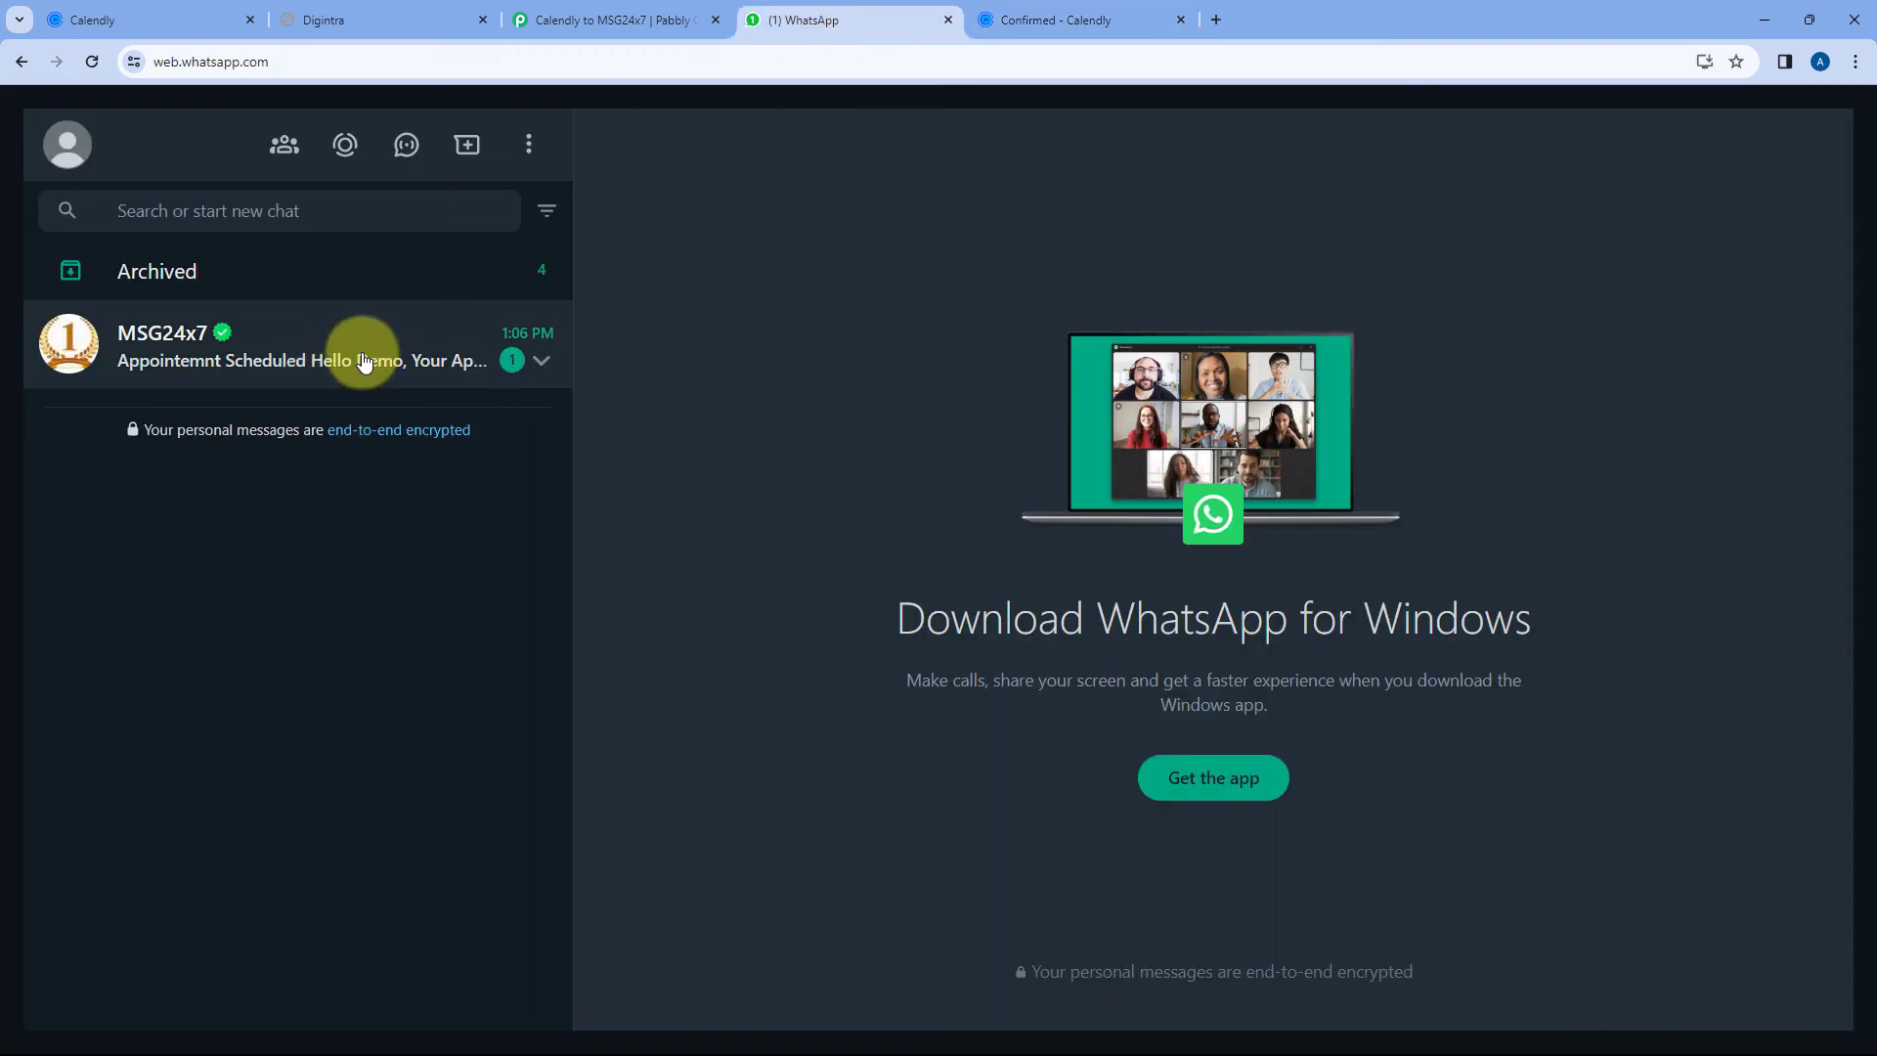
click(364, 362)
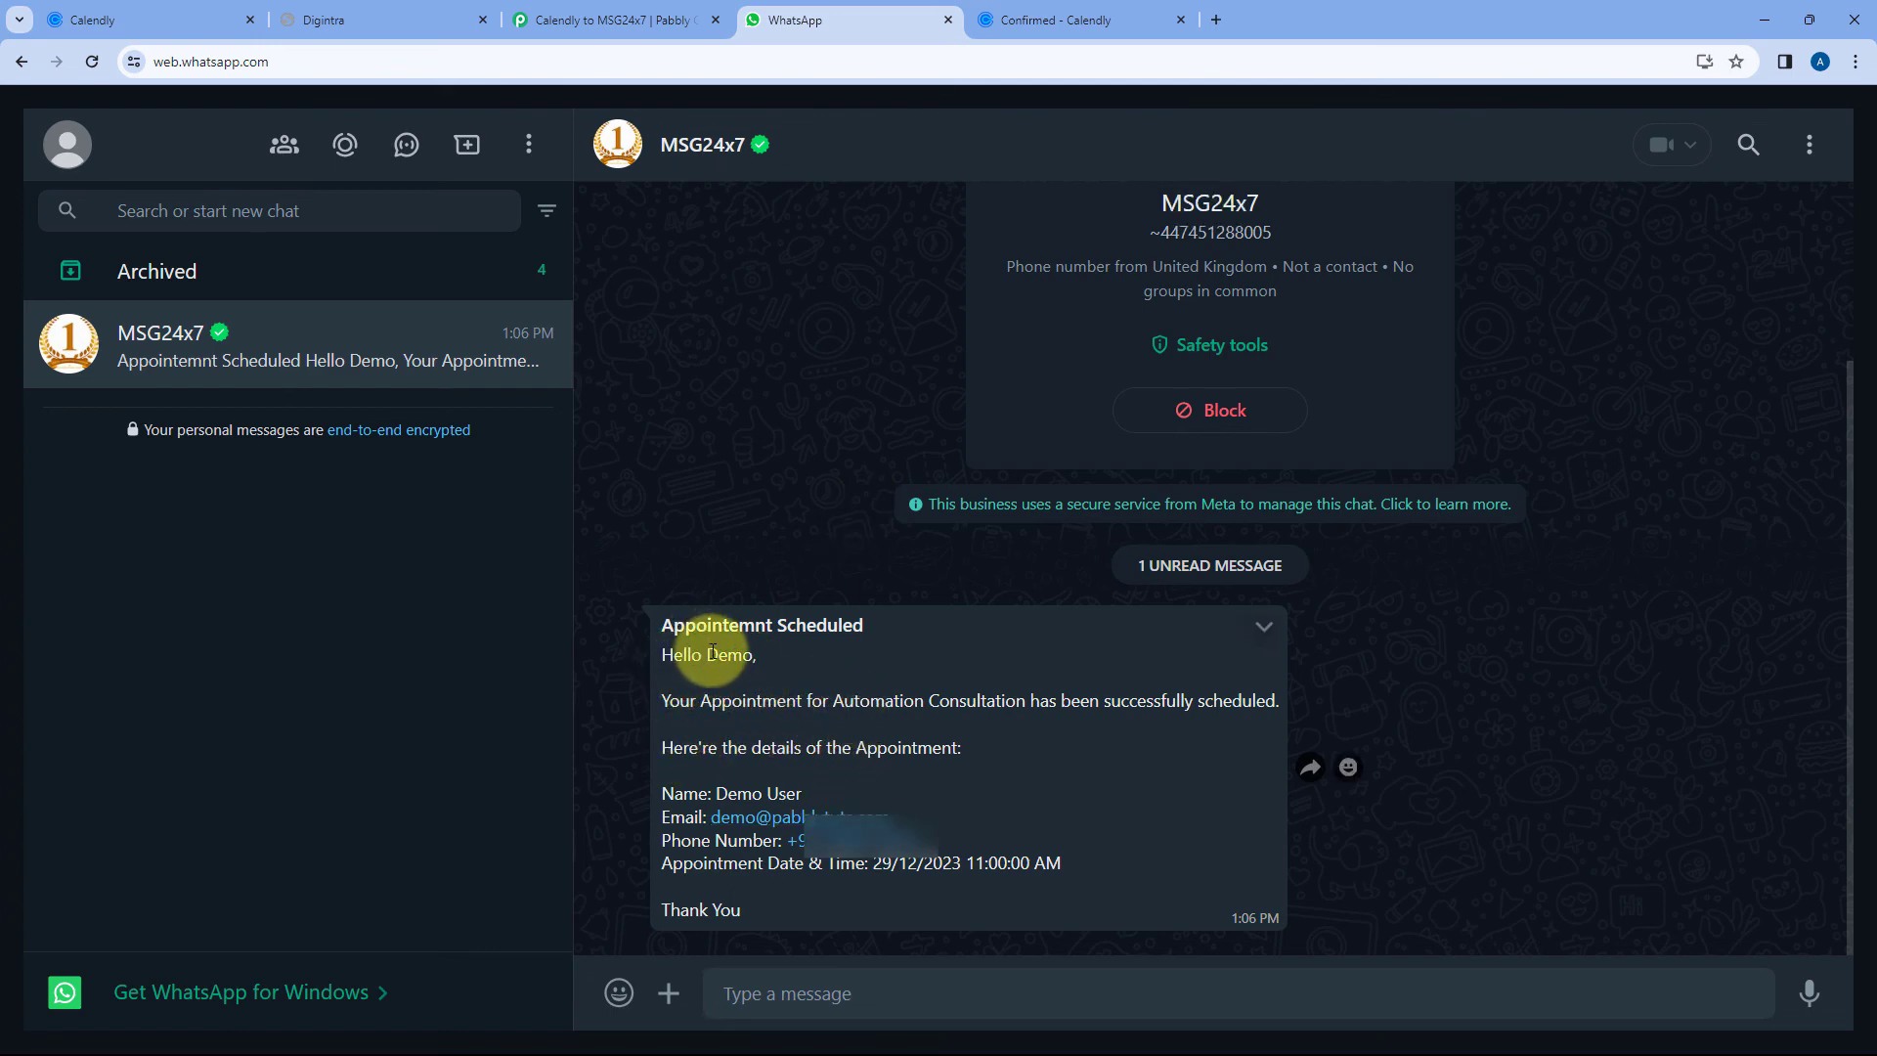
drag(705, 655, 752, 652)
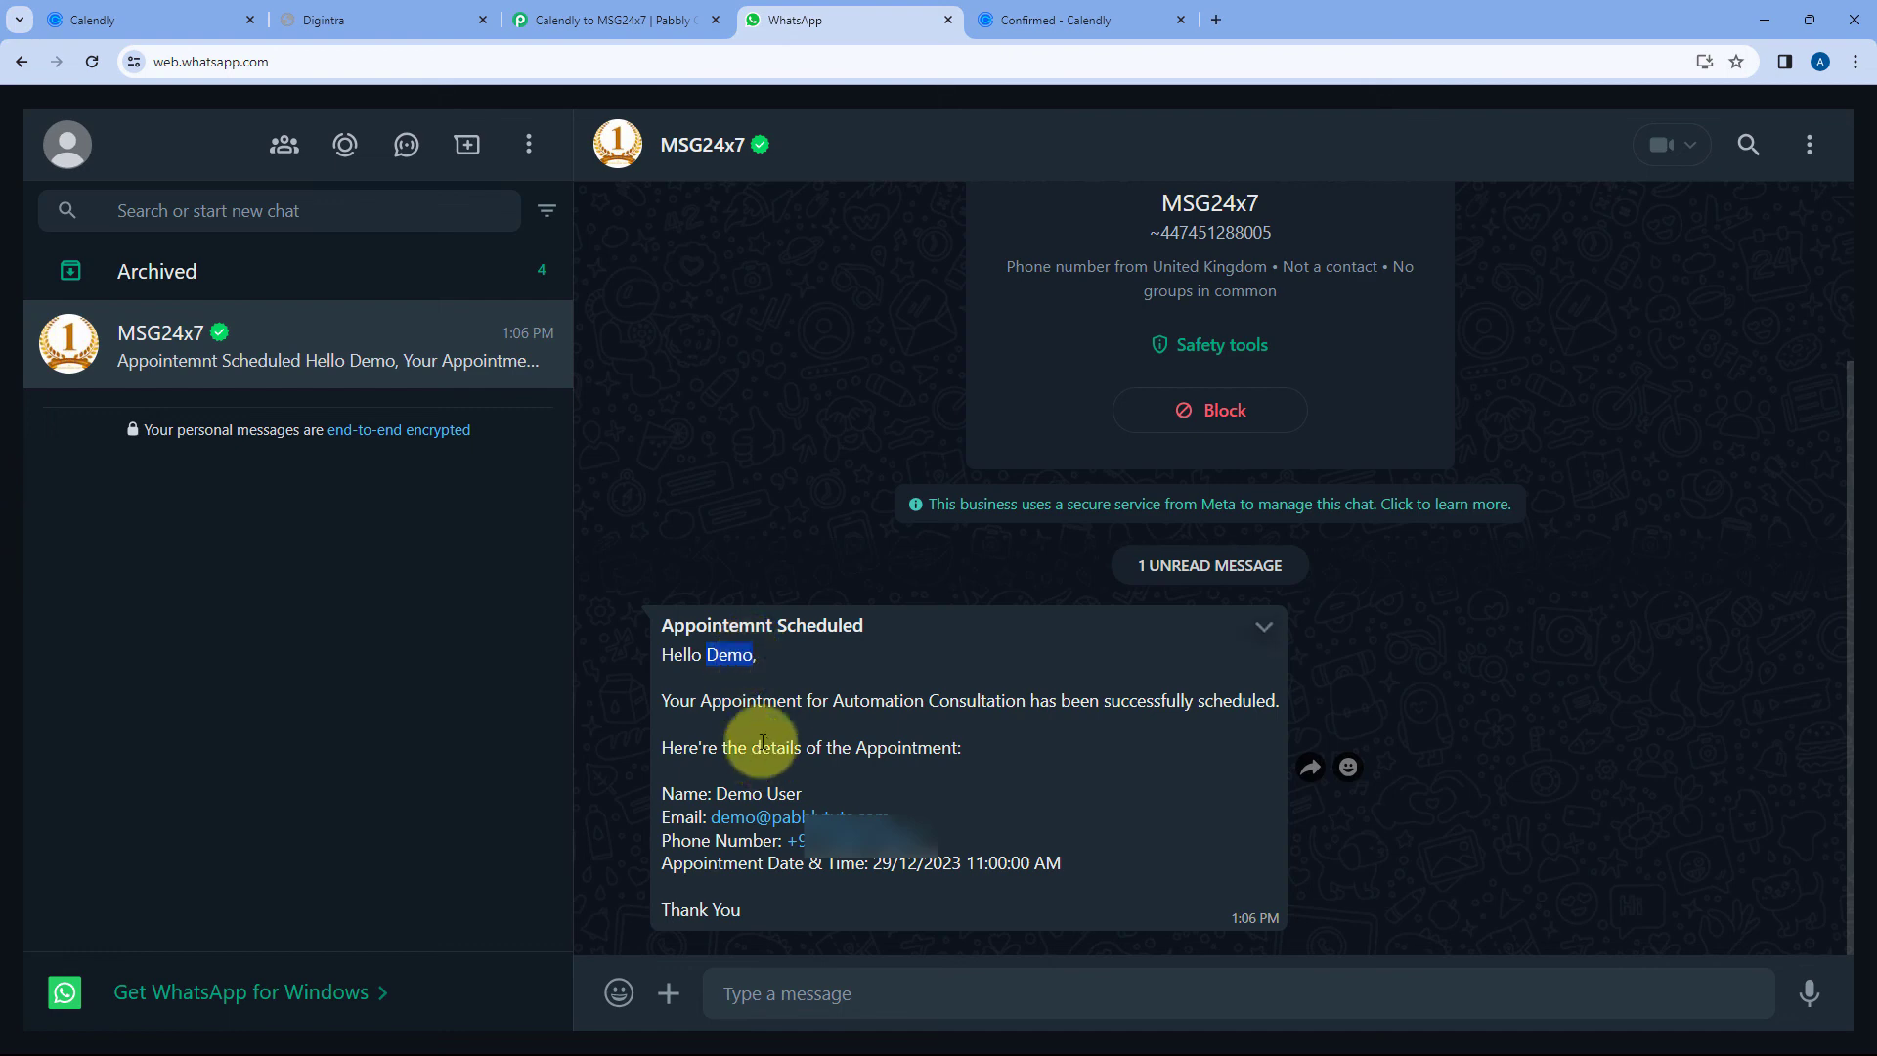
drag(656, 700, 1282, 700)
drag(666, 751, 993, 737)
drag(715, 789, 796, 791)
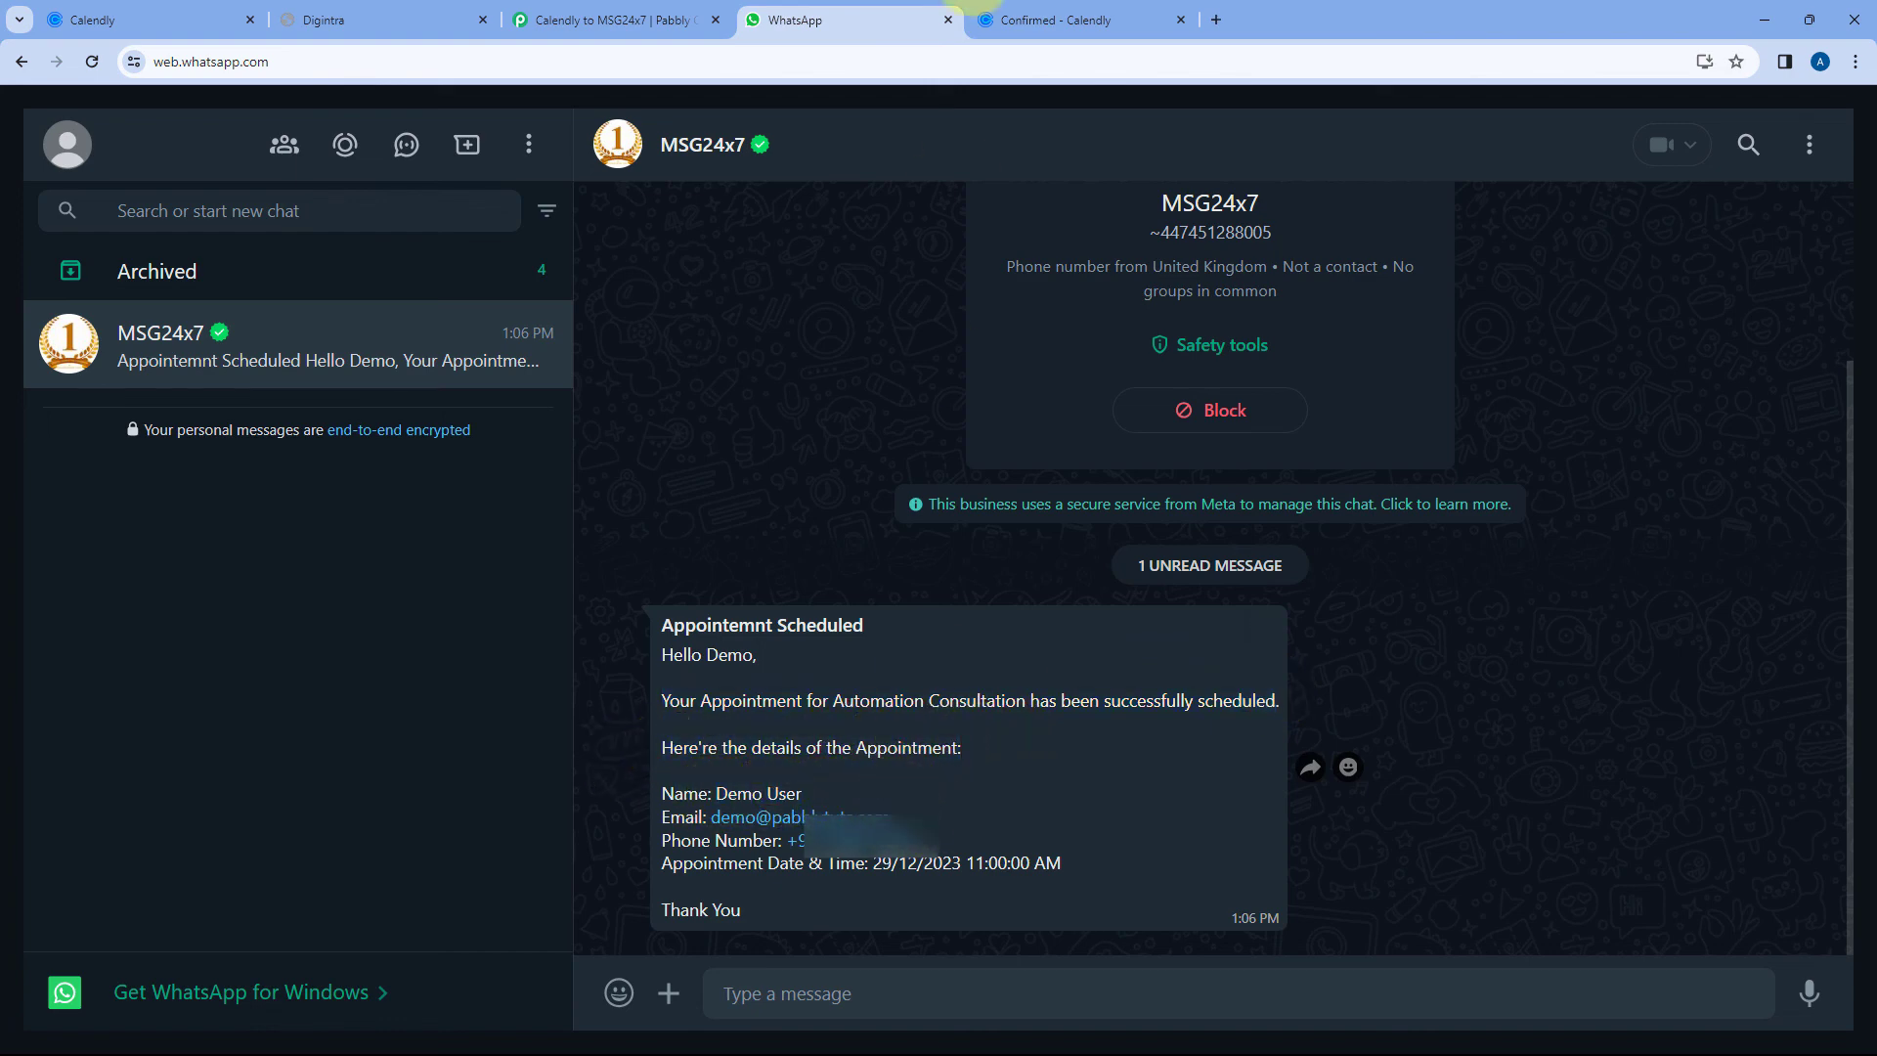
- Collapse the MSG24x7 action step in Pabbly and return to the Calendly confirmation page
click(626, 9)
scroll(1390, 490, up, 15)
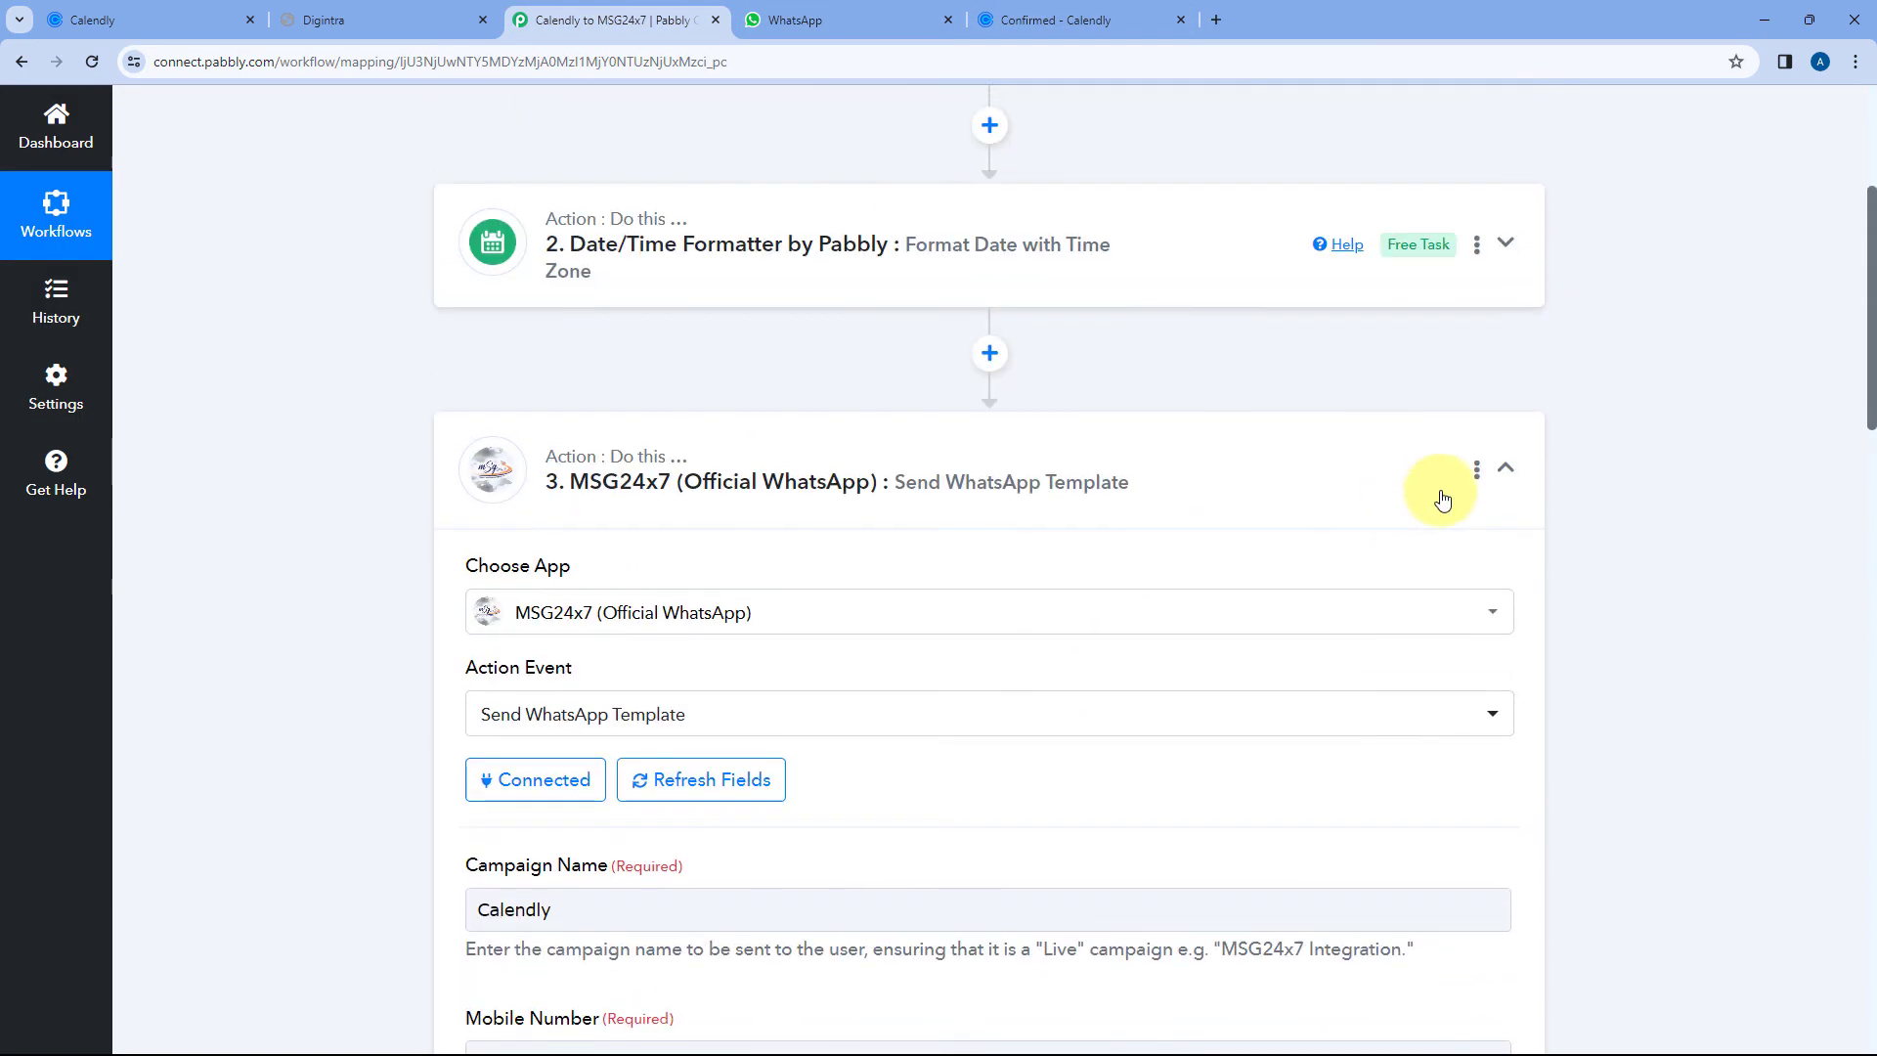
click(1507, 471)
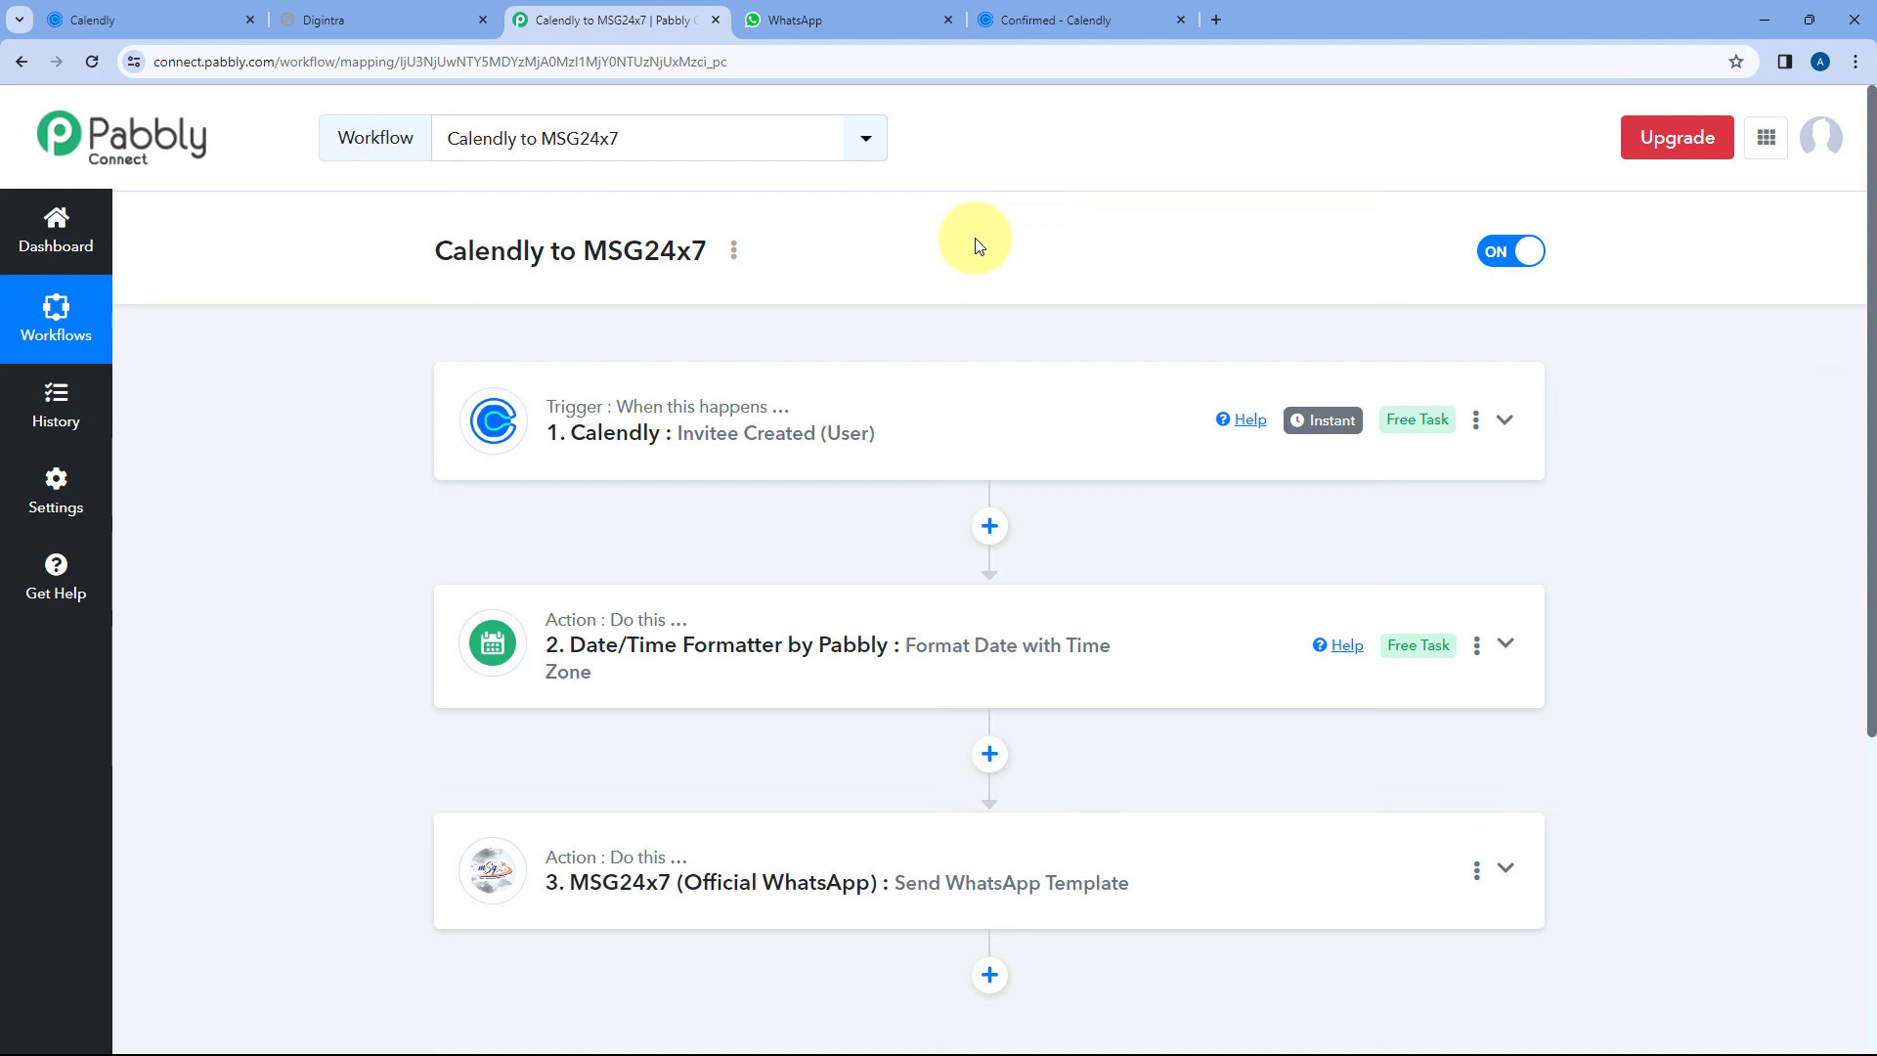
click(1065, 14)
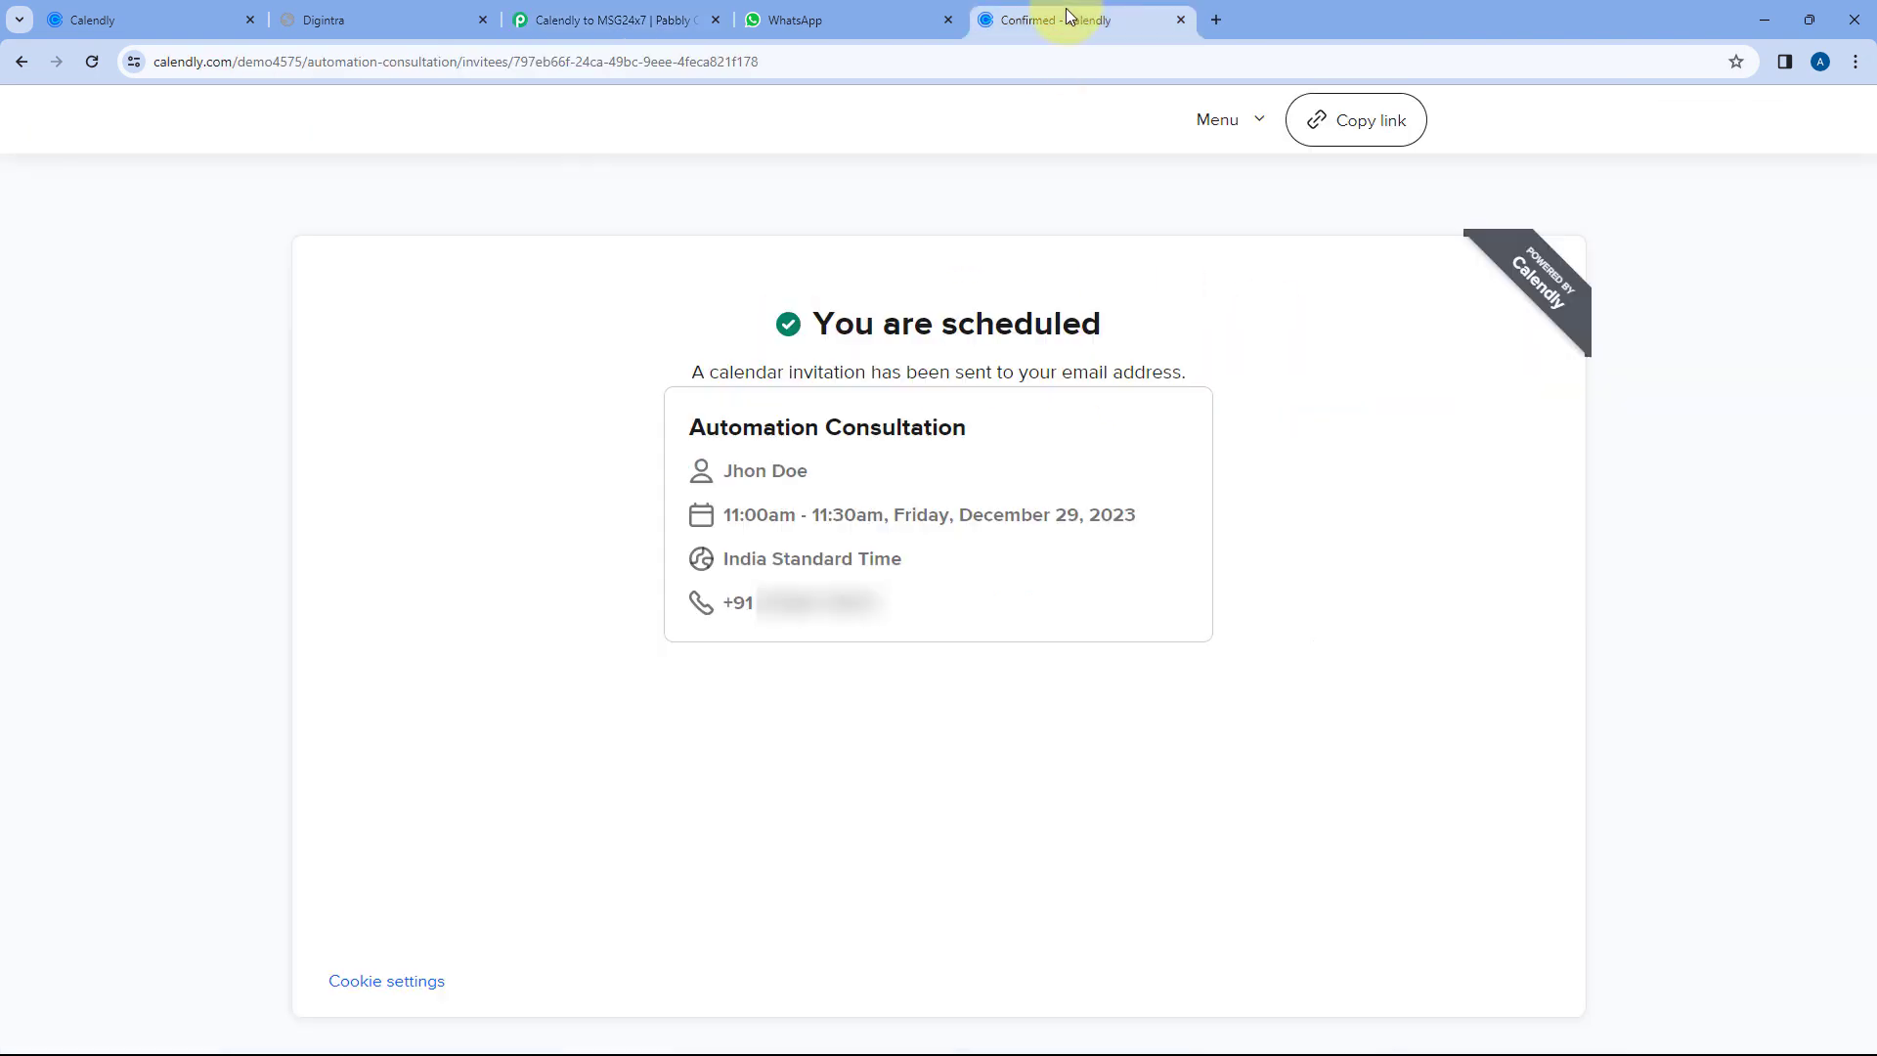
- Open the copied Calendly booking link in a new tab and choose December 29 at 3:00pm
click(95, 60)
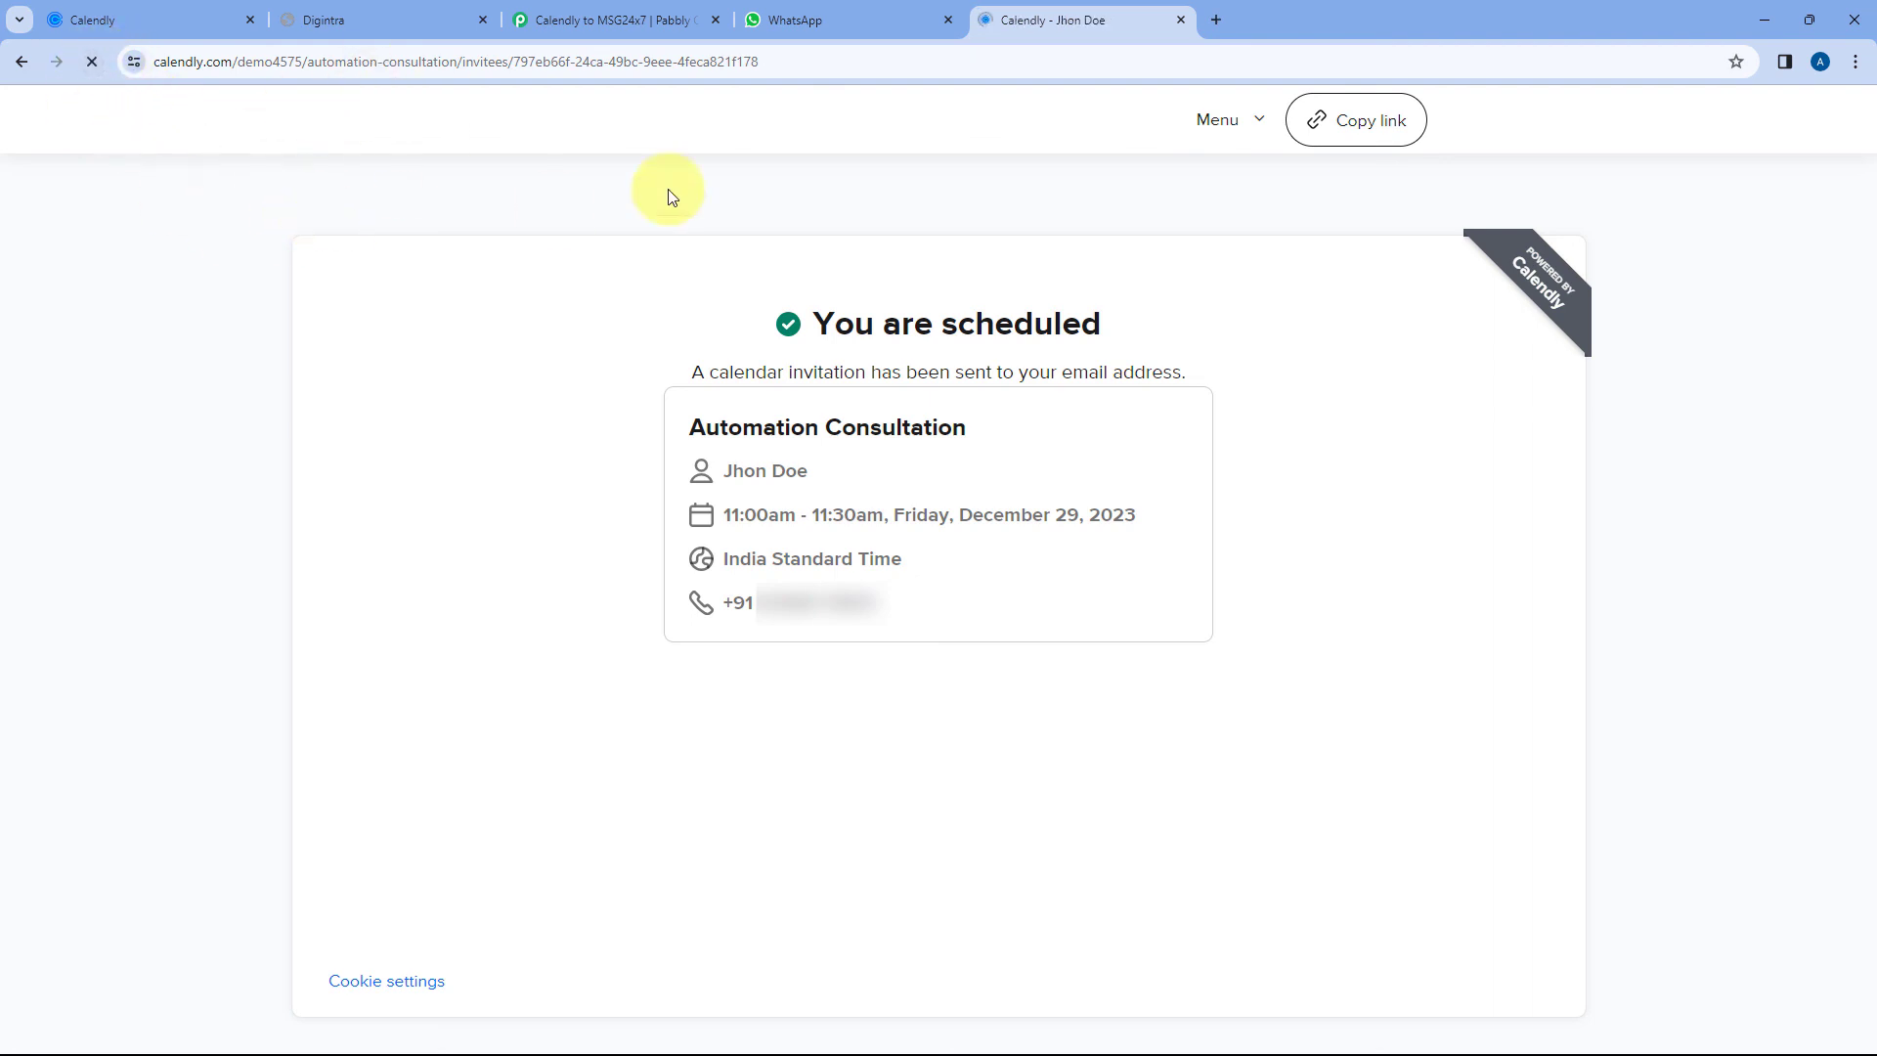
click(1357, 127)
click(1213, 20)
key(ctrl+v)
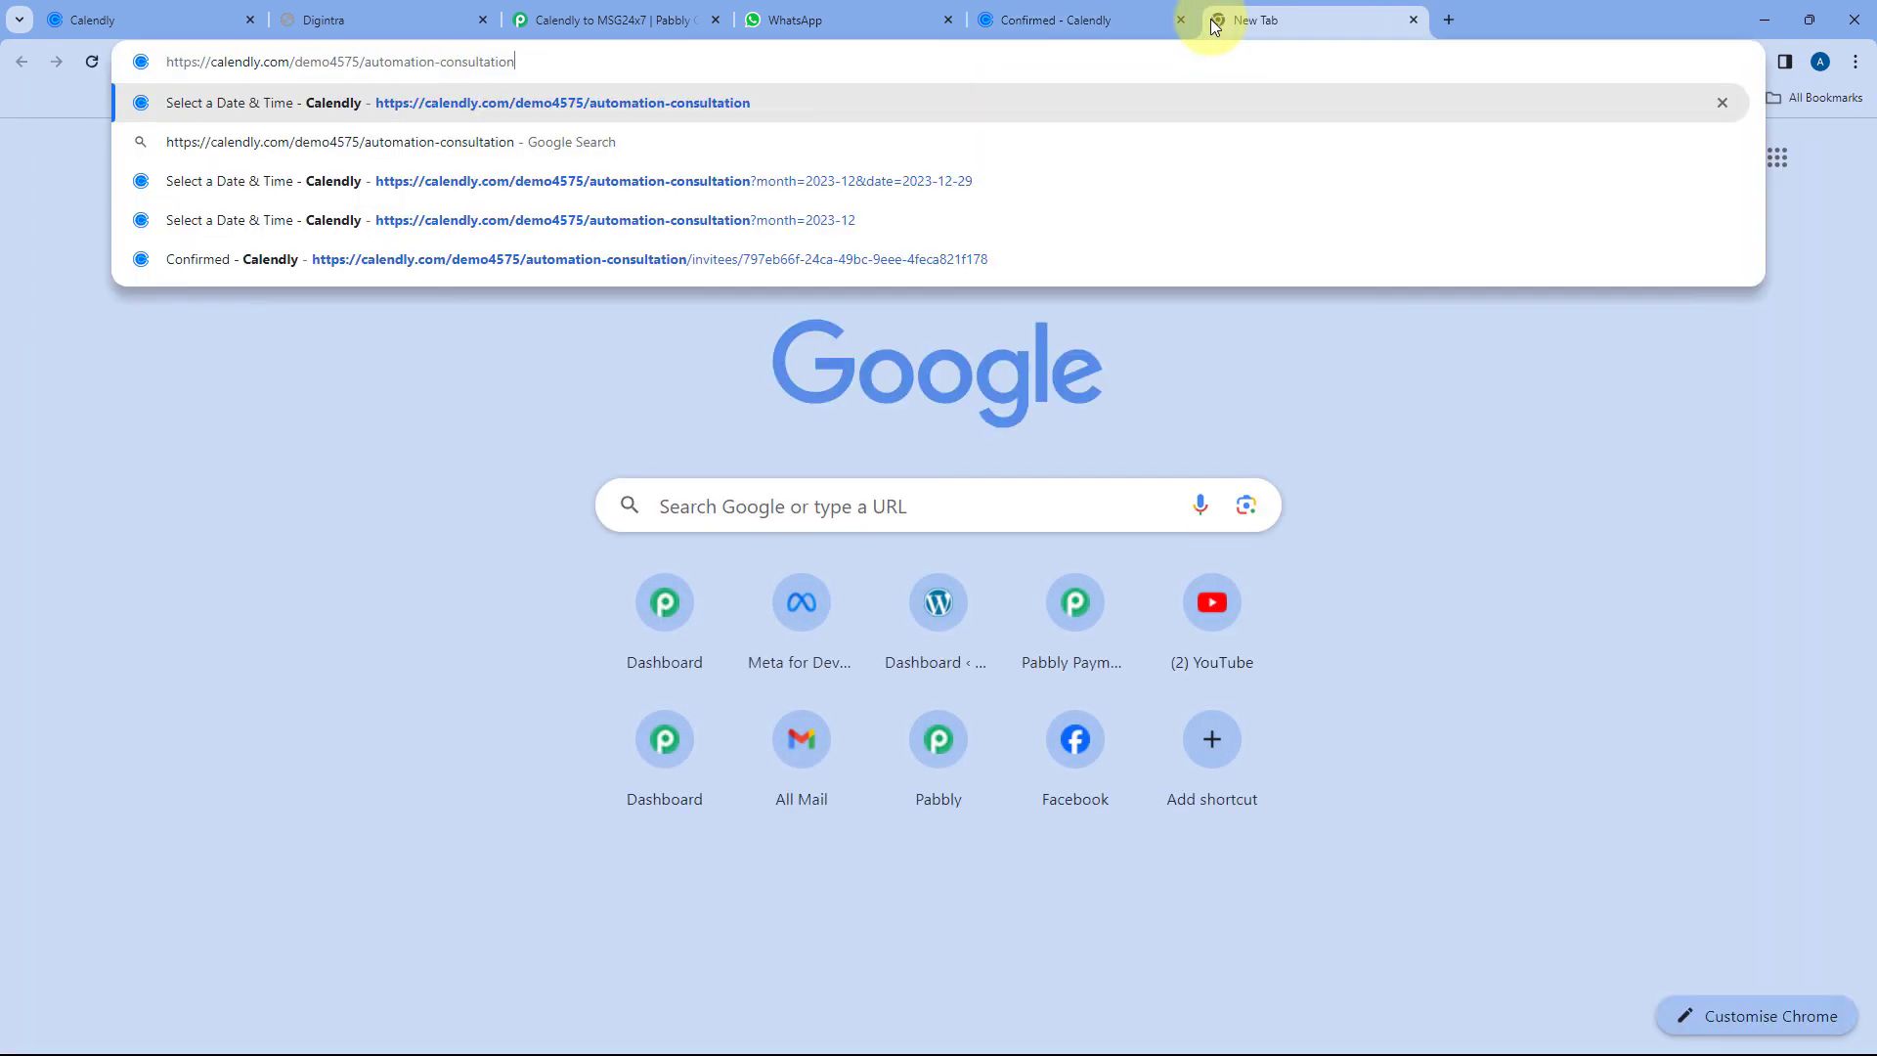
key(Return)
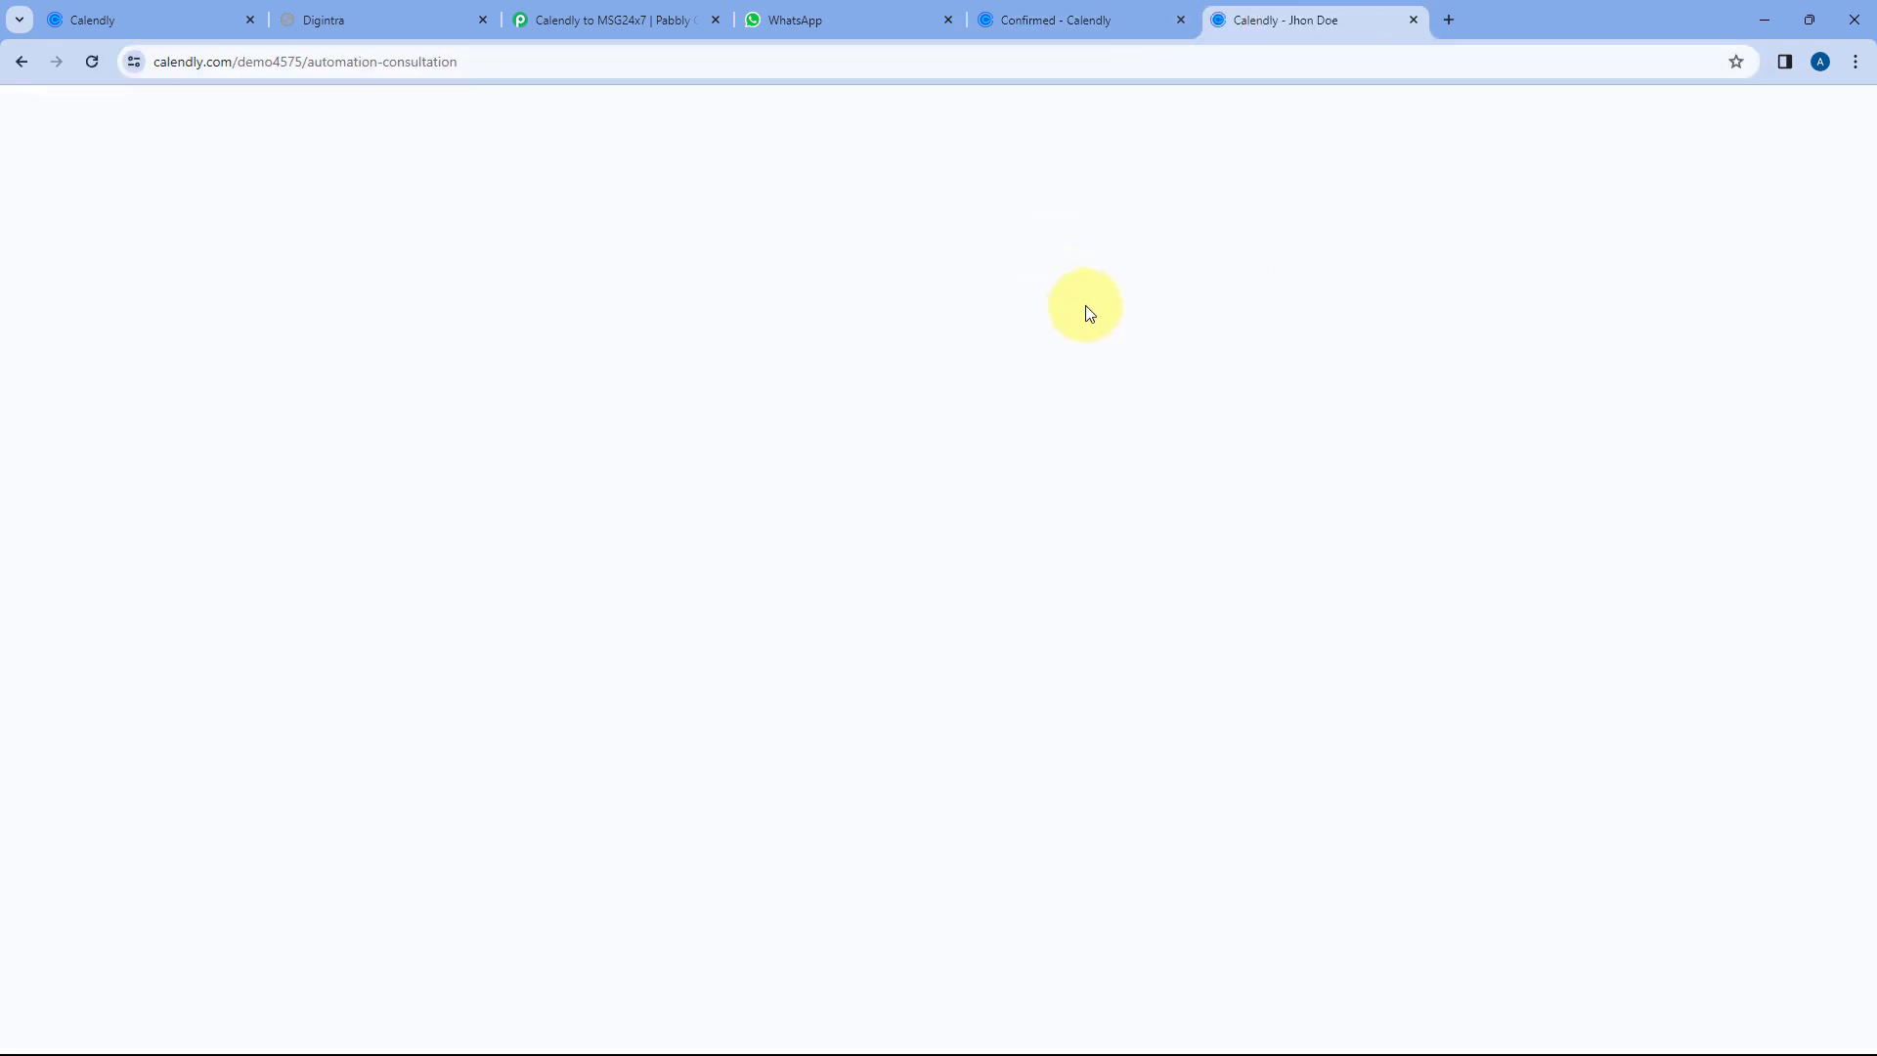
click(1210, 716)
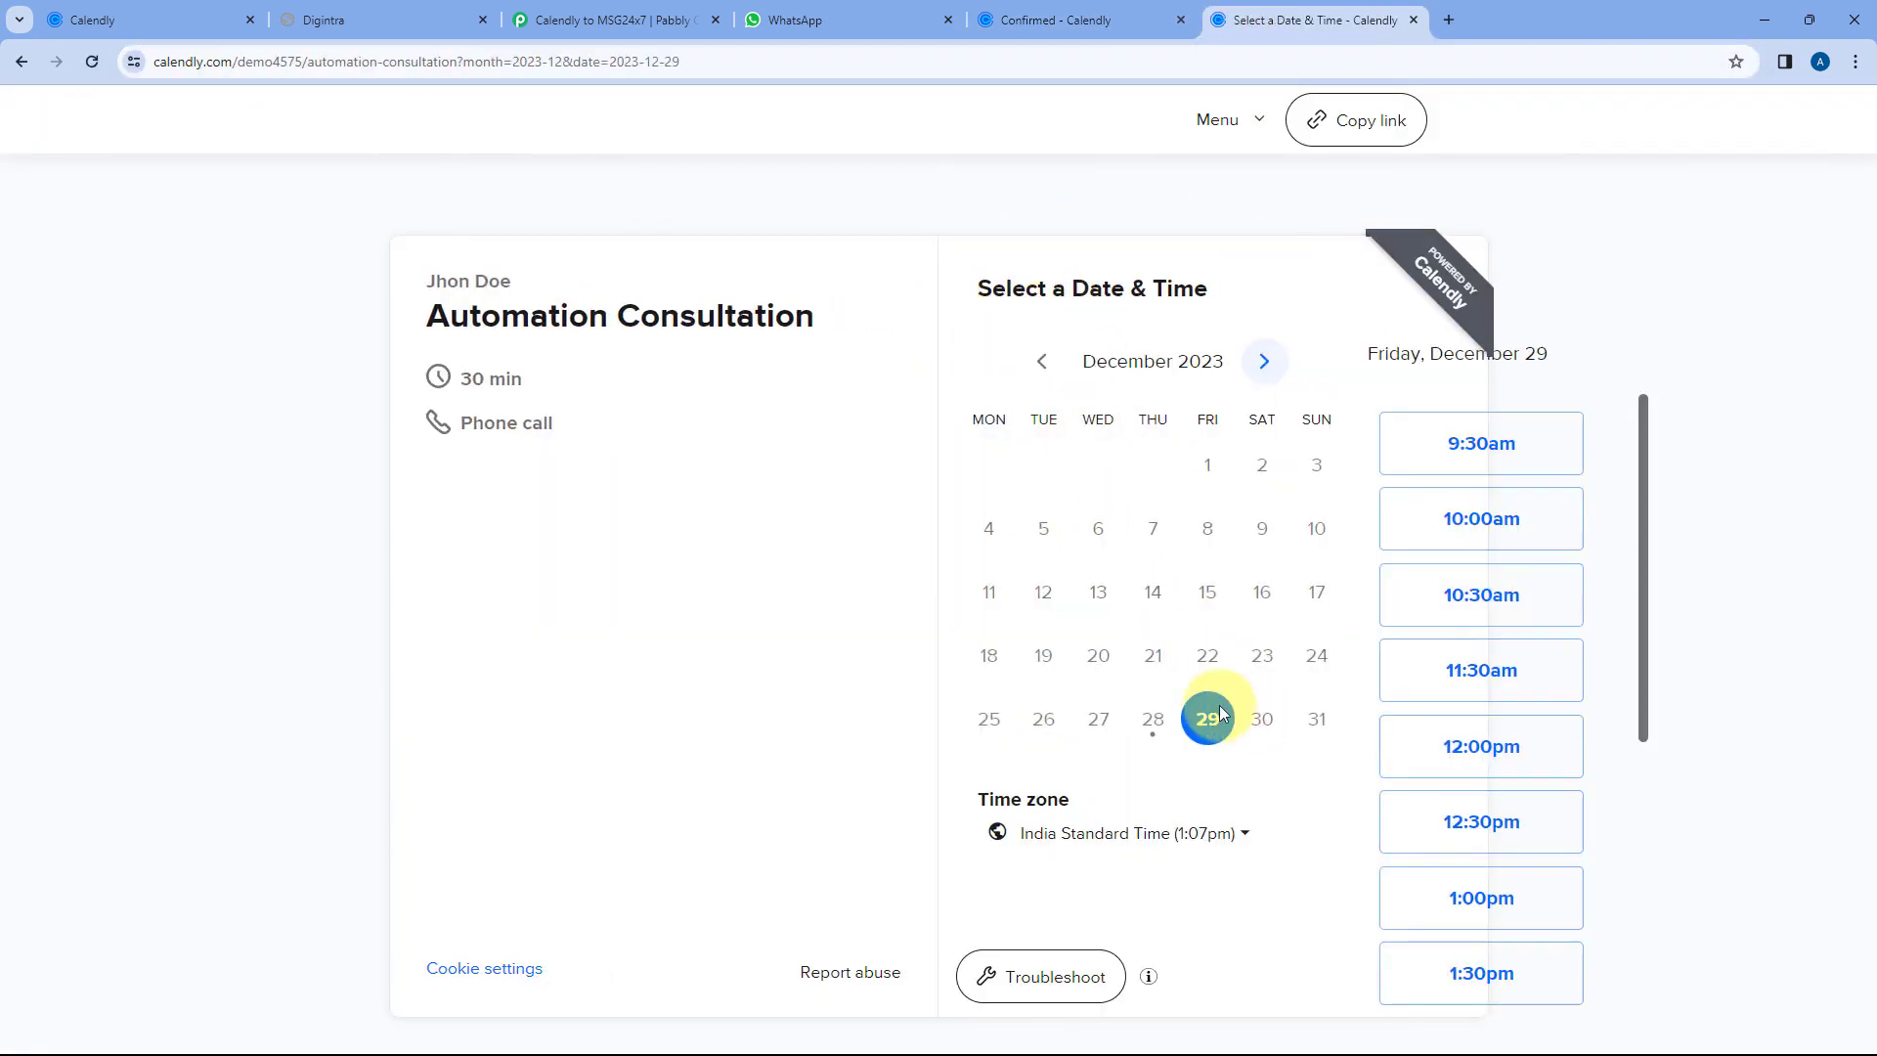
scroll(1398, 647, down, 5)
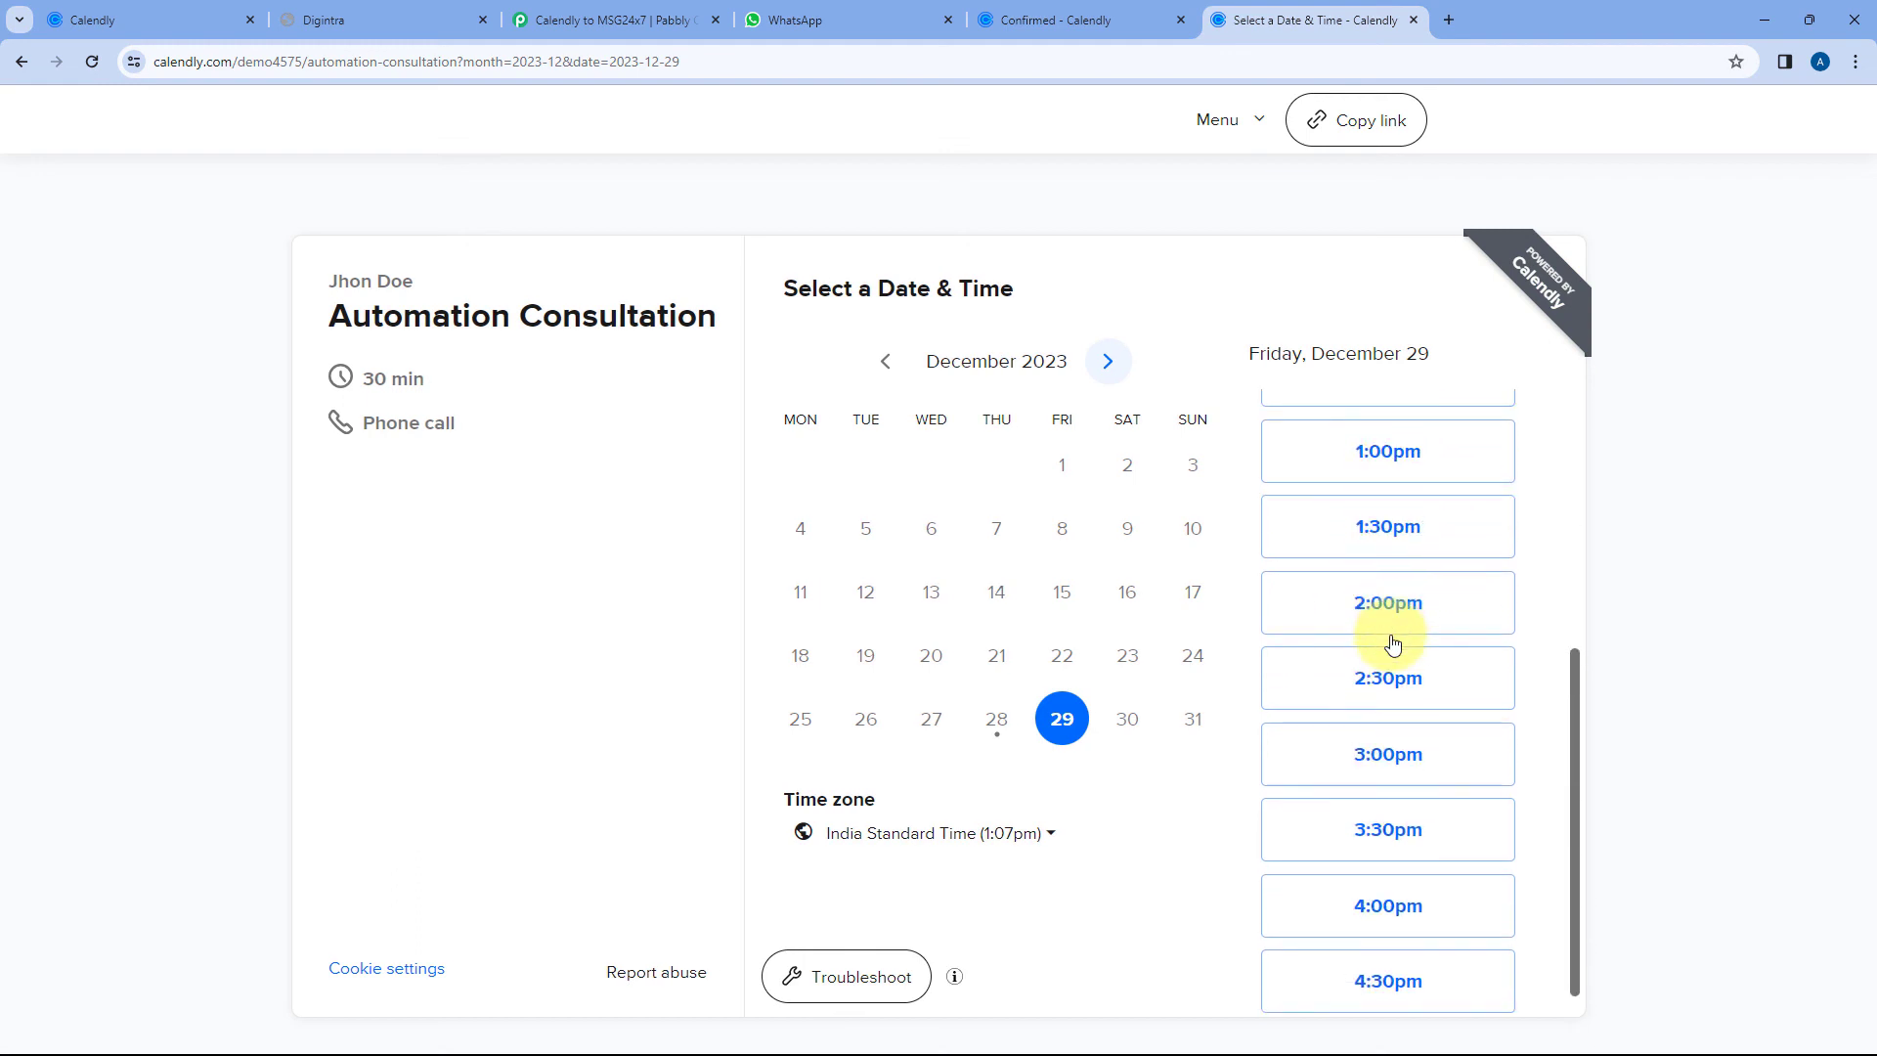
click(1357, 740)
click(1398, 730)
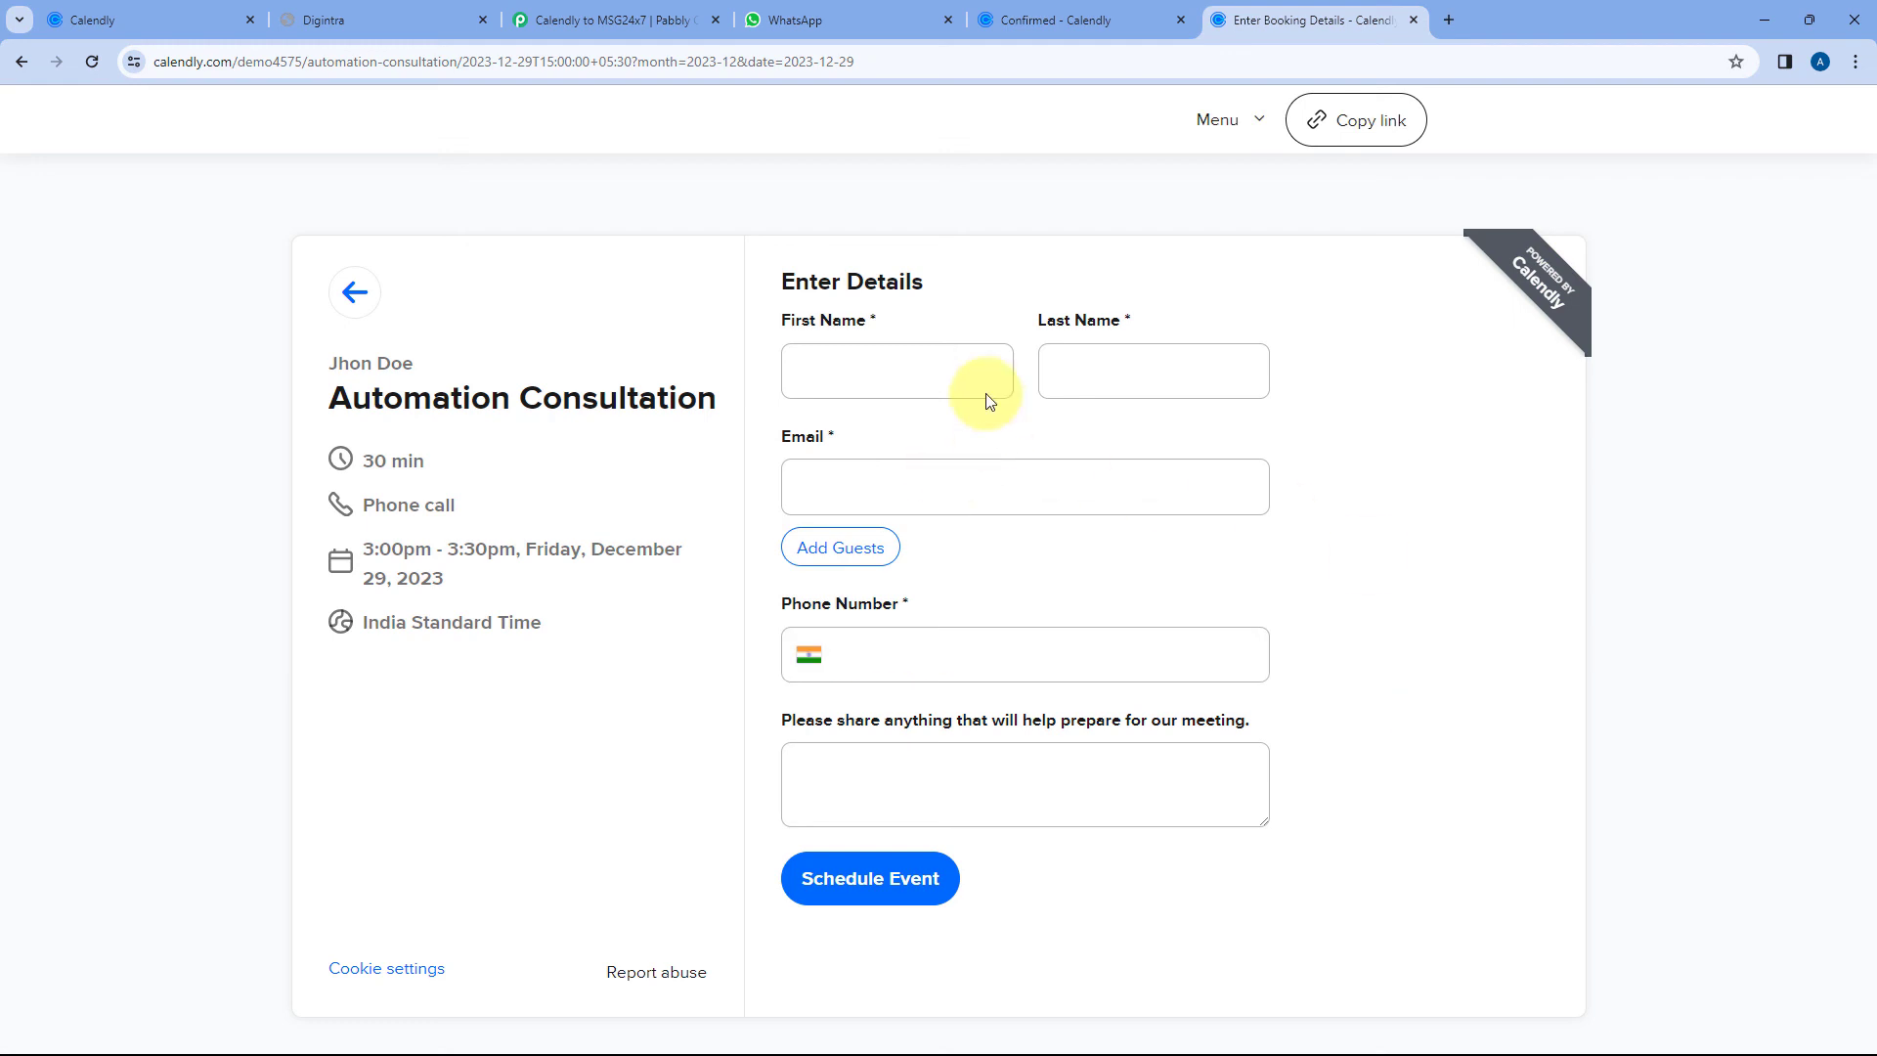
- Enter the invitee's name, email, phone and meeting note, then schedule the booking
click(911, 365)
text(Test)
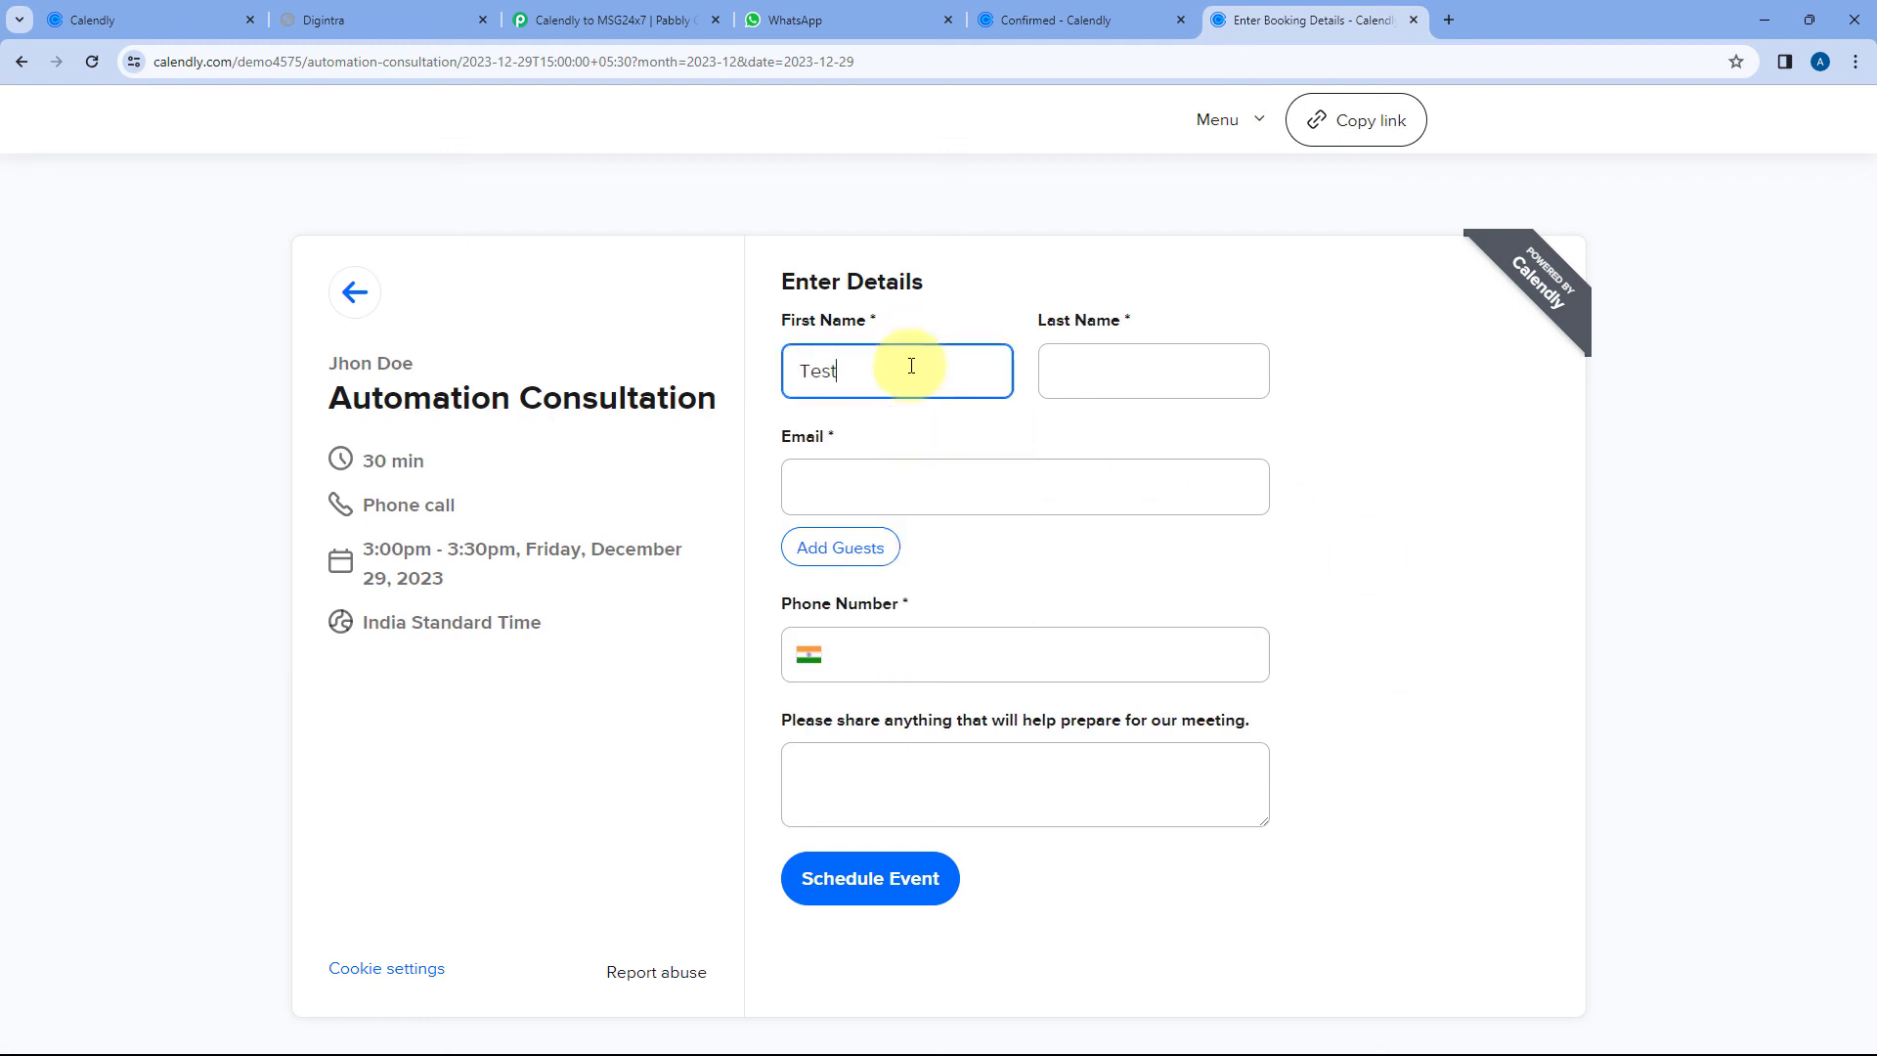
key(Tab)
text(User)
key(Tab)
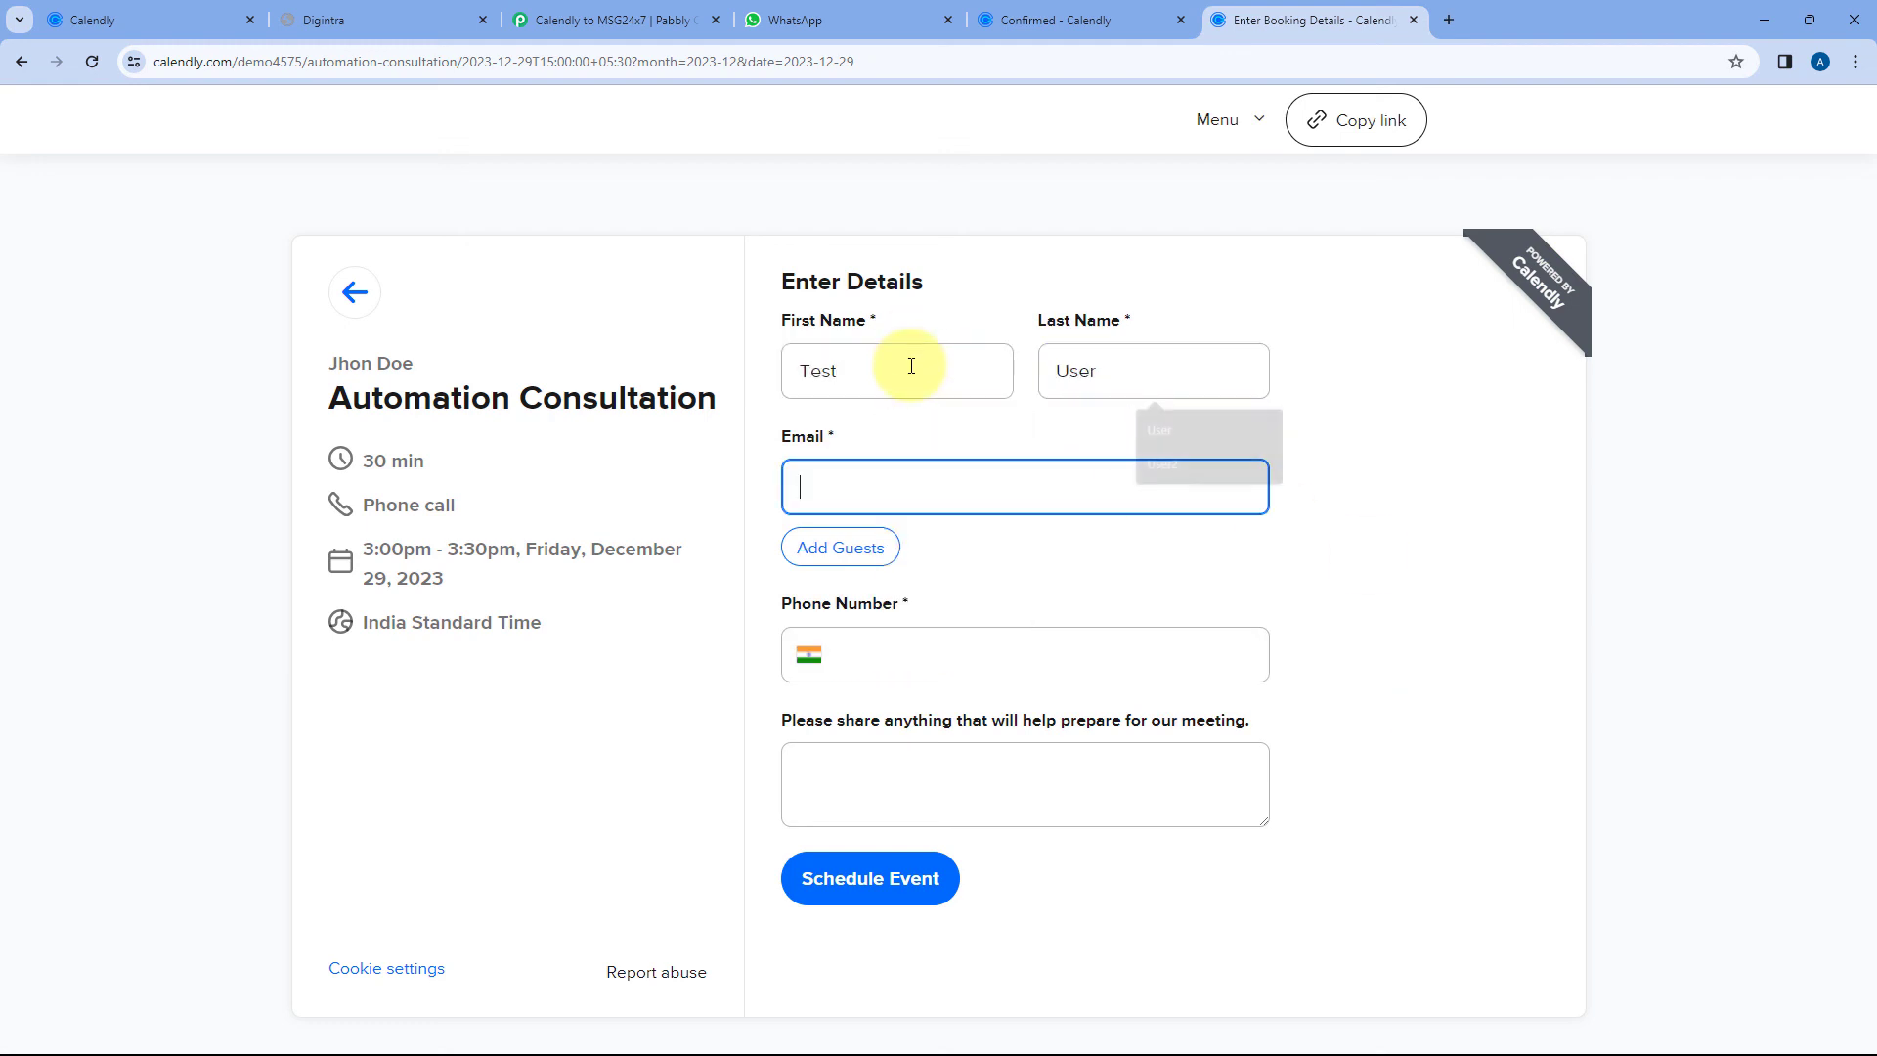
text(test)
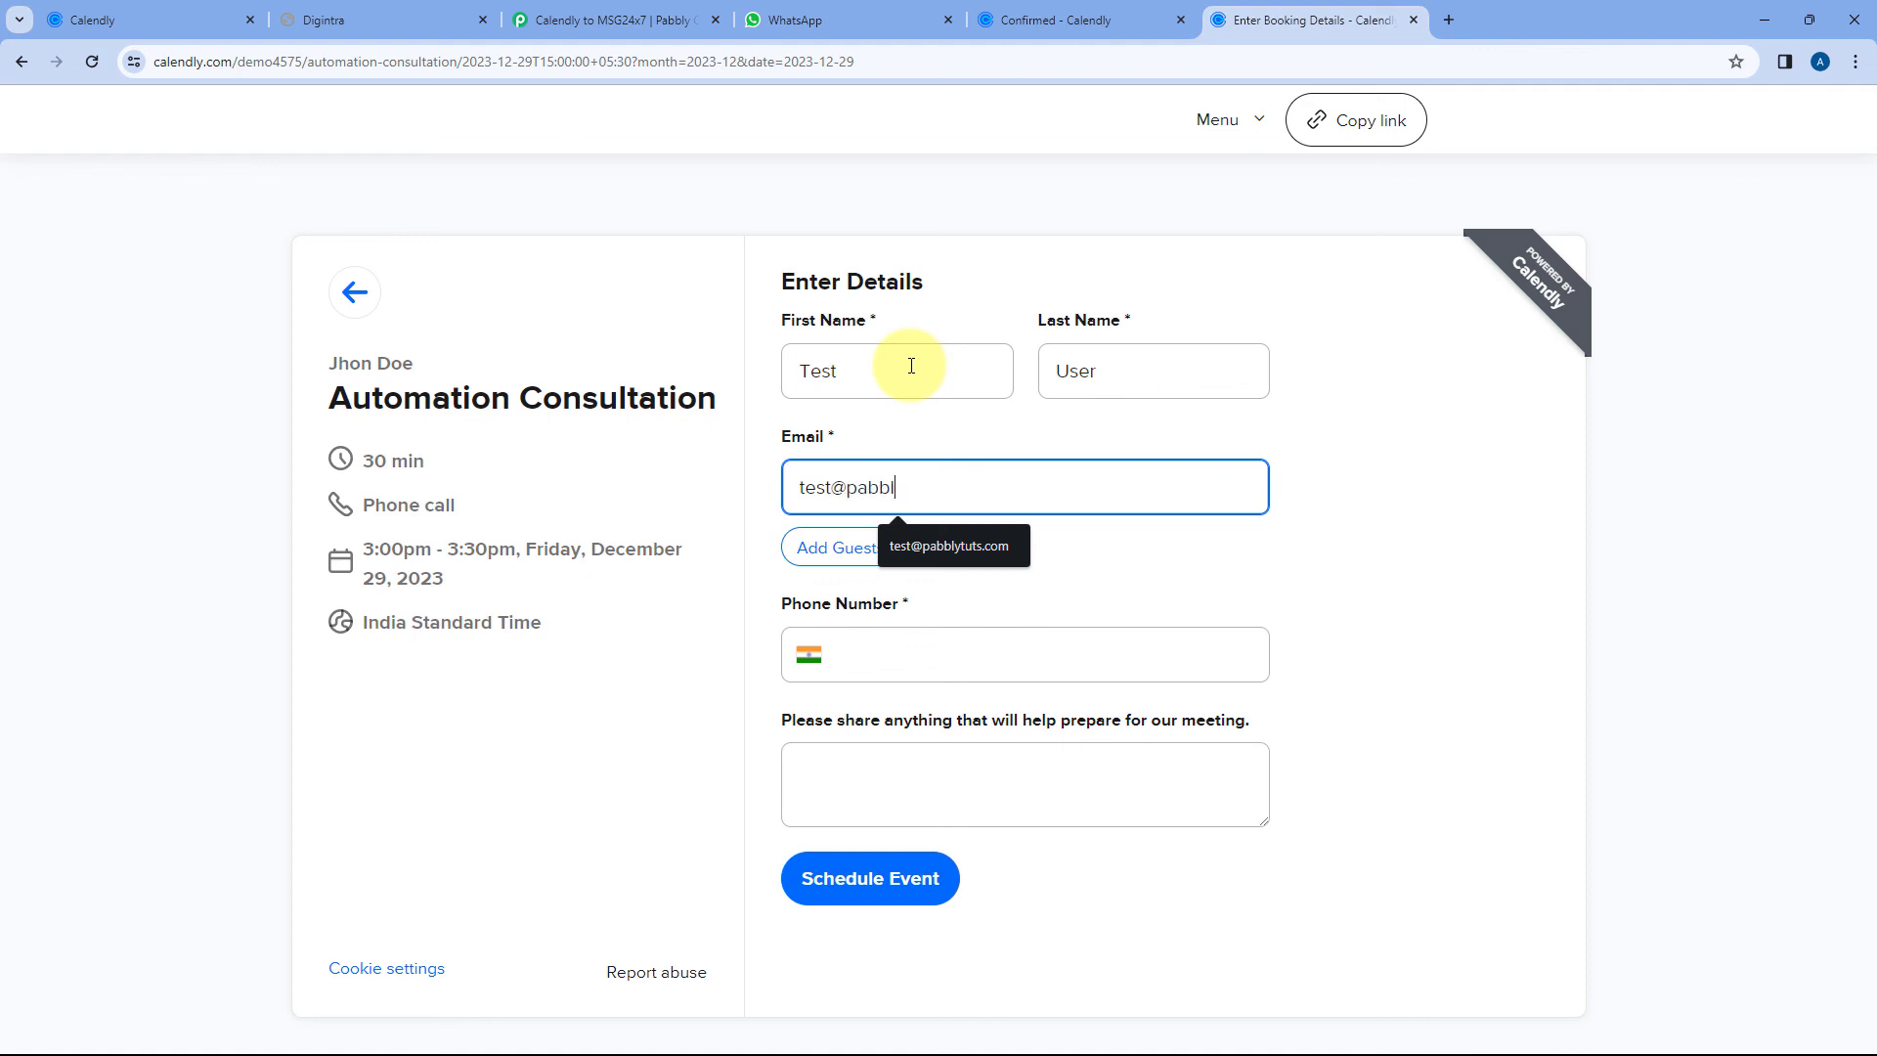
text(@pabbl)
key(Down)
key(Return)
click(1023, 611)
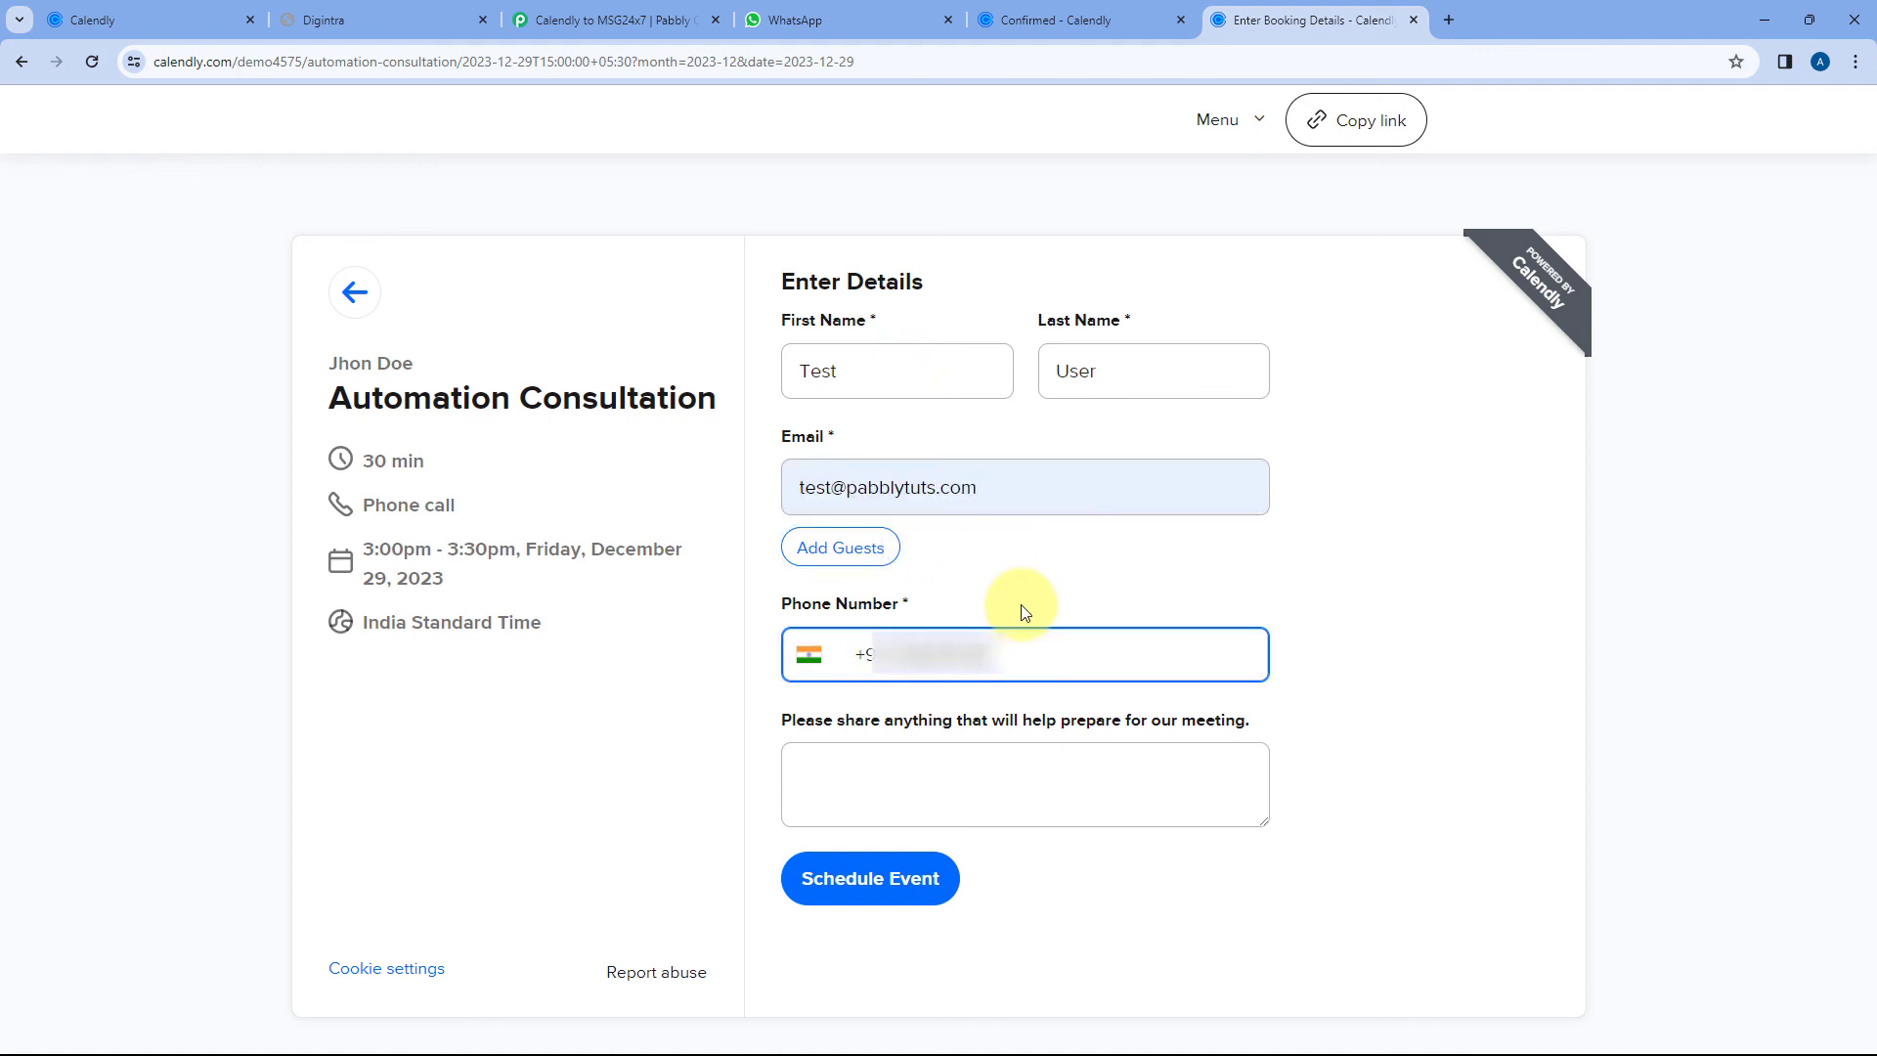
click(918, 776)
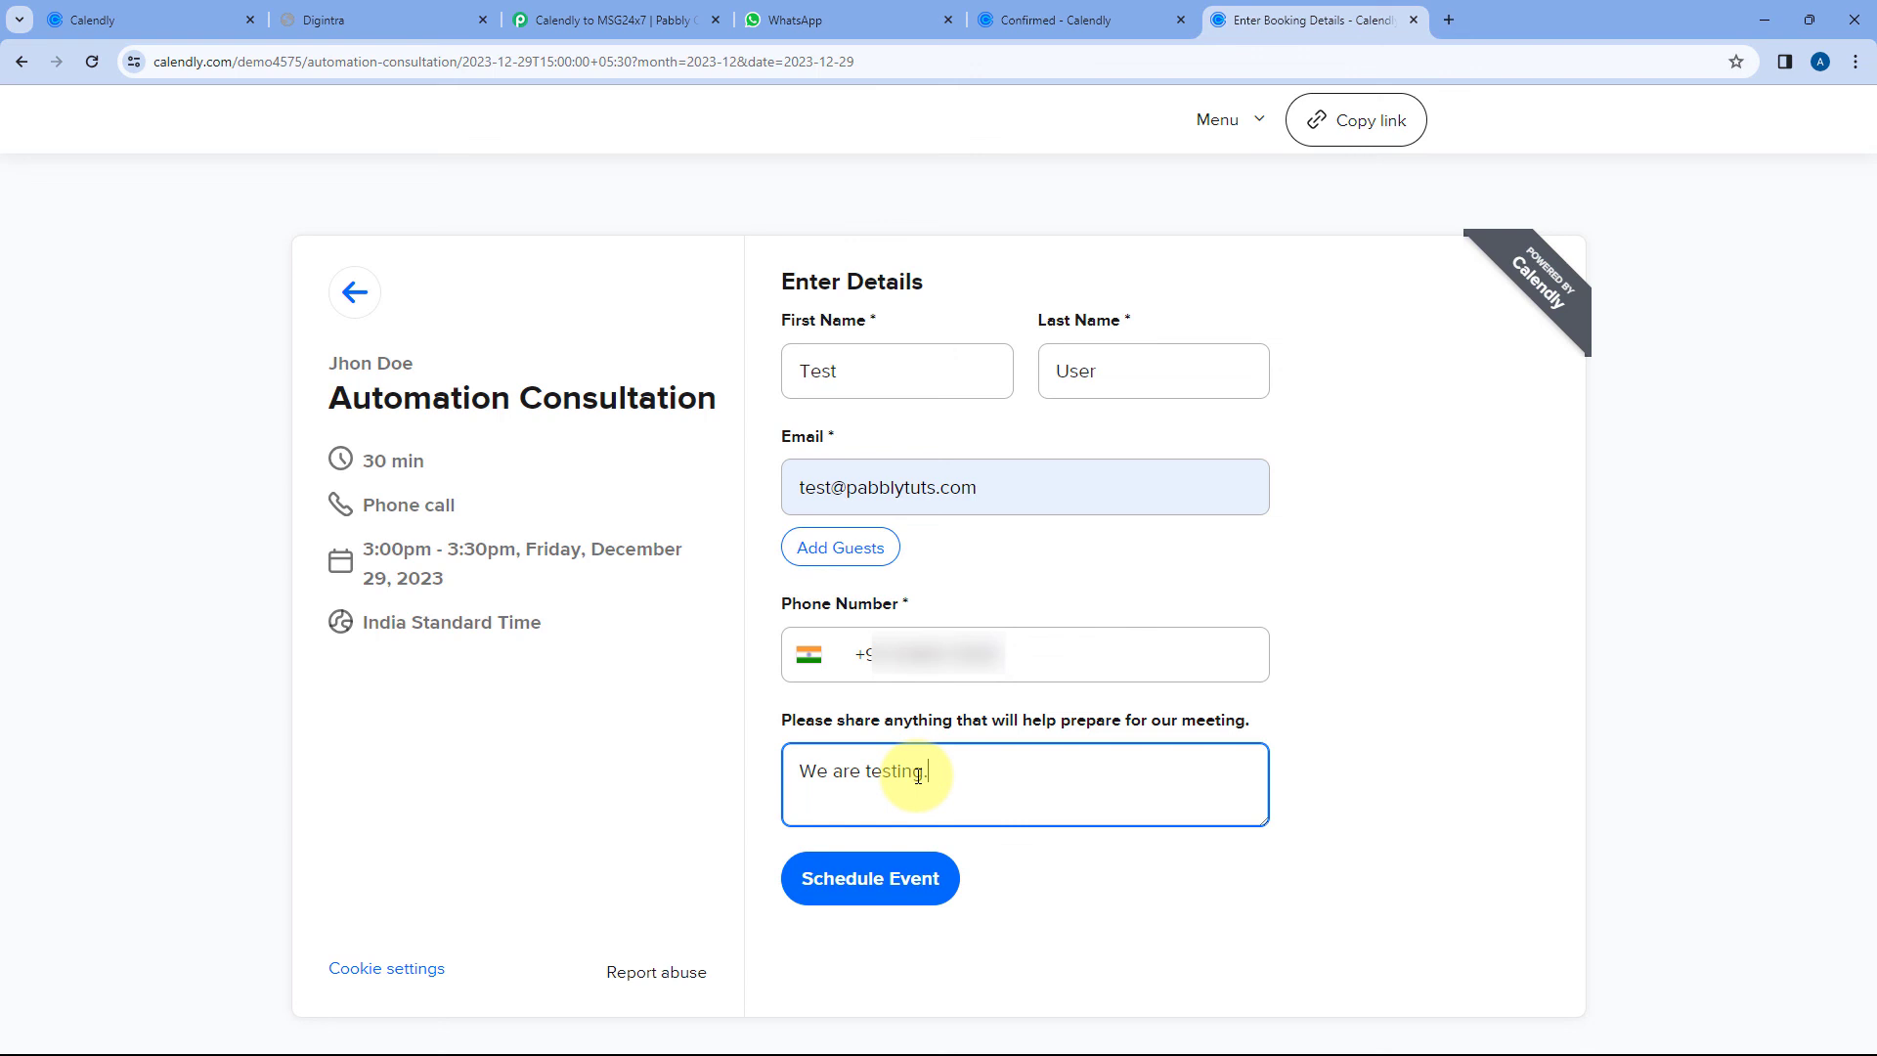
click(875, 882)
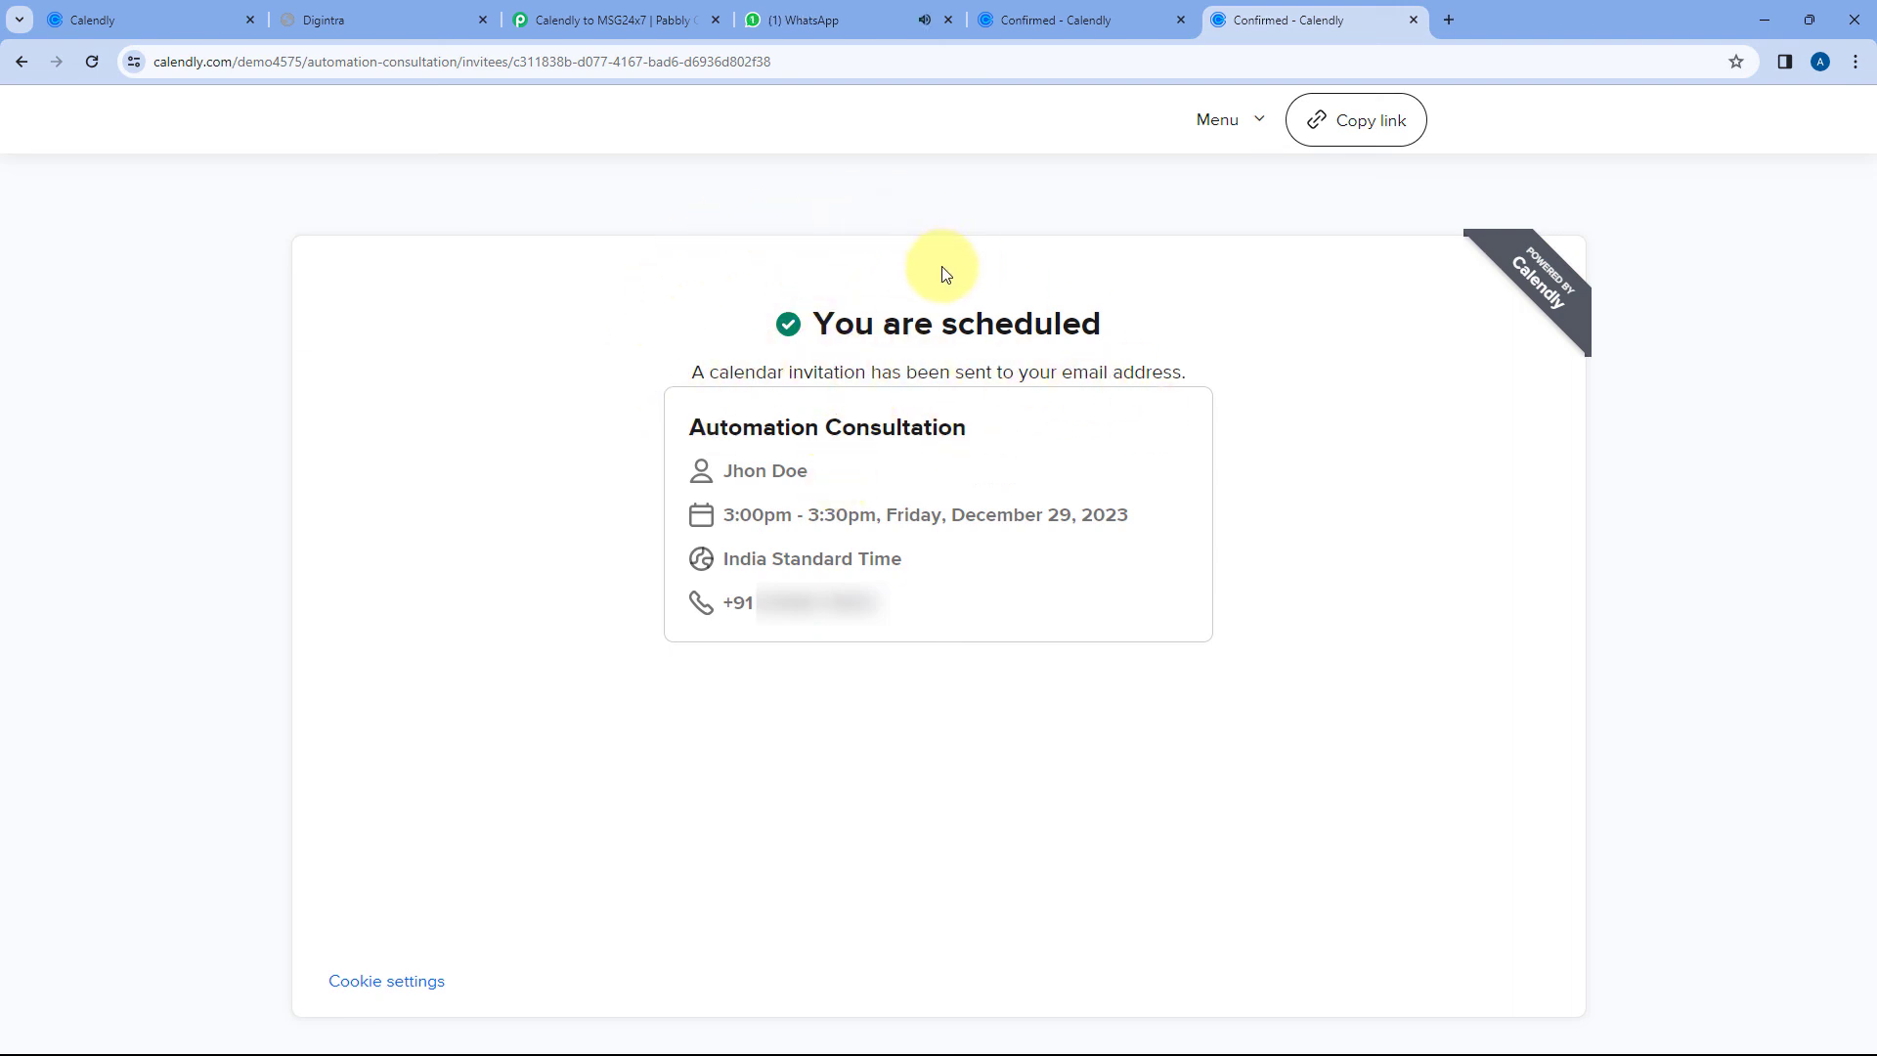
click(847, 31)
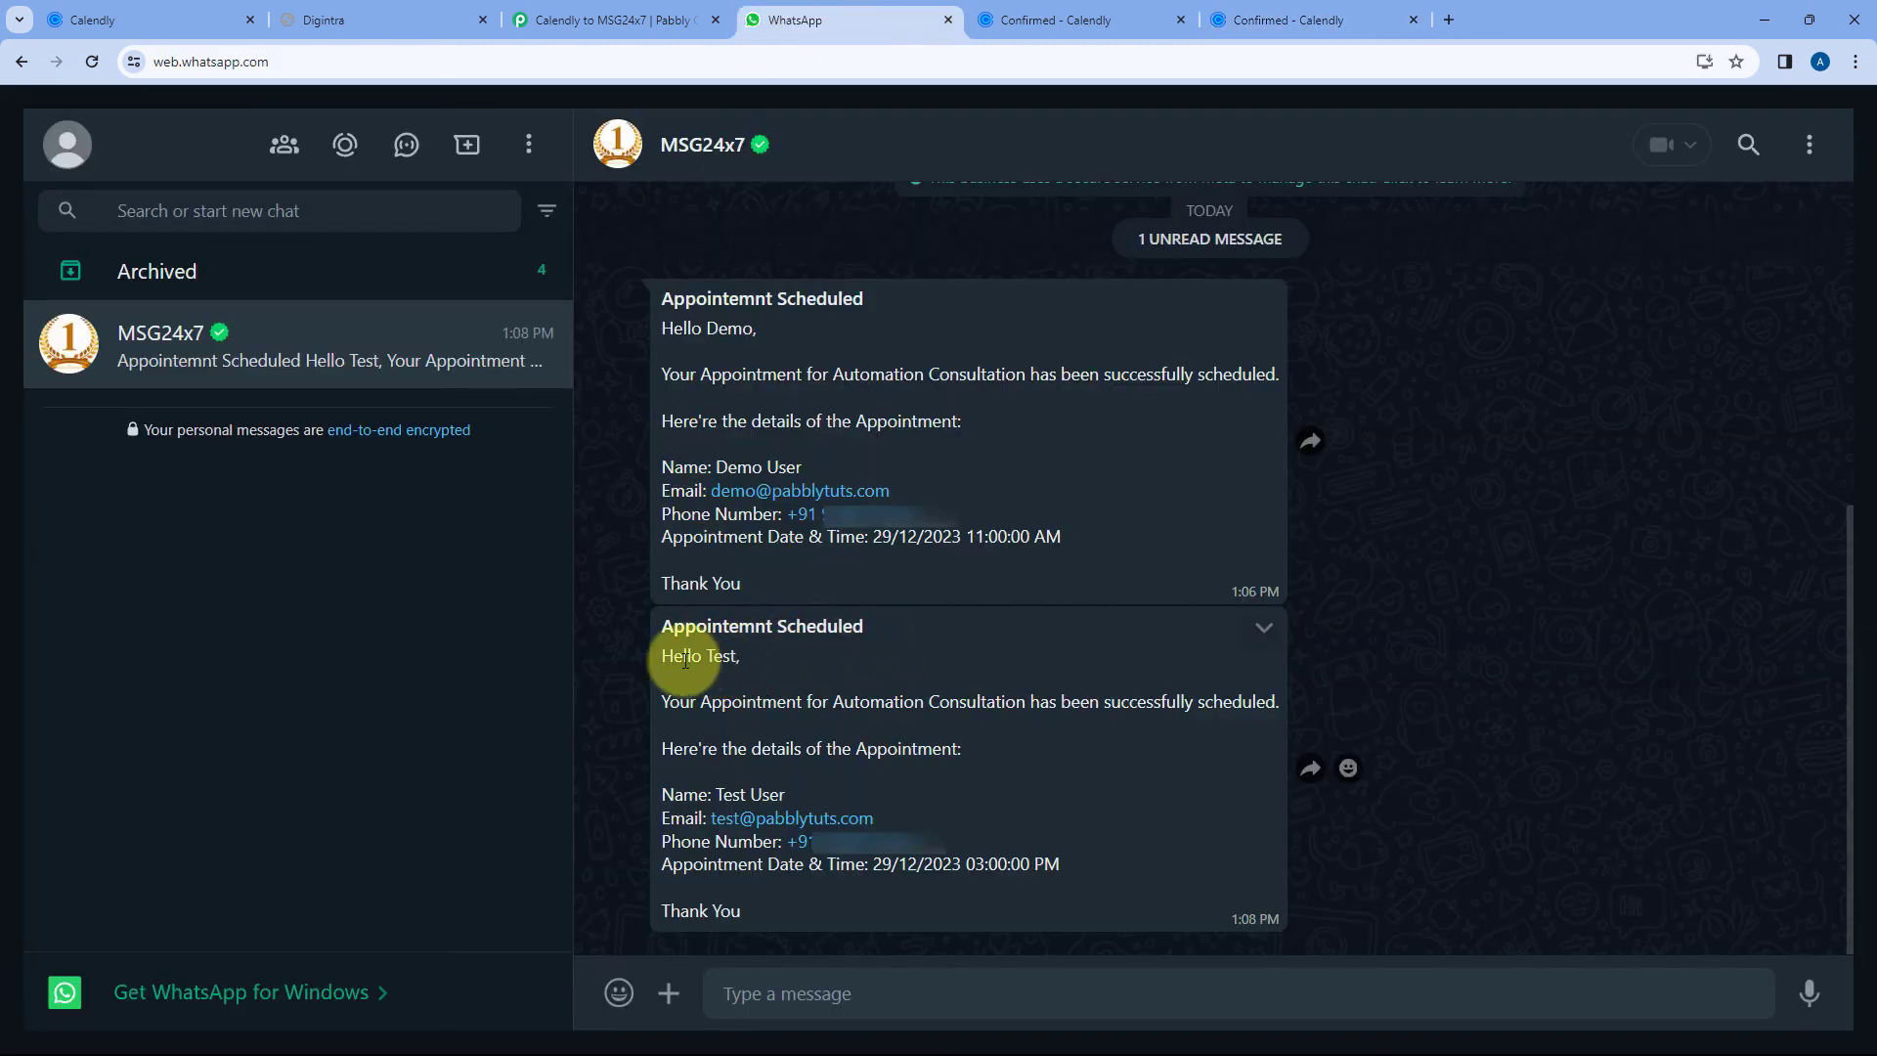
- Highlight the name, Automation Consultation, contact details and 29/12/2023 03:00:00 PM in the new message
drag(707, 656, 735, 656)
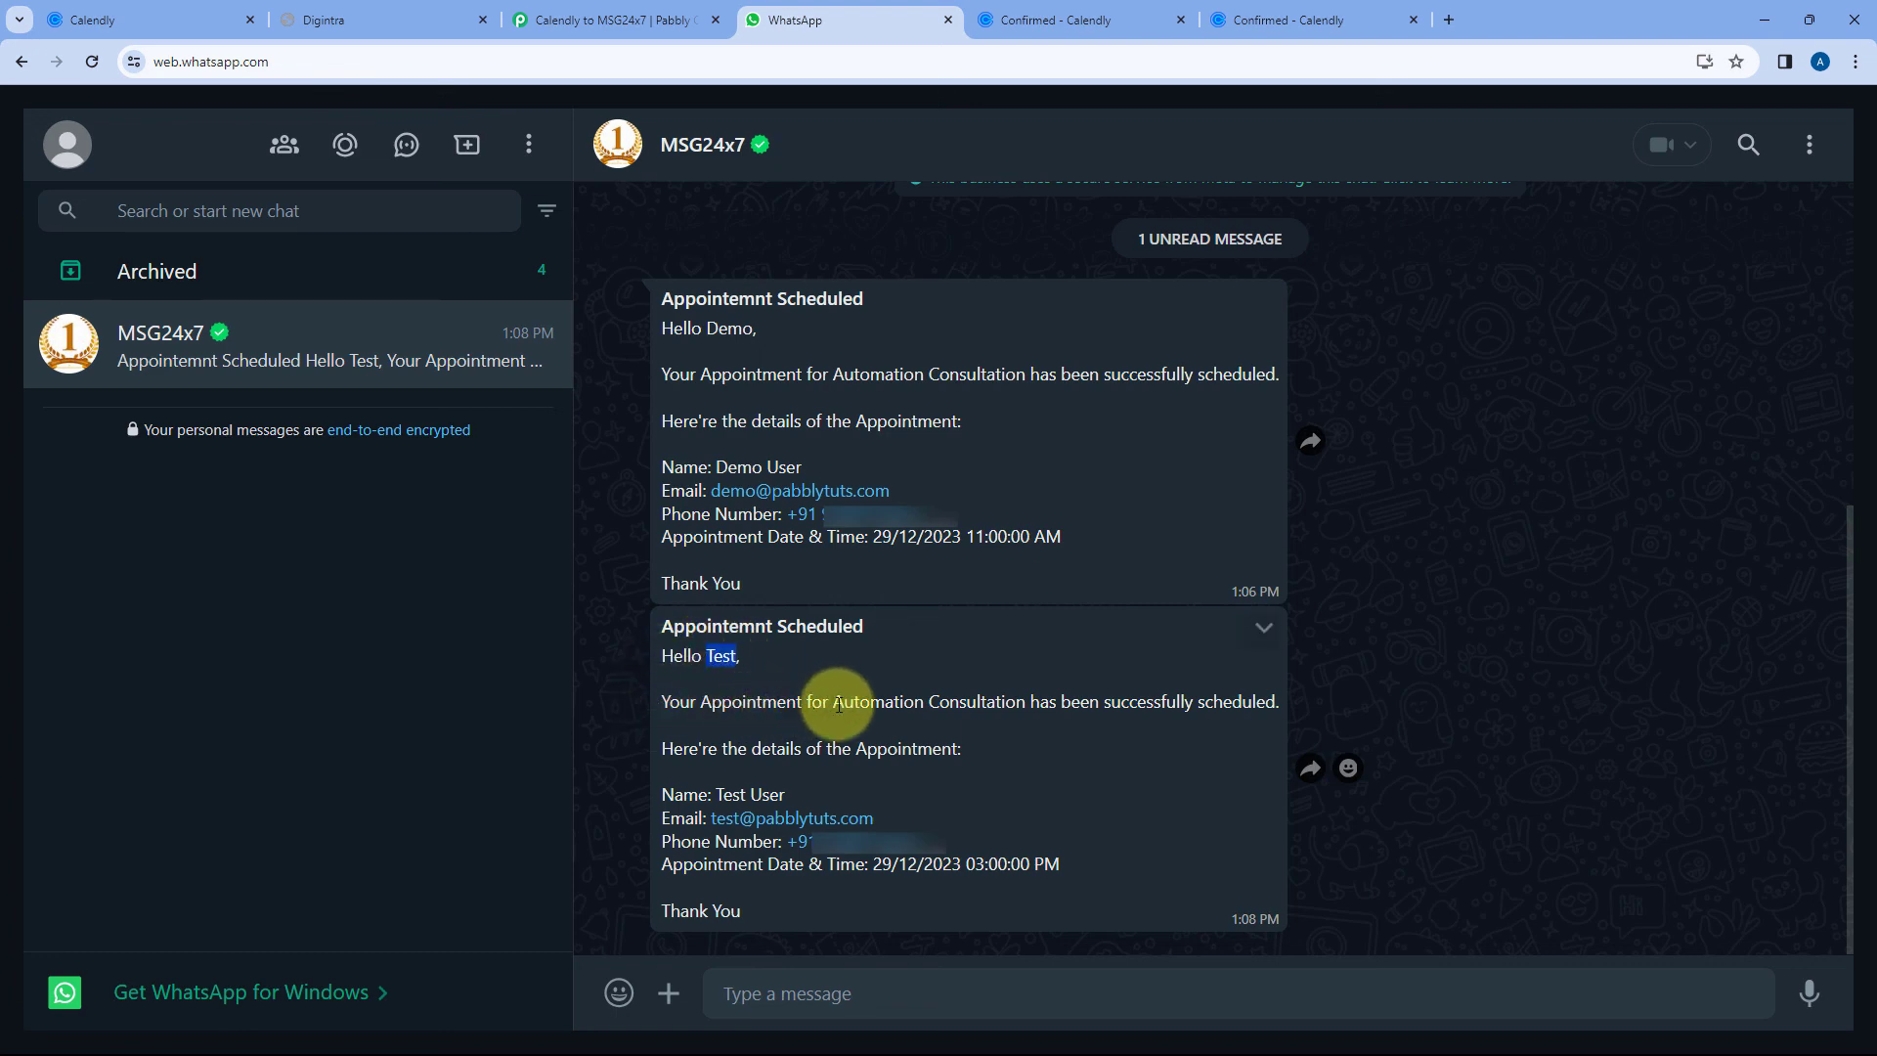
click(911, 703)
drag(911, 702, 1022, 701)
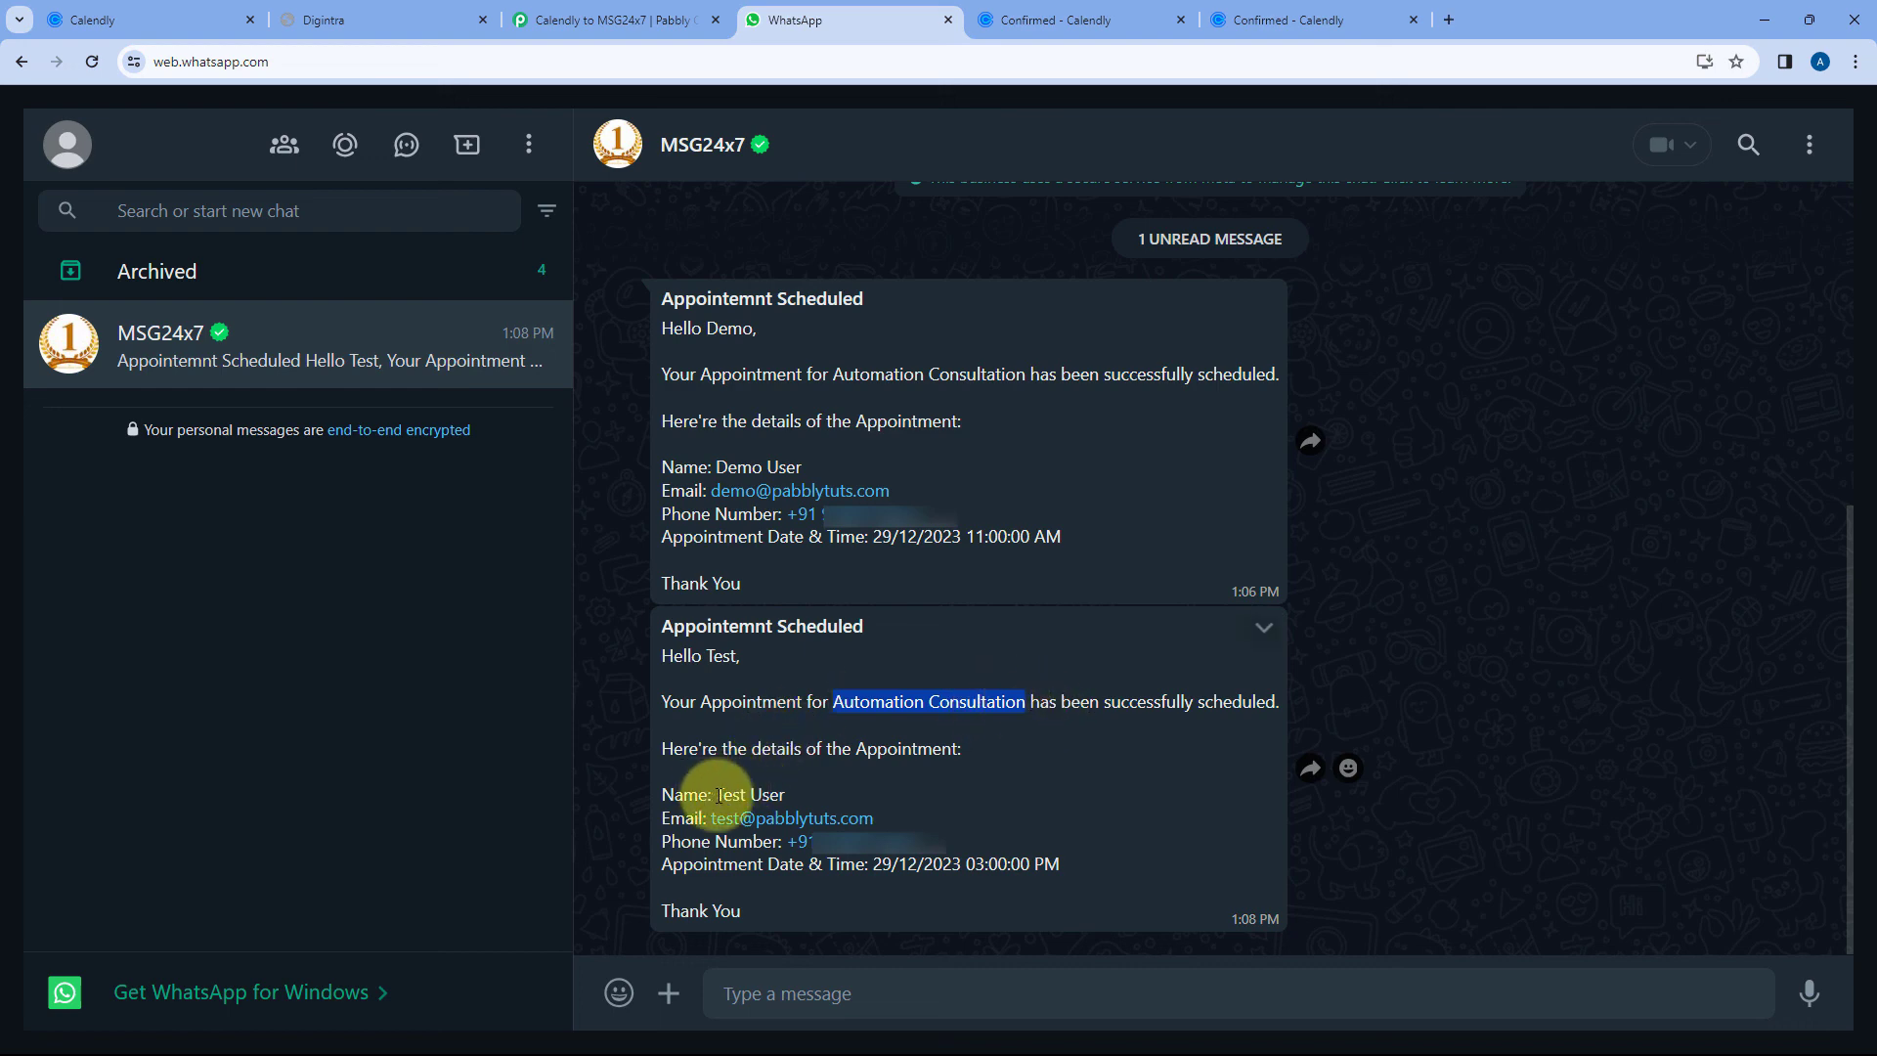
mouse_move(716, 794)
mouse_down()
mouse_move(788, 796)
mouse_move(671, 817)
mouse_move(711, 819)
mouse_up()
drag(930, 838, 798, 792)
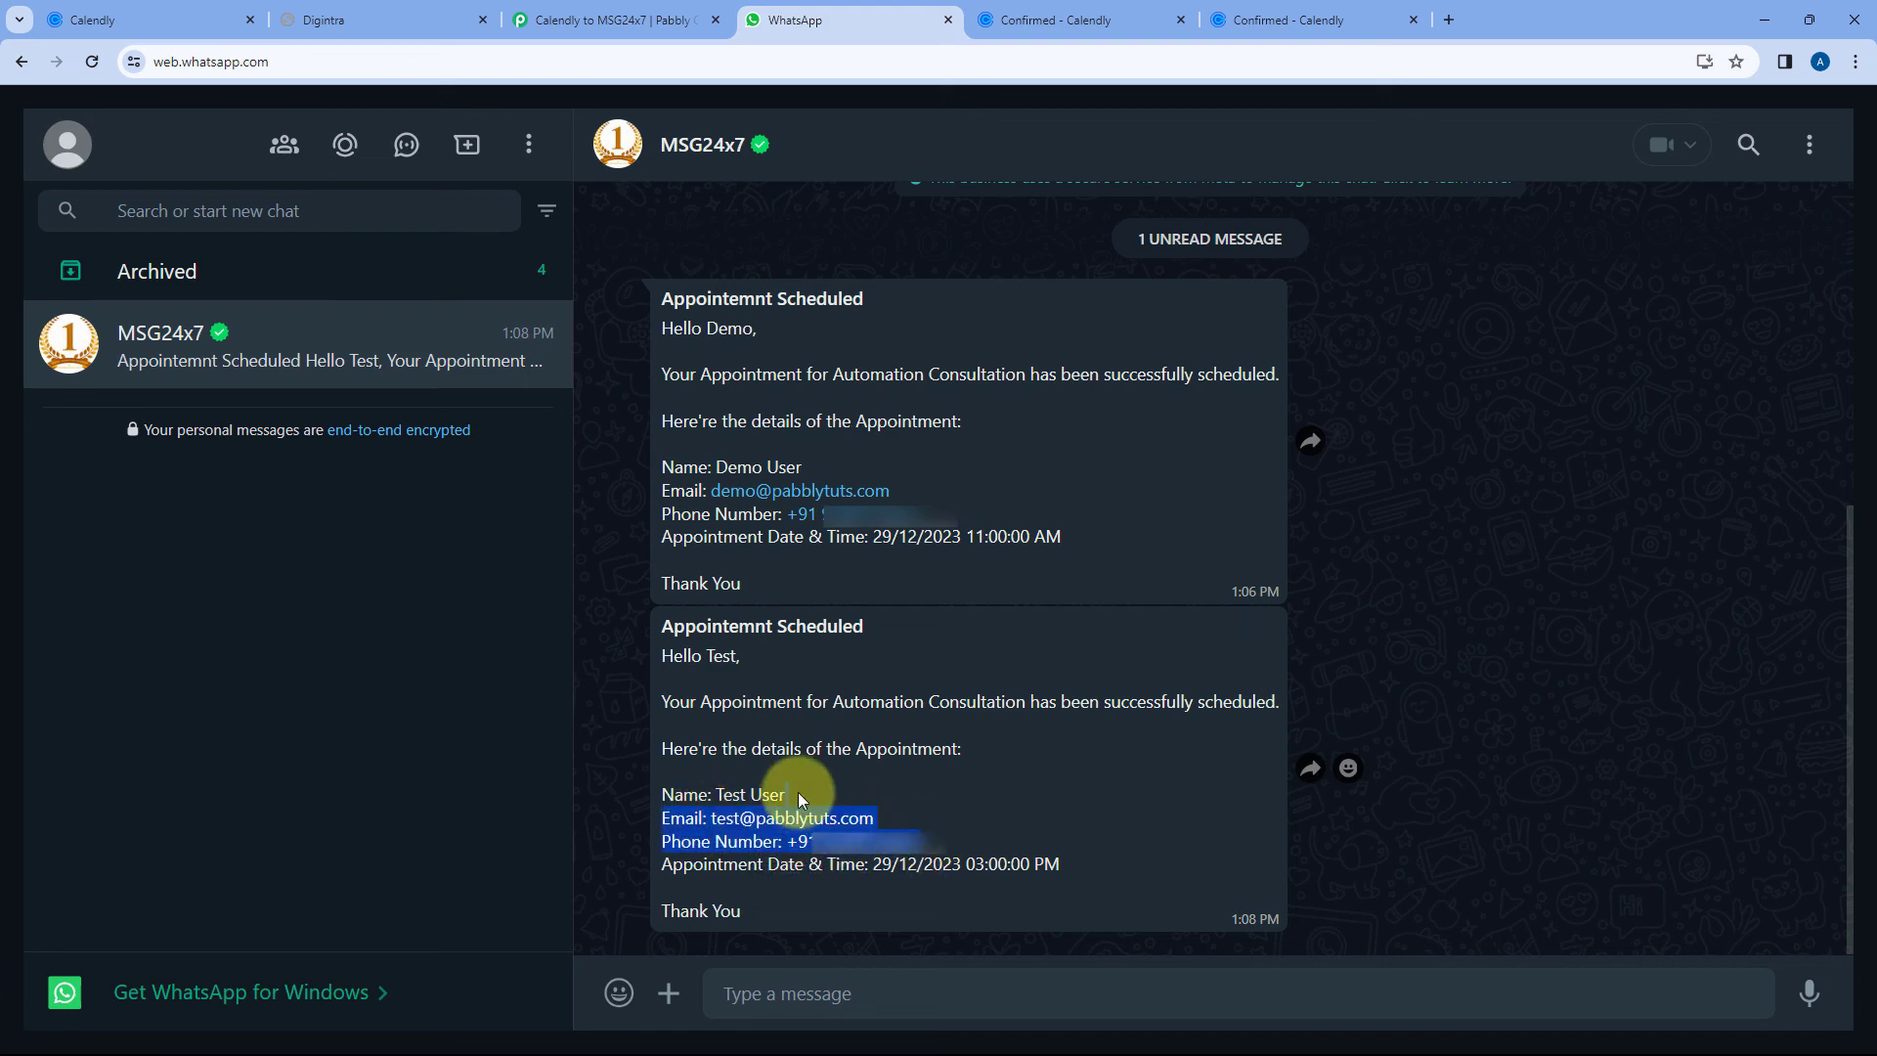
click(823, 774)
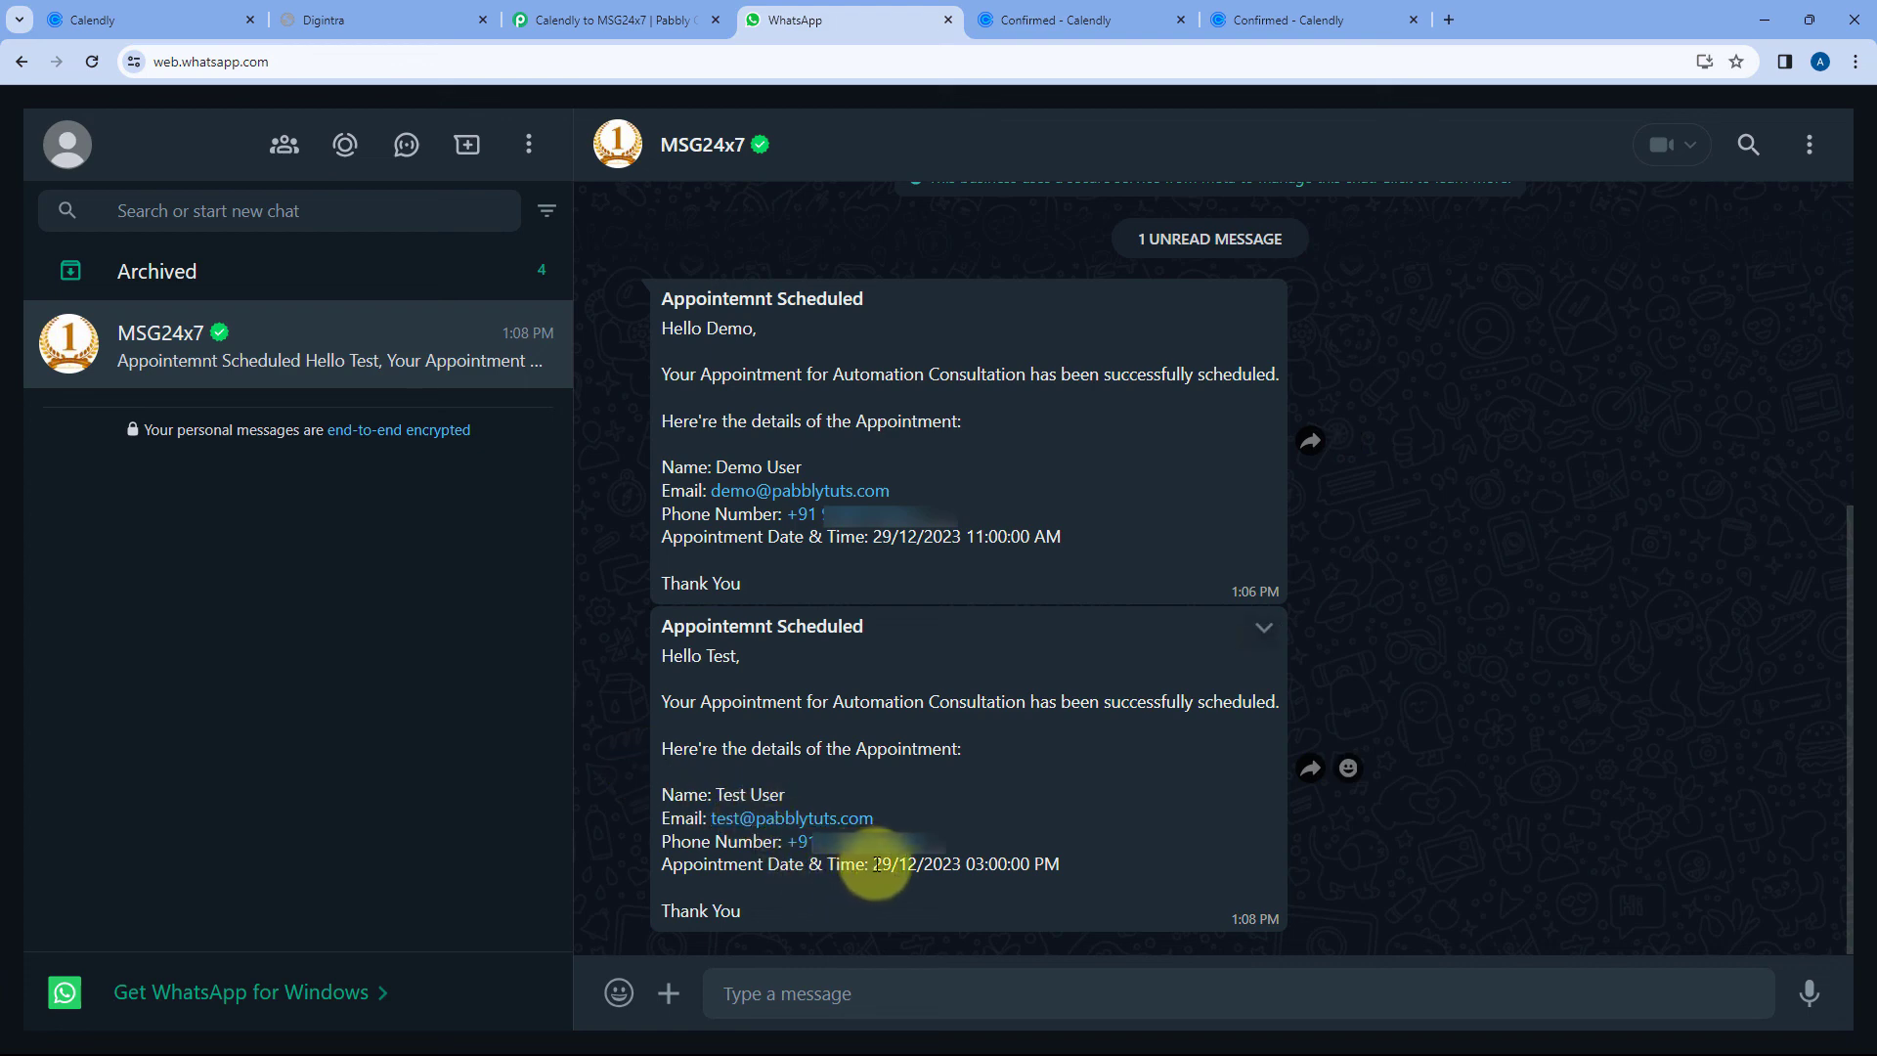
drag(876, 864, 1061, 866)
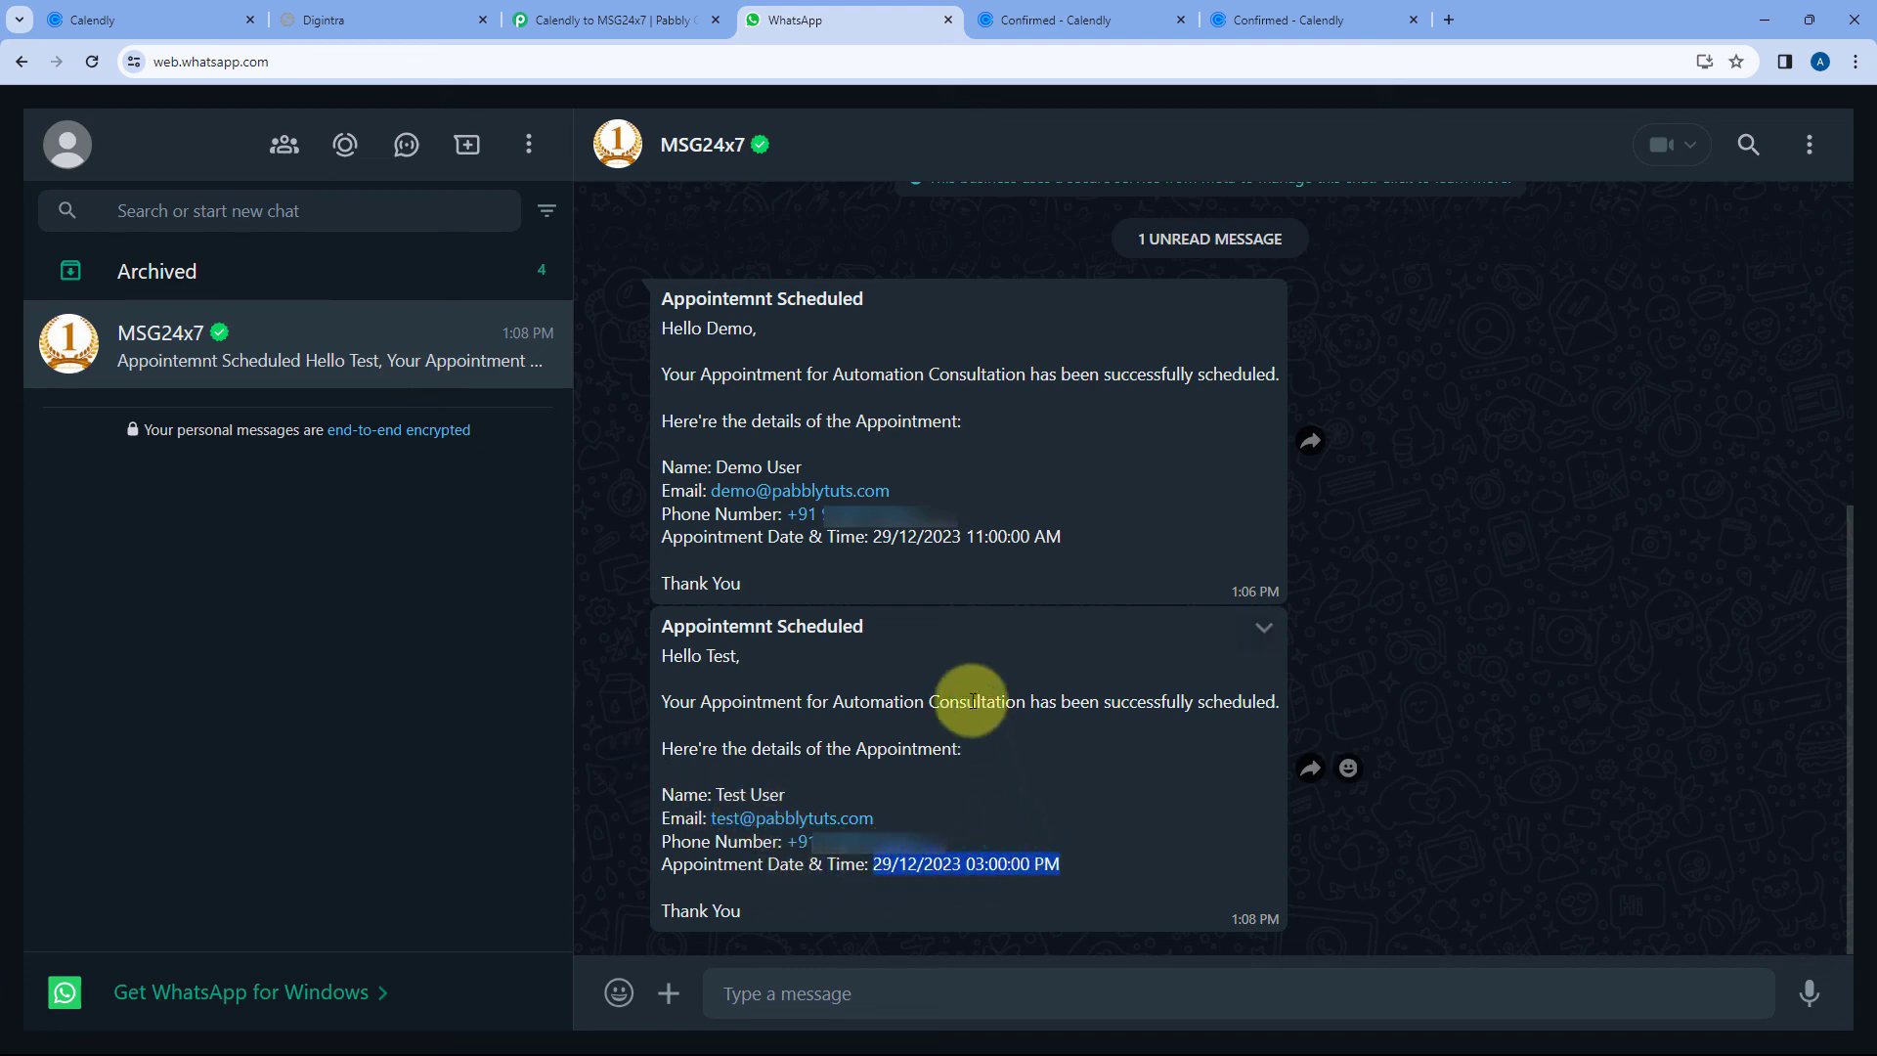
click(586, 18)
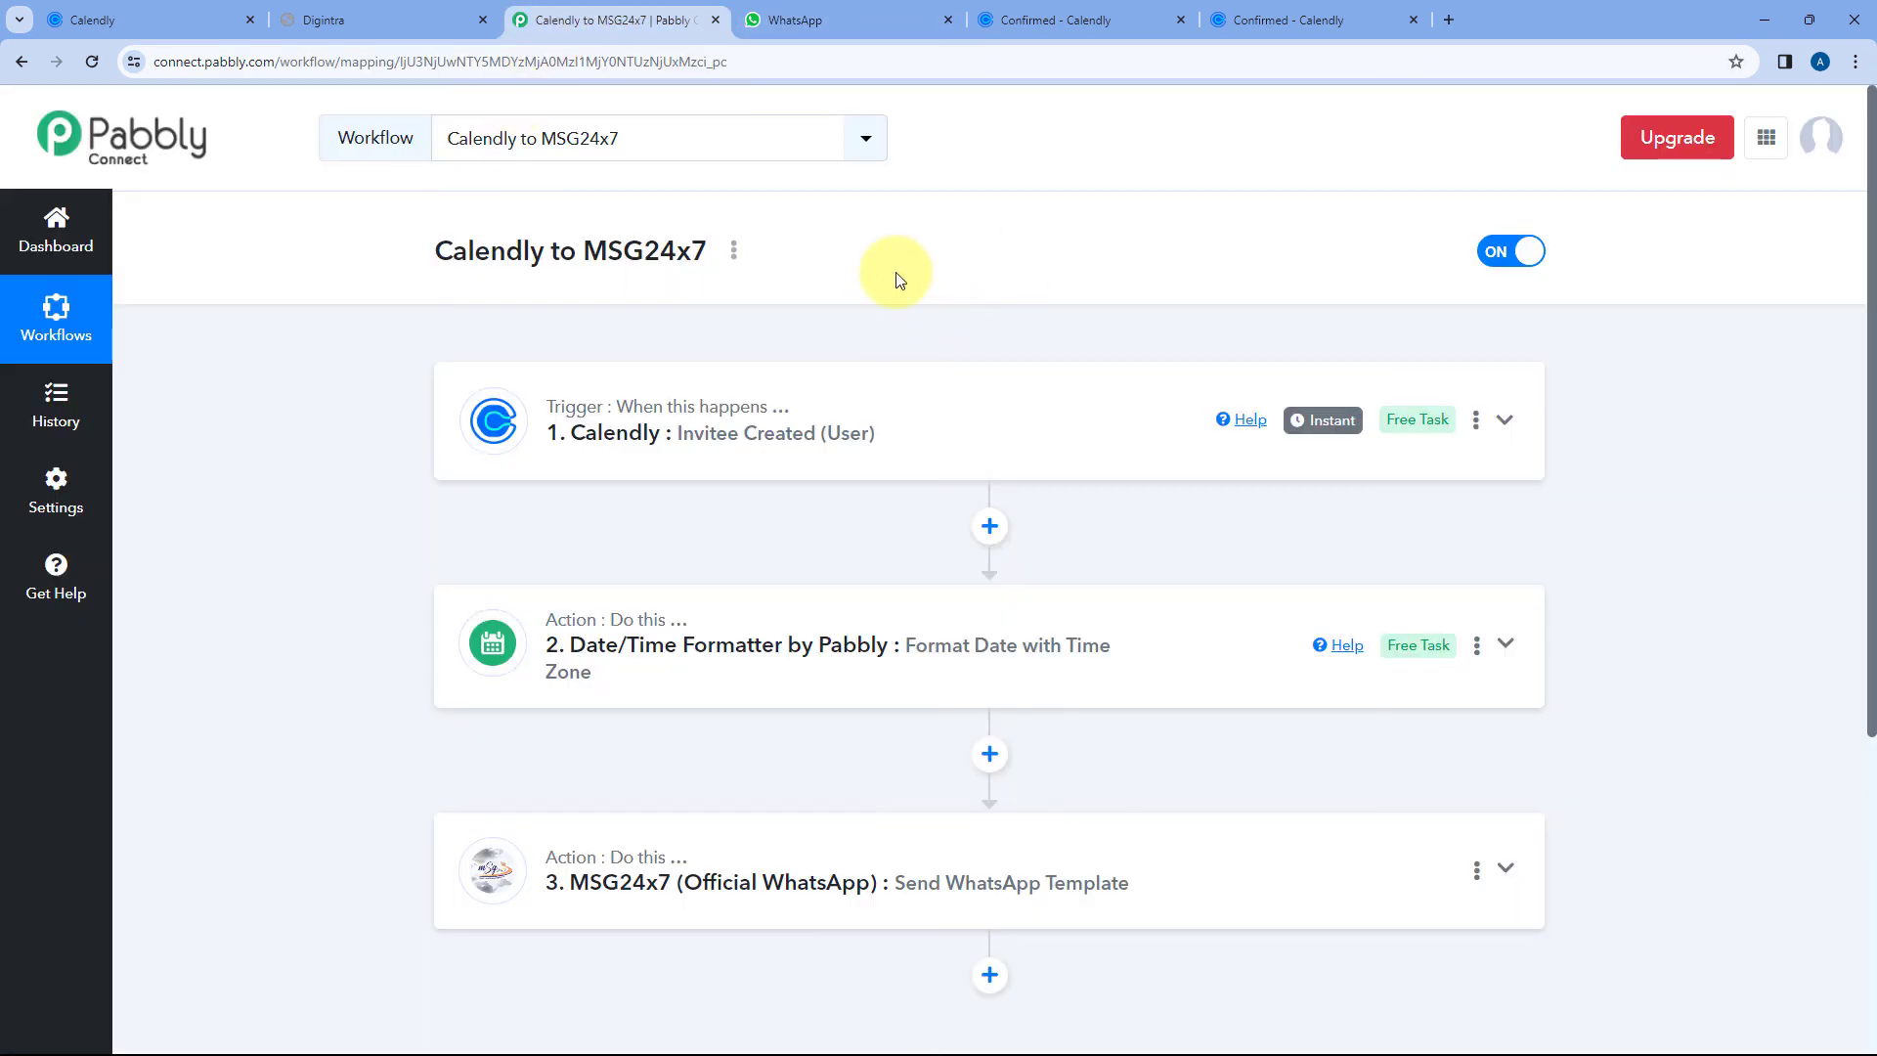